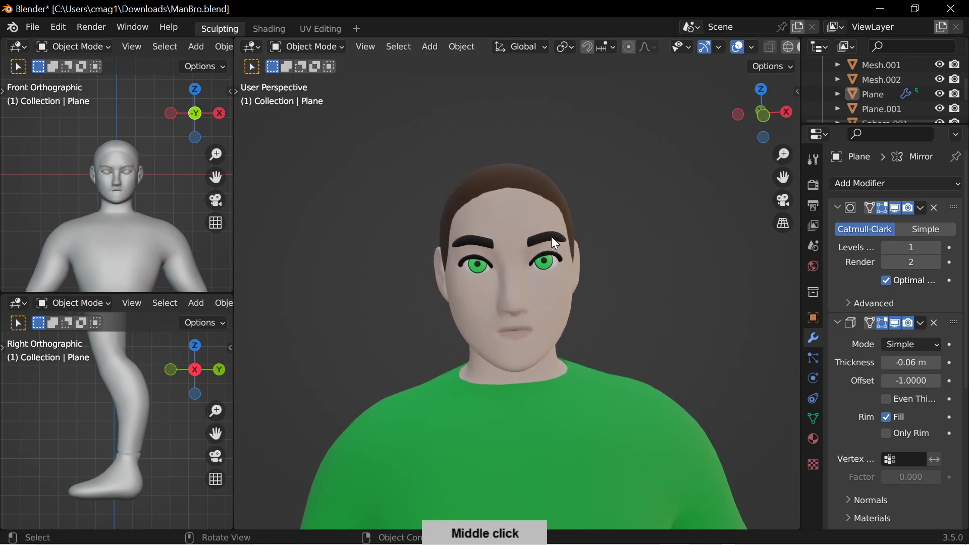
Apply the Subdivision, Solidify and Mirror modifiers on the character's eyebrows.
left_click(551, 238)
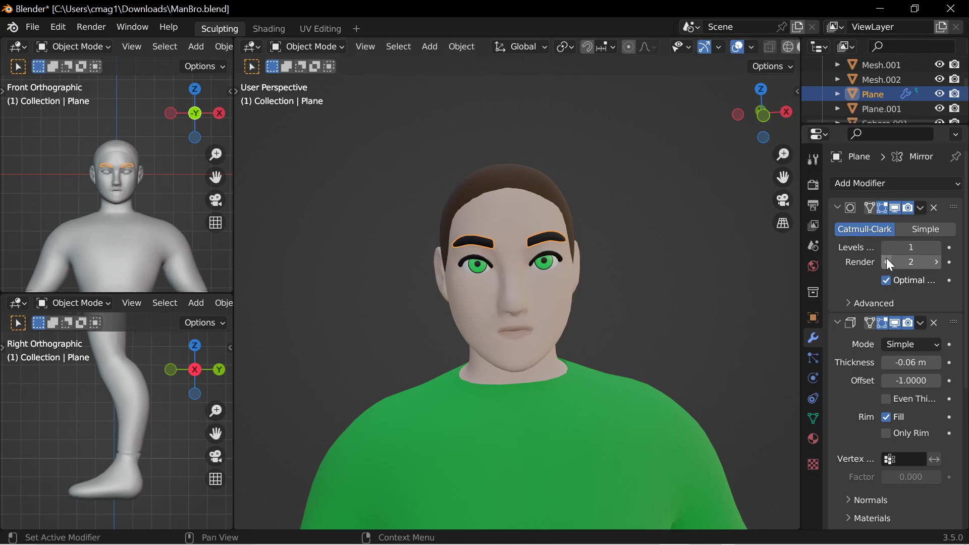
key("ctrl+a")
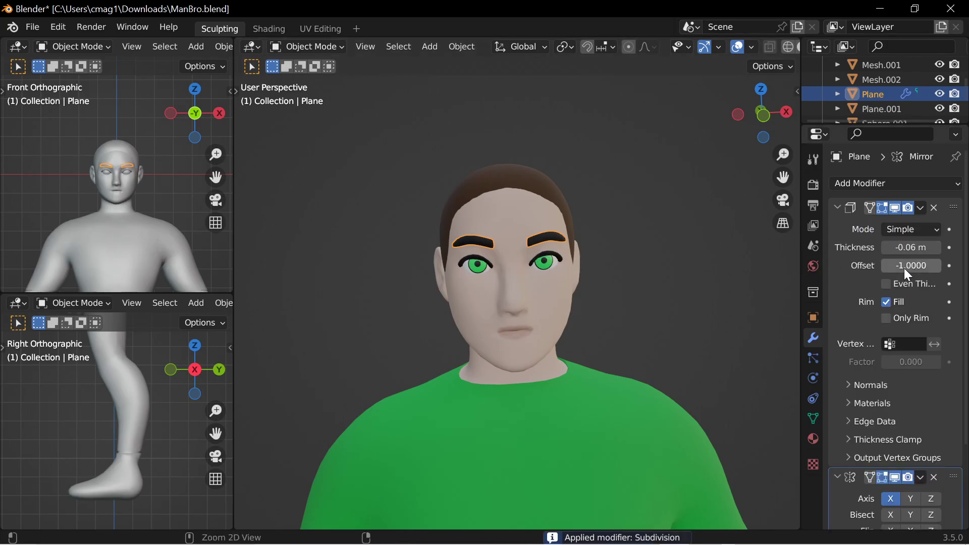
key("ctrl+a")
key("ctrl+a")
Apply all modifiers on the eyelashes, and apply the Mirror modifier on the eyeballs.
left_click(553, 256)
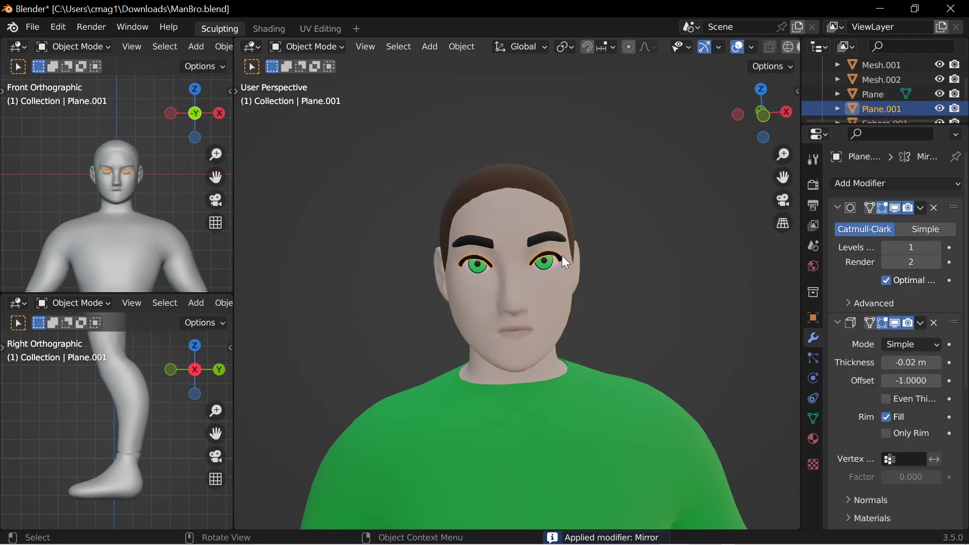
key("ctrl+a")
key("ctrl+a")
key("ctrl+a")
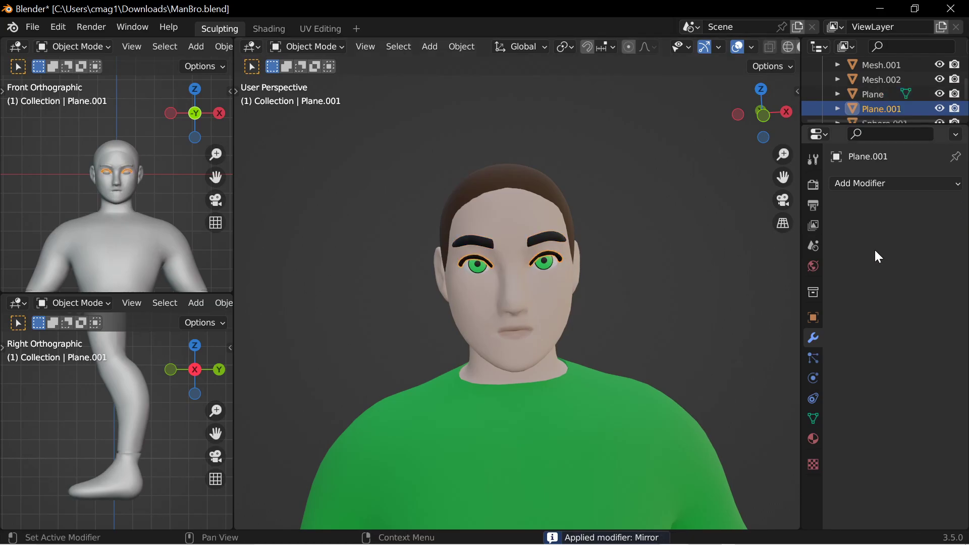
left_click(553, 259)
key("ctrl+a")
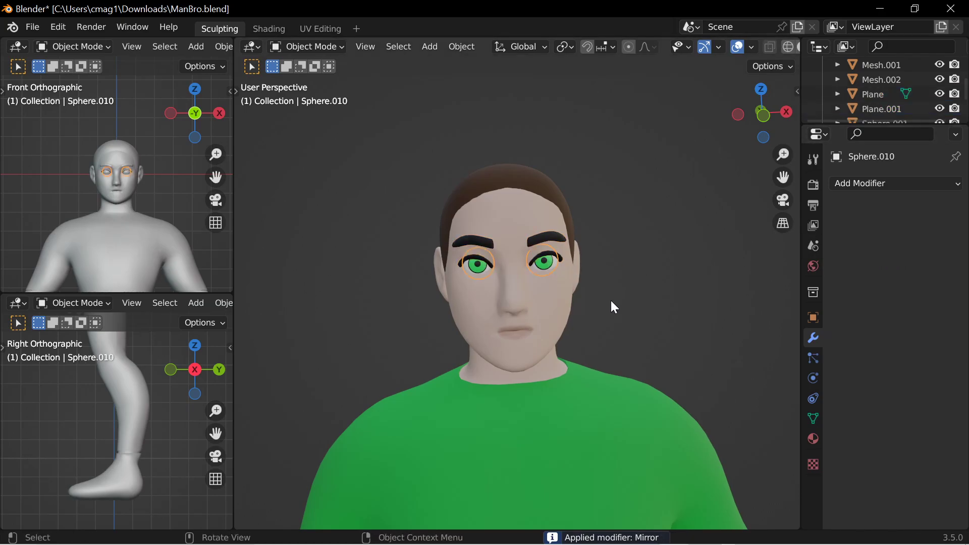
Join the eyeballs, eyelashes and eyebrows into a single object.
middle_click_drag(631, 281, 559, 310)
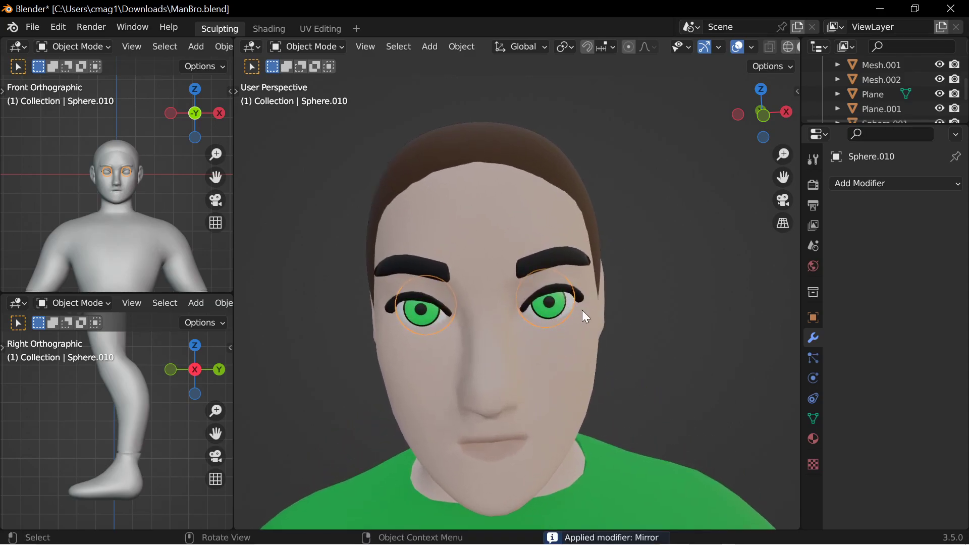
left_click(556, 257)
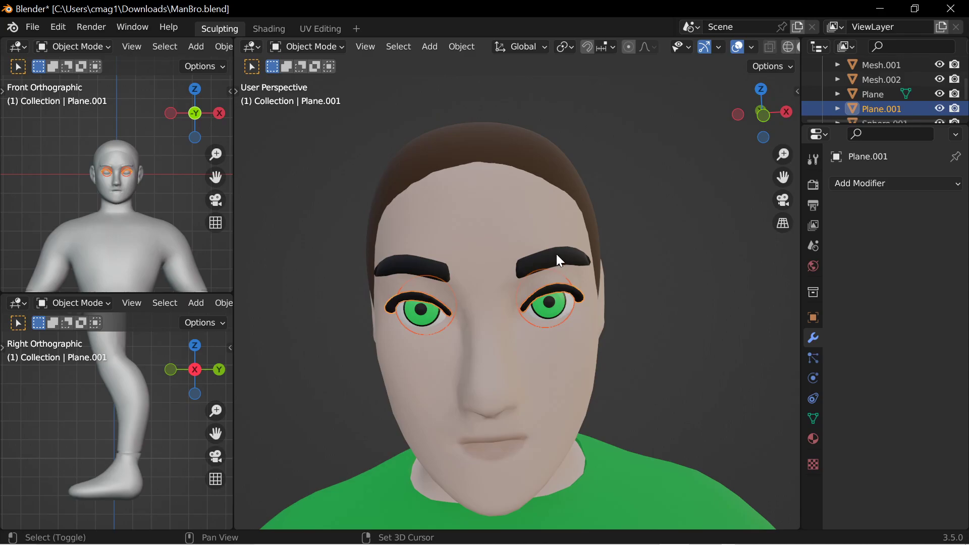
left_click(579, 268, "shift")
key("ctrl+j")
Check the hair, body, shirt and remaining character parts for modifiers that still need applying.
middle_click_drag(620, 311, 583, 304)
left_click(550, 265)
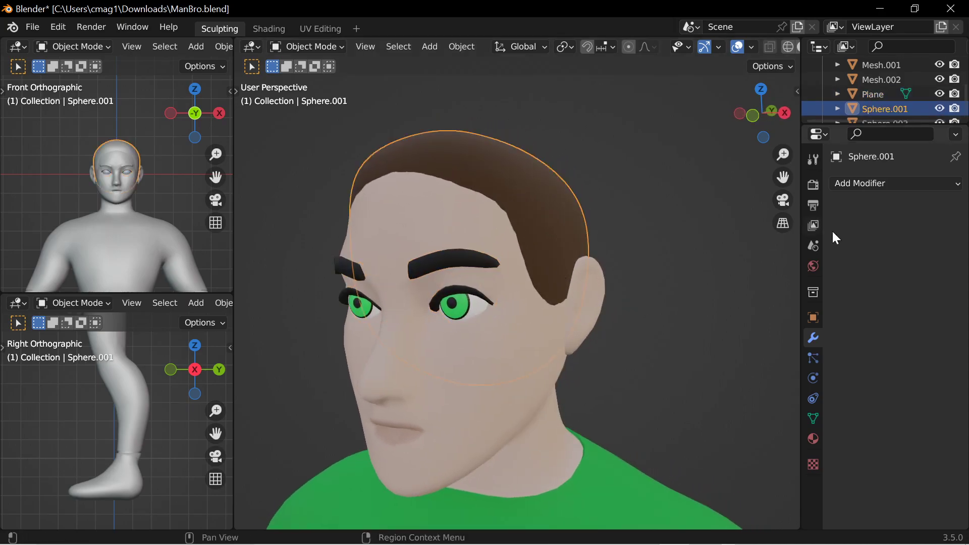
left_click(505, 335)
middle_click_drag(602, 320, 611, 447)
middle_click_drag(609, 368, 601, 303, "shift")
left_click(535, 336)
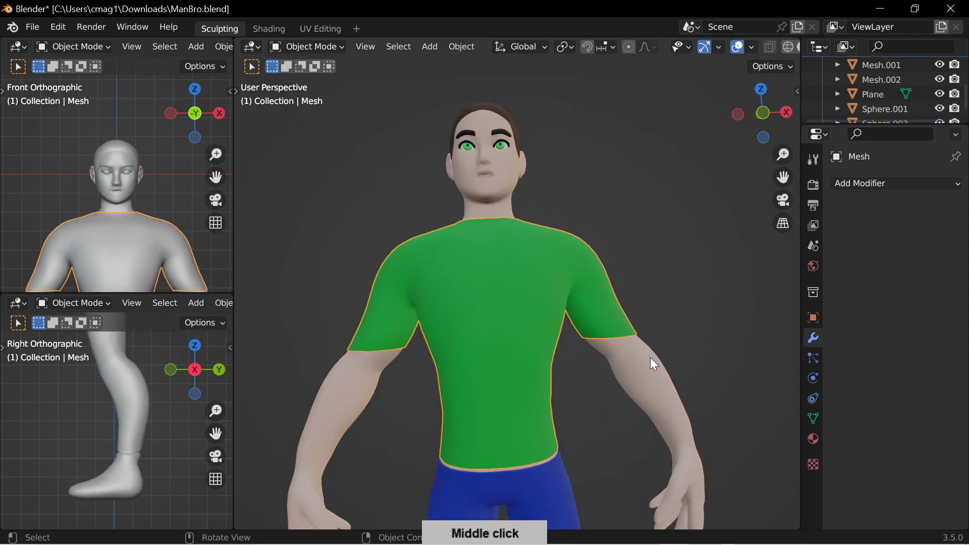
middle_click_drag(654, 364, 580, 347, "shift")
left_click(595, 349)
middle_click_drag(653, 374, 628, 259, "shift")
left_click(609, 388)
middle_click_drag(635, 312, 630, 419, "shift")
middle_click_drag(622, 201, 529, 337, "shift")
left_click(524, 336)
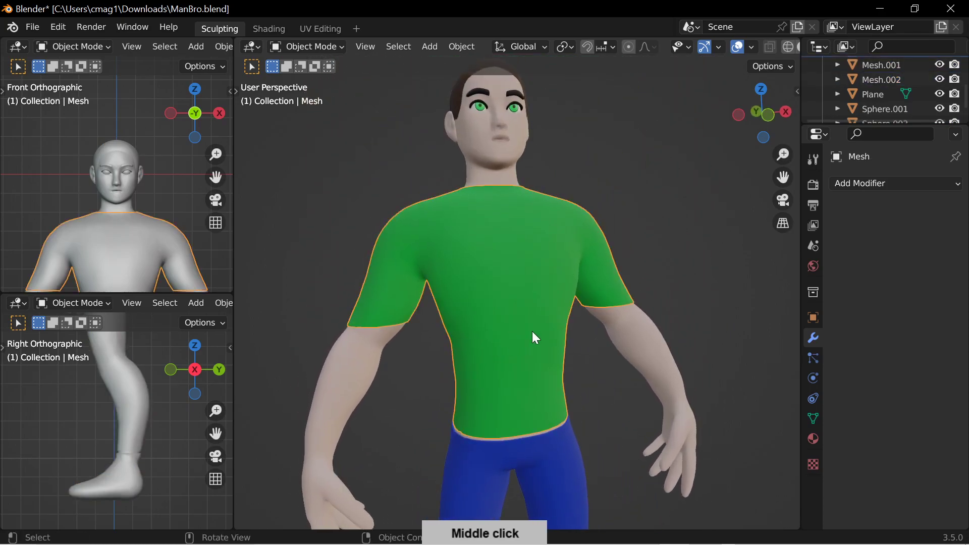
key("g")
key("Escape")
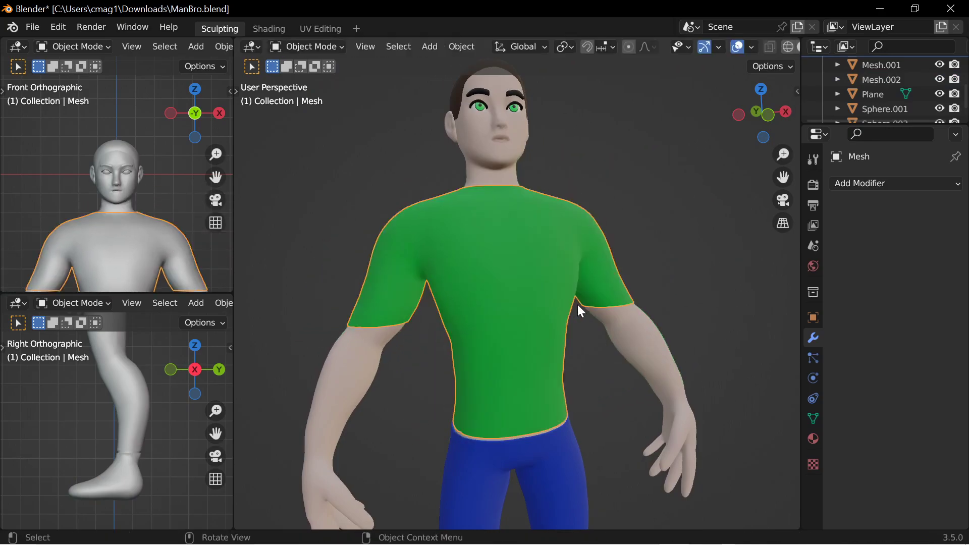
middle_click_drag(556, 327, 626, 338)
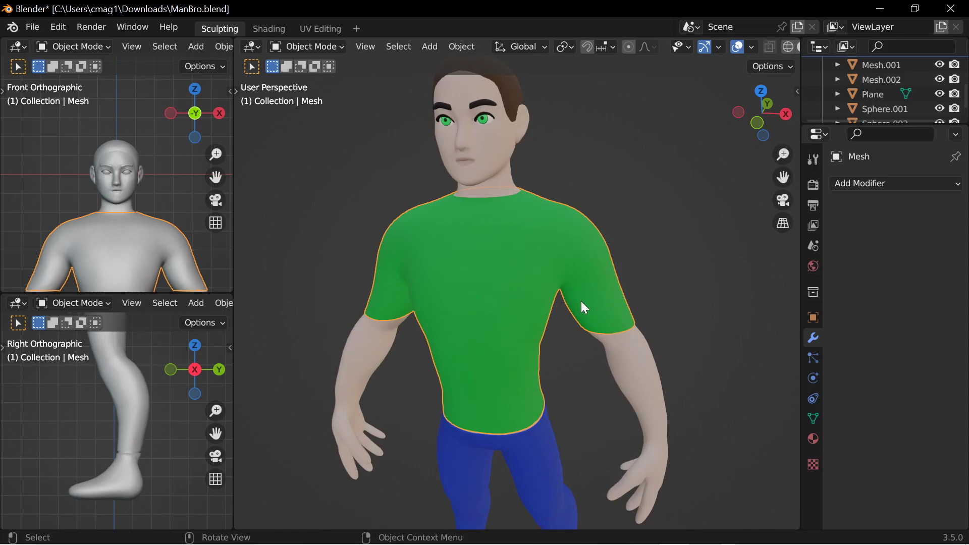
middle_click_drag(548, 320, 606, 313)
scroll(565, 394, "down", 3)
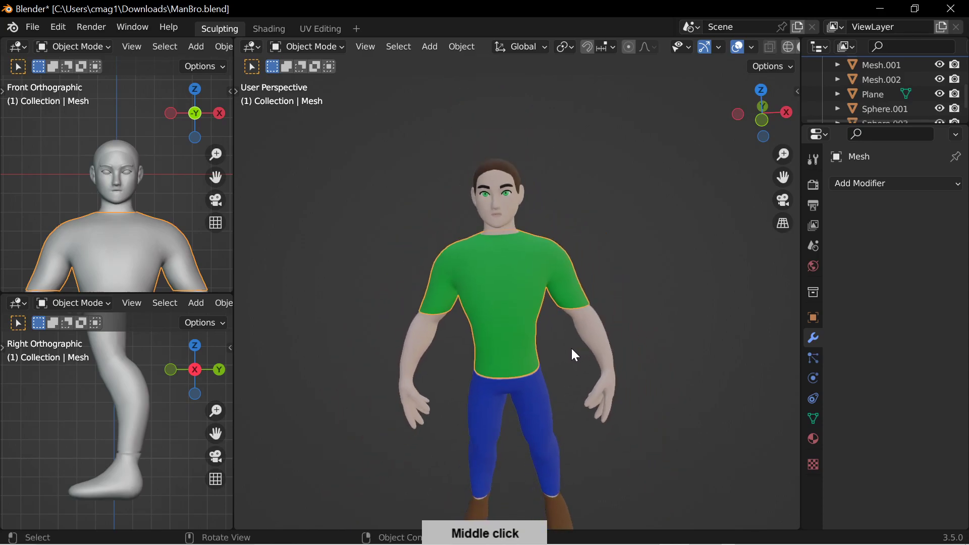
Add a General Layout workspace to the project.
left_click(357, 30)
mouse_move(351, 56)
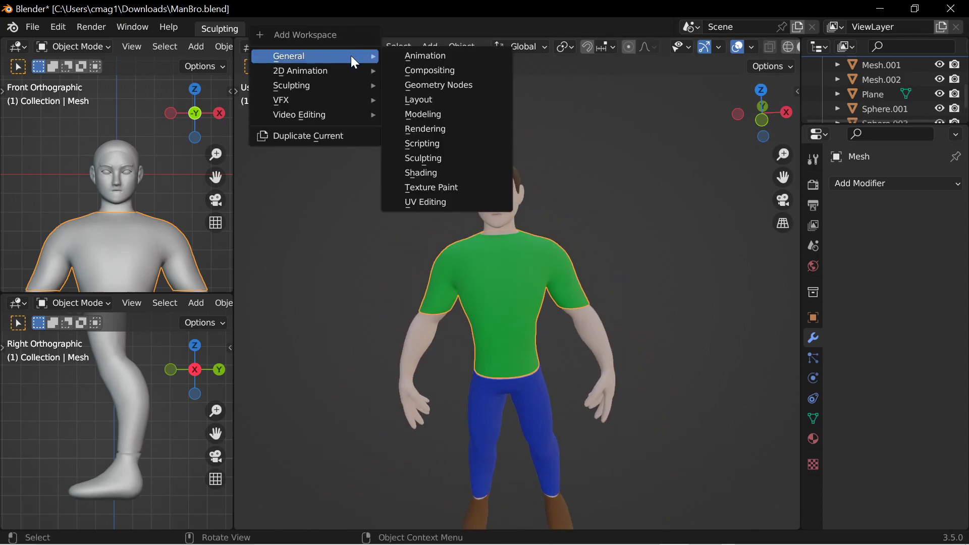
left_click(441, 101)
Select every part of the character, including hair, eyes, shoes, trousers, shirt and body, and scale them together to about 0.227.
middle_click_drag(469, 325, 513, 293)
middle_click_drag(443, 350, 432, 204, "ctrl")
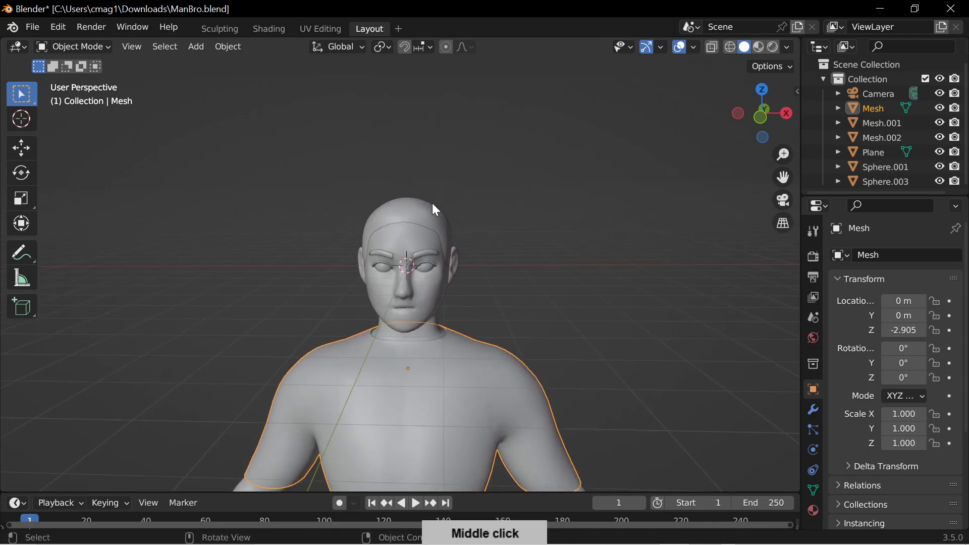
left_click(429, 247)
left_click(428, 253, "shift")
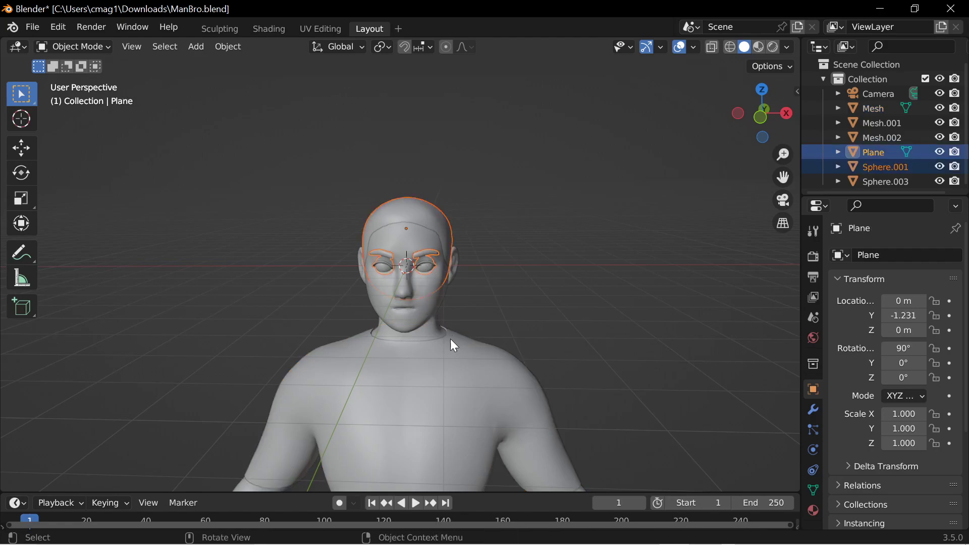
middle_click_drag(444, 424, 447, 265, "shift")
middle_click_drag(436, 397, 466, 231, "shift")
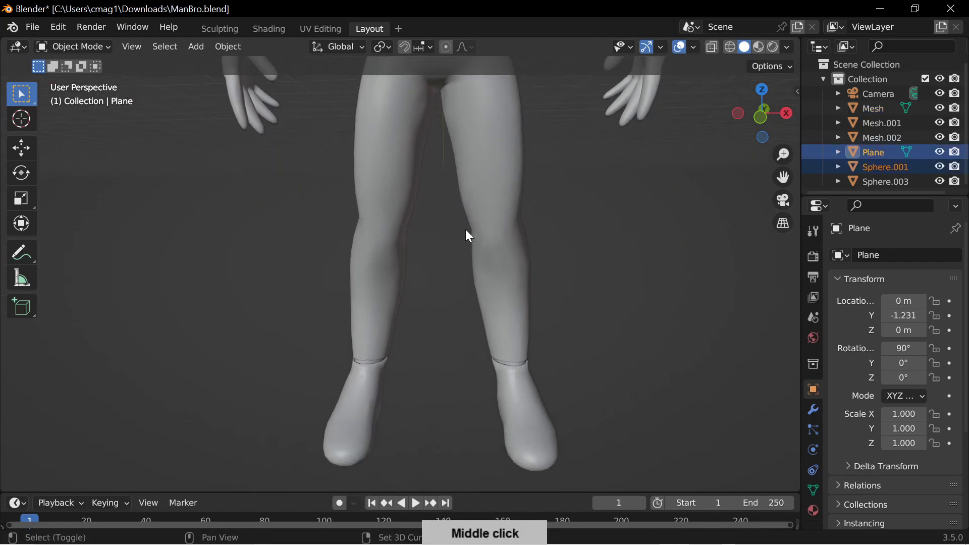
left_click(526, 412, "shift")
middle_click_drag(513, 320, 513, 382, "shift")
middle_click_drag(454, 122, 455, 206, "shift")
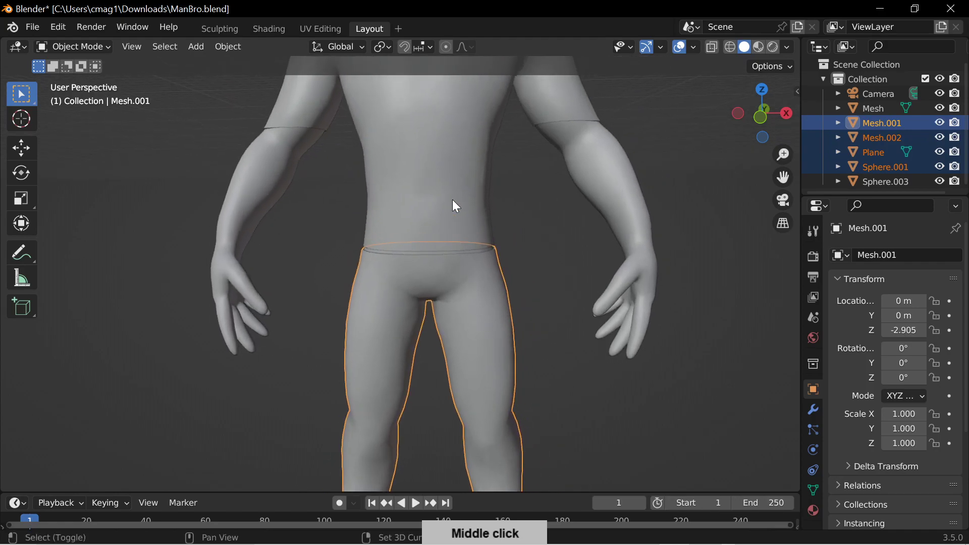
left_click(454, 205, "shift")
middle_click_drag(553, 204, 559, 300, "shift")
left_click(606, 292, "shift")
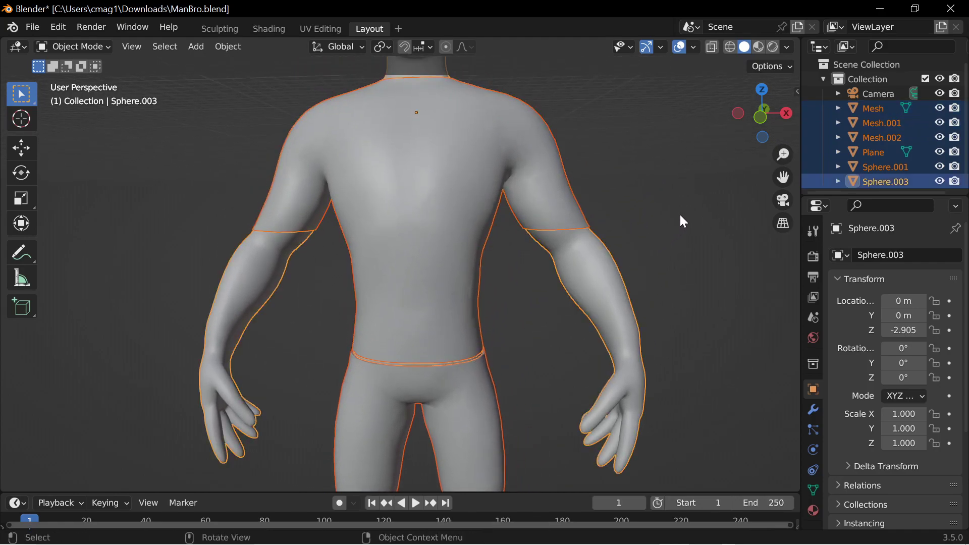
key("s")
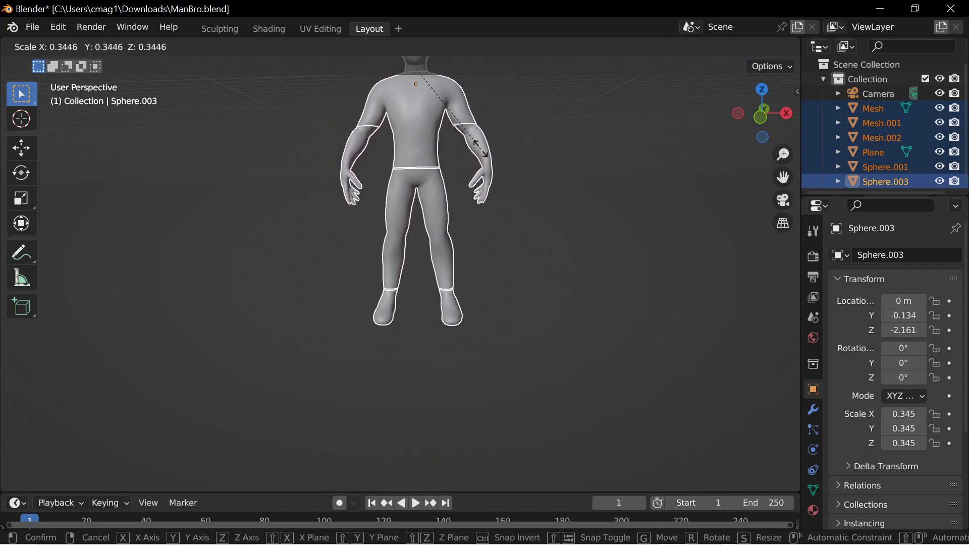
left_click(454, 129)
key("KP_1")
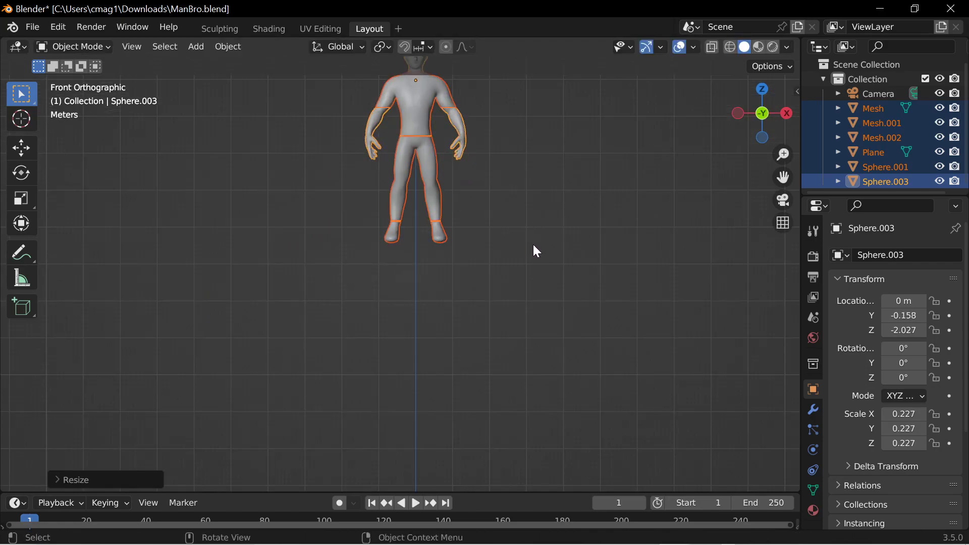
Raise the selected character about 6.3 m along the Z axis so its feet rest at the world origin level.
middle_click_drag(530, 224, 508, 373, "shift")
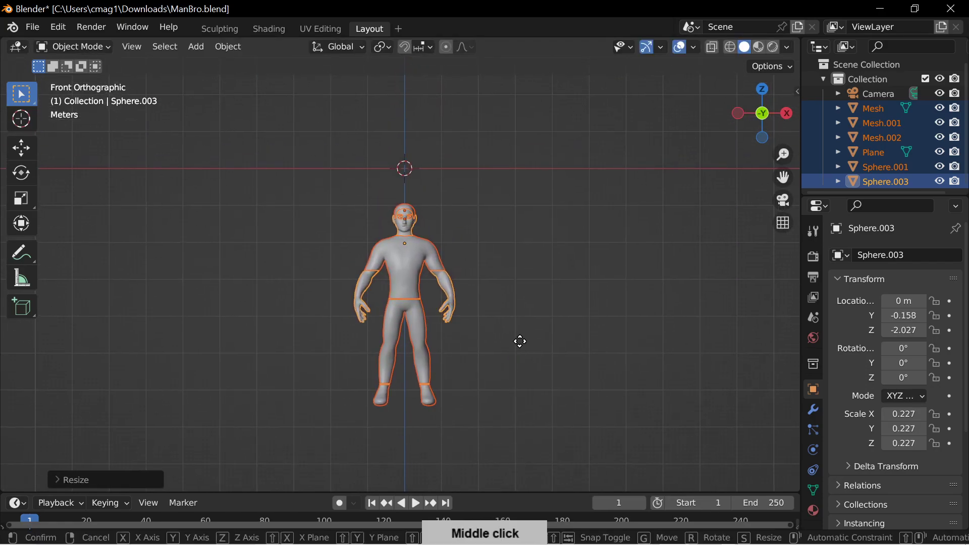
key("g")
key("z")
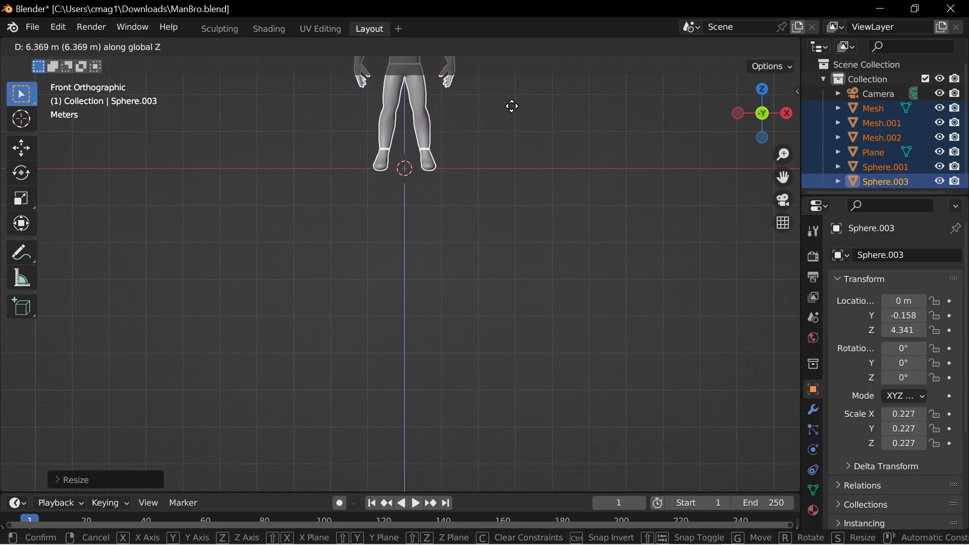
left_click(513, 108)
middle_click_drag(513, 112, 493, 281, "shift")
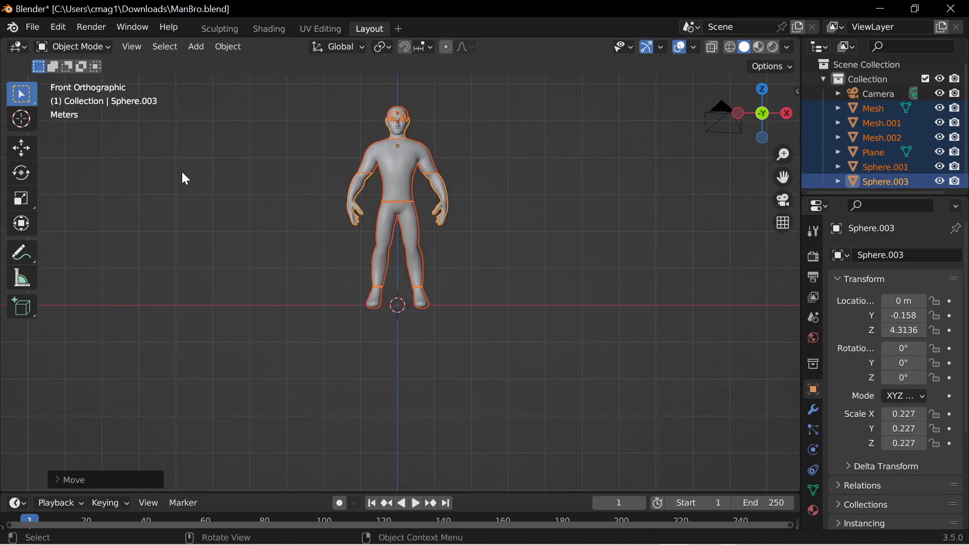
Import the FBX mannequin BlenderManny.fbx from the Desktop folder.
left_click(35, 29)
mouse_move(120, 224)
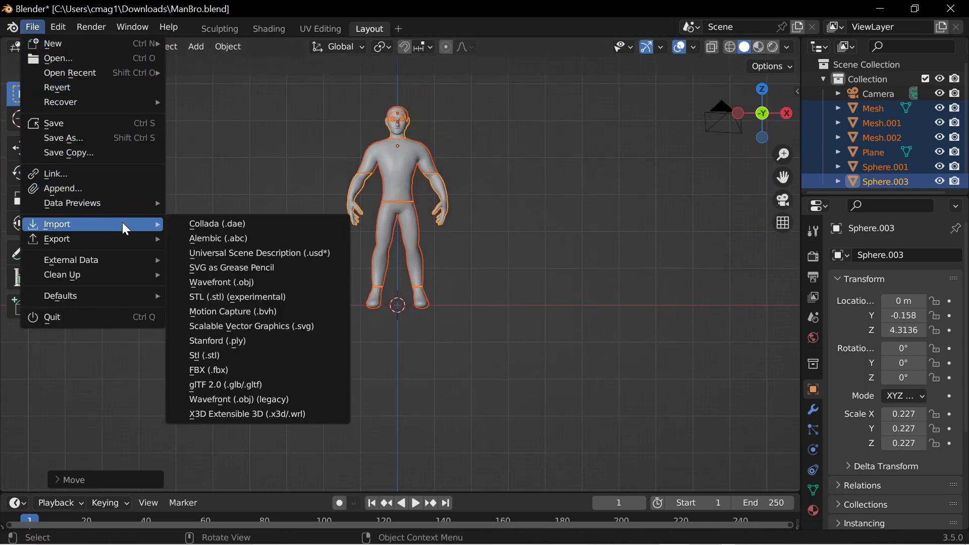
left_click(235, 370)
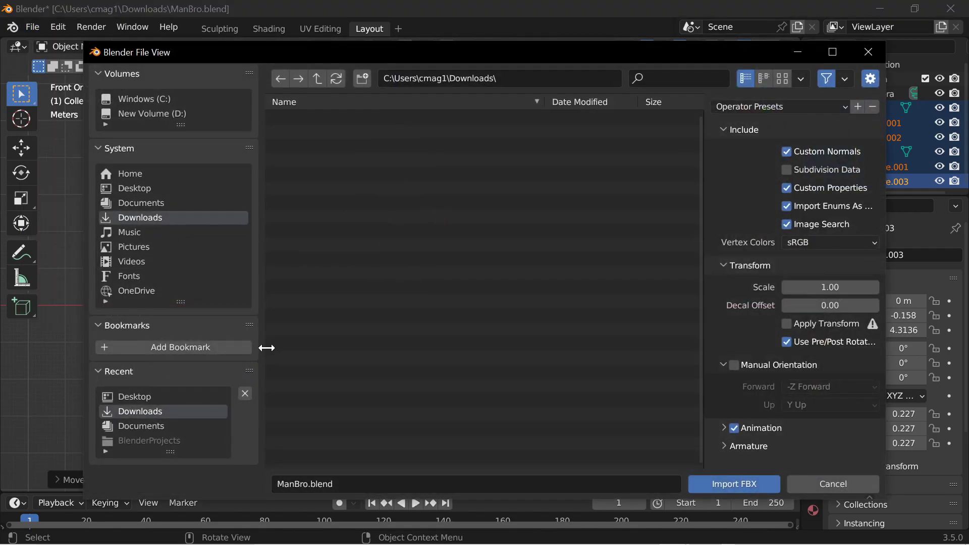
left_click(134, 188)
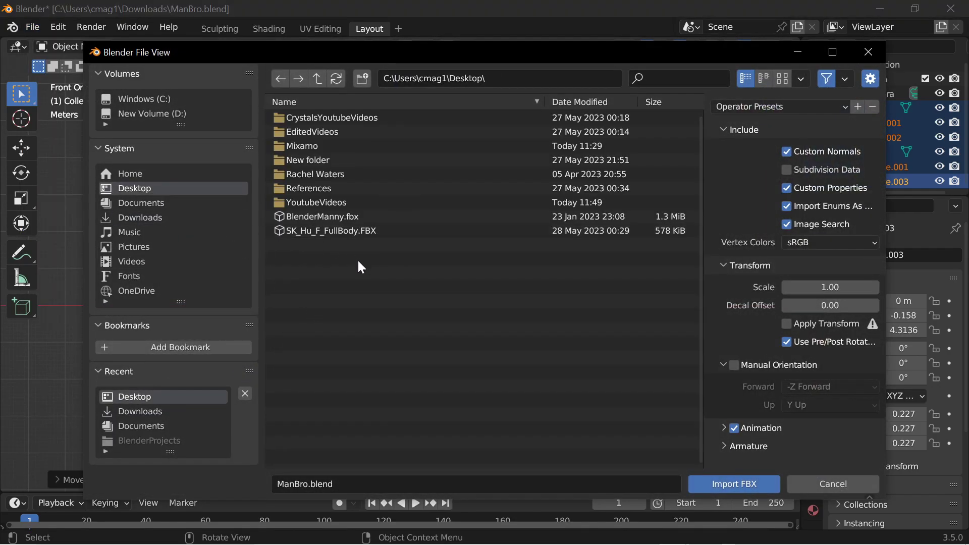
left_click(359, 216)
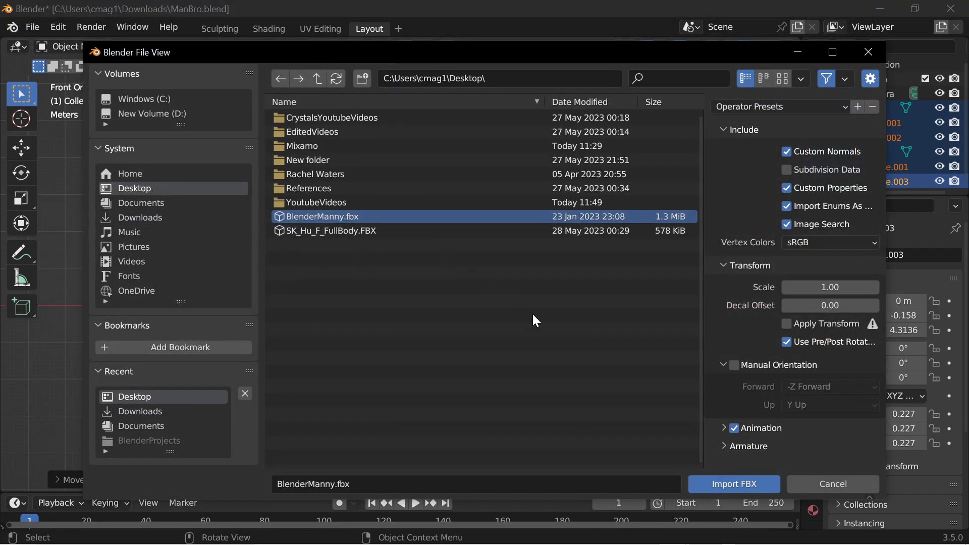
left_click(730, 486)
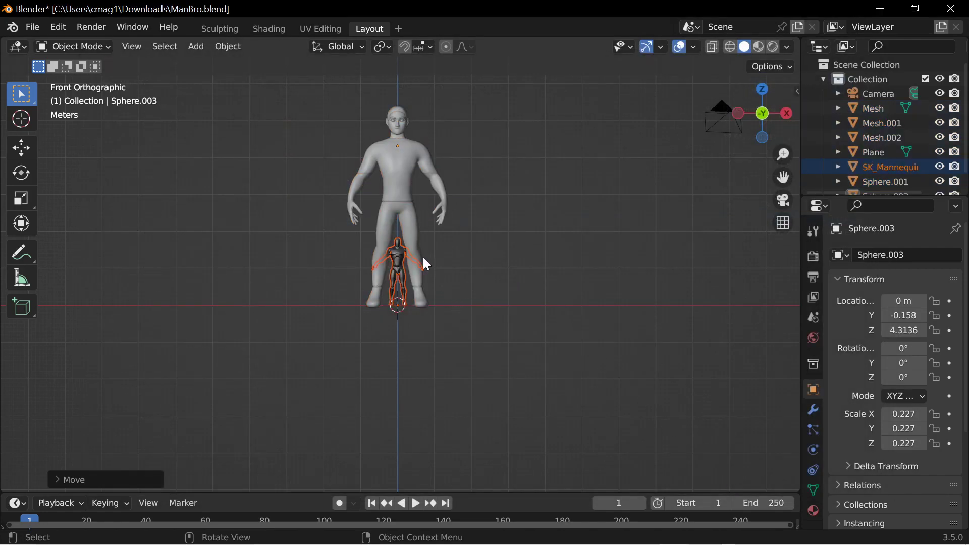
Select all character parts without the mannequin and scale them together to about 0.090.
middle_click_drag(453, 281, 415, 293, "ctrl")
left_click(459, 350)
left_click(454, 296, "shift")
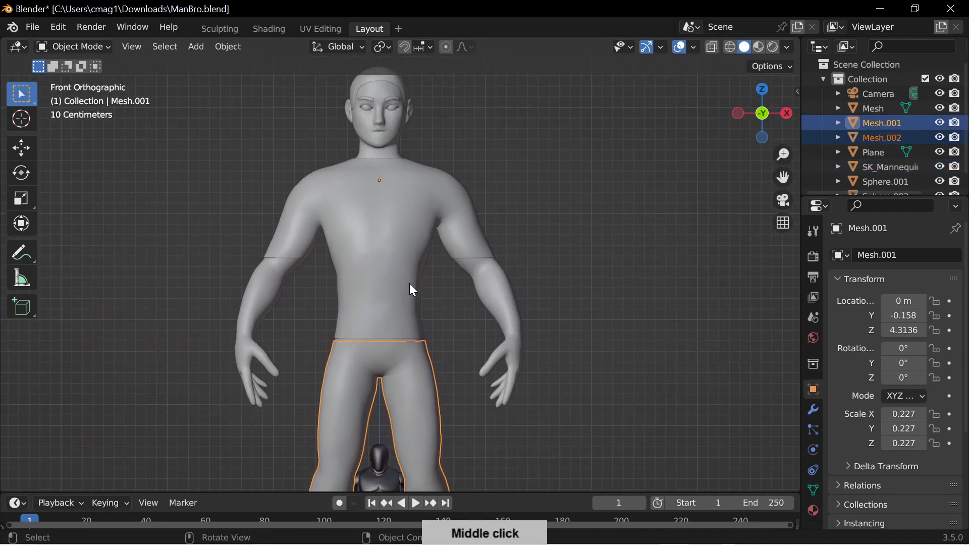
left_click(433, 255, "shift")
middle_click_drag(387, 120, 407, 180, "shift")
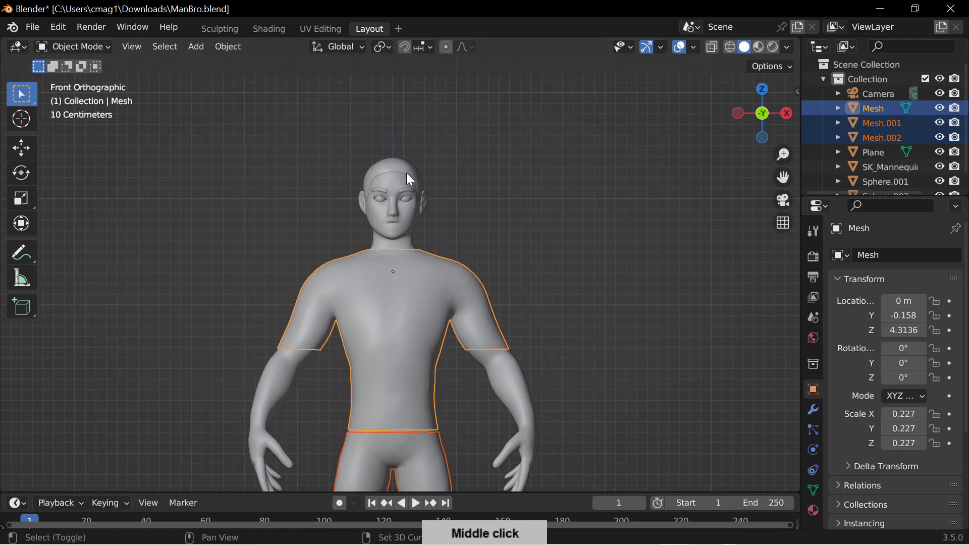
left_click(407, 193, "shift")
left_click(409, 189, "shift")
left_click(408, 239, "shift")
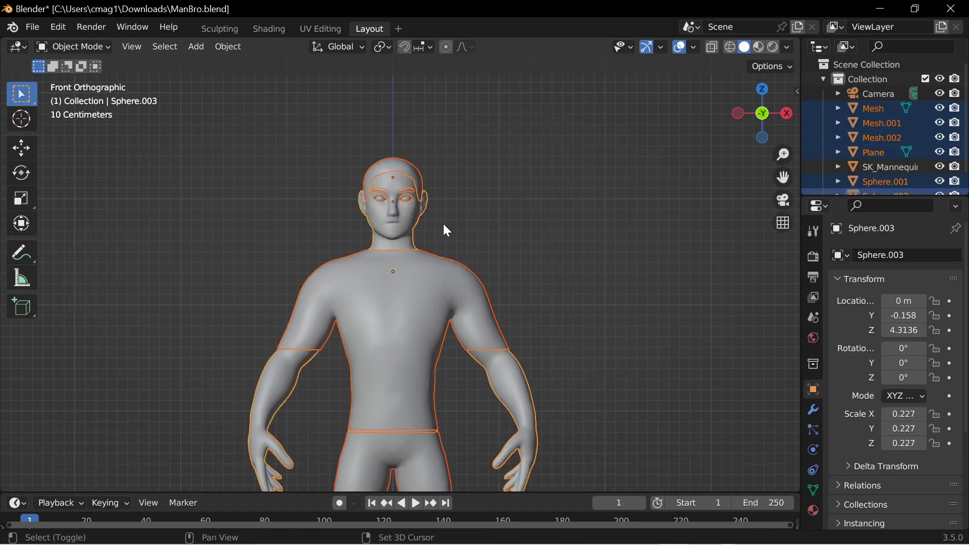
middle_click_drag(541, 325, 604, 277, "shift")
key("s")
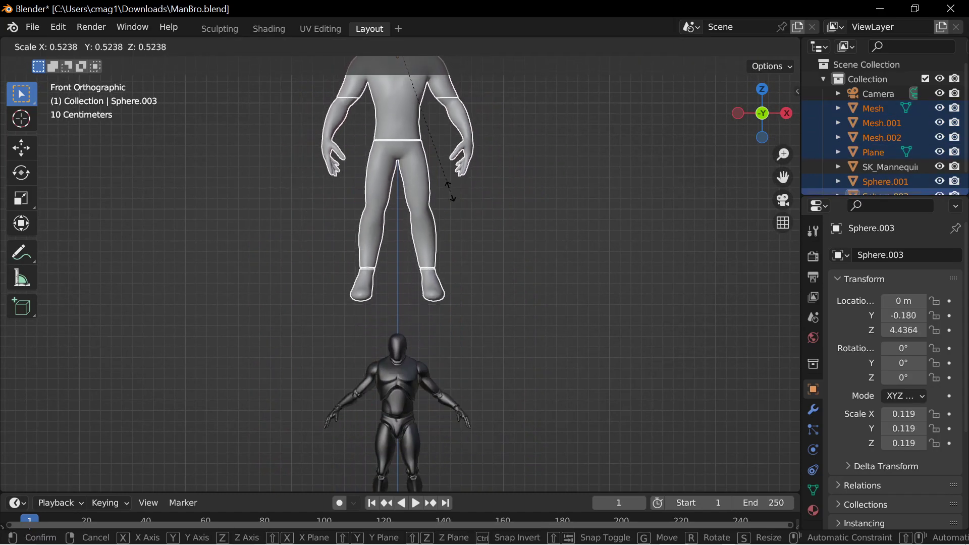
left_click(440, 160)
Lower the character along the Z axis so that it overlaps the mannequin.
key("g")
key("z")
left_click(498, 415)
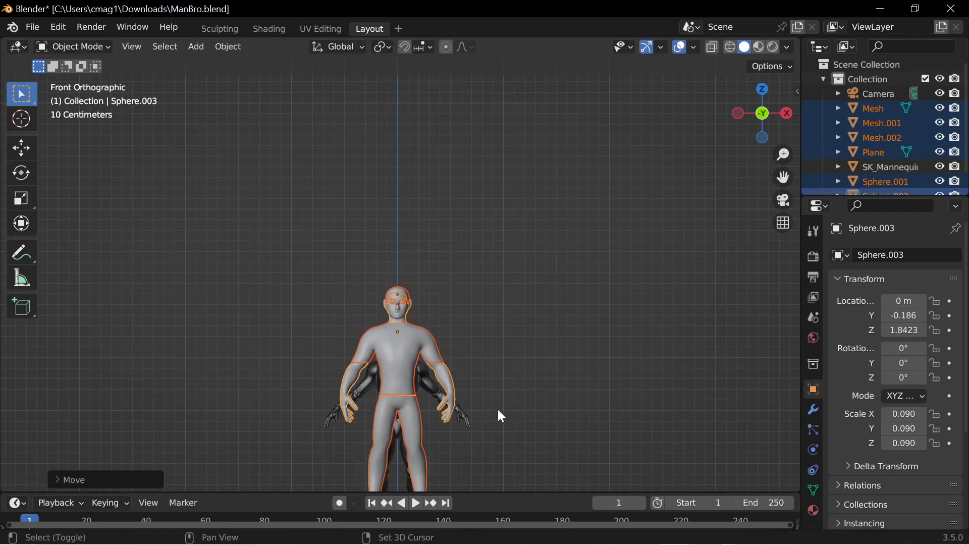
middle_click_drag(498, 416, 506, 253, "shift")
key("g")
key("z")
left_click(524, 336)
Scale the selected character parts down to about 0.070 and lower them along the Z axis toward the ground.
key("s")
left_click(542, 291)
key("g")
key("z")
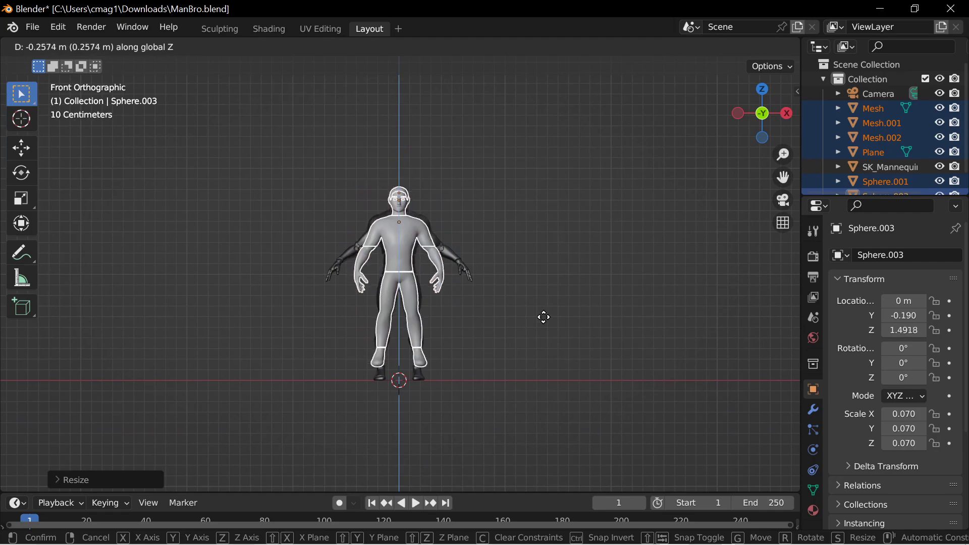
left_click(521, 410)
Enlarge the character parts to about 0.076 and adjust them along Z so the height matches the mannequin with feet at ground level.
key("s")
left_click(539, 407)
key("g")
key("z")
left_click(538, 392)
key("s")
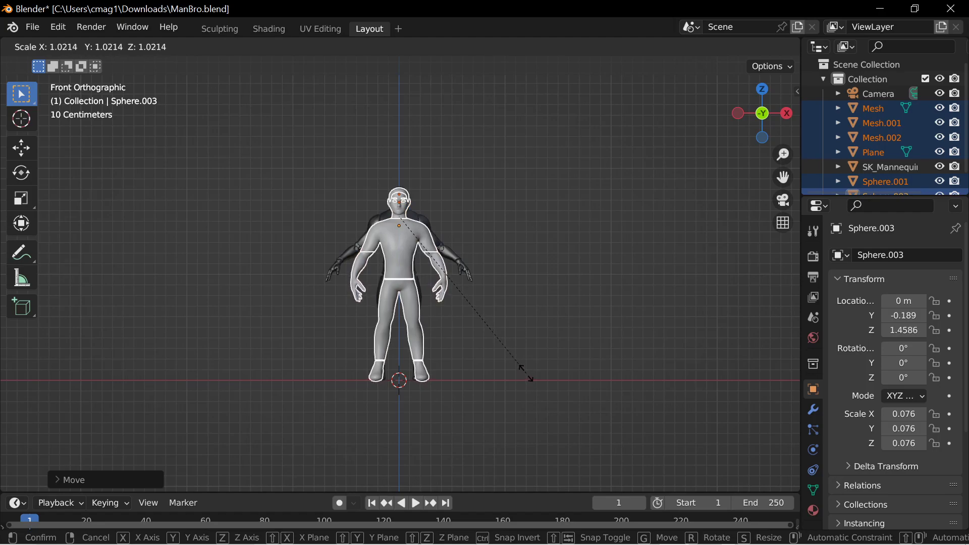
left_click(525, 366)
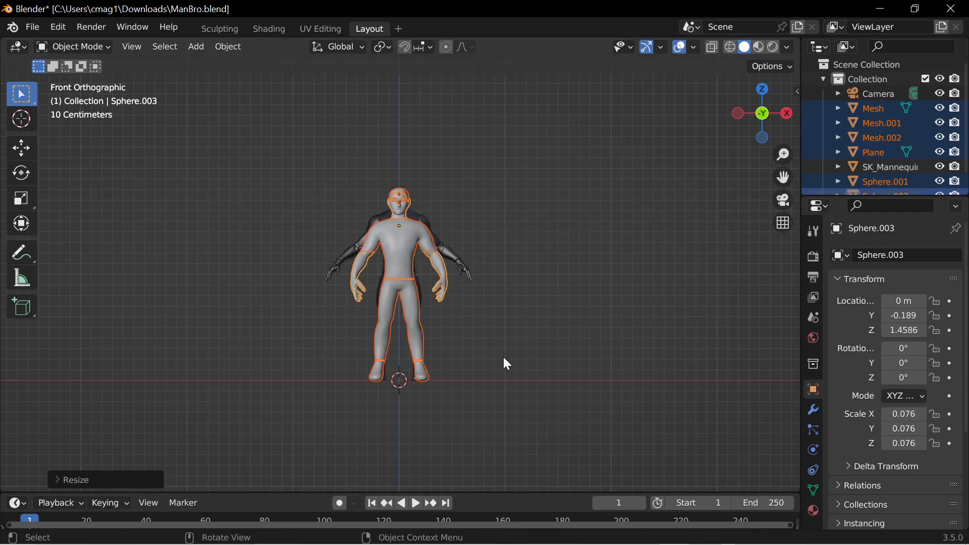
Move the character parts about 0.20 m along the Y axis so they overlap the mannequin when seen from the side.
middle_click_drag(506, 387, 554, 372)
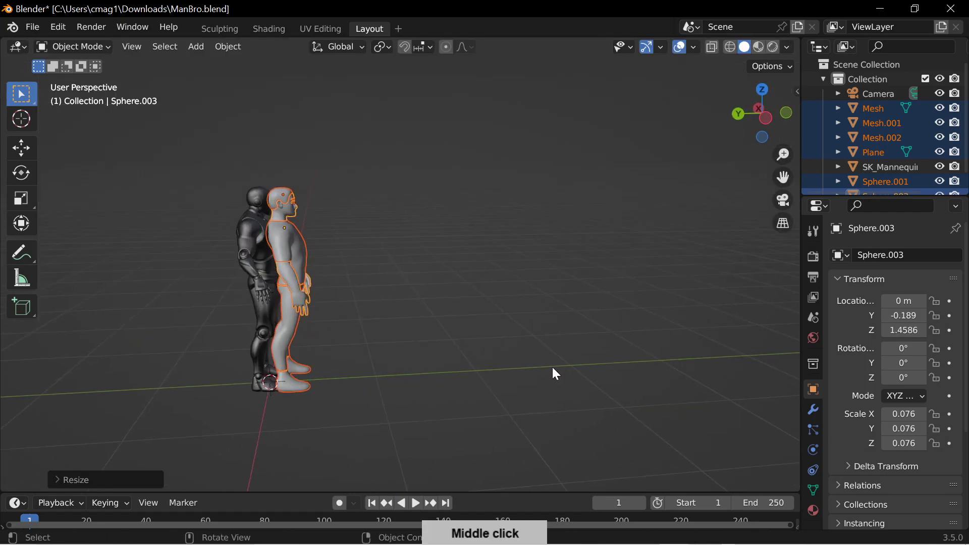
key("g")
key("y")
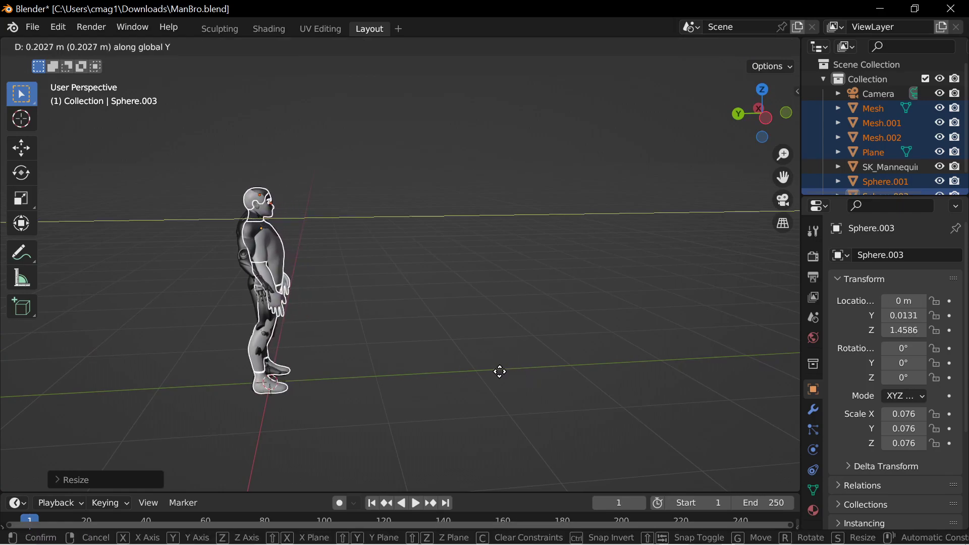
left_click(504, 374)
Delete the mannequin SK_Mannequin_LOD0 from the scene.
middle_click_drag(528, 368, 433, 361)
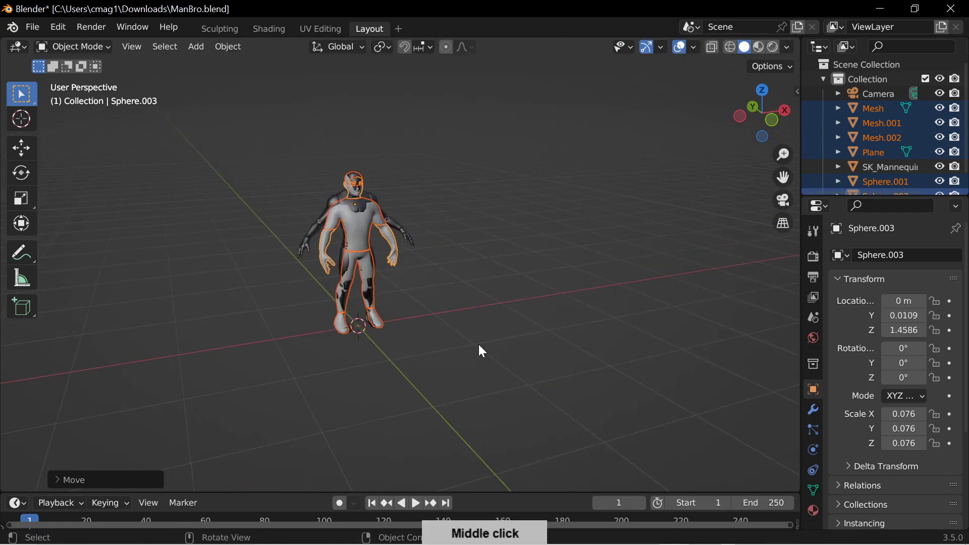
scroll(489, 345, "up", 3)
left_click(366, 167)
key("x")
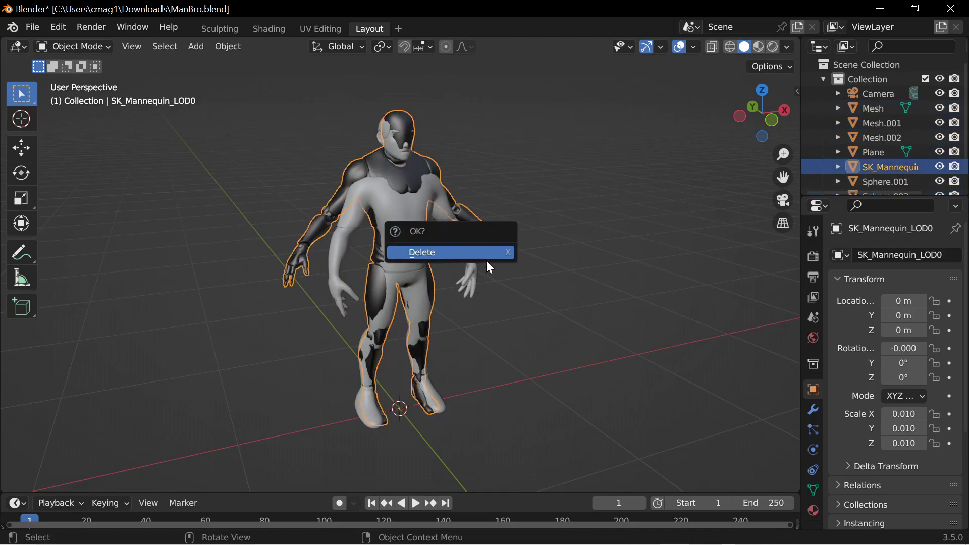
left_click(486, 255)
Hide the character's shoes, trousers and shirt meshes so that only the bare body and head parts are displayed.
middle_click_drag(510, 255, 471, 305)
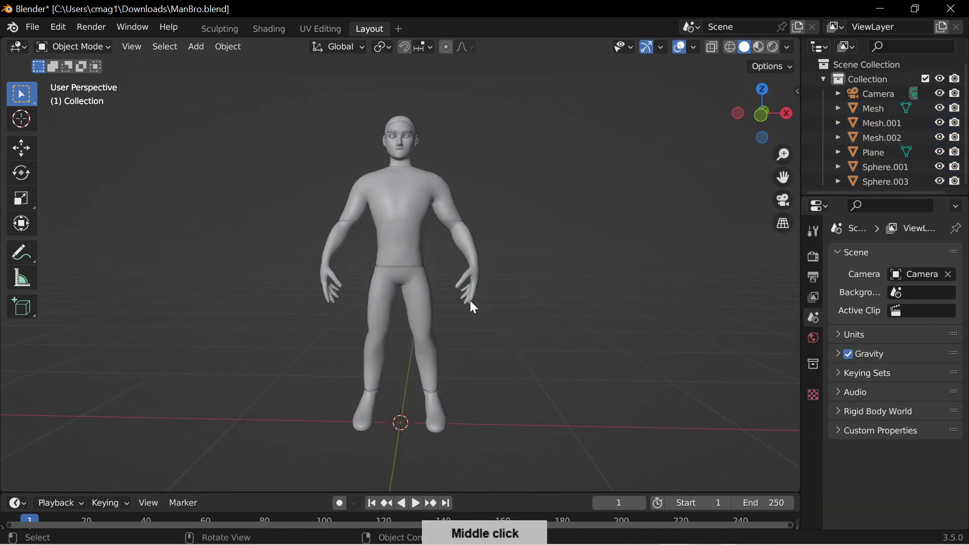
scroll(488, 289, "up", 4)
left_click(430, 317)
middle_click_drag(489, 352, 479, 331)
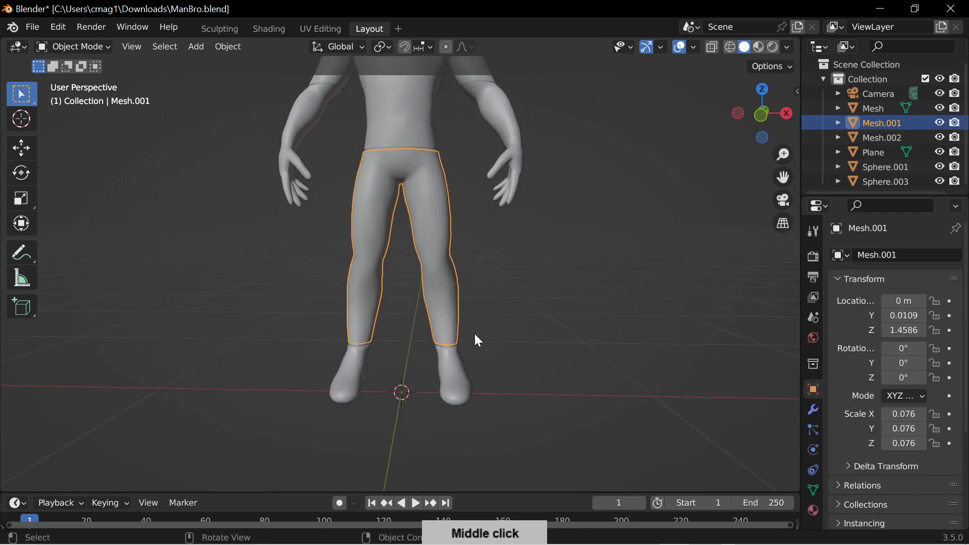
left_click(461, 384)
key("h")
left_click(444, 317)
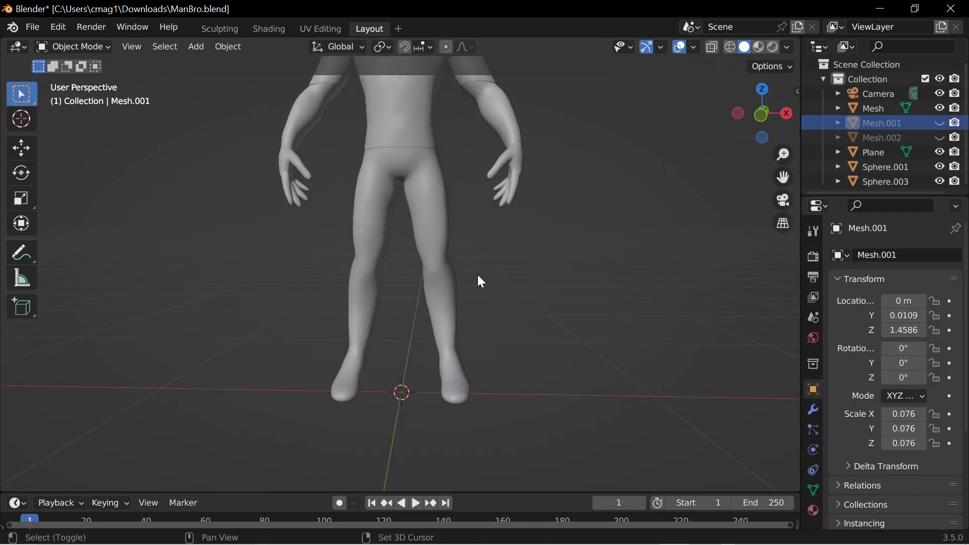
key("h")
middle_click_drag(476, 269, 418, 230)
left_click(418, 229)
key("h")
middle_click_drag(476, 295, 506, 310)
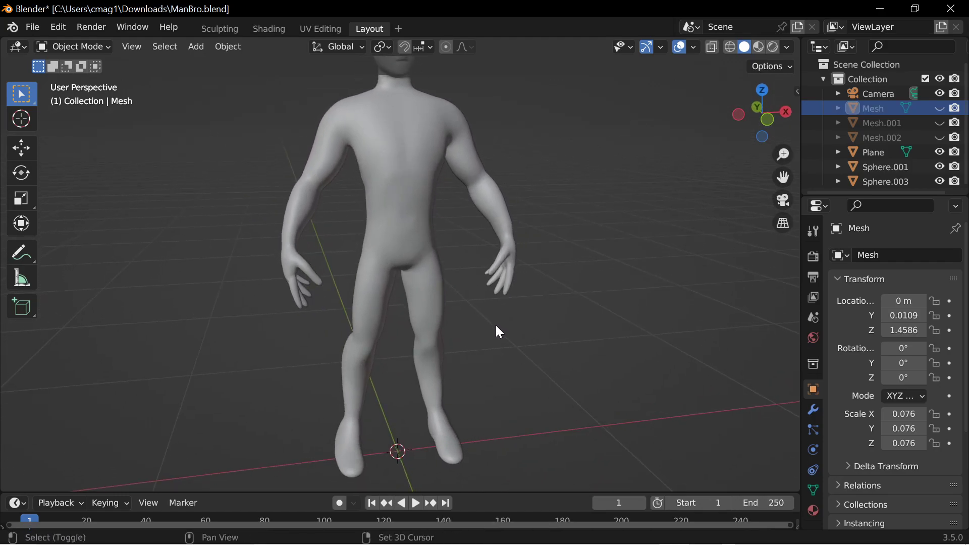
Add an armature at the world origin and scale it down to about 0.293.
key("shift+a")
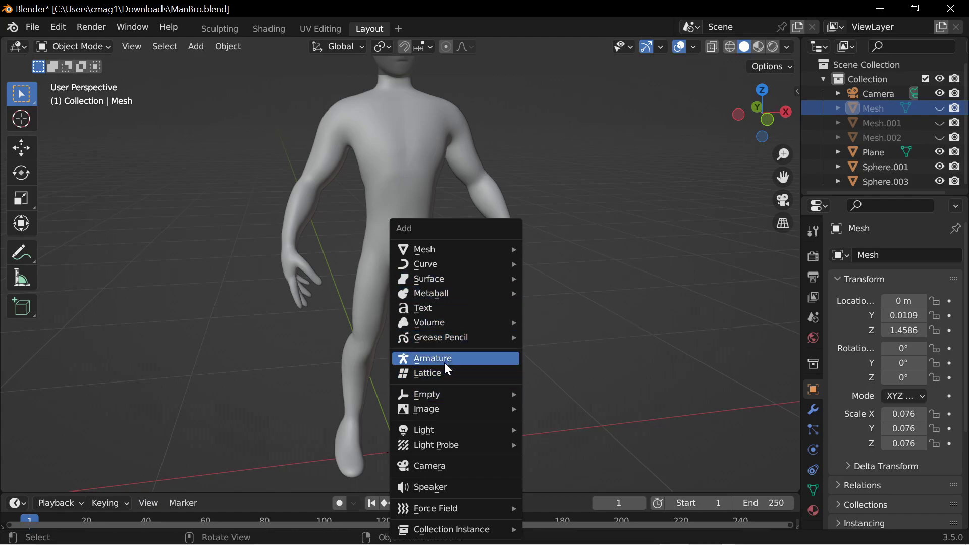
key("shift+a")
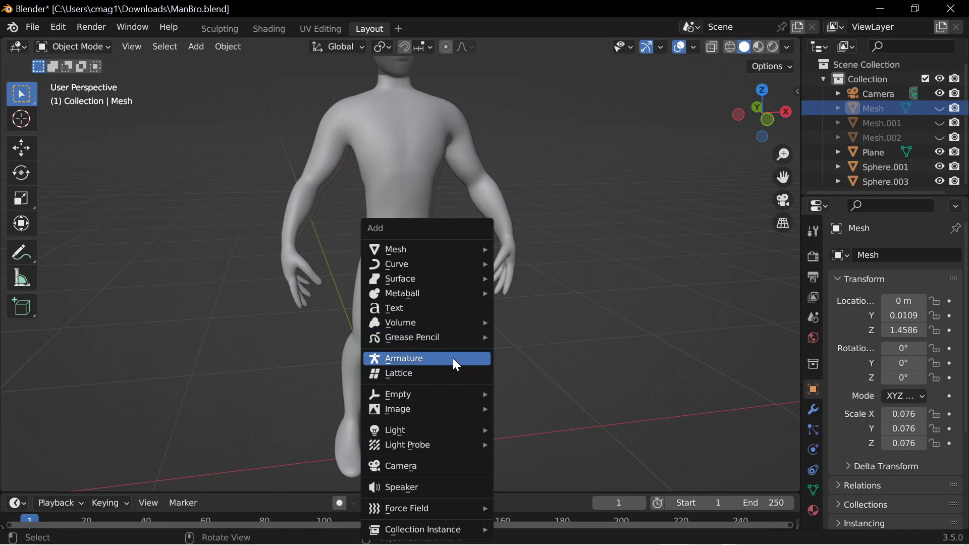
left_click(454, 358)
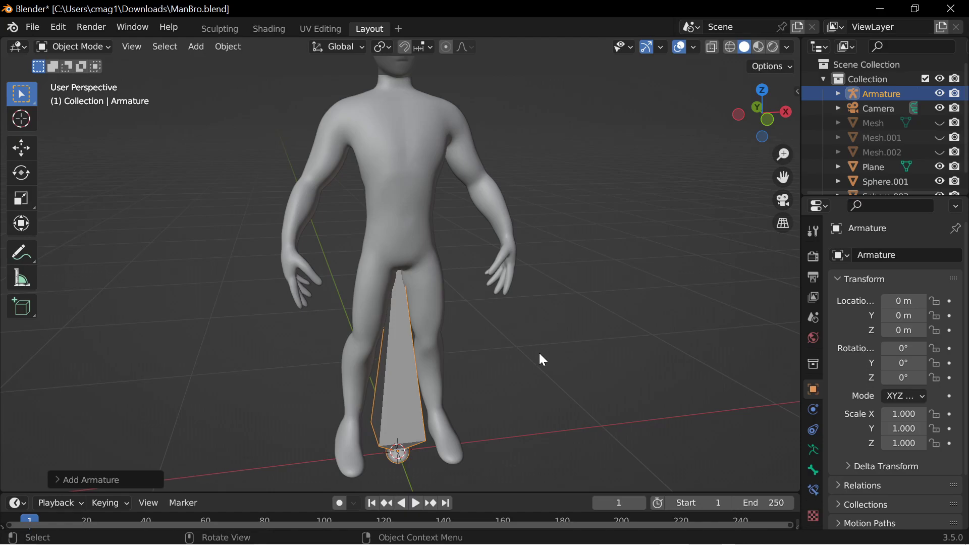
key("s")
left_click(474, 413)
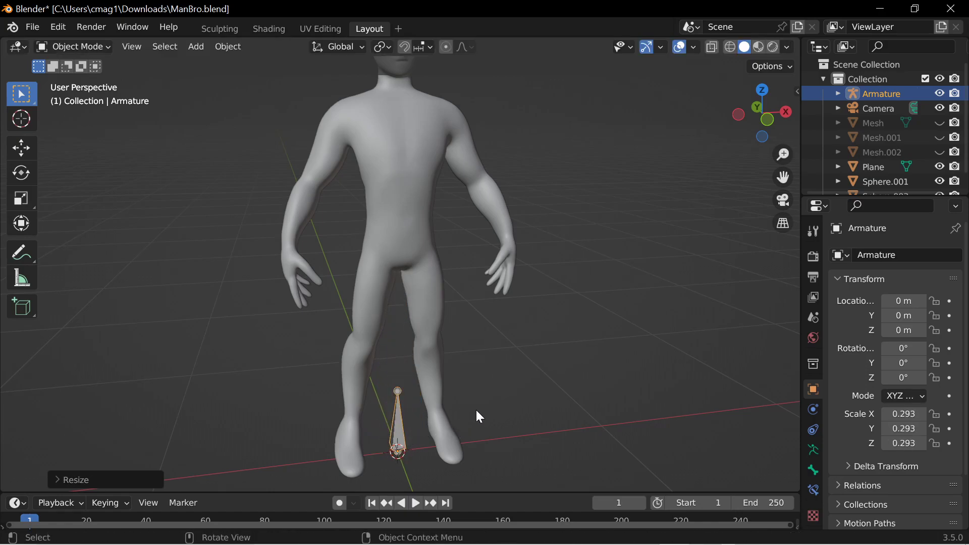
Raise the armature about 0.87 m along the Z axis to the crotch and set it to display In Front.
key("KP_1")
key("g")
key("z")
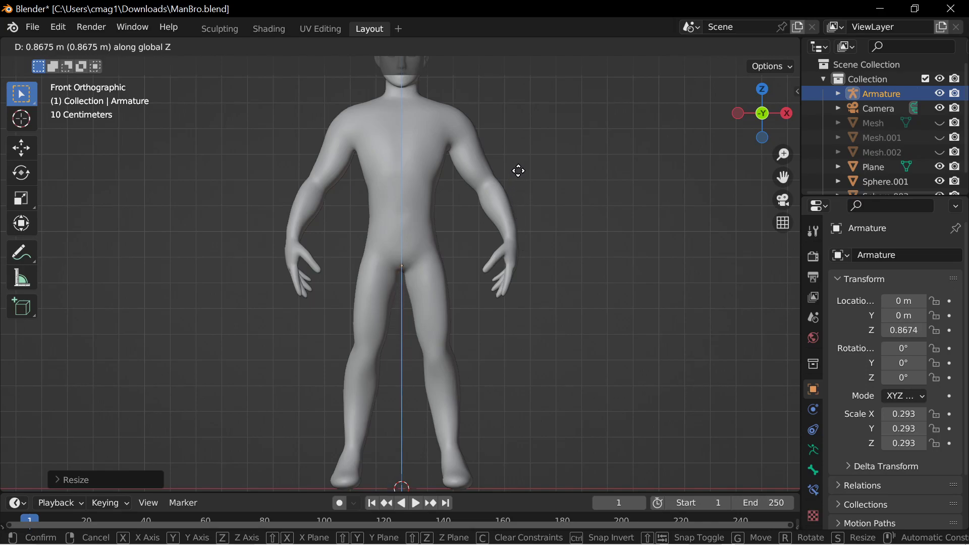
left_click(519, 173)
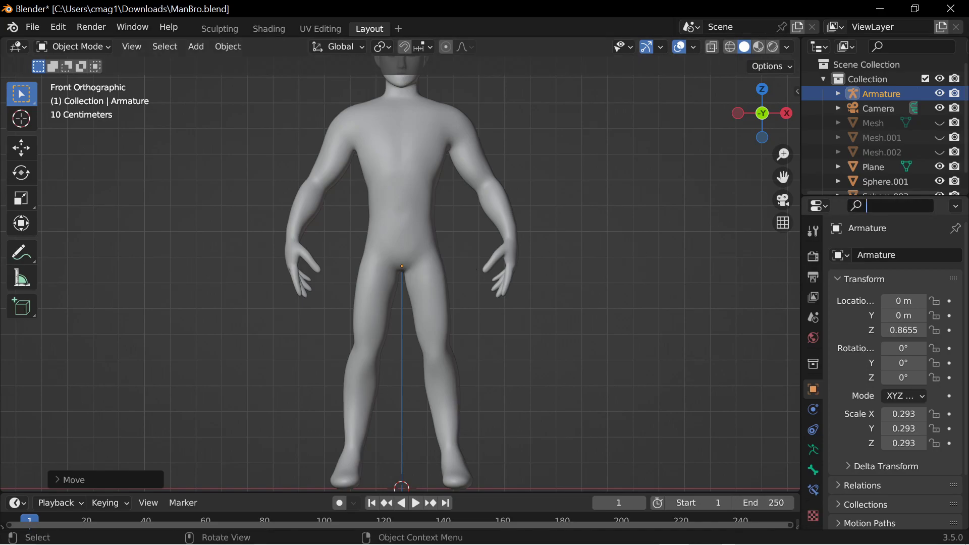
type("front")
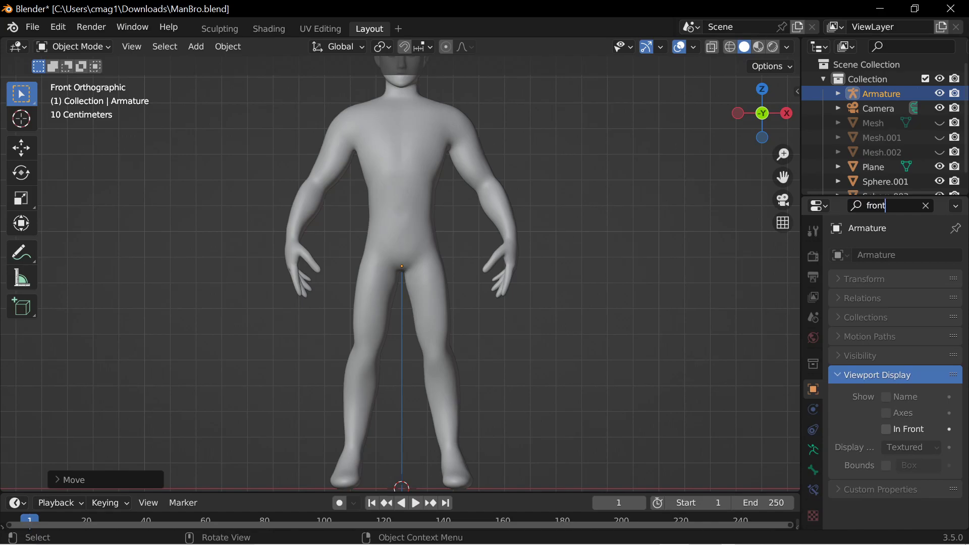
key("Return")
In Edit Mode, shorten the armature's bone by lowering its tip along the Z axis so it spans only the pelvis.
key("Tab")
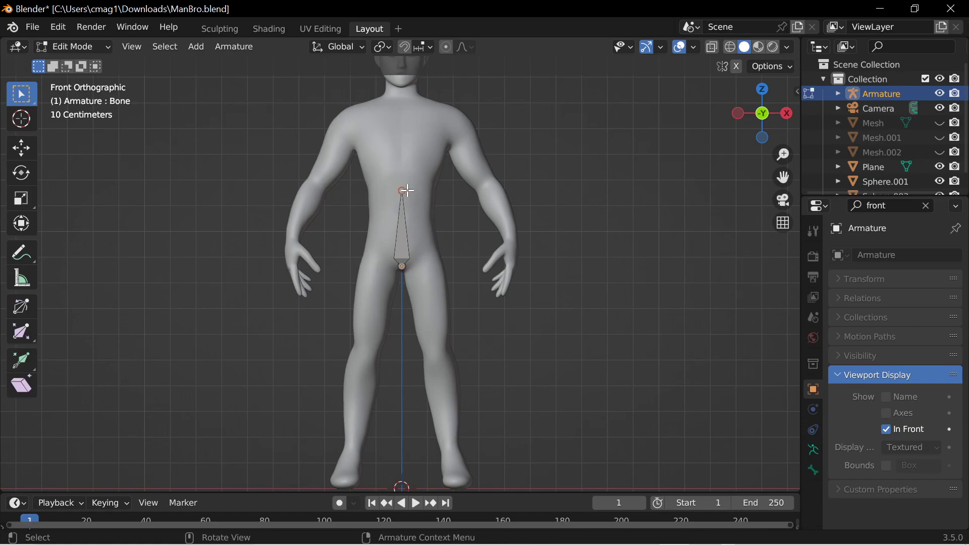
key("g")
key("z")
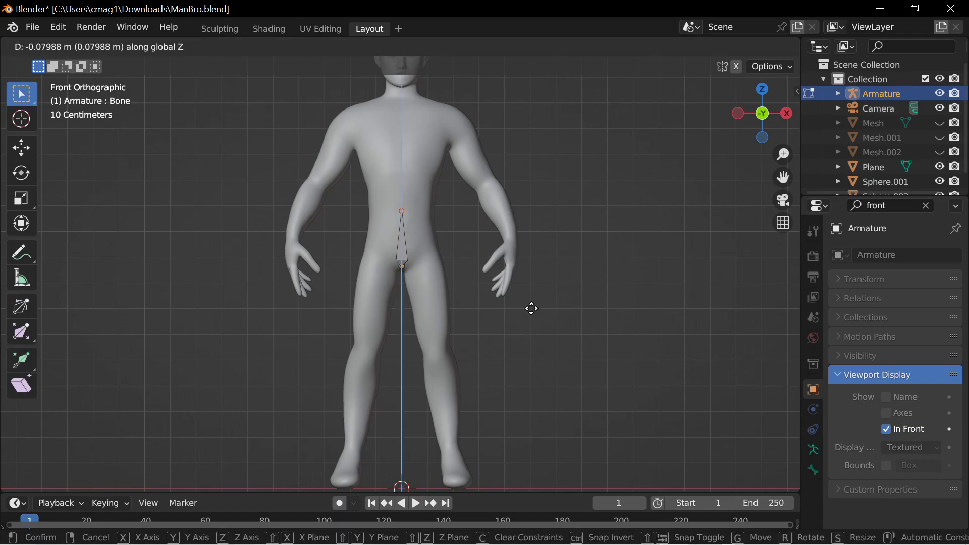
left_click(498, 455)
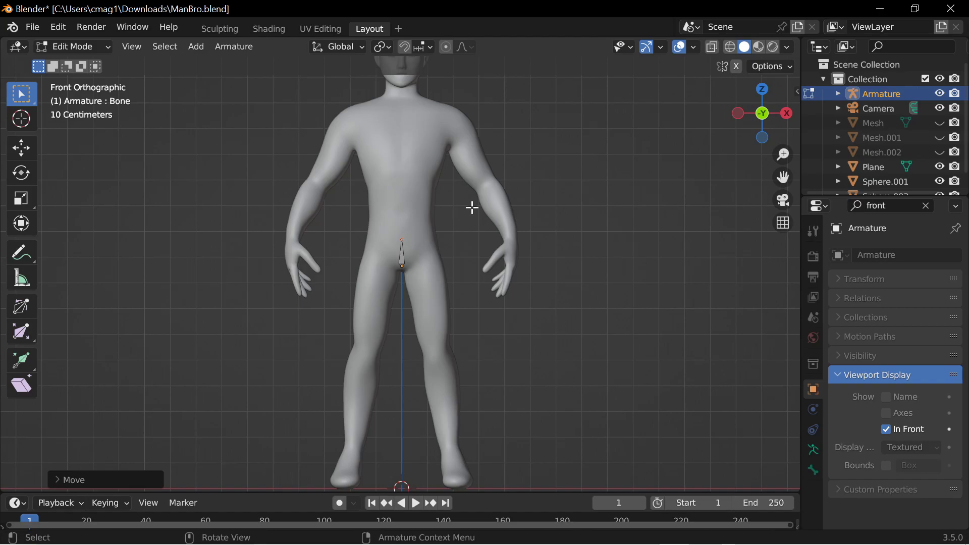
Extrude three spine bones straight up along Z from the pelvis bone's tip to the base of the neck.
middle_click_drag(487, 256, 489, 329, "shift")
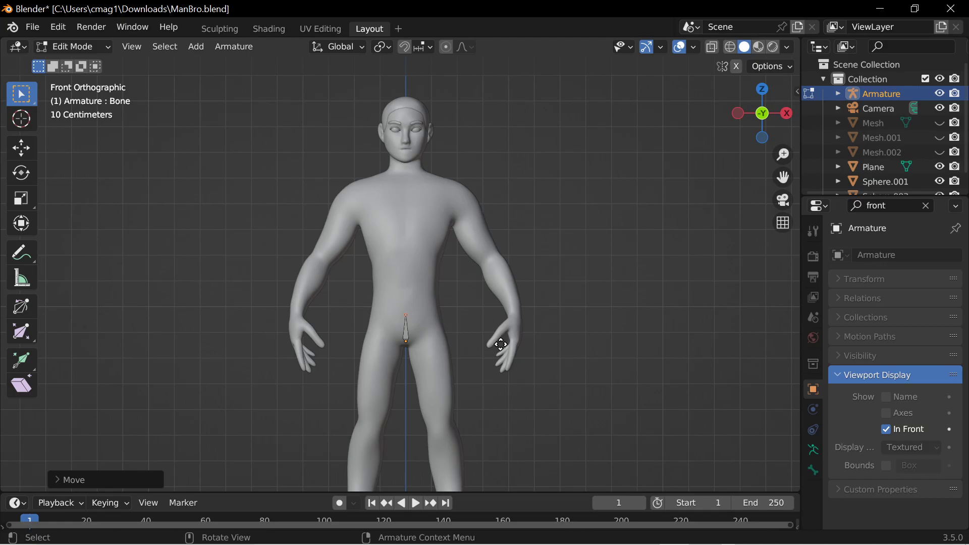
key("e")
key("z")
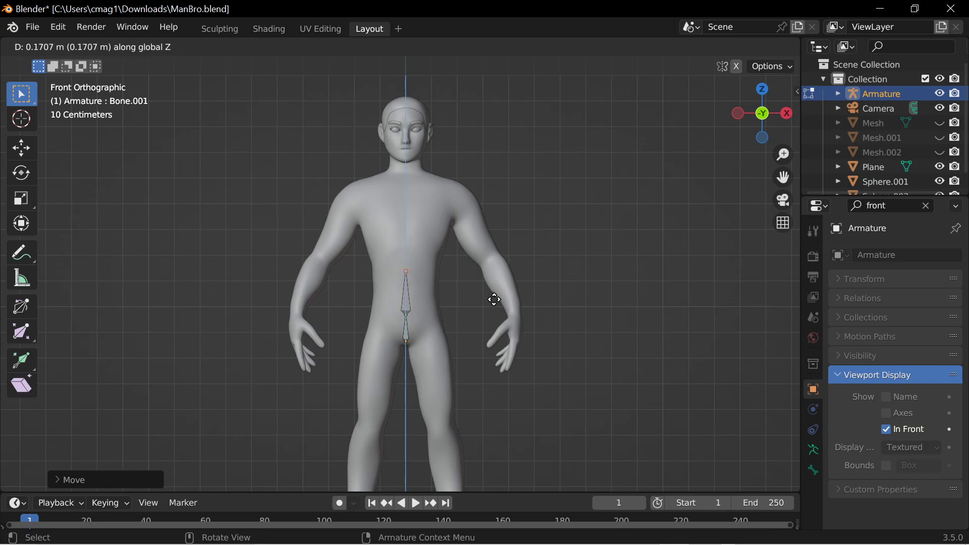
left_click(494, 293)
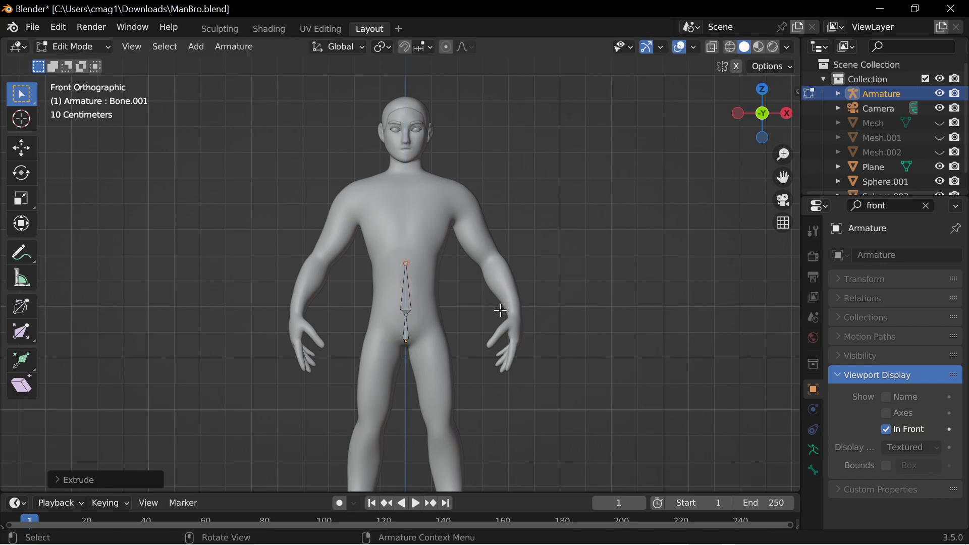
key("z")
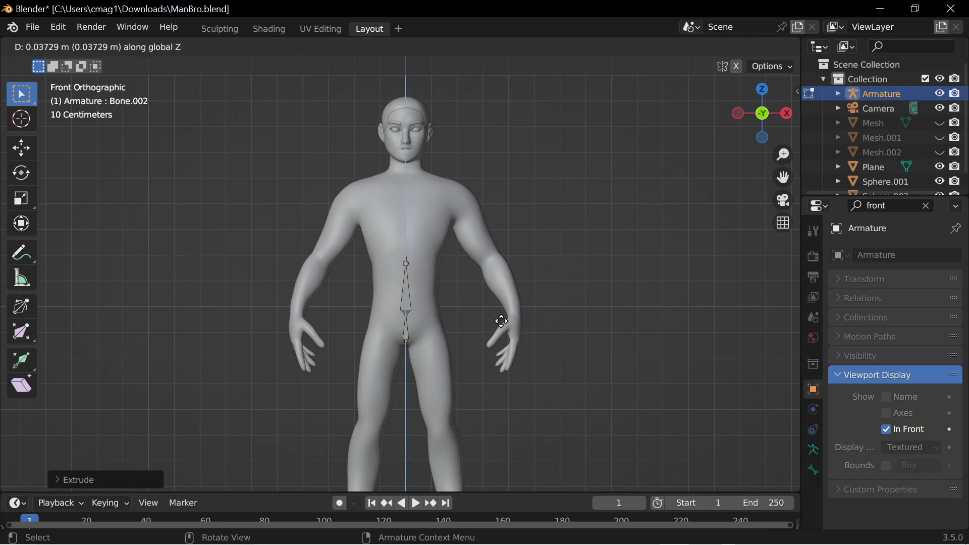
left_click(499, 287)
key("e")
key("z")
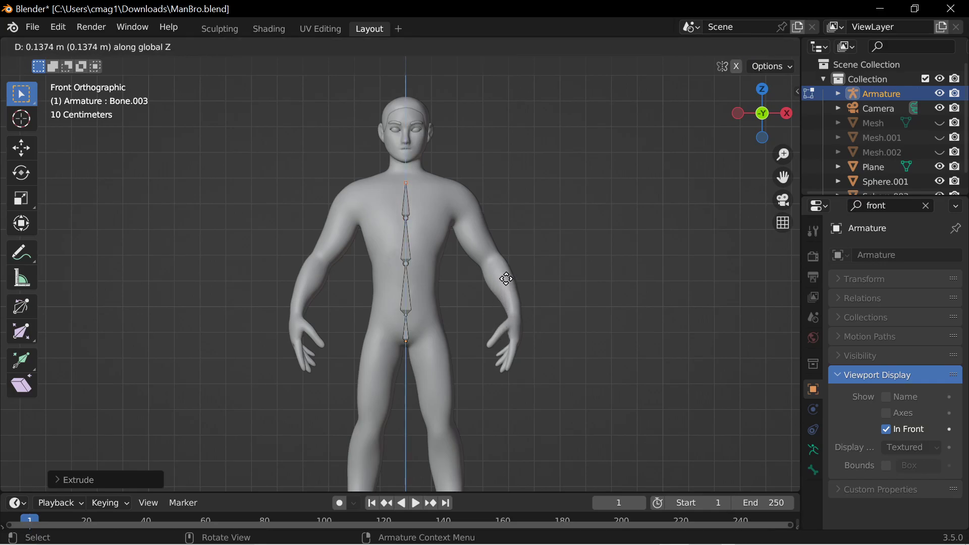
left_click(507, 277)
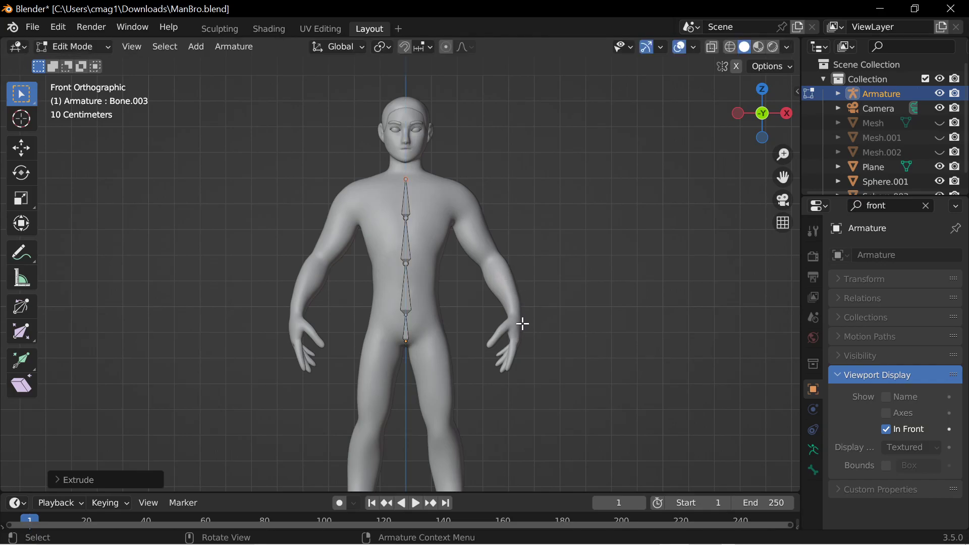
Extrude a neck bone about 0.12 m and a head bone about 0.15 m upward along the Z axis.
key("e")
key("z")
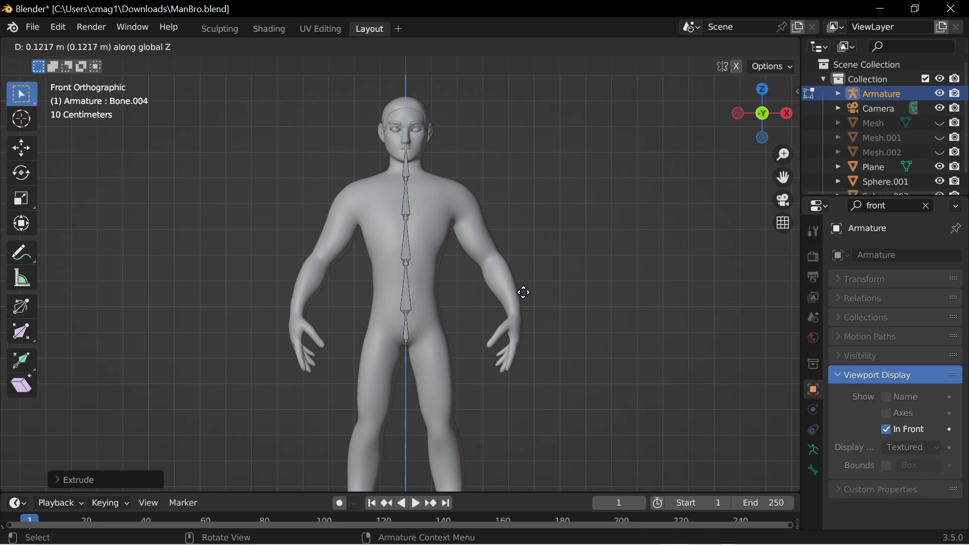
left_click(524, 292)
key("e")
key("z")
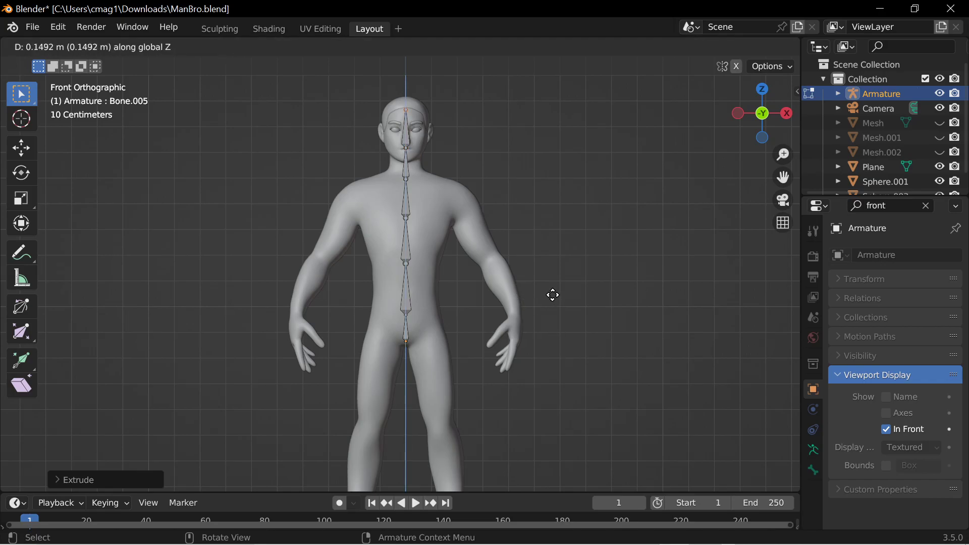
left_click(549, 291)
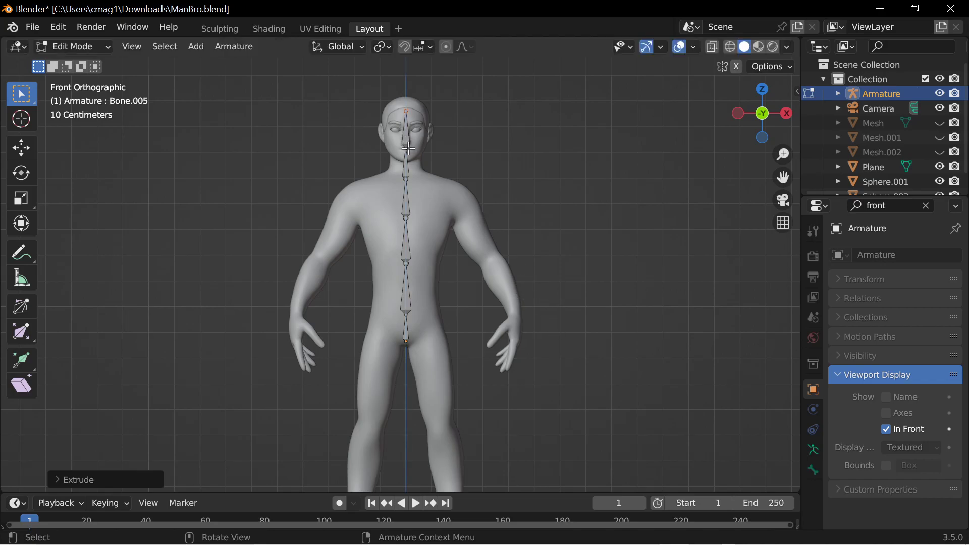
Fine-tune the joint between the neck and head bones along Z and slightly lower the head bone's tip.
key("ctrl+z")
key("g")
key("z")
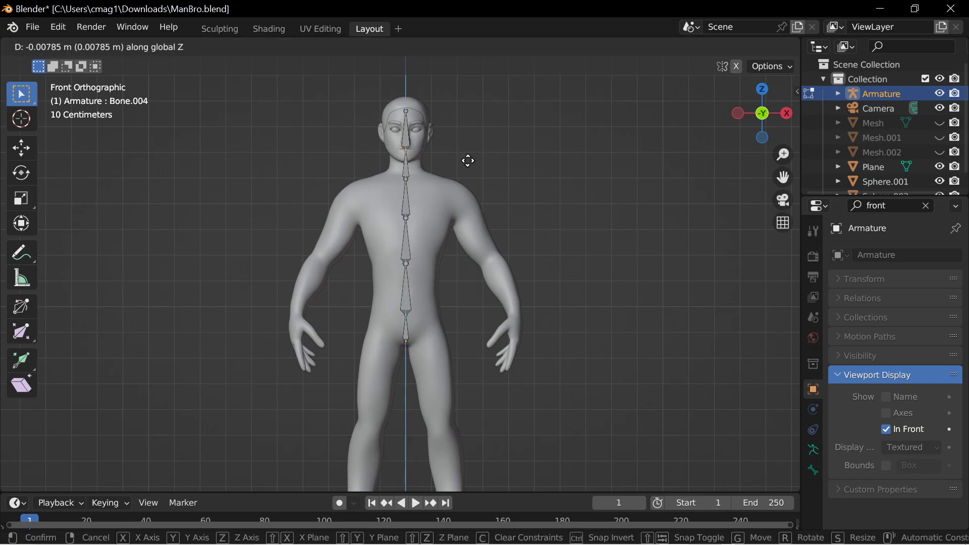
left_click(469, 154)
left_click(406, 112)
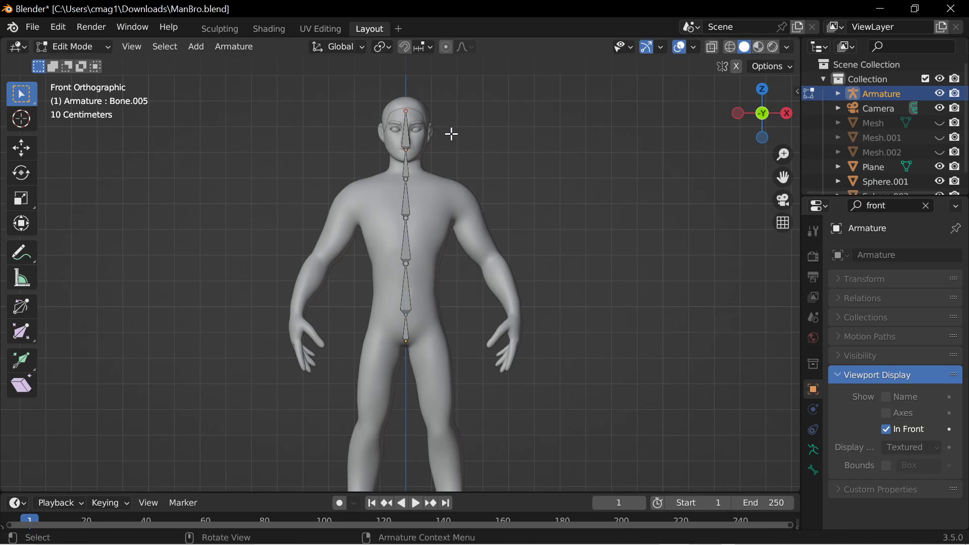
key("g")
key("z")
left_click(450, 170)
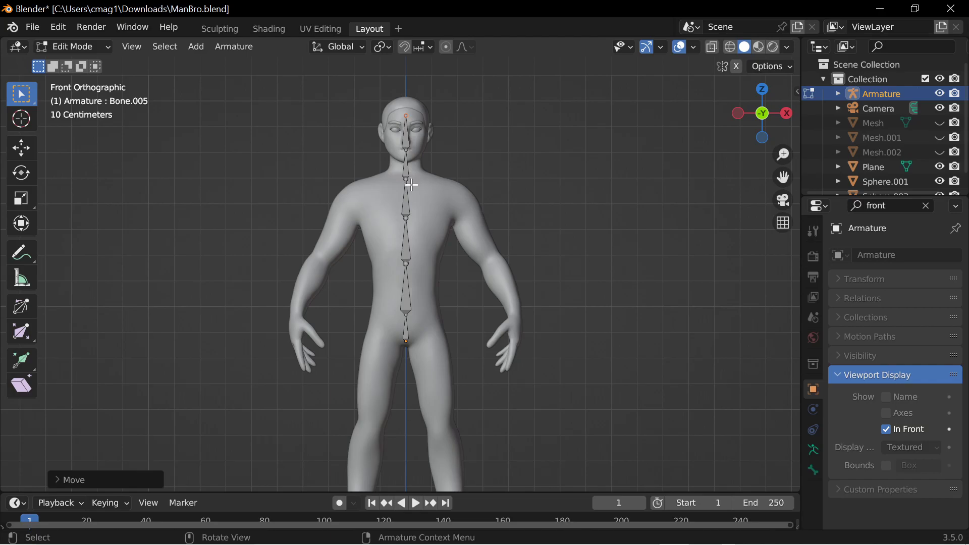
In the right side view, reposition the three spine joints above the pelvis, bending the lower spine forward and the upper spine toward the back.
key("KP_3")
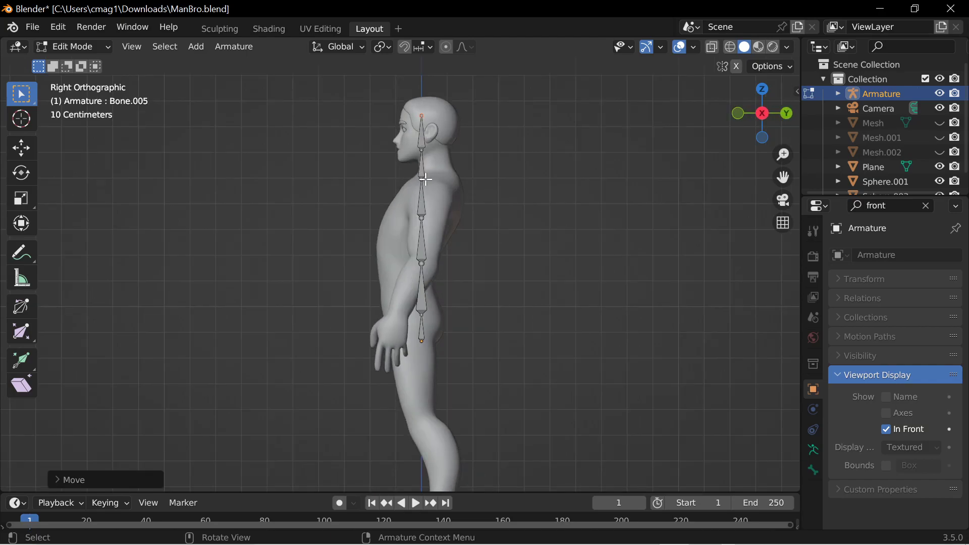
left_click(423, 267)
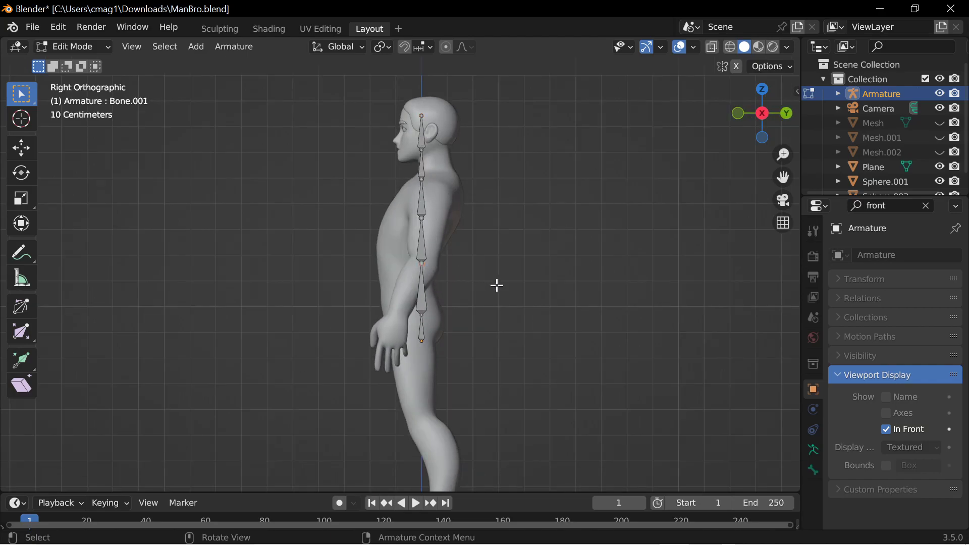
key("g")
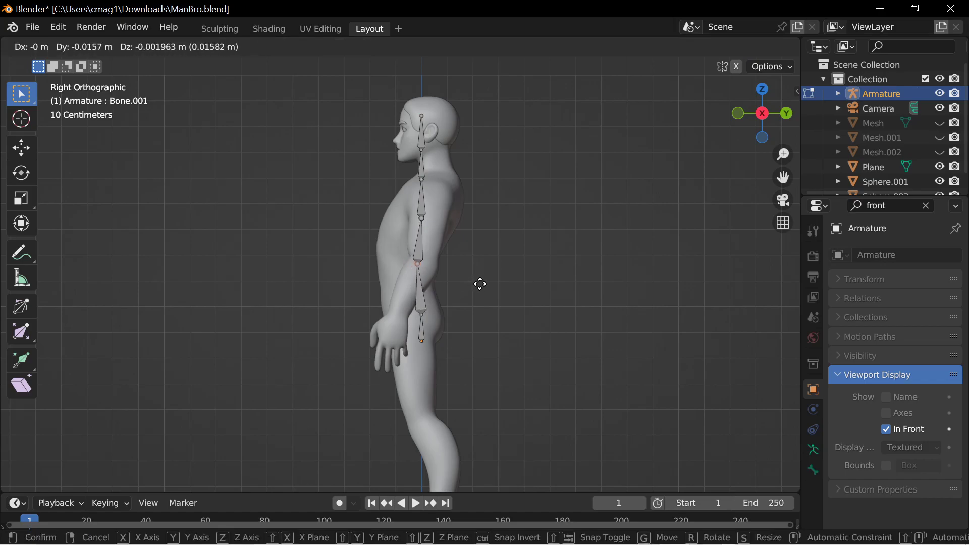
left_click(480, 285)
left_click(420, 216)
key("g")
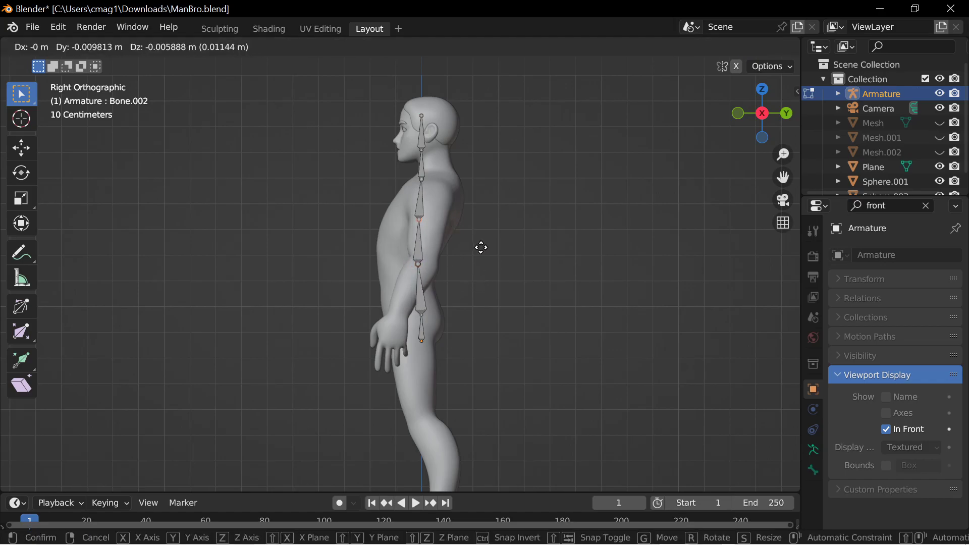
left_click(487, 249)
left_click(423, 181)
key("g")
left_click(472, 202)
In side view, move the joint between neck and head about 0.06 m backward and slightly lower the head bone's tip.
left_click(419, 153)
key("g")
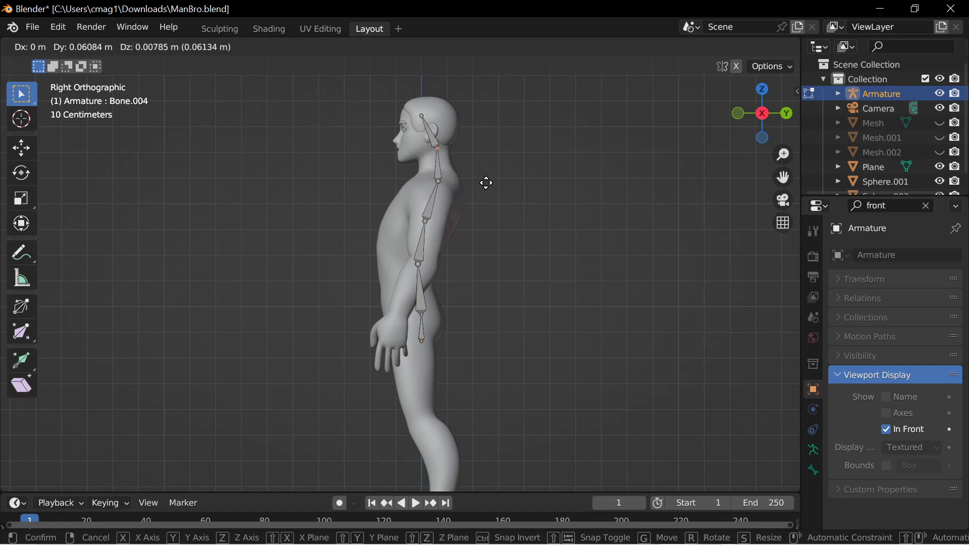
left_click(484, 183)
left_click(415, 126)
key("g")
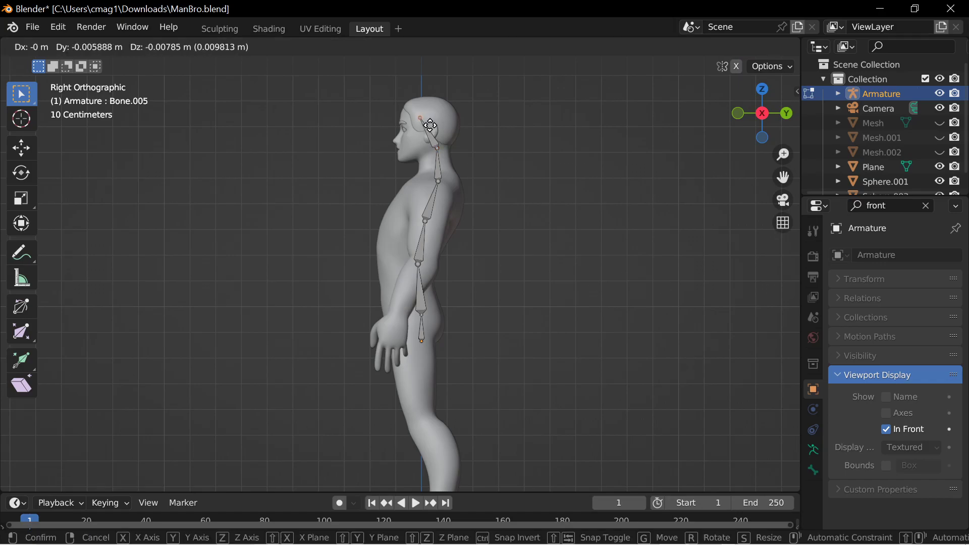
left_click(431, 124)
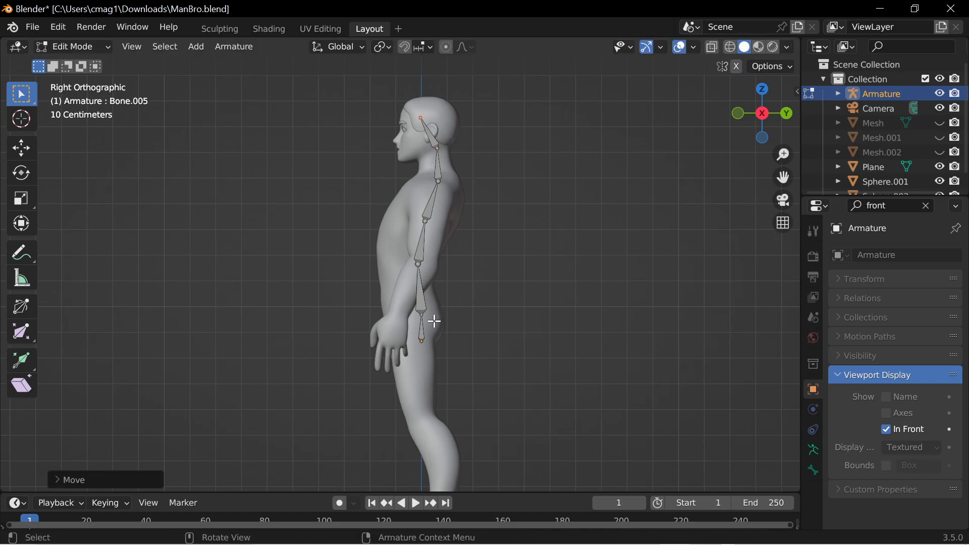
In front view, extrude a shoulder bone about 0.19 m from the top spine joint toward the +X shoulder and refine its tip.
key("KP_1")
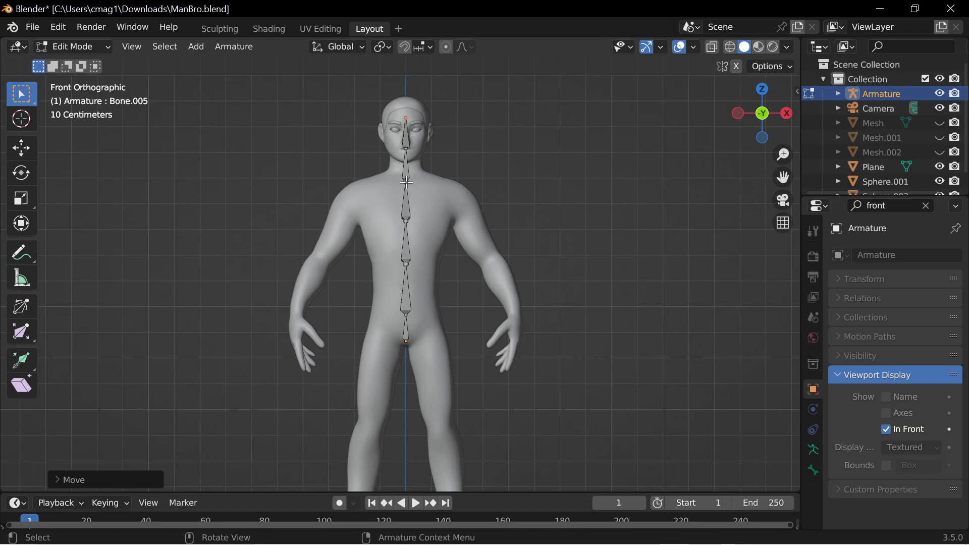
left_click(407, 182)
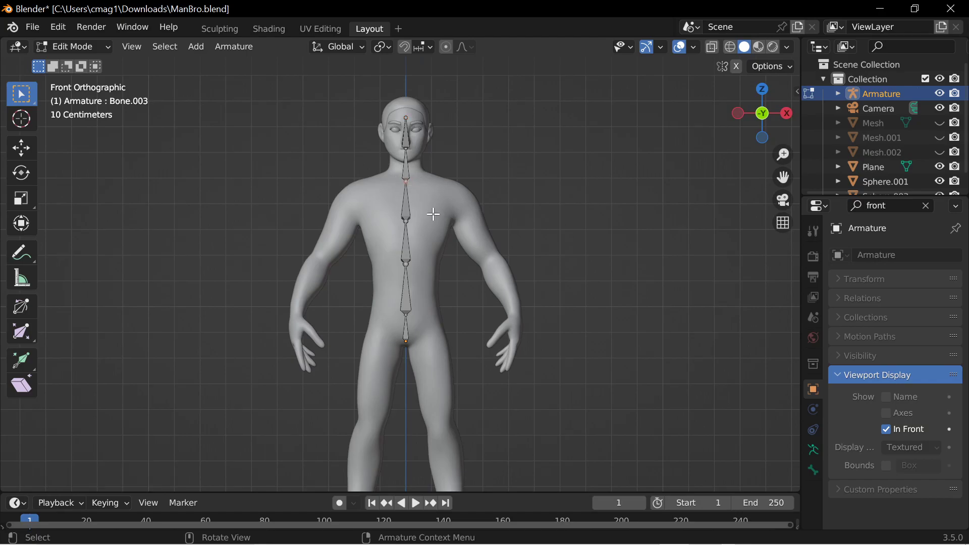
key("e")
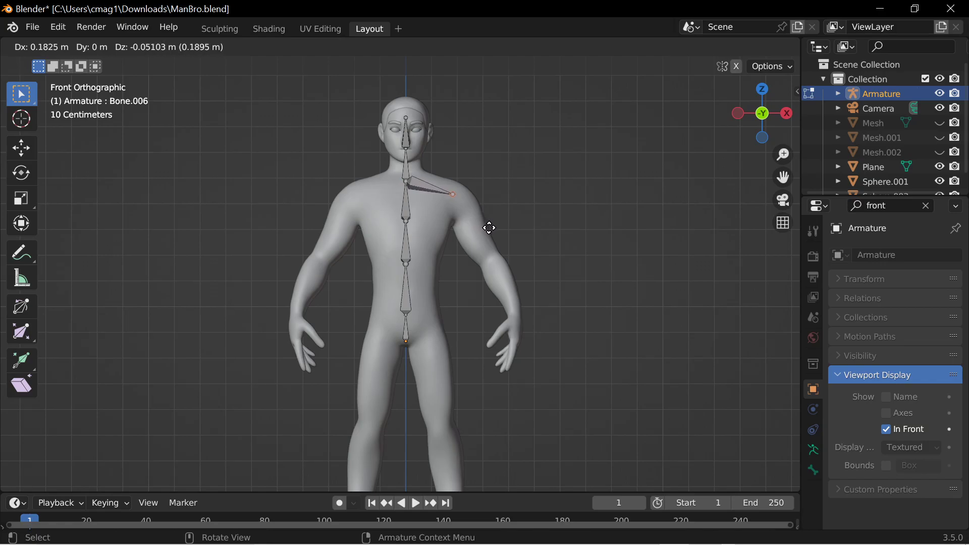
left_click(491, 227)
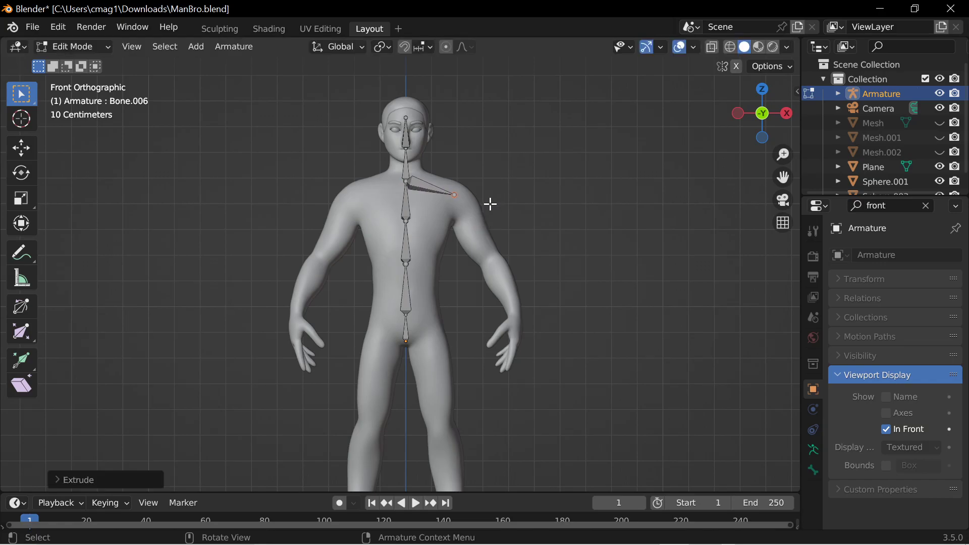
key("g")
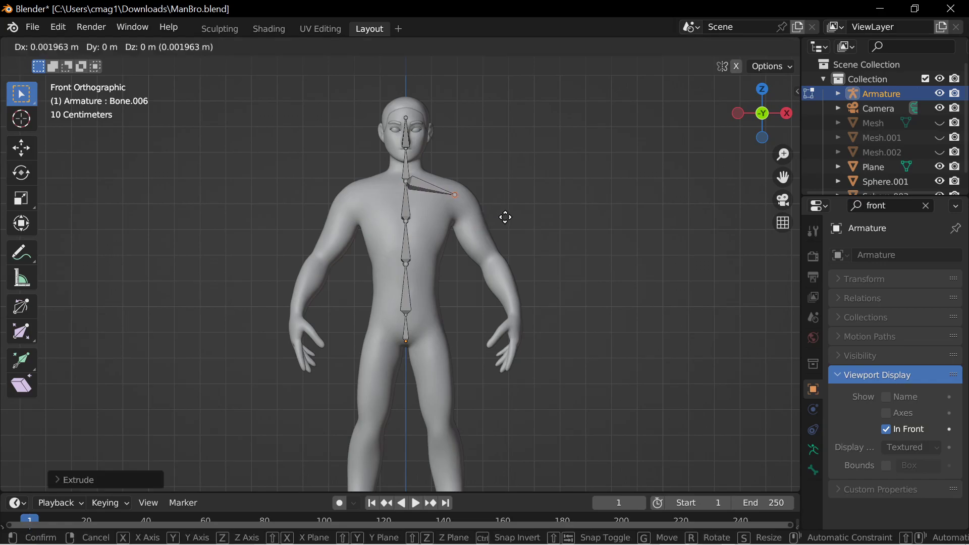
left_click(510, 217)
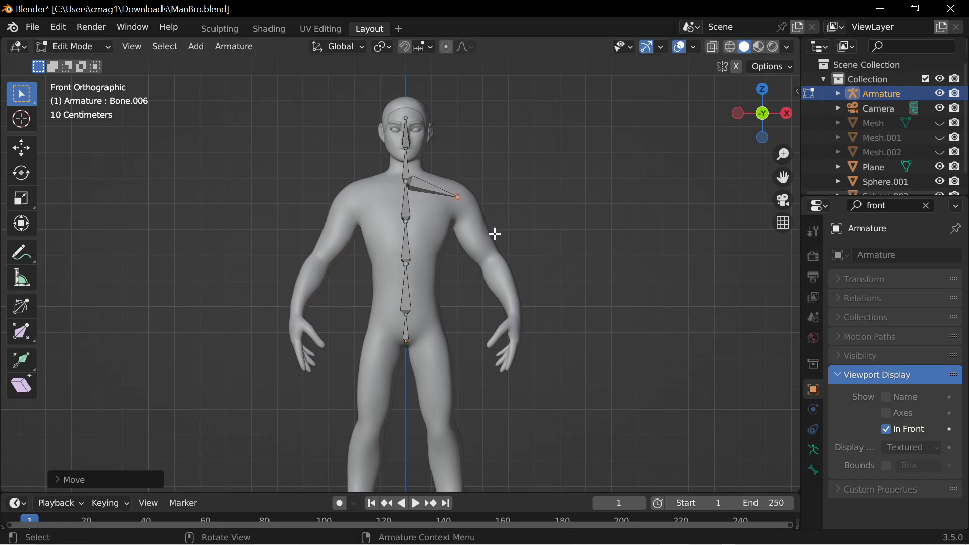
Extrude an upper arm bone about 0.25 m long, a forearm bone to the wrist and a hand bone about 0.11 m long.
key("e")
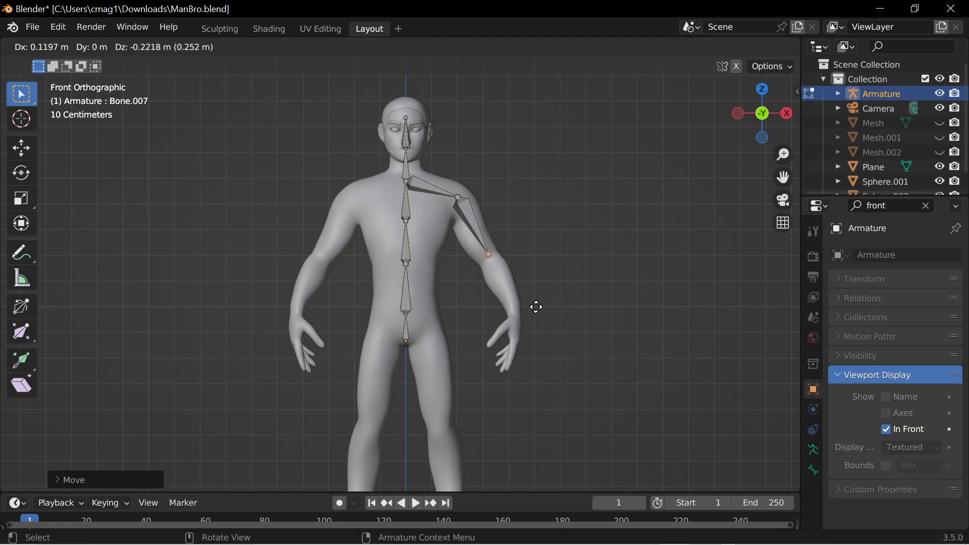
left_click(536, 306)
key("e")
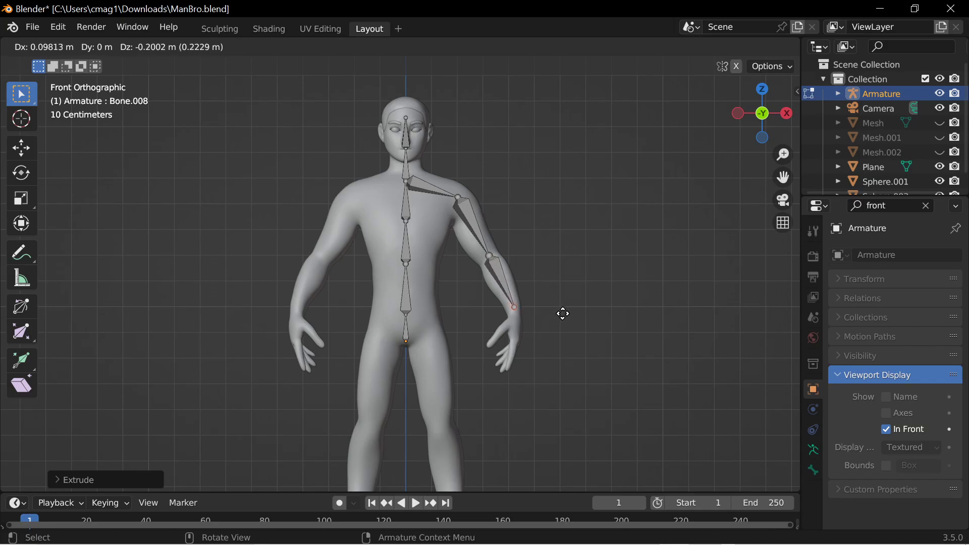
left_click(563, 318)
key("e")
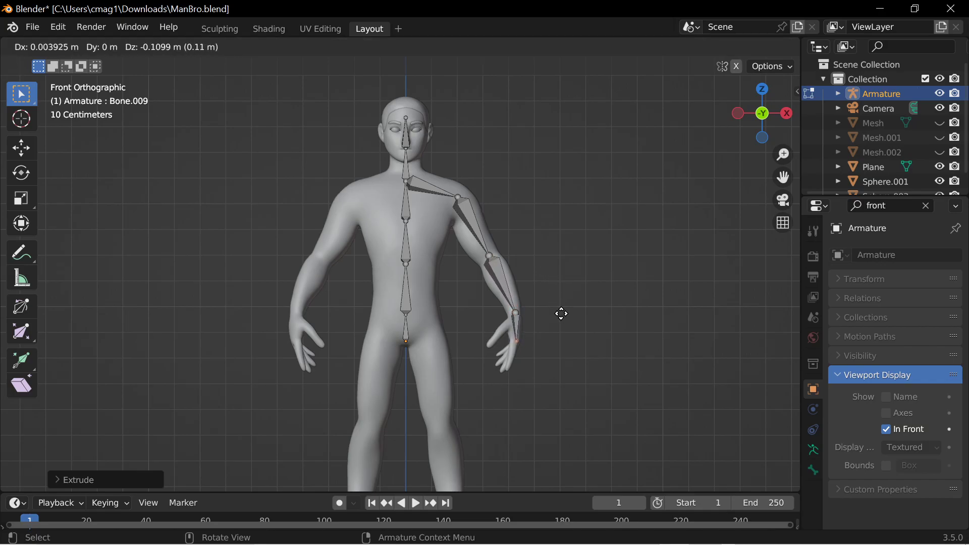
left_click(562, 314)
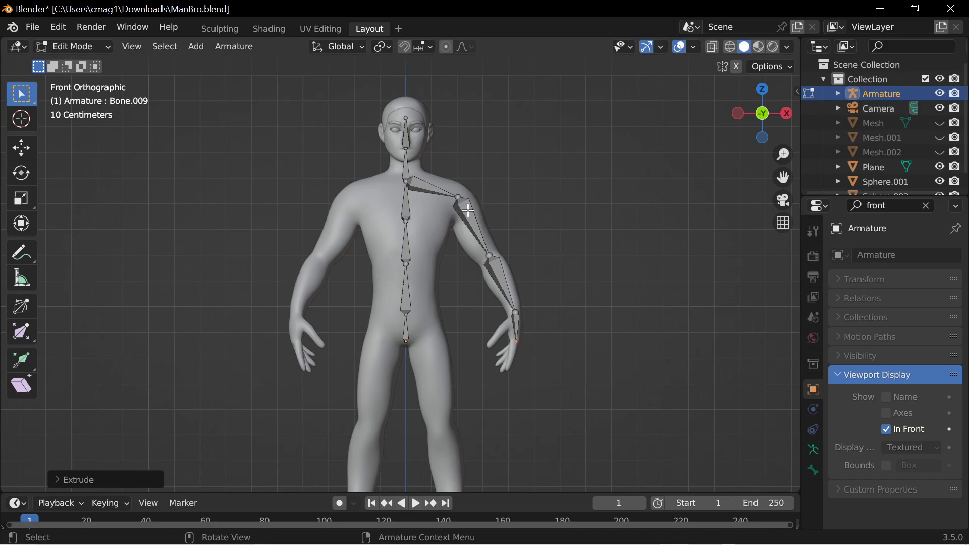
Fine-tune the shoulder, elbow and wrist joints in front view so they sit centred inside the arm.
left_click(461, 196)
key("g")
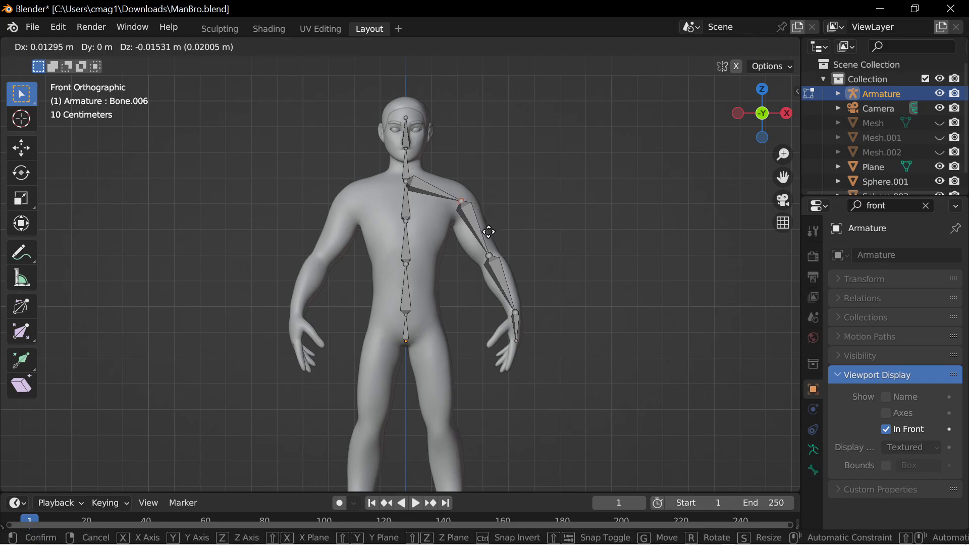
left_click(472, 235)
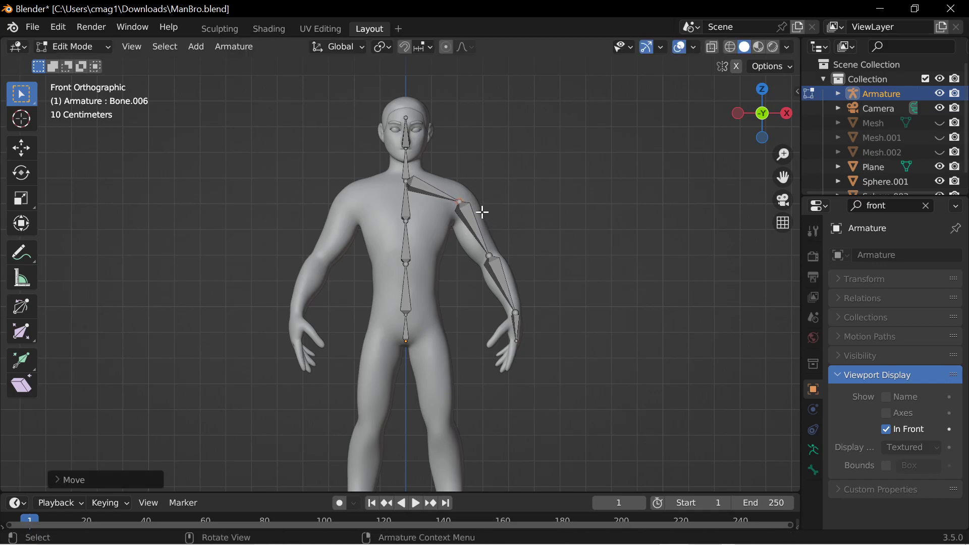
left_click(491, 254)
key("g")
left_click(521, 263)
left_click(514, 315)
key("g")
left_click(535, 303)
Hide the pelvis, spine, neck and head bones, leaving only the arm chain visible.
key("KP_3")
mouse_move(478, 283)
middle_mouse_down()
mouse_move(489, 283)
mouse_move(480, 286)
middle_mouse_up()
middle_click_drag(454, 251, 553, 264)
left_click_drag(445, 210, 407, 361)
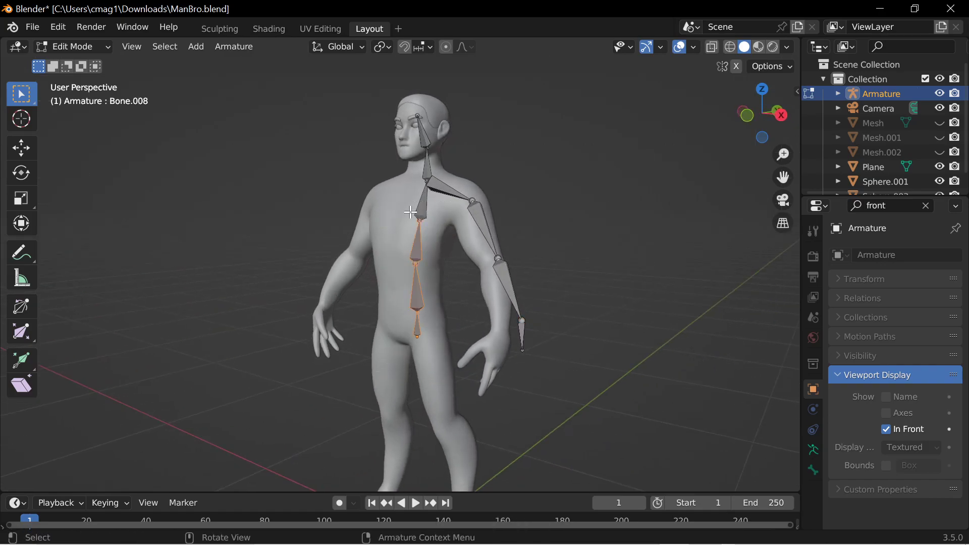
left_click_drag(407, 212, 436, 110, "shift")
key("h")
Move the shoulder joint slightly forward so it sits inside the shoulder when seen from the side.
key("KP_3")
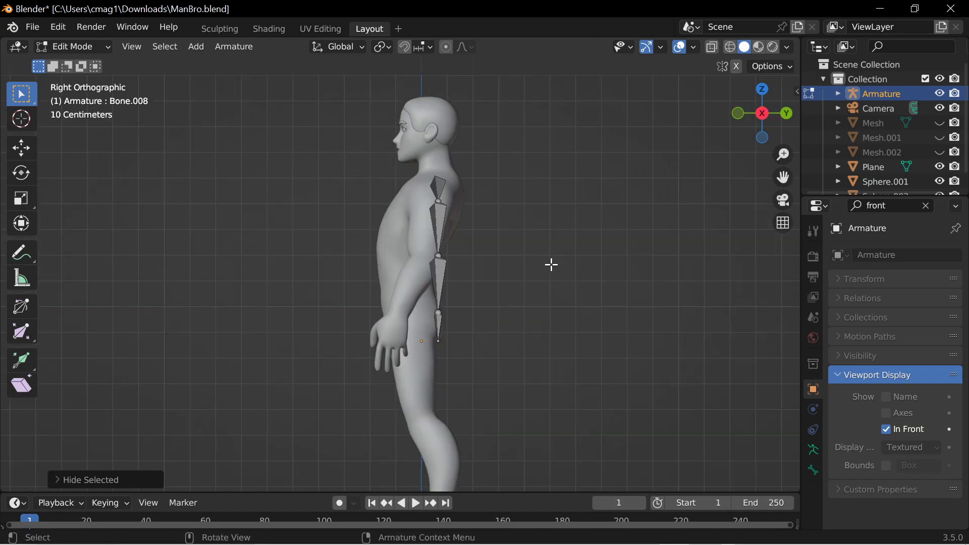
left_click(441, 202)
middle_click_drag(485, 238, 478, 328)
key("g")
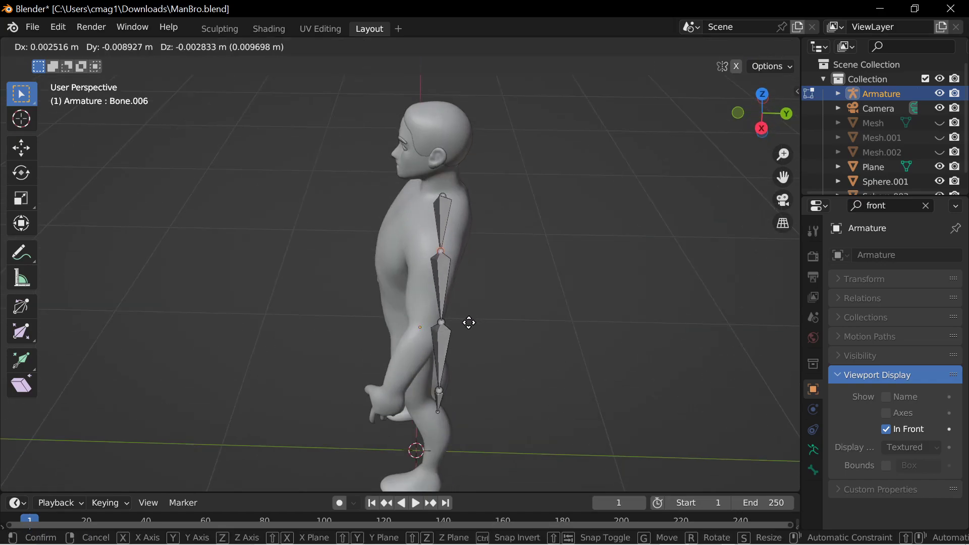
left_click(439, 325)
In the right side view, move the elbow and wrist joints forward to follow the bent arm.
left_click(442, 322)
key("KP_1")
key("KP_3")
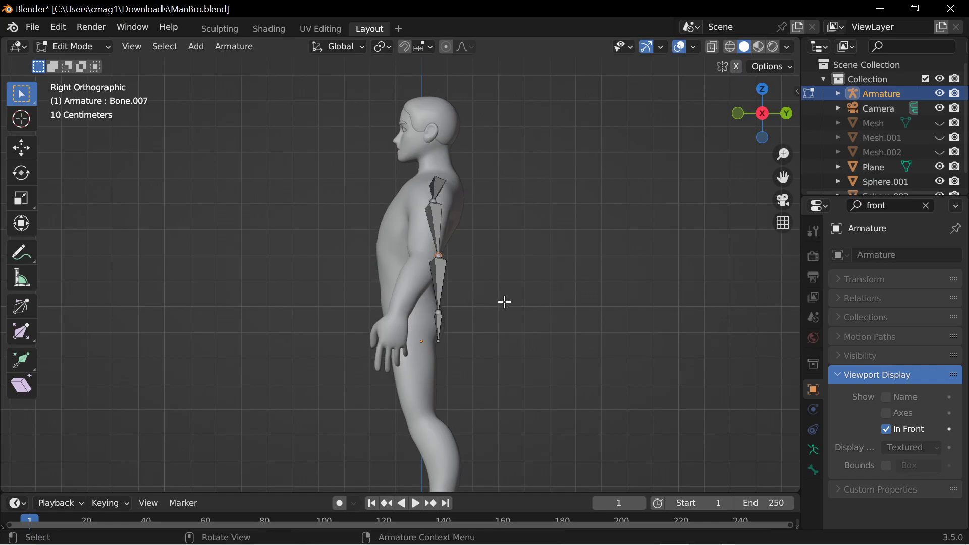
key("g")
left_click(389, 295)
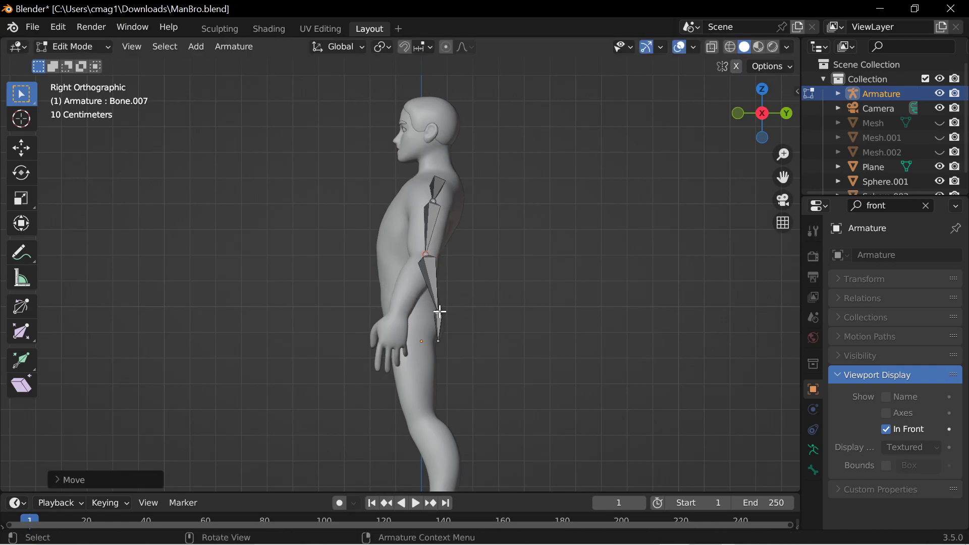
key("g")
left_click(176, 320)
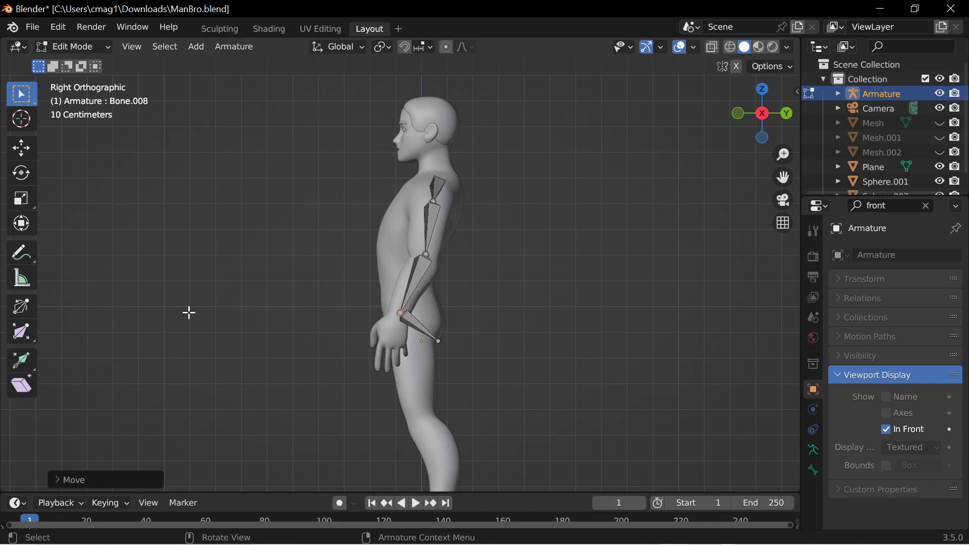
Move the hand bone's tip forward into the palm in side view, and adjust its placement in front view.
left_click(437, 342)
key("g")
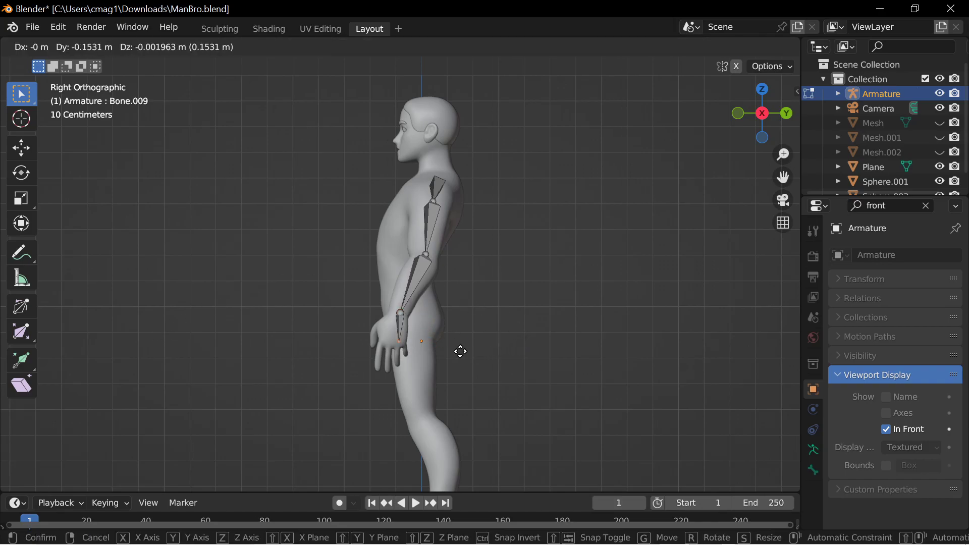
left_click(459, 350)
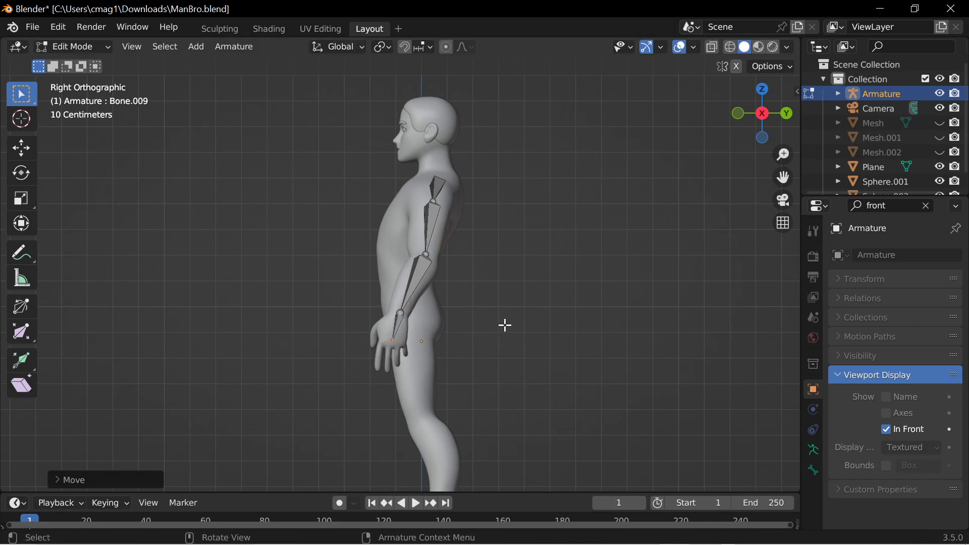
key("KP_1")
key("g")
left_click(557, 347)
Lower the elbow joint about 0.013 m in side view and fine-tune the shoulder joint in front view.
middle_click_drag(564, 350, 541, 311)
left_click(491, 263)
key("KP_3")
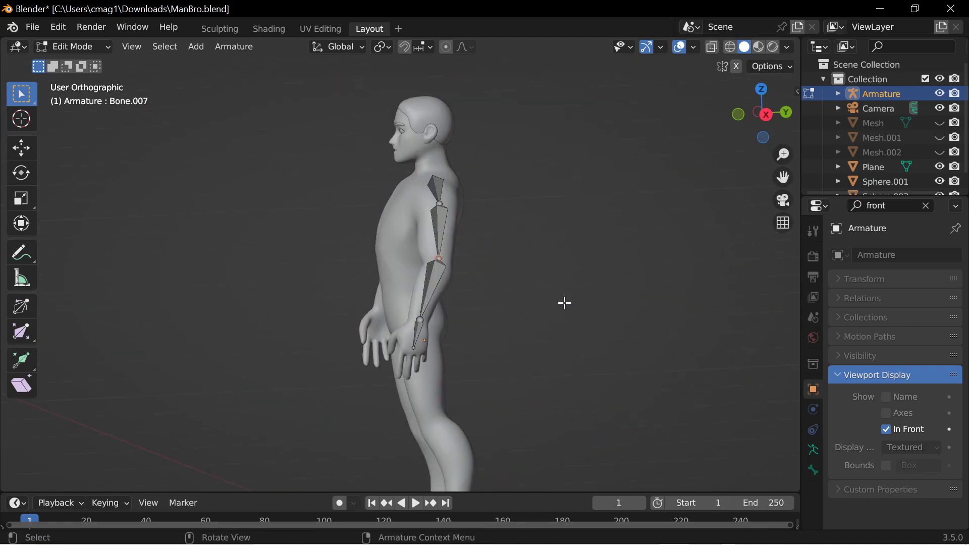
key("g")
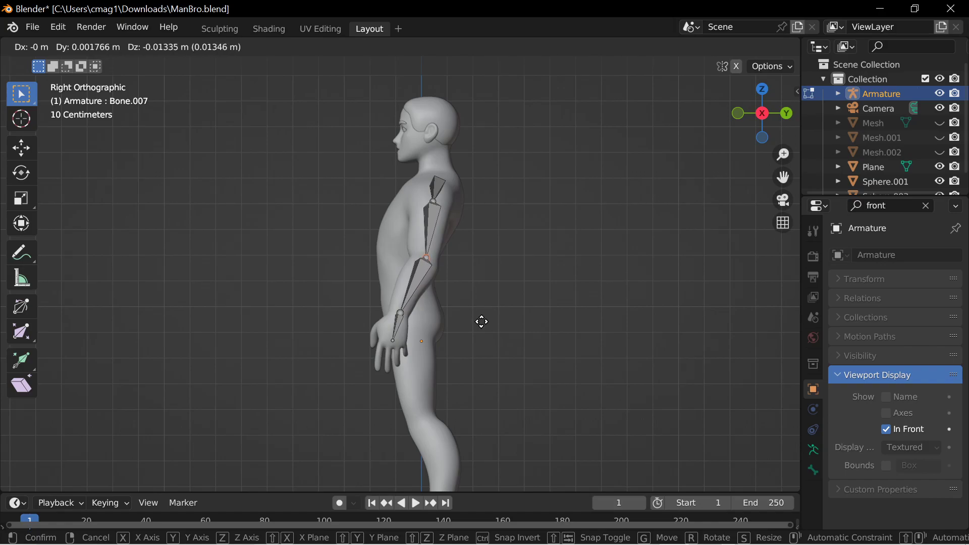
left_click(484, 324)
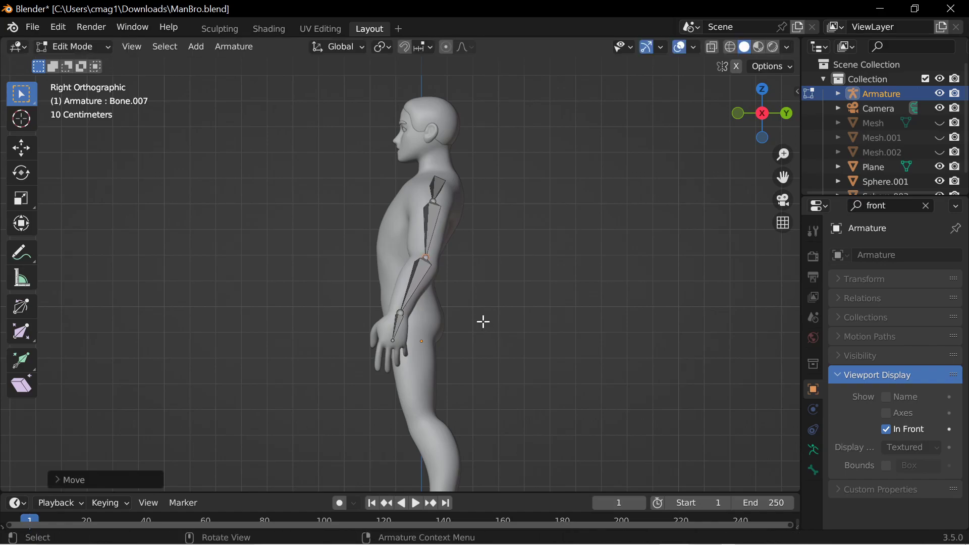
key("KP_1")
left_click(461, 202)
key("g")
left_click(503, 261)
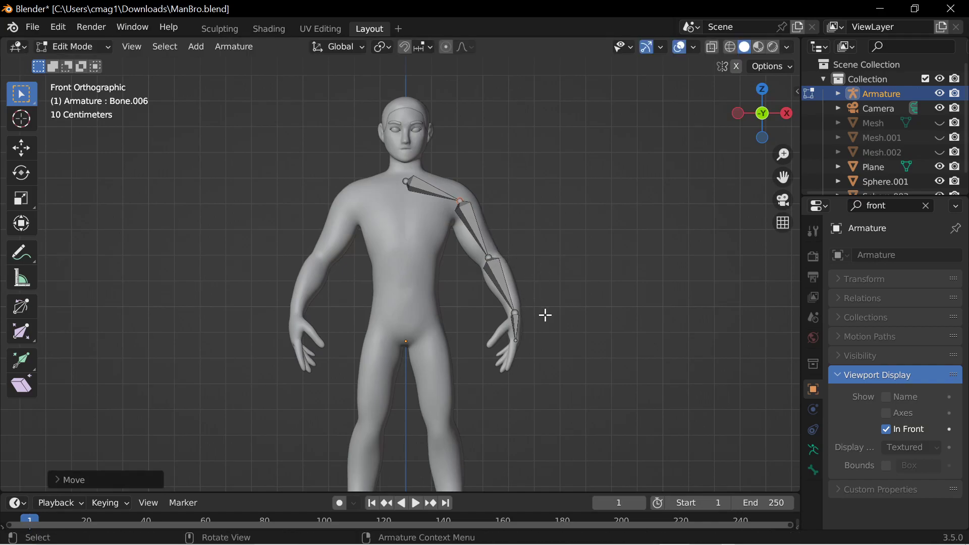
Extrude three short bones from the hand bone's tip toward the bases of the thumb, index finger and middle finger.
middle_click_drag(552, 322, 480, 329)
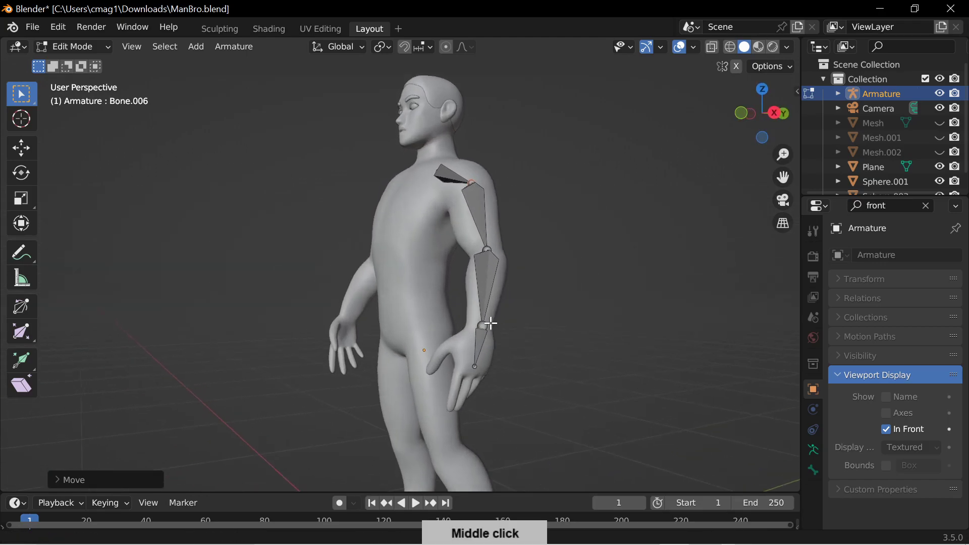
scroll(543, 321, "up", 5)
middle_click_drag(543, 322, 397, 325)
key("e")
left_click(493, 329)
key("e")
left_click(455, 340)
key("e")
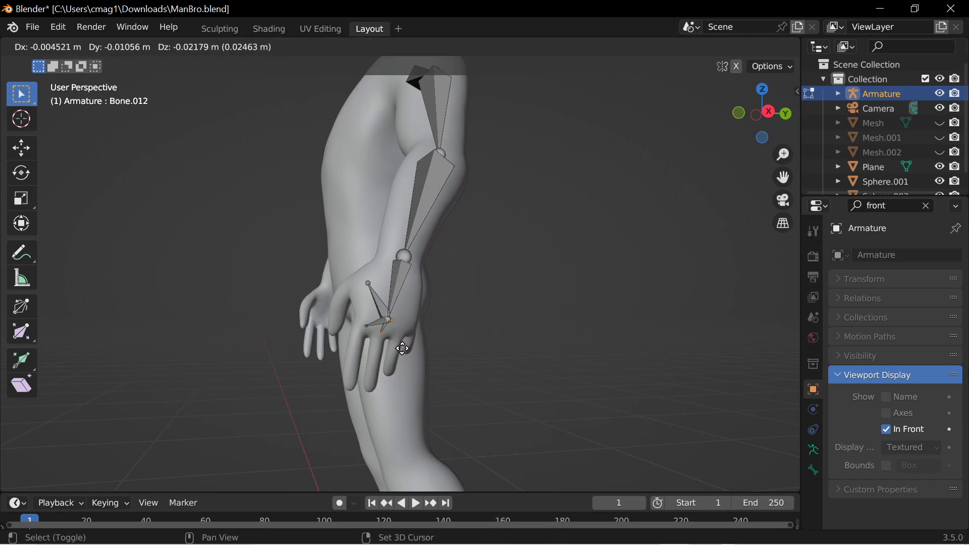
left_click(392, 362)
Extrude two more short bones from the hand bone's tip toward the bases of the ring and little fingers.
middle_click_drag(392, 362, 318, 299)
key("e")
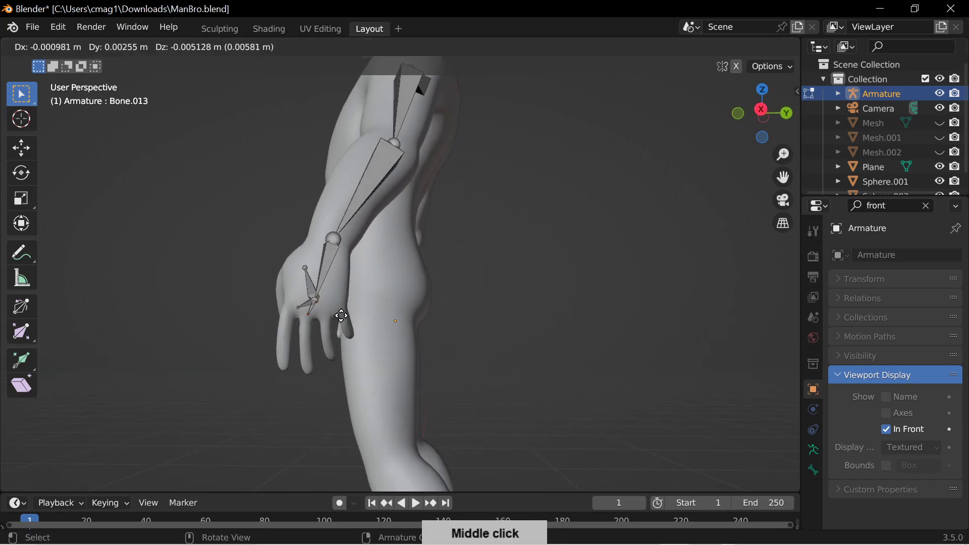
left_click(365, 342)
left_click(320, 298)
left_click(317, 301)
key("e")
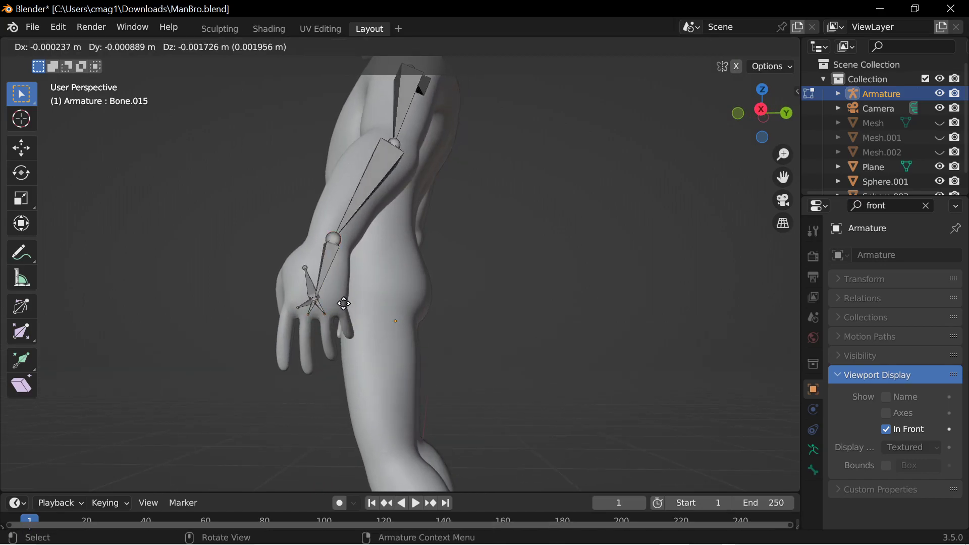
left_click(344, 303)
key("ctrl+z")
key("ctrl+z")
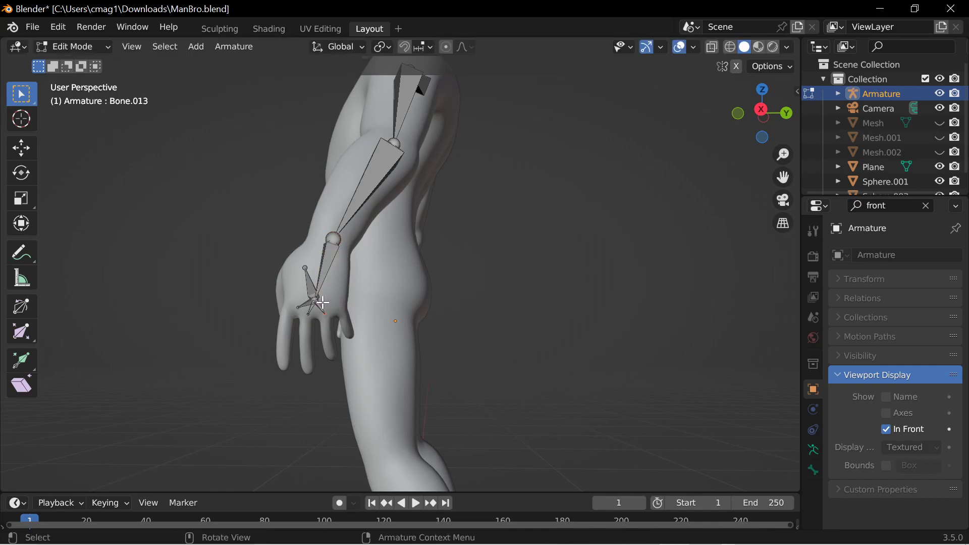
key("e")
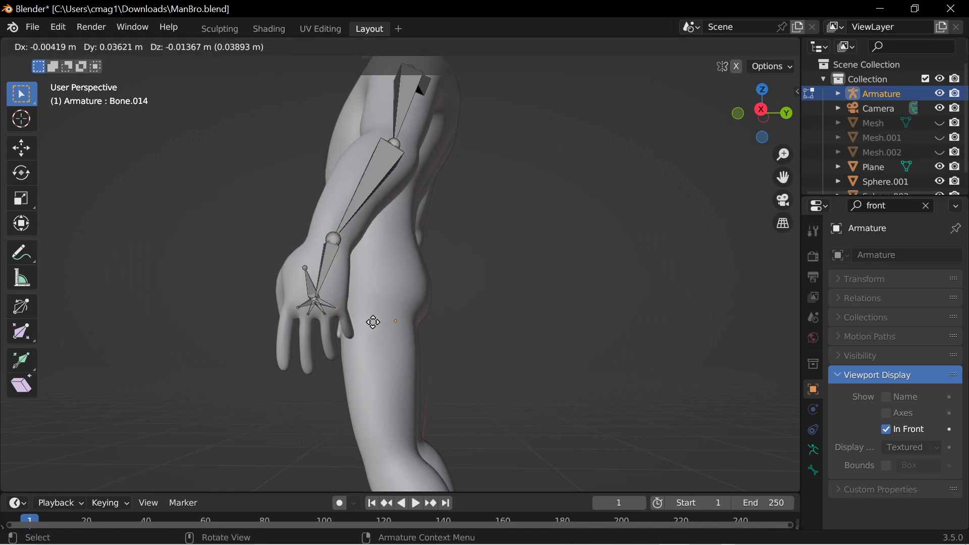
left_click(394, 324)
Enable the Screencast Keys overlay in the viewport.
middle_click_drag(403, 326, 569, 347)
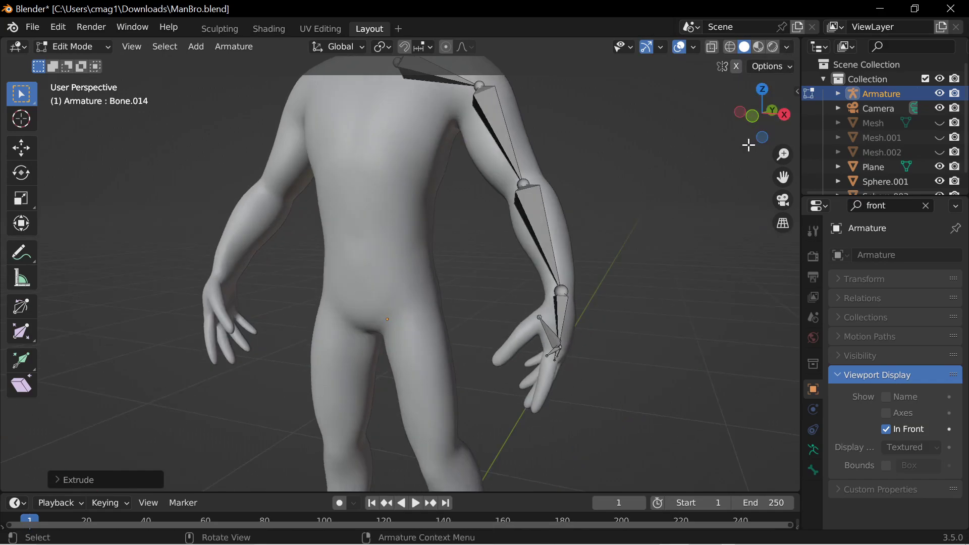
key("n")
left_click(791, 215)
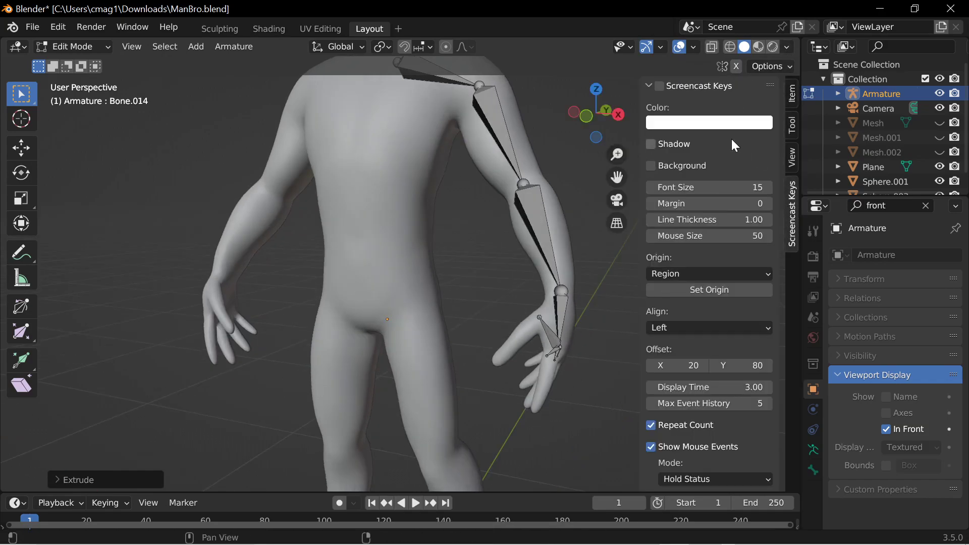
left_click(665, 85)
left_click(661, 86)
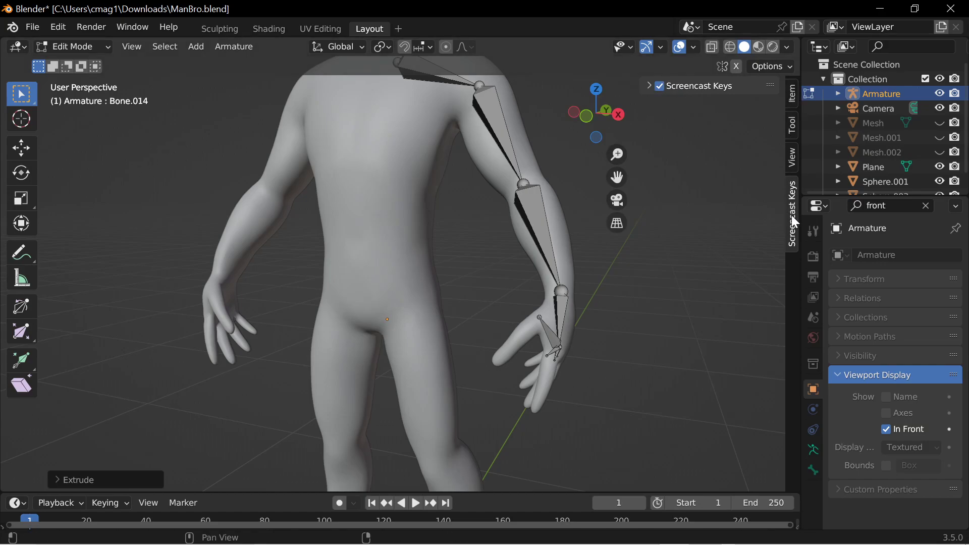
key("n")
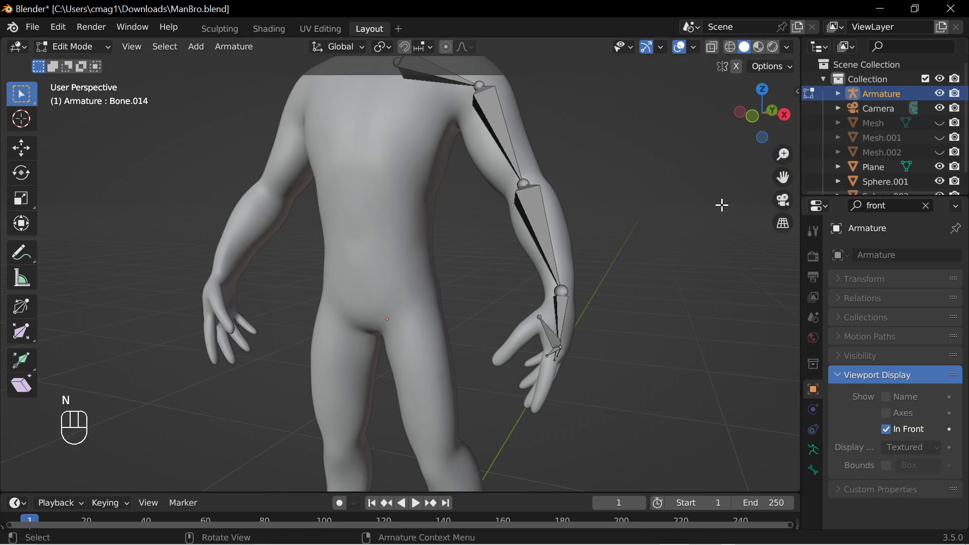
Move the tip of the thumb's base bone so it sits inside the base of the thumb.
middle_click_drag(622, 255, 530, 269)
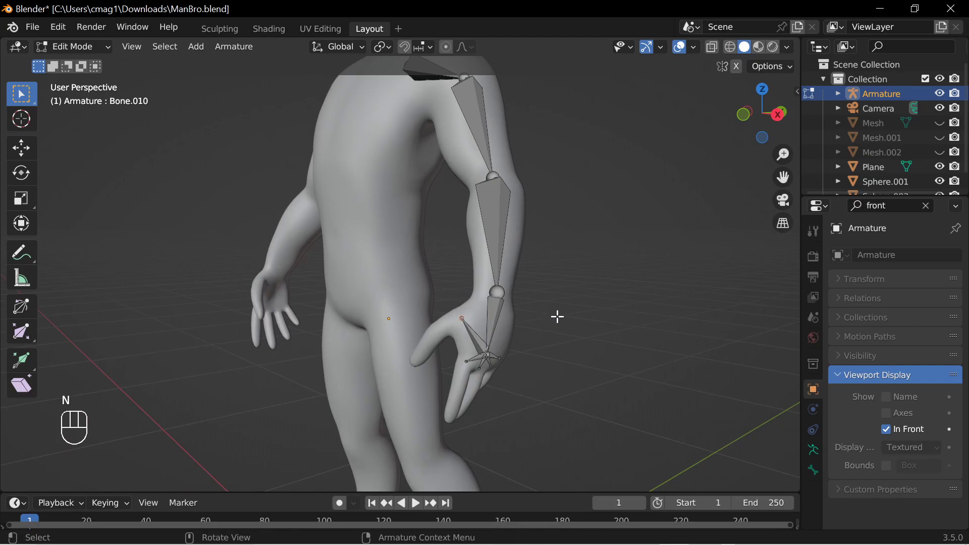
middle_click_drag(542, 315, 512, 326)
key("g")
left_click(514, 314)
key("g")
left_click(541, 337)
Extrude a chain of three bones from the thumb's base bone down to the tip of the thumb.
middle_click_drag(619, 325, 510, 314)
key("KP_Decimal")
key("e")
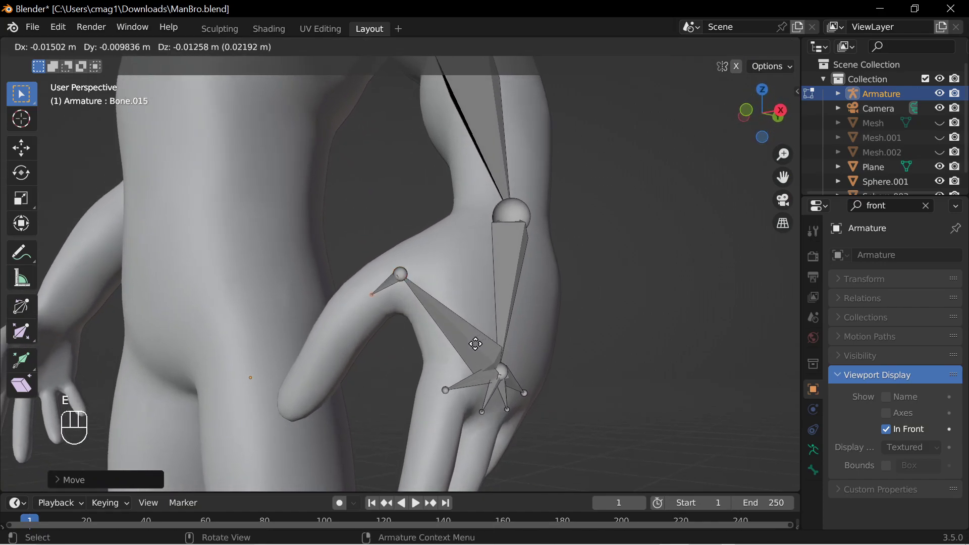
left_click(461, 354)
key("e")
left_click(447, 374)
key("e")
left_click(413, 435)
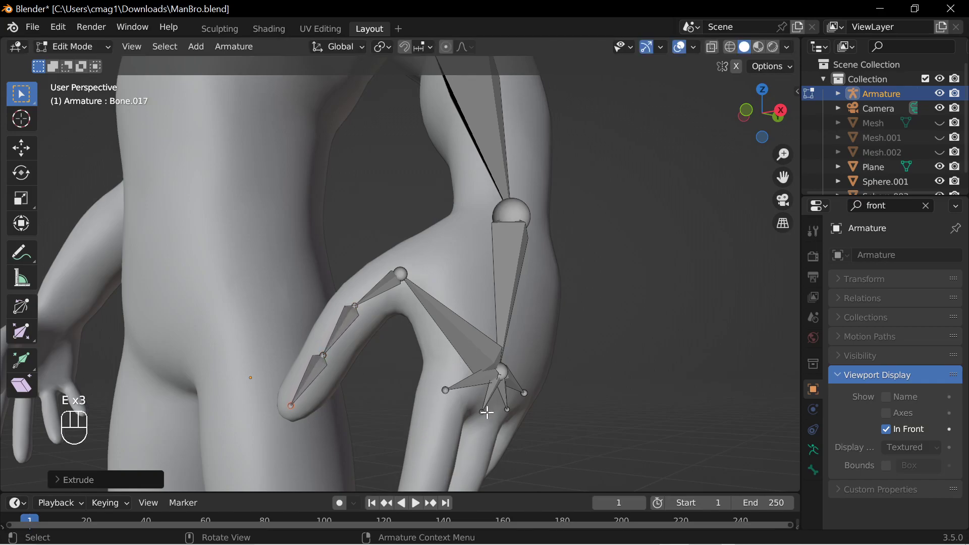
Extrude a chain of three bones from the index finger's base bone down to the fingertip.
middle_click_drag(486, 411, 461, 314)
left_click(447, 306)
middle_click_drag(527, 316, 464, 326)
key("e")
left_click(426, 402)
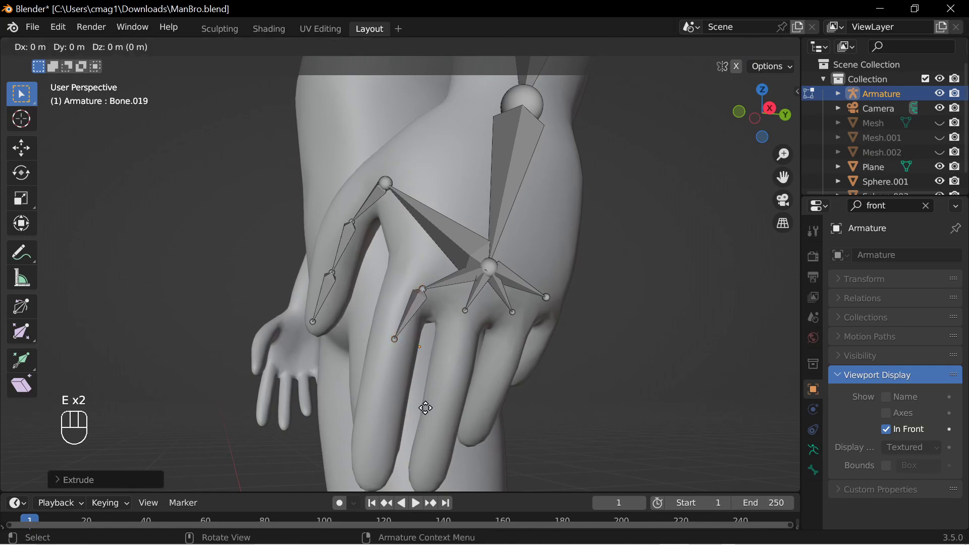
key("e")
left_click(399, 414)
key("e")
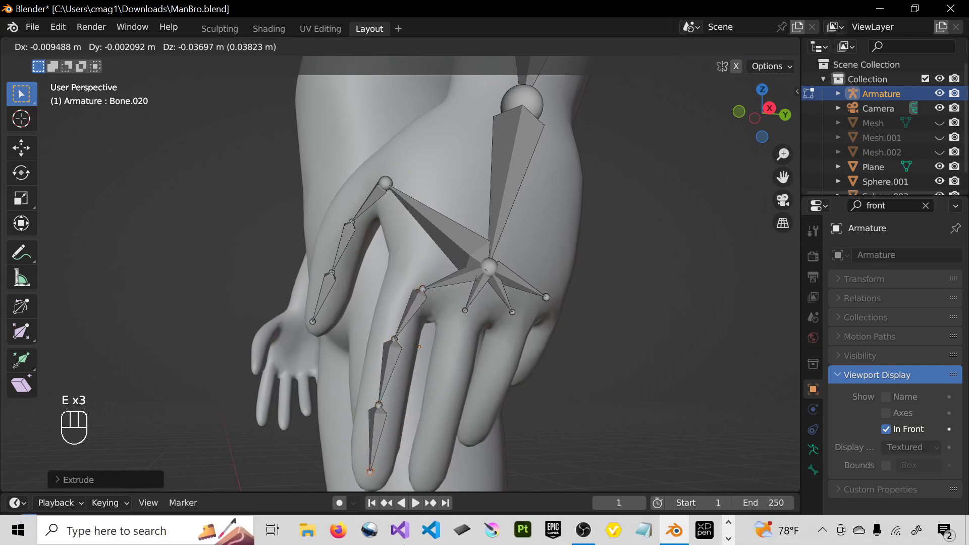
key("g")
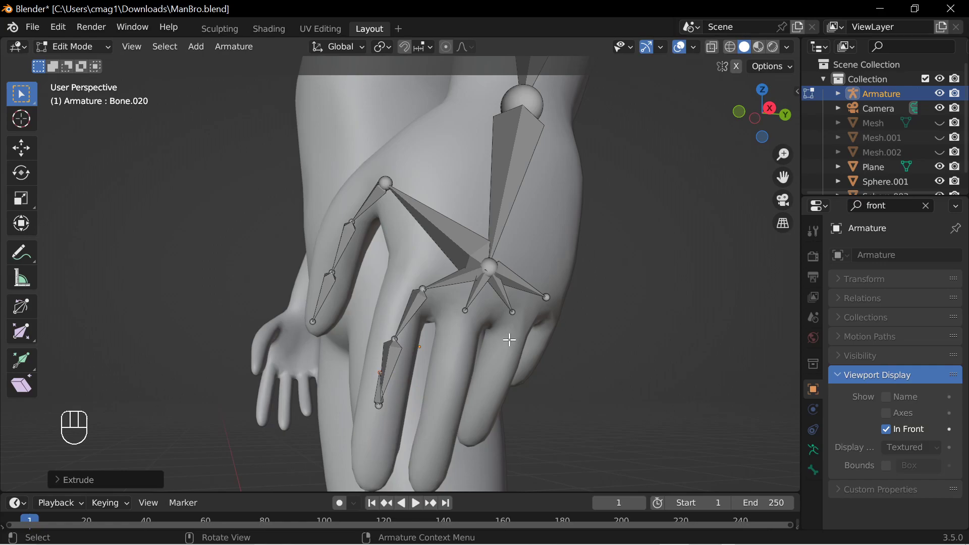
left_click(491, 458)
Move the index finger's joints and tip sideways so the chain lies inside the finger when seen from the front.
middle_click_drag(498, 431, 486, 350)
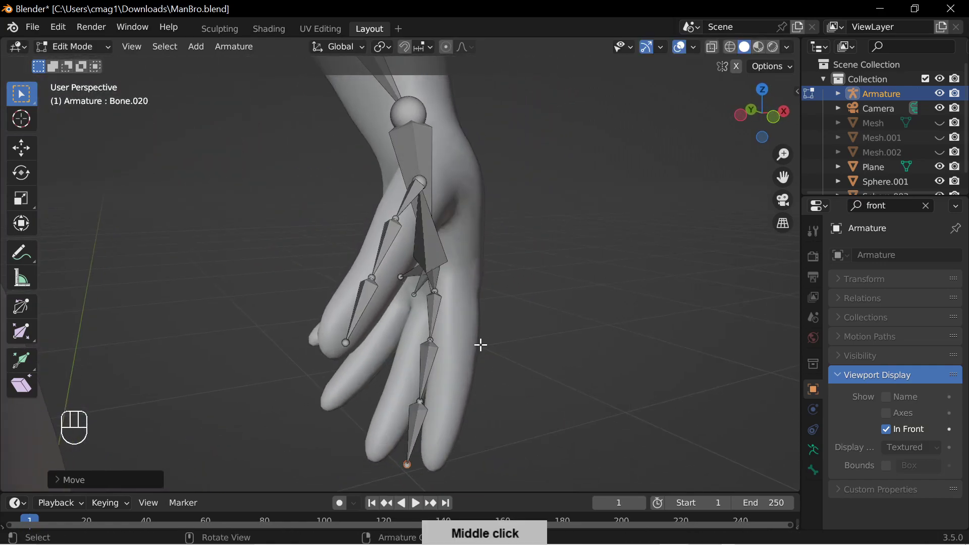
middle_click_drag(454, 295, 493, 346)
key("g")
left_click(517, 344)
left_click(428, 329)
key("g")
left_click(498, 329)
left_click(404, 403)
middle_click_drag(404, 402, 507, 359)
key("g")
left_click(509, 359)
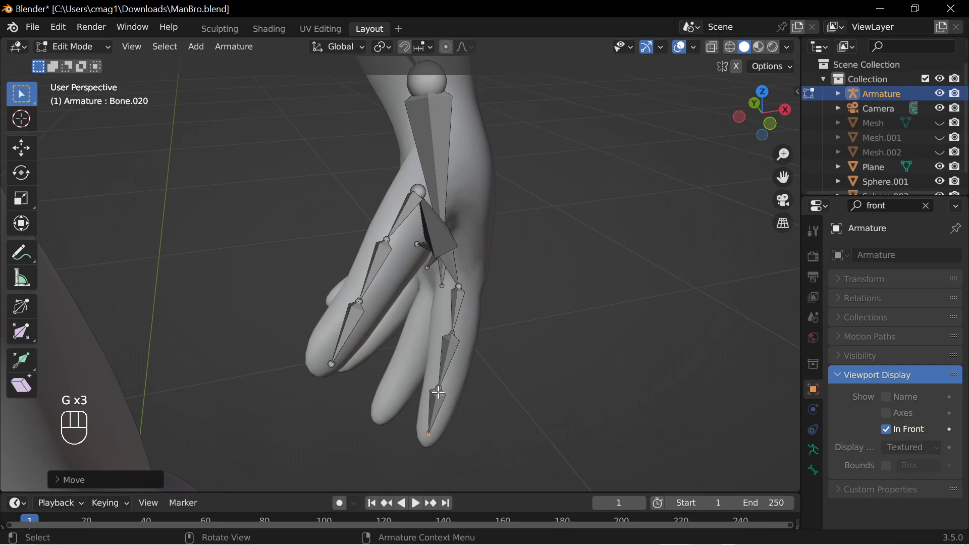
key("g")
right_click(485, 387)
key("g")
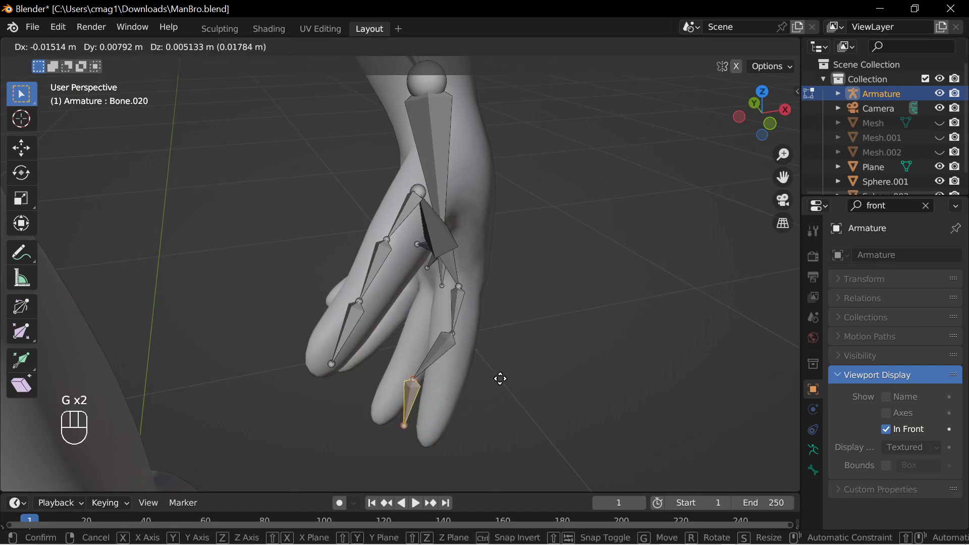
right_click(537, 379)
Adjust the index finger's last joint and tip from another angle to center them within the finger.
middle_click_drag(536, 379, 385, 385)
left_click(382, 392)
key("g")
left_click(426, 389)
left_click(377, 465)
key("g")
left_click(377, 464)
Reposition the index finger's base and following joints so the whole chain follows the finger's bend.
middle_click_drag(378, 464, 485, 396)
left_click(404, 268)
middle_click_drag(404, 268, 487, 323)
key("g")
left_click(496, 324)
left_click(410, 348)
key("g")
left_click(422, 346)
left_click(400, 397)
key("g")
left_click(514, 368)
Extrude a chain of three bones from the middle finger's base bone down to the fingertip.
middle_click_drag(514, 368, 530, 321)
key("e")
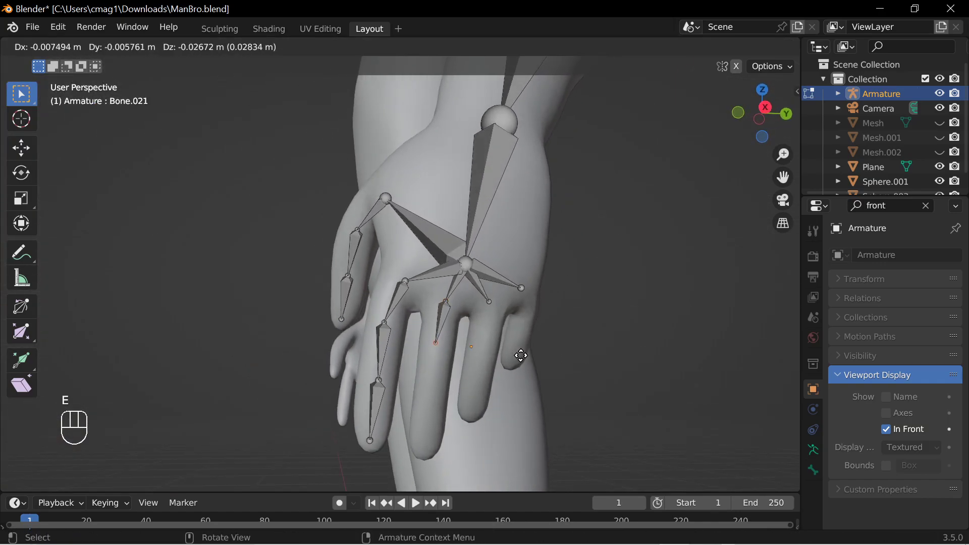
left_click(524, 348)
key("e")
left_click(520, 351)
key("e")
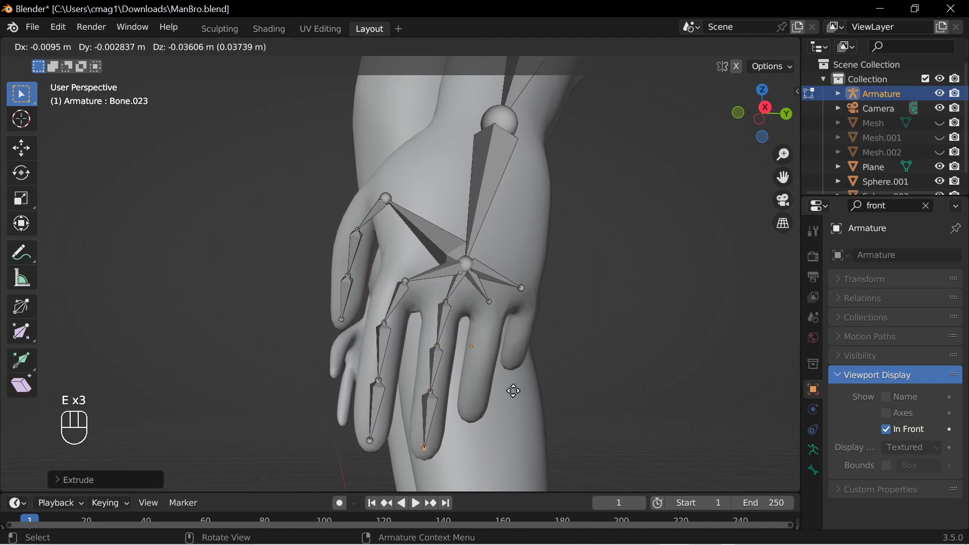
left_click(514, 386)
Extrude a chain of three bones from the ring finger's base bone down to the fingertip.
middle_click_drag(515, 386, 502, 357)
key("e")
left_click(511, 351)
key("e")
left_click(516, 386)
key("e")
left_click(518, 430)
Extrude a chain of three bones from the little finger's base bone along the finger.
middle_click_drag(539, 291, 542, 298)
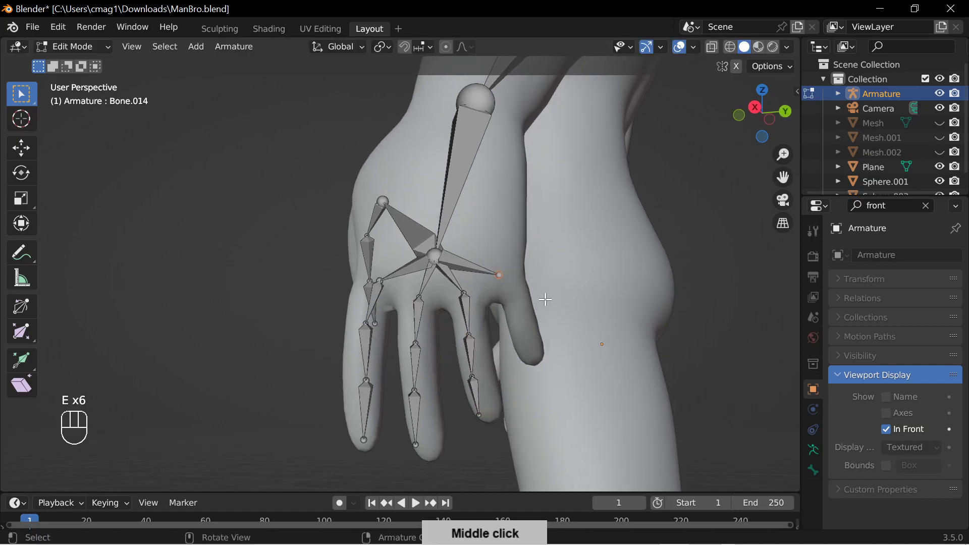
key("e")
left_click(566, 331)
key("e")
left_click(575, 361)
key("e")
left_click(583, 378)
Move the middle finger's base and inner joints into the finger mesh.
middle_click_drag(583, 378, 505, 306)
left_click(471, 268)
key("g")
left_click(493, 292)
left_click(429, 295)
key("g")
left_click(448, 298)
middle_click_drag(520, 298, 438, 286)
key("g")
left_click(430, 372)
Move the end of the middle finger's chain into the fingertip.
middle_click_drag(430, 372, 508, 346)
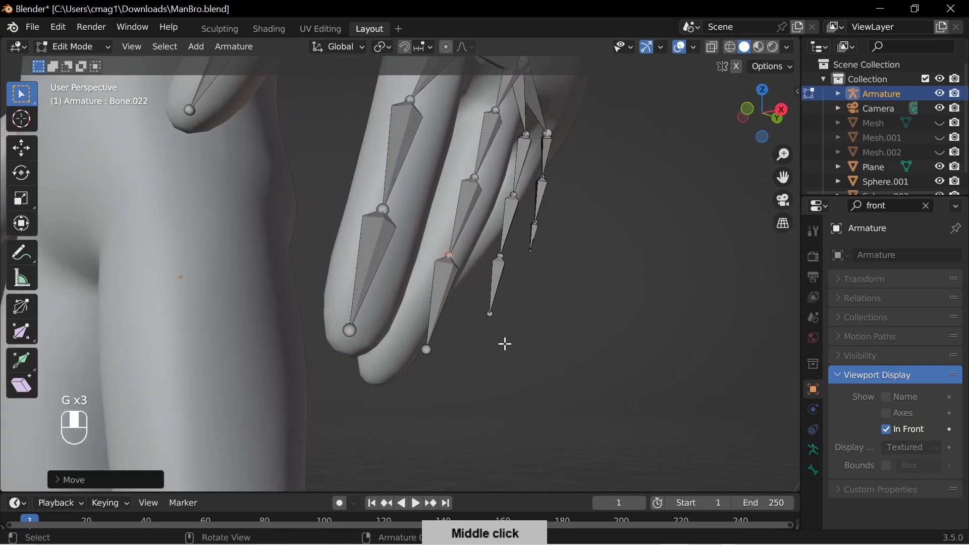
left_click(429, 349)
middle_click_drag(429, 350, 498, 340)
key("g")
left_click(435, 348)
From the palm side, center the middle finger's two inner joints and its tip along the finger.
middle_click_drag(435, 349, 433, 312)
middle_click_drag(422, 268, 446, 324, "shift")
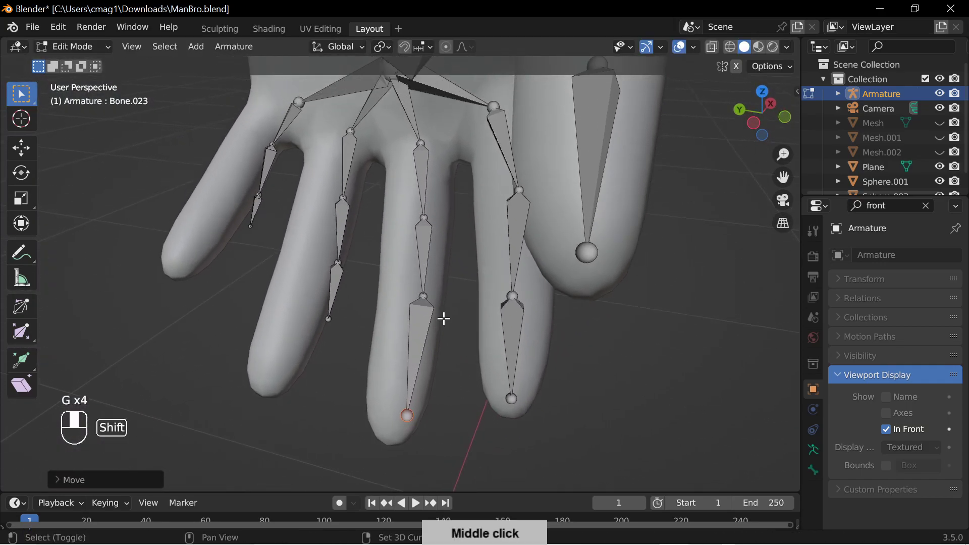
left_click(427, 219)
key("g")
left_click(446, 244)
left_click(425, 296)
key("g")
left_click(442, 314)
key("g")
left_click(443, 407)
Shift the ring finger chain's joints toward the inside of the finger, working from several angles.
middle_click_drag(431, 358, 467, 260)
left_click(376, 308)
middle_click_drag(379, 309, 568, 320)
key("g")
left_click(440, 314, "shift")
left_click(509, 228)
middle_click_drag(509, 228, 368, 297)
key("g")
left_click(481, 335)
key("g")
left_click(511, 277)
Move the next ring finger joint into the finger mesh and refine its placement.
left_click(417, 283)
key("g")
left_click(505, 268)
key("g")
left_click(494, 283)
key("g")
left_click(439, 298)
middle_click_drag(367, 346, 437, 320)
key("g")
left_click(558, 301)
Fine-tune the ring finger chain from side and palm angles so it runs inside the finger to the fingertip.
middle_click_drag(557, 301, 461, 346)
key("g")
left_click(424, 357)
middle_click_drag(400, 366, 399, 321)
key("g")
left_click(593, 283)
key("g")
left_click(560, 326)
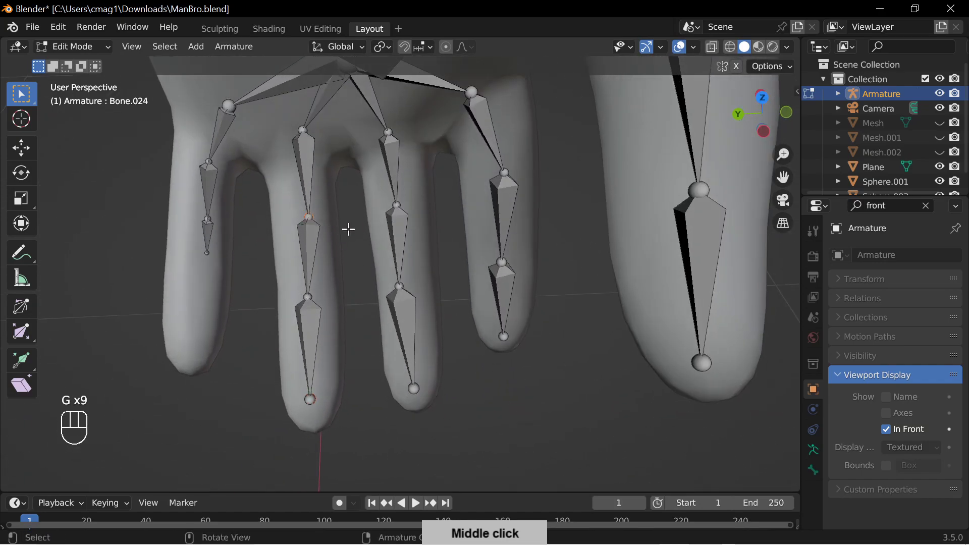
From the palm side, lower the ring finger's base joint to the finger's root and respace the two joints below it.
key("g")
left_click(384, 259)
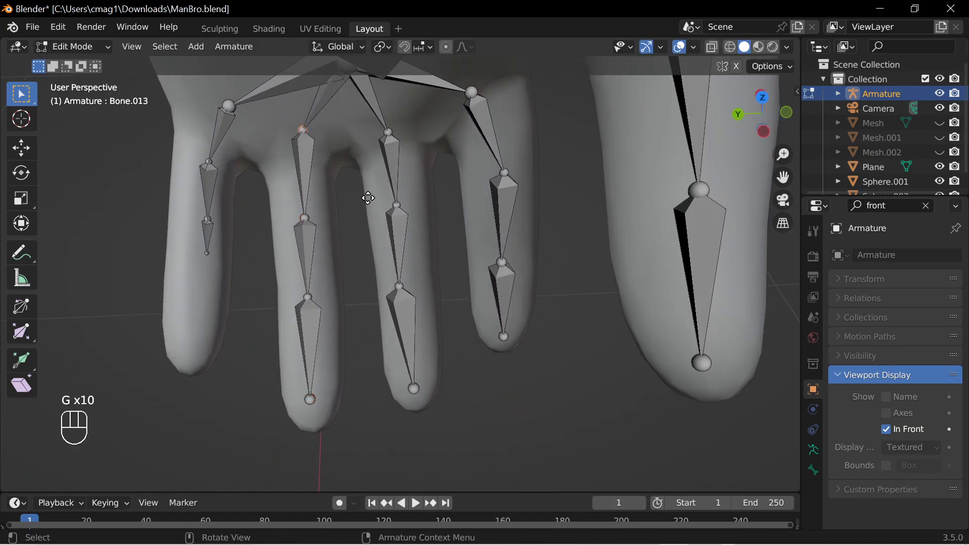
key("g")
left_click(367, 221)
left_click(306, 229)
key("g")
left_click(311, 242)
left_click(308, 299)
key("g")
left_click(313, 321)
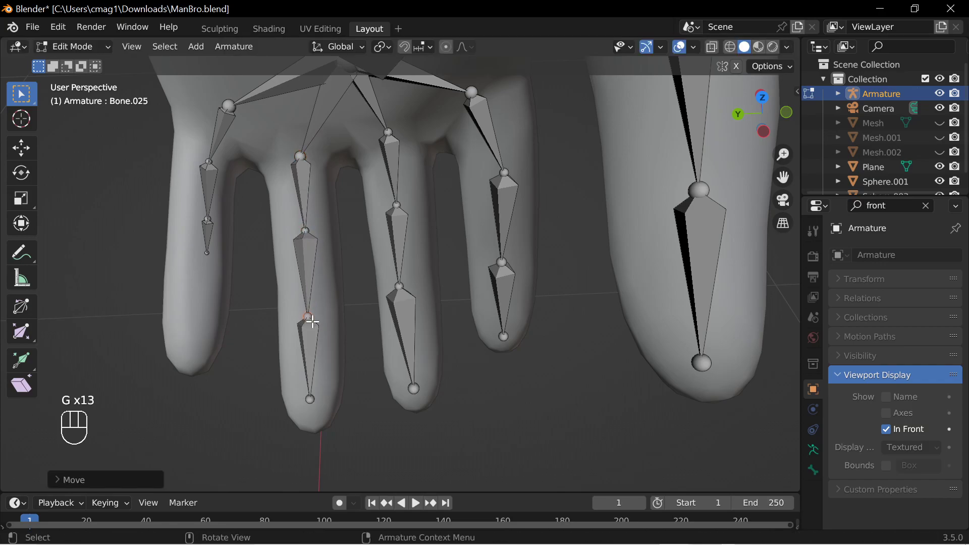
From the palm side, lower the middle finger's base joint to the finger's root and respace the joints below it.
key("g")
left_click(408, 164)
key("g")
left_click(396, 205)
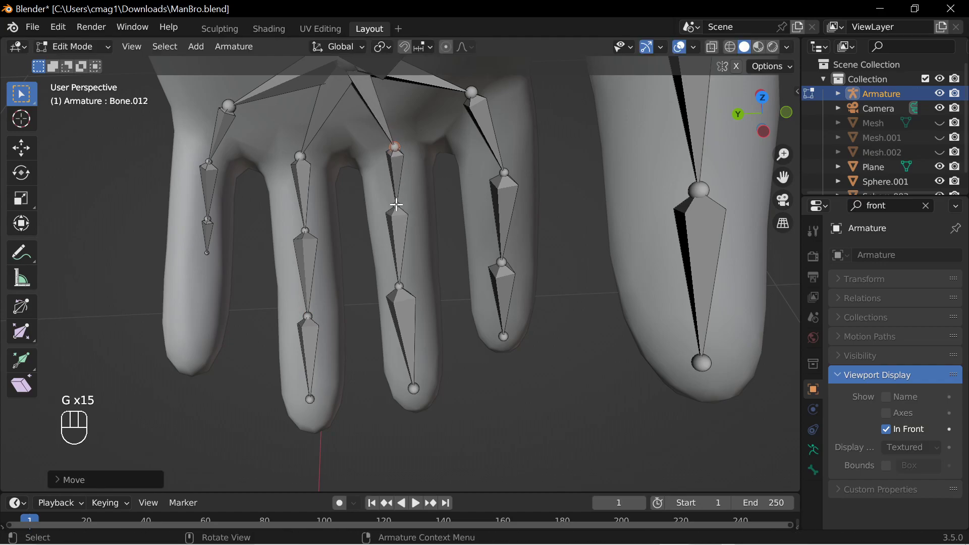
key("g")
left_click(436, 226)
key("g")
left_click(418, 288)
From the side, move the little finger chain's base joint and the joint below it into the finger mesh.
middle_click_drag(417, 288, 306, 271)
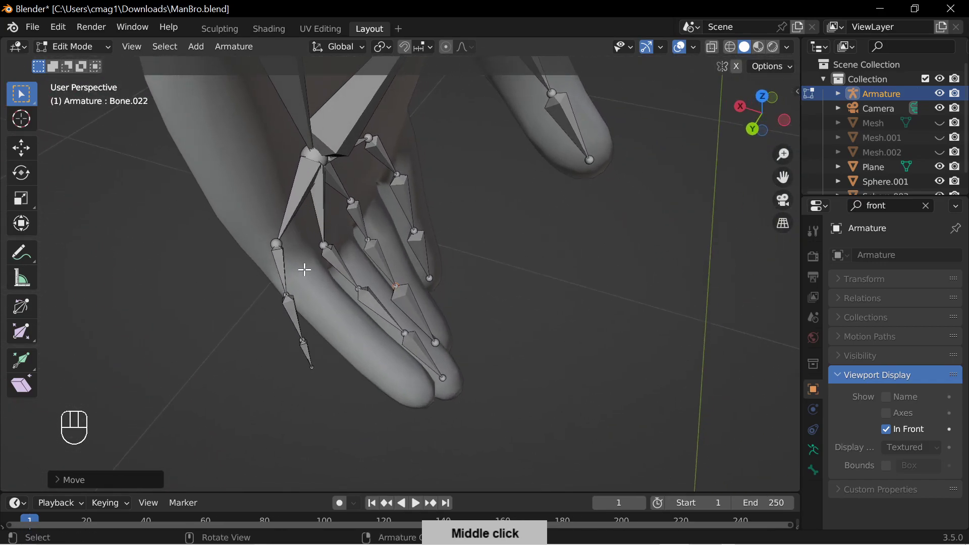
left_click(279, 241)
middle_click_drag(278, 242, 357, 235)
key("g")
left_click(375, 247)
key("g")
left_click(422, 255)
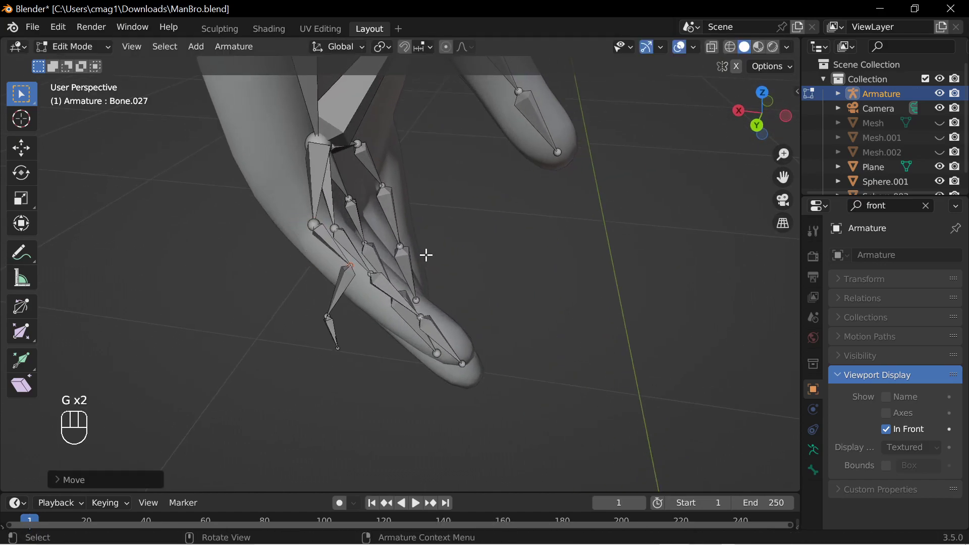
From the palm side, center the little finger's second joint in the mesh and adjust its base joint at the finger's root.
middle_click_drag(422, 255, 338, 288)
key("g")
left_click(361, 275)
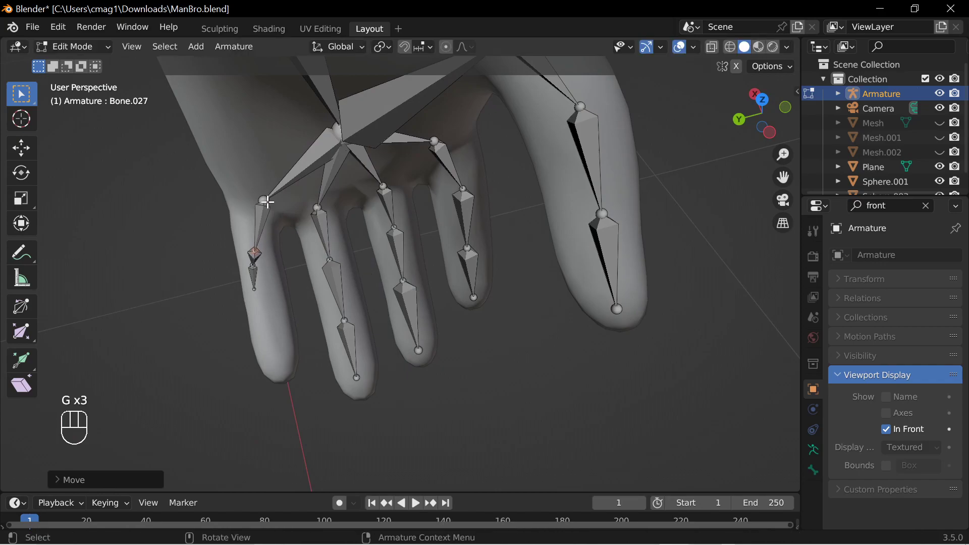
left_click(266, 202)
key("g")
left_click(384, 230)
From the side, move the little finger chain's last joint and tip down inside the finger toward the fingertip.
middle_click_drag(279, 272, 362, 266)
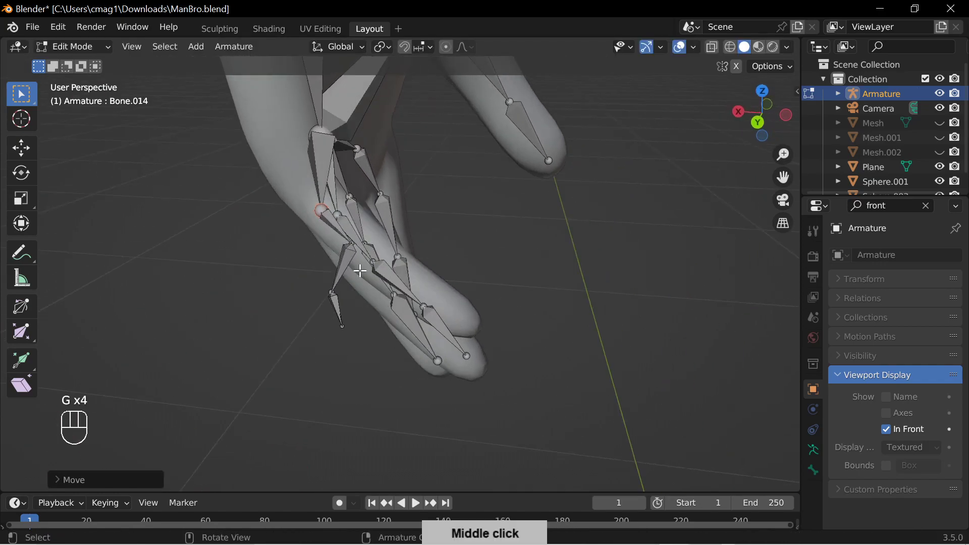
left_click(335, 293)
key("g")
left_click(494, 297)
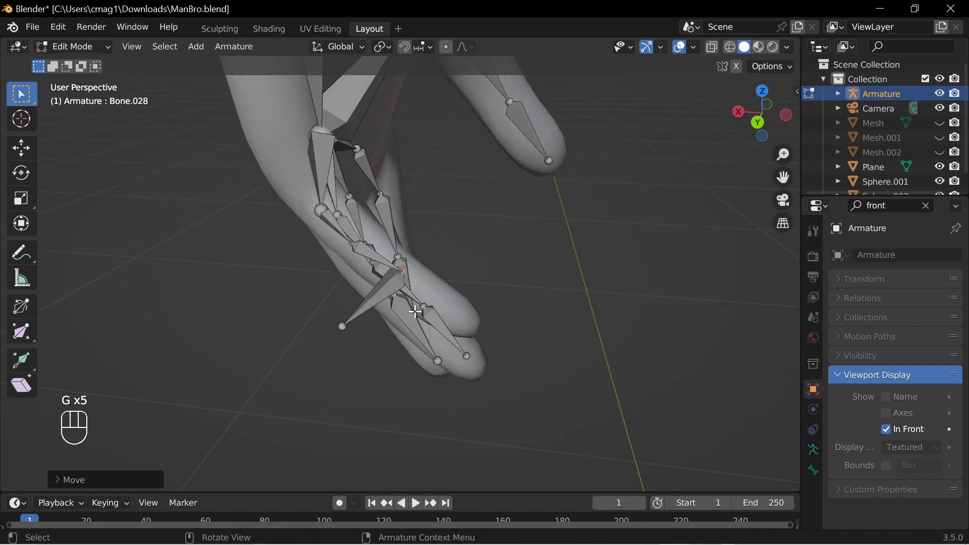
key("g")
left_click(543, 325)
From the palm side, fine-tune the little finger's last joint and tip so they sit centered in the finger.
middle_click_drag(543, 324, 339, 322)
key("g")
left_click(387, 292)
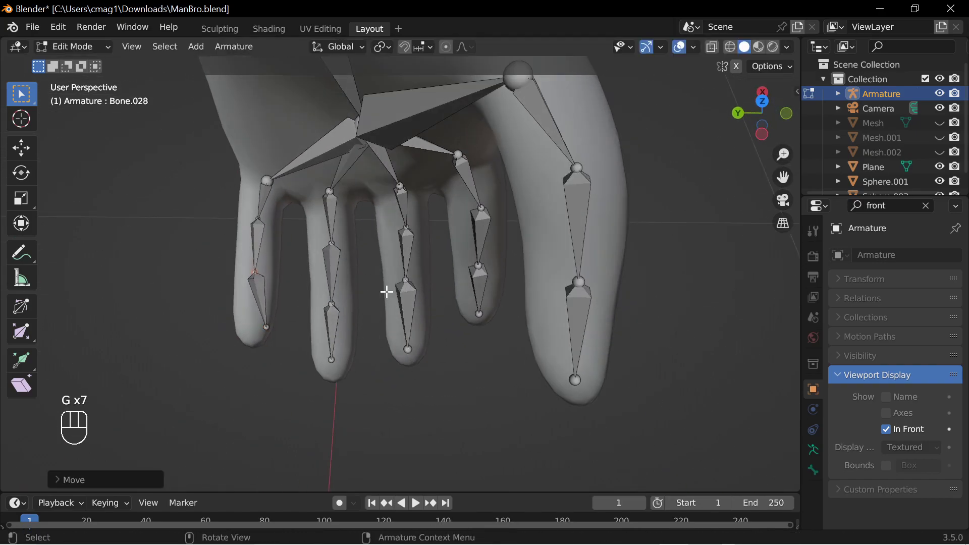
left_click(266, 325)
key("g")
left_click(374, 320)
Delete the five palm bones that link the hand bone to the thumb and finger chains.
middle_click_drag(374, 320, 438, 283)
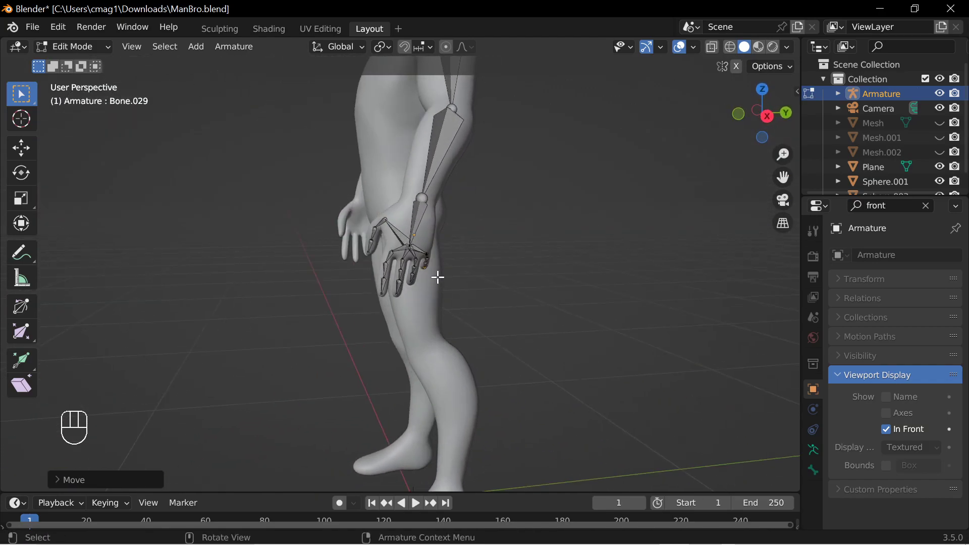
middle_click_drag(451, 235, 398, 261, "ctrl")
left_click(392, 227)
left_click(386, 262, "shift")
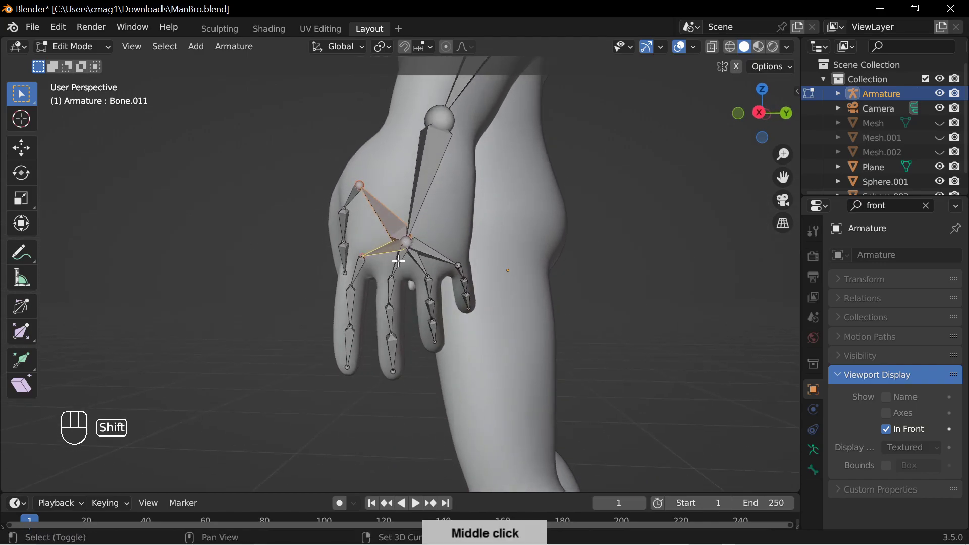
left_click(420, 264, "shift")
left_click(442, 258, "shift")
key("x")
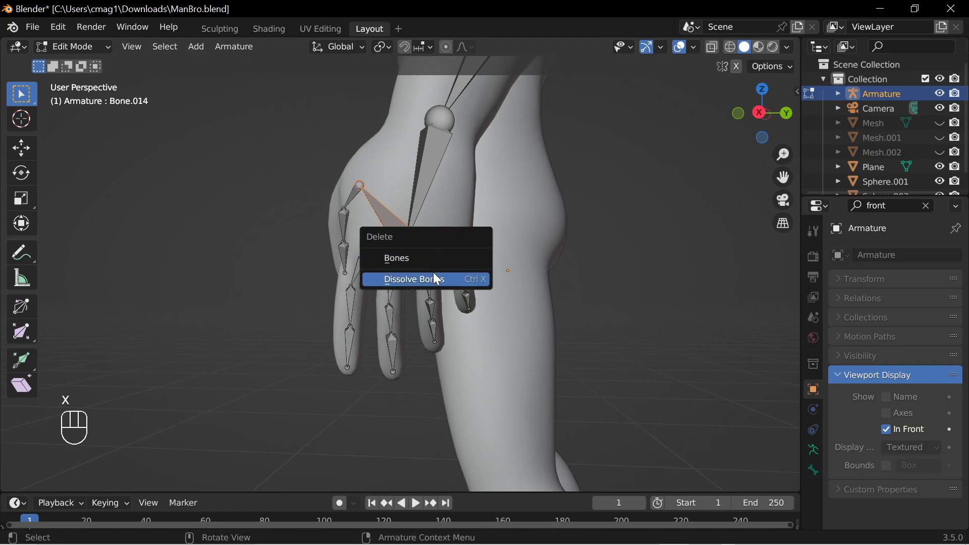
left_click(444, 259)
middle_click_drag(442, 260, 424, 253)
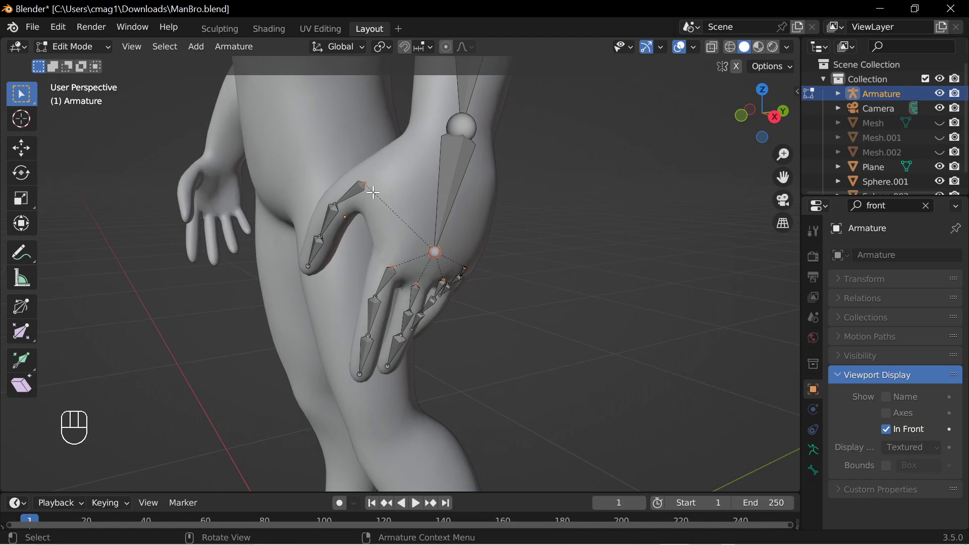
Reveal the hidden bones and extrude a hip bone sideways along X from the spine's lowest joint toward the left leg.
middle_click_drag(454, 257, 436, 314)
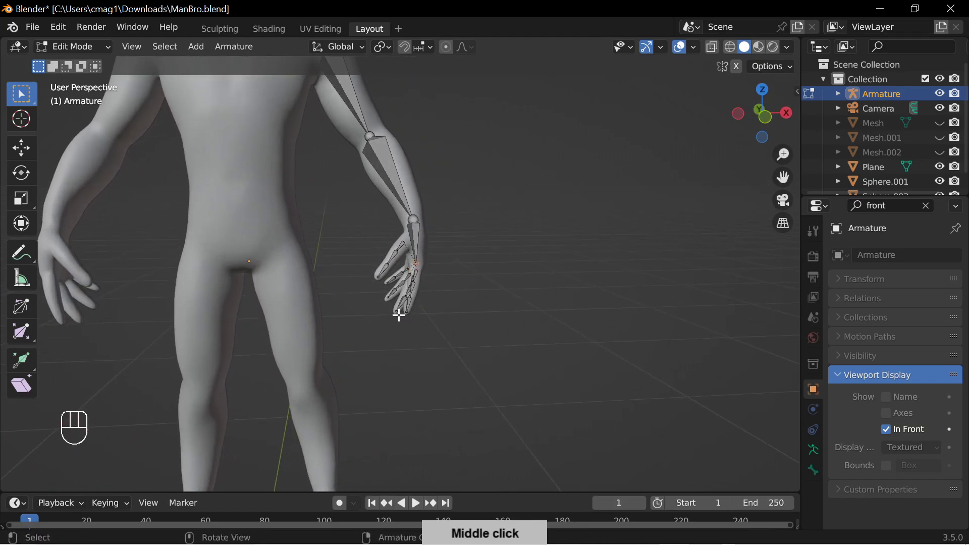
key("alt+h")
middle_click_drag(276, 267, 408, 249)
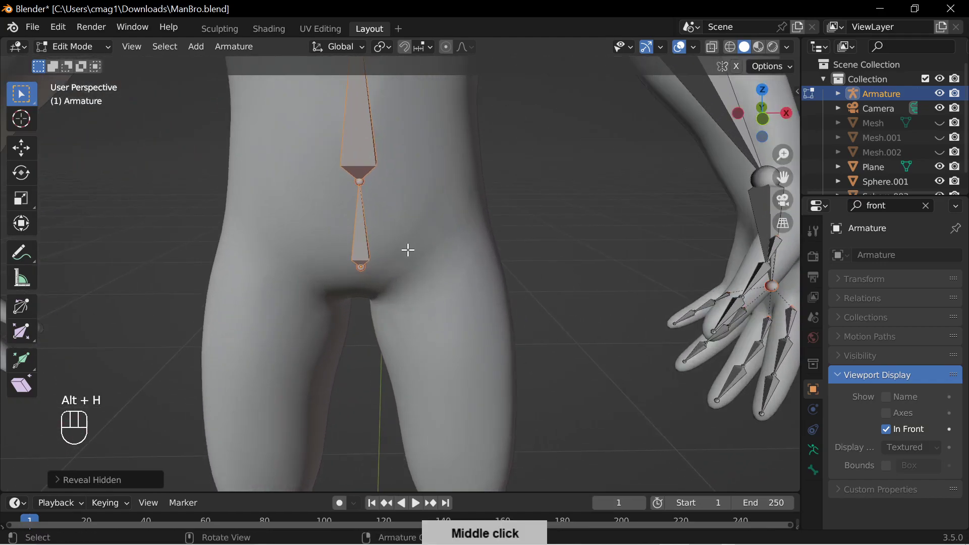
left_click(360, 266)
key("e")
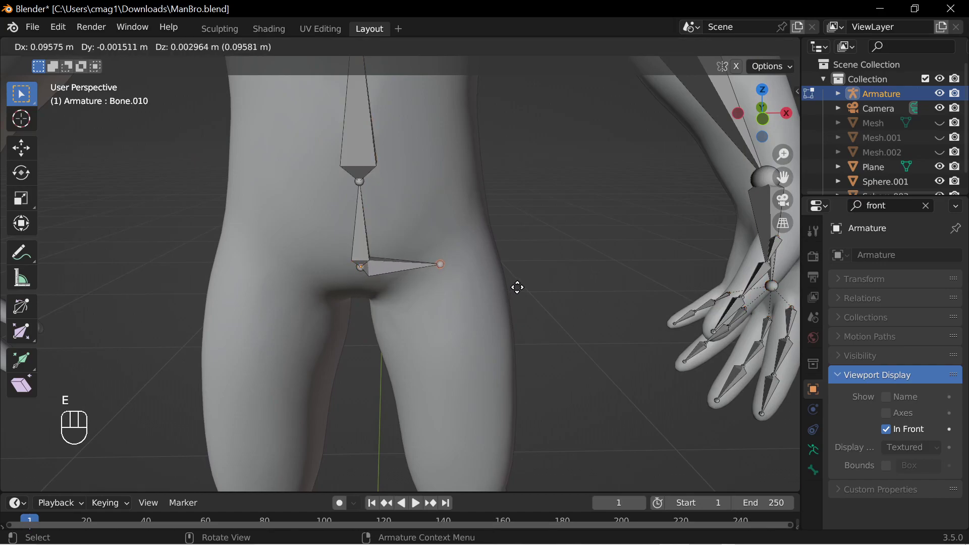
key("y")
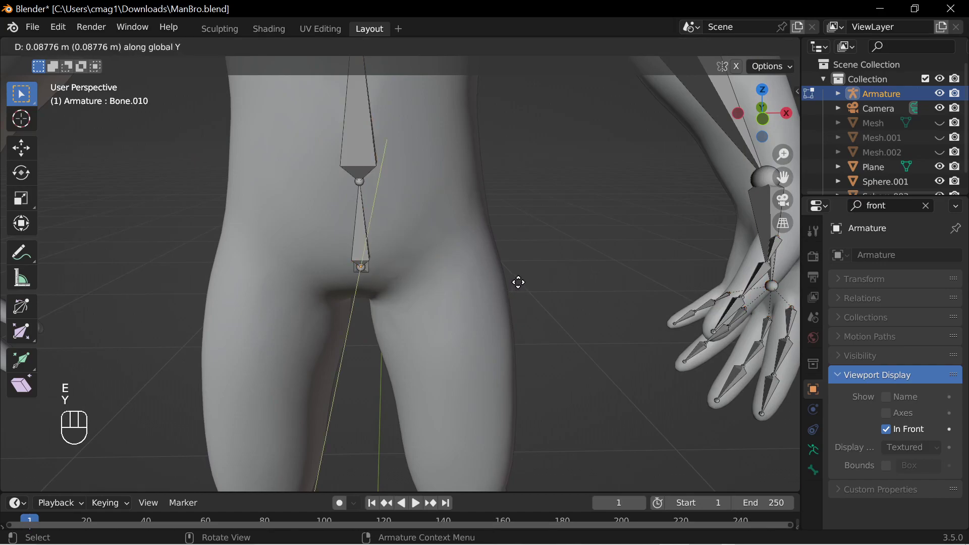
key("x")
left_click(525, 278)
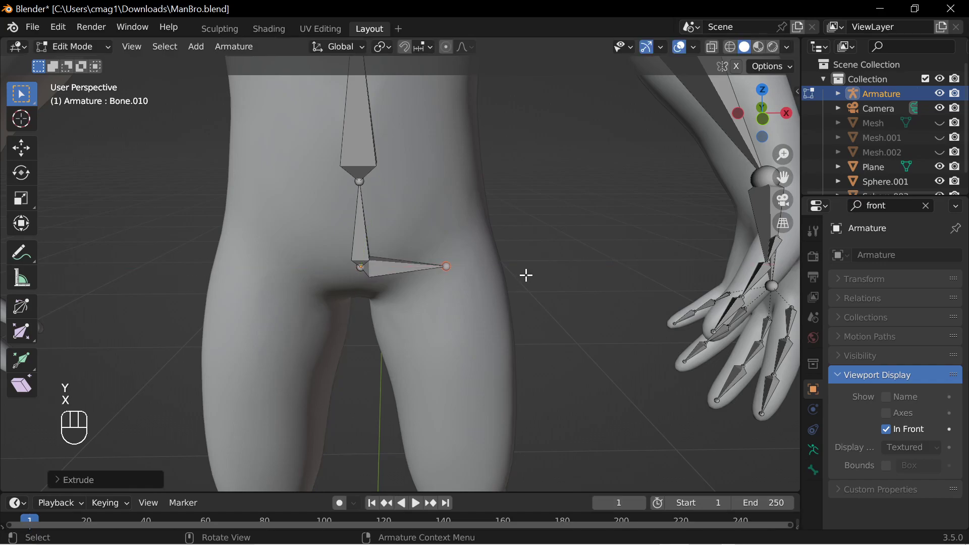
Move the hip bone's outer end to the top of the left thigh, adjusting it from the side and the front.
key("KP_3")
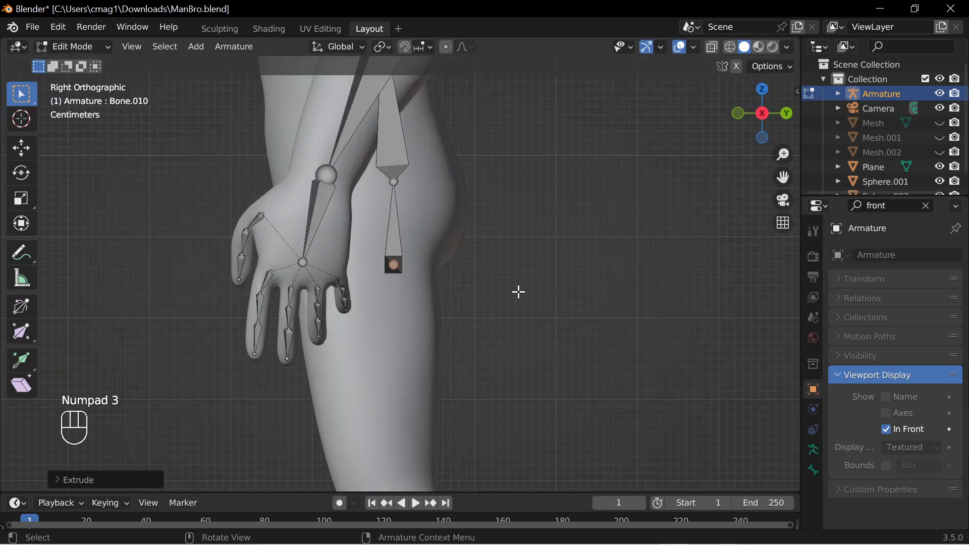
key("g")
left_click(499, 288)
middle_click_drag(498, 285, 553, 284)
key("g")
left_click(525, 286)
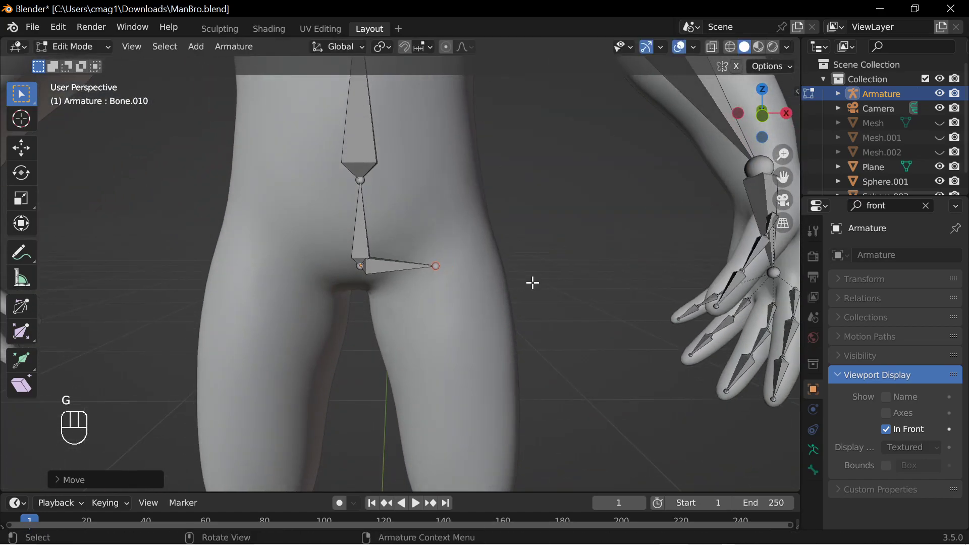
In front view, extrude a thigh bone to the knee, a shin bone to the ankle and a short bone into the foot.
key("KP_1")
middle_click_drag(540, 333, 516, 337, "ctrl")
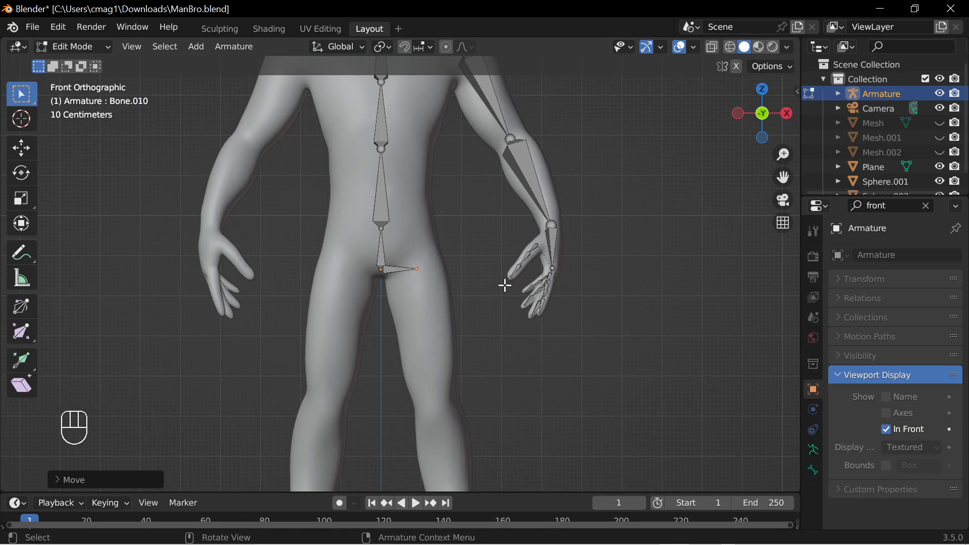
key("e")
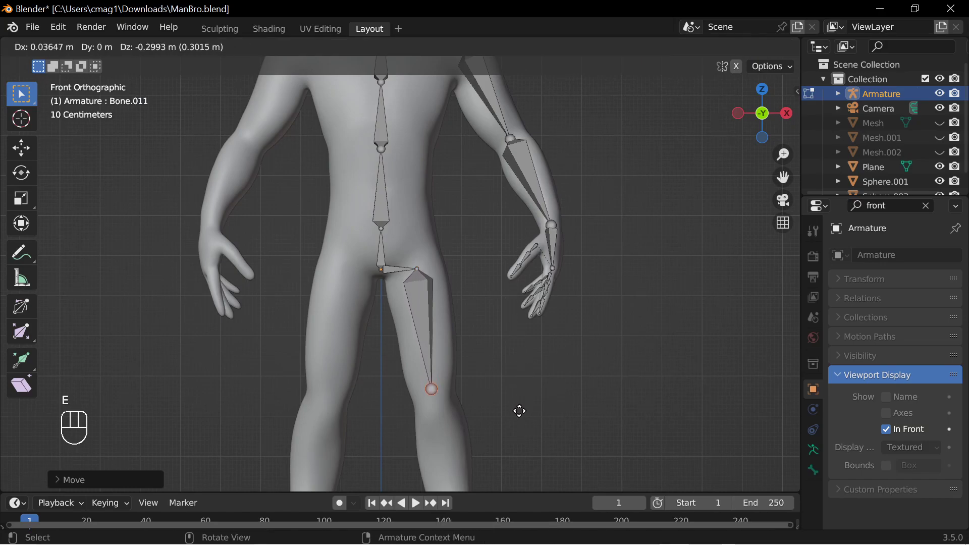
left_click(522, 420)
middle_click_drag(523, 419, 519, 268, "shift")
key("e")
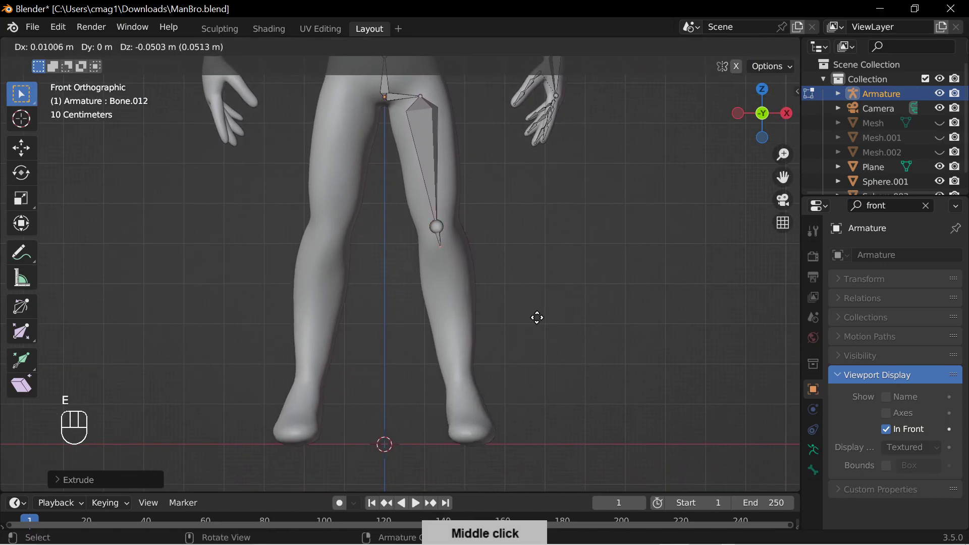
left_click(556, 441)
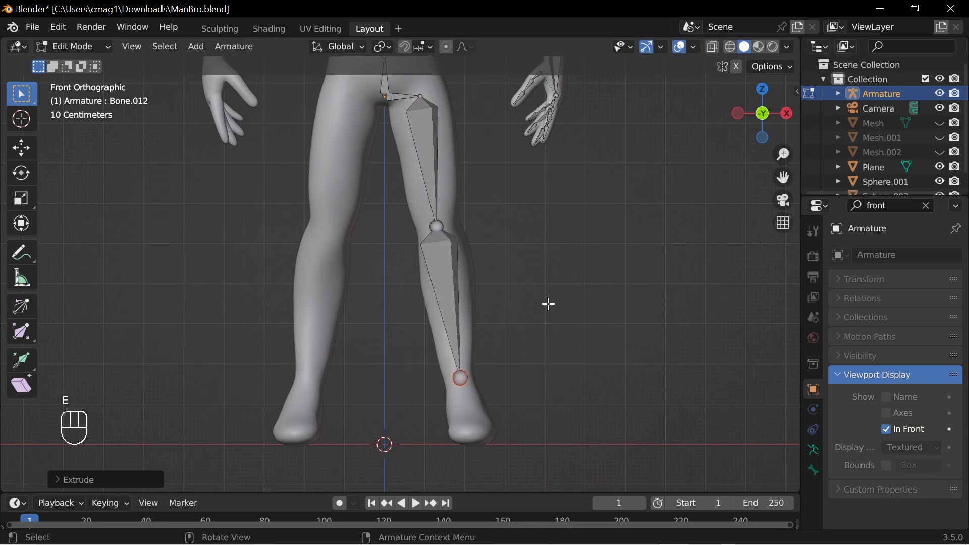
key("e")
left_click(557, 349)
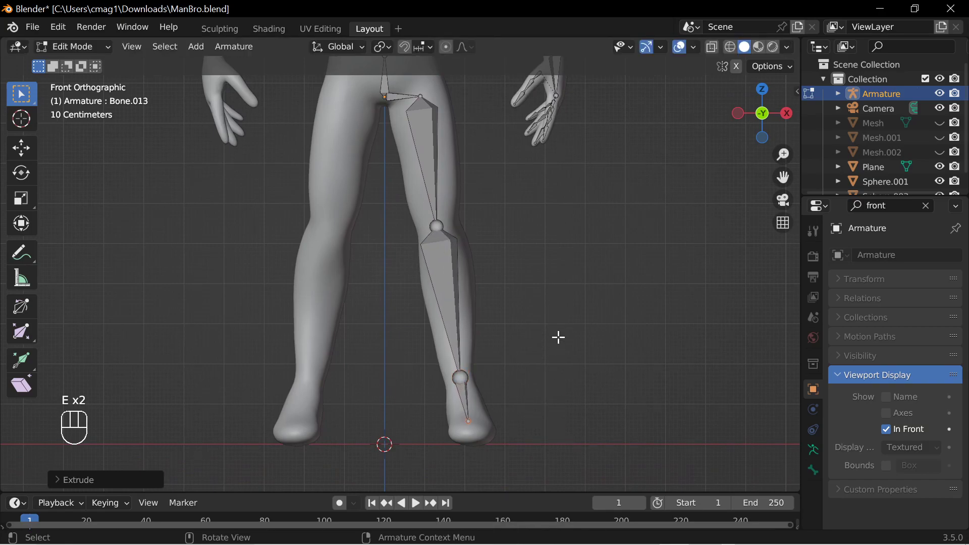
In right side view, shift the knee joint back and the hip joint forward to follow the leg mesh.
key("KP_3")
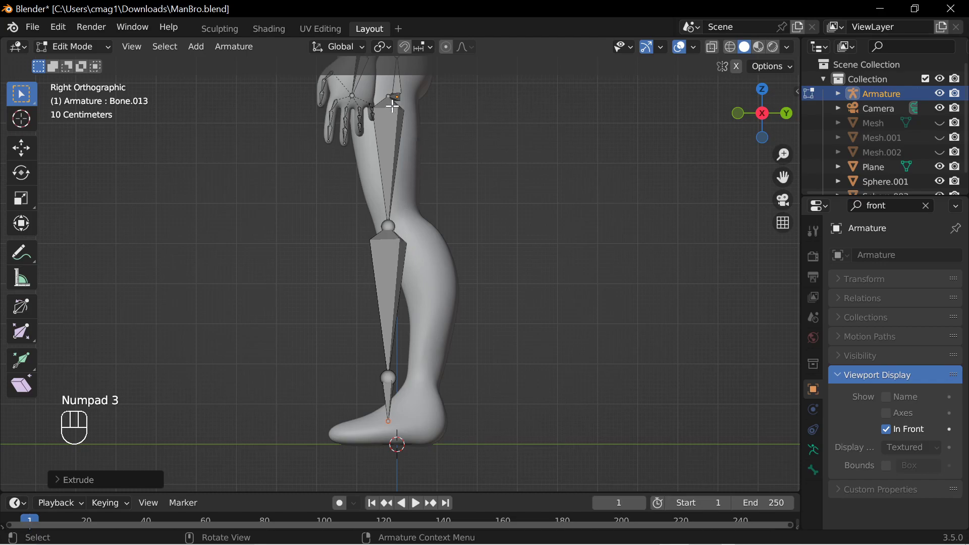
left_click(389, 226)
key("g")
left_click(425, 227)
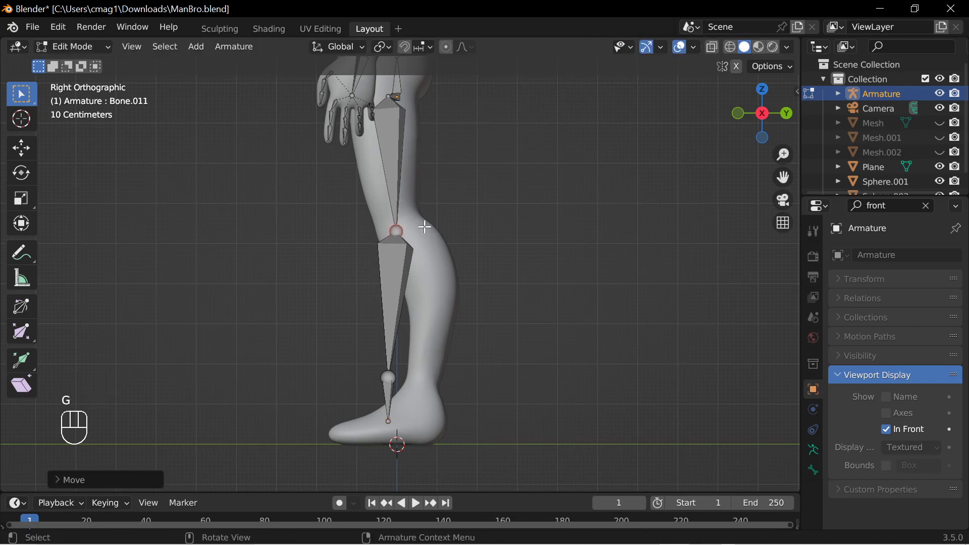
left_click(387, 96)
key("g")
left_click(433, 144)
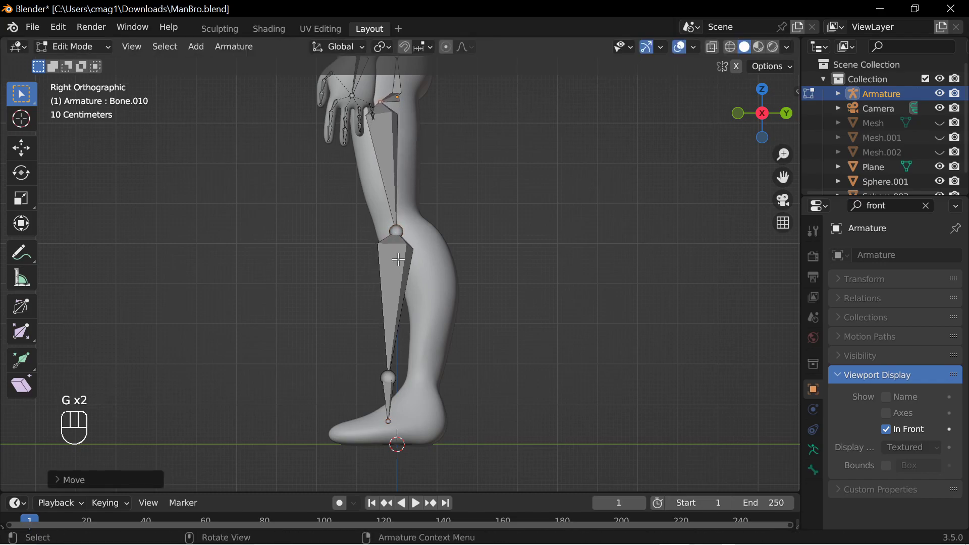
Move the ankle joint back into the lower leg mesh and shift the knee joint slightly further back.
left_click(390, 374)
key("g")
left_click(458, 379)
left_click(397, 230)
key("g")
left_click(407, 231)
key("g")
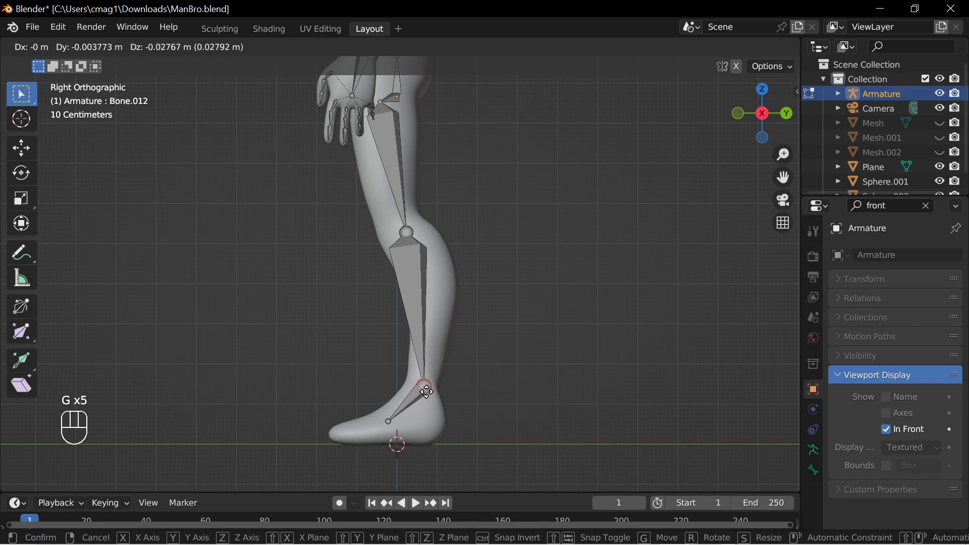
left_click(426, 390)
Move the foot bone's end back below the ankle and extrude a new bone from it forward toward the toes.
left_click(388, 421)
key("g")
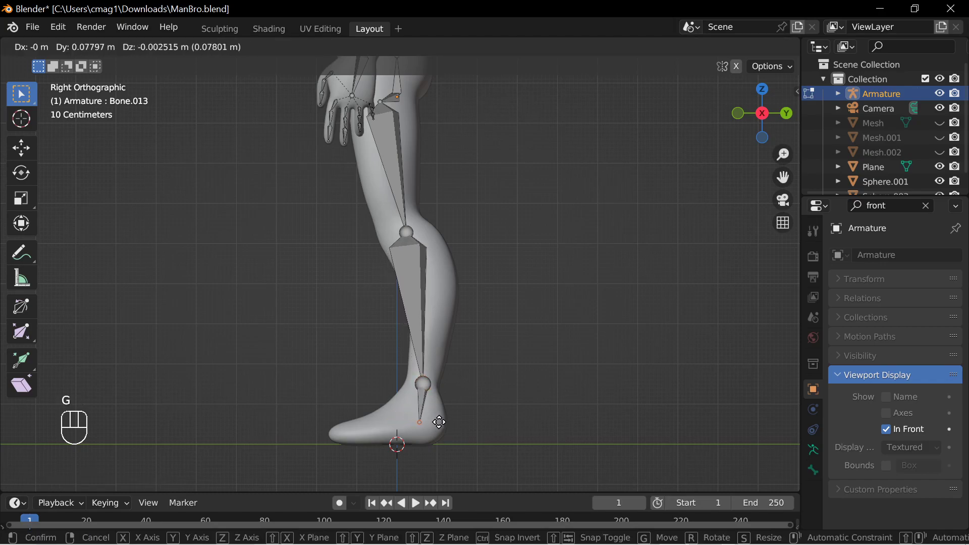
left_click(440, 421)
key("e")
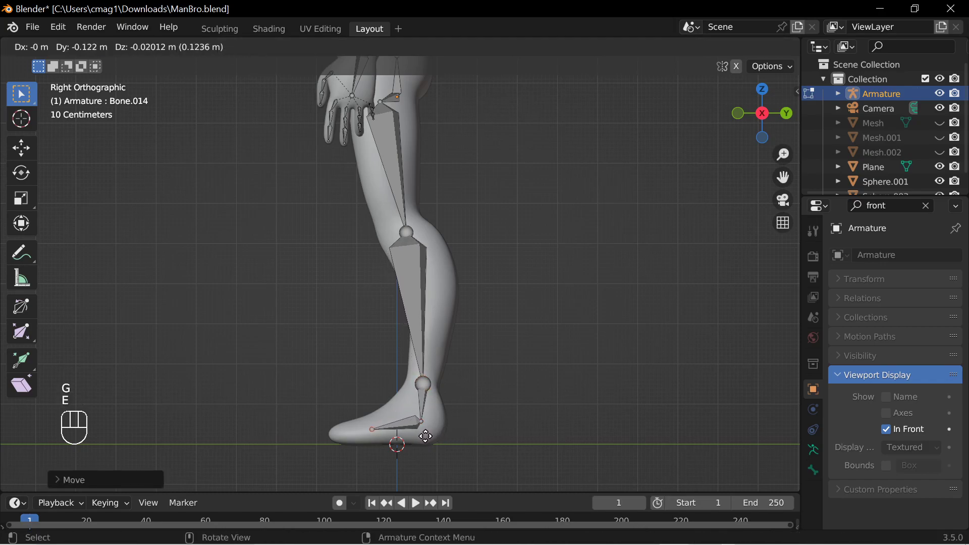
left_click(411, 438)
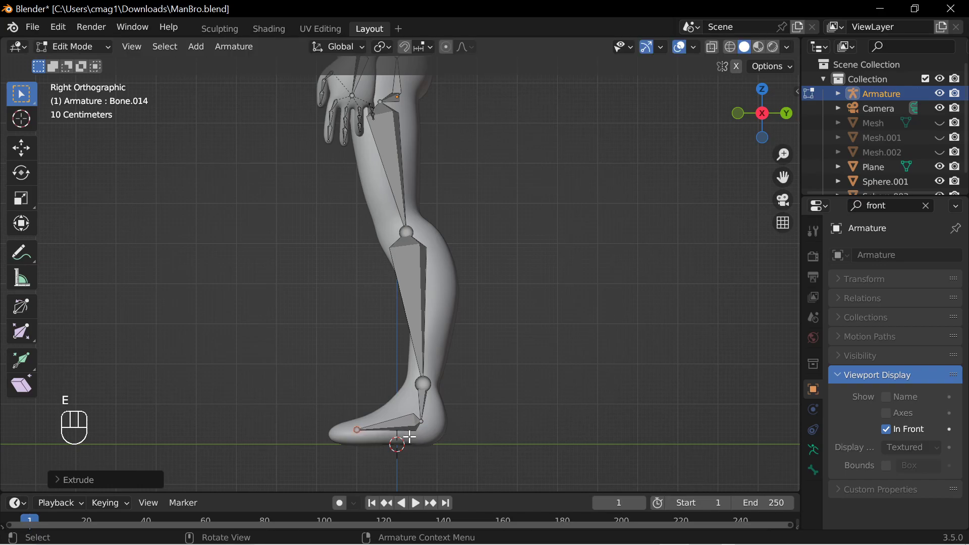
Move the joint between the foot bones forward to mid-foot and lower the ankle joint into the heel area.
key("g")
left_click(414, 428)
left_click(425, 388)
key("g")
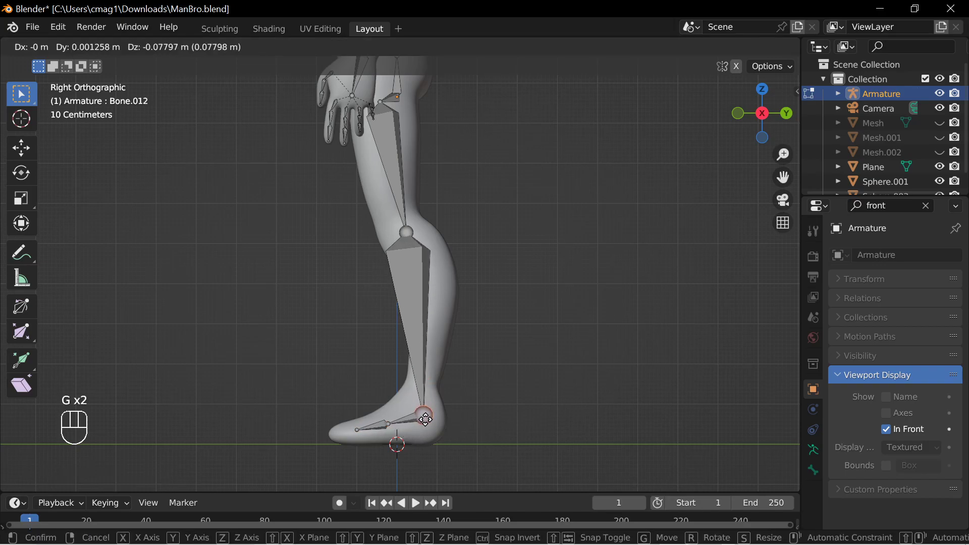
left_click(424, 419)
left_click(389, 423)
key("g")
left_click(390, 422)
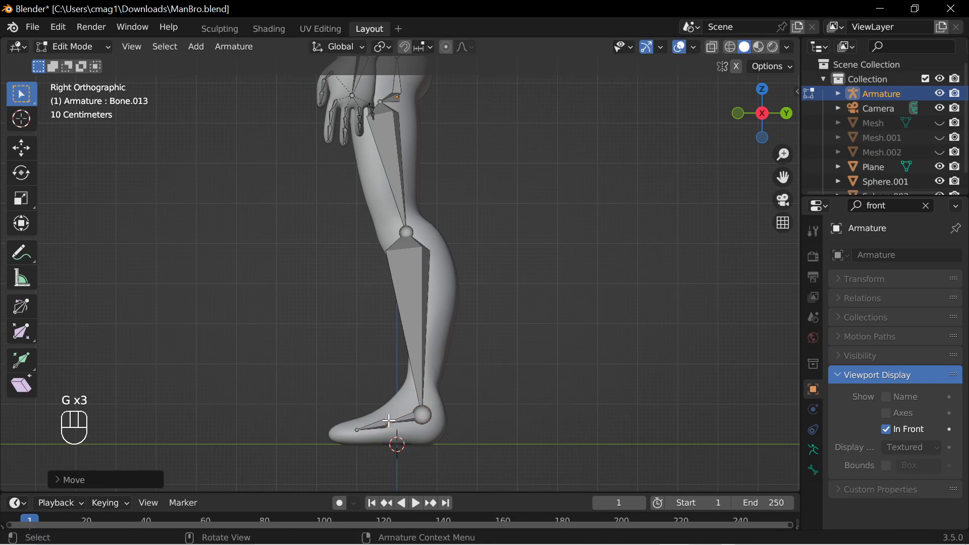
Extend the toe bone's tip toward the toes, shift the mid-foot joint forward and nudge the ankle joint.
key("g")
key("g")
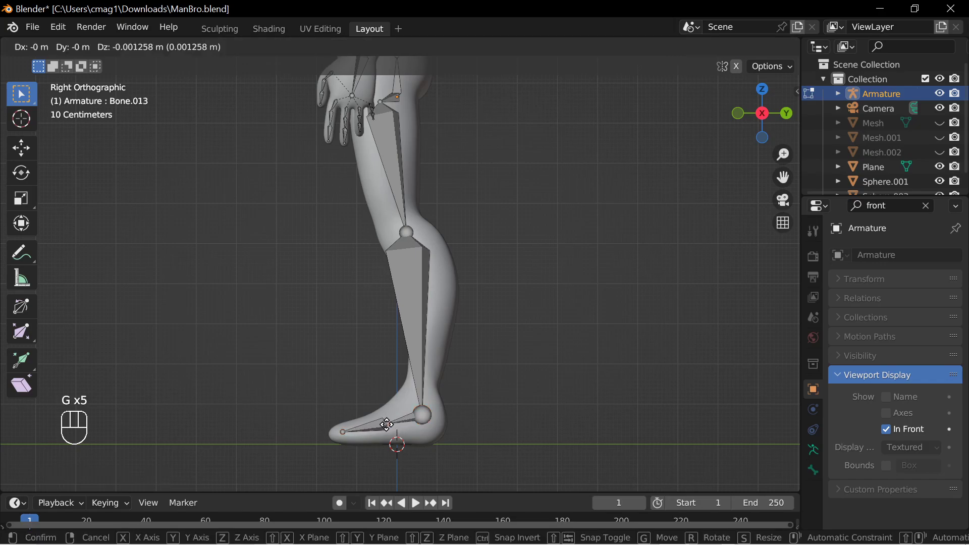
left_click(380, 426)
left_click(423, 415)
key("g")
left_click(424, 415)
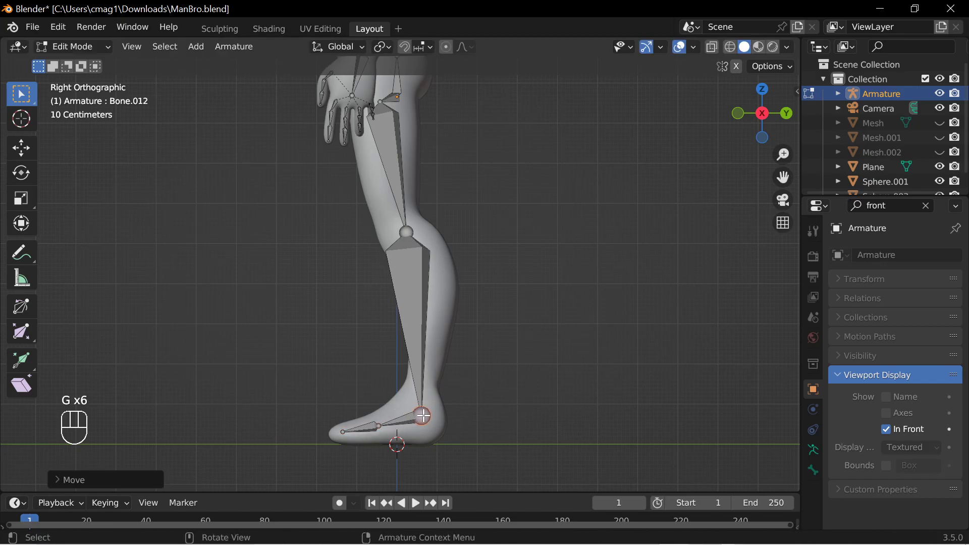
Shift the toe bone's tip and the mid-foot joint sideways to centre them inside the foot mesh.
middle_click_drag(416, 422, 480, 463)
left_click(480, 433)
key("g")
left_click(487, 428)
left_click(464, 402)
key("g")
left_click(467, 403)
Nudge the ankle joint and the knee joint sideways to centre them inside the leg mesh.
left_click(453, 368)
key("g")
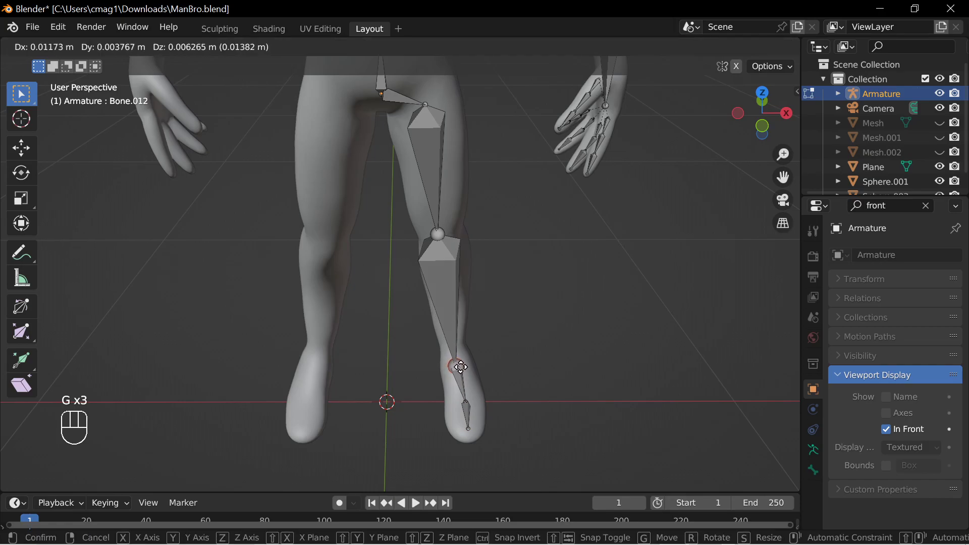
left_click(459, 365)
middle_click_drag(522, 360, 520, 302)
left_click(445, 226)
key("g")
left_click(487, 270)
middle_click_drag(487, 270, 576, 308)
middle_click_drag(576, 308, 408, 376, "ctrl")
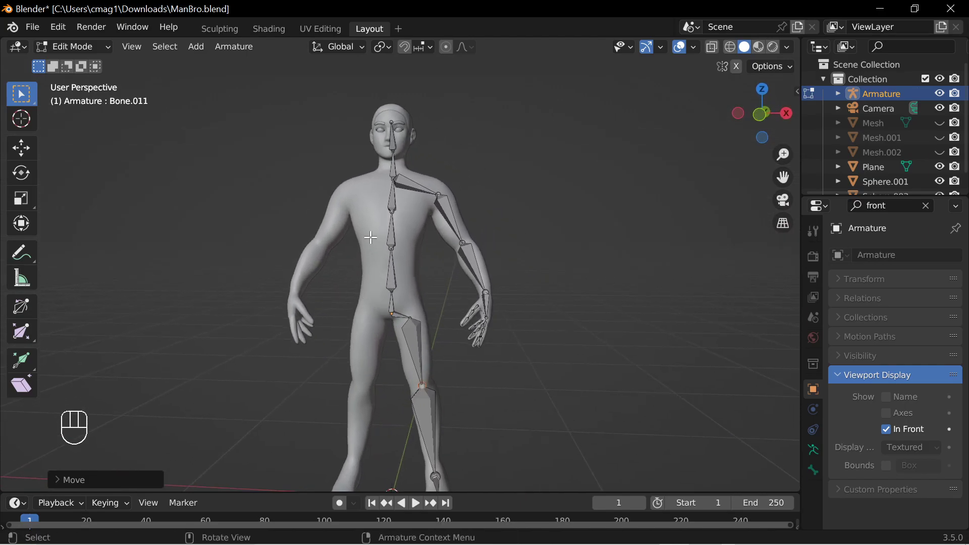
Clear the properties search filter and rename the lowest bone of the spine chain as Pelvis.
left_click(398, 306)
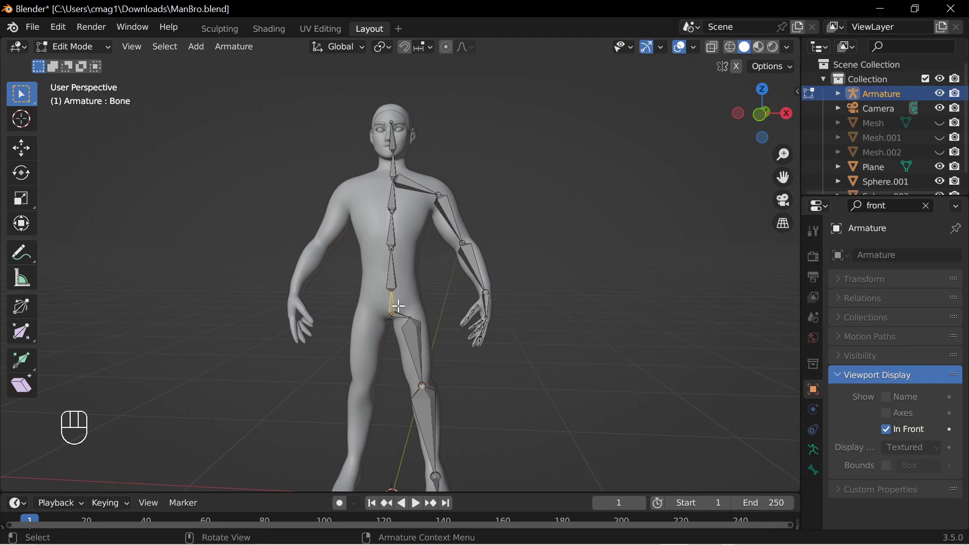
left_click(814, 450)
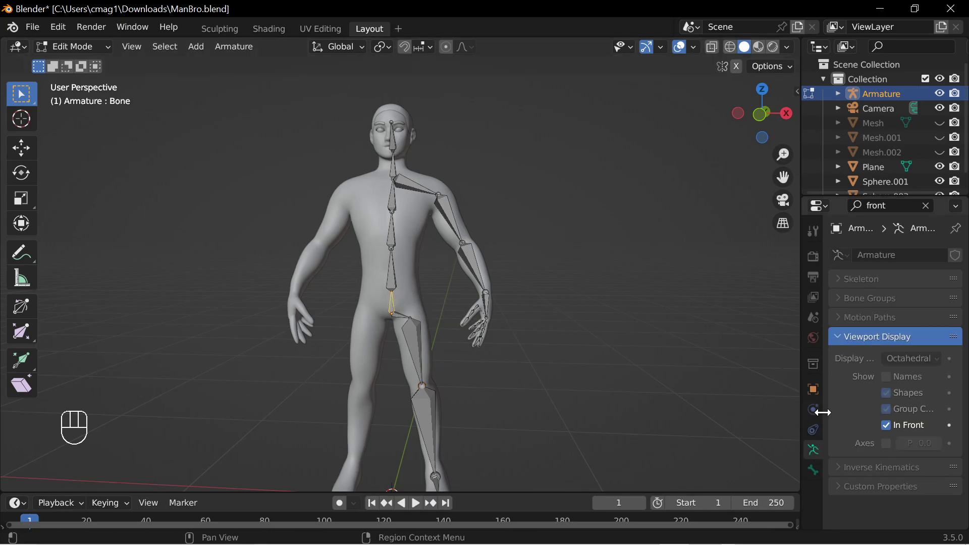
left_click(927, 205)
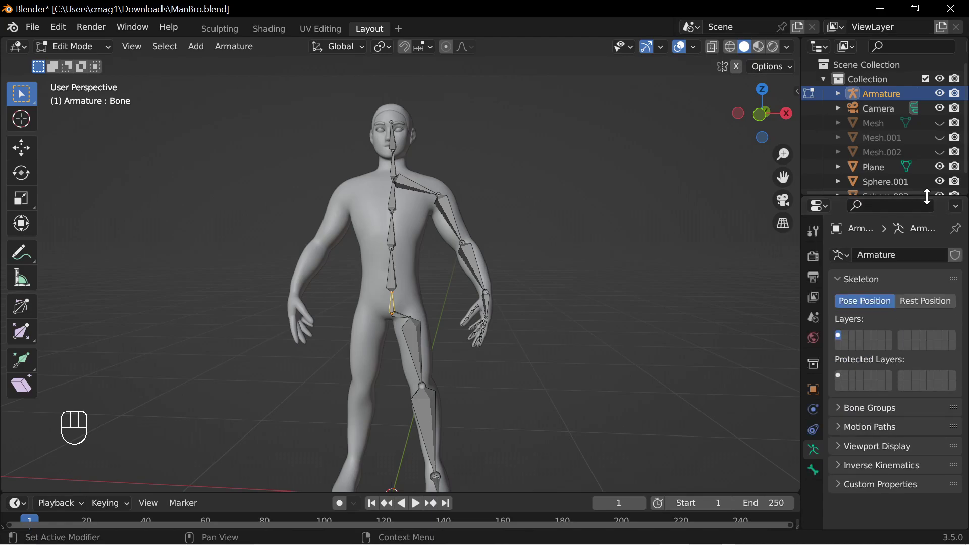
left_click(814, 471)
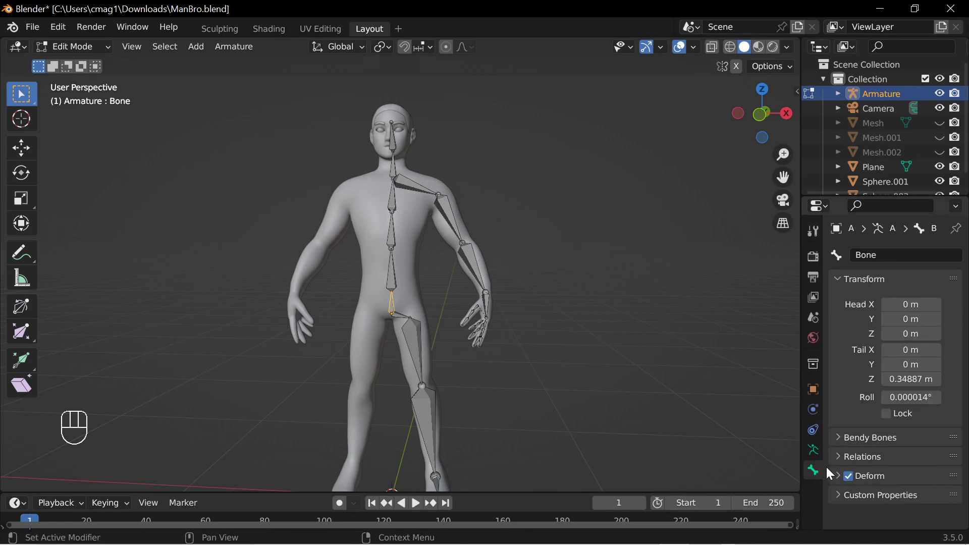
left_click(878, 256)
type("Hip")
key("BackSpace")
key("BackSpace")
key("BackSpace")
type("Pelvis")
left_click(891, 240)
Rename the bone directly above the pelvis bone as Spine1.
left_click(393, 275)
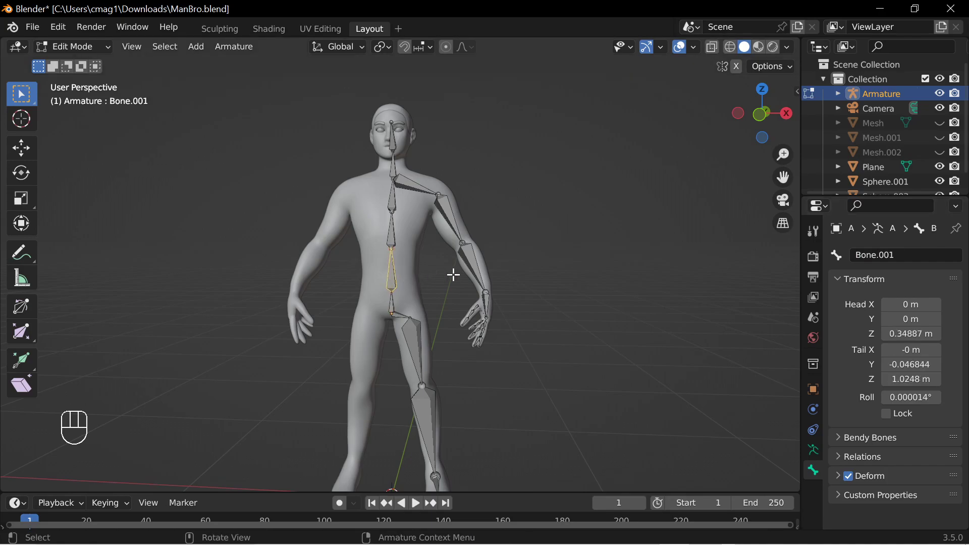
left_click(889, 254)
type("S")
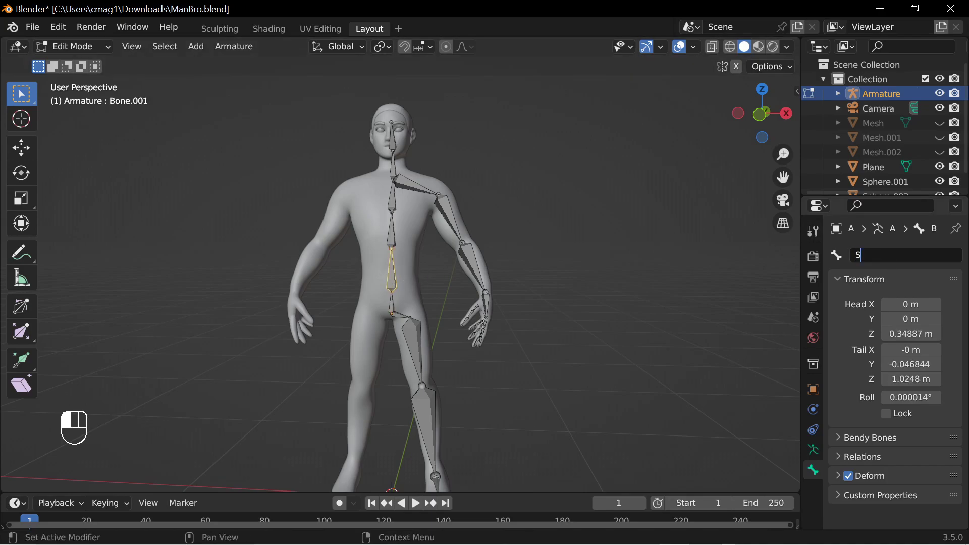
type("pine1")
key("Return")
Rename the middle torso bone above Spine1 as Spine2.
left_click(392, 234)
left_click(891, 254)
type("S")
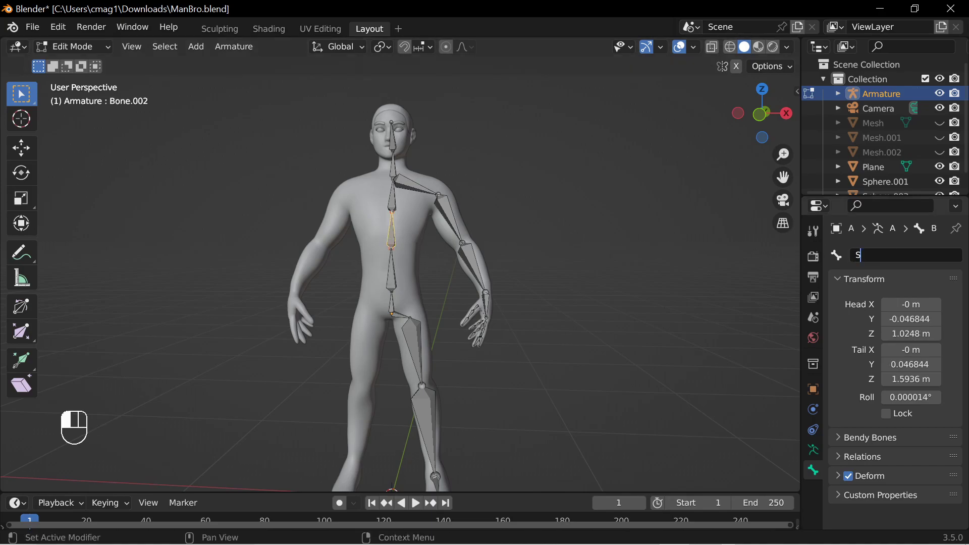
type("pine2")
key("Return")
Rename the upper chest bone above Spine2 as Spine3.
left_click(394, 199)
left_click(895, 254)
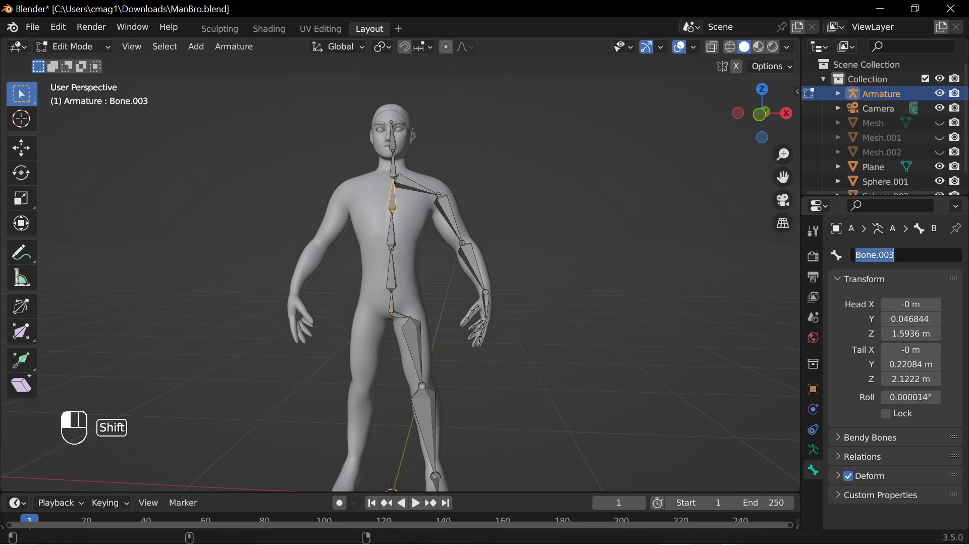
type("Spine3")
key("Return")
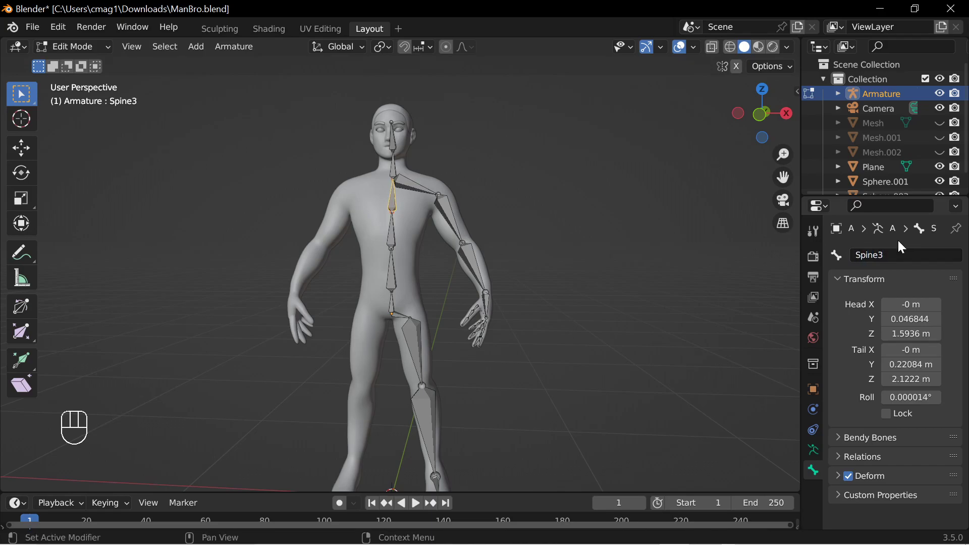
Rename the bone in the neck as Neck and the bone in the head as Head.
left_click(394, 162)
left_click(876, 255)
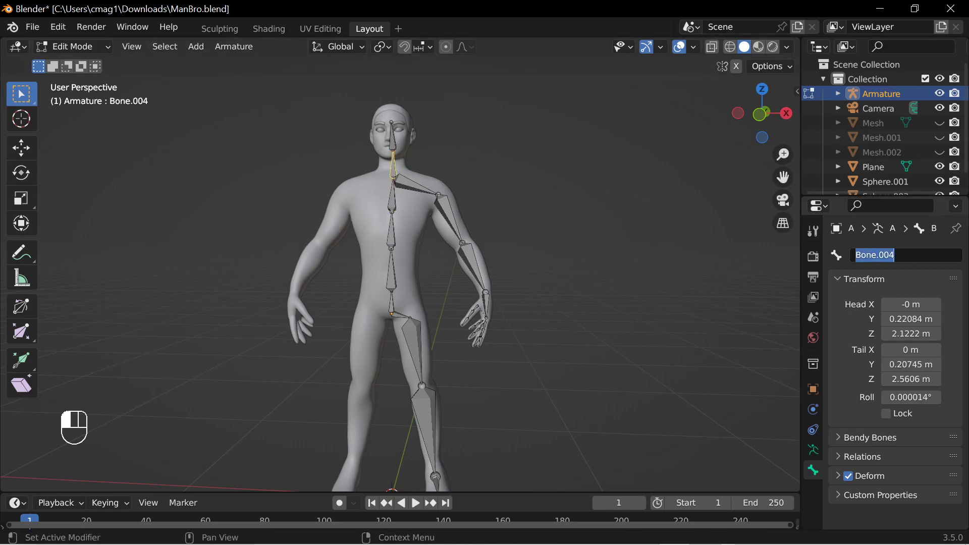
type("Neck")
key("Return")
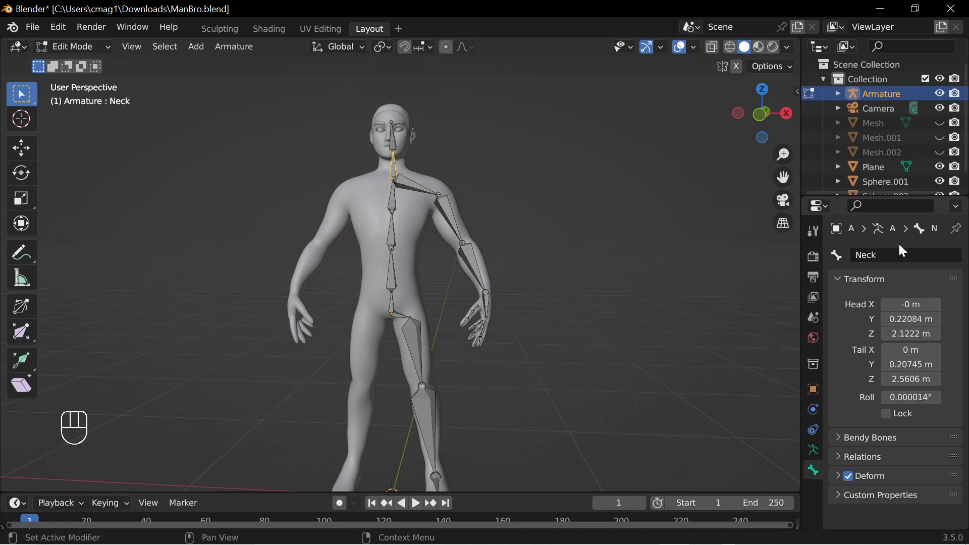
left_click(393, 139)
left_click(891, 254)
type("Head")
key("Return")
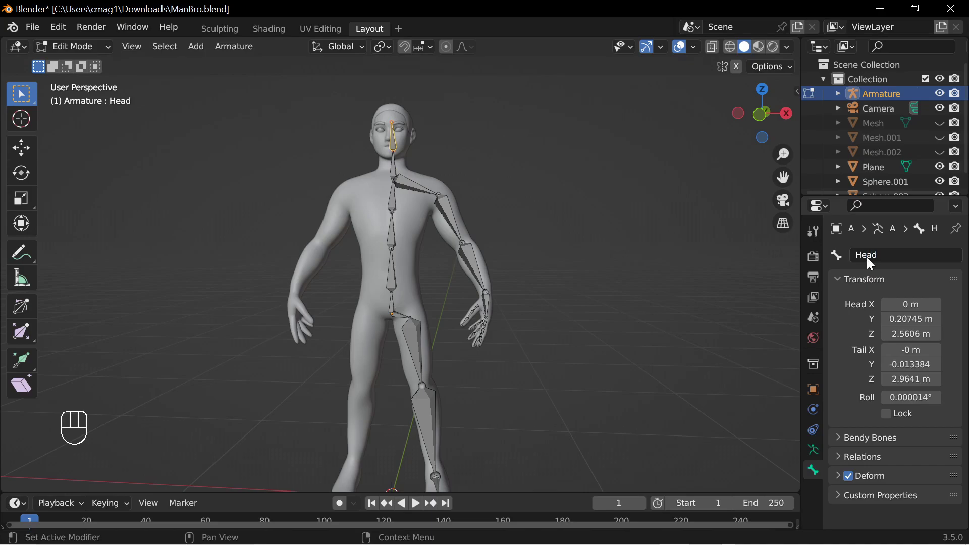
Rename the shoulder bone running from the upper spine to the arm as Clavicle.L.
left_click(404, 316)
left_click(422, 190)
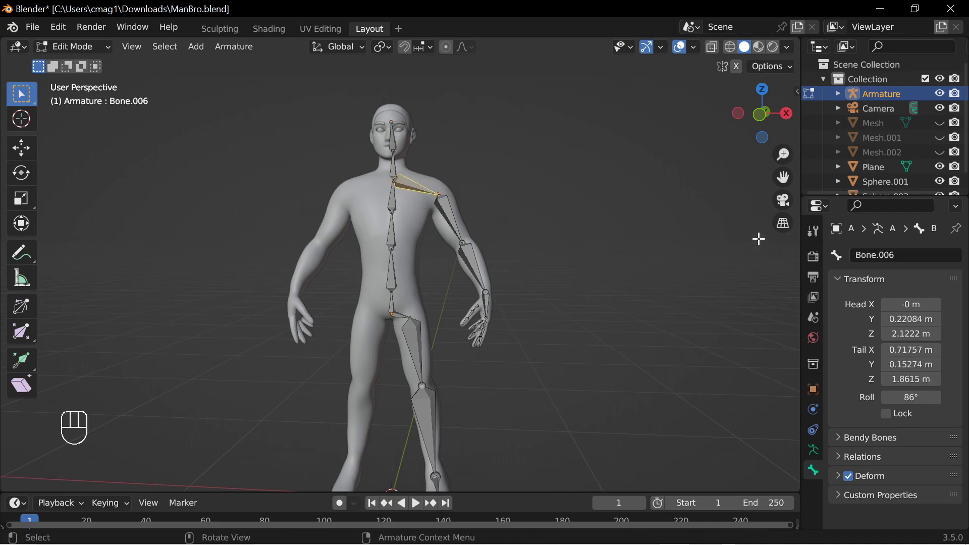
left_click(905, 255)
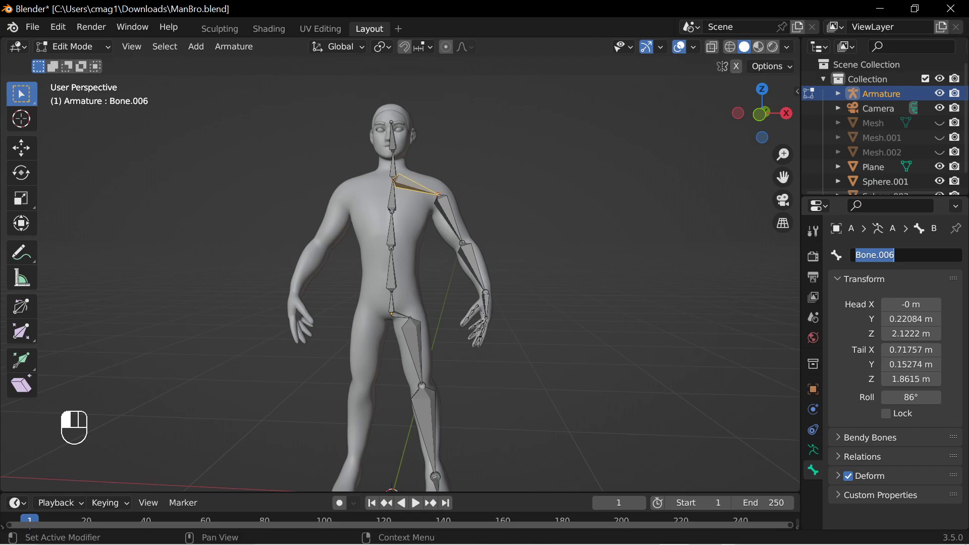
type("Clavicle.L")
key("Return")
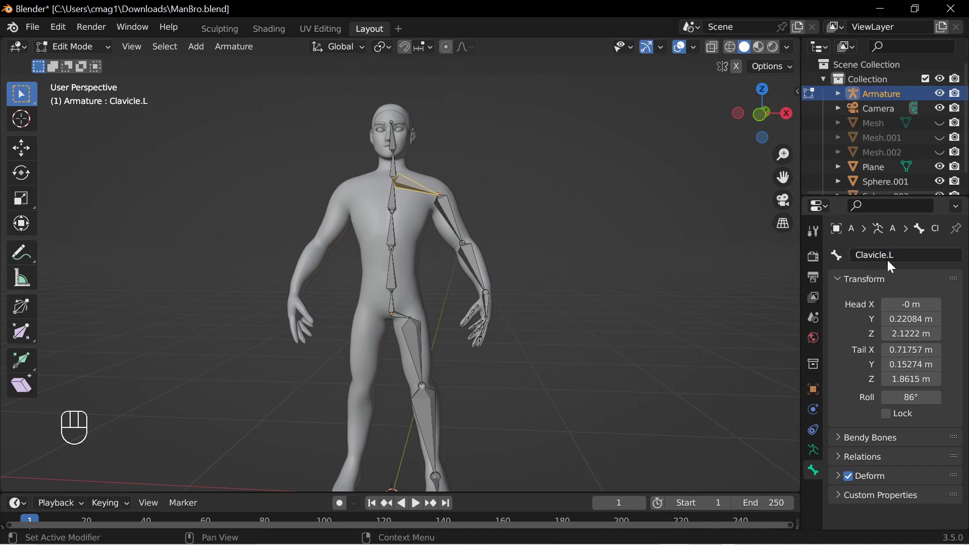
Rename the bone between the shoulder and the elbow as Upperarm.L.
left_click(451, 216)
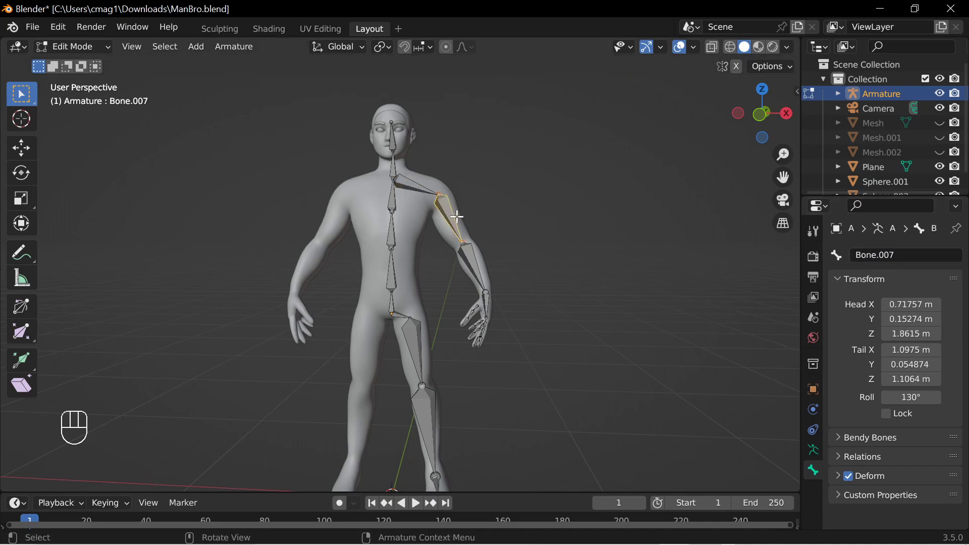
left_click(886, 252)
type("U")
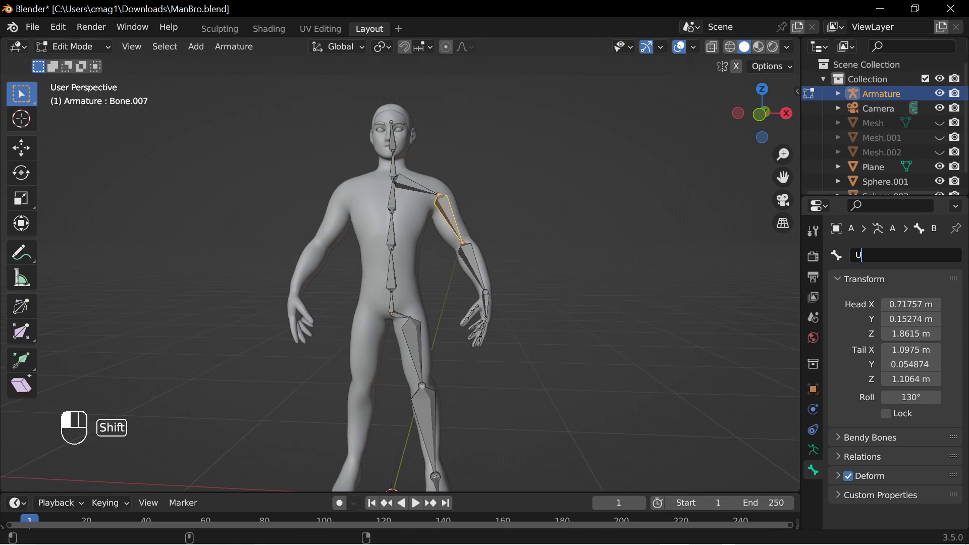
type("pperarm.L")
key("Return")
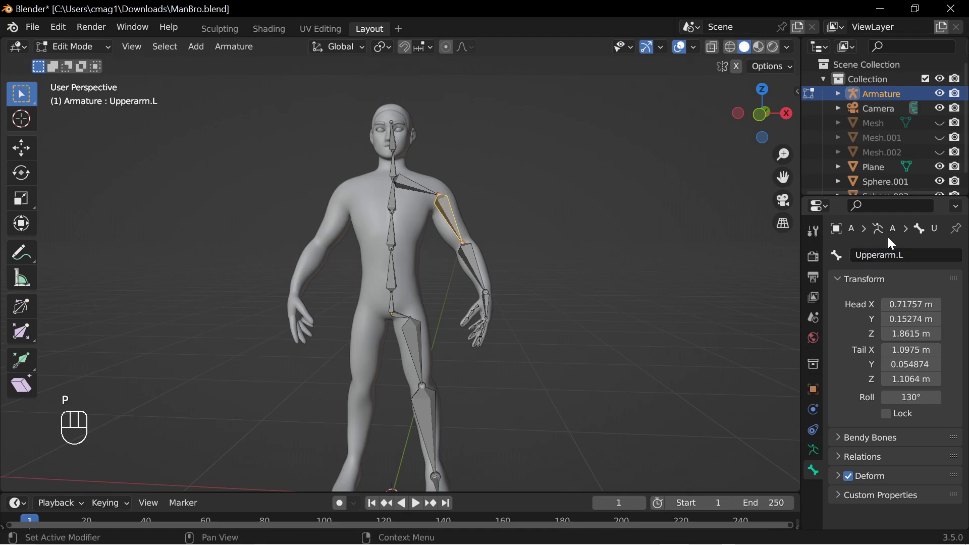
Rename the forearm bone between the elbow and the wrist as Lowerarm.L.
left_click(471, 268)
left_click(887, 255)
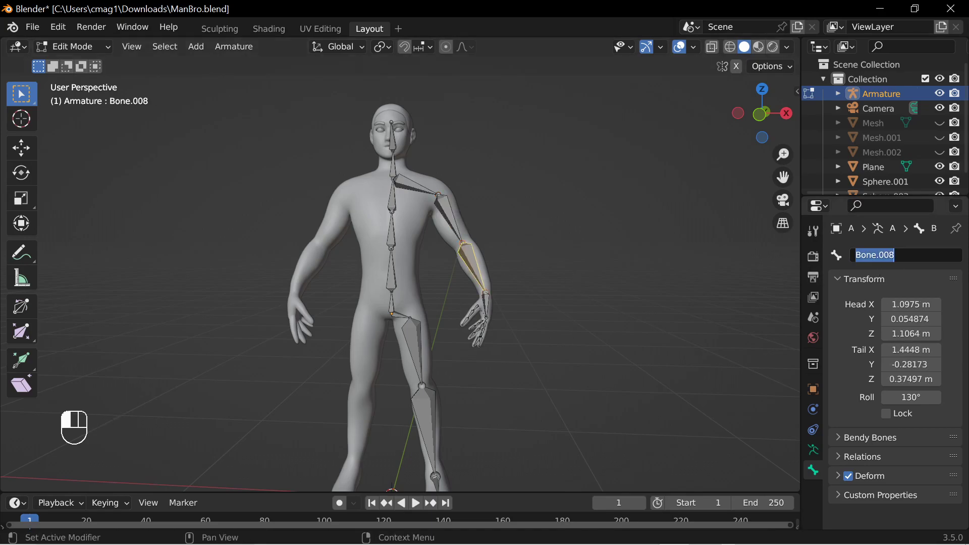
type("Lowerarm.L")
key("Return")
Rename the short bone connecting the pelvis to the leg as Hip.L.
left_click(411, 353)
left_click(401, 318)
left_click(902, 256)
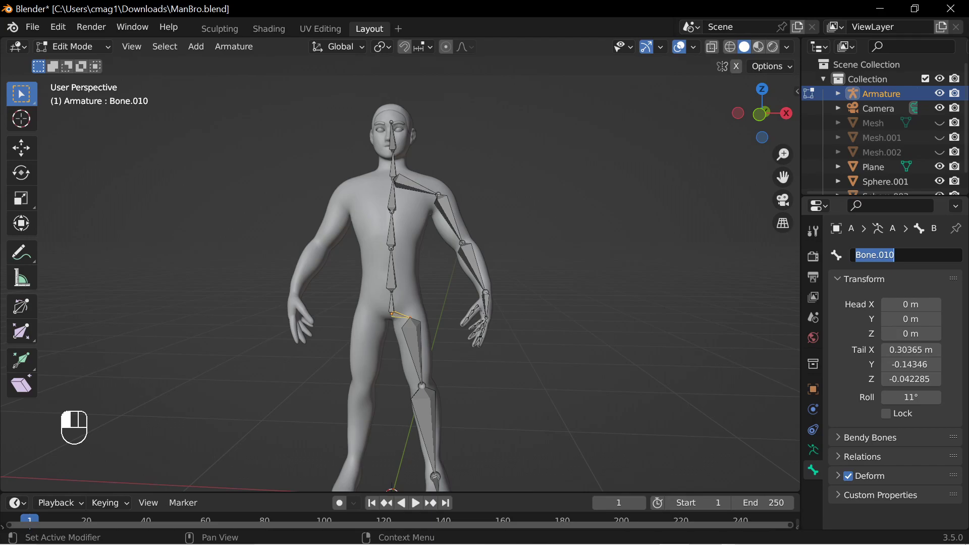
type("Hip.L")
key("Return")
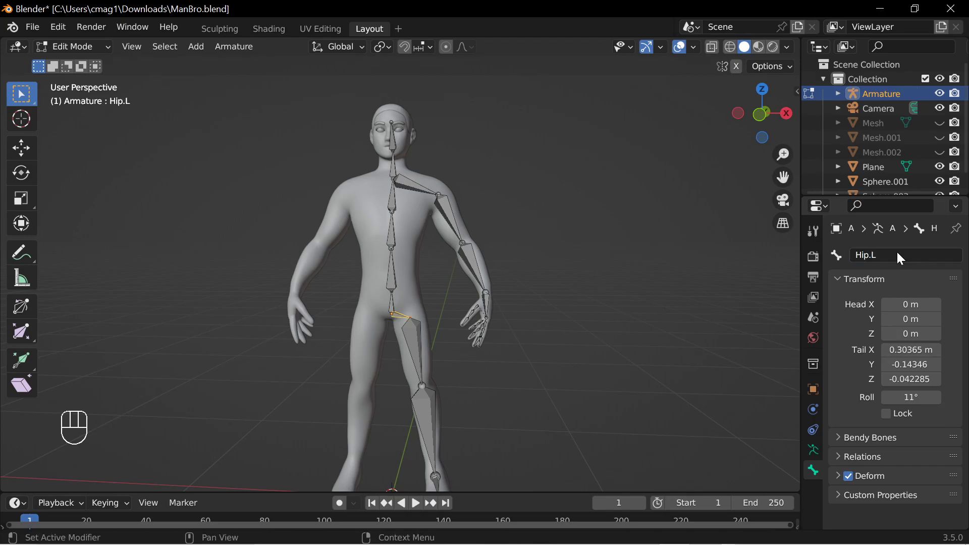
Rename the upper leg bone between the hip and the knee as Thigh.L.
left_click(413, 347)
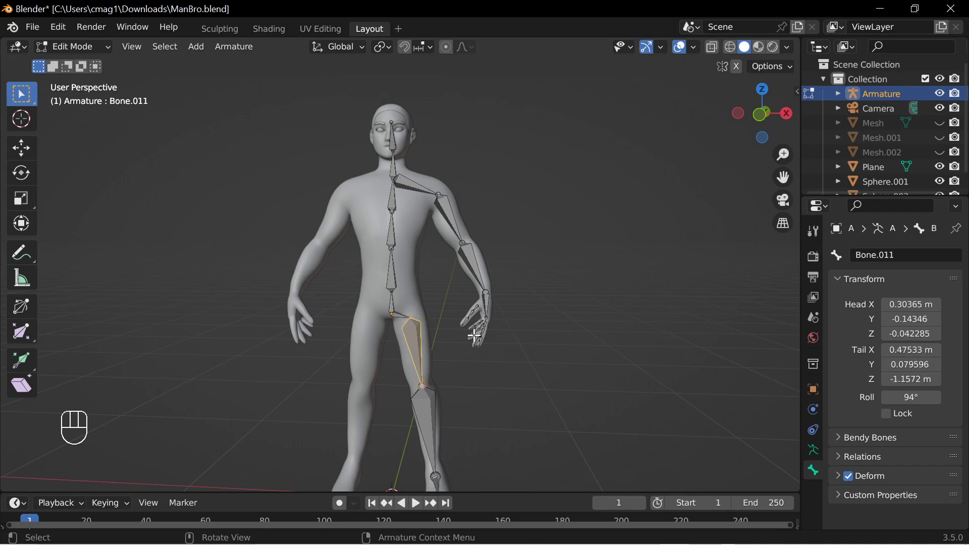
left_click(901, 255)
type("Thigh.L")
key("Return")
Rename the lower leg bone between the knee and the ankle as Shin.L.
middle_click_drag(515, 383, 500, 318, "shift")
left_click(435, 331)
left_click(902, 254)
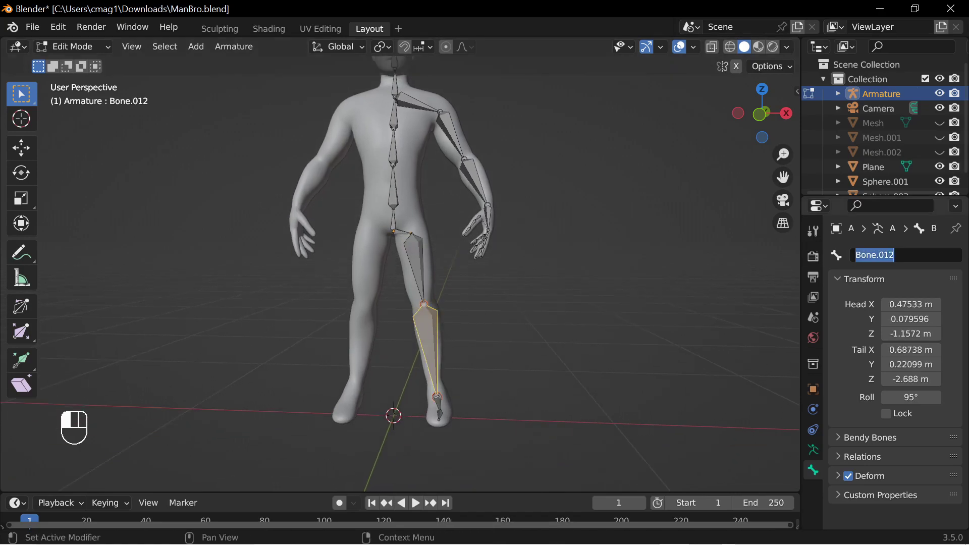
type("Shin.L")
key("Return")
Rename the bone running from the ankle to mid-foot as Foot.L.
middle_click_drag(560, 366, 459, 408)
left_click(457, 415)
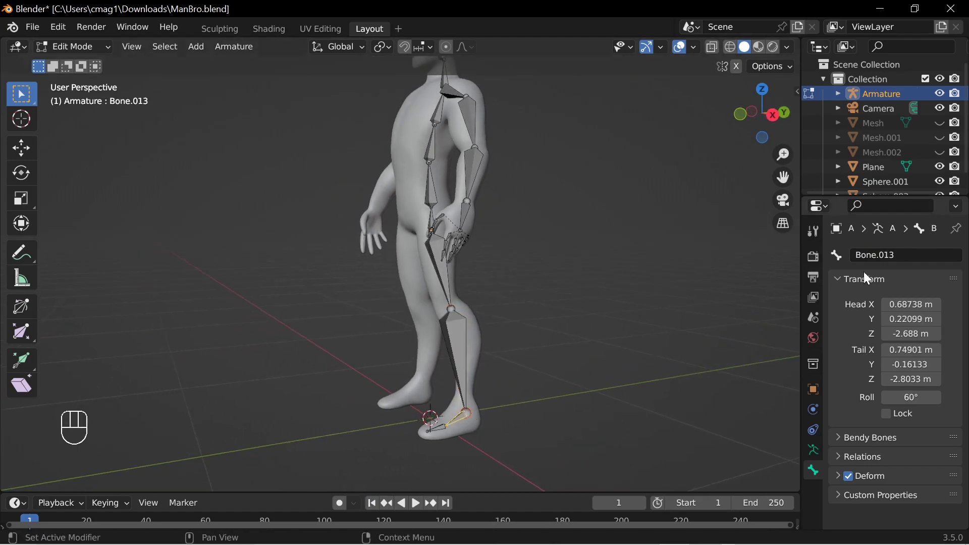
left_click(875, 255)
type("Foot.L")
key("Return")
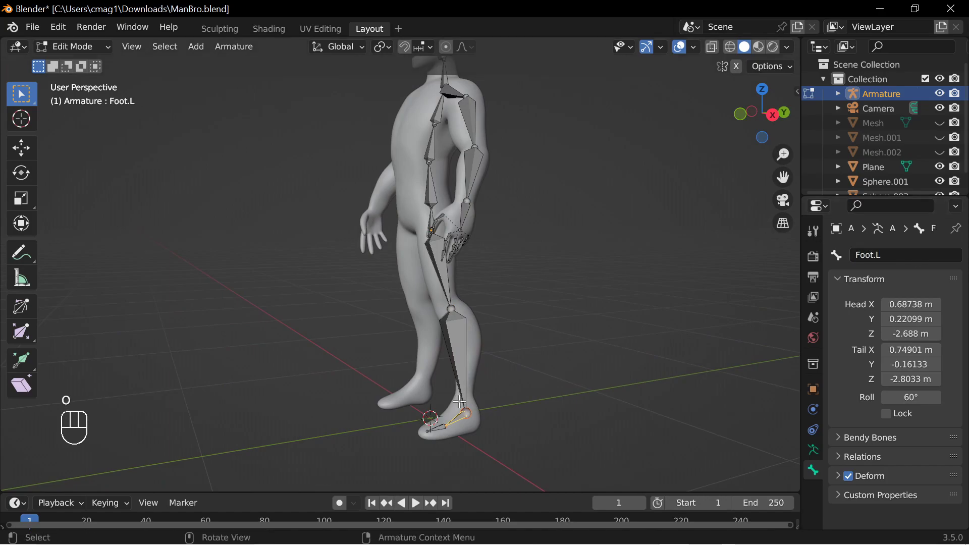
Rename the front bone of the foot as Toe.L.
left_click(437, 428)
left_click(875, 255)
type("T")
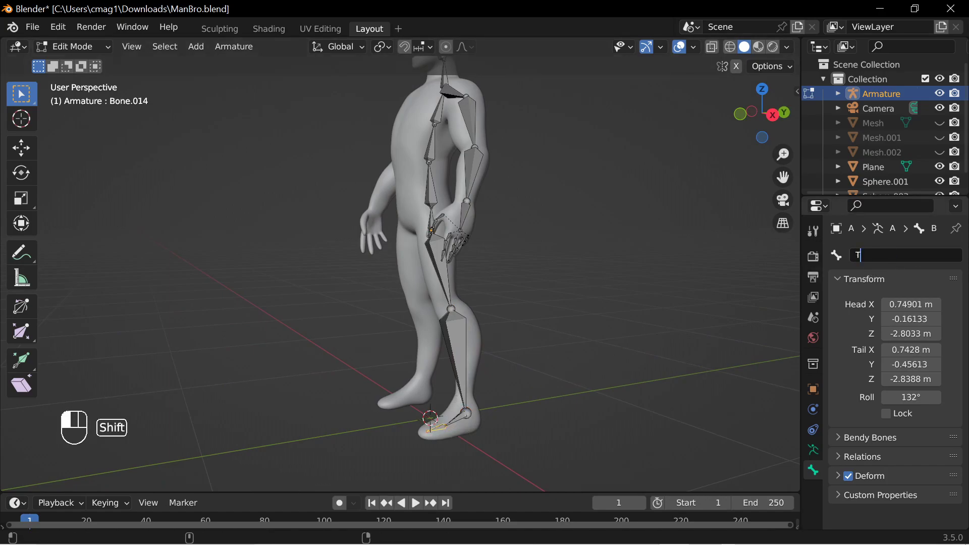
type("oe.L")
key("Return")
Rename the palm bone extending from the wrist as Hand.L.
middle_click_drag(509, 253, 502, 323)
left_click(506, 240)
left_click(494, 229)
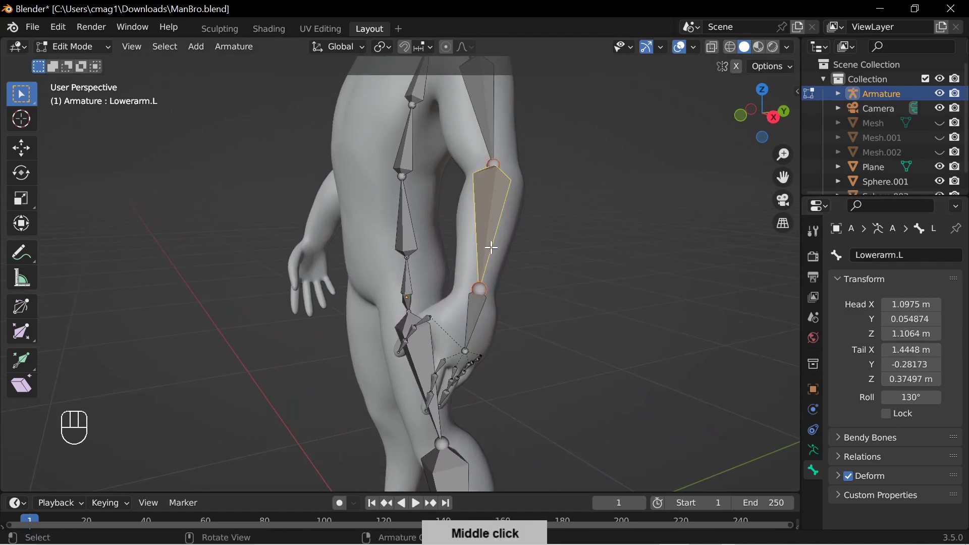
left_click(476, 304)
left_click(889, 255)
type("Hand.L")
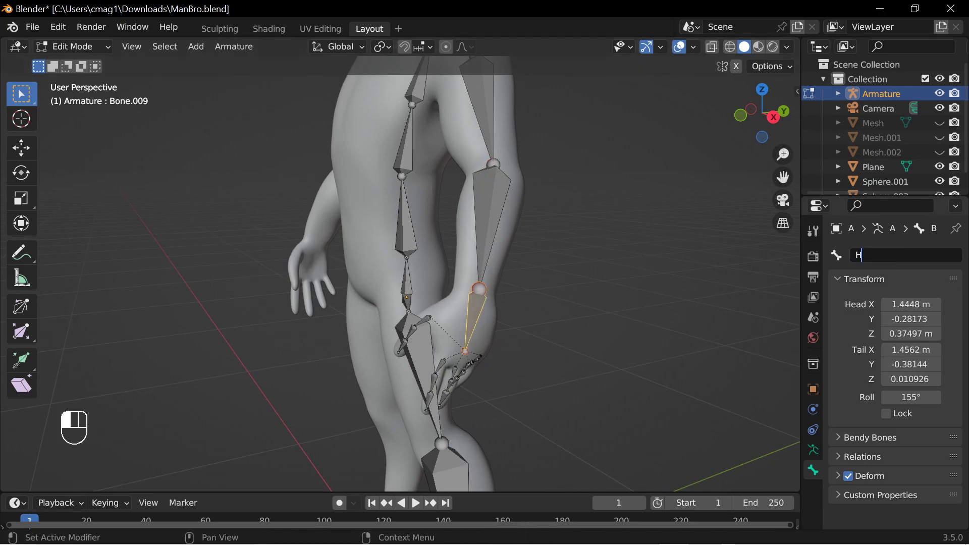
key("Return")
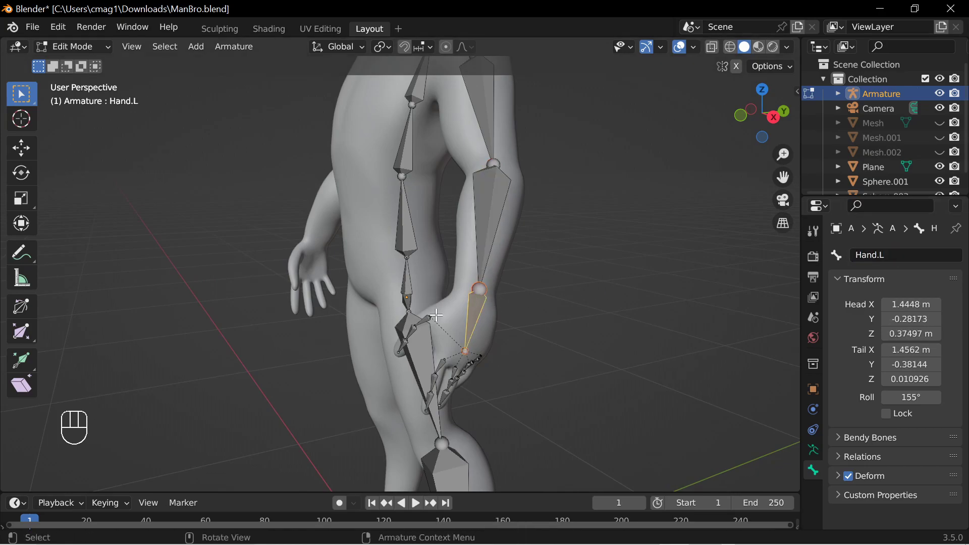
Rename the base bone of the thumb as Thumb1.L.
middle_click_drag(485, 313, 503, 309)
left_click(503, 317)
left_click(889, 255)
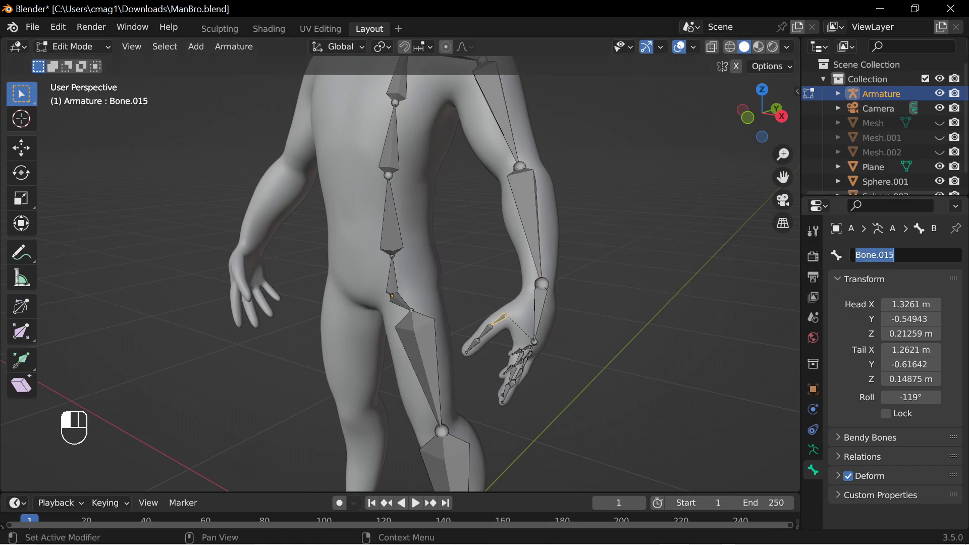
type("Thumb1.L")
key("Return")
Rename the middle bone of the thumb as Thumb2.L.
left_click(515, 328)
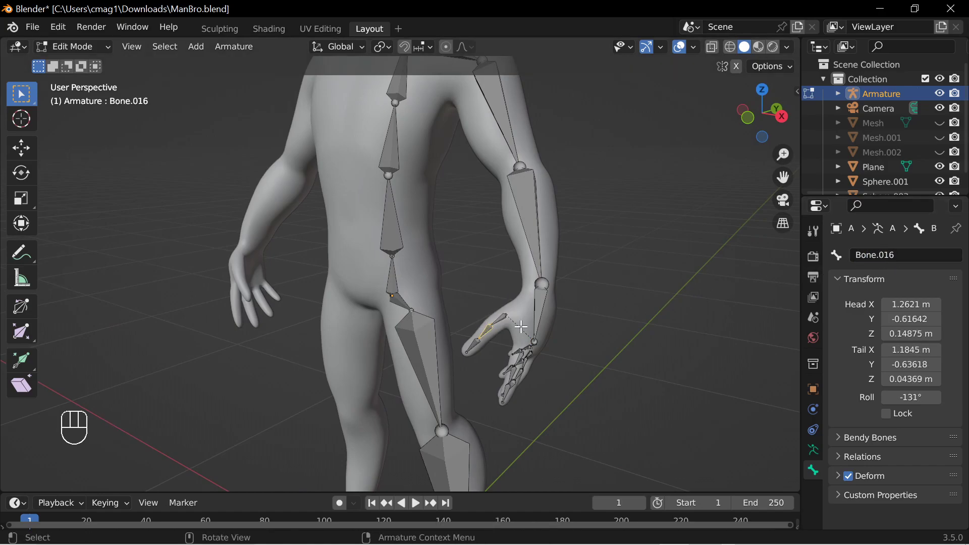
left_click(857, 256)
type("Thumb2.L")
key("Return")
Rename the tip bone of the thumb as Thumb3.L.
left_click(510, 336)
left_click(884, 255)
type("Th")
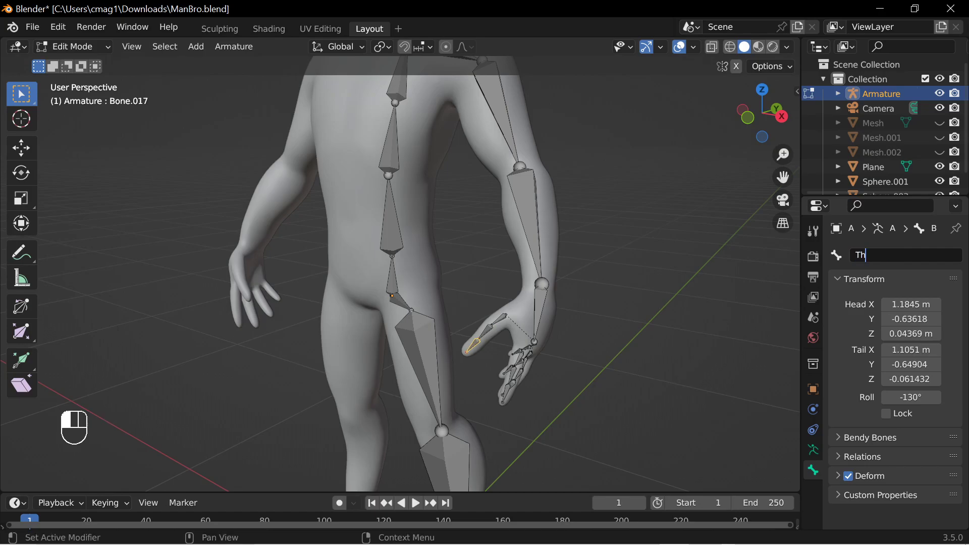
type("umb3.L")
key("Return")
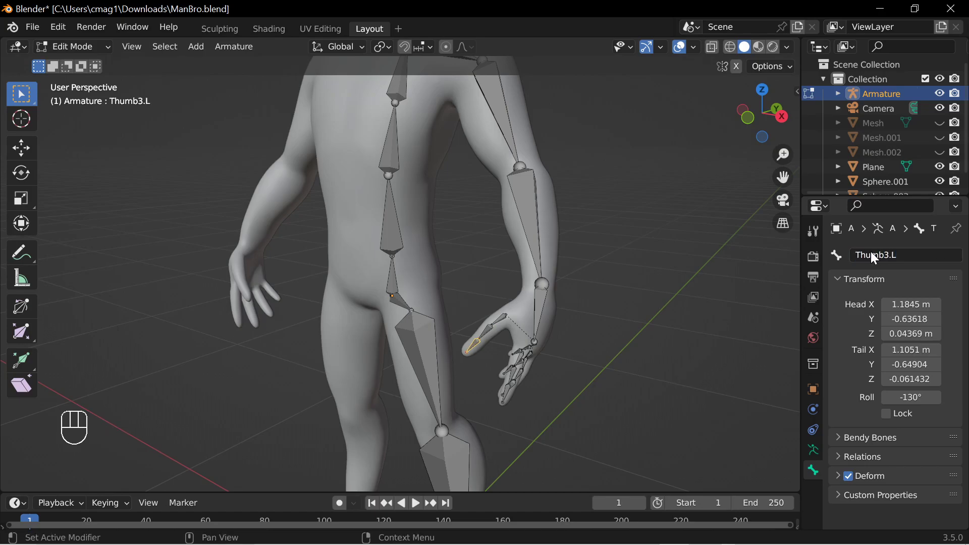
Rename the base bone of the index finger as Index1.L.
middle_click_drag(577, 348, 461, 340)
left_click(457, 342)
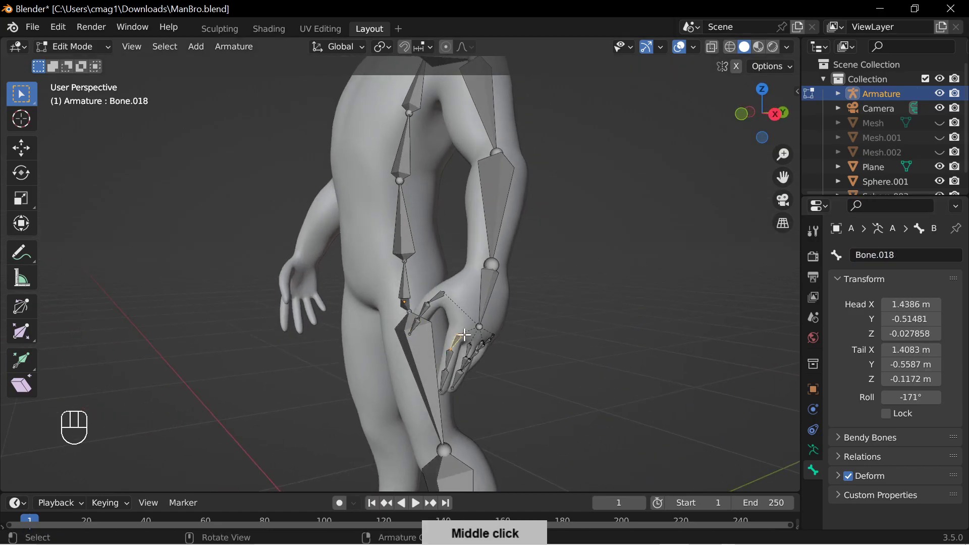
left_click(892, 256)
type("Index1.L")
key("Return")
Rename the middle bone of the index finger as Index2.L.
left_click(446, 356)
left_click(891, 256)
type("Index2.L")
key("Return")
Rename the tip bone of the index finger as Index3.L.
left_click(445, 376)
left_click(890, 255)
type("Index3.L")
key("Return")
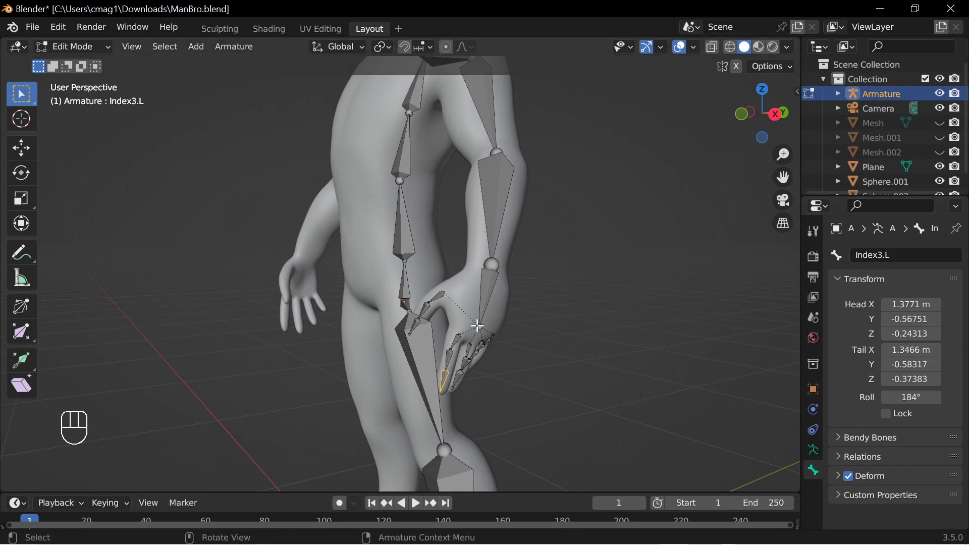
Rename the base bone of the middle finger as Middle1.L.
middle_click_drag(489, 320, 432, 309)
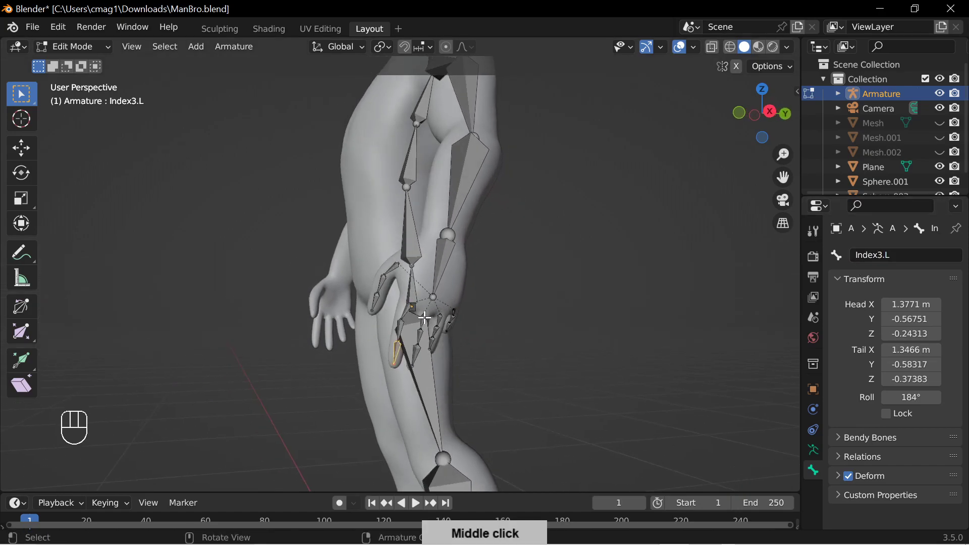
left_click(423, 318)
middle_click_drag(554, 329, 631, 303)
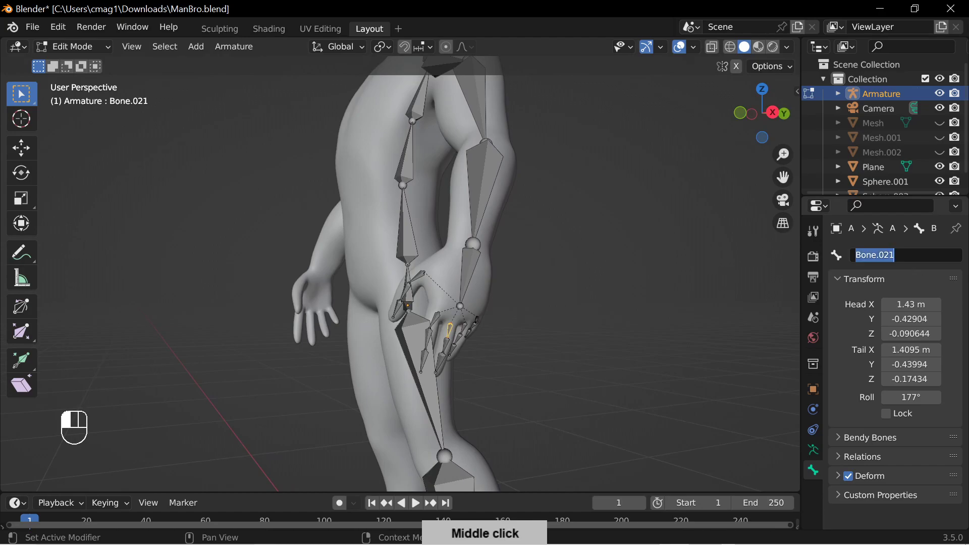
type("Middle2")
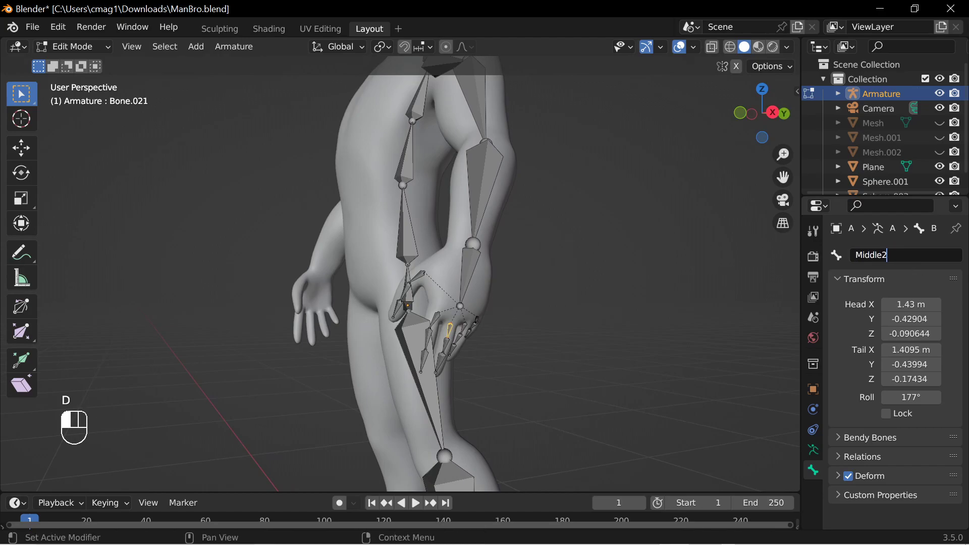
key("BackSpace")
type("1.L")
key("Return")
Rename the central bone of the middle finger as Middle2.L.
left_click(448, 336)
left_click(889, 255)
type("Middle2.L")
key("Return")
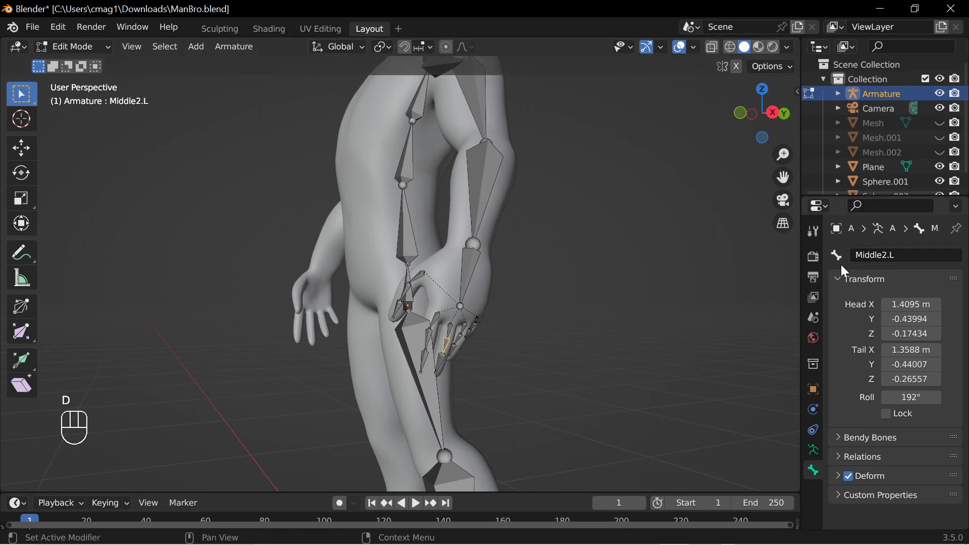
Rename the tip bone of the middle finger as Middle3.L.
left_click(442, 361)
left_click(875, 257)
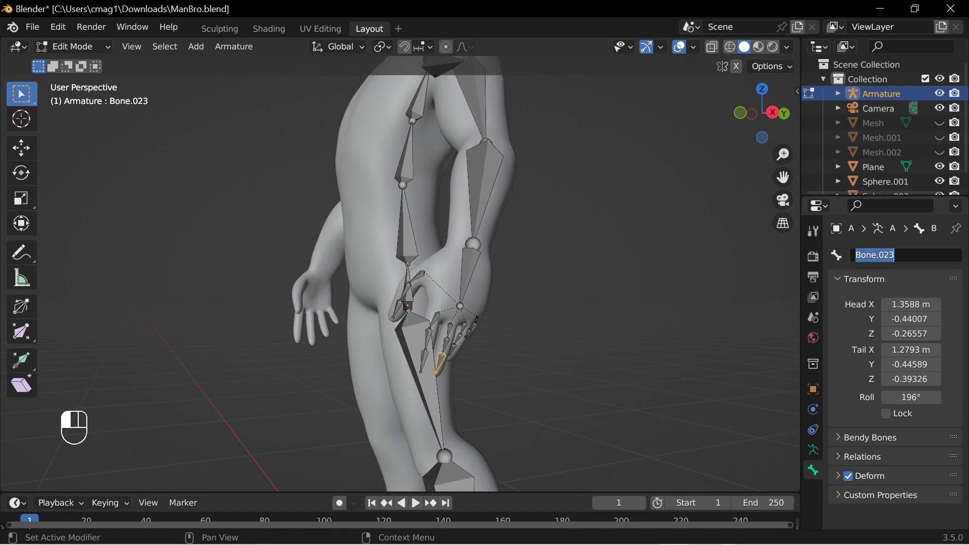
type("Middle3.L")
key("Return")
Rename the base bone of the ring finger as Ring1.L.
left_click(464, 327)
left_click(465, 326)
left_click(874, 255)
type("Ring1.L")
key("Return")
Rename the middle bone of the ring finger as Ring2.L.
left_click(461, 334)
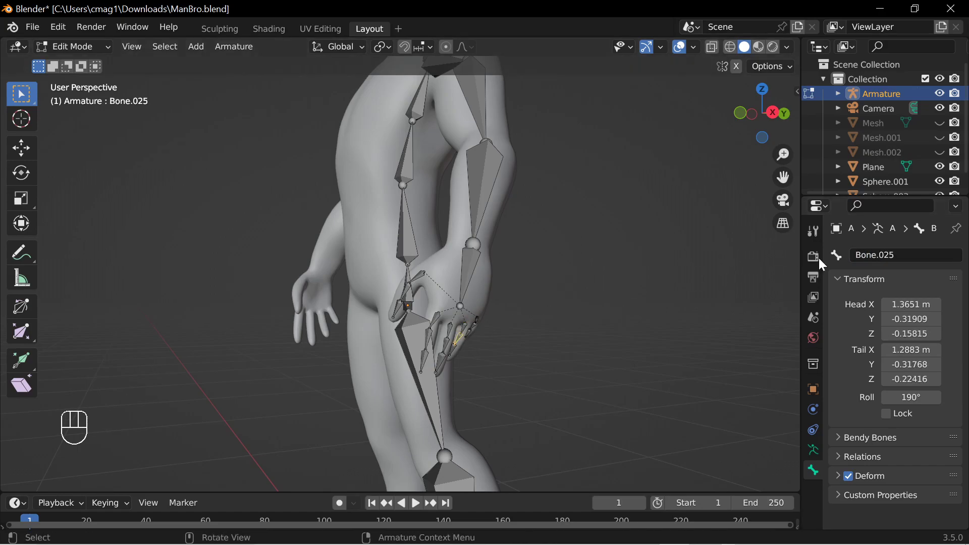
left_click(875, 255)
type("Ring2.L")
key("Return")
Rename the tip bone of the ring finger as Ring3.L.
left_click(463, 345)
left_click(874, 255)
type("Ring3.L")
key("Return")
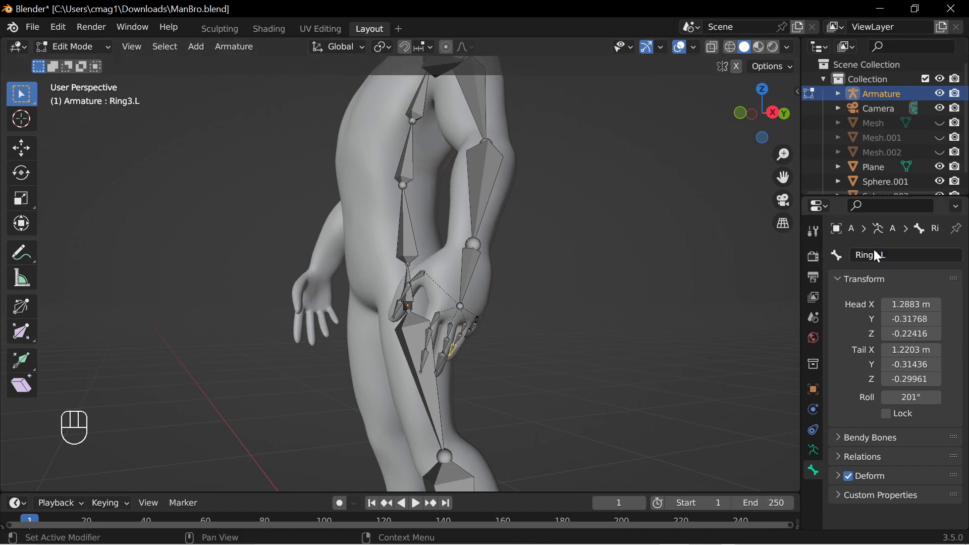
Rename the base bone of the little finger as Pinky1.L.
middle_click_drag(534, 338, 471, 346)
left_click(422, 311)
left_click(458, 370)
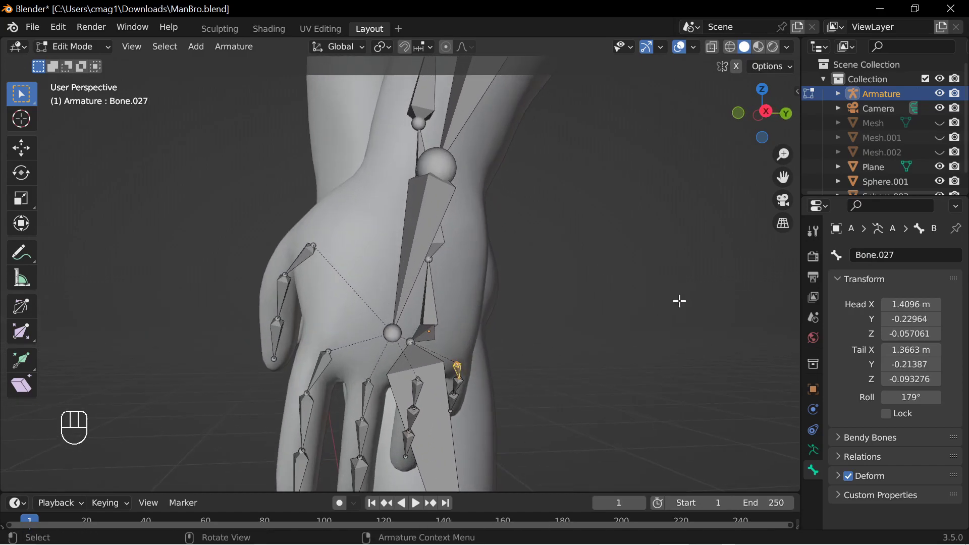
left_click(874, 255)
type("Pinky1.L")
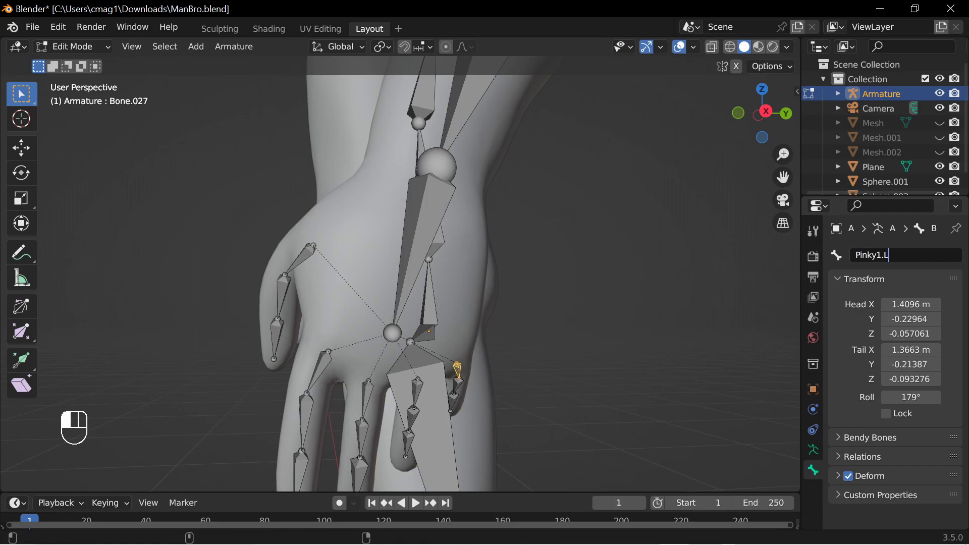
key("Return")
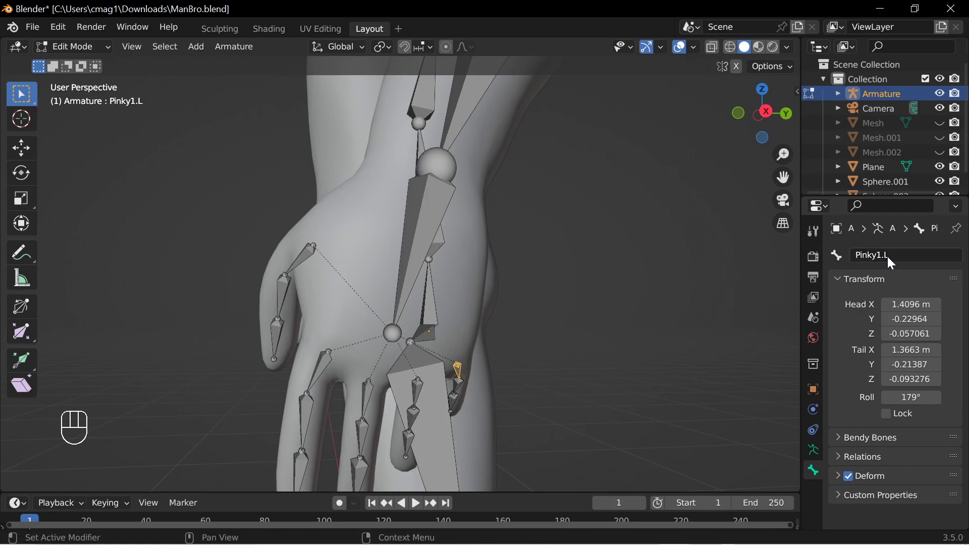
Rename the middle bone of the little finger as Pinky2.L.
left_click(458, 381)
left_click(876, 255)
type("Pinky2.L")
key("Return")
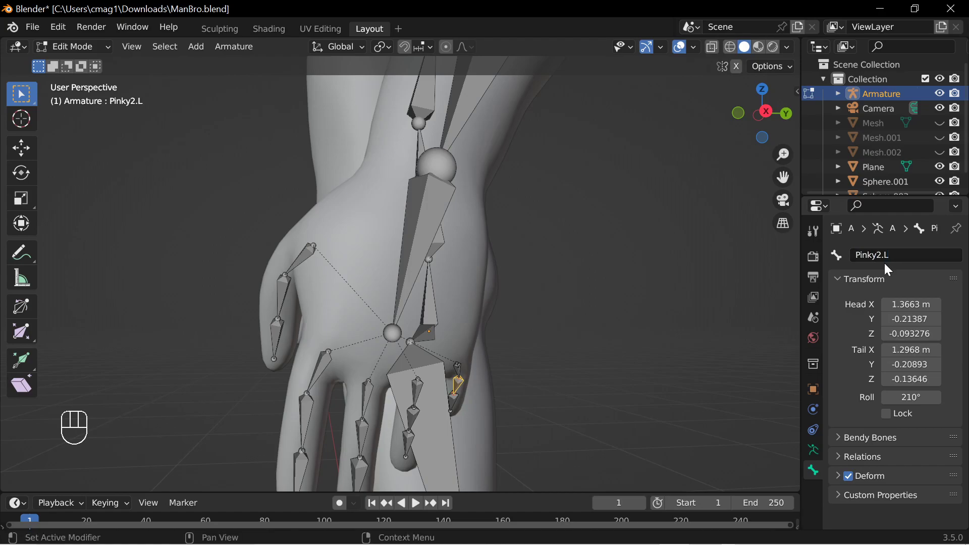
Rename the tip bone of the little finger as Pinky3.L.
middle_click_drag(513, 377, 507, 346)
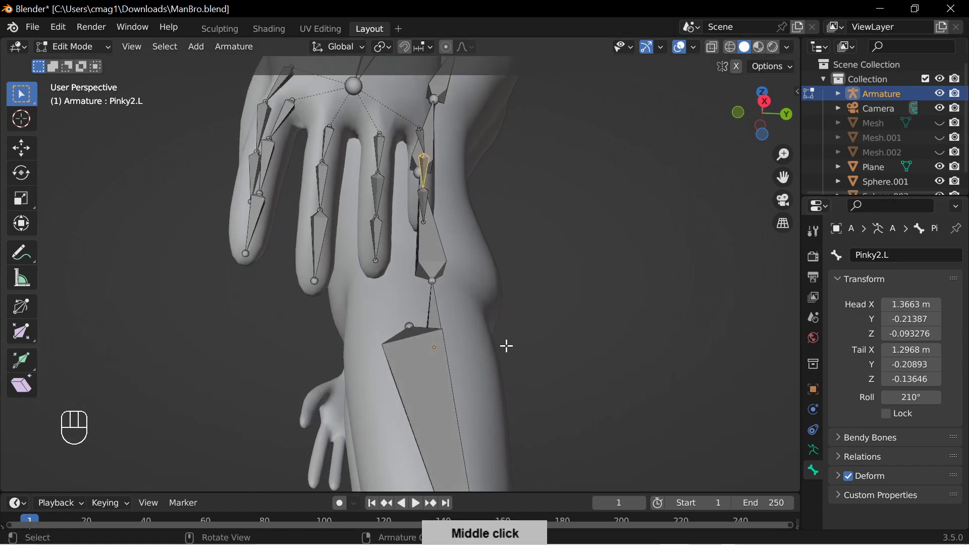
left_click(425, 205)
left_click(889, 255)
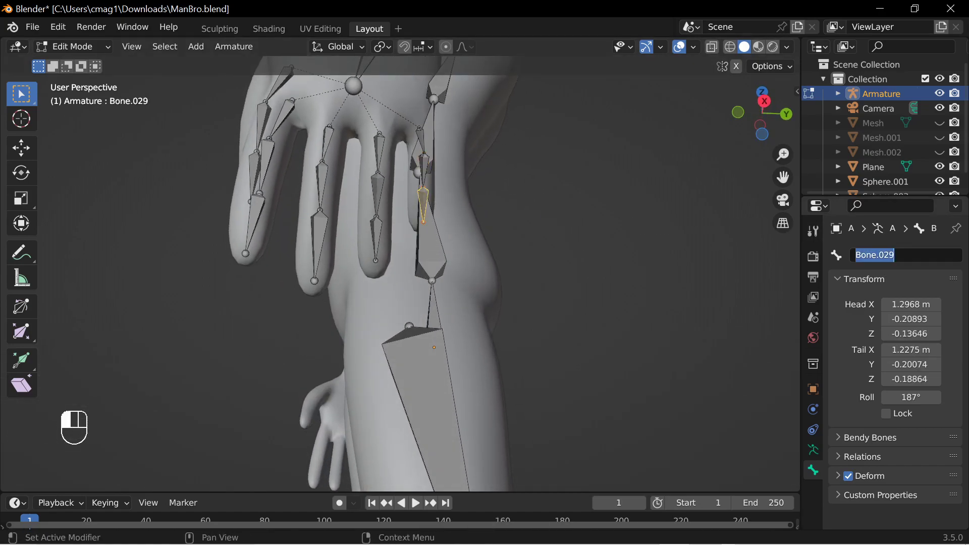
type(".L")
key("Return")
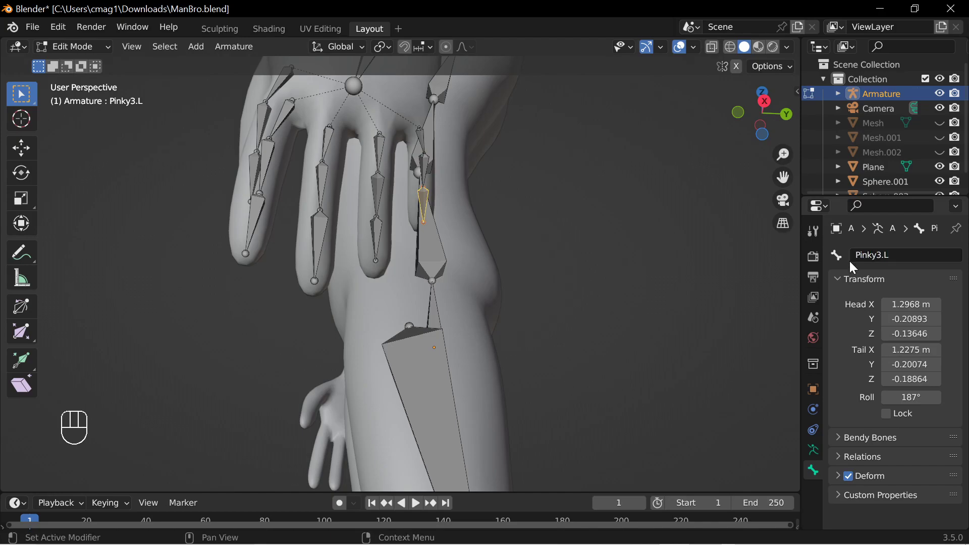
Symmetrize all .L bones of the clavicle, arm, hand, hip and leg onto the opposite side of the body.
middle_click_drag(541, 279, 509, 286)
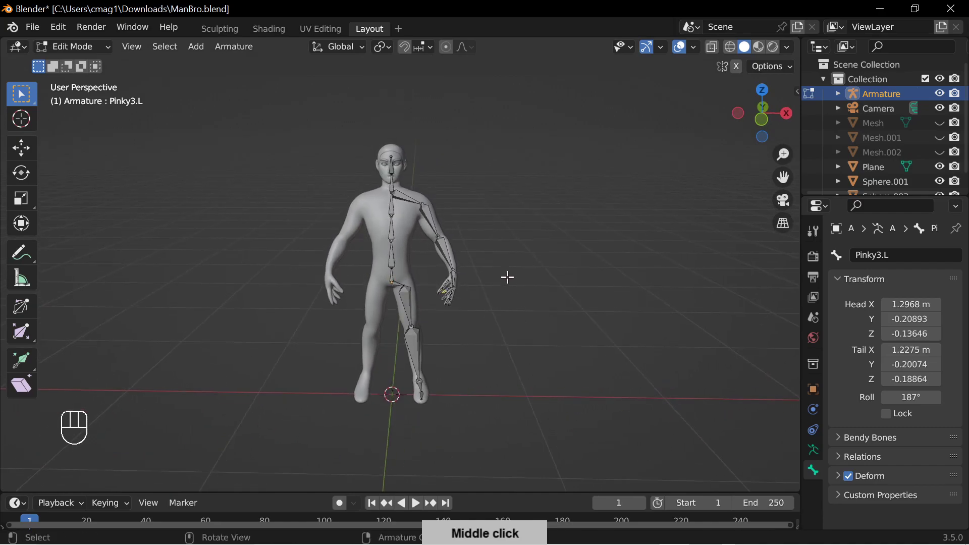
key("KP_1")
left_click_drag(561, 156, 397, 439)
left_click(395, 284, "shift")
left_click(409, 201, "shift")
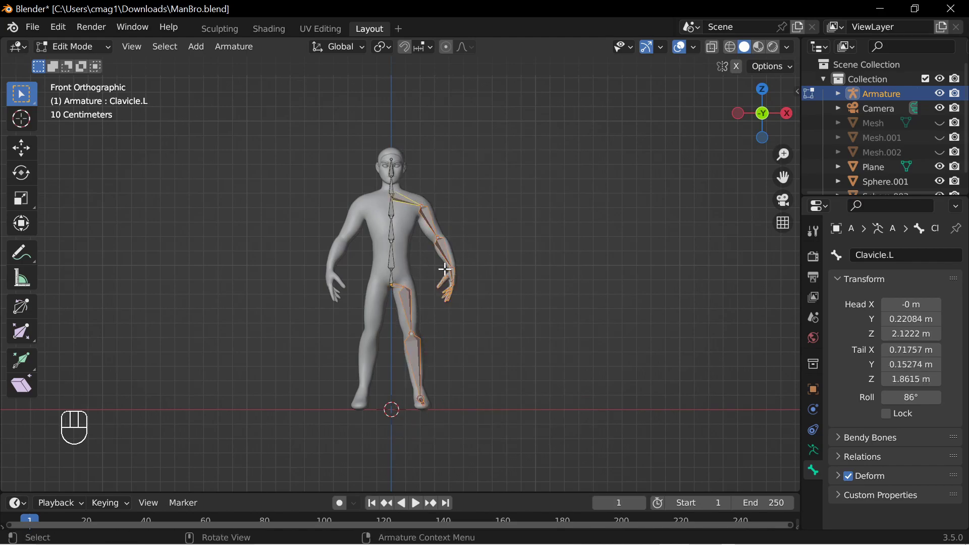
right_click(430, 223)
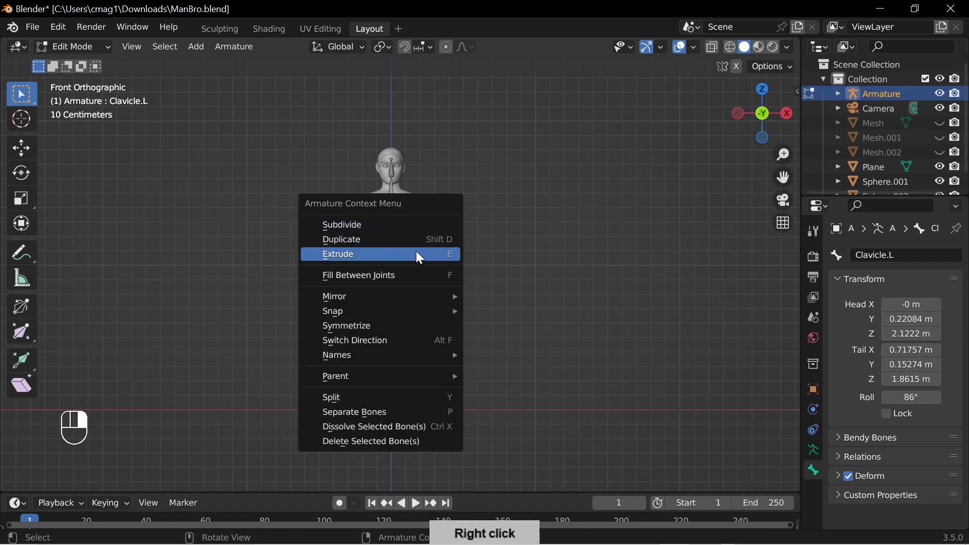
left_click(378, 335)
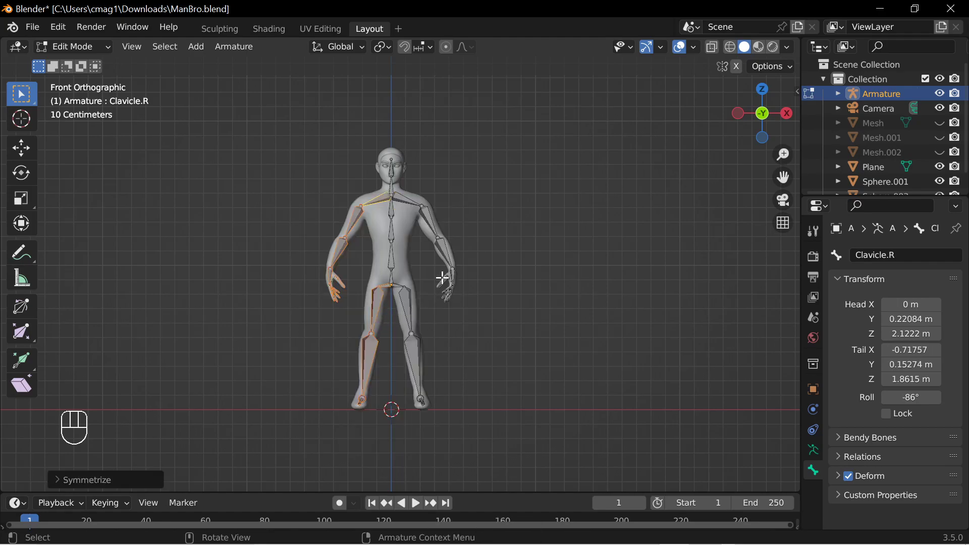
Set Pelvis as the parent of the Hip.L bone in its relations.
middle_click_drag(386, 378, 566, 318)
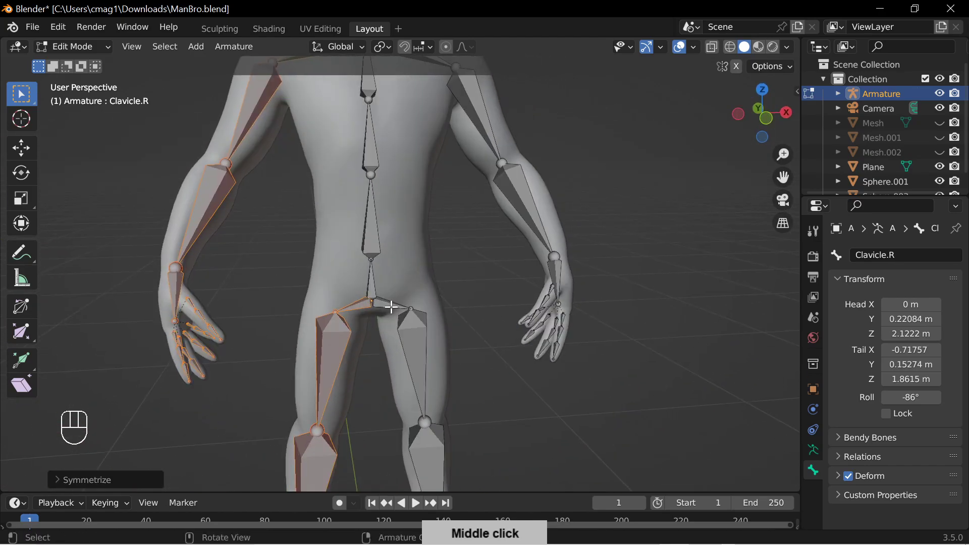
left_click(392, 306)
left_click(814, 452)
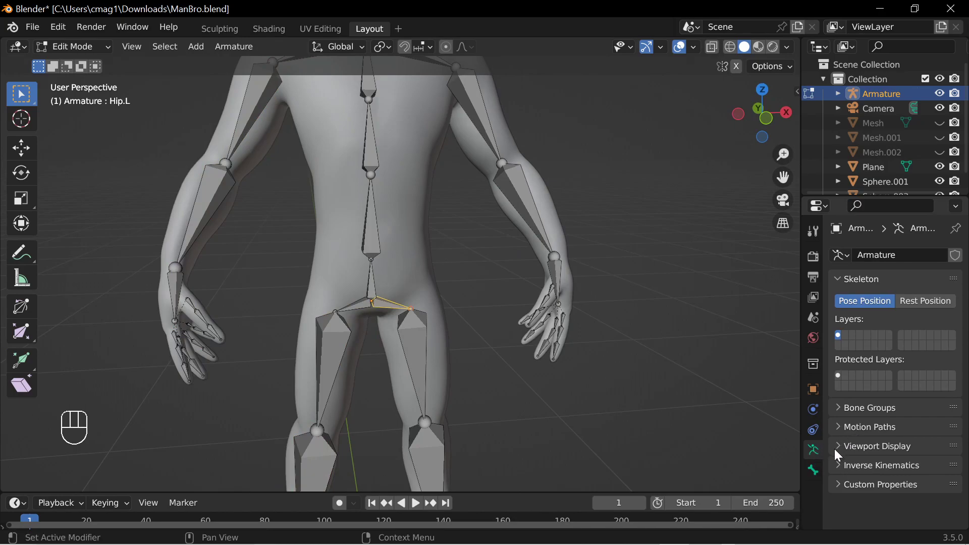
left_click(814, 471)
left_click(864, 457)
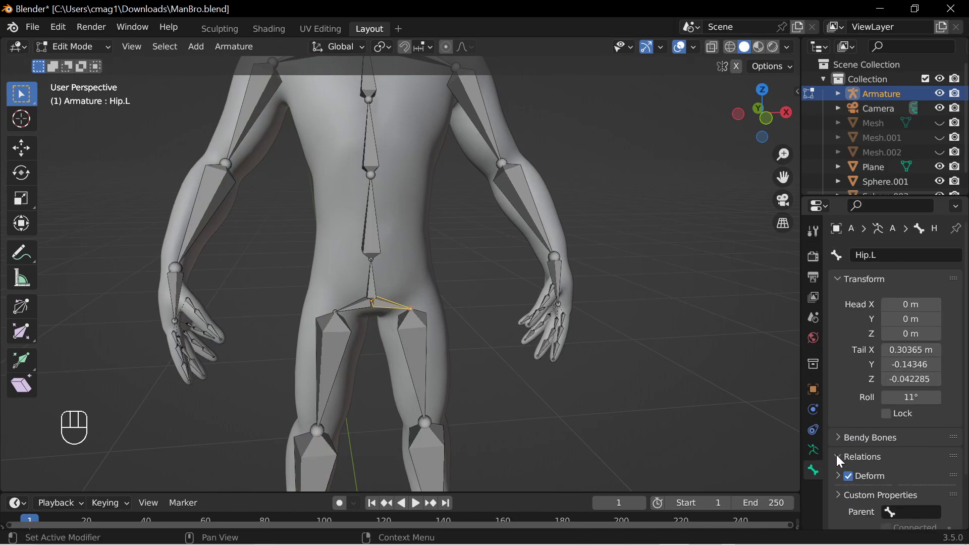
middle_click_drag(788, 409, 743, 399)
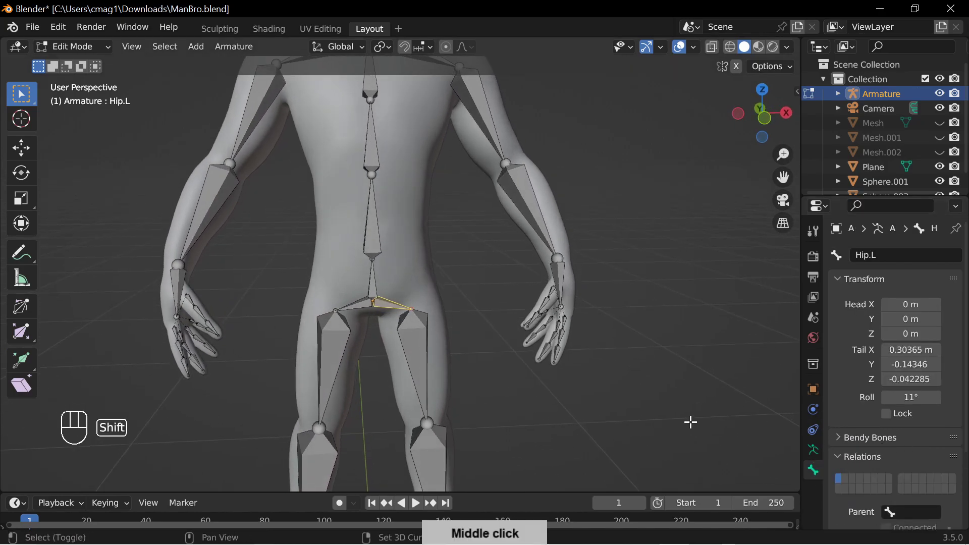
middle_click_drag(690, 422, 688, 357, "shift")
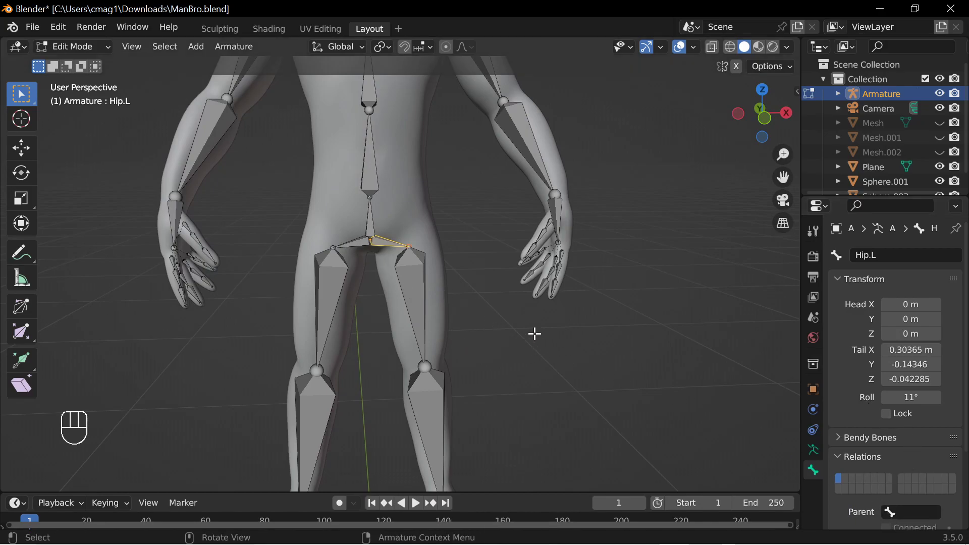
left_click(909, 520)
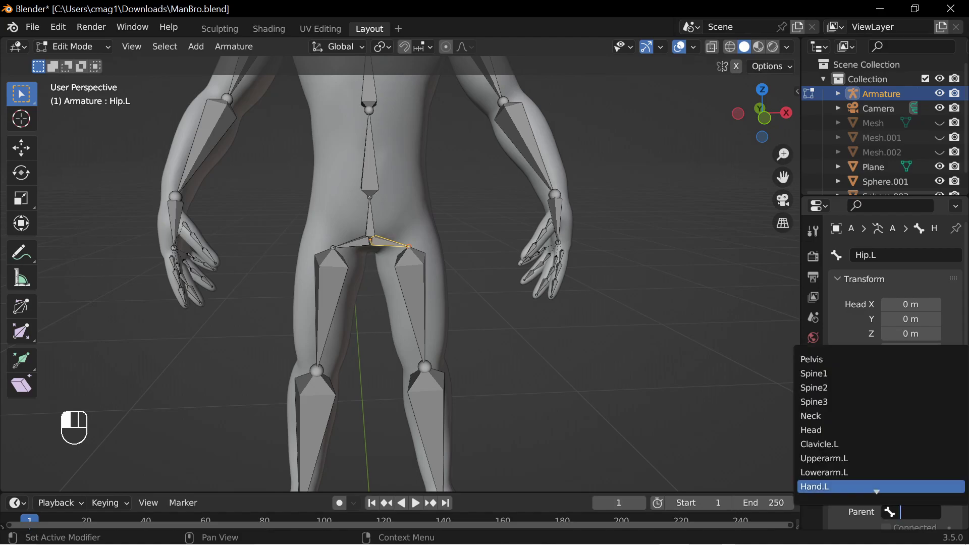
left_click(825, 359)
Set Pelvis as the parent of the Hip.R bone.
left_click(360, 243)
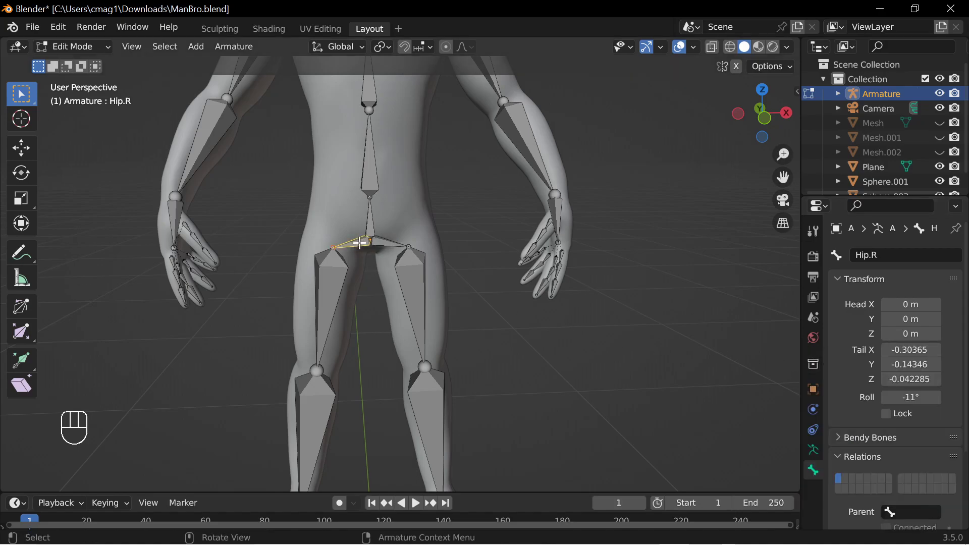
left_click(912, 513)
left_click(825, 359)
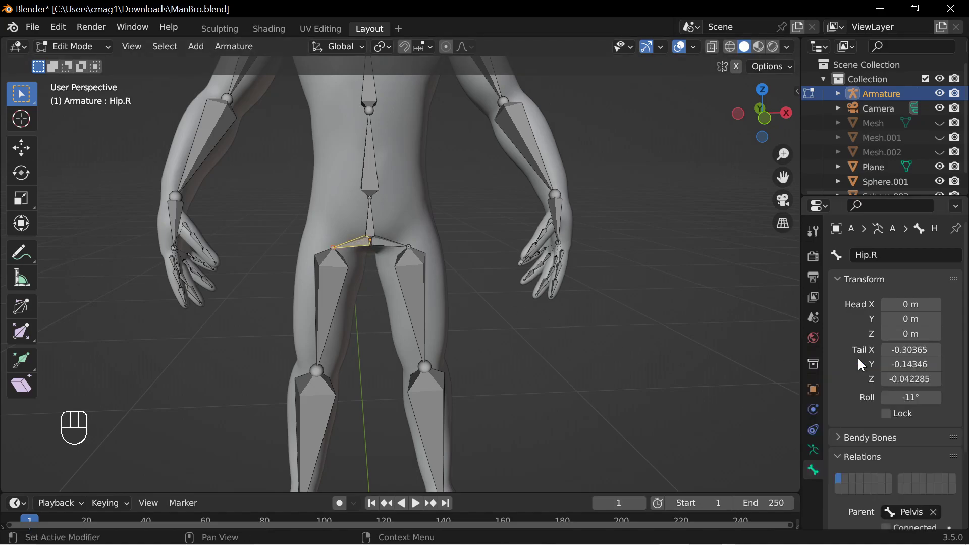
Check the parent relations of both legs' bones, the pelvis, the spine and the left arm bones.
left_click(419, 314)
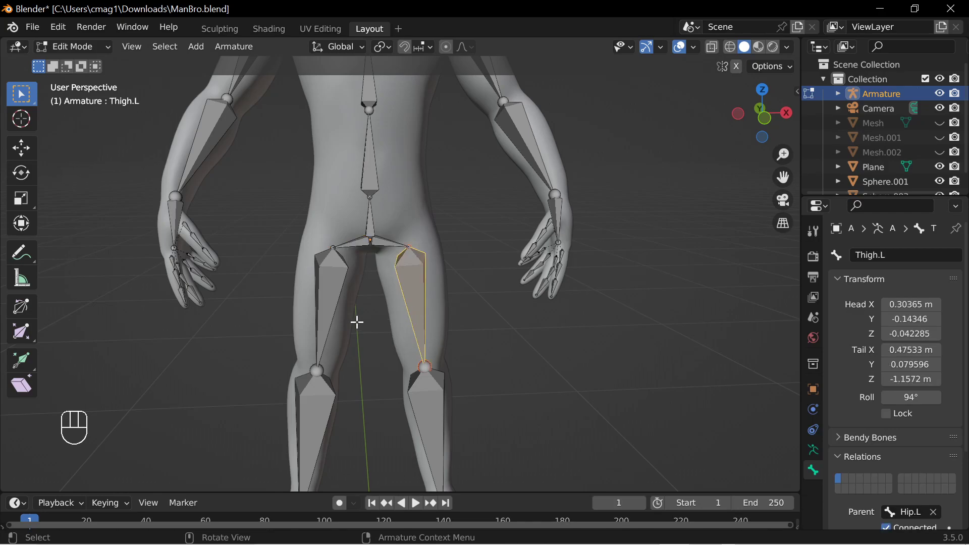
left_click(316, 314)
left_click(427, 419)
left_click(312, 423)
left_click(371, 228)
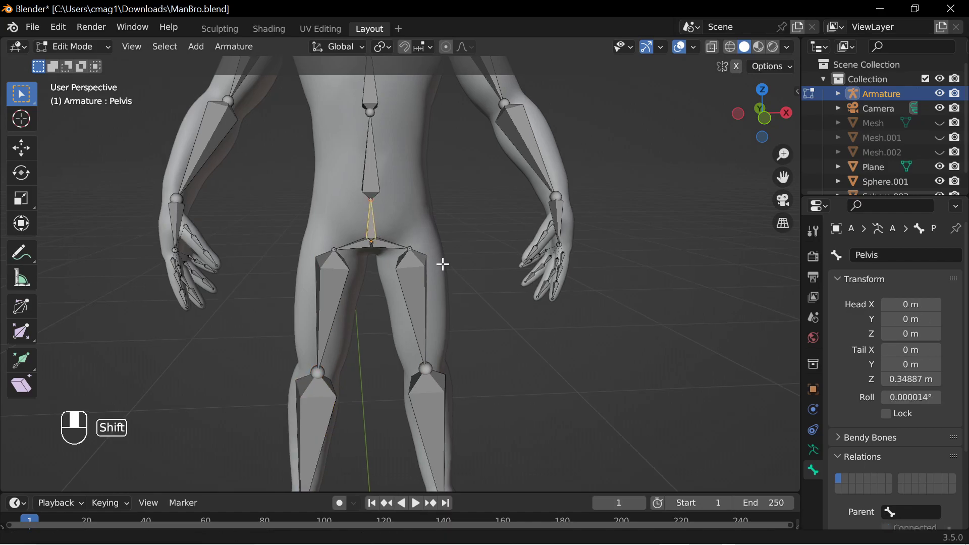
middle_click_drag(442, 260, 443, 350, "shift")
left_click(379, 276)
left_click(368, 182)
left_click(372, 124)
left_click(489, 143)
left_click(533, 242)
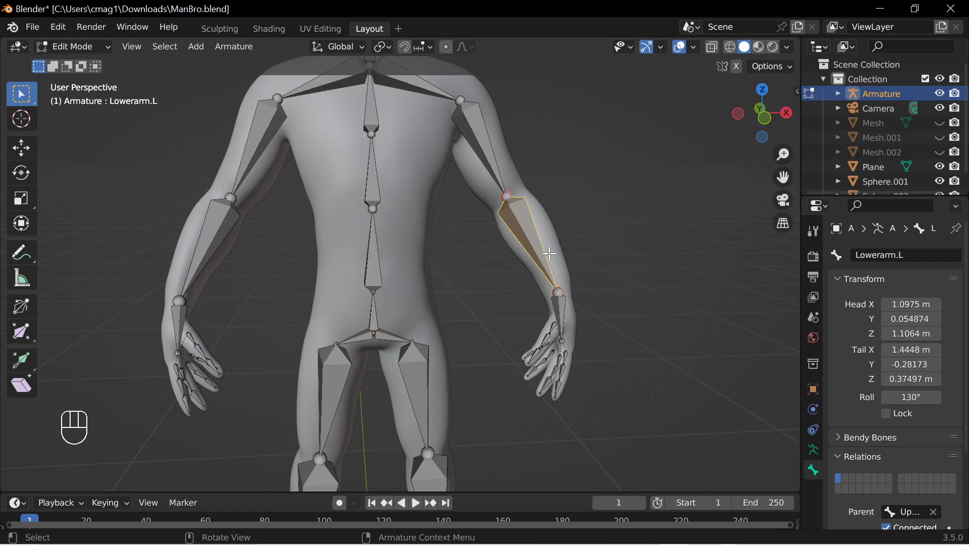
Check the parent relations of the left hand bone and several of its finger bones.
middle_click_drag(382, 397, 380, 323, "shift")
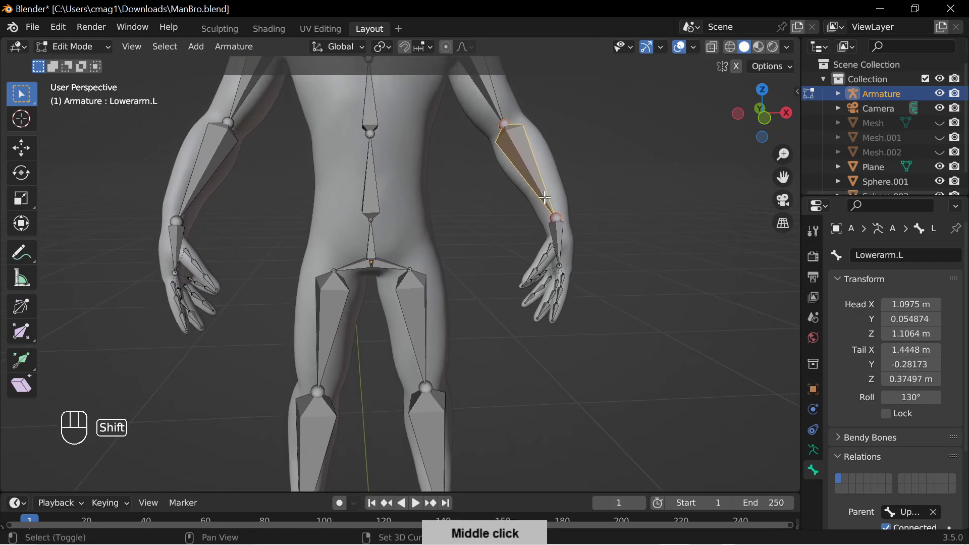
left_click(558, 233)
left_click_drag(591, 287, 534, 336)
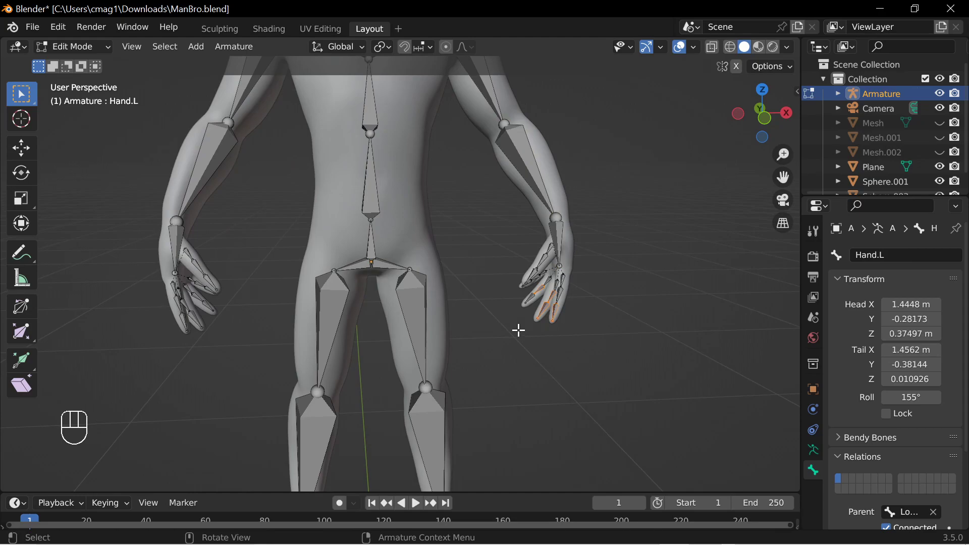
left_click(562, 299)
left_click(553, 313)
left_click(542, 309)
left_click(537, 291)
middle_click_drag(611, 264, 552, 273)
middle_click_drag(493, 185, 478, 346, "shift")
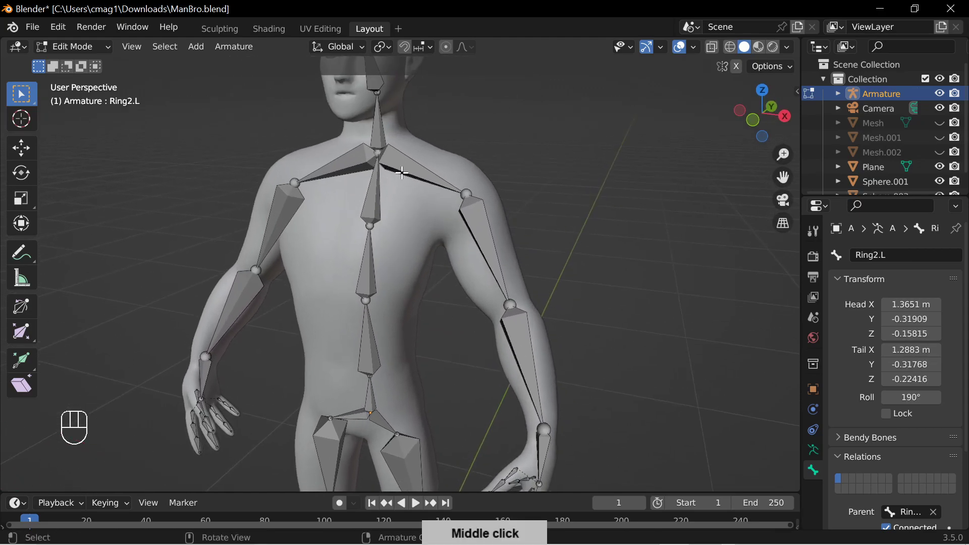
Check the bones around the neck and upper spine, and return the armature to Object Mode.
left_click(377, 132)
middle_click_drag(397, 175, 464, 258)
left_click(378, 172)
key("Tab")
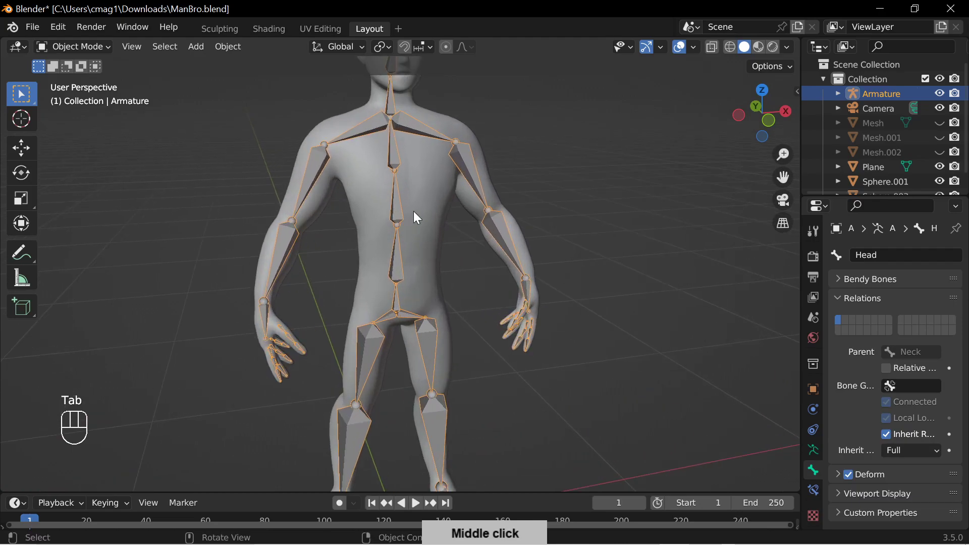
Parent the body mesh to the armature so that the bones deform it.
left_click(435, 197)
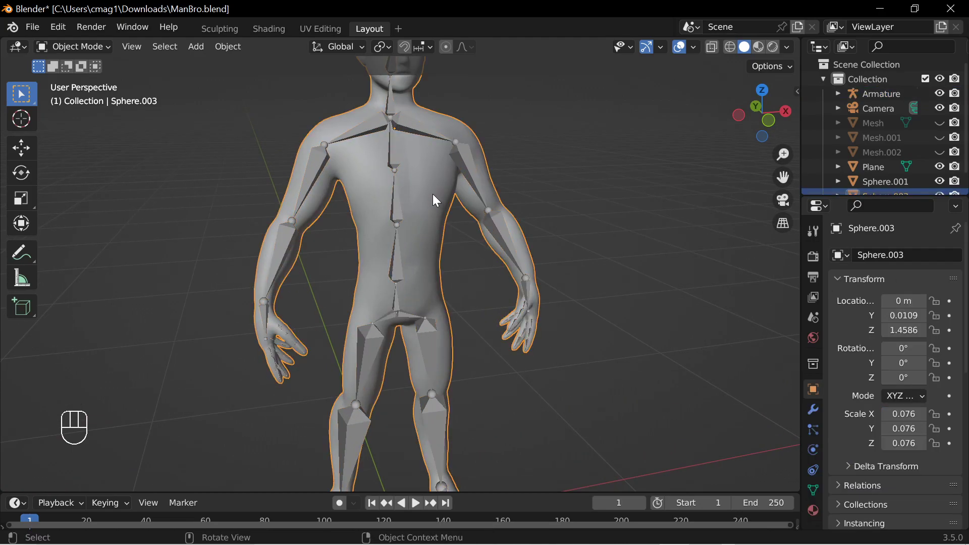
left_click(398, 211, "shift")
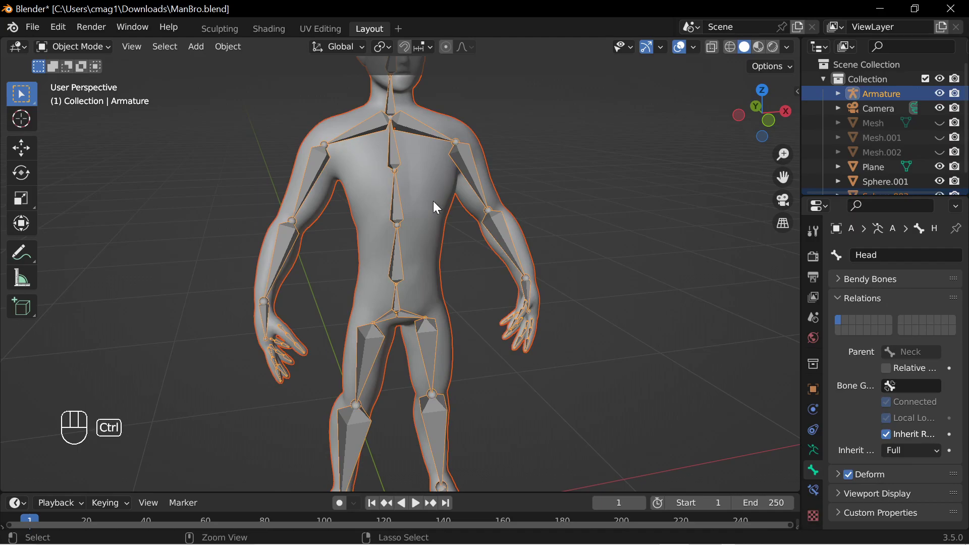
key("ctrl+p")
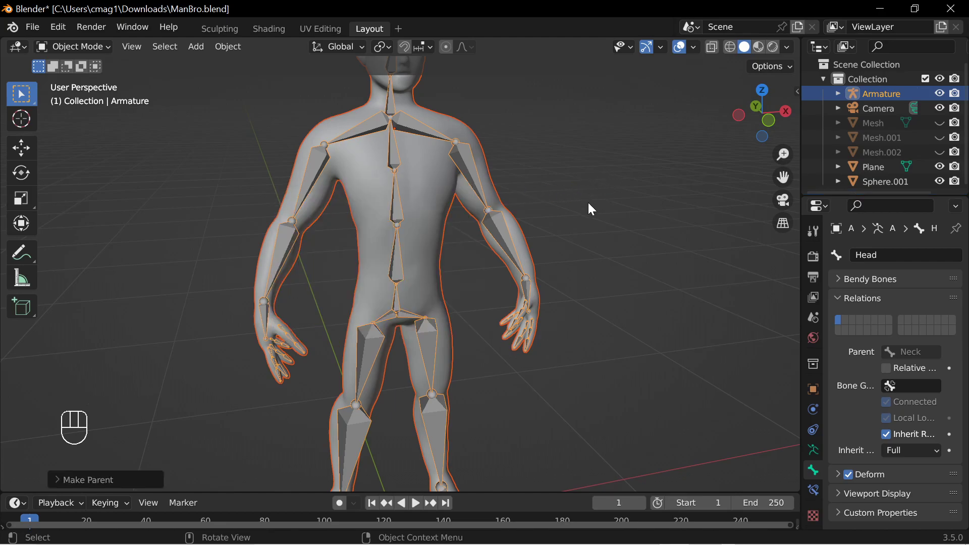
Put the armature in Pose Mode and test the deformation by moving Lowerarm.L, cancelling the move.
mouse_move(569, 321)
middle_mouse_down()
mouse_move(541, 336)
mouse_move(573, 306)
middle_mouse_up()
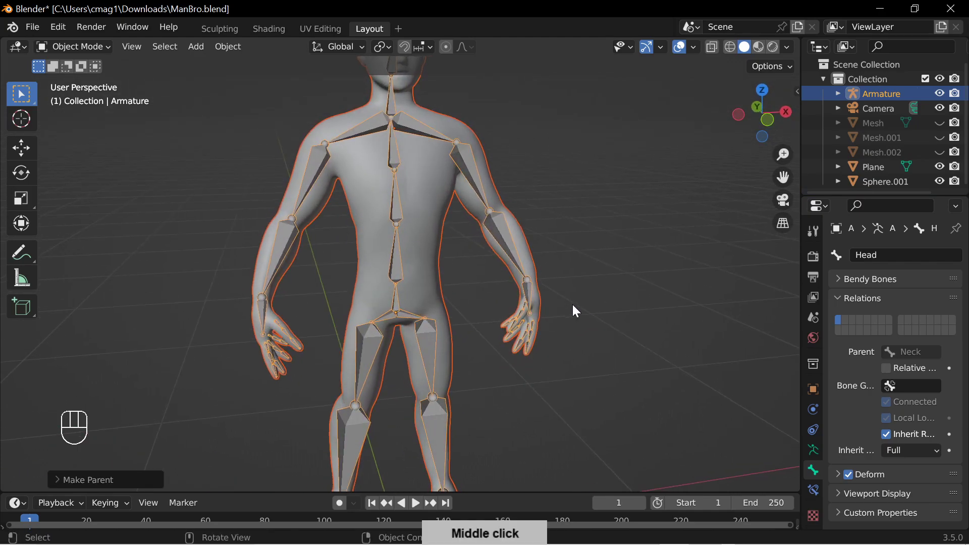
left_click(517, 259)
left_click(86, 47)
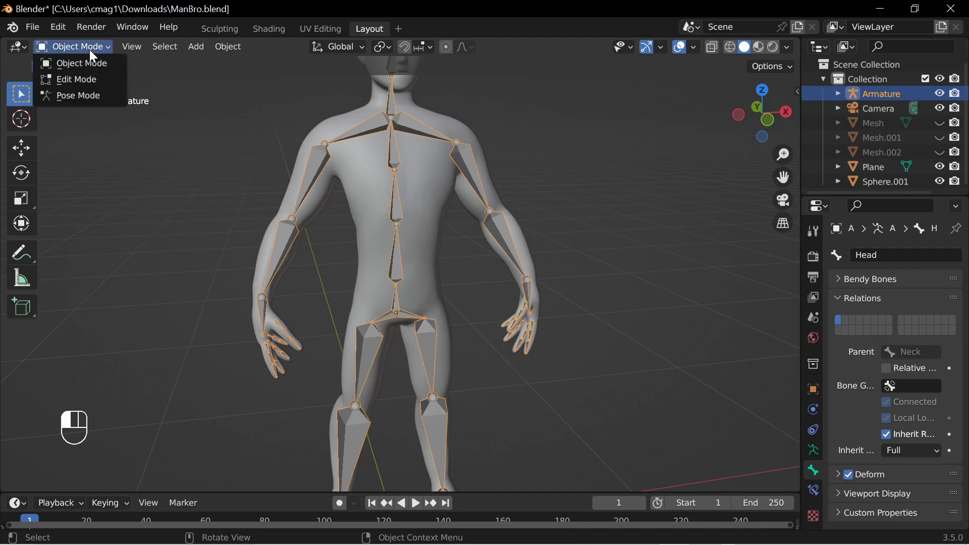
left_click(93, 95)
left_click(535, 272)
key("g")
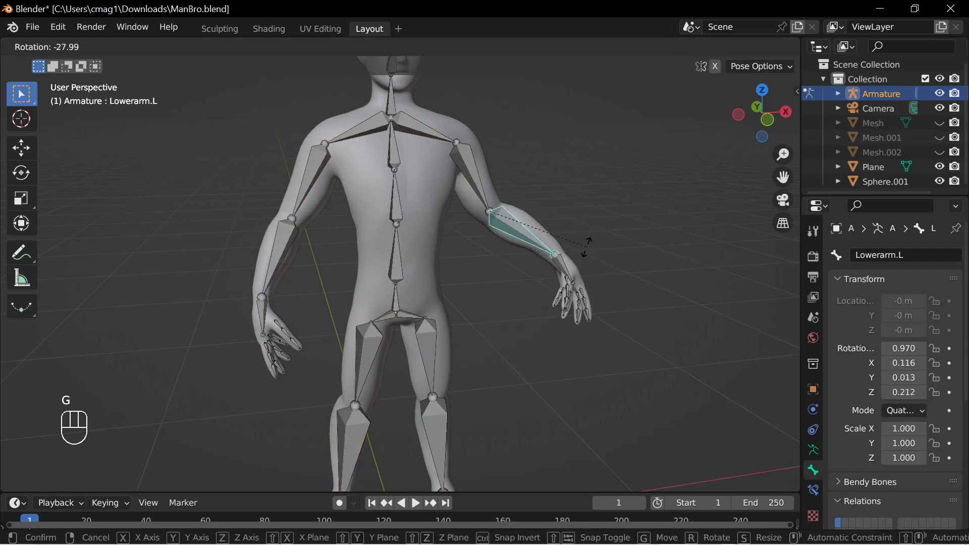
key("Escape")
Test the deformation of the left shoulder by moving Upperarm.L and Clavicle.L, cancelling each move.
left_click(479, 187)
key("g")
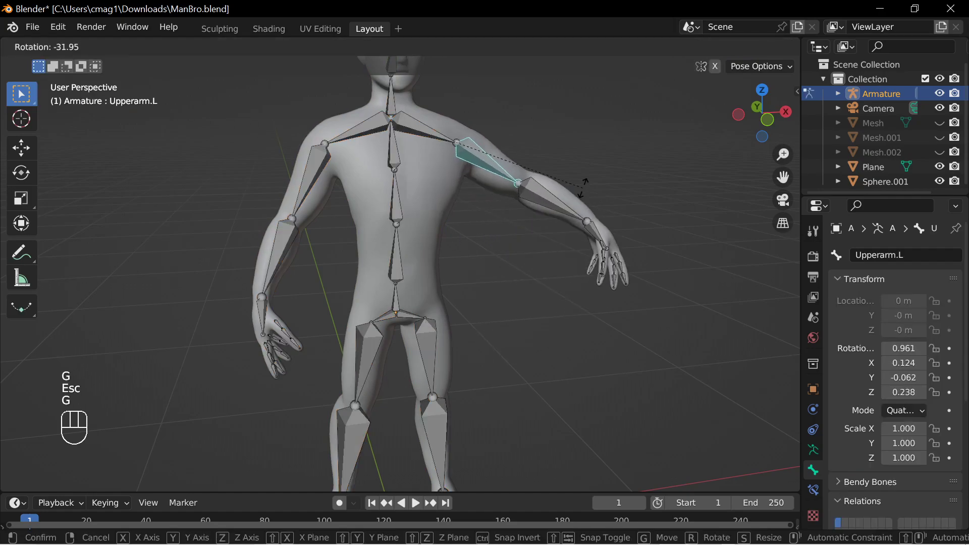
key("Escape")
left_click(448, 145)
key("g")
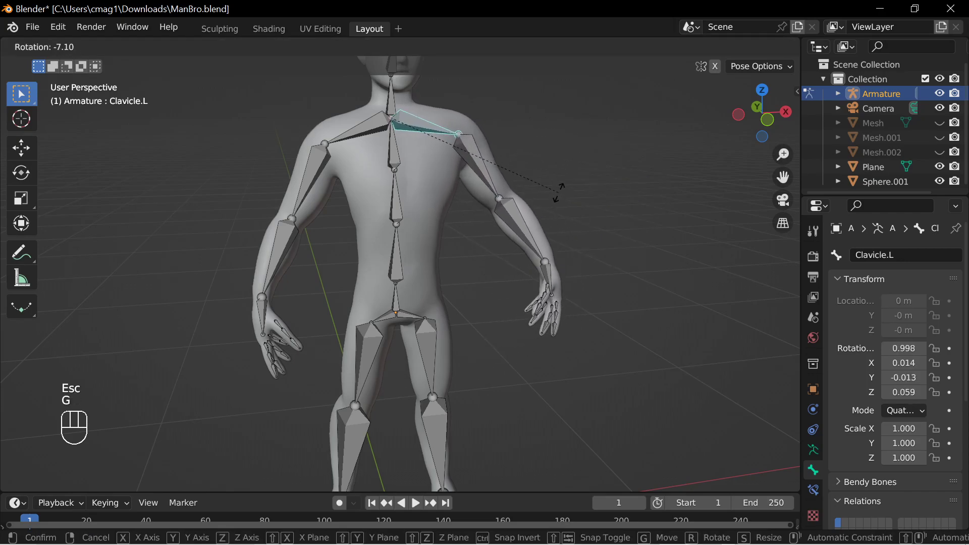
key("Escape")
In Edit Mode, enable X-axis mirroring and shift the shoulder joint at the end of Clavicle.L slightly outward and down.
middle_click_drag(540, 207, 540, 245)
key("Tab")
left_click(468, 148)
middle_click_drag(514, 201, 531, 203)
key("g")
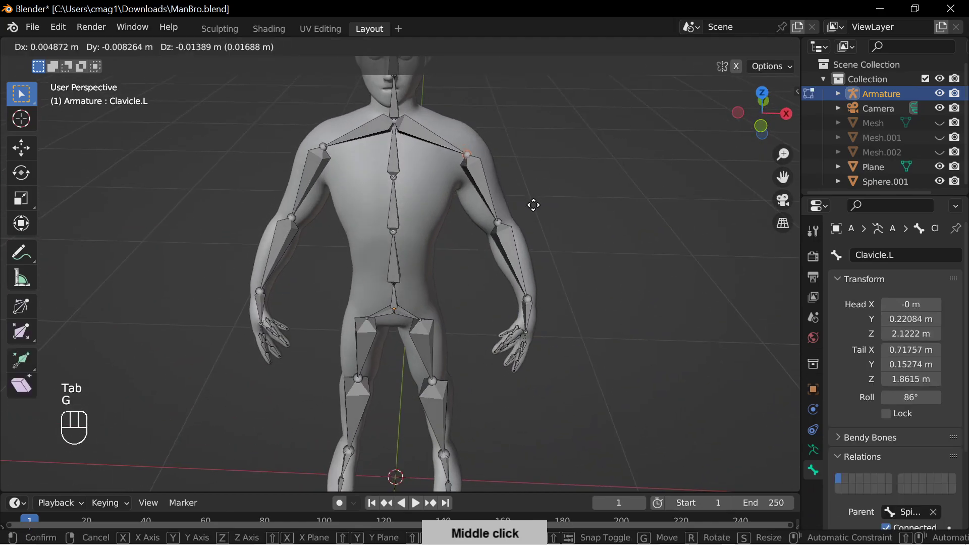
right_click(535, 198)
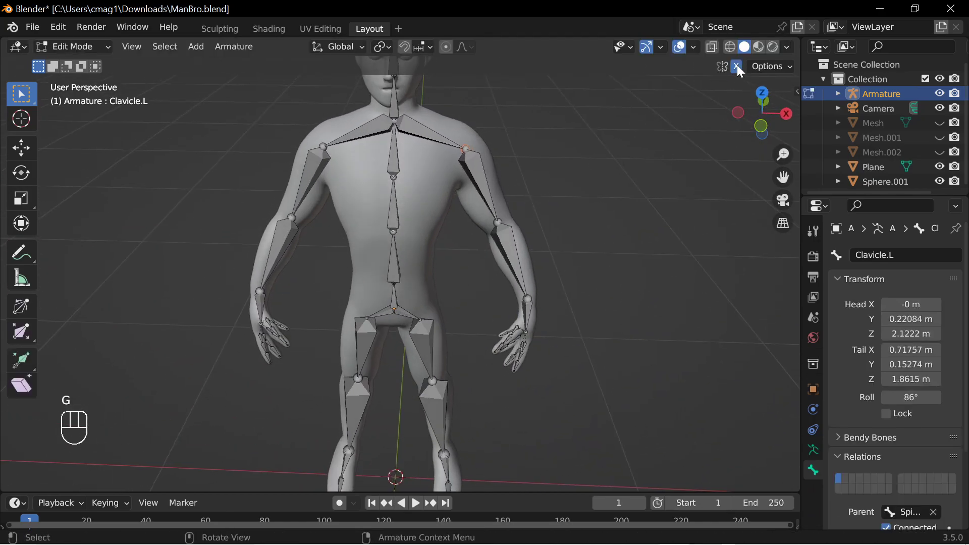
key("g")
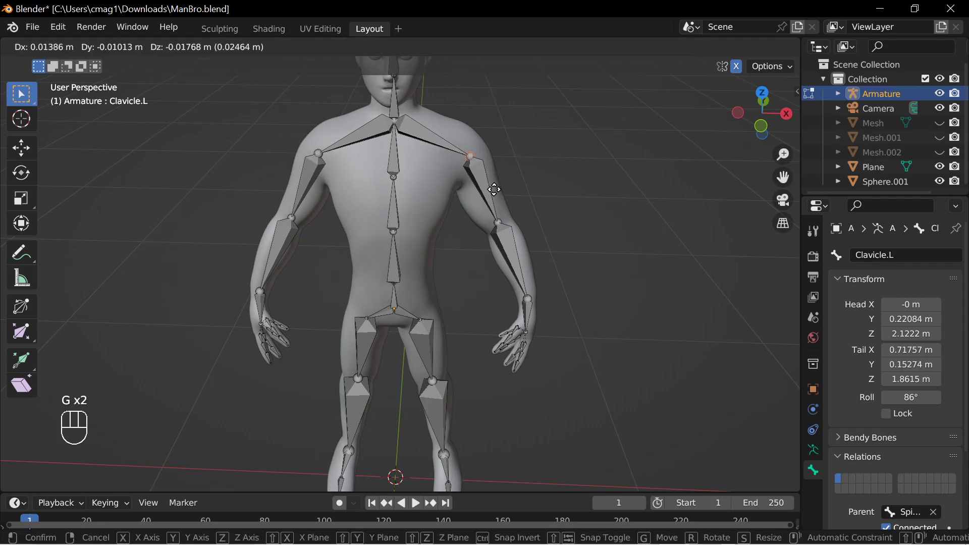
left_click(493, 197)
middle_click_drag(493, 197, 388, 218)
left_click(411, 122)
left_click(413, 116)
left_click(410, 119)
left_click(409, 120)
left_click(411, 117)
left_click(412, 116)
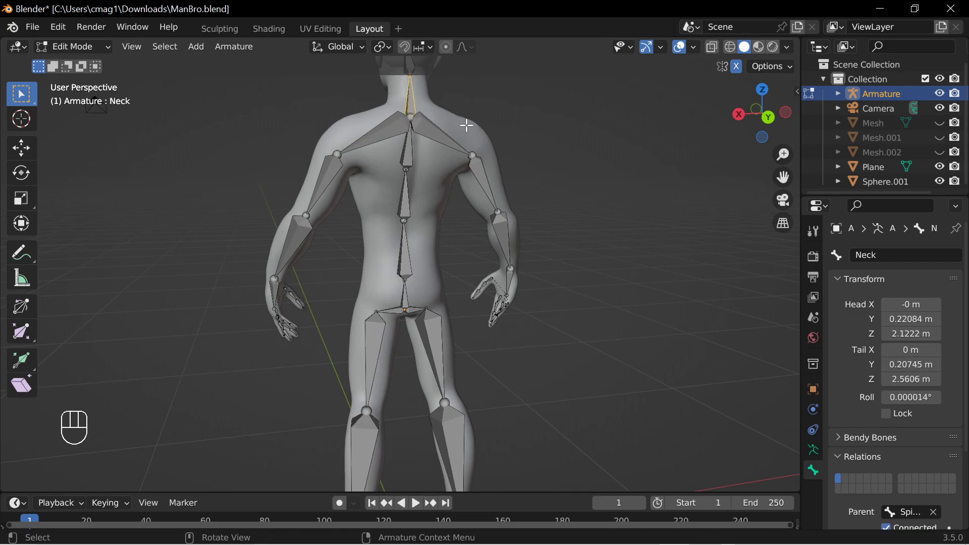
left_click(409, 119)
left_click(410, 116)
key("g")
right_click(488, 137)
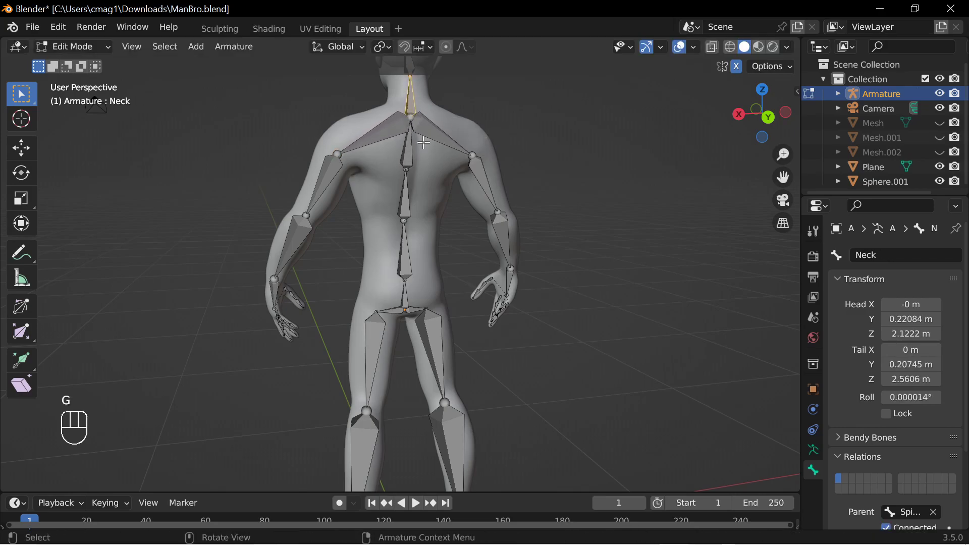
Lower the clavicles' shared inner joint along global Z, bringing the head of Clavicle.R to a Z of about 1.9369 m.
left_click(413, 116)
key("g")
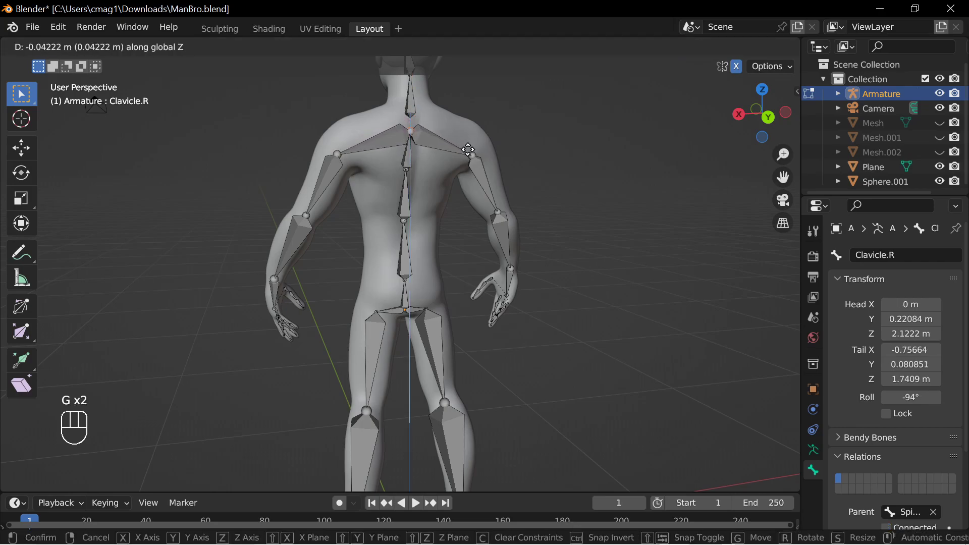
left_click(468, 153)
Fine-tune the position of the clavicles' shared inner joint below the neck bone, and return the armature to Object Mode.
middle_click_drag(468, 162, 405, 114)
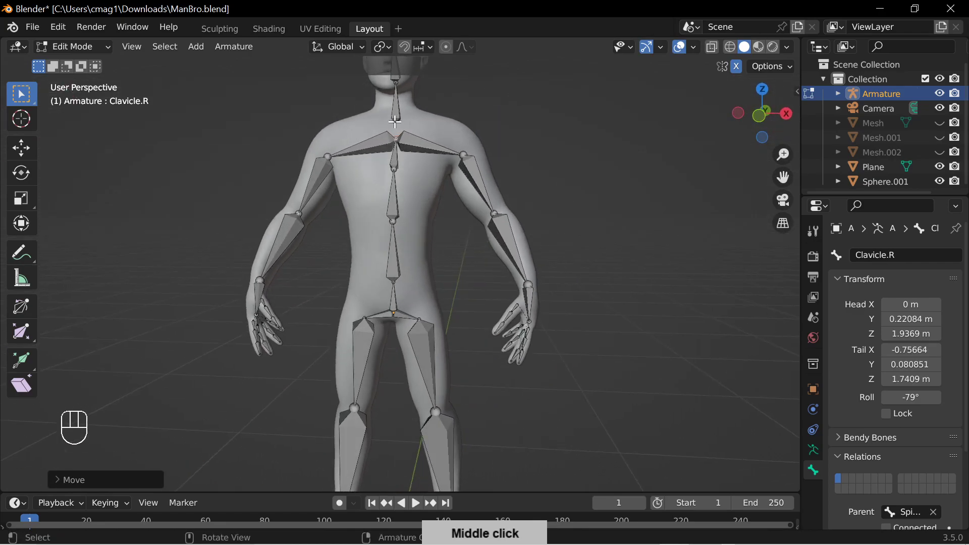
left_click(396, 122)
middle_click_drag(400, 125, 489, 267, "ctrl")
left_click(415, 230)
left_click(420, 227)
key("g")
key("z")
left_click(461, 217)
key("Tab")
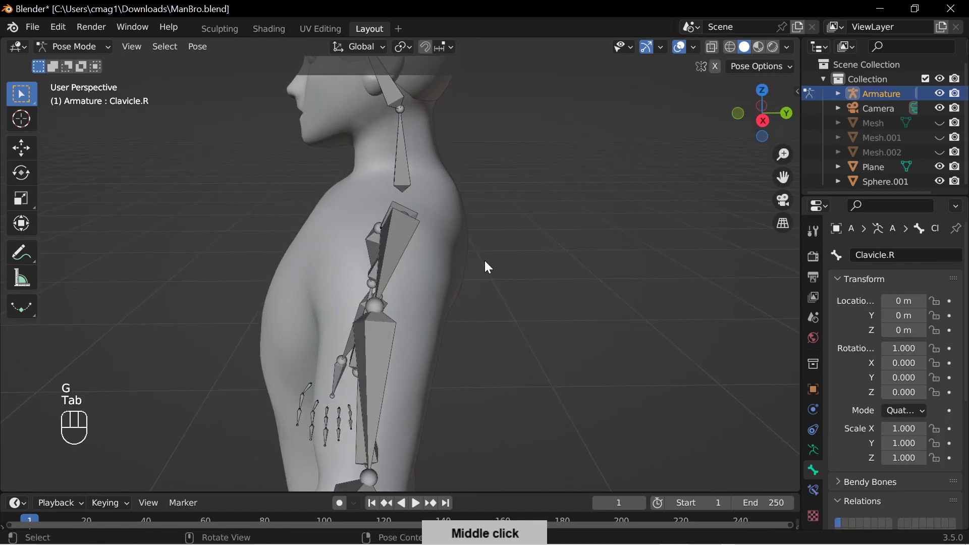
key("ctrl+Tab")
Remove all vertex groups and the Armature modifier from the body mesh Sphere.003.
left_click(429, 271)
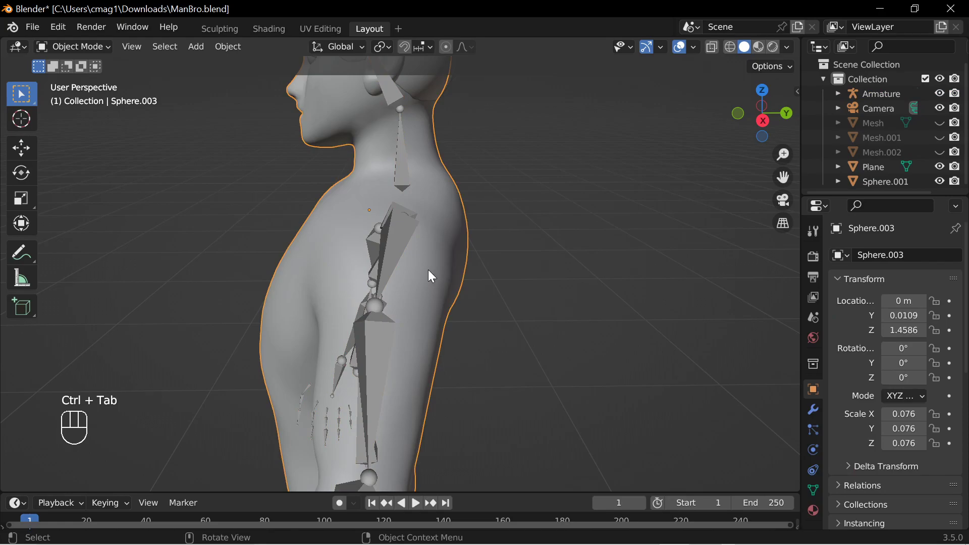
left_click(816, 486)
left_click(815, 476)
left_click(816, 483)
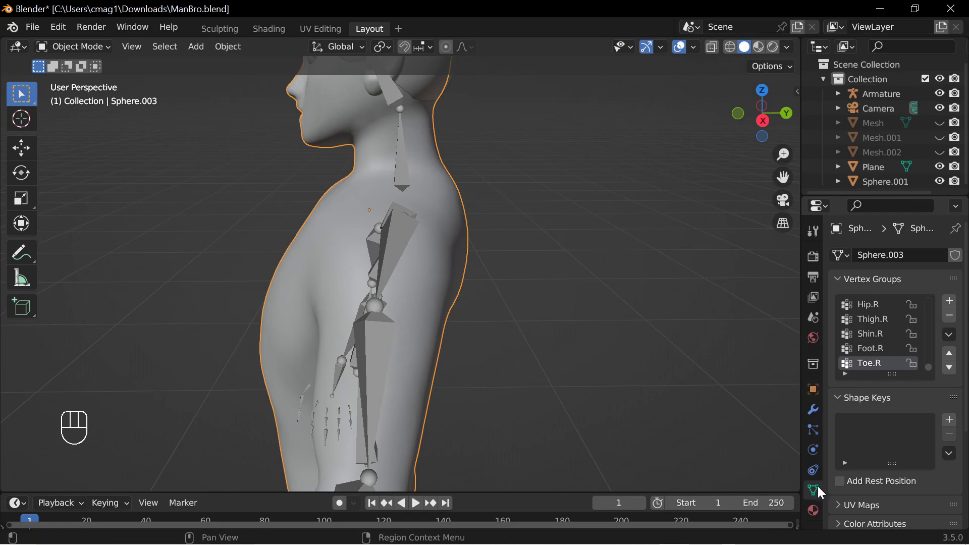
left_click(951, 317)
left_click(951, 318)
left_click(951, 317)
left_click(951, 317)
left_click(950, 317)
left_click(950, 317)
left_click(950, 317)
left_click(951, 317)
left_click(950, 317)
left_click(950, 317)
left_click(950, 317)
left_click(949, 317)
left_click(949, 317)
left_click(948, 317)
left_click(948, 317)
left_click(948, 316)
left_click(949, 317)
left_click(949, 316)
left_click(949, 316)
left_click(950, 317)
left_click(950, 316)
left_click(950, 316)
left_click(951, 317)
left_click(951, 317)
left_click(951, 317)
left_click(950, 316)
left_click(951, 317)
left_click(951, 317)
left_click(951, 317)
left_click(951, 317)
left_click(951, 317)
left_click(950, 316)
left_click(951, 317)
left_click(951, 316)
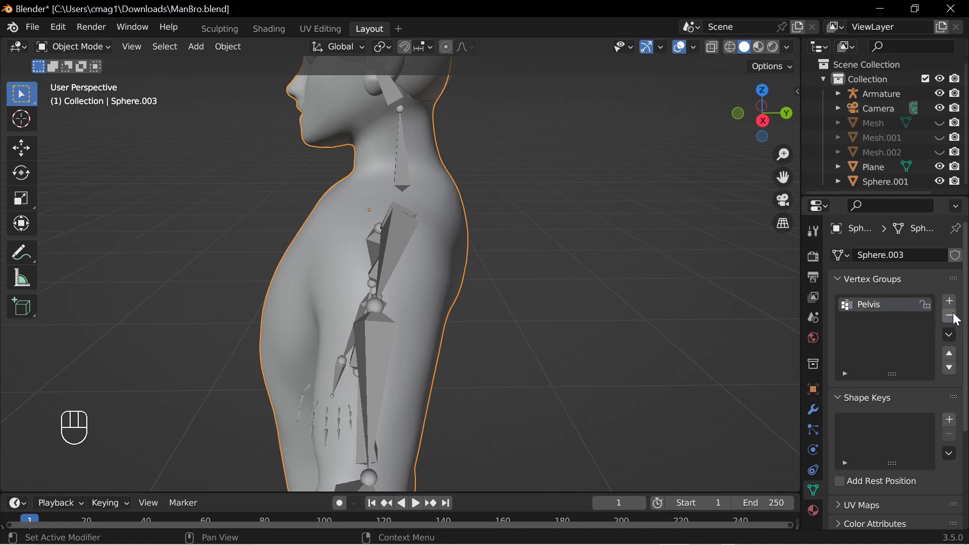
left_click(951, 316)
left_click(813, 410)
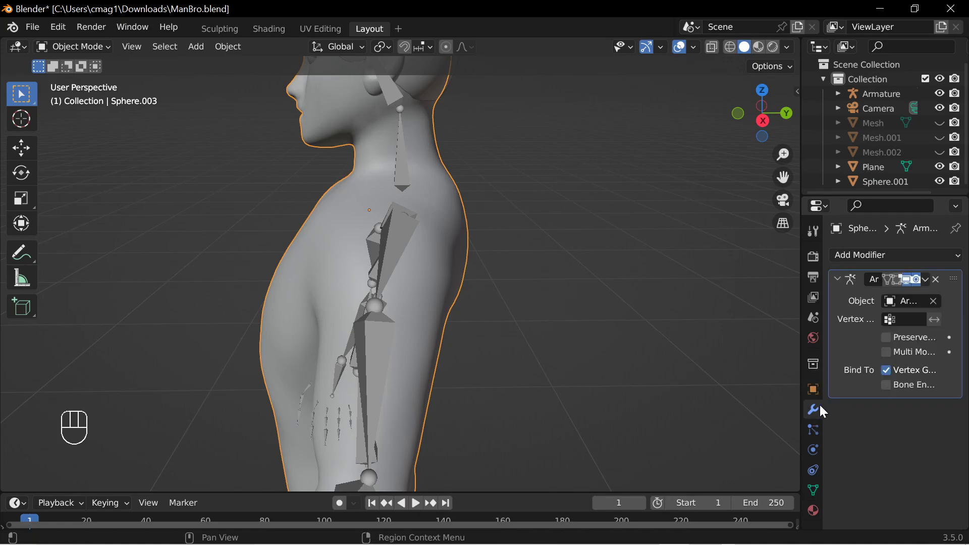
left_click(937, 279)
Put the armature in Pose Mode and move Upperarm.L to check whether the body mesh still follows, cancelling the move.
middle_click_drag(526, 364, 601, 362)
left_click(493, 364)
left_click(74, 46)
left_click(76, 95)
left_click(527, 364)
key("g")
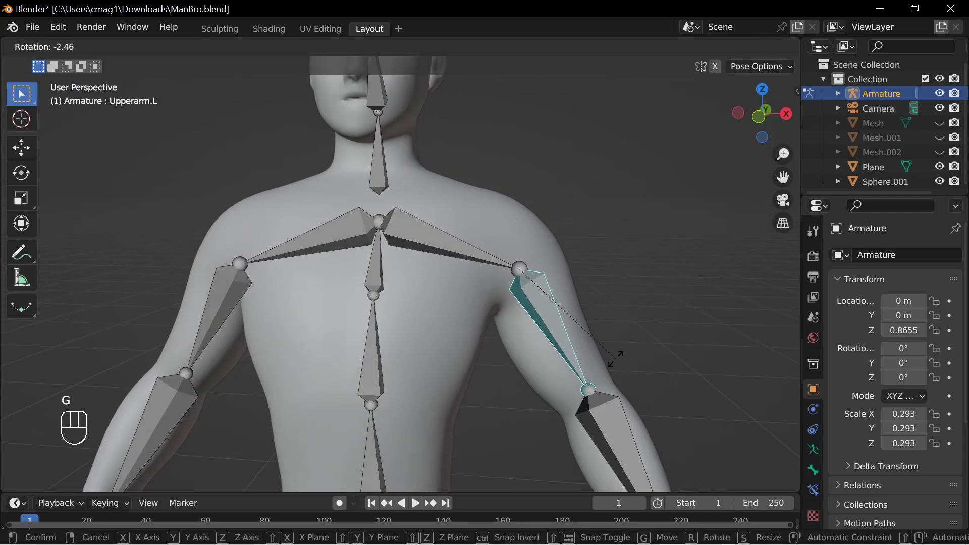
key("Escape")
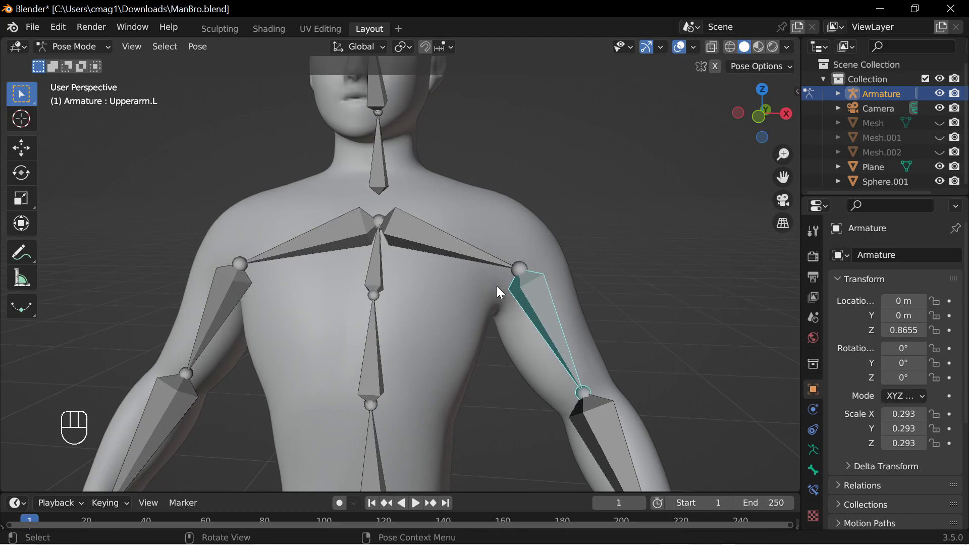
Return to Object Mode and parent the body mesh to the armature with automatic weights, keeping the armature as the active object.
left_click(73, 46)
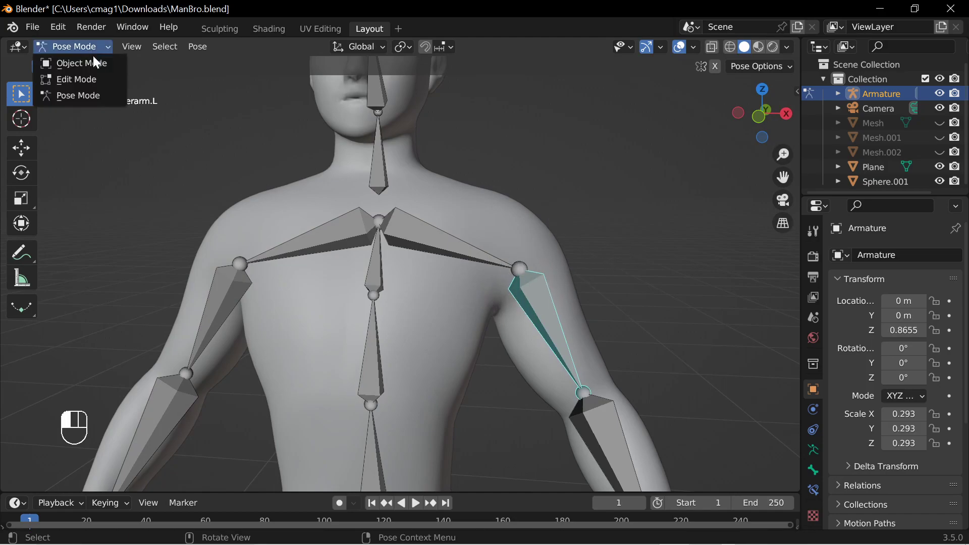
left_click(77, 61)
middle_click_drag(538, 307, 563, 314)
left_click(458, 313, "shift")
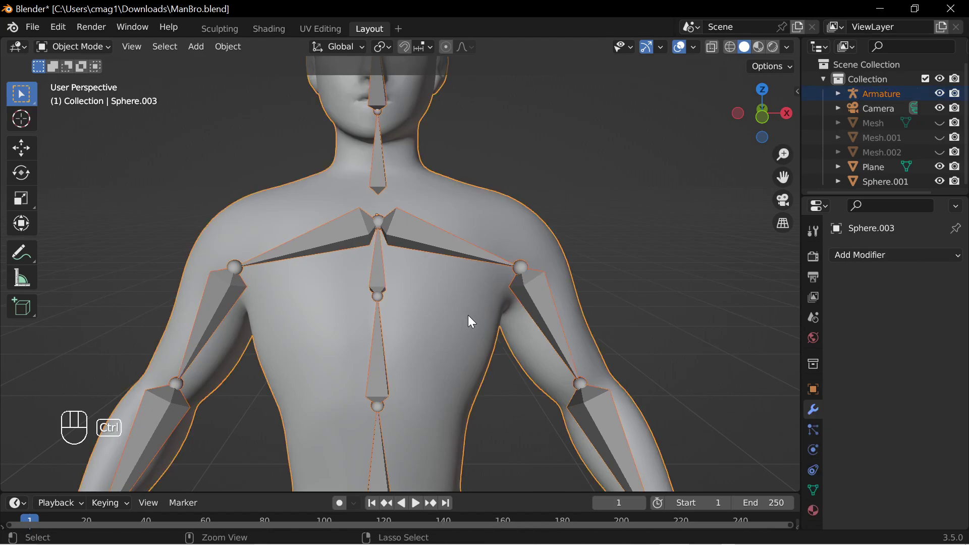
key("ctrl+p")
left_click(442, 327)
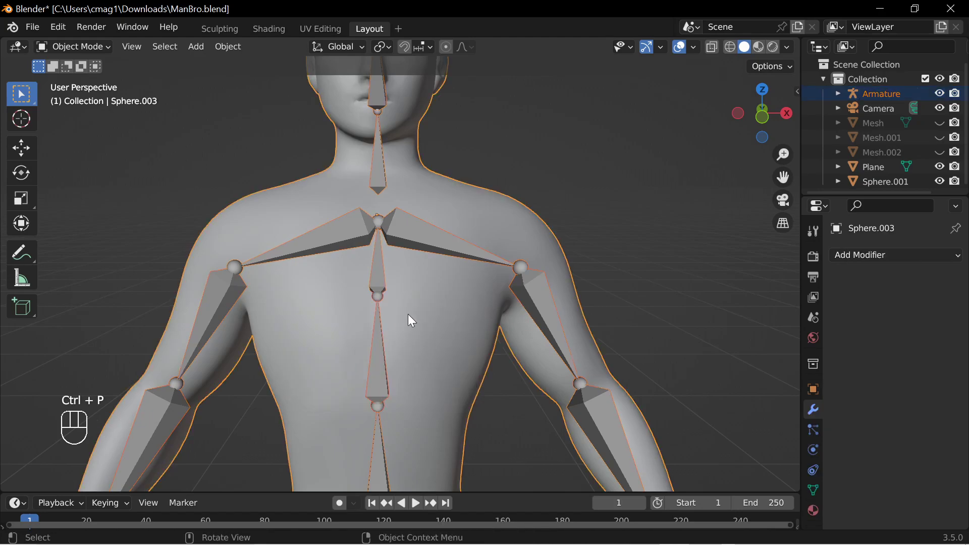
left_click(378, 354, "shift")
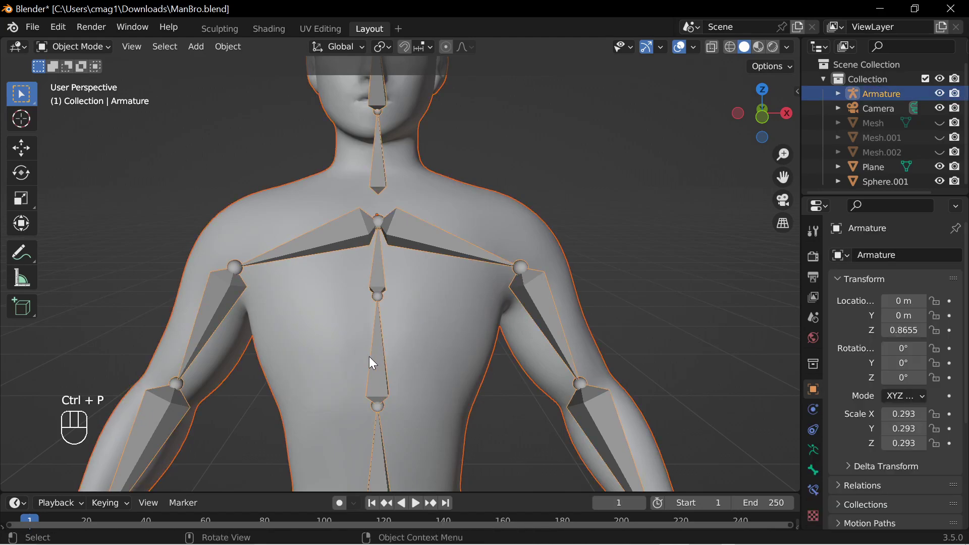
key("ctrl+p")
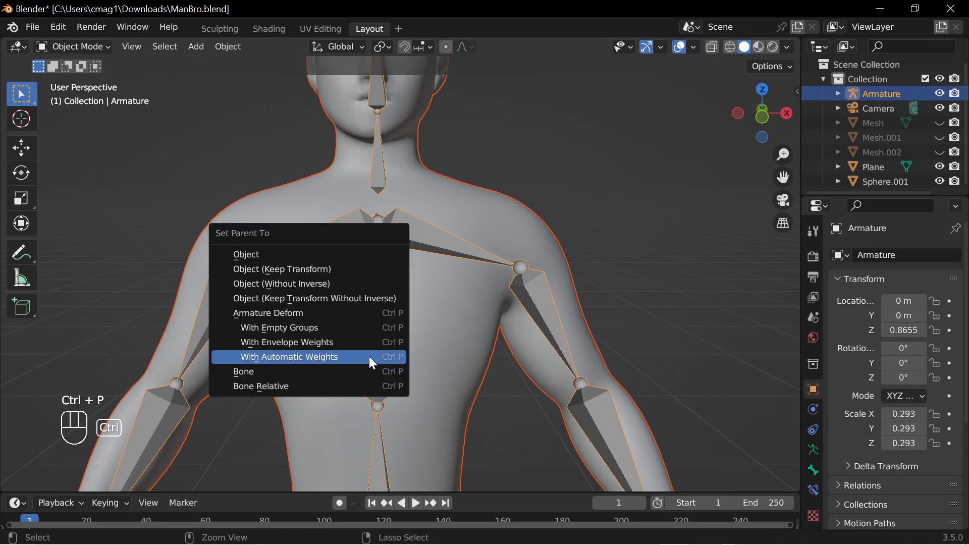
left_click(324, 356)
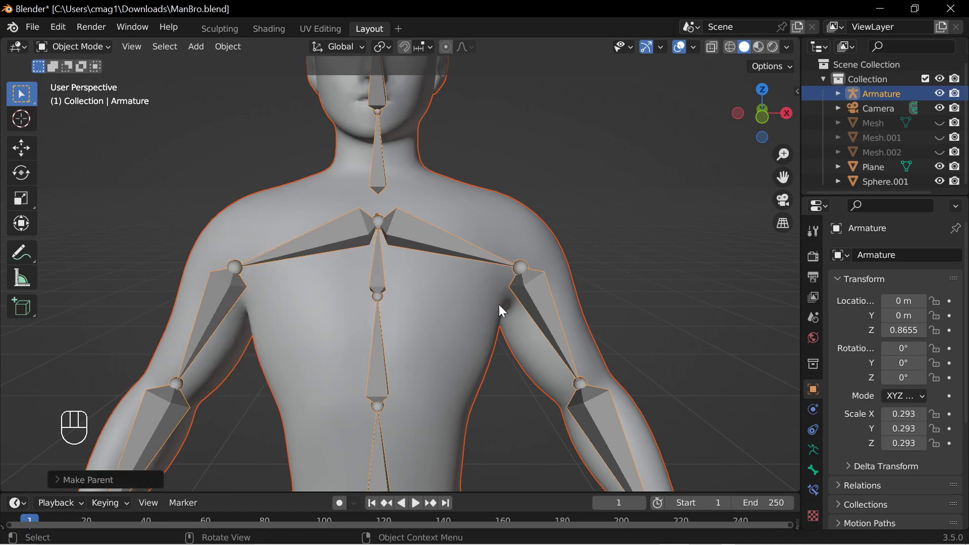
Put the armature in Pose Mode and test the shoulder deformation with Upperarm.L and Clavicle.L, cancelling each move.
left_click(514, 276)
left_click(78, 47)
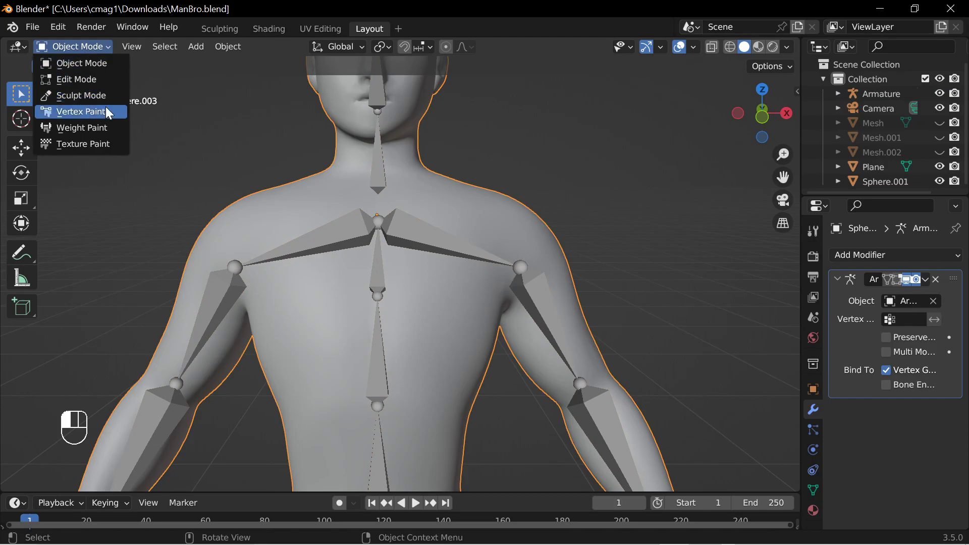
left_click(486, 246)
left_click(98, 47)
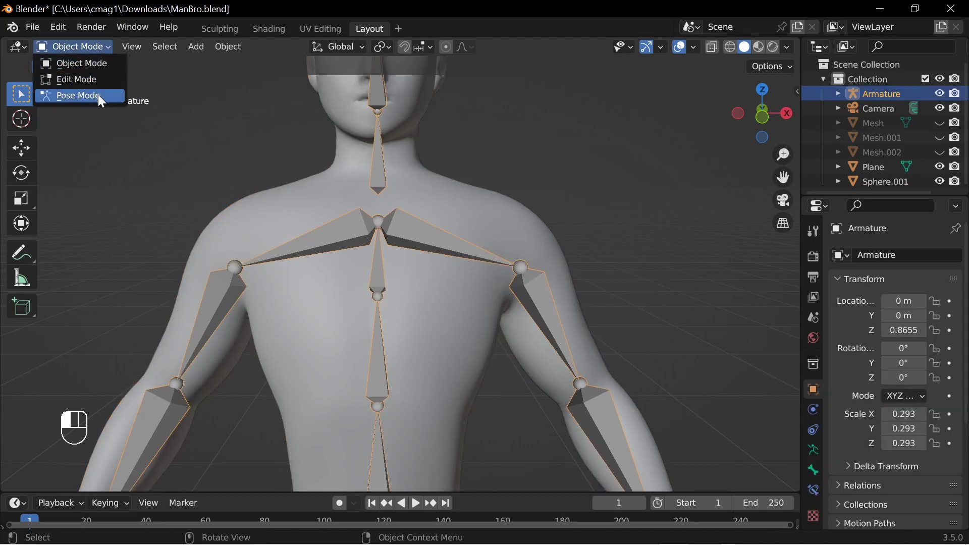
left_click(98, 95)
key("g")
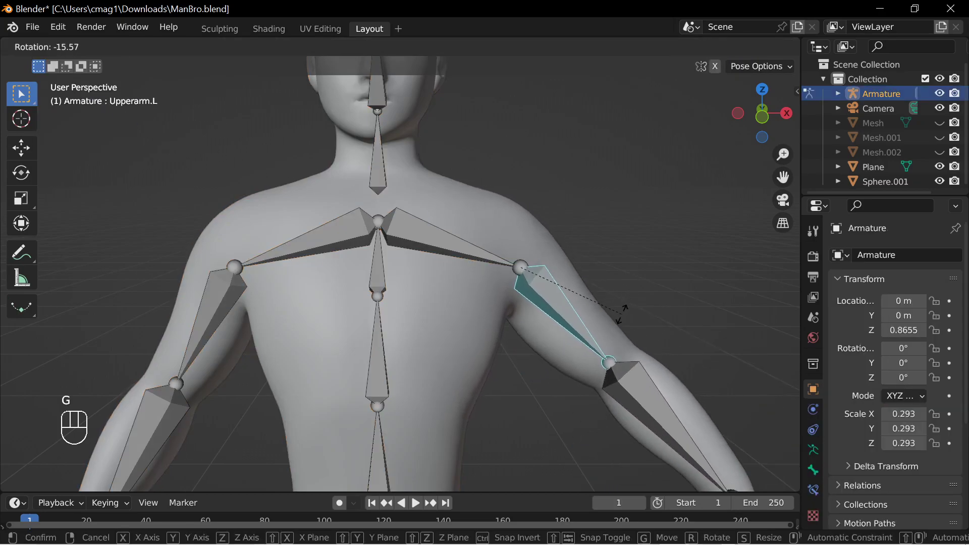
key("Escape")
left_click(523, 264)
key("g")
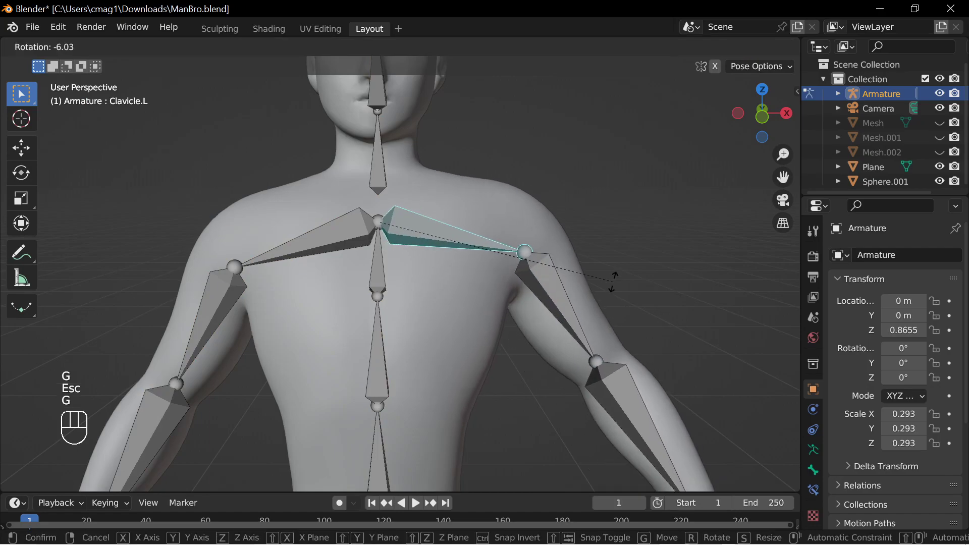
key("Escape")
Test the hip deformation by rotating Thigh.L forward in a side view, then cancel the rotation.
middle_click_drag(601, 304, 525, 366, "ctrl")
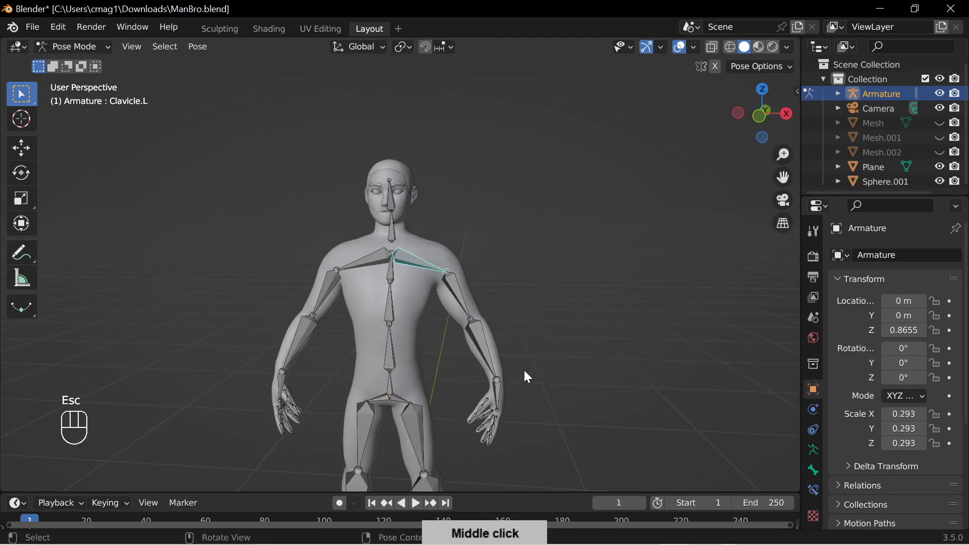
middle_click_drag(459, 423, 459, 290, "shift")
left_click(410, 295)
middle_click_drag(541, 254, 550, 255)
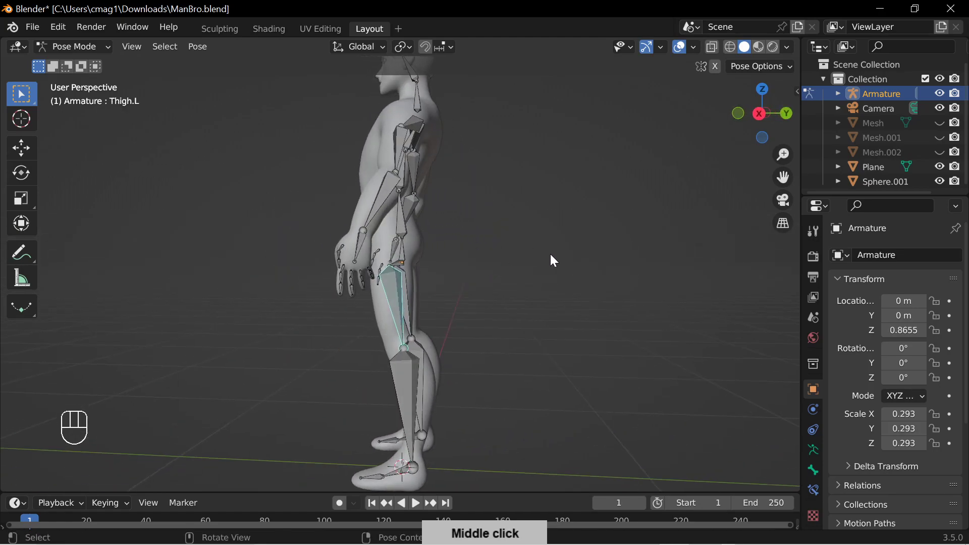
key("r")
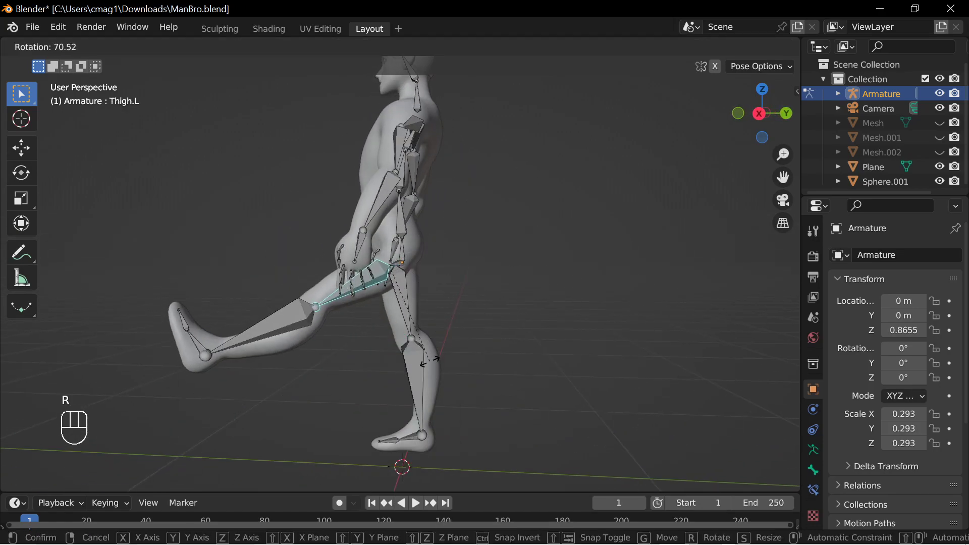
key("Escape")
In the armature's Edit Mode, reposition the outer joint of Hip.L and shift it slightly back along global Y.
middle_click_drag(488, 169, 418, 284)
scroll(435, 292, "up", 4)
key("Tab")
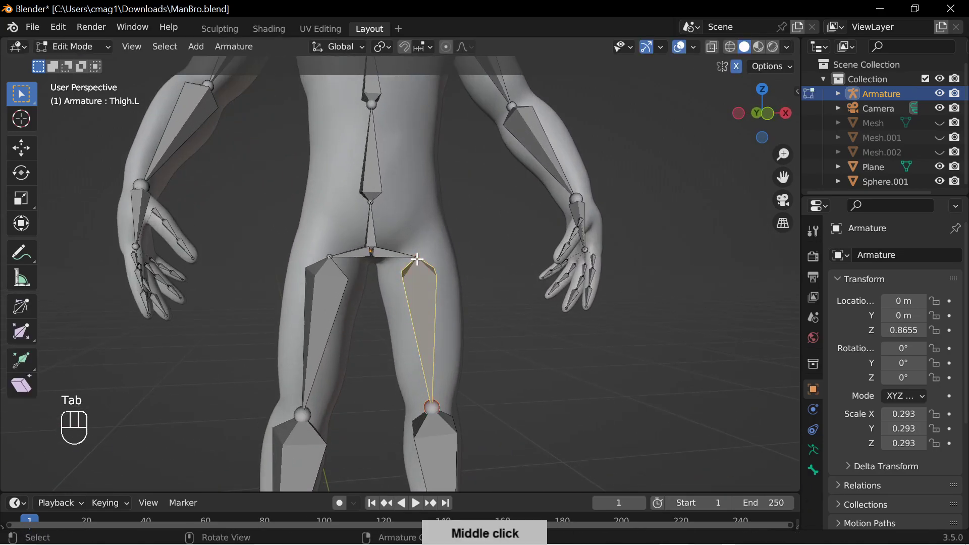
left_click(417, 257)
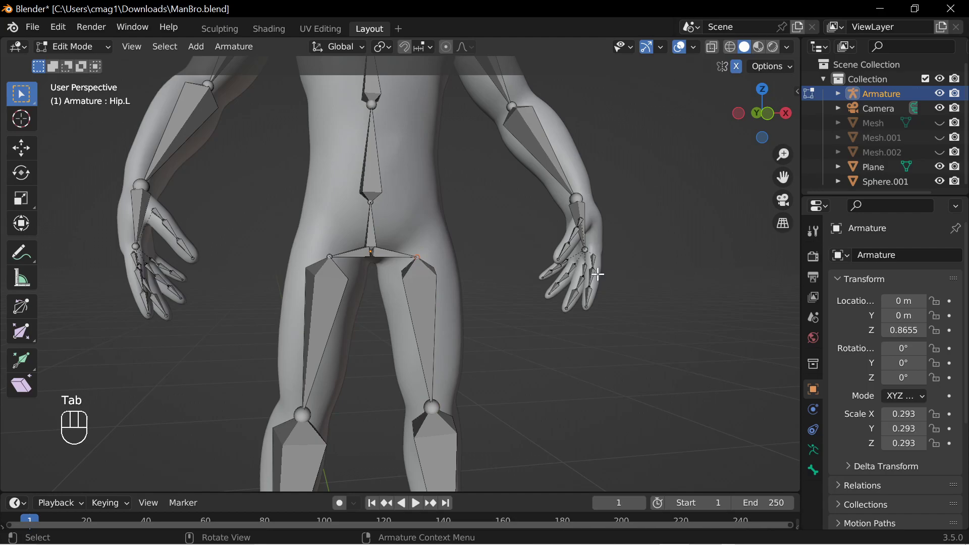
key("g")
left_click(612, 250)
middle_click_drag(613, 250, 506, 289)
key("g")
key("y")
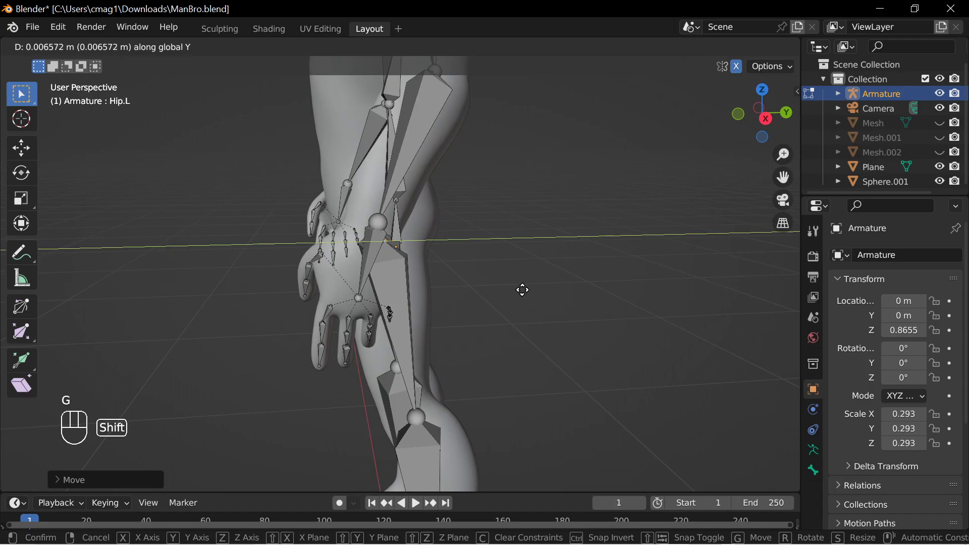
left_click(541, 286, "shift")
Raise the outer joint of Hip.L by about 0.0155 m along global Z.
middle_click_drag(464, 301, 498, 284)
key("g")
middle_click(543, 283)
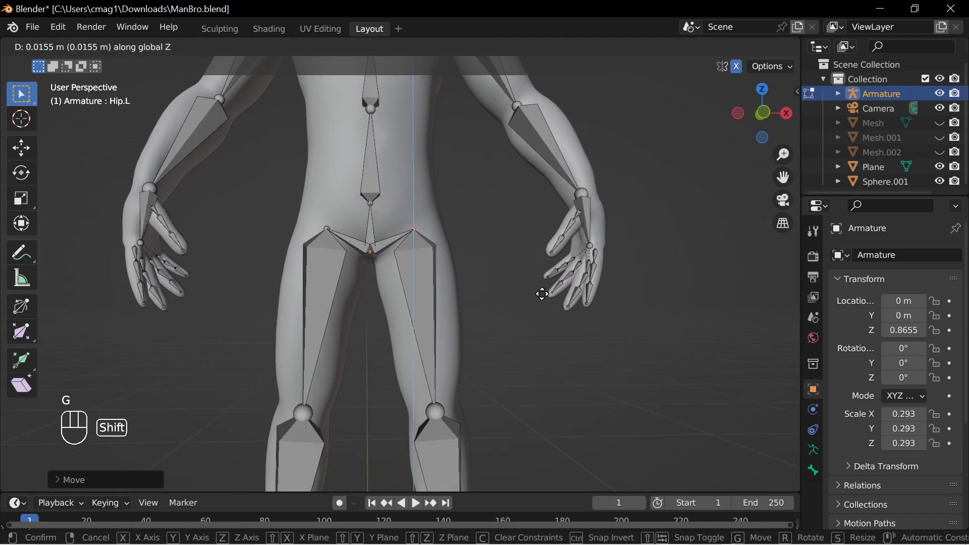
left_click(541, 296, "shift")
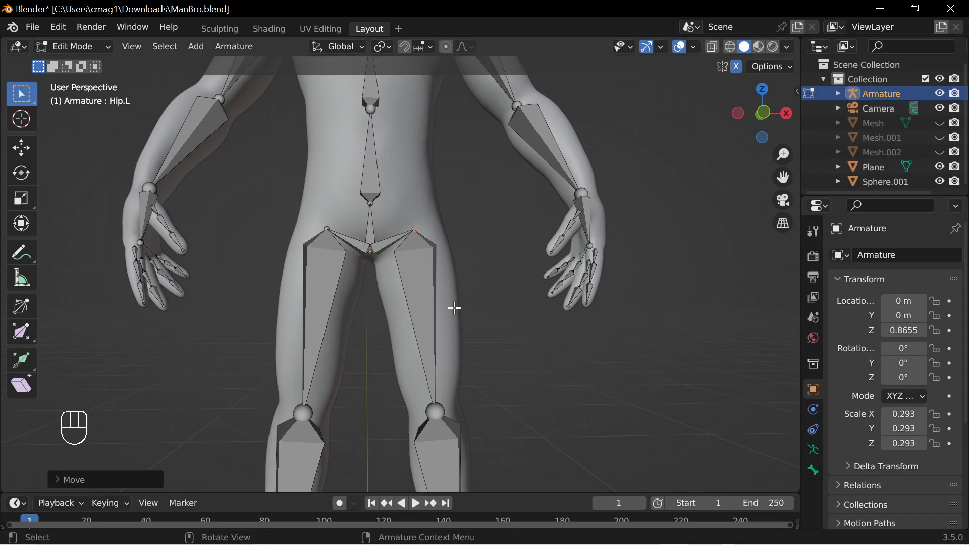
Put the armature in Pose Mode and rotate Thigh.L to check the adjusted hip joint, cancelling the rotation.
key("ctrl+Tab")
left_click(95, 46)
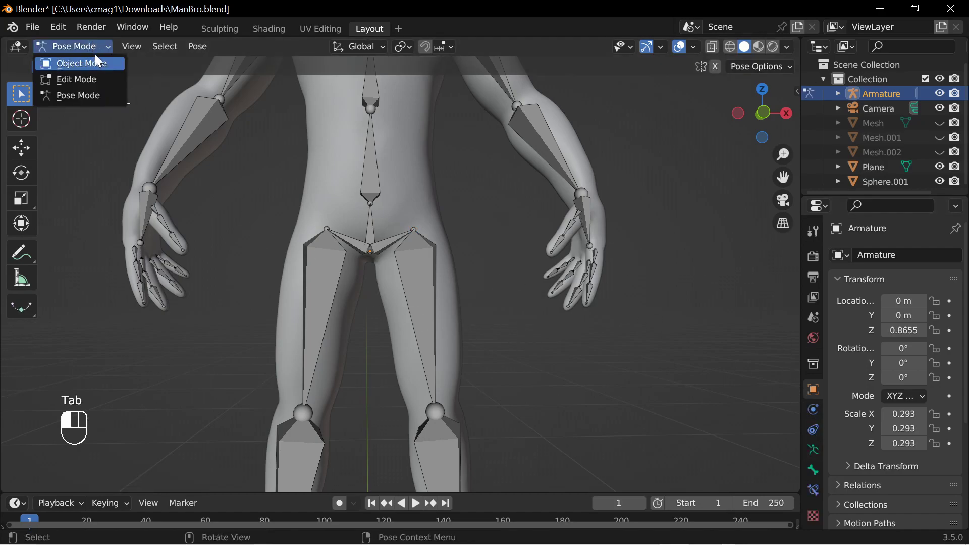
left_click(413, 344)
middle_click_drag(513, 336, 559, 294)
key("r")
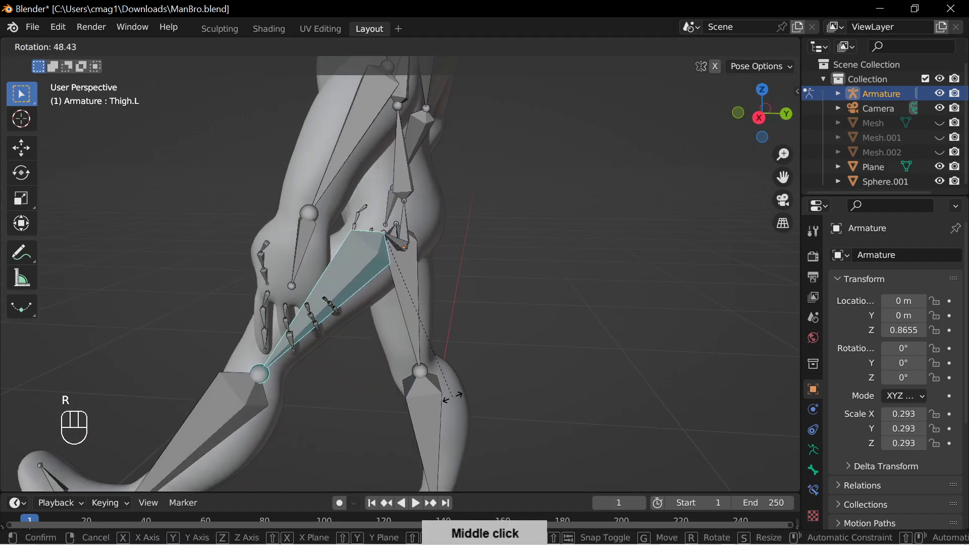
key("Escape")
middle_click_drag(524, 244, 456, 335)
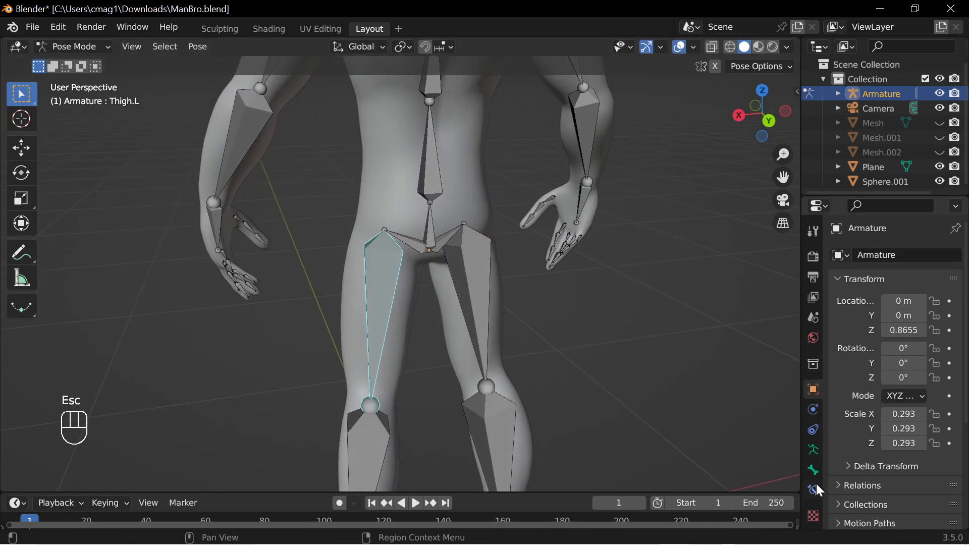
Return to Object Mode and remove the Armature modifier from the body mesh Sphere.003.
left_click(75, 46)
left_click(82, 61)
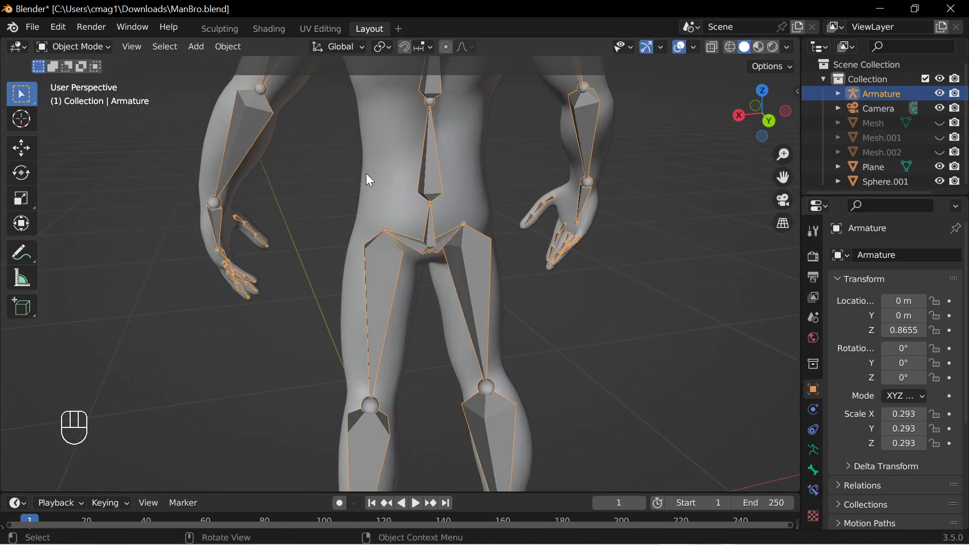
left_click(490, 350)
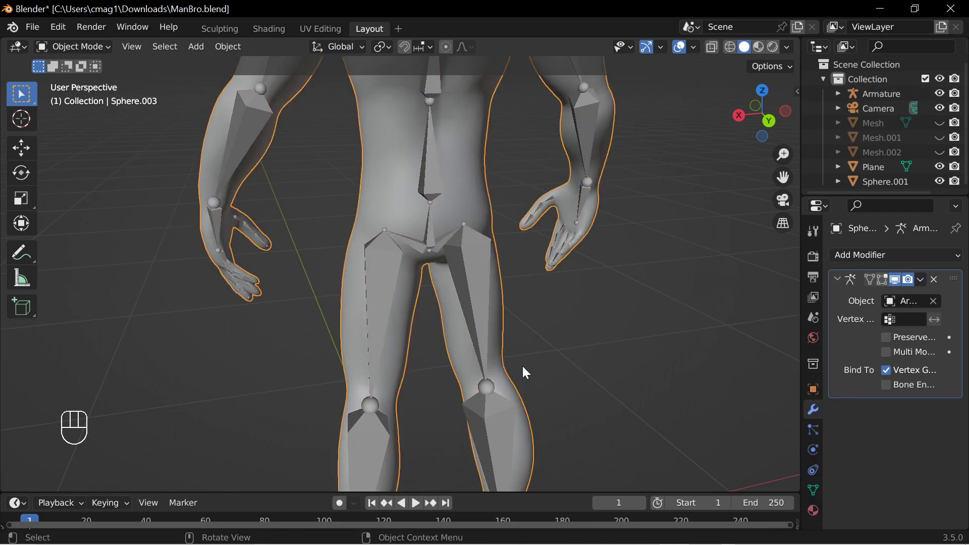
left_click(935, 280)
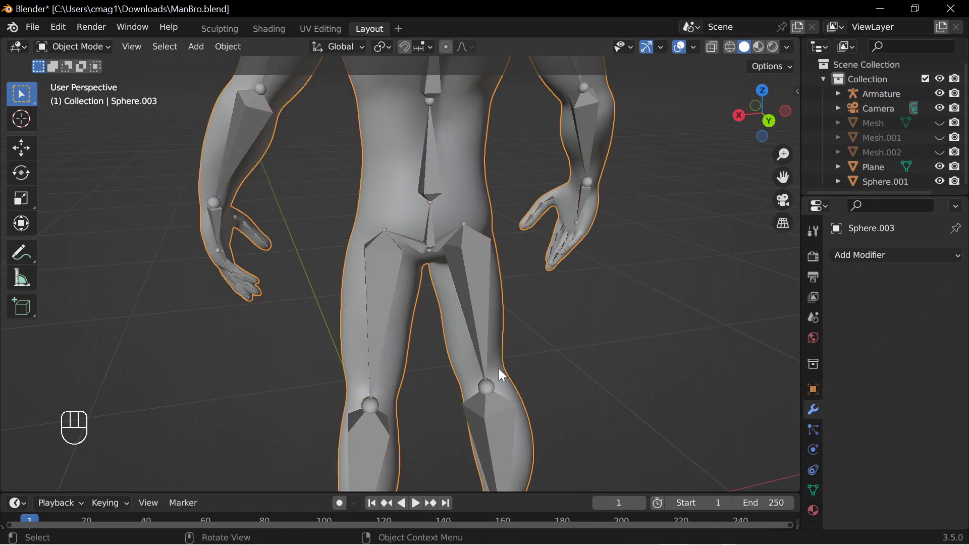
Delete every vertex group from the body mesh Sphere.003.
left_click(814, 489)
left_click(954, 318)
left_click(954, 318)
left_click(954, 319)
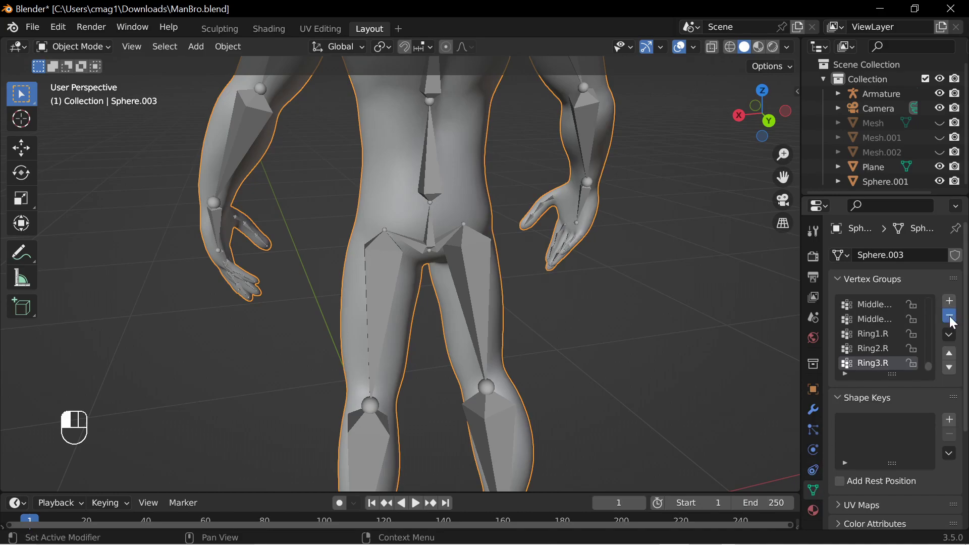
left_click(951, 317)
left_click(951, 317)
left_click(951, 317)
left_click(952, 317)
left_click(950, 317)
left_click(951, 318)
left_click(950, 318)
left_click(950, 319)
left_click(951, 317)
left_click(951, 317)
left_click(951, 317)
left_click(951, 317)
left_click(951, 317)
left_click(951, 317)
left_click(951, 317)
left_click(951, 317)
Parent the body mesh Sphere.003 to the armature with automatic weights, keeping the armature as the active object.
middle_click_drag(789, 313, 426, 296)
left_click(426, 296)
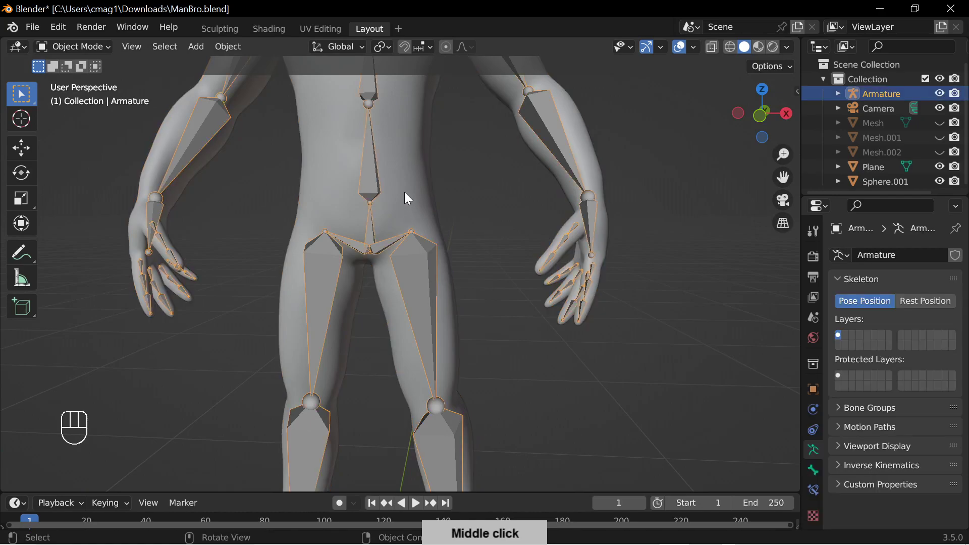
left_click(408, 200)
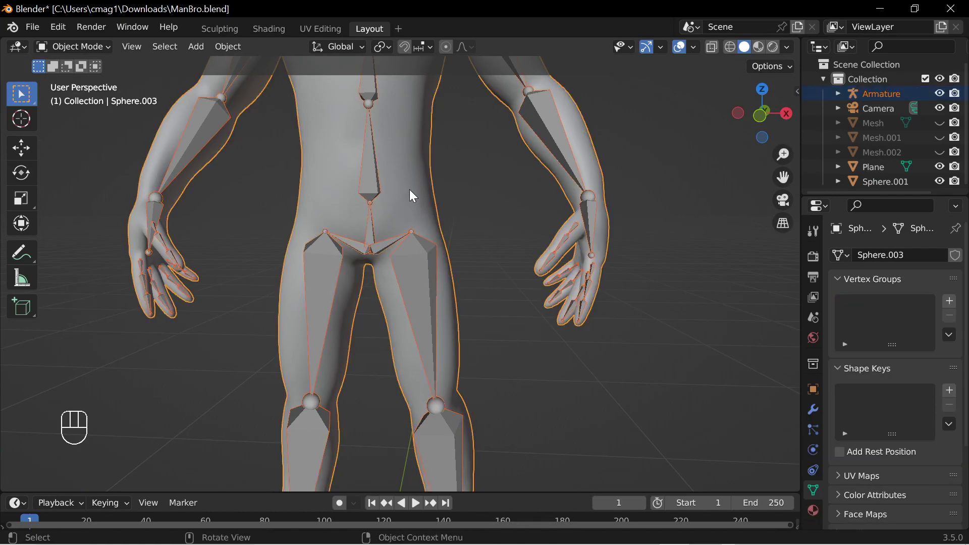
left_click(427, 278, "shift")
key("ctrl+p")
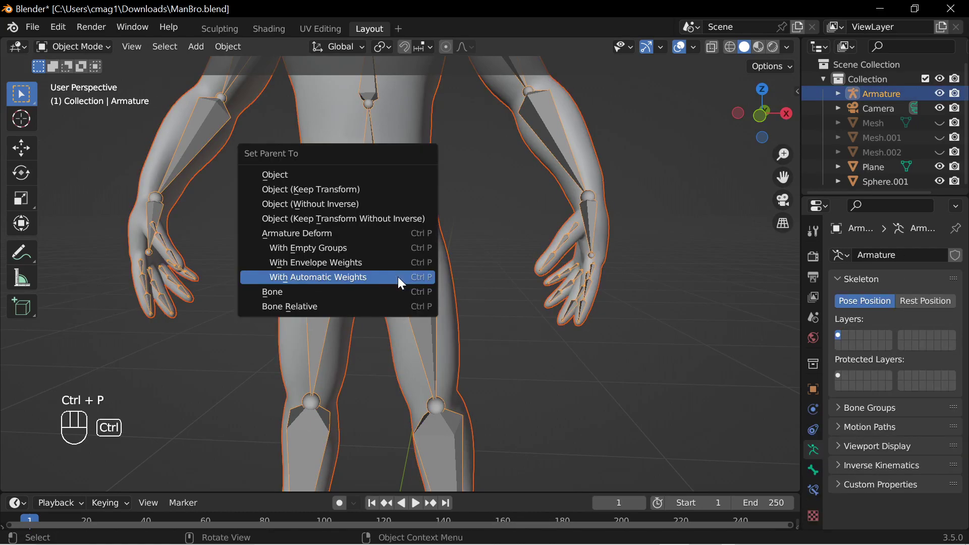
left_click(351, 276)
left_click(320, 239)
Put the armature in Pose Mode and test the new hip weights by swinging Thigh.L, cancelling each move.
left_click(75, 47)
left_click(101, 95)
left_click(435, 334)
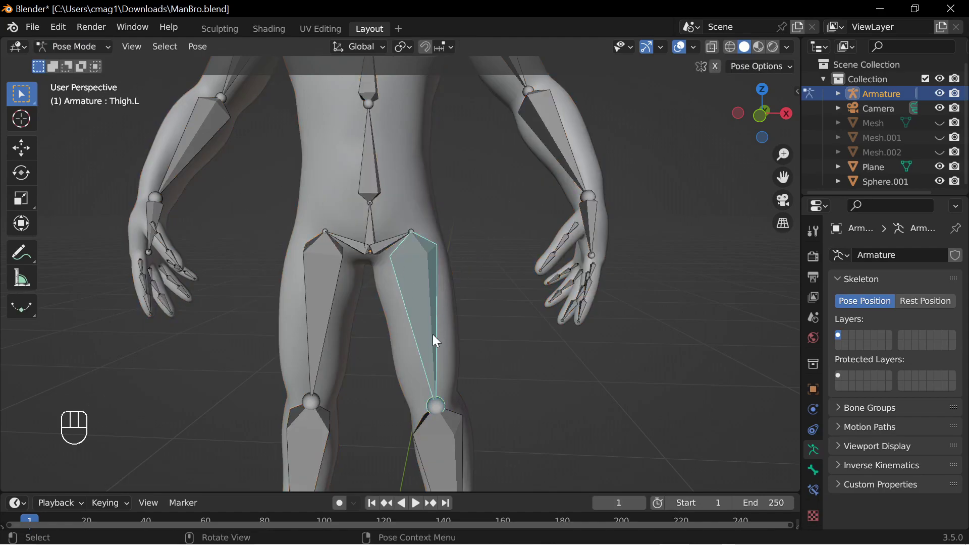
key("g")
key("Escape")
middle_click_drag(581, 295, 453, 294)
key("g")
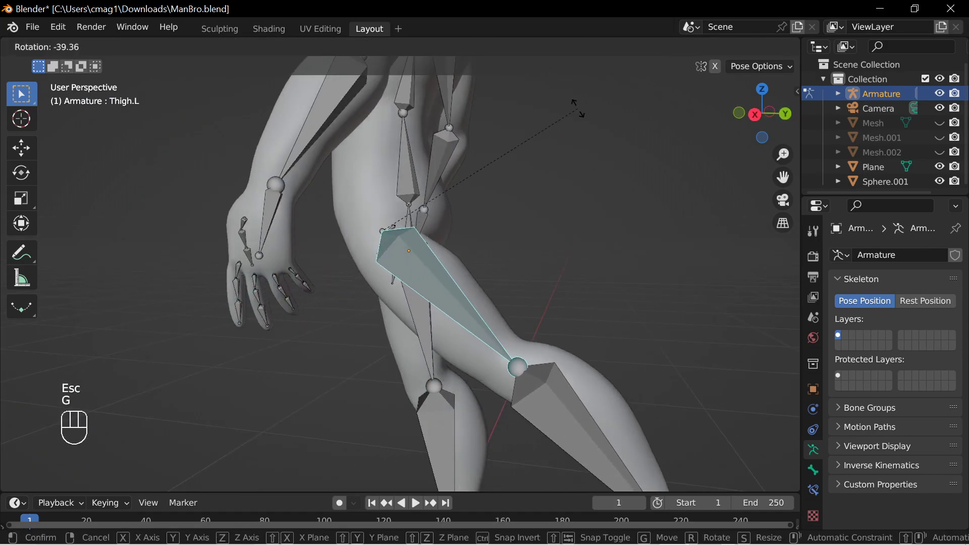
key("Escape")
Test the shoulder deformation by moving Clavicle.L, cancelling the move.
middle_click_drag(518, 159, 422, 225)
left_click(409, 202)
key("g")
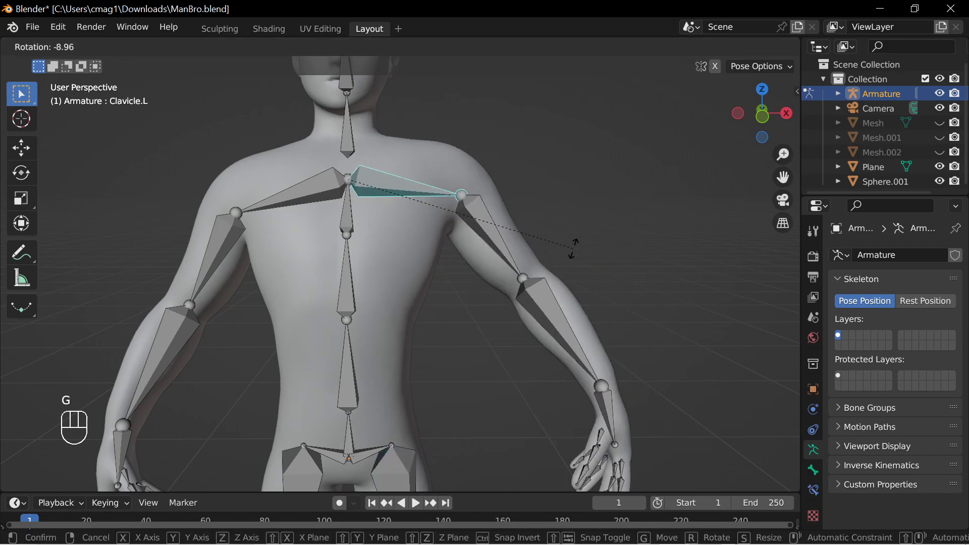
key("Escape")
Test the neck and head deformation by moving the neck bone and the Head bone, cancelling each move.
left_click(348, 131)
middle_click_drag(461, 199, 522, 271)
key("g")
key("Escape")
left_click(338, 202)
middle_click_drag(479, 187, 461, 230)
key("g")
key("Escape")
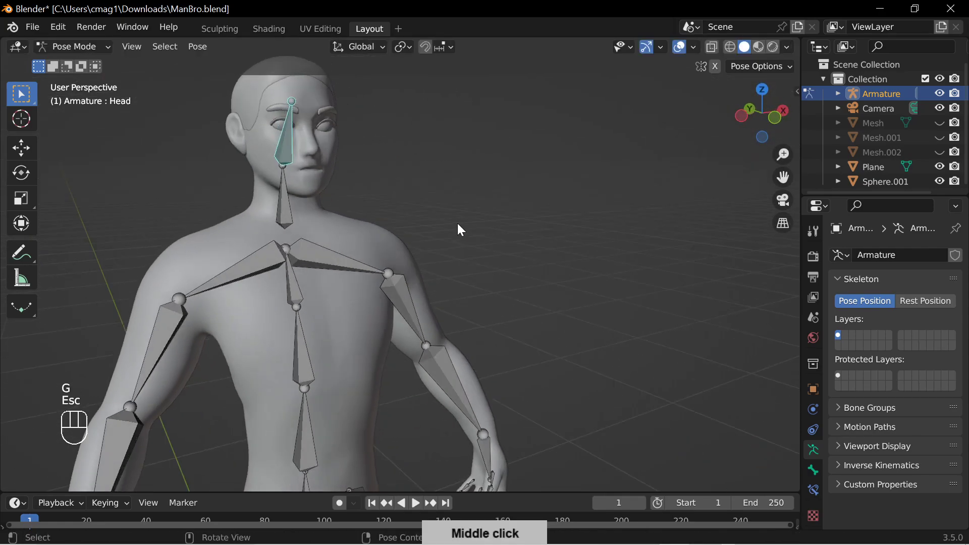
Switch the armature back to Object Mode.
left_click(84, 47)
left_click(99, 64)
middle_click_drag(374, 191, 347, 270, "shift")
left_click(301, 245)
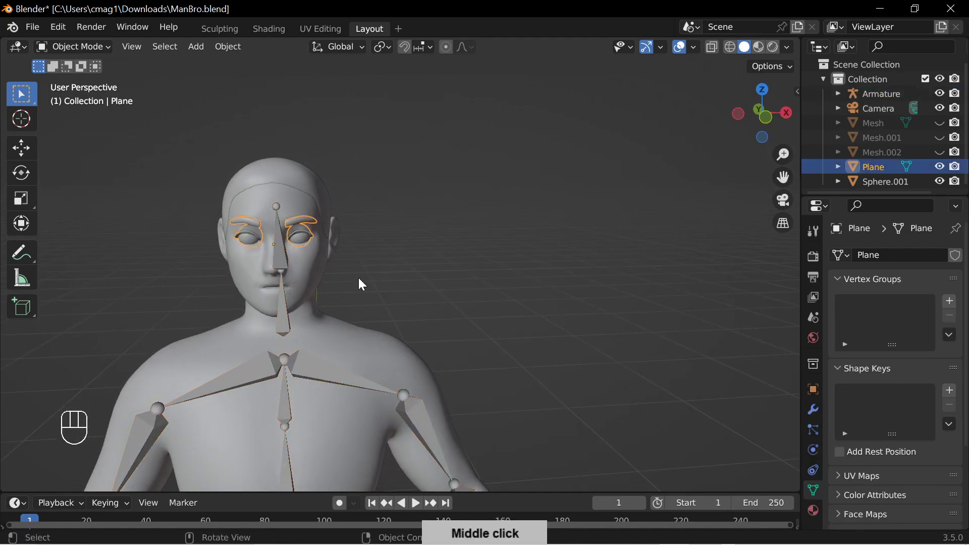
left_click(312, 265, "shift")
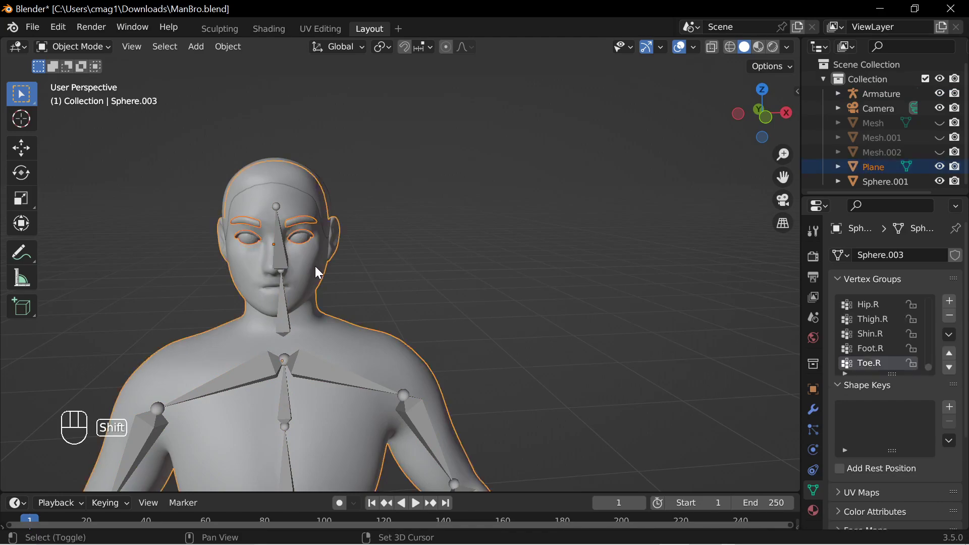
left_click(238, 47)
mouse_move(282, 349)
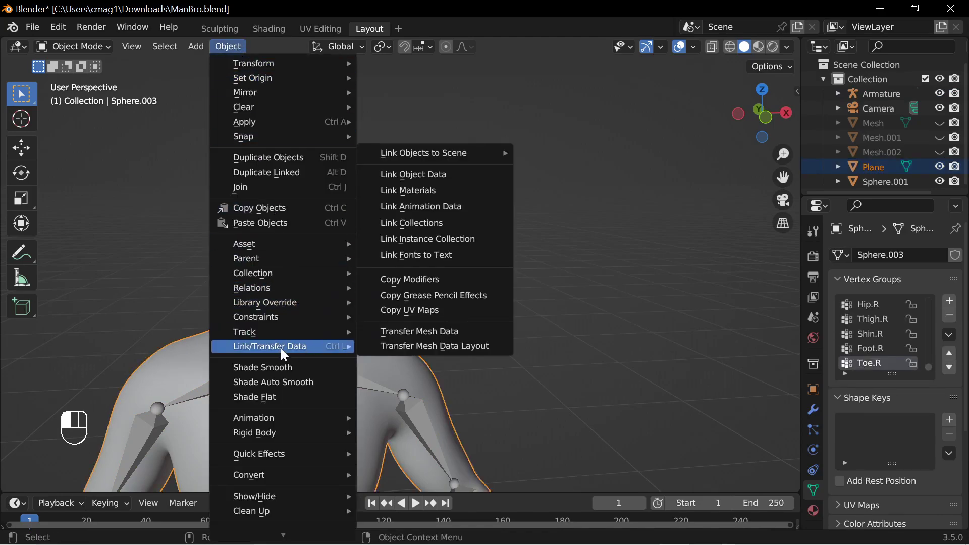
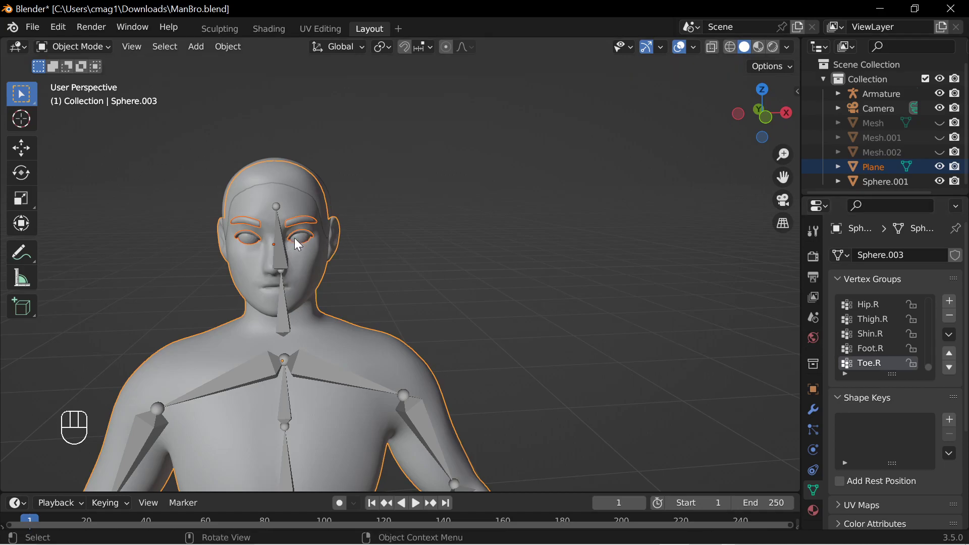
left_click(281, 243)
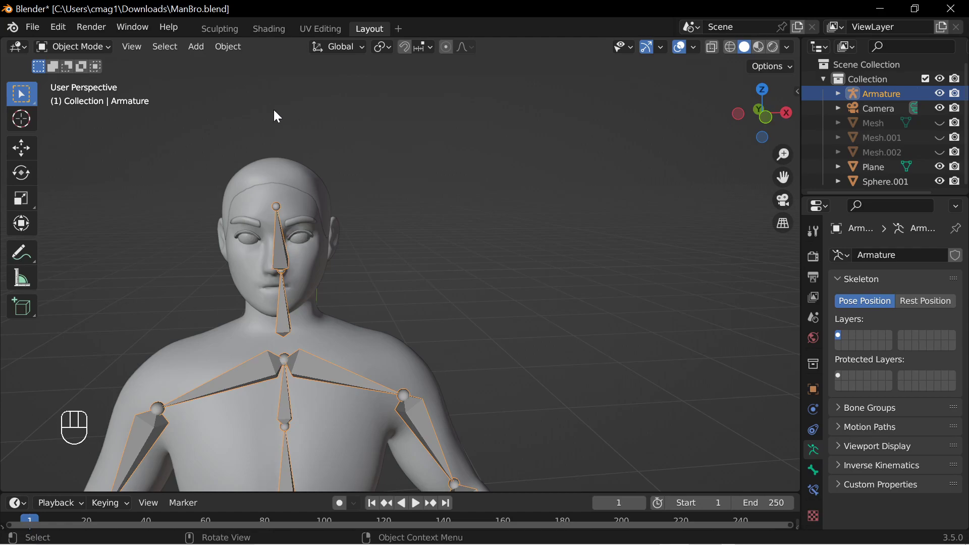
Transfer vertex group data from the body mesh Sphere.003 to the eyebrow and eyelash object Plane.
left_click(309, 249)
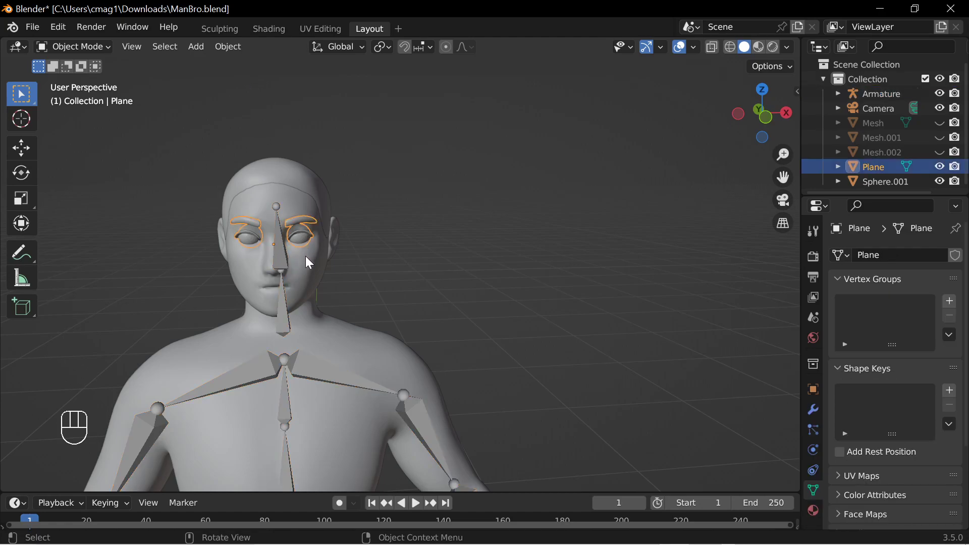
left_click(307, 267, "shift")
left_click(228, 47)
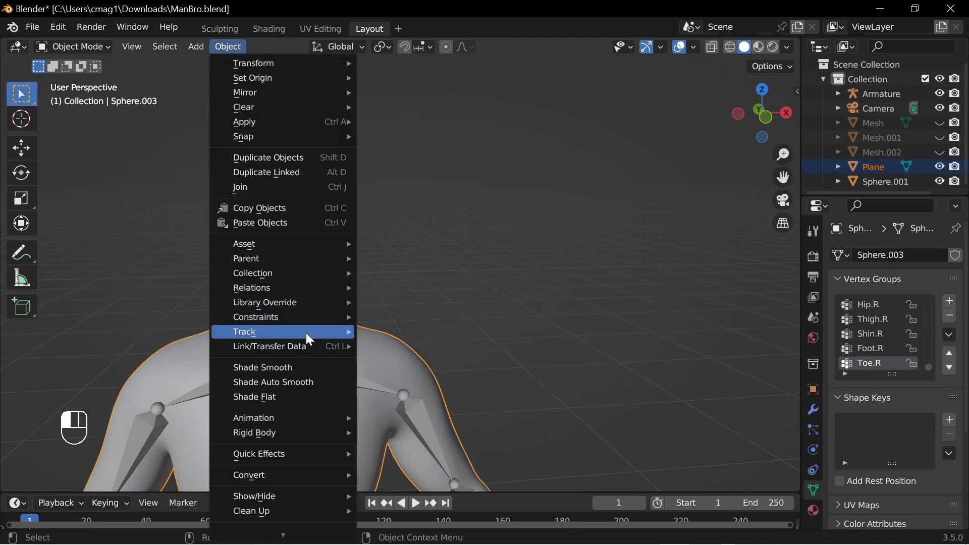
mouse_move(314, 346)
left_click(460, 331)
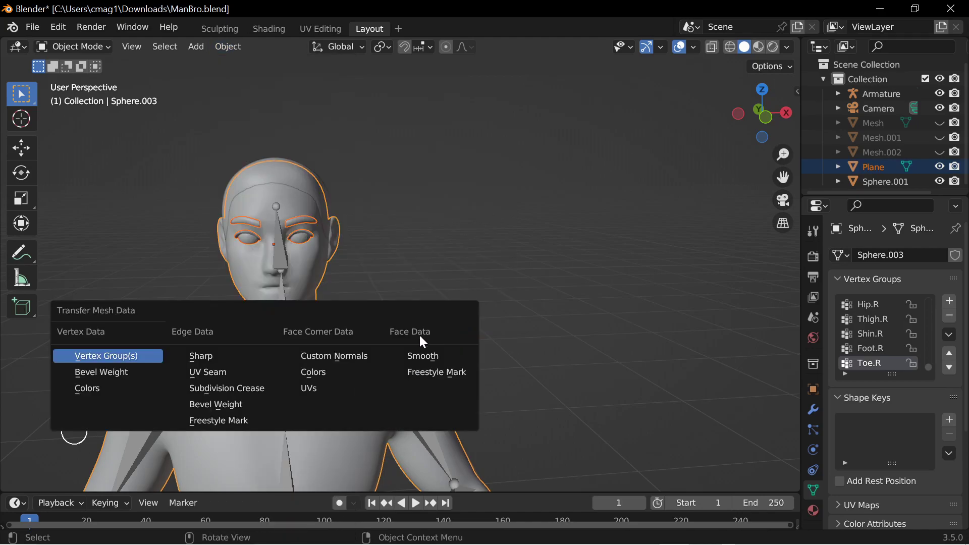
left_click(120, 356)
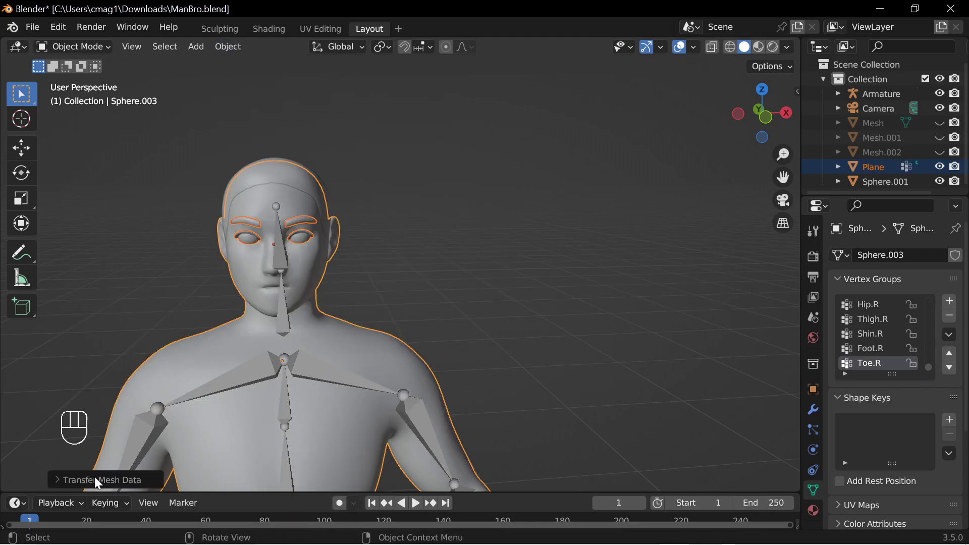
Set the mesh data transfer's source layers to All Layers, matched to the destination by name.
left_click(57, 480)
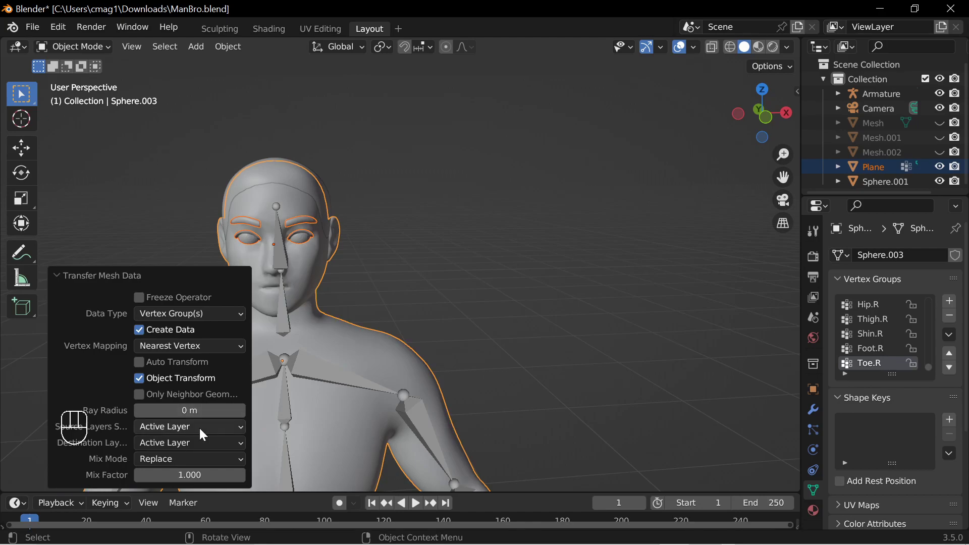
left_click(178, 427)
left_click(185, 395)
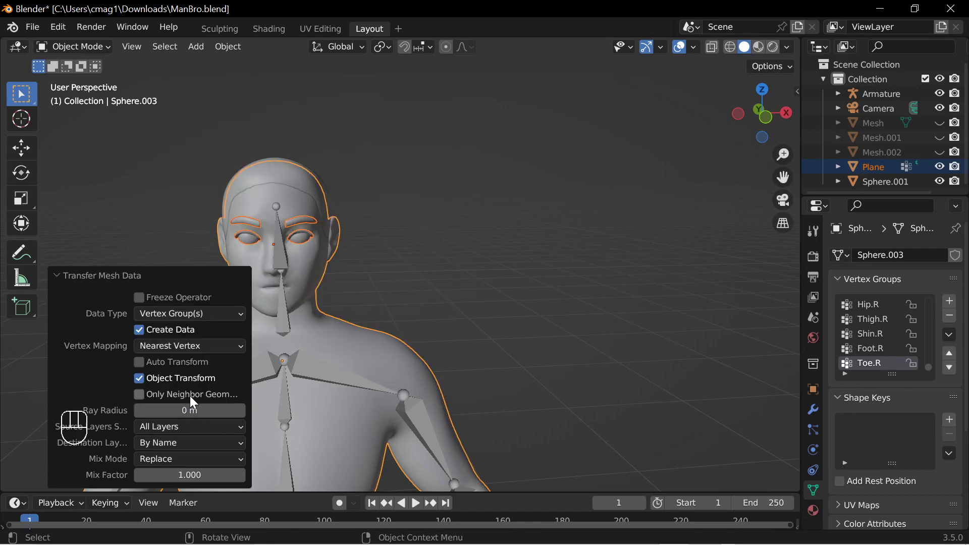
left_click(508, 262)
Parent the eyebrow and eyelash object Plane to the armature using Armature Deform With Empty Groups.
left_click(286, 256)
middle_click_drag(344, 272, 362, 263)
left_click(313, 238)
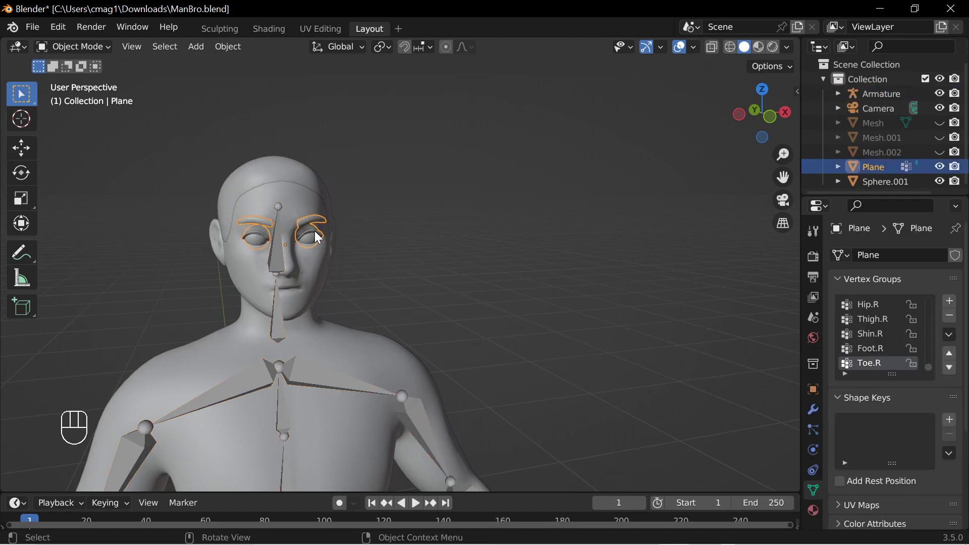
middle_click_drag(316, 238, 286, 243)
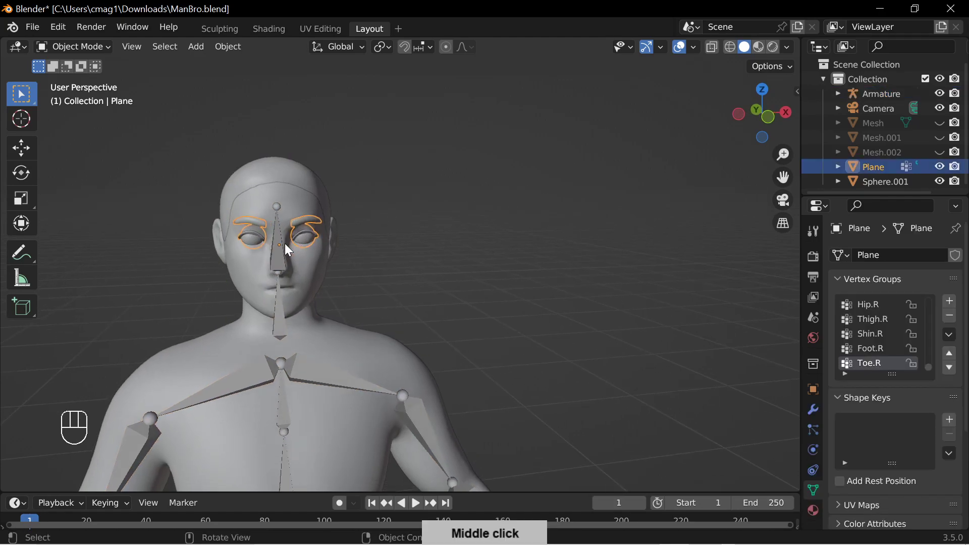
left_click(280, 262, "shift")
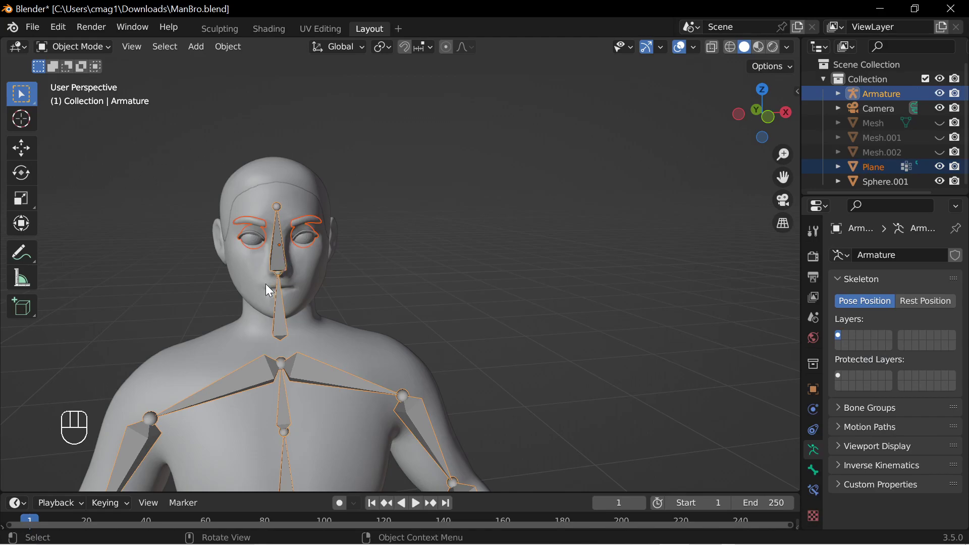
key("ctrl+p")
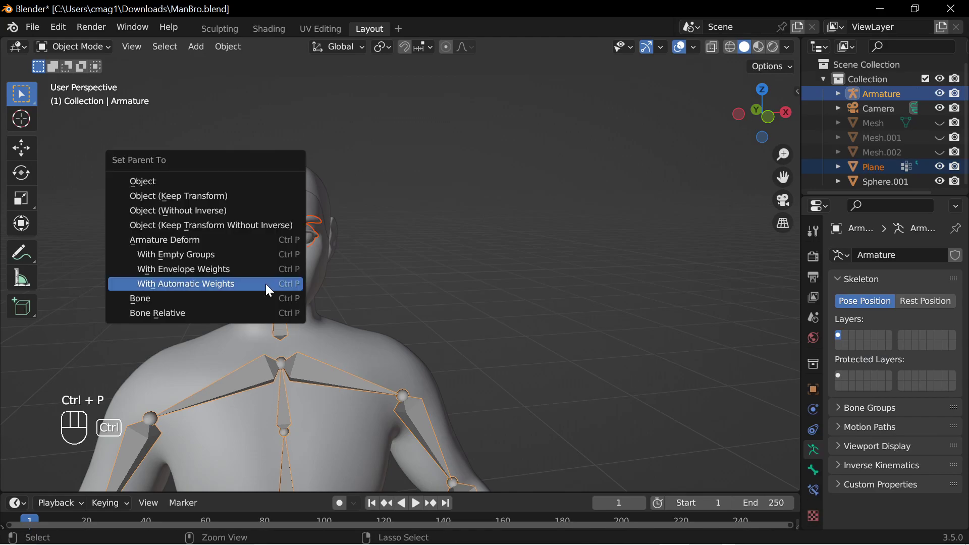
left_click(193, 254)
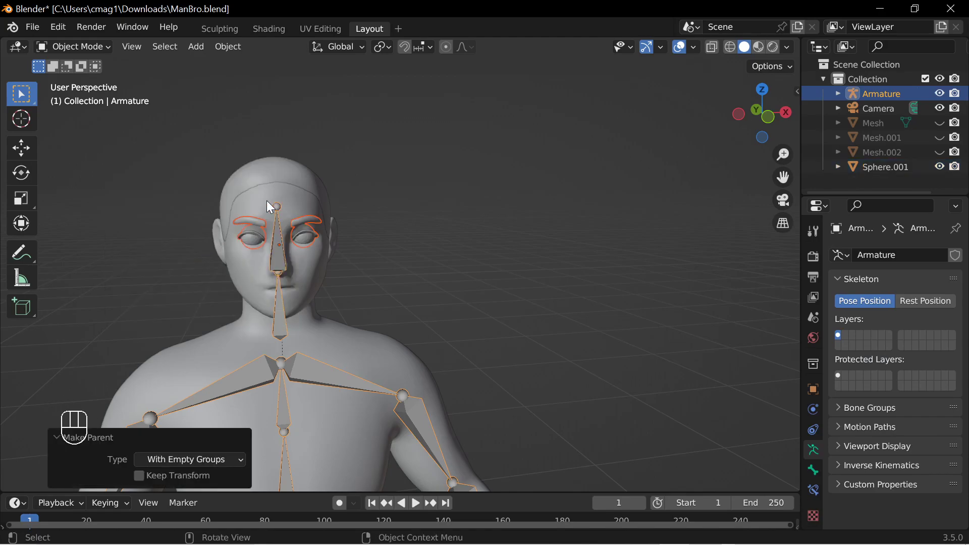
Put the armature in Pose Mode and move the Head bone to check whether the eyebrows and eyelashes follow.
middle_click_drag(752, 339, 282, 275)
left_click(88, 48)
left_click(81, 96)
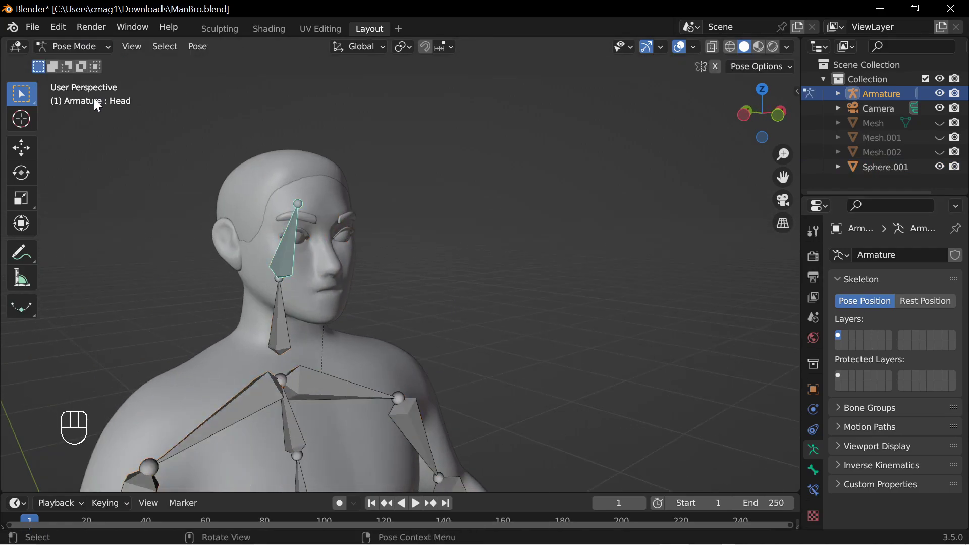
middle_click_drag(390, 259, 493, 253)
key("g")
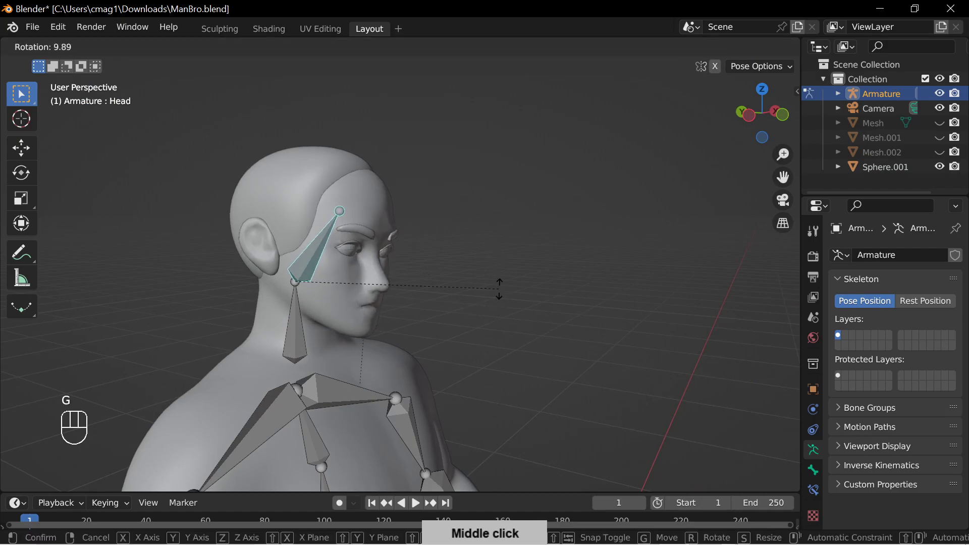
Cancel the Head bone's trial rotation and return the armature to Object Mode.
key("Escape")
middle_click_drag(480, 268, 464, 249)
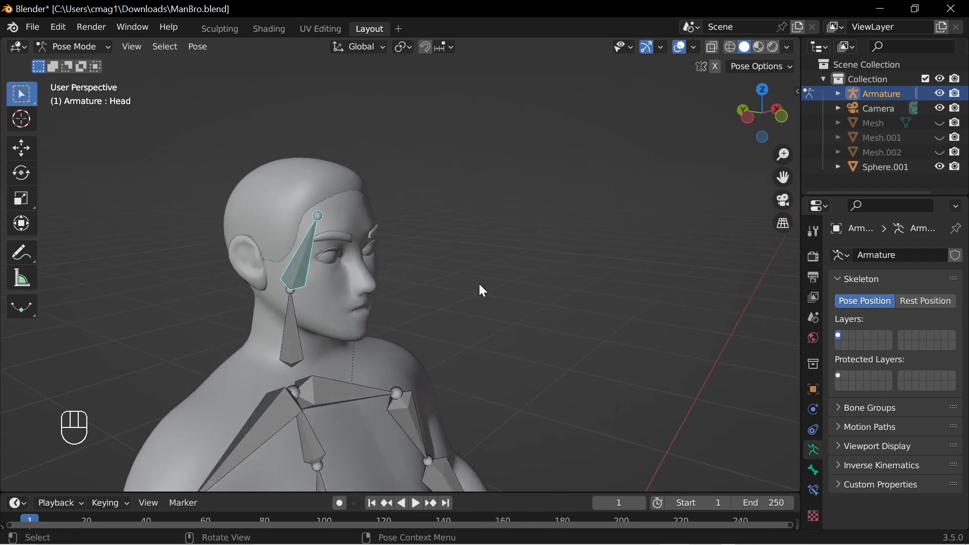
middle_click_drag(478, 314, 338, 259)
left_click(313, 178)
left_click(74, 46)
left_click(95, 63)
middle_click_drag(307, 158, 331, 211)
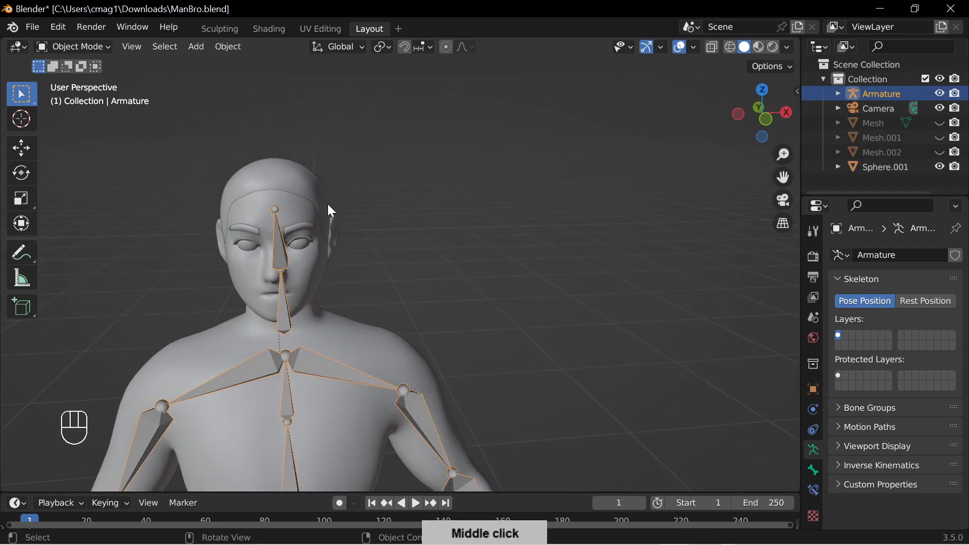
Transfer the vertex groups from the body mesh to the scalp mesh, using all source layers matched by name.
left_click(316, 195)
left_click(307, 207, "shift")
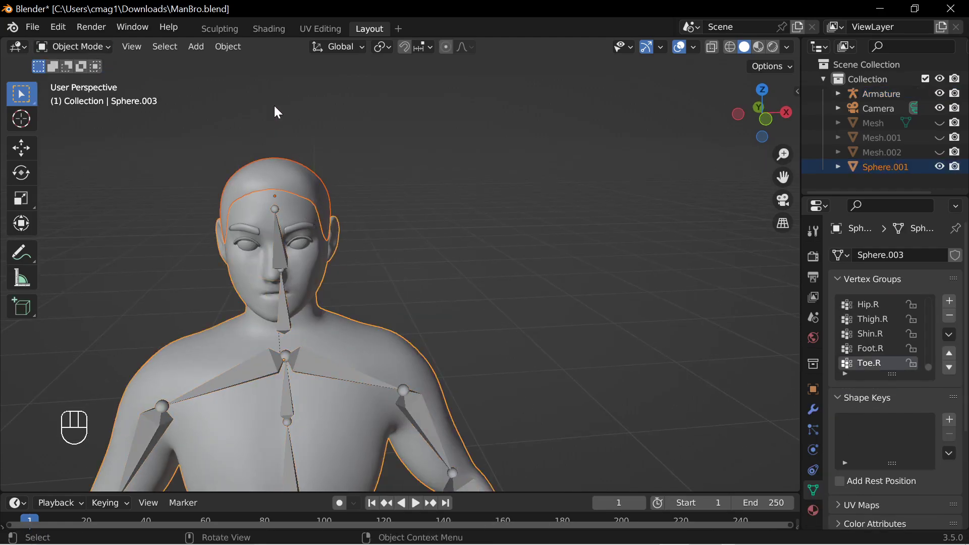
left_click(229, 46)
mouse_move(310, 348)
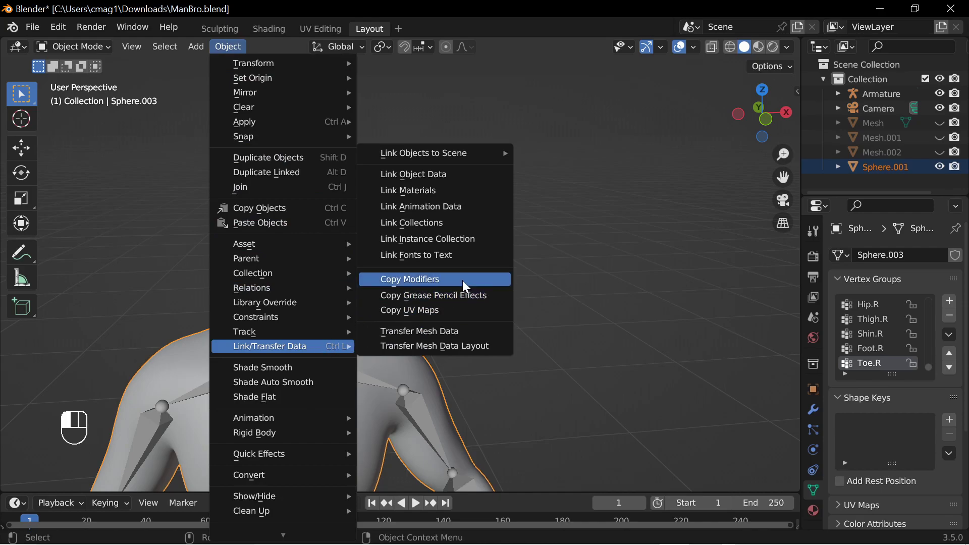
left_click(438, 329)
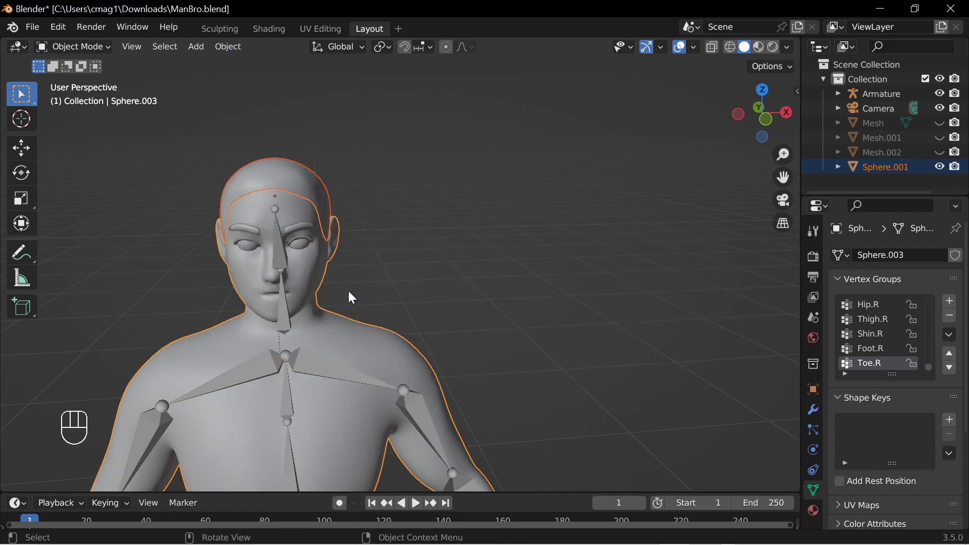
left_click(229, 46)
mouse_move(309, 347)
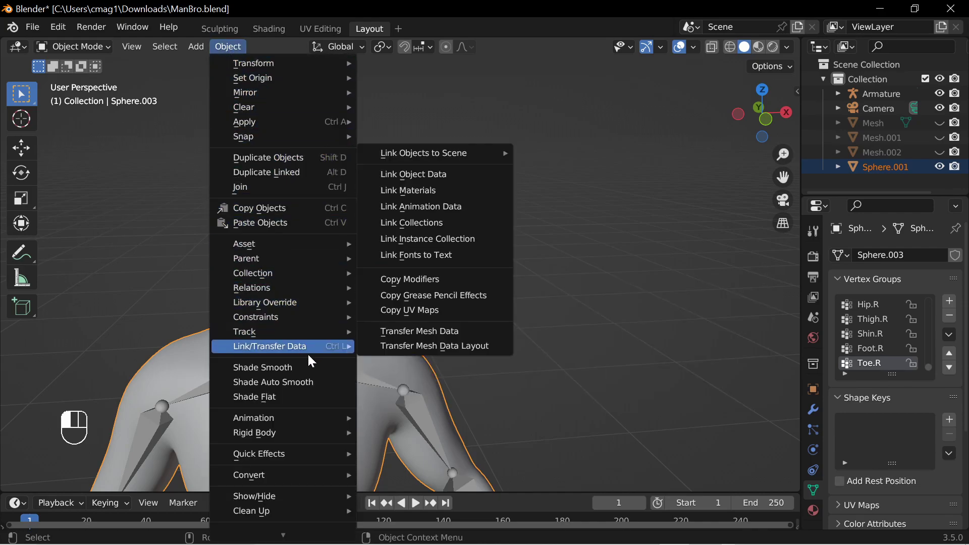
left_click(443, 330)
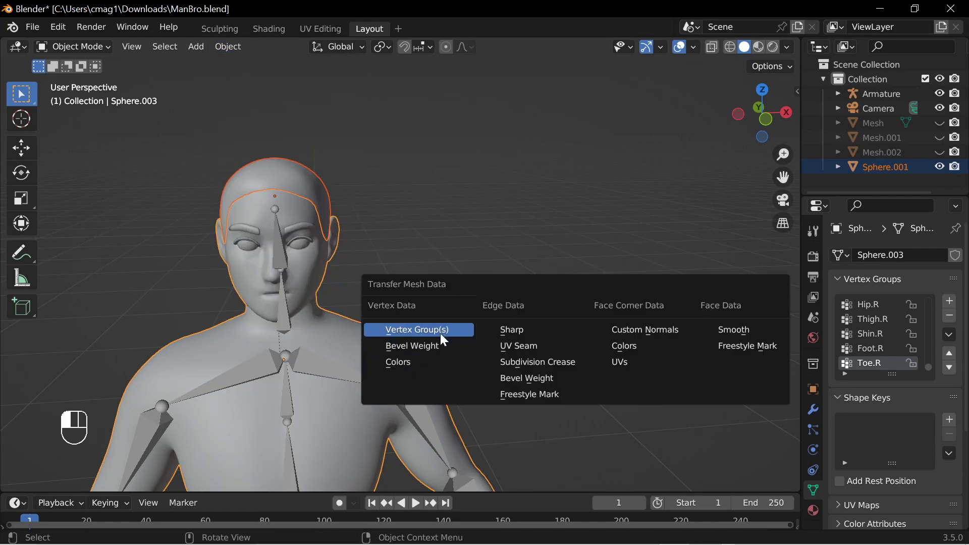
left_click(437, 333)
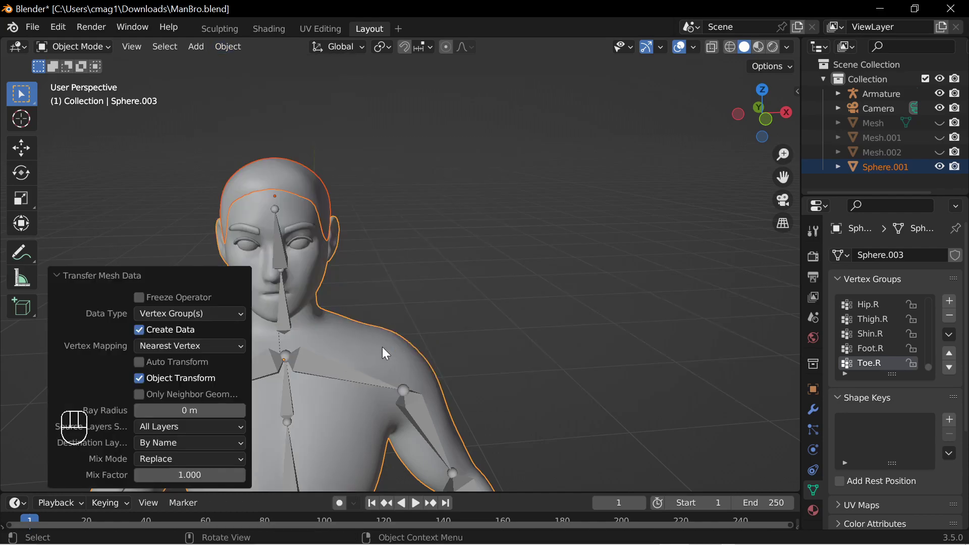
left_click(185, 427)
left_click(184, 429)
left_click(354, 255)
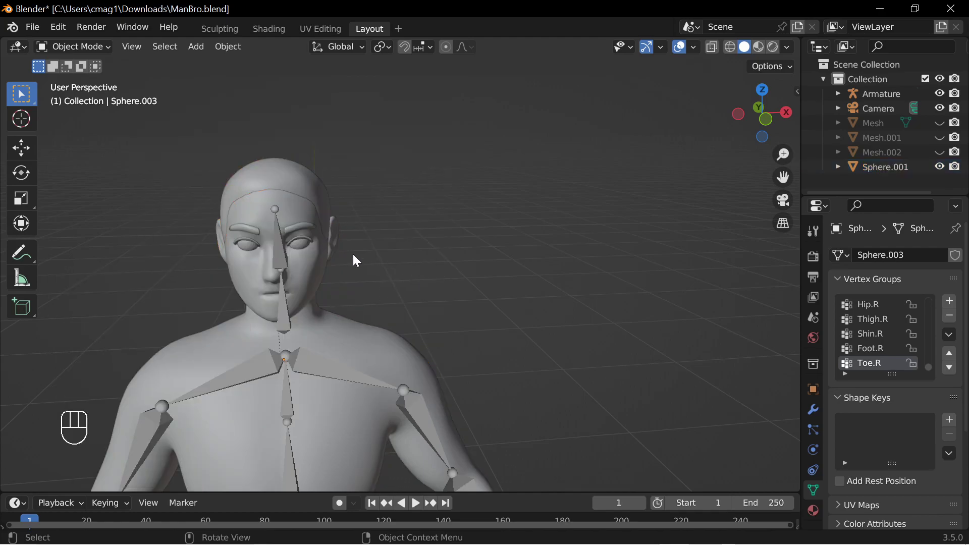
Parent the scalp mesh to the armature with an Armature Deform using empty groups.
left_click(314, 188)
left_click(281, 252, "shift")
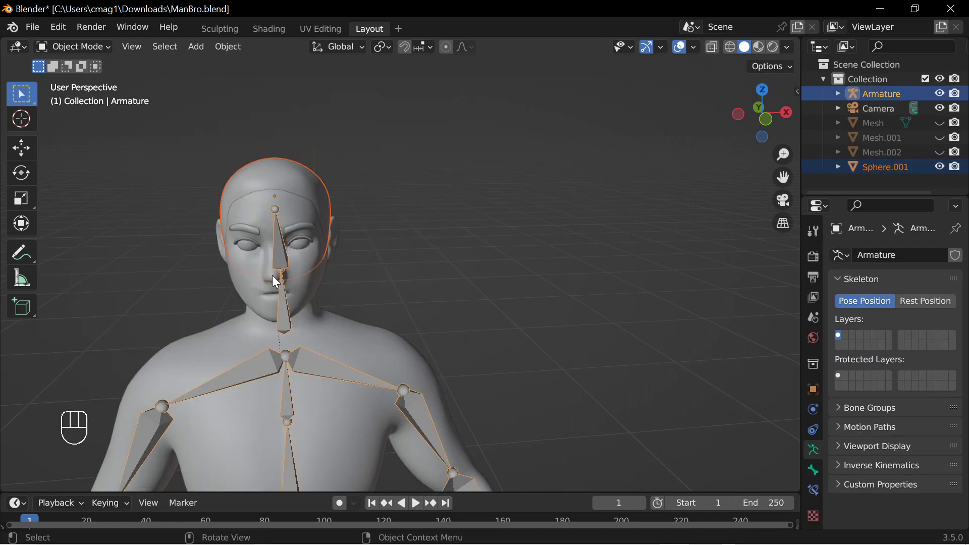
key("ctrl+p")
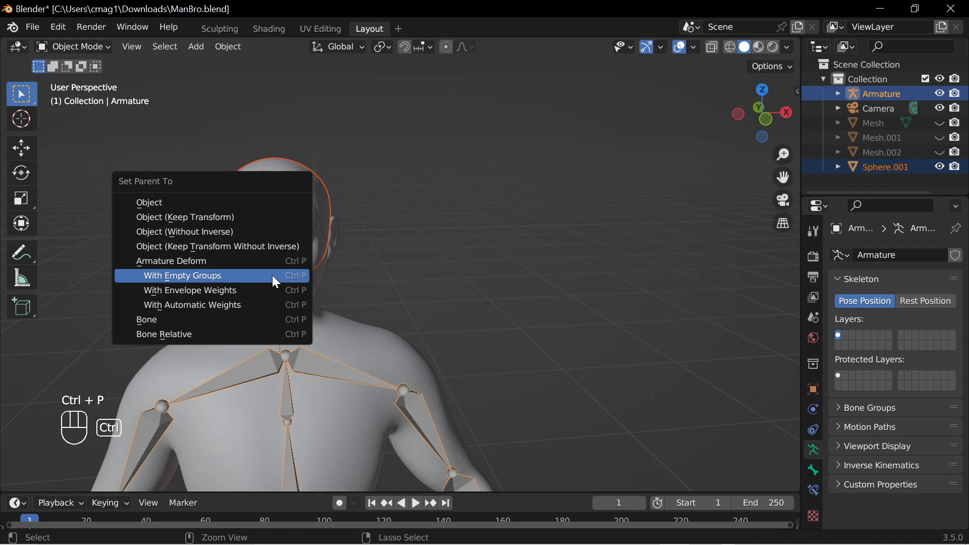
left_click(203, 278)
Put the armature in Pose Mode and trial-rotate the Head bone from the front to check the scalp, then cancel the rotation.
left_click(289, 254)
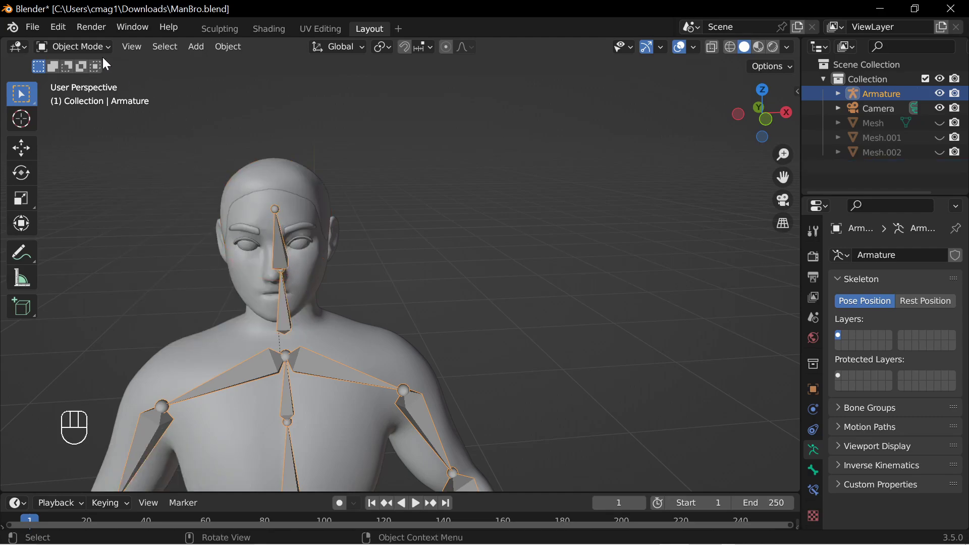
left_click(99, 47)
left_click(101, 92)
left_click(277, 253)
key("g")
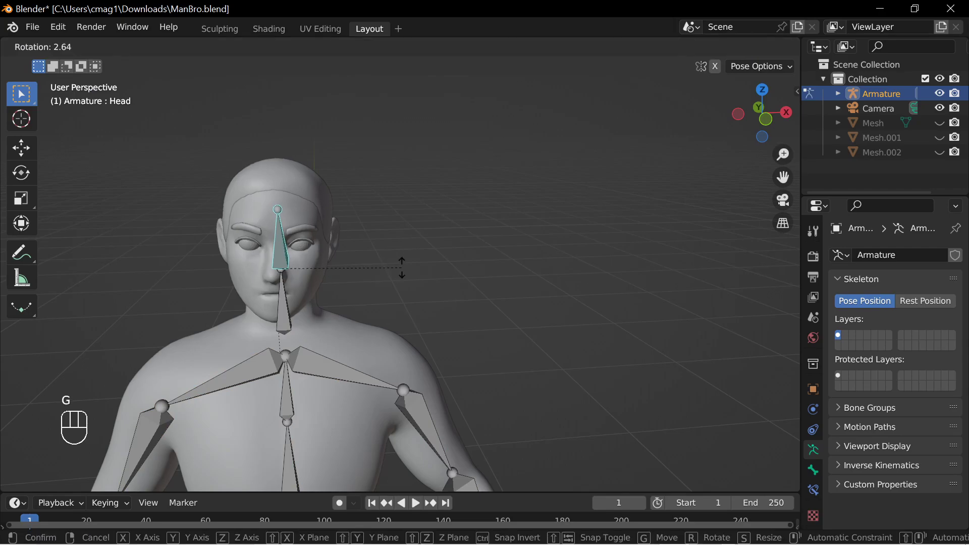
key("Escape")
Trial-rotate the Head bone in side view to check how the scalp and ear deform, and cancel the rotation.
middle_click_drag(413, 268, 358, 262)
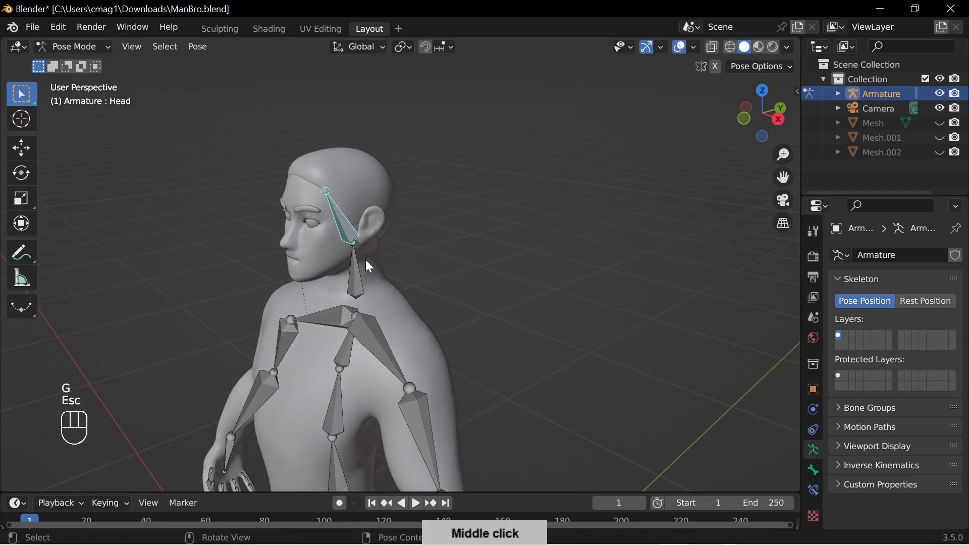
middle_click_drag(372, 226, 390, 210)
key("g")
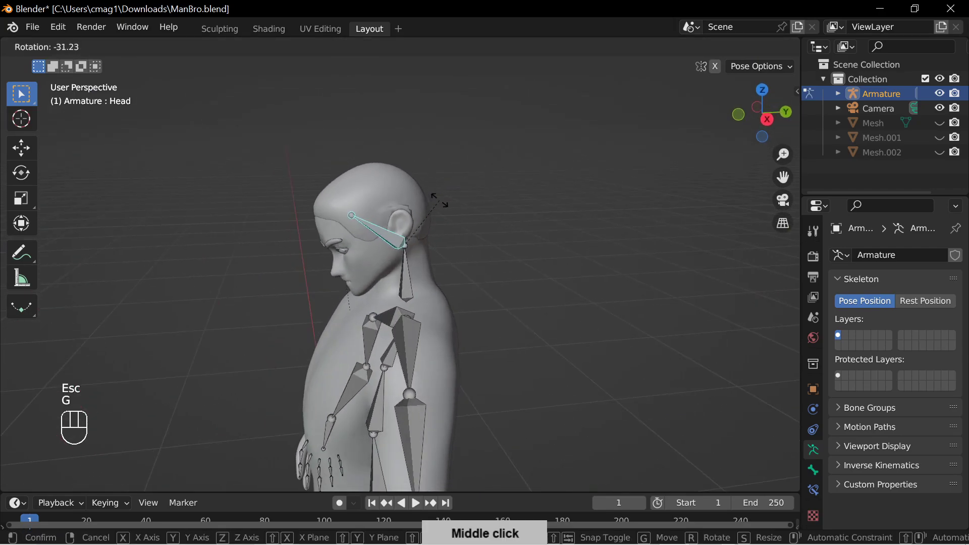
key("Escape")
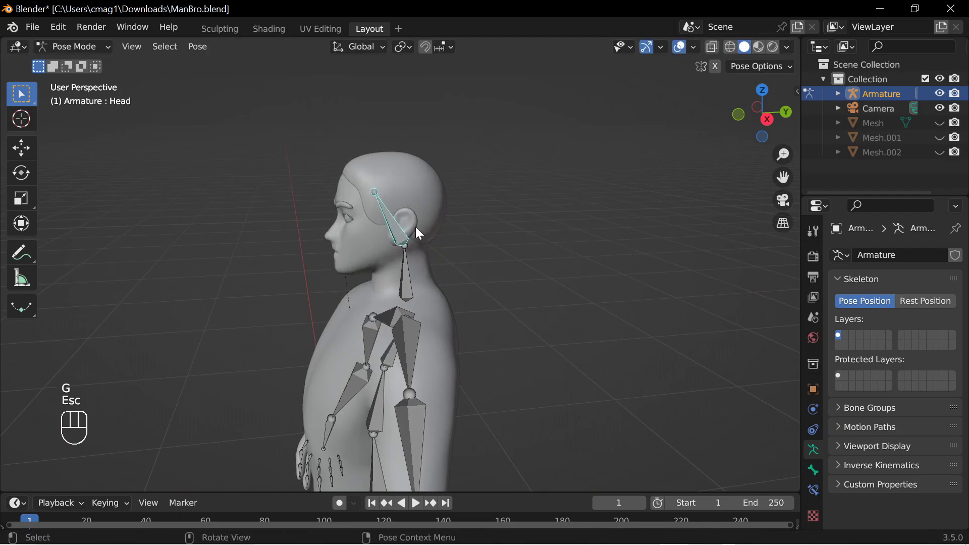
mouse_move(423, 244)
middle_mouse_down()
mouse_move(478, 245)
mouse_move(410, 244)
middle_mouse_up()
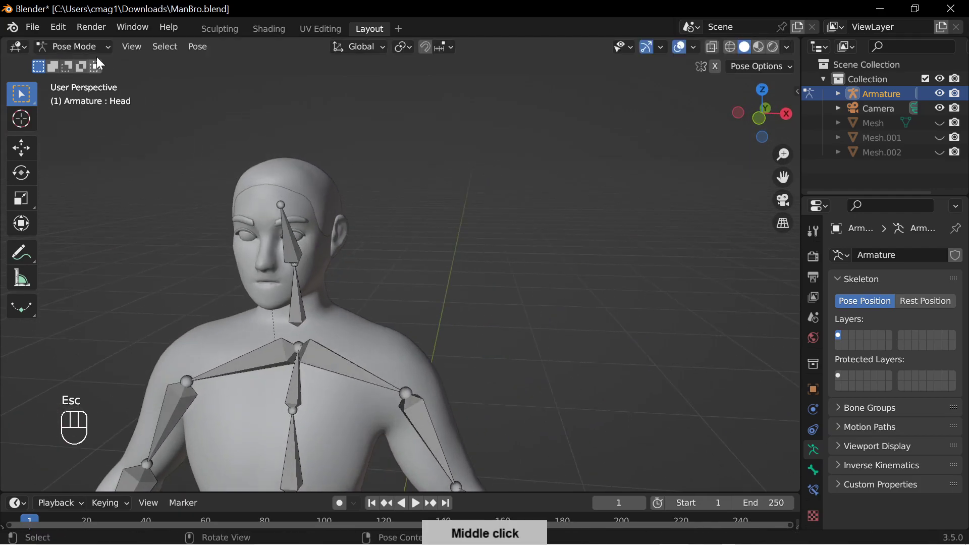
Return to Object Mode, enter Edit Mode on the body mesh and select a starting face on each ear.
left_click(74, 46)
left_click(83, 62)
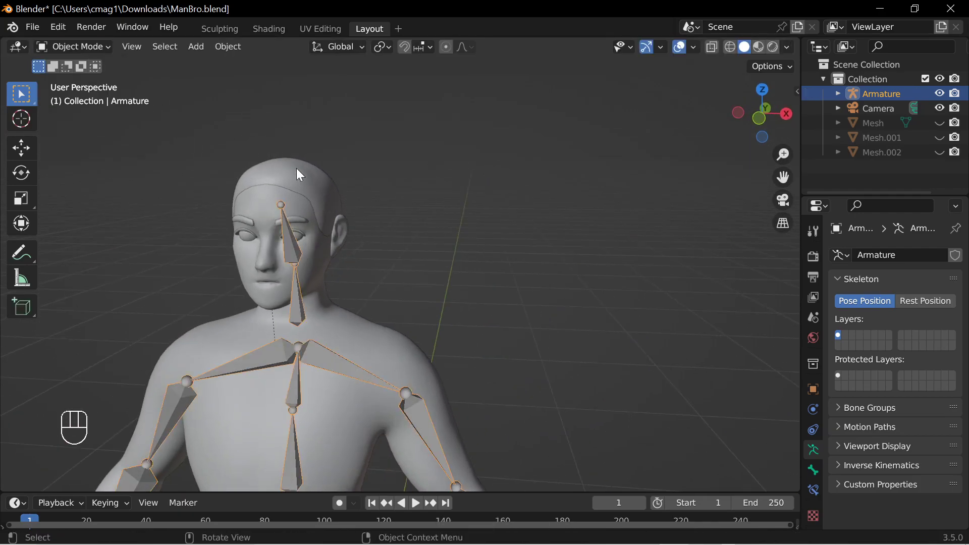
left_click(355, 247)
middle_click_drag(358, 262, 388, 294)
key("Tab")
middle_click_drag(330, 255, 476, 244)
key("alt+a")
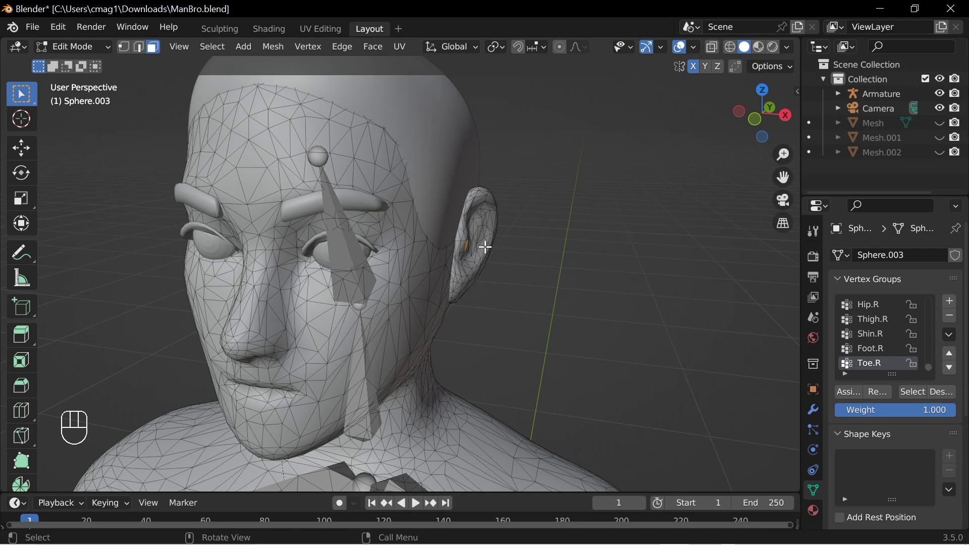
middle_click_drag(465, 260, 531, 253)
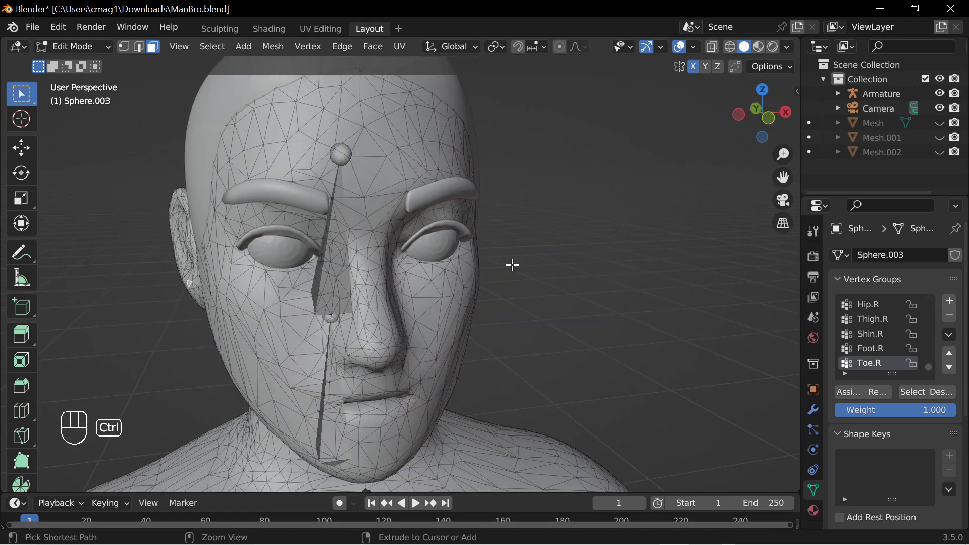
Grow the face selection until it covers both ears.
key("ctrl+KP_Add")
key("ctrl+KP_Add")
key("ctrl+KP_Add")
key("ctrl+KP_Add")
key("ctrl+KP_Add")
key("ctrl+KP_Add")
key("ctrl+KP_Add")
key("ctrl+KP_Add")
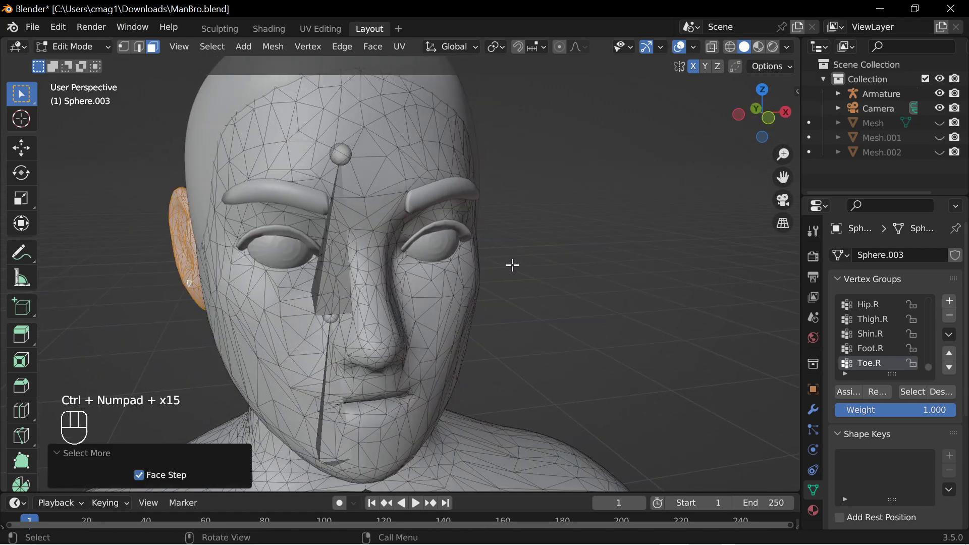
Separate the selected ears from the body into their own object and return to Object Mode.
middle_click_drag(544, 281, 493, 296)
key("p")
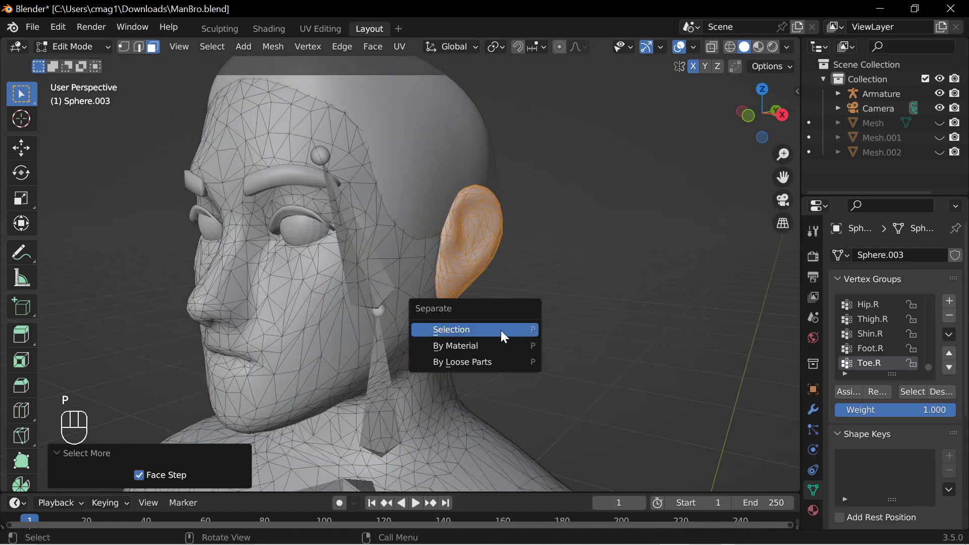
left_click(499, 331)
key("Tab")
Transfer the vertex groups from the body mesh to the separated ears, using all source layers matched by name.
middle_click_drag(486, 316, 477, 255)
left_click(478, 254)
left_click(407, 296, "shift")
left_click(228, 46)
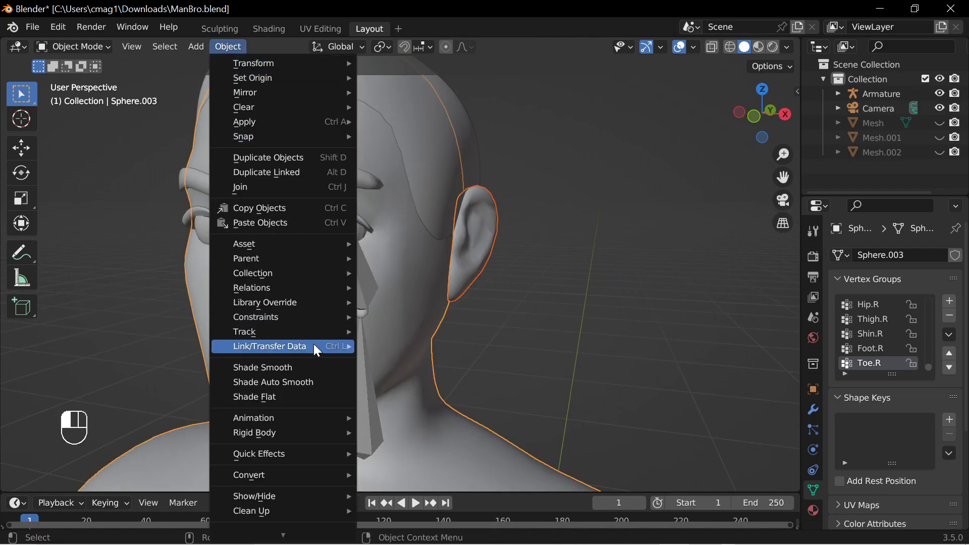
mouse_move(315, 349)
left_click(447, 331)
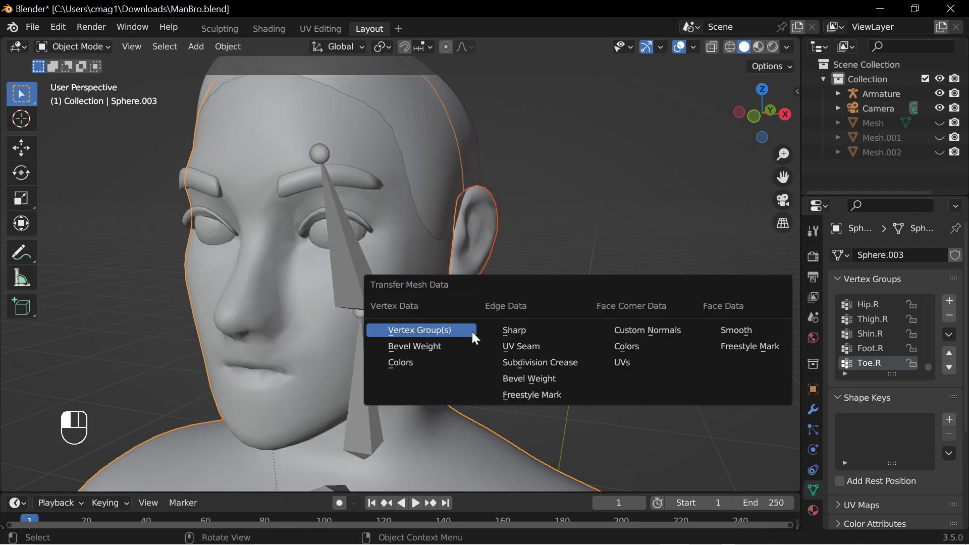
left_click(433, 332)
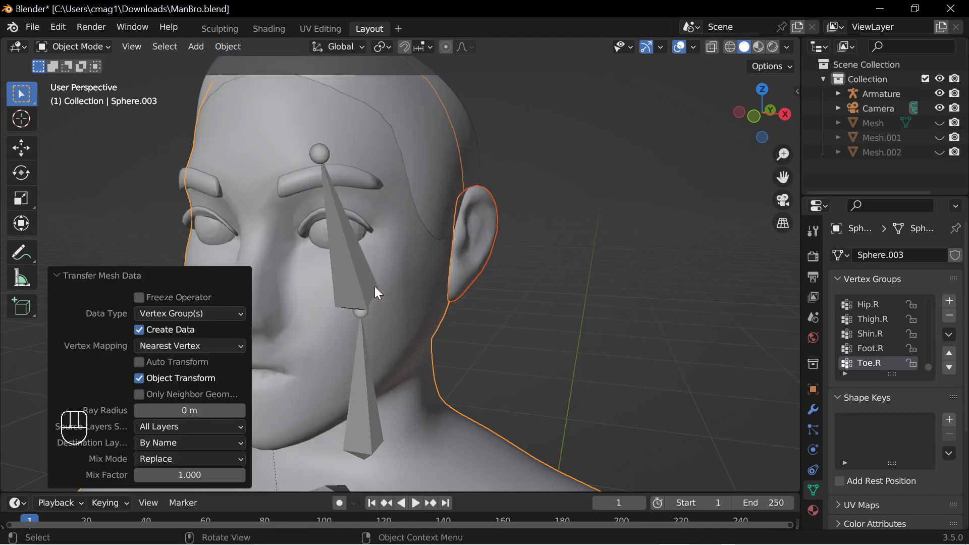
Parent the separated ears to the armature with an Armature Deform using empty groups.
left_click(468, 256)
left_click(365, 275, "shift")
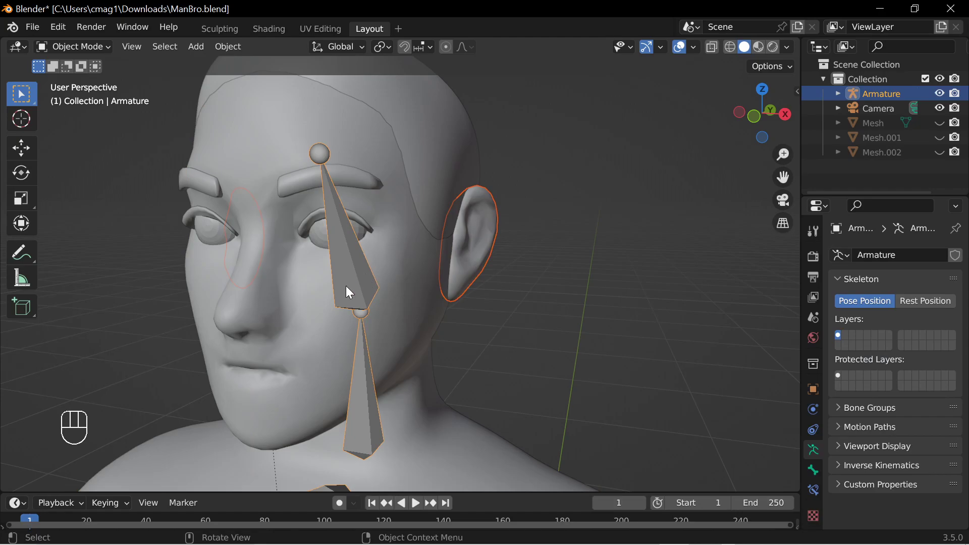
key("ctrl+p")
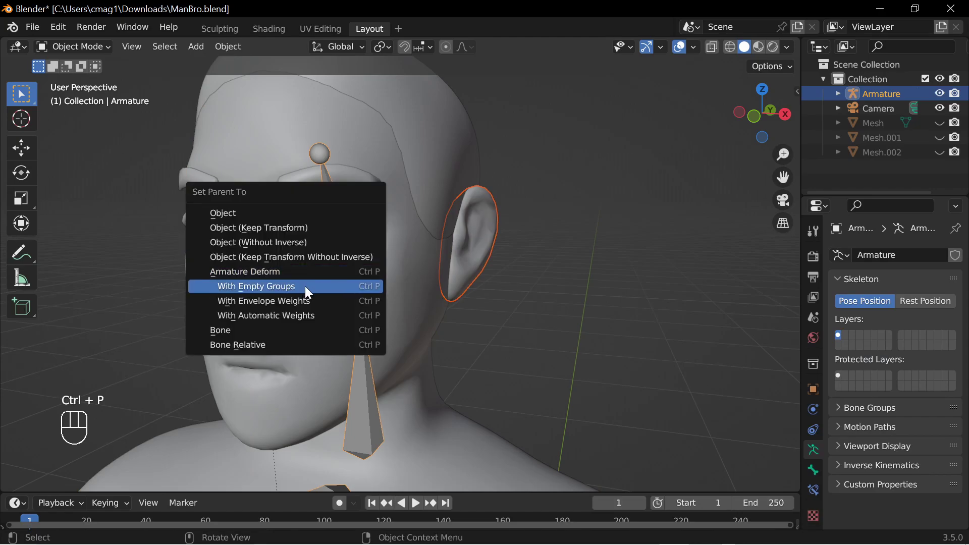
left_click(347, 288)
Trial-rotate the Head bone in Pose Mode from the front and the side to check the ears' deformation, cancelling each rotation.
left_click(350, 256)
left_click(101, 47)
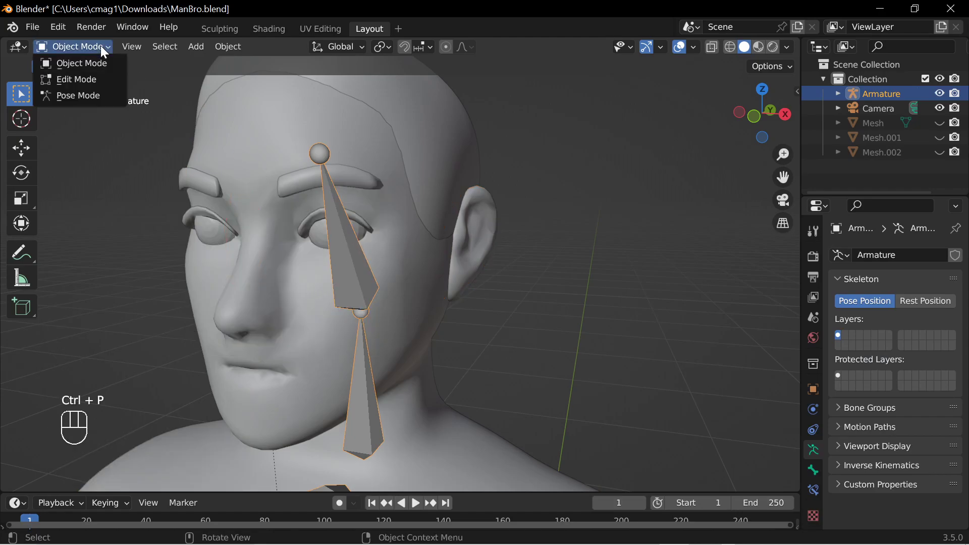
left_click(104, 94)
left_click(355, 265)
key("g")
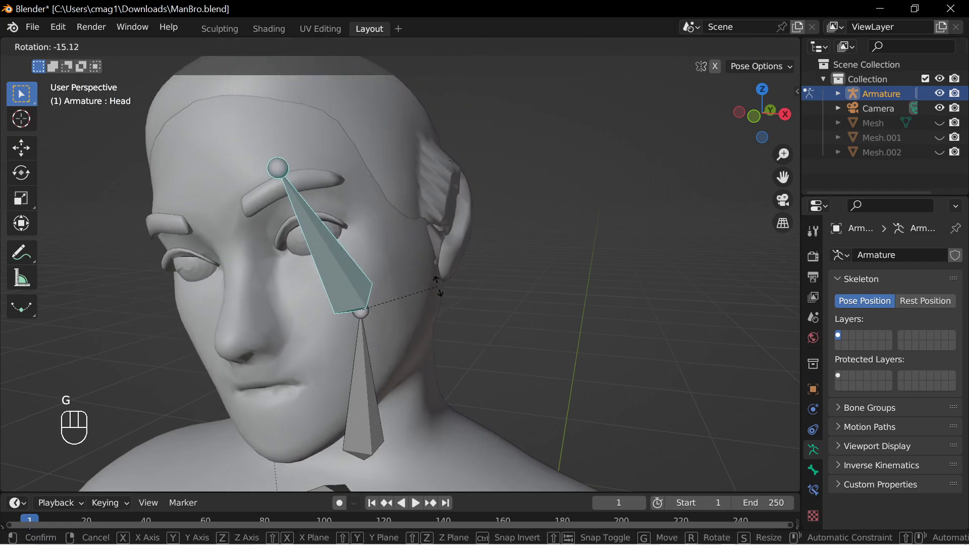
key("Escape")
middle_click_drag(474, 283, 401, 250)
key("g")
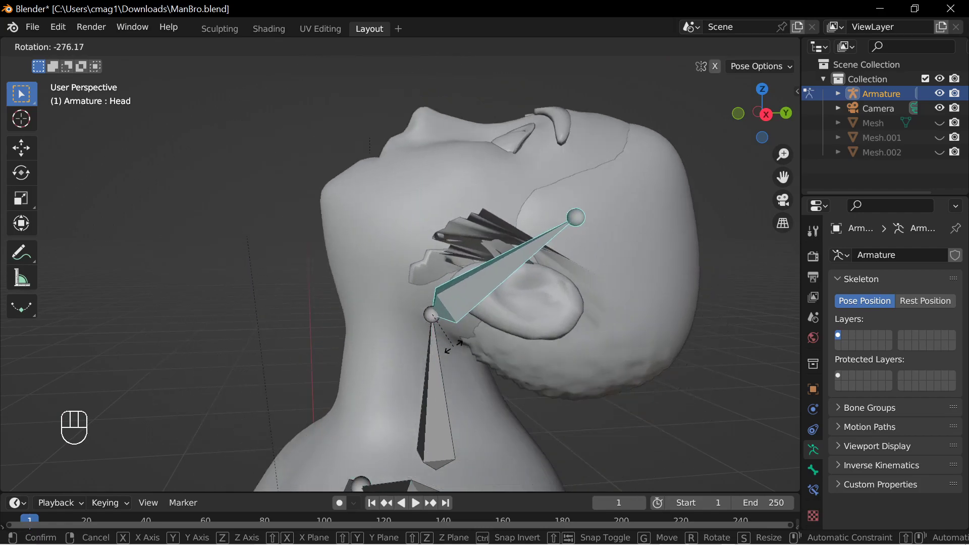
key("Escape")
Trial-rotate the Head bone about the global Z axis to check the ears and scalp, and cancel the rotation.
middle_click_drag(500, 274, 525, 317)
key("r")
key("z")
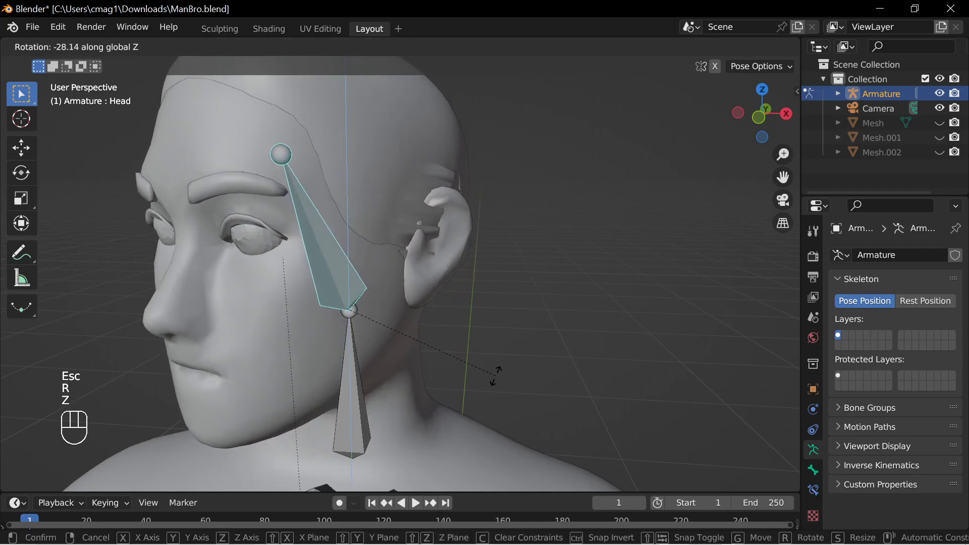
key("Escape")
middle_click_drag(651, 158, 549, 248)
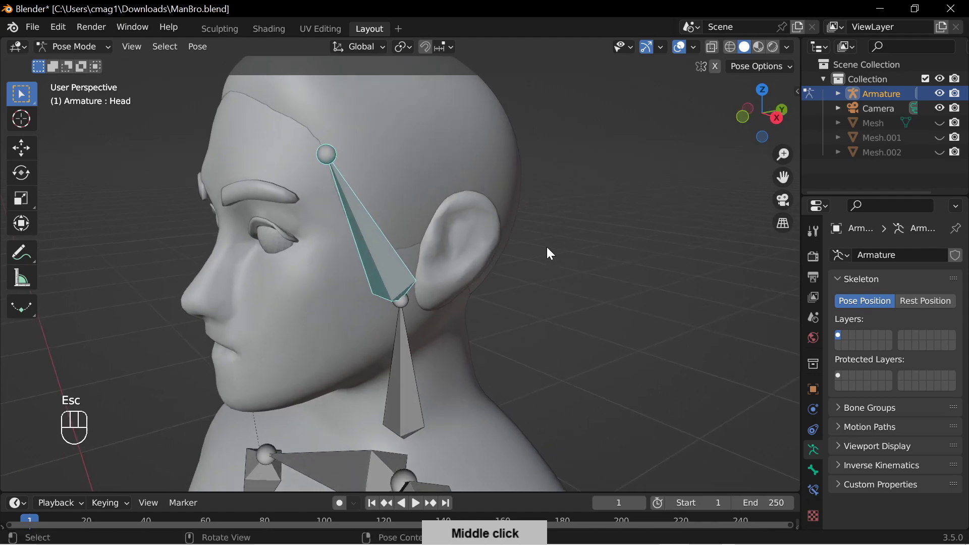
middle_click_drag(483, 237, 504, 243)
Return to Object Mode and select the scalp mesh.
left_click(430, 190)
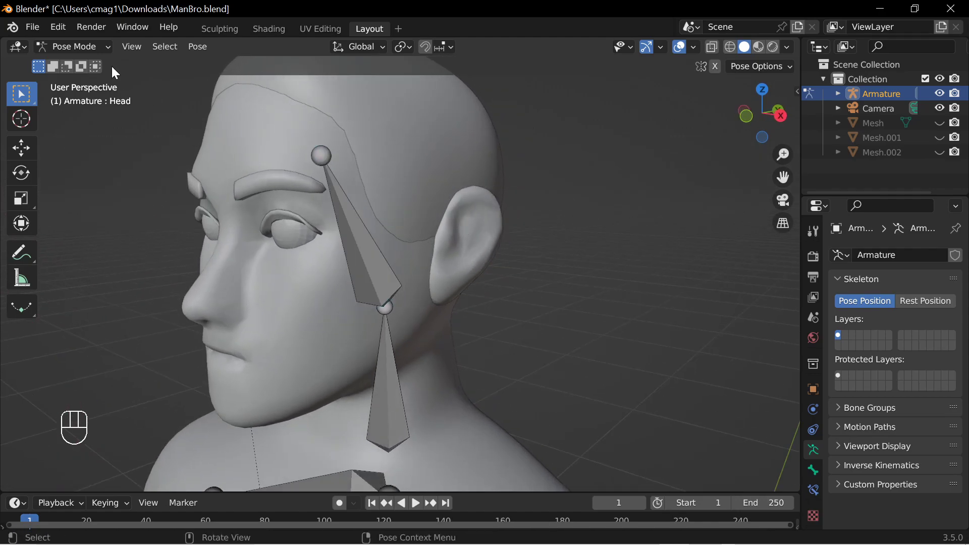
left_click(91, 56)
left_click(91, 62)
left_click(514, 242)
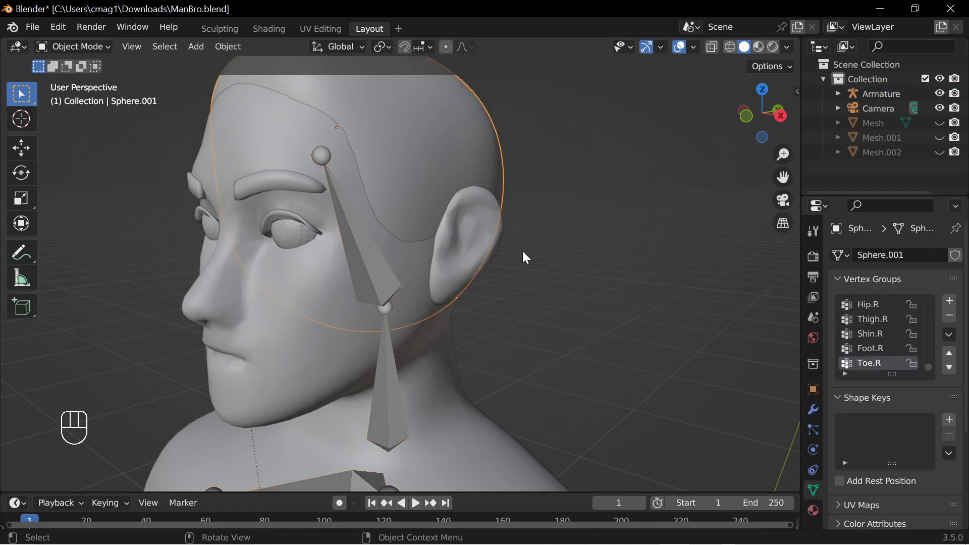
middle_click_drag(649, 372, 579, 375)
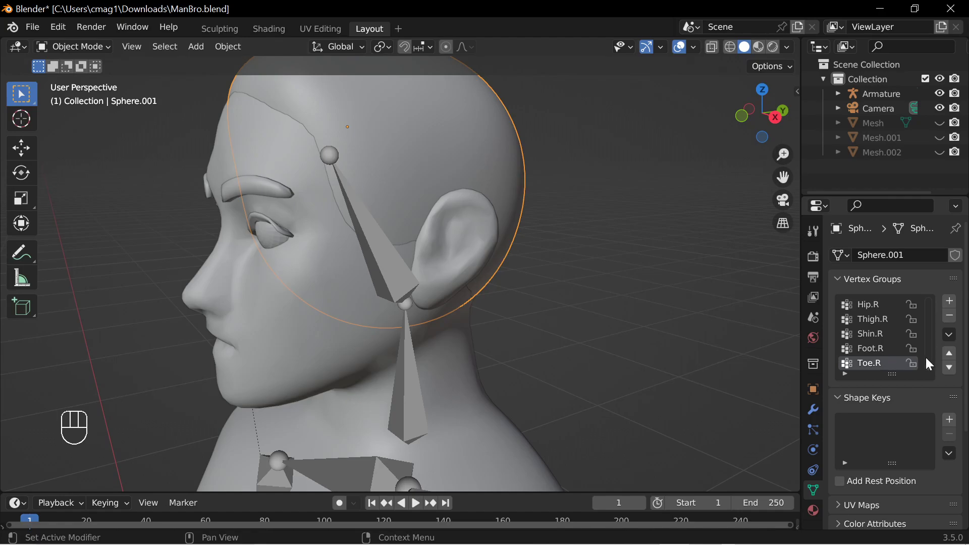
Remove all of the scalp mesh's vertex groups, from Toe.R up through Pelvis.
mouse_move(928, 368)
left_mouse_down()
mouse_move(928, 359)
mouse_move(929, 369)
left_mouse_up()
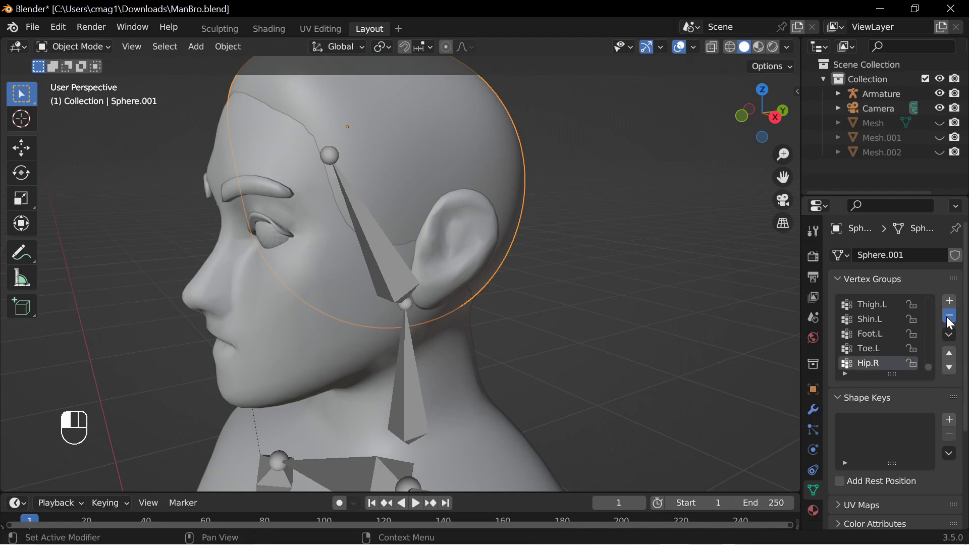
left_click(952, 318)
left_click(952, 318)
left_click(952, 318)
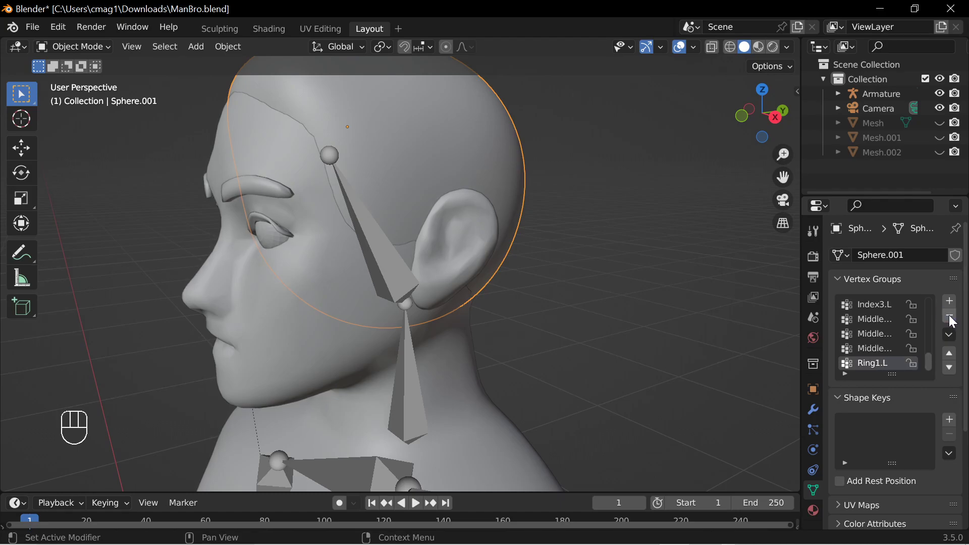
left_click(952, 318)
left_click(952, 318)
left_click(952, 319)
left_click(952, 318)
left_click(953, 318)
left_click(953, 318)
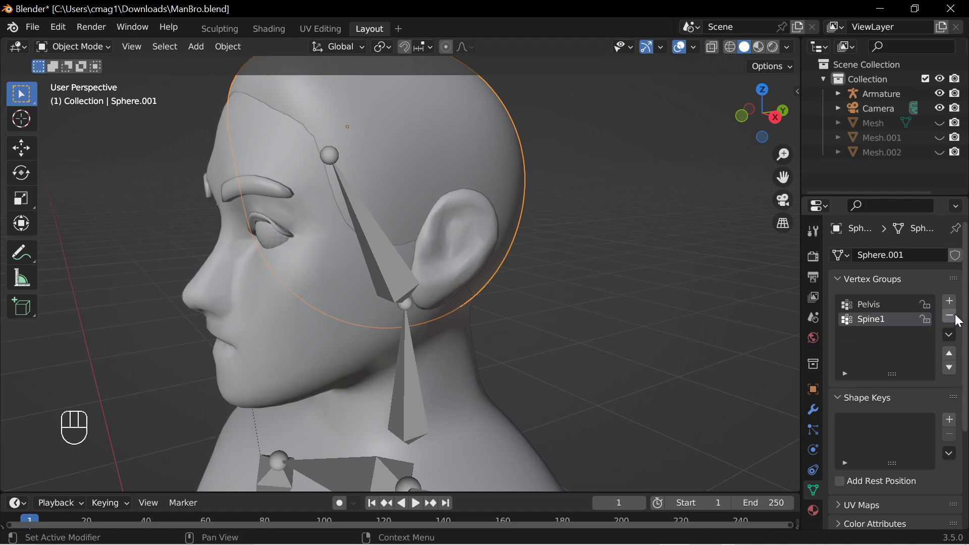
left_click(952, 318)
left_click(953, 318)
Delete the Armature modifier from the scalp mesh.
middle_click_drag(449, 284, 481, 267)
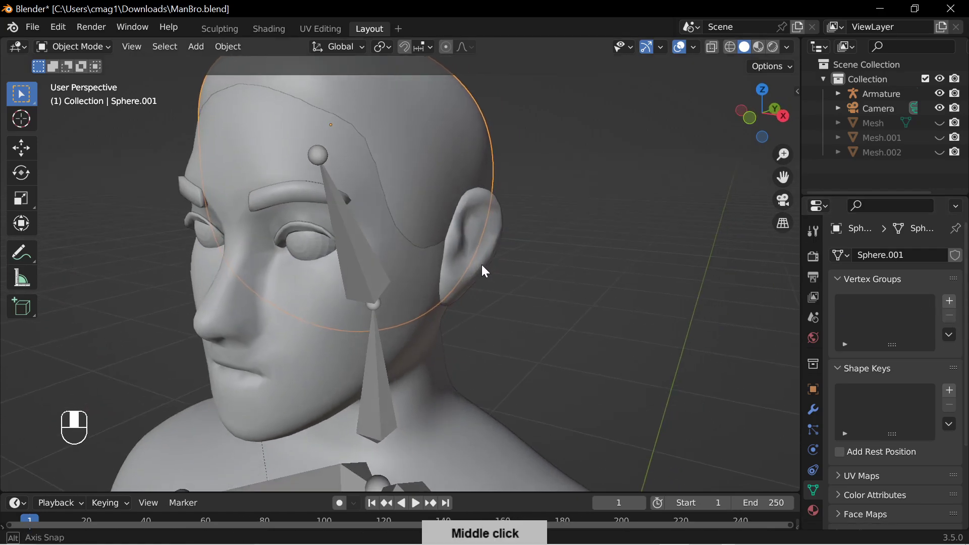
left_click(813, 409)
left_click(935, 280)
Transfer the vertex groups from the body mesh to the scalp mesh.
mouse_move(410, 260)
middle_mouse_down()
mouse_move(392, 232)
mouse_move(416, 260)
middle_mouse_up()
left_click(411, 265, "shift")
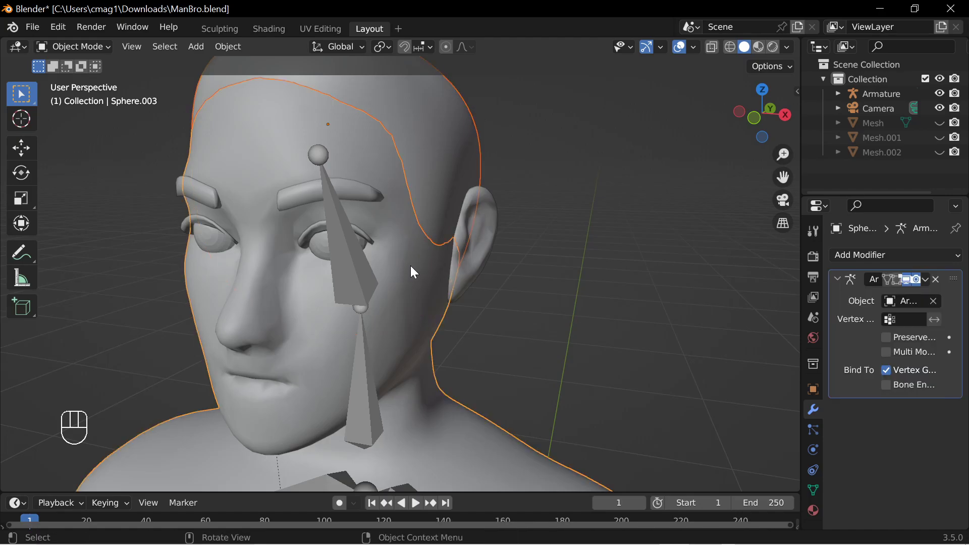
left_click(235, 48)
mouse_move(305, 346)
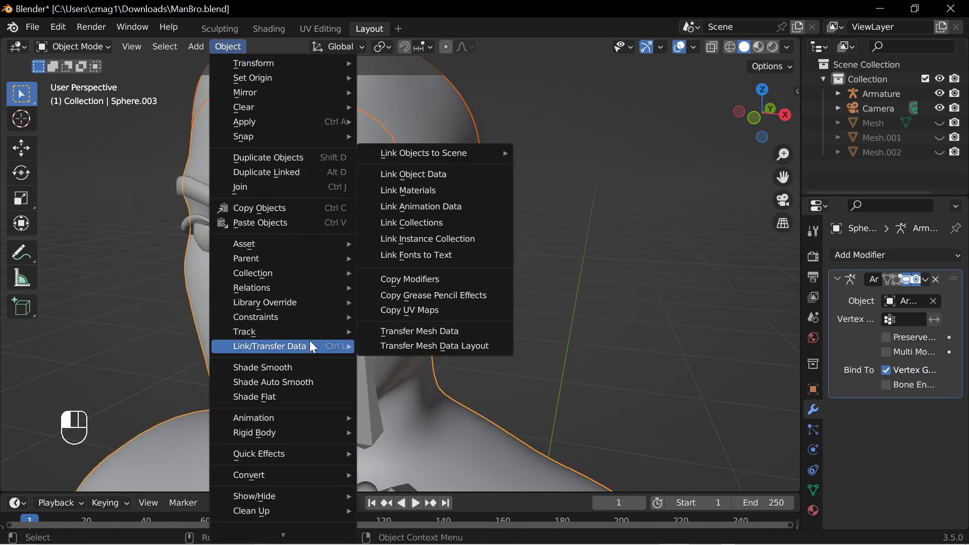
left_click(453, 329)
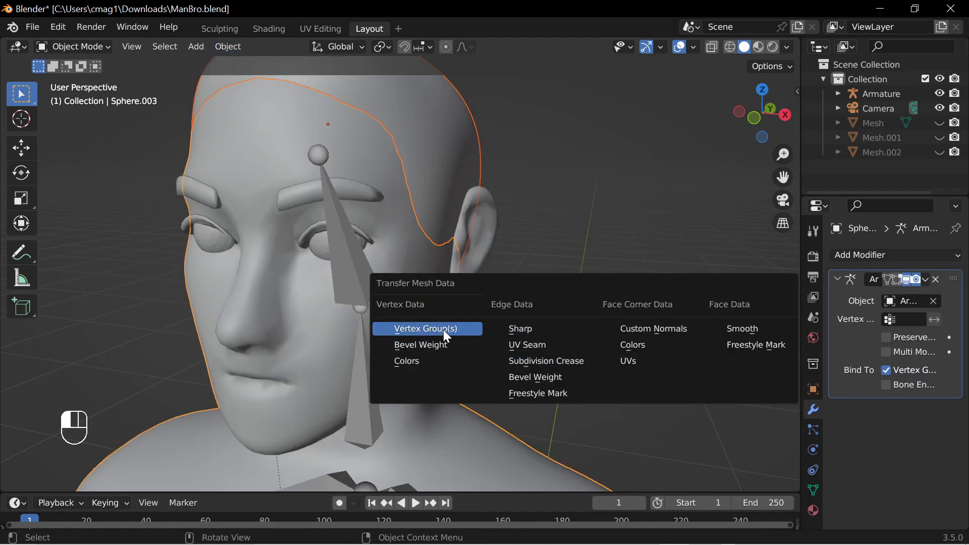
left_click(444, 329)
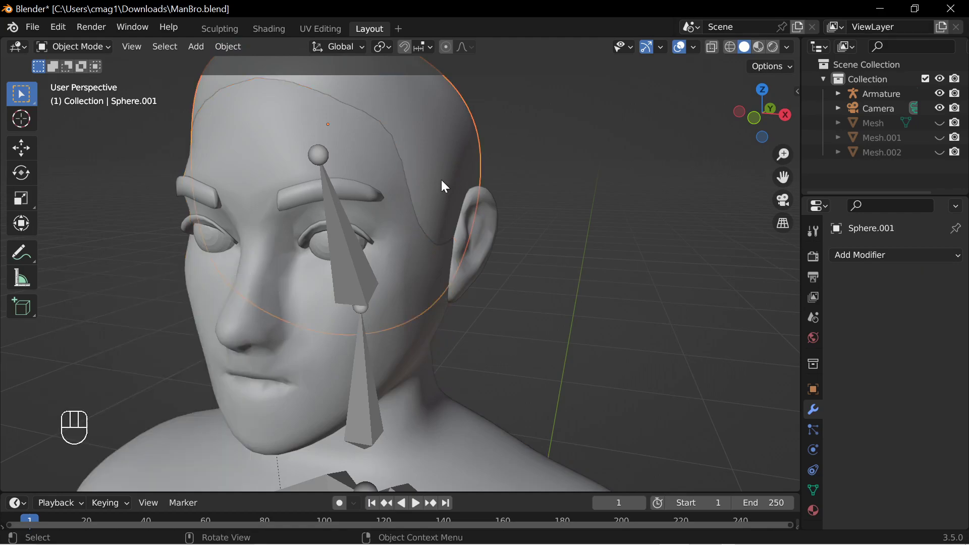
Parent the scalp to the armature with an Armature Deform using empty groups.
left_click(352, 254, "shift")
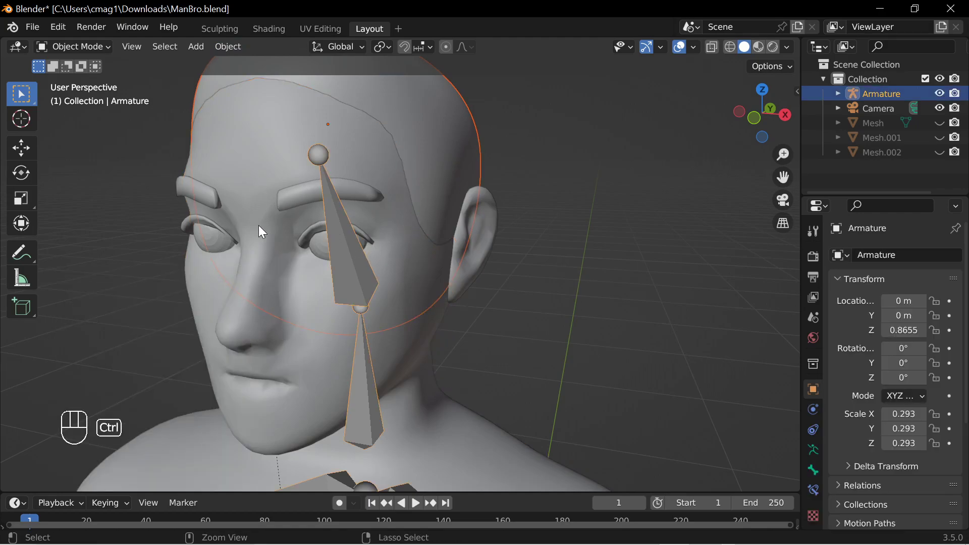
key("ctrl+p")
left_click(208, 226)
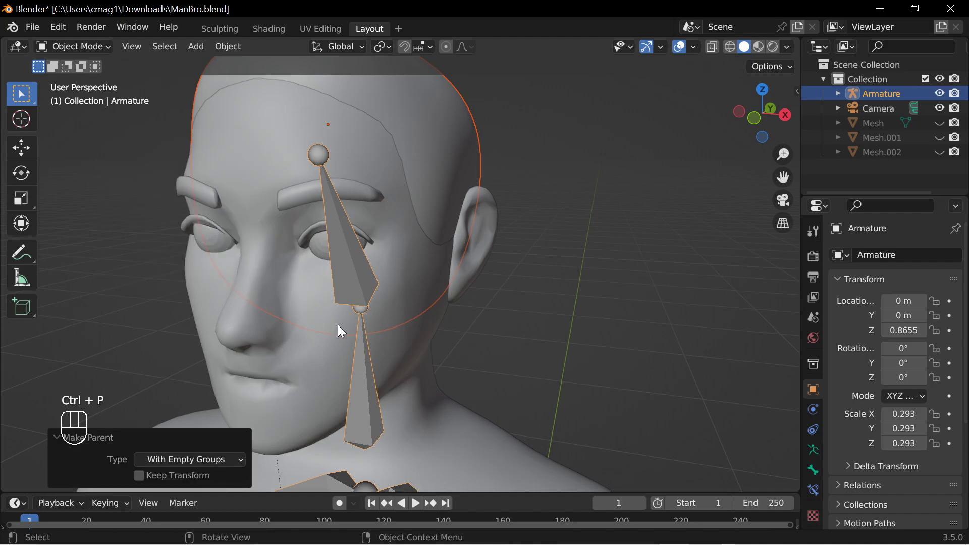
Trial-rotate the Head bone in Pose Mode from several angles to check the scalp's deformation, cancelling each rotation.
left_click(352, 256)
left_click(73, 46)
left_click(81, 93)
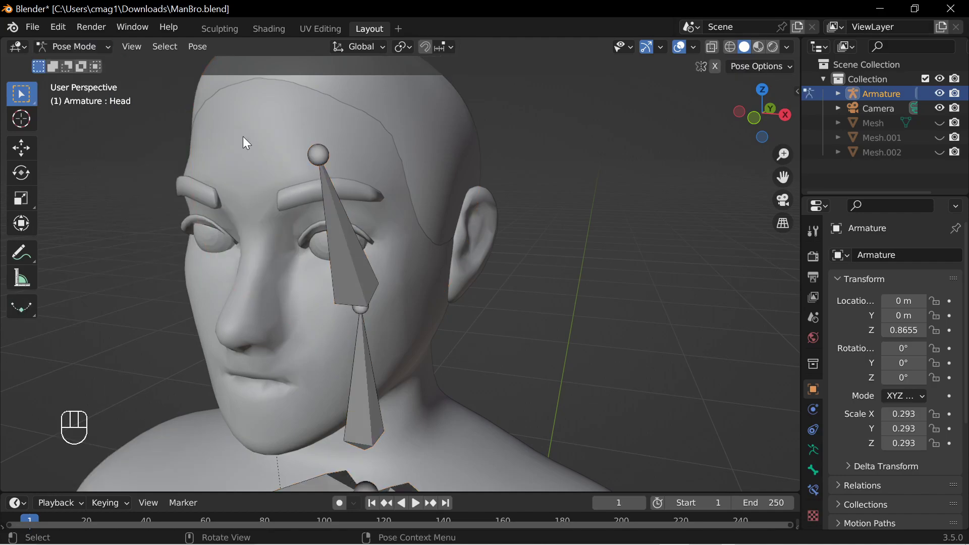
left_click(355, 249)
key("g")
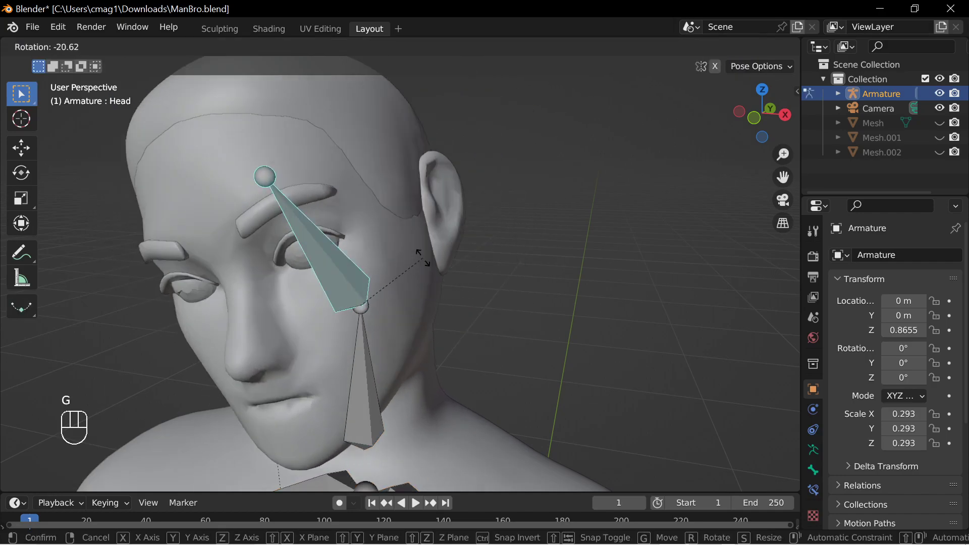
key("Escape")
middle_click_drag(435, 294, 573, 270)
key("g")
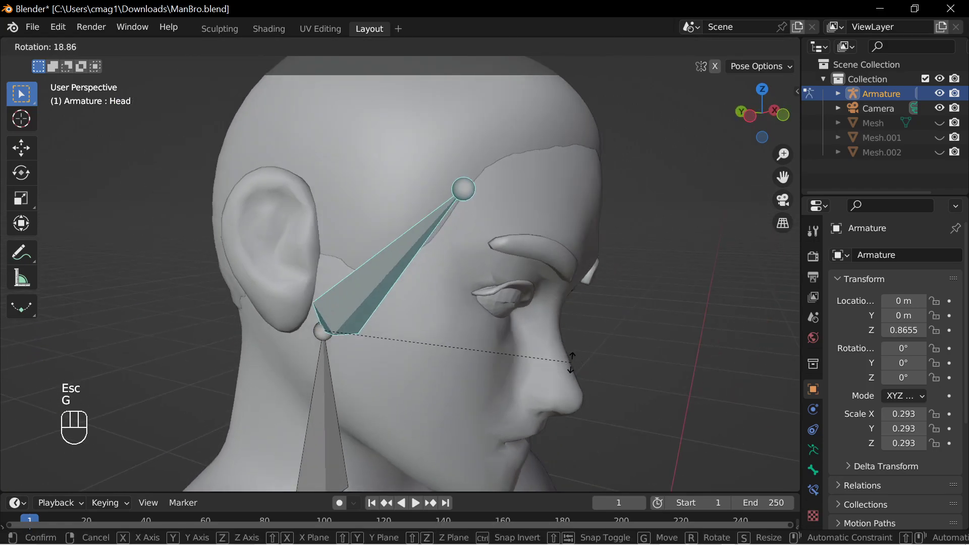
key("Escape")
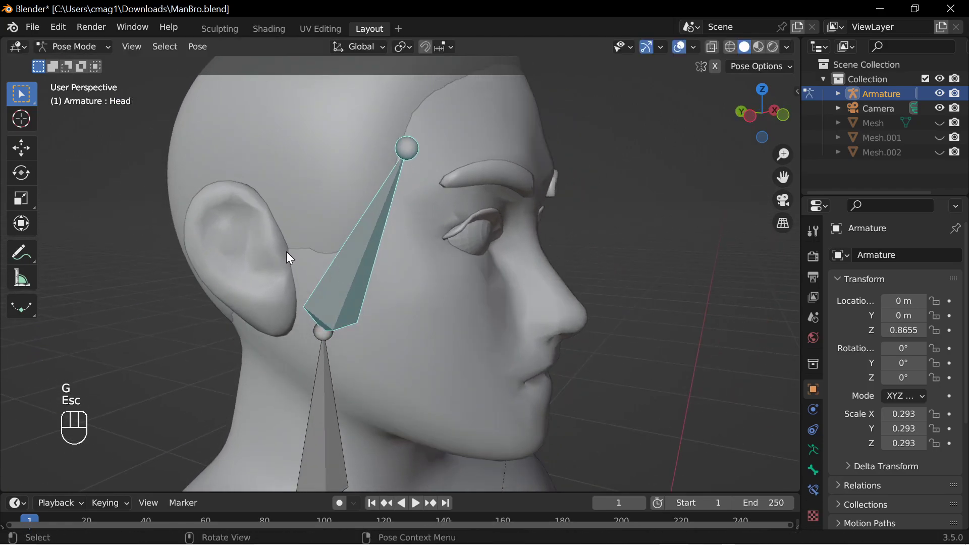
middle_click_drag(471, 265, 525, 487)
key("g")
key("Escape")
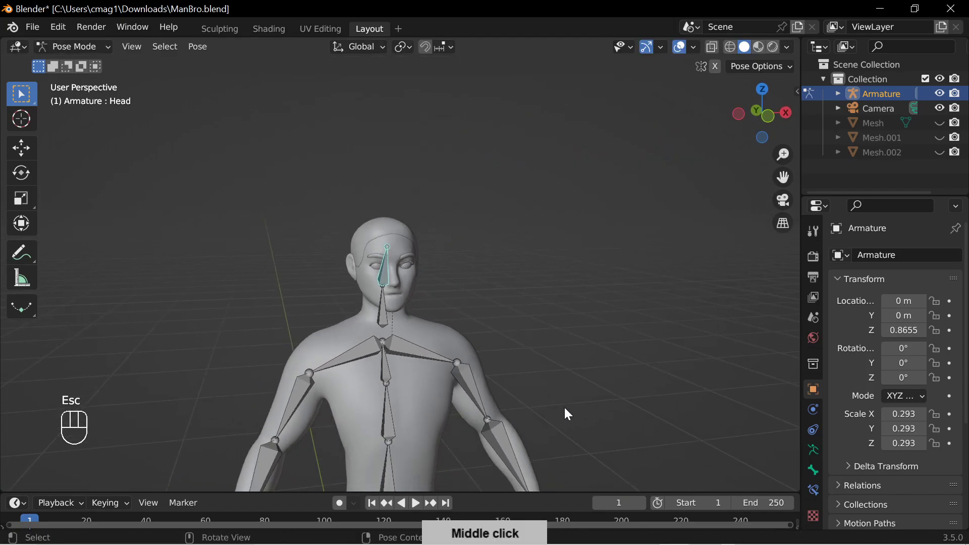
Return to Object Mode, reveal the hidden clothing meshes and show the character in Material Preview shading.
middle_click_drag(559, 411, 551, 207, "shift")
middle_click_drag(555, 280, 532, 322)
left_click(92, 46)
left_click(94, 63)
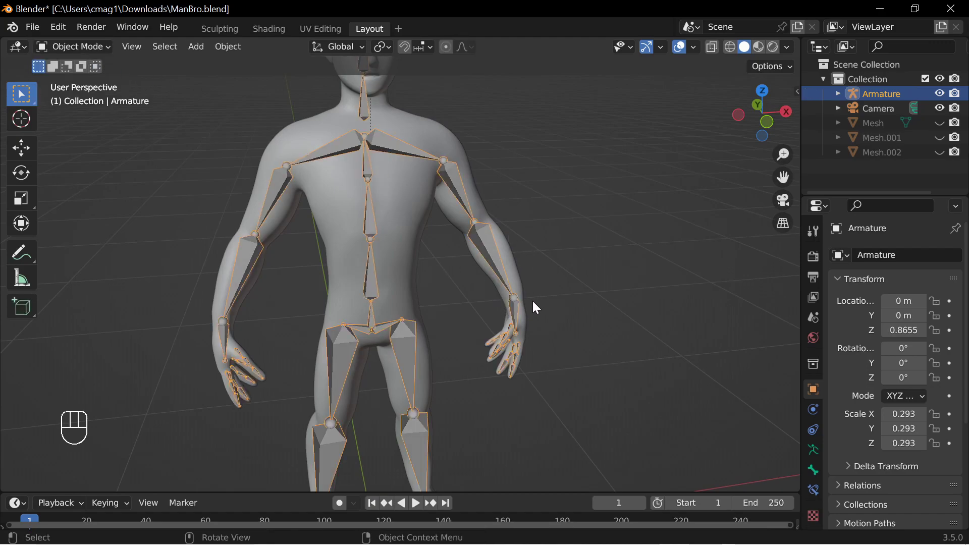
key("alt+h")
middle_click_drag(472, 274, 552, 270)
key("z")
left_click(557, 360)
mouse_move(557, 360)
middle_mouse_down()
mouse_move(471, 320)
mouse_move(524, 353)
middle_mouse_up()
middle_click_drag(502, 290, 506, 302)
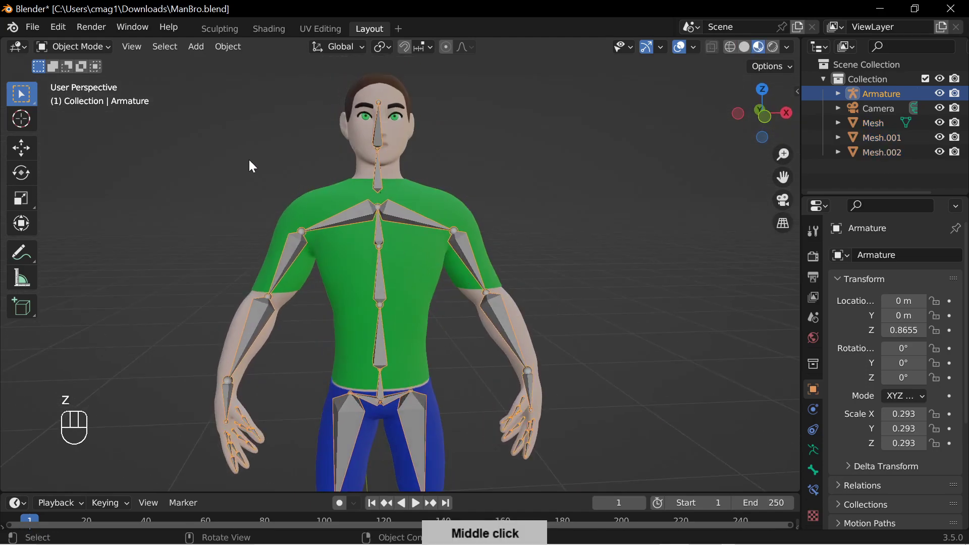
Trial-rotate the Upperarm.L bone in Pose Mode to check the shirt, cancel the rotation and return to Object Mode.
left_click(94, 45)
left_click(81, 93)
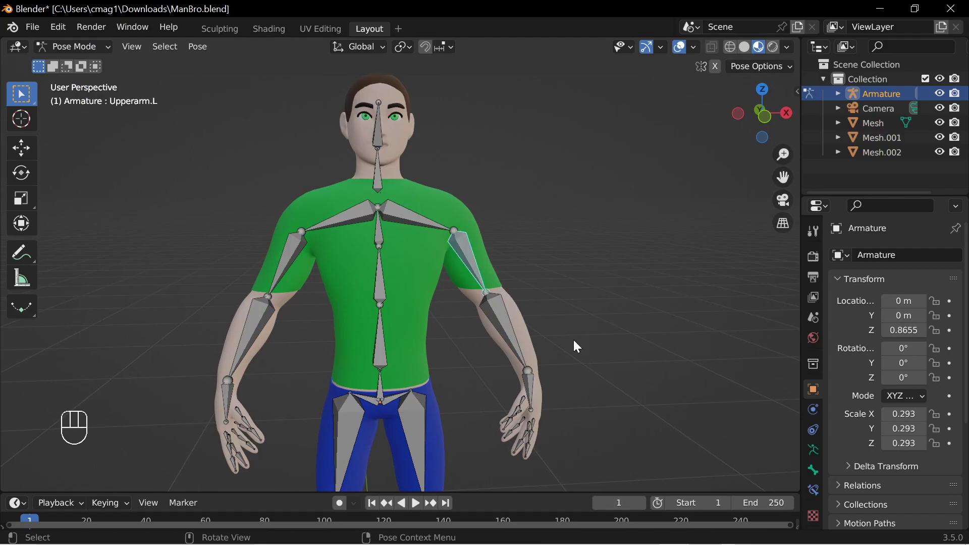
key("g")
key("Escape")
left_click(80, 50)
left_click(87, 62)
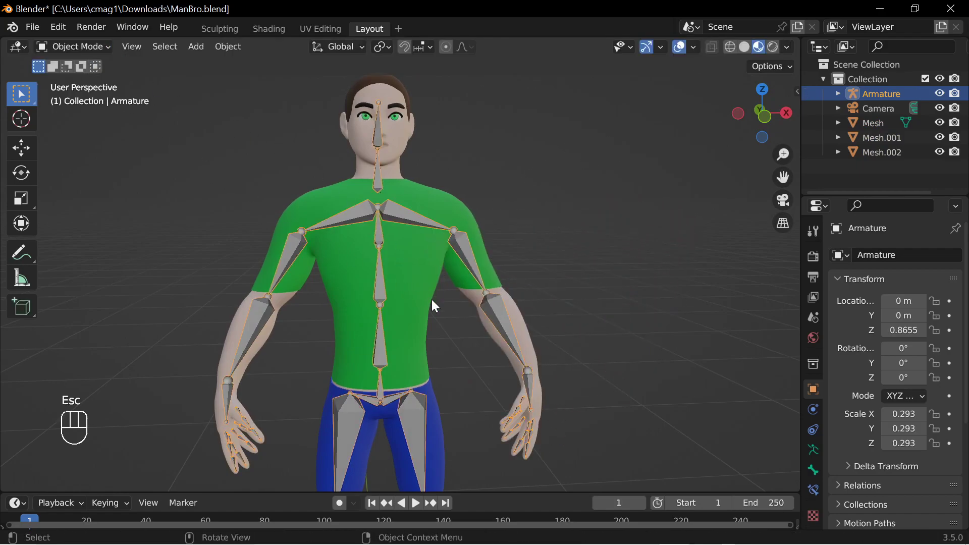
Transfer the vertex groups from the body mesh to the green shirt mesh.
left_click(412, 319)
middle_click_drag(484, 353, 470, 346)
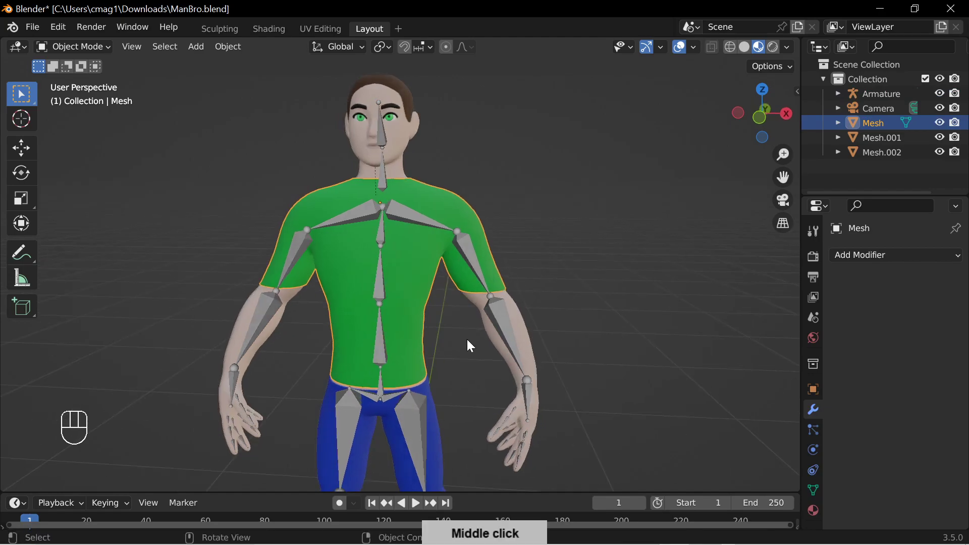
left_click(526, 339, "shift")
left_click(228, 46)
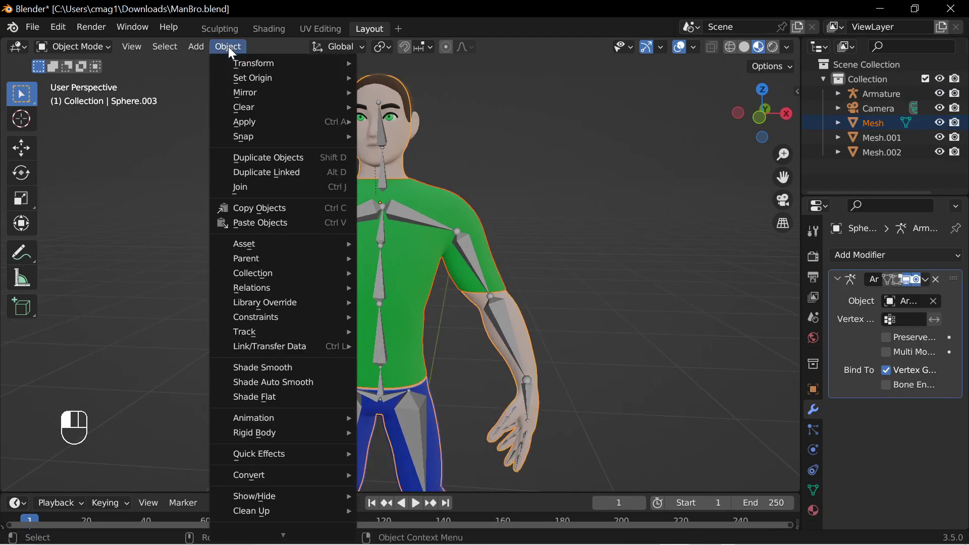
mouse_move(301, 347)
left_click(454, 331)
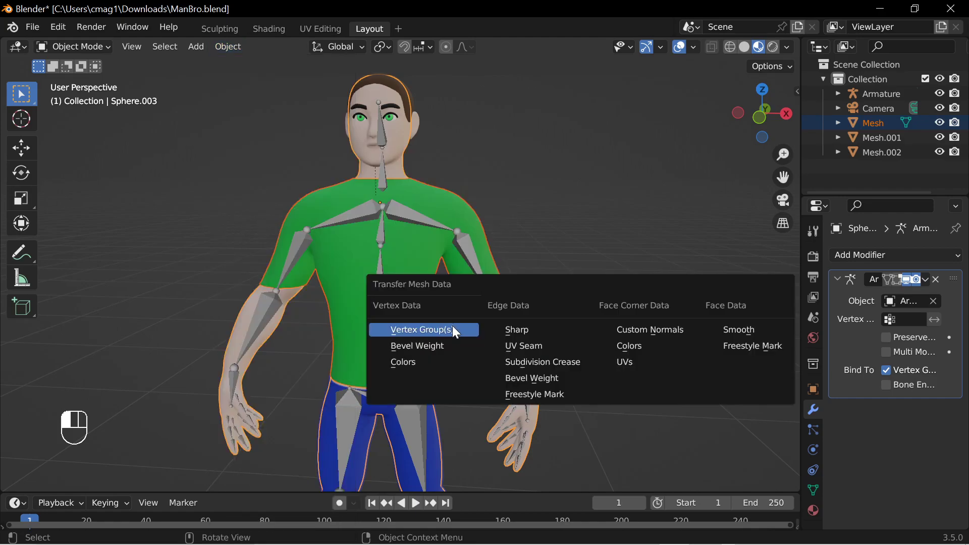
left_click(437, 331)
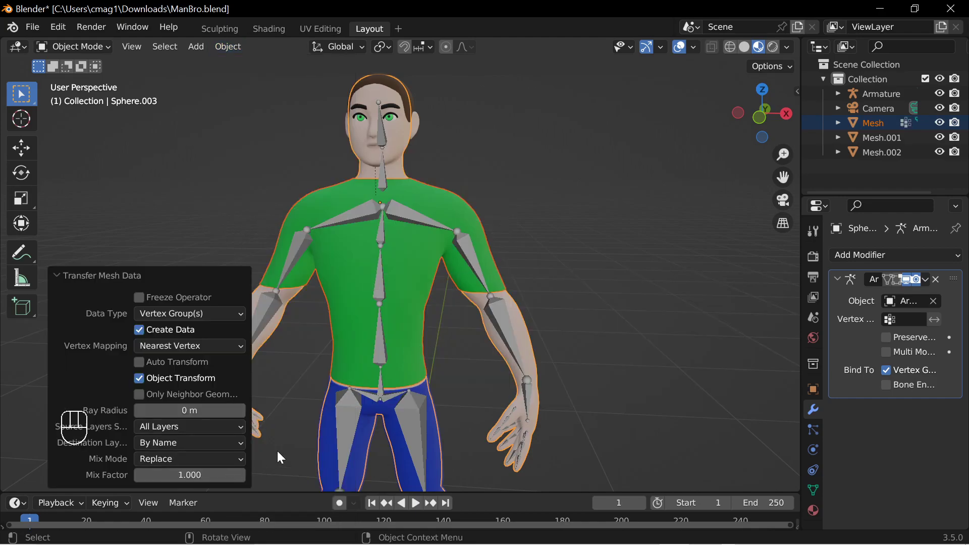
Parent the green shirt to the armature with an Armature Deform using empty groups.
left_click(479, 267)
left_click(476, 244)
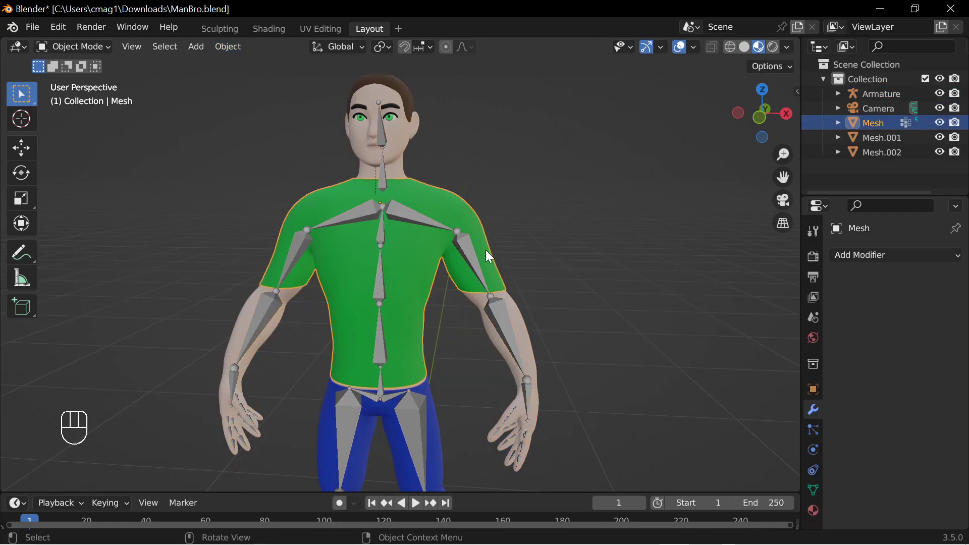
left_click(477, 251, "shift")
key("ctrl+p")
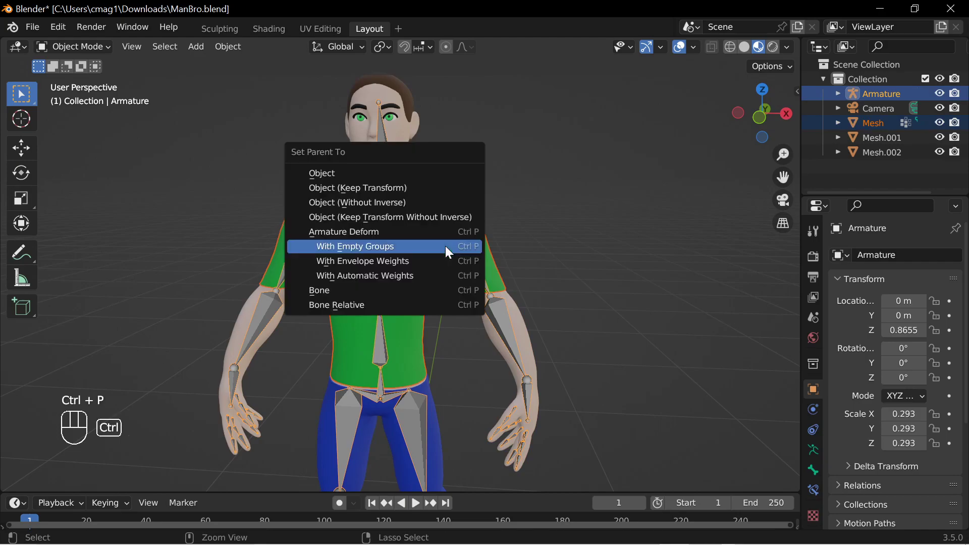
left_click(372, 247)
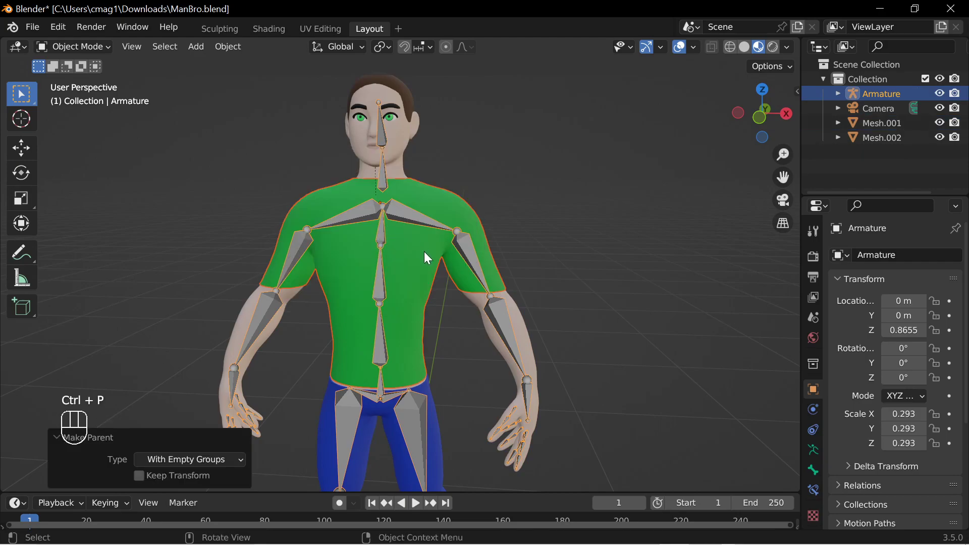
Trial-rotate the Upperarm.L and clavicle bones in Pose Mode to check the shirt's deformation, cancelling each rotation.
left_click(474, 265)
left_click(76, 46)
left_click(98, 95)
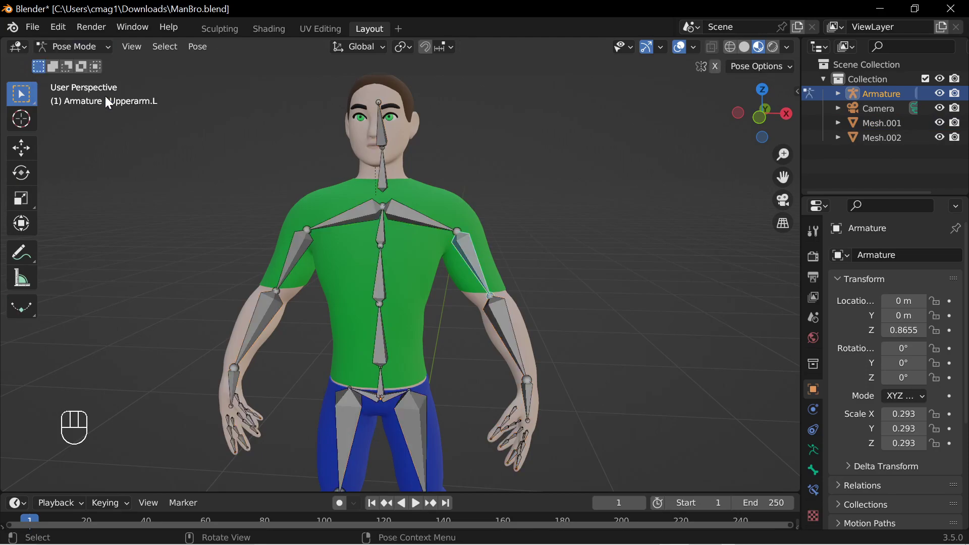
key("g")
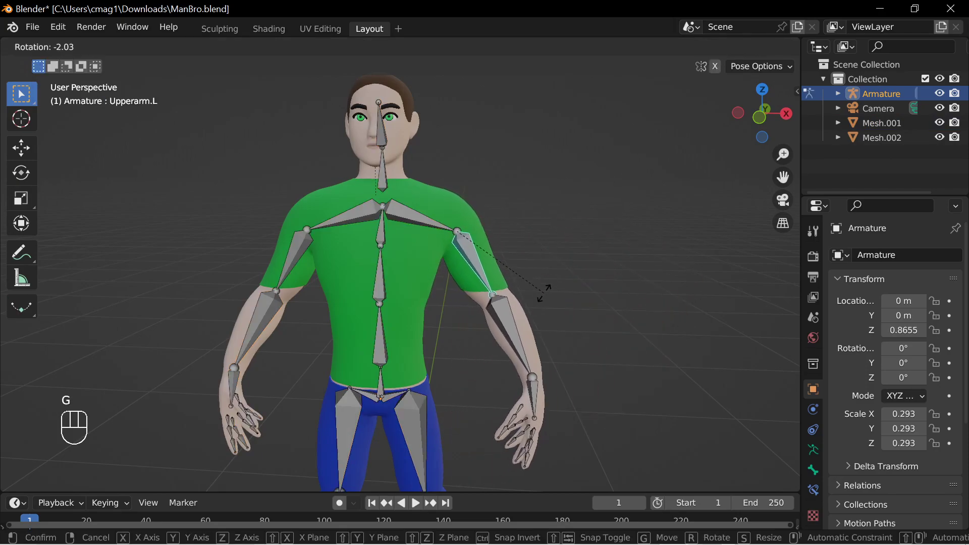
key("Escape")
key("g")
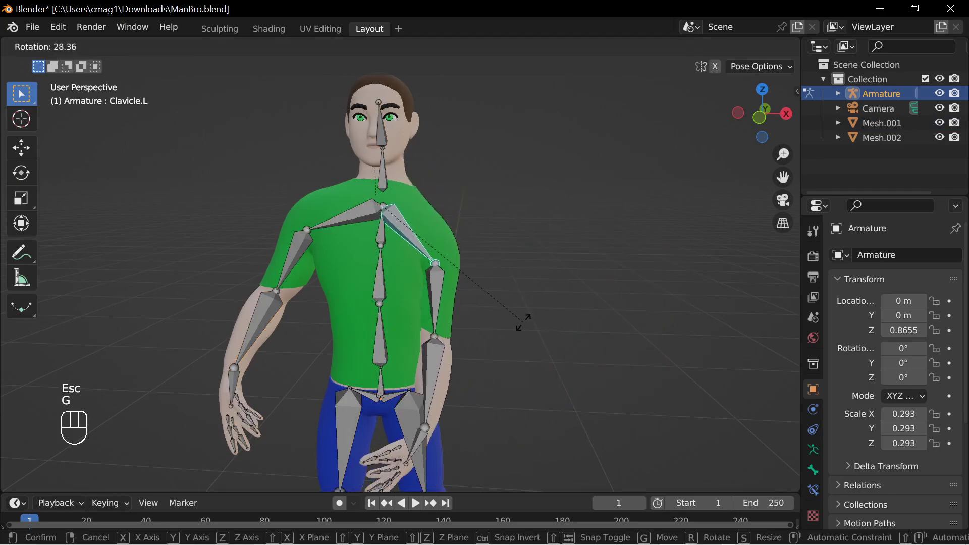
key("Escape")
middle_click_drag(560, 249, 576, 290)
left_click(465, 223)
key("g")
key("Escape")
middle_click_drag(563, 245, 520, 265)
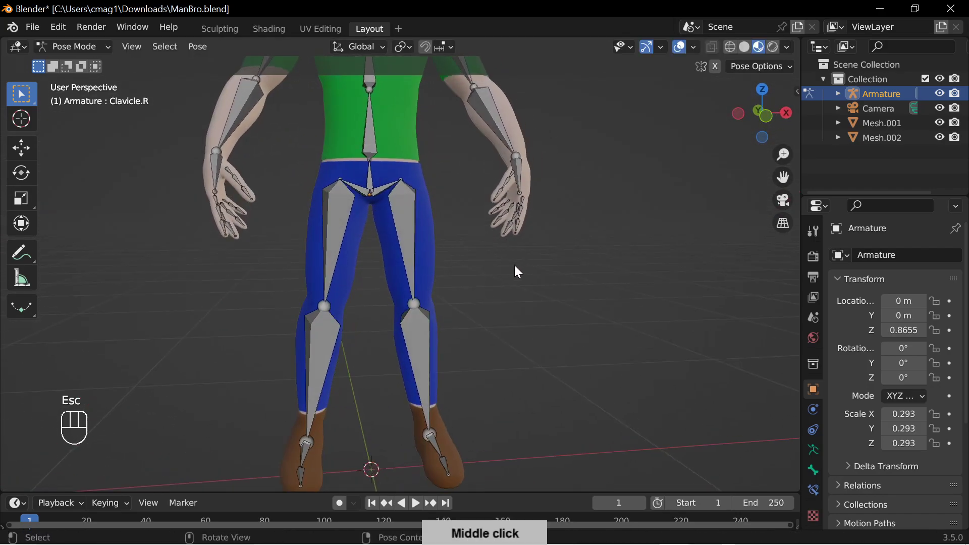
Return to Object Mode and transfer the vertex groups from the body mesh to the blue pants mesh.
left_click(73, 46)
left_click(83, 61)
middle_click_drag(468, 289, 429, 268)
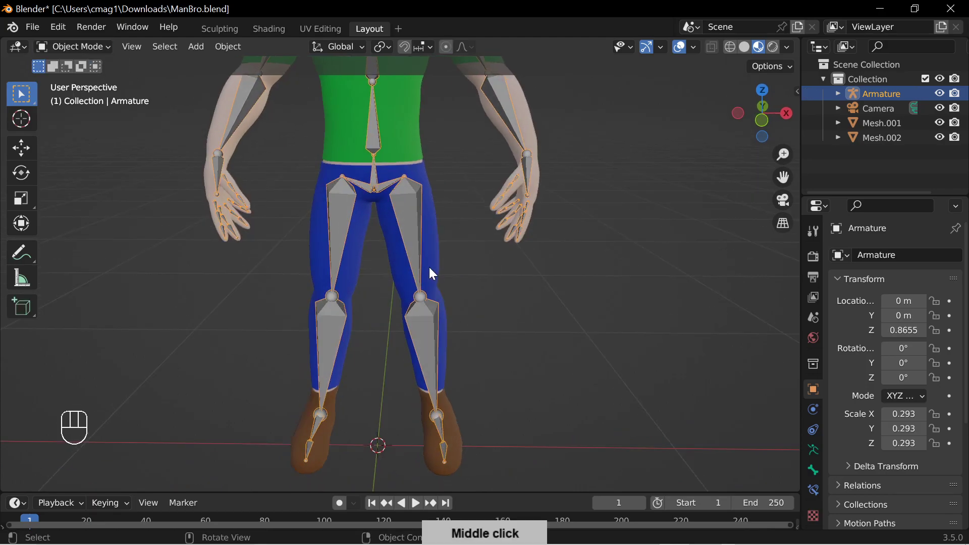
left_click(429, 267)
left_click(534, 133, "shift")
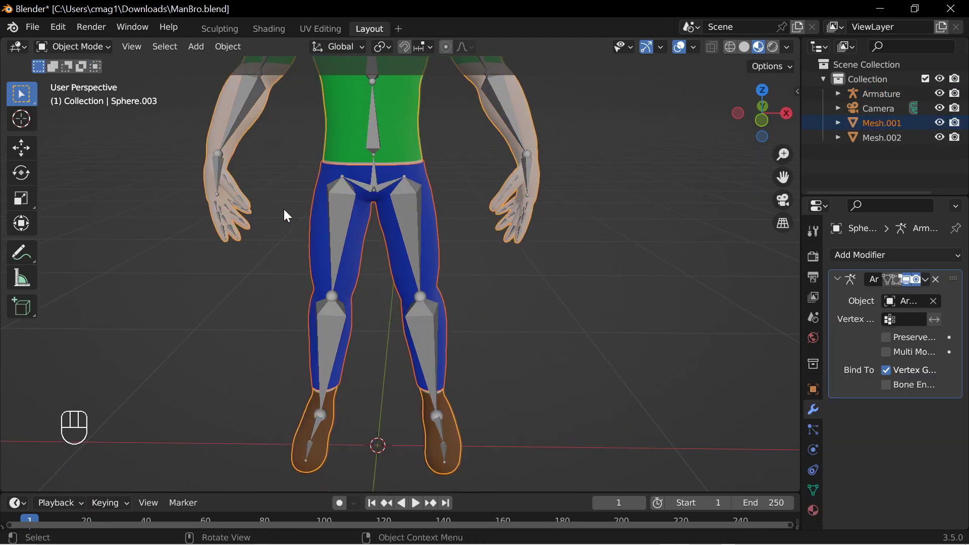
left_click(228, 46)
mouse_move(352, 347)
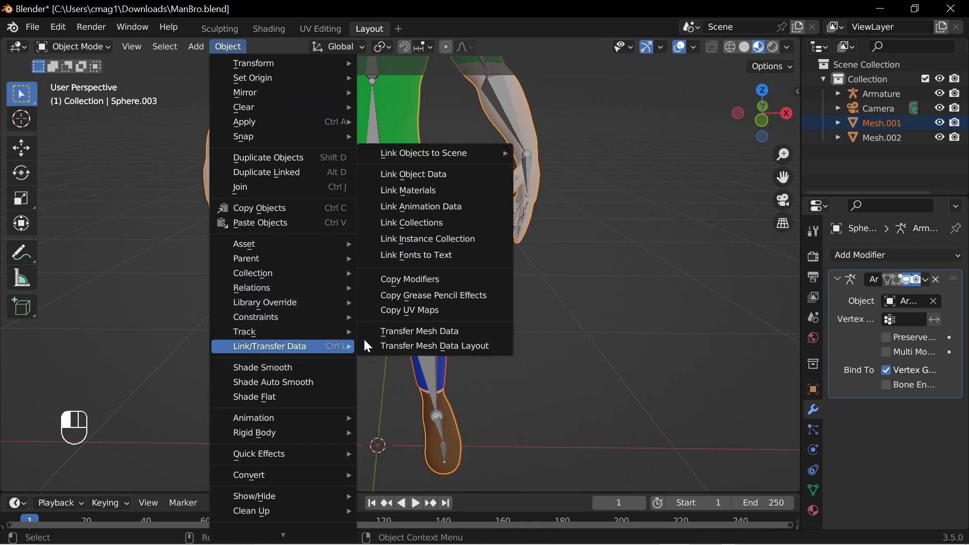
left_click(449, 332)
left_click(441, 331)
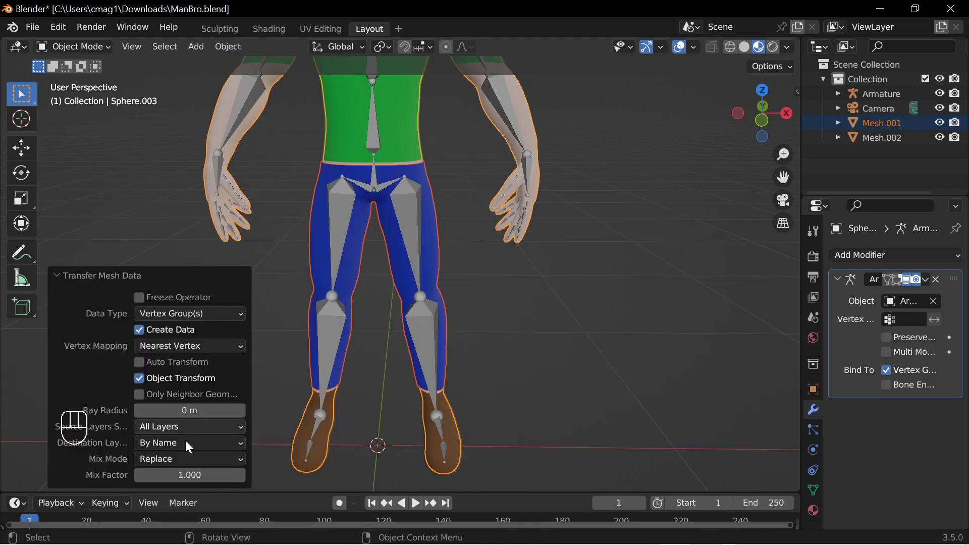
Transfer the vertex groups from the body mesh to the brown shoes mesh.
left_click(454, 433)
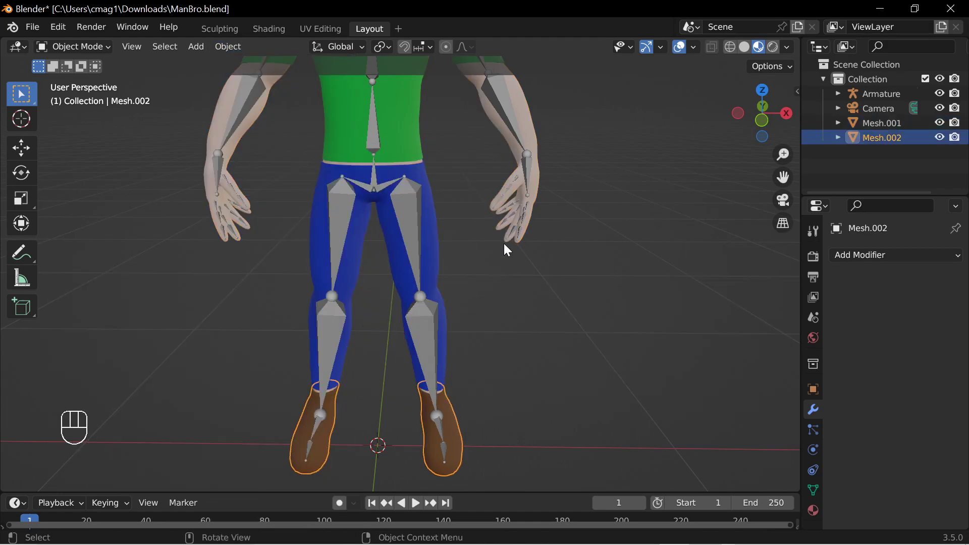
left_click(528, 168, "shift")
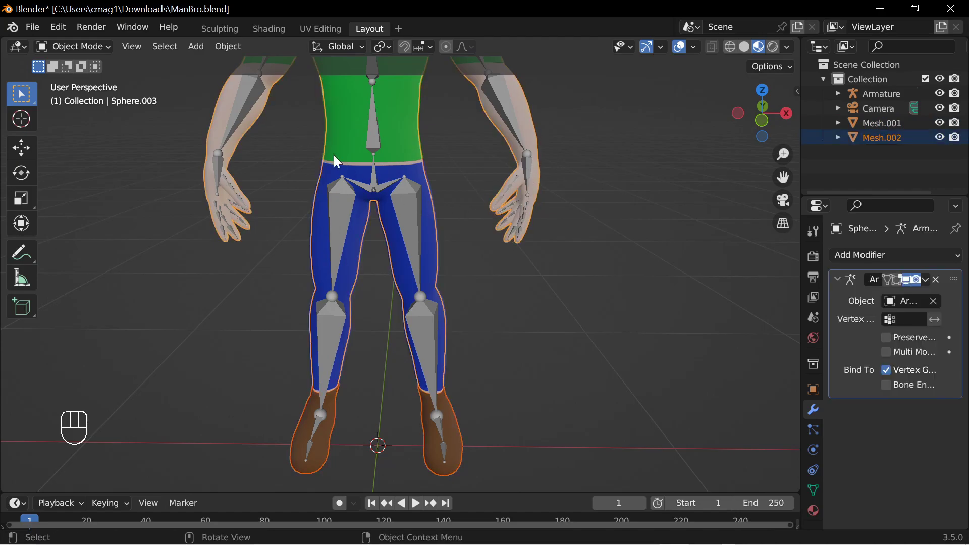
left_click(228, 47)
mouse_move(330, 347)
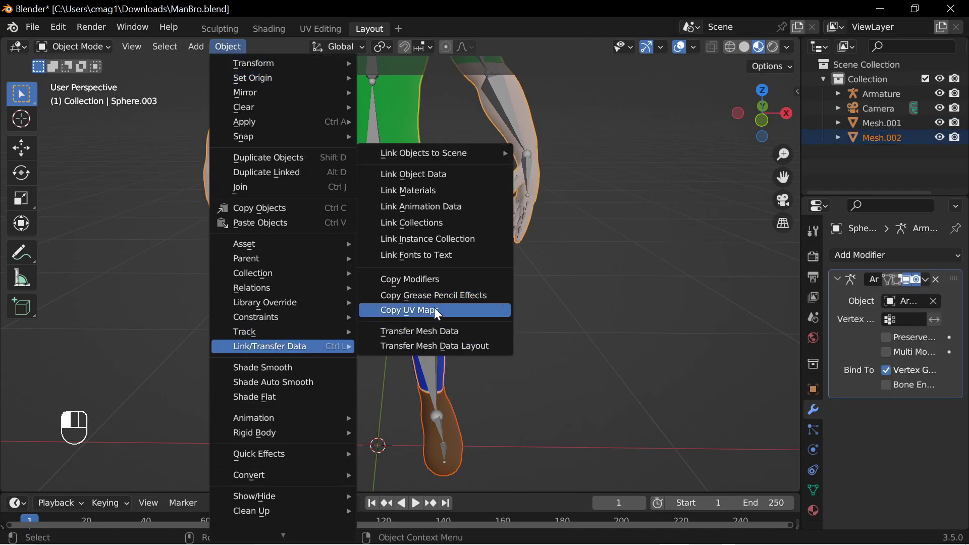
left_click(444, 331)
left_click(413, 327)
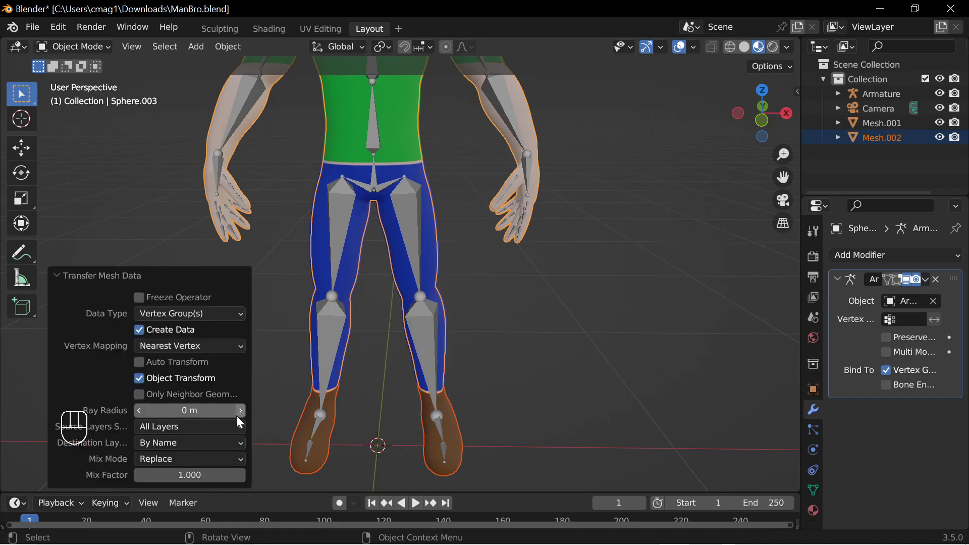
Parent the blue pants to the armature with an Armature Deform using empty groups.
left_click(454, 387)
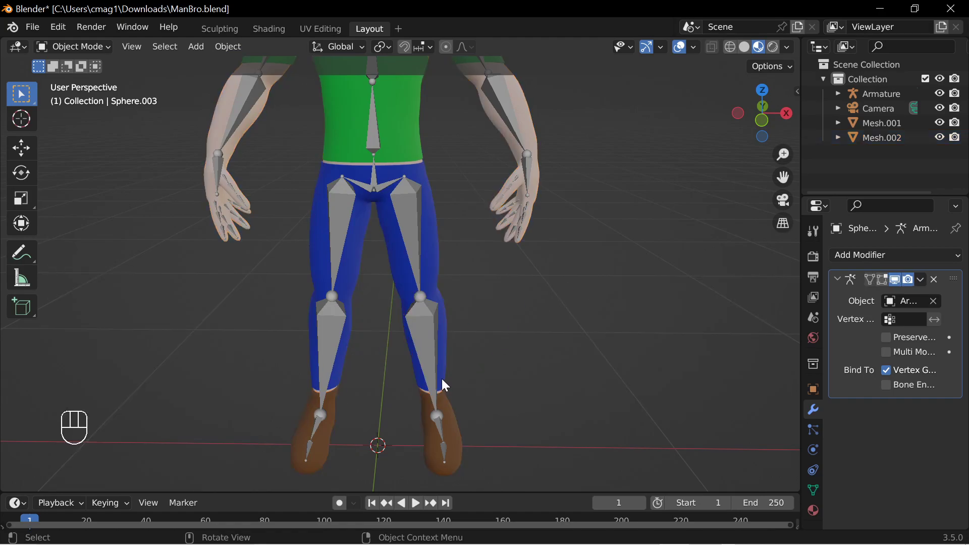
left_click(441, 331)
left_click(410, 328, "shift")
key("ctrl+p")
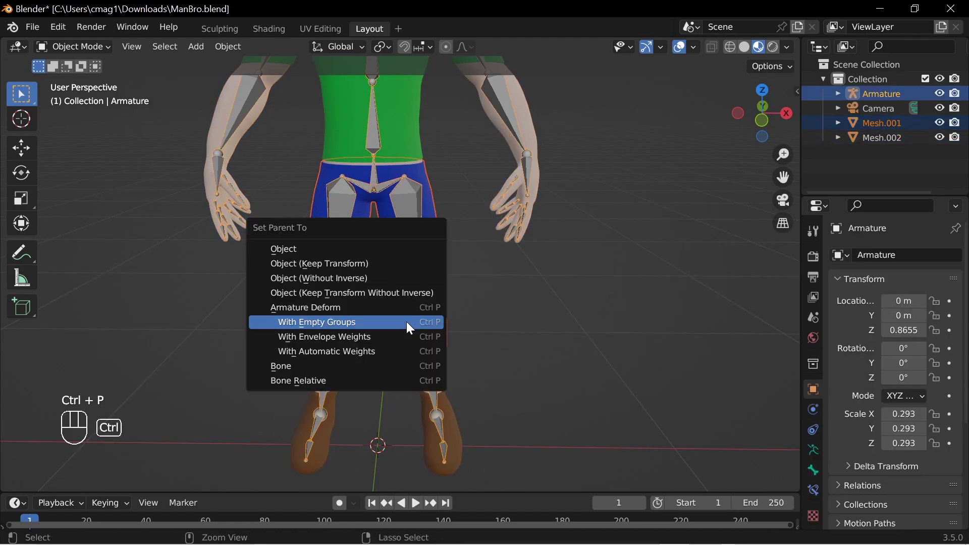
left_click(407, 323)
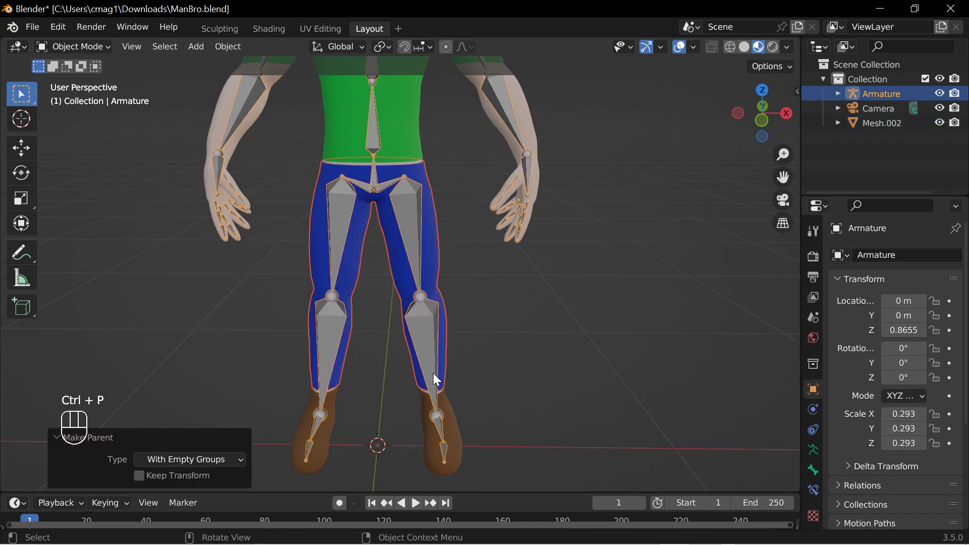
Parent the brown shoes to the armature with an Armature Deform using empty groups.
left_click(455, 441)
left_click(405, 356, "shift")
key("ctrl+p")
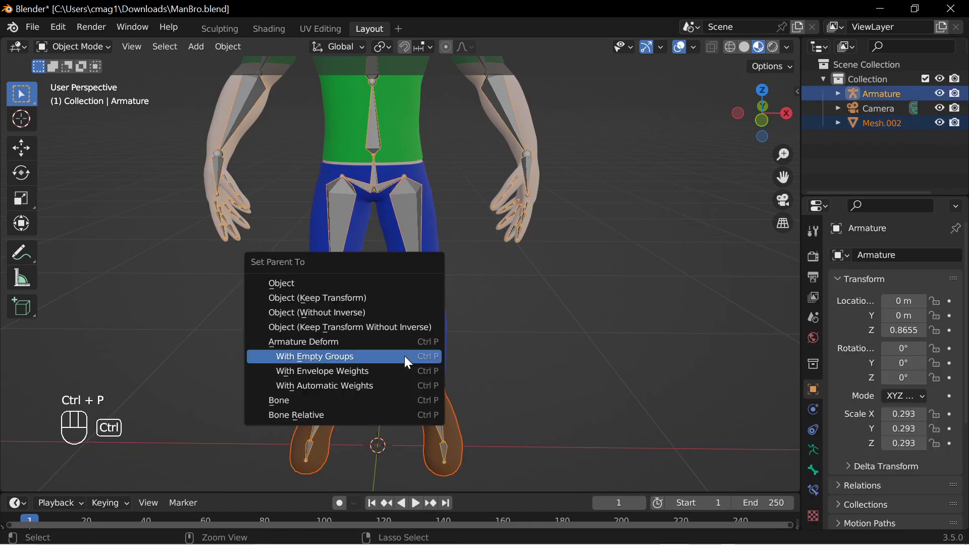
left_click(376, 356)
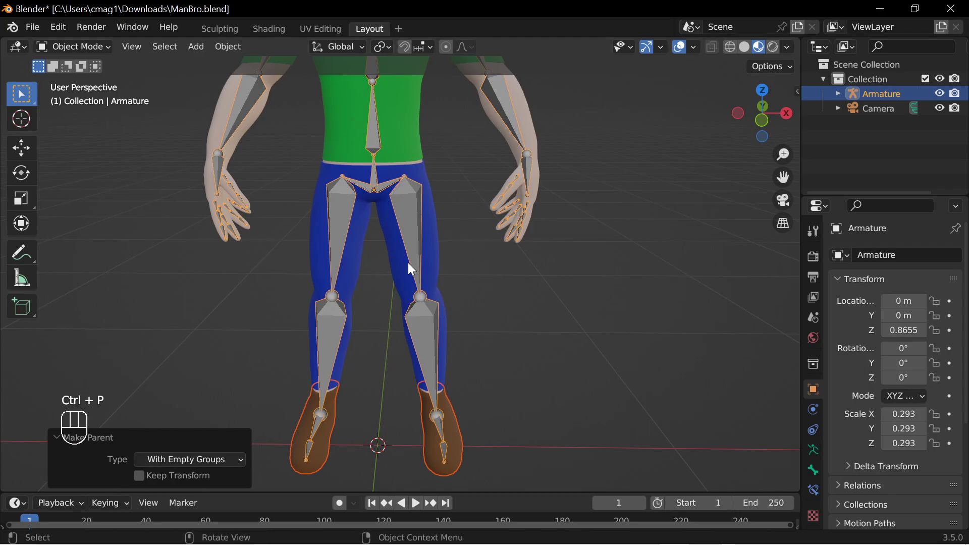
Trial-rotate the Thigh.L bone in Pose Mode to check the pants and shoe deformation, cancel the rotation, and return to Object Mode.
left_click(396, 221)
left_click(103, 49)
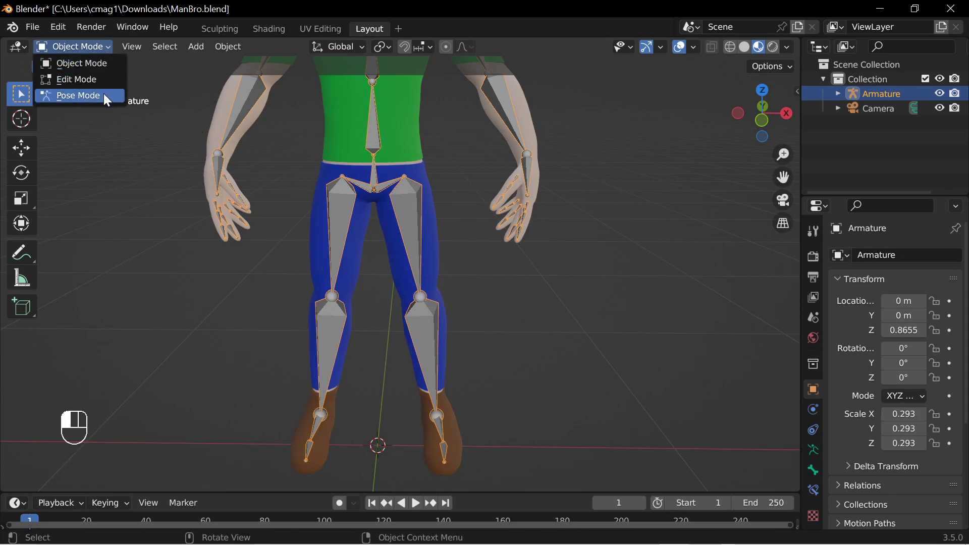
left_click(105, 94)
left_click(413, 241)
middle_click_drag(578, 276, 549, 246)
key("g")
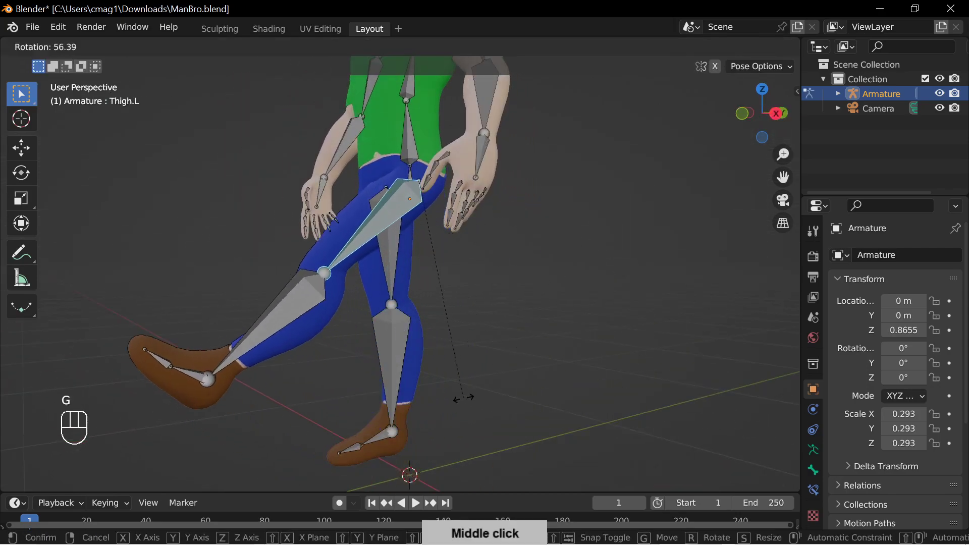
key("Escape")
middle_click_drag(535, 283, 512, 312)
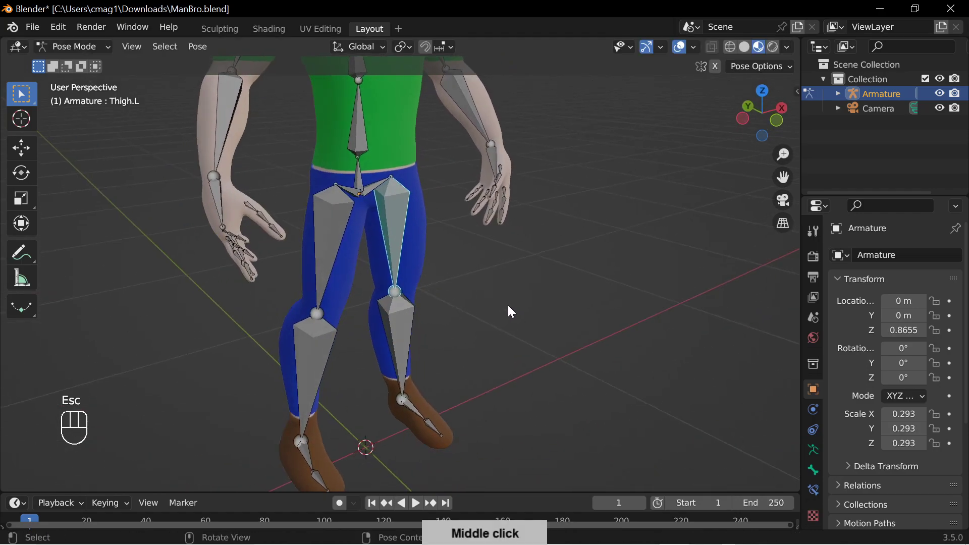
left_click(73, 46)
left_click(96, 61)
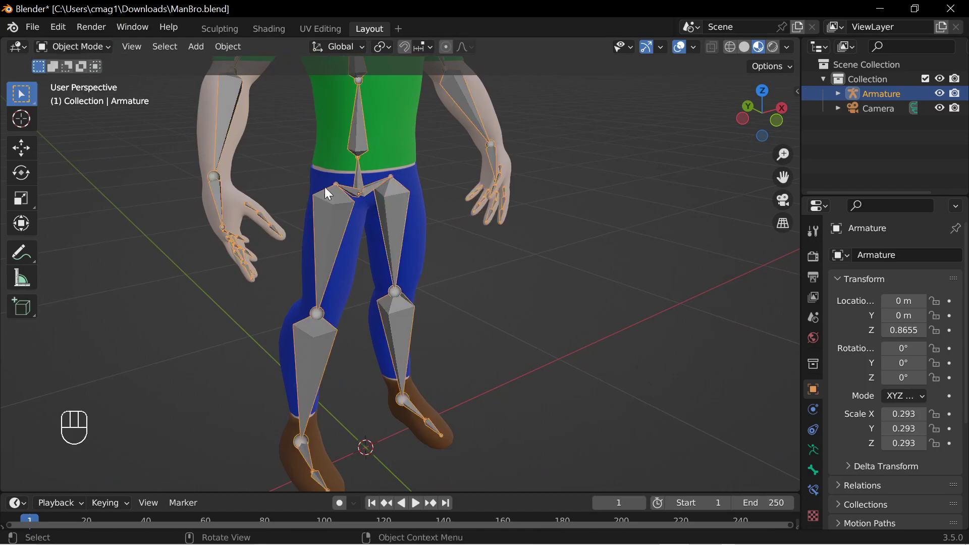
Try hiding the selected mesh to inspect the character without it, and undo the hiding.
middle_click_drag(307, 172, 439, 258)
left_click(437, 253)
key("h")
middle_click_drag(446, 306, 471, 311)
key("ctrl+z")
Join the scalp mesh into the body mesh.
left_click(419, 187)
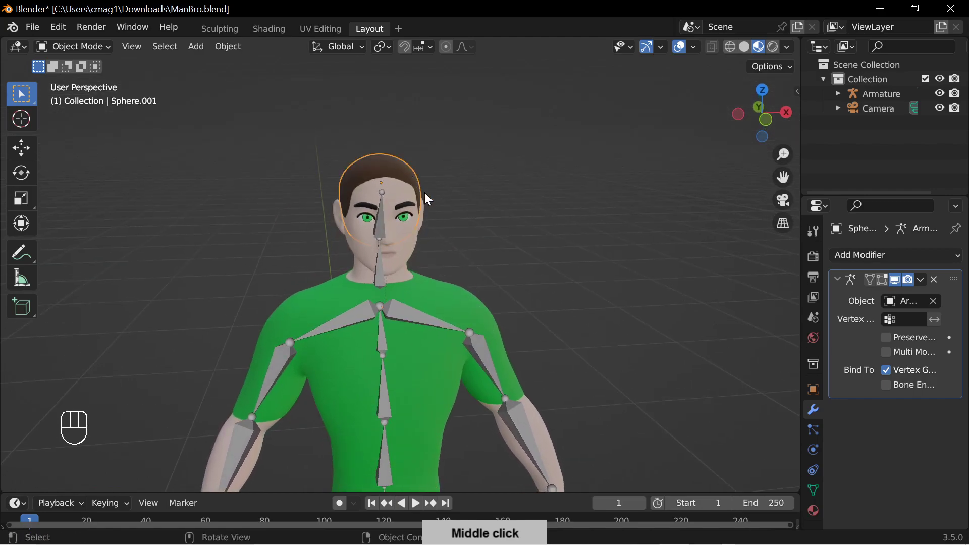
middle_click_drag(419, 187, 404, 210)
left_click(390, 226, "shift")
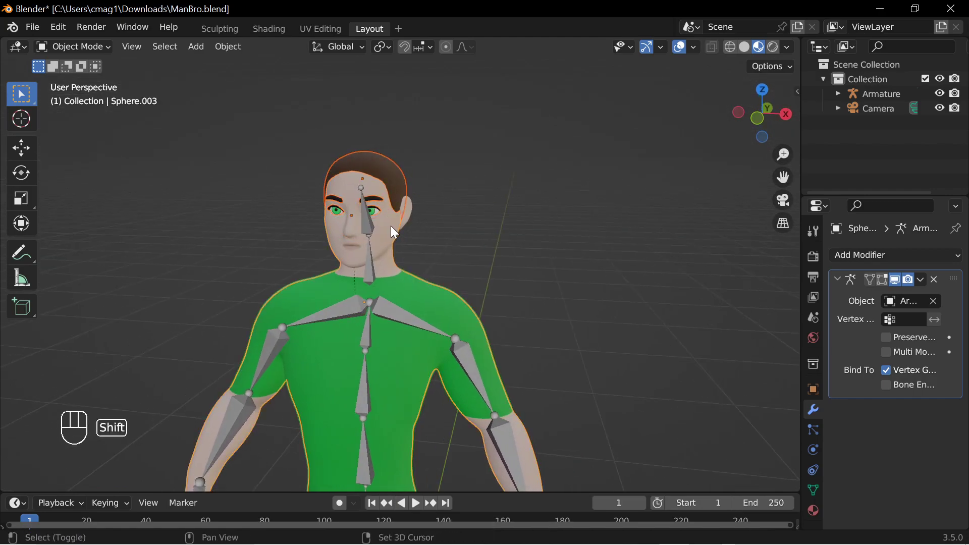
key("ctrl+j")
Trial-rotate the Head bone in Pose Mode to check the joined head's deformation, cancel the rotation, and return to Object Mode.
middle_click_drag(396, 231, 309, 176)
left_click(413, 231)
left_click(96, 52)
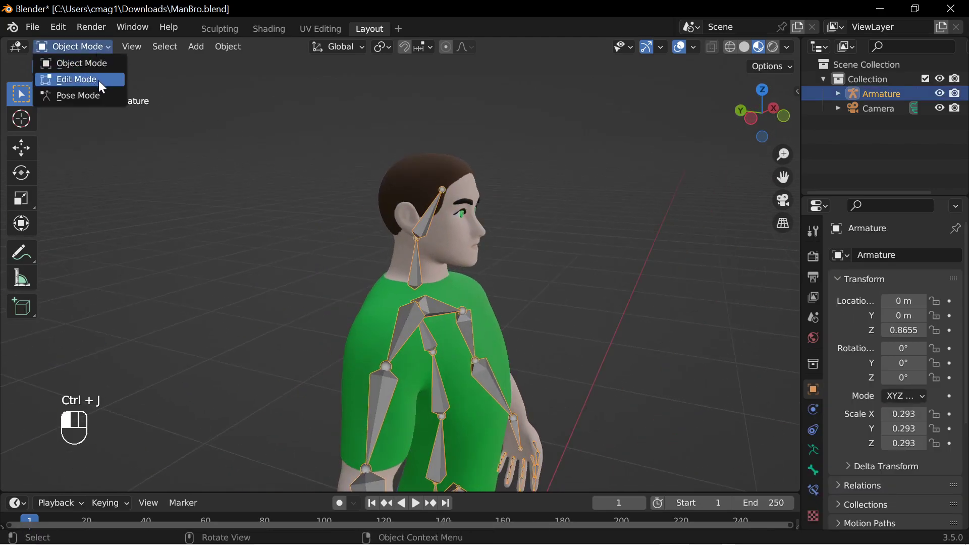
left_click(99, 93)
key("g")
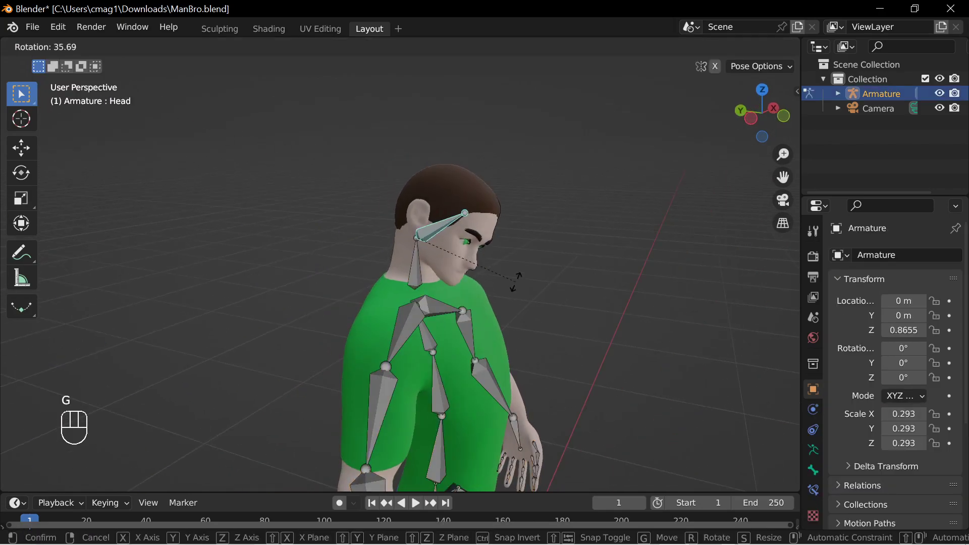
key("Escape")
middle_click_drag(504, 227, 417, 198)
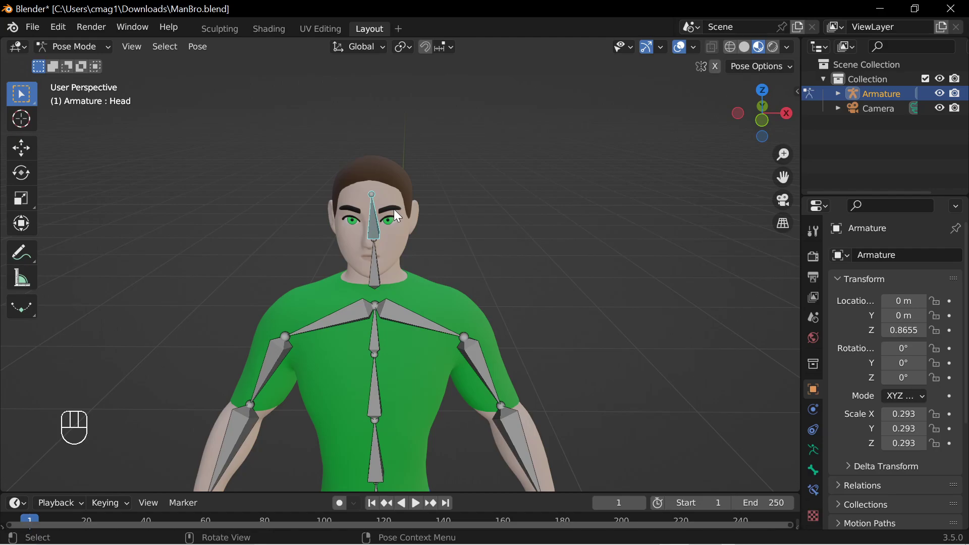
left_click(402, 243)
left_click(73, 47)
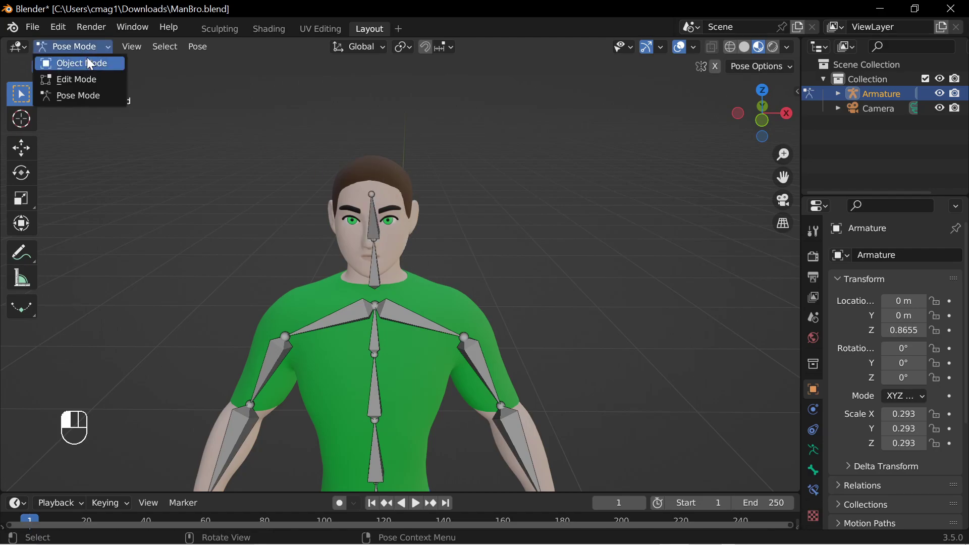
left_click(90, 63)
Select the character's body and clothing meshes together with the armature, keeping the armature as the active object.
left_click(402, 261)
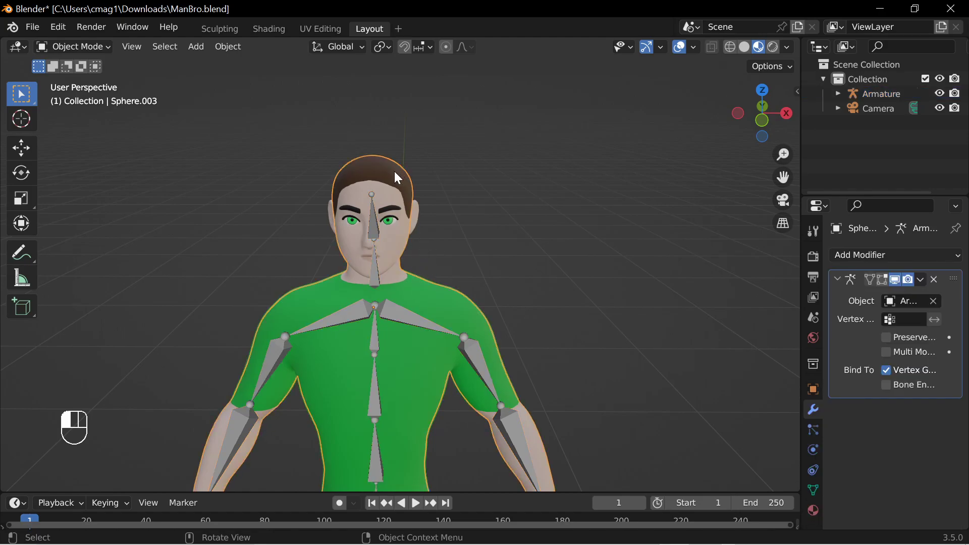
middle_click_drag(424, 238, 405, 202)
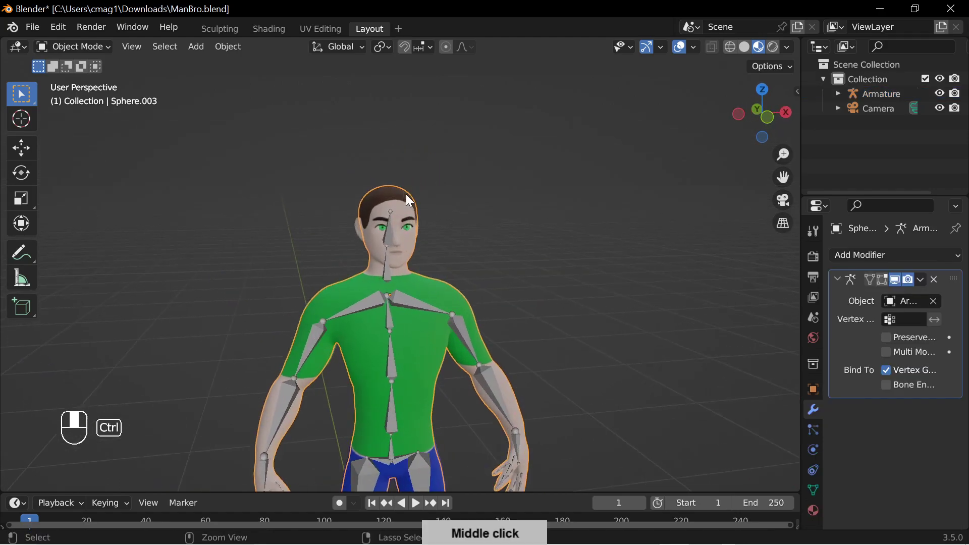
middle_click_drag(442, 262, 398, 256)
middle_click_drag(424, 226, 433, 197, "shift")
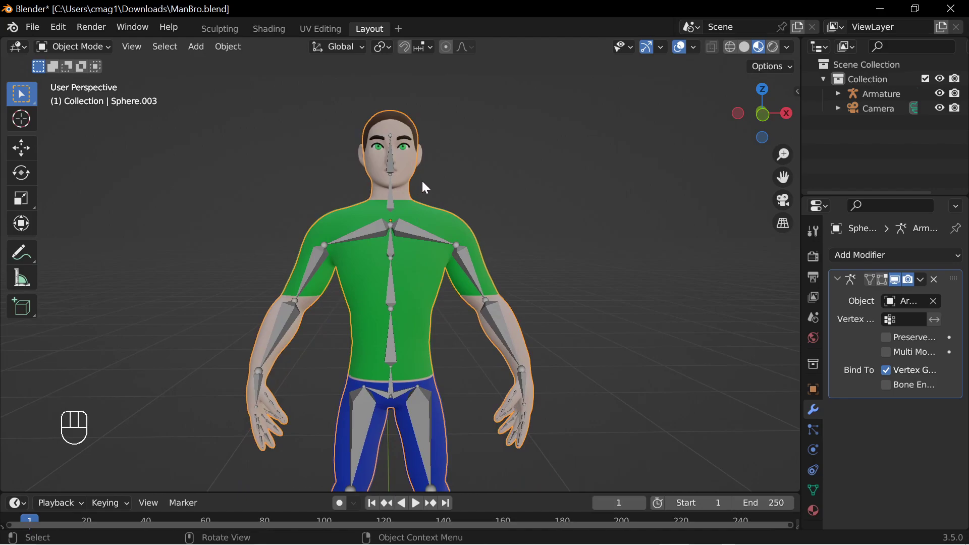
left_click(390, 200, "shift")
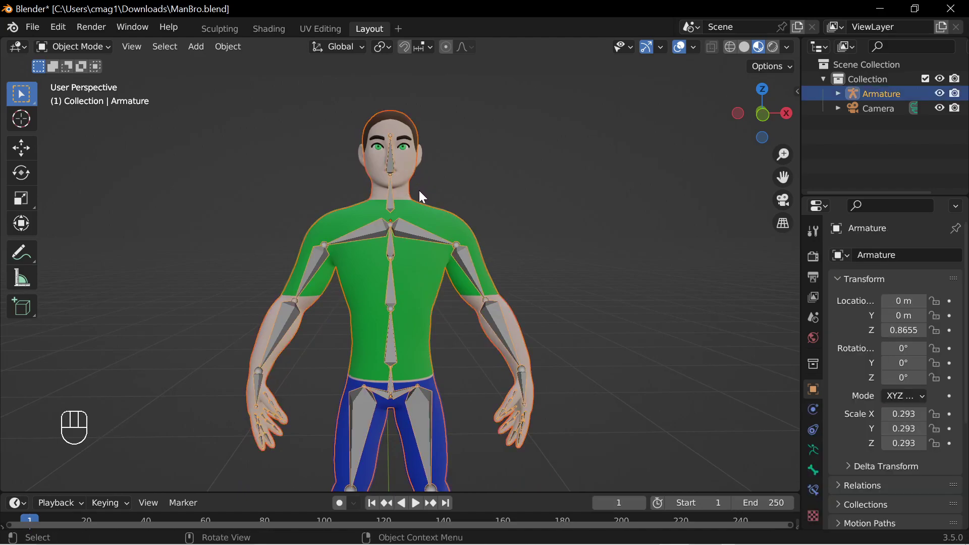
Set up an FBX export to the Desktop folder with the file name RiggedGreg.
left_click(32, 29)
mouse_move(97, 237)
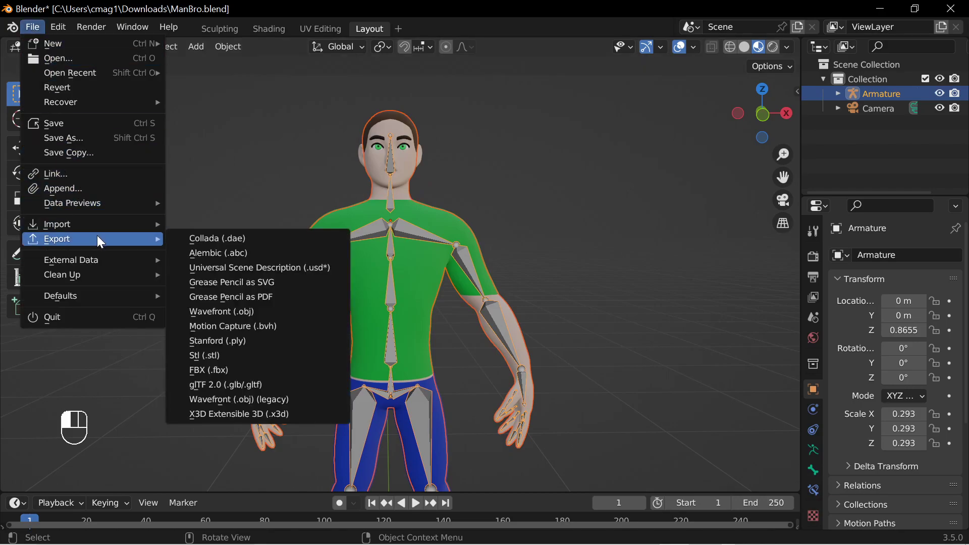
left_click(231, 370)
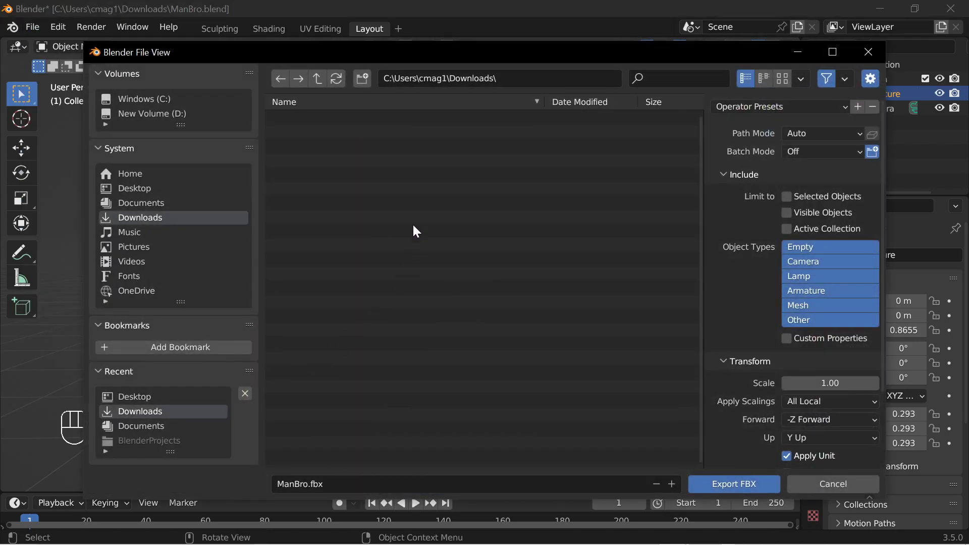
left_click(151, 190)
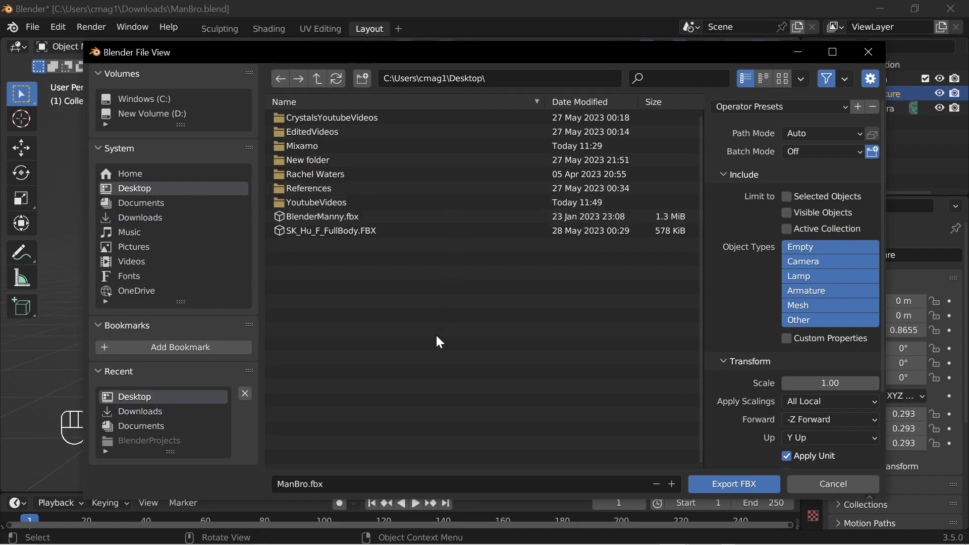
left_click(392, 484)
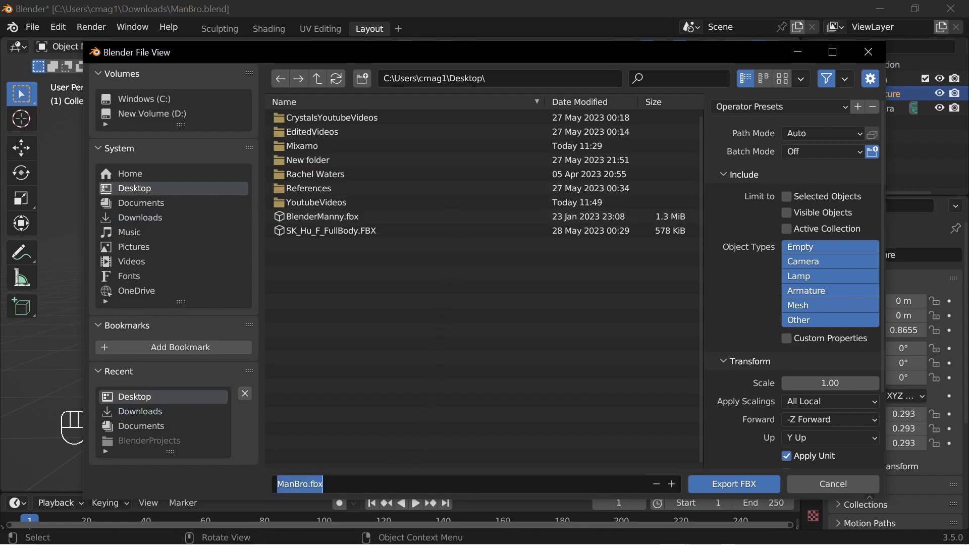
type("RiggedGreg")
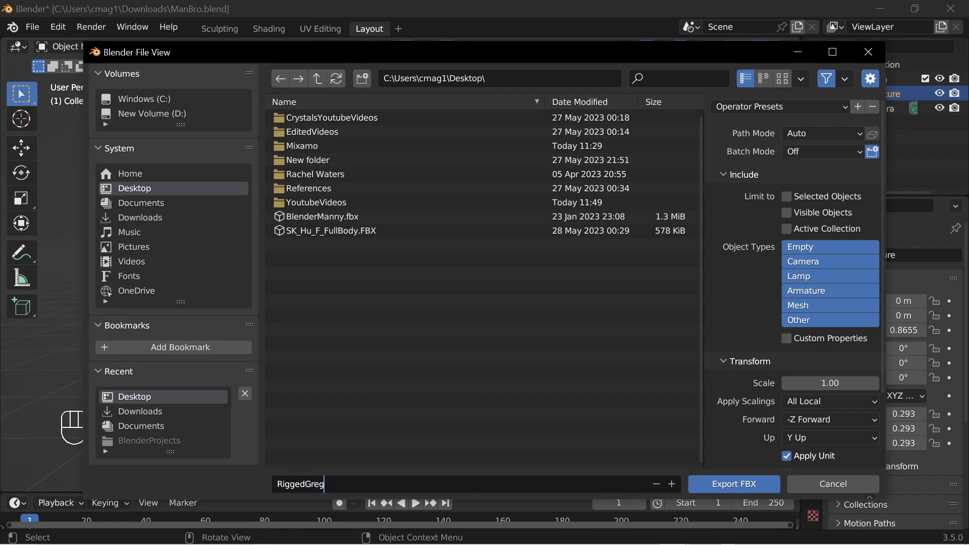
Limit the FBX export to selected objects and set the geometry smoothing to Face.
left_click(797, 202)
left_click(787, 197)
left_click_drag(880, 180, 876, 304)
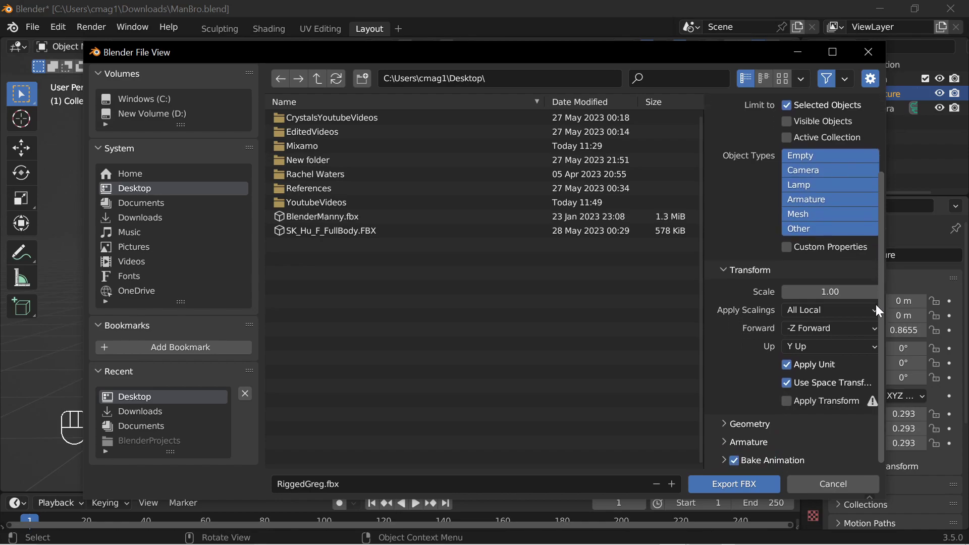
left_click(726, 424)
left_click_drag(881, 331, 878, 369)
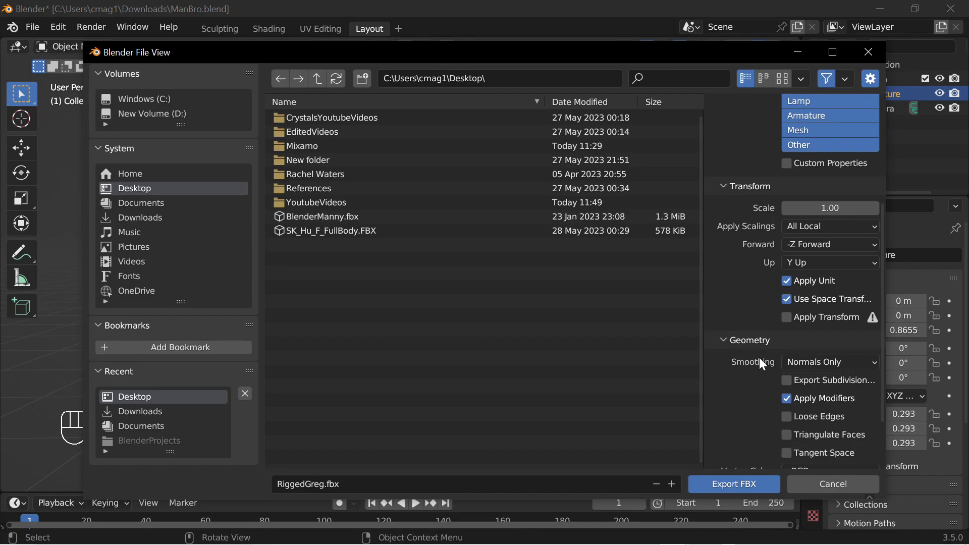
left_click(821, 362)
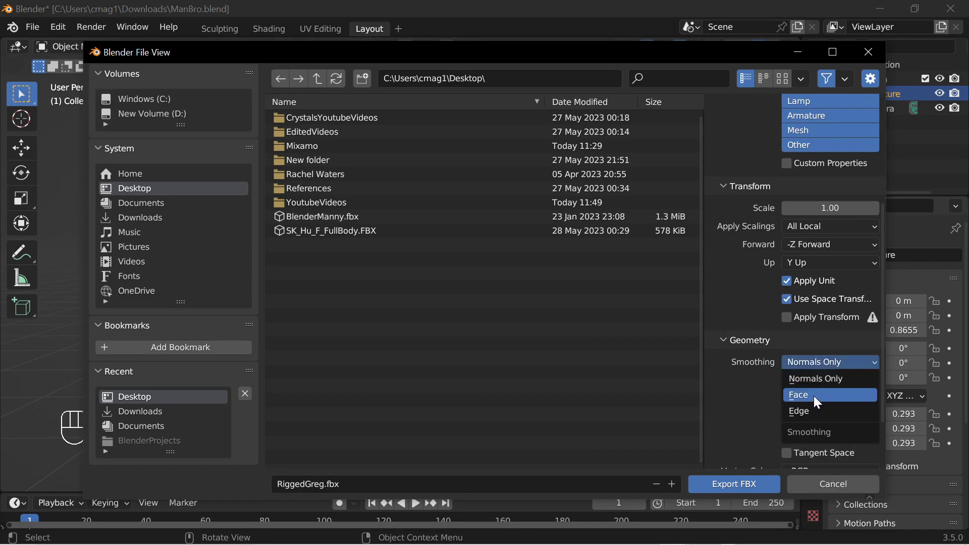
left_click(814, 396)
Disable Bake Animation and export the rigged character as RiggedGreg.fbx.
left_click_drag(879, 304, 878, 366)
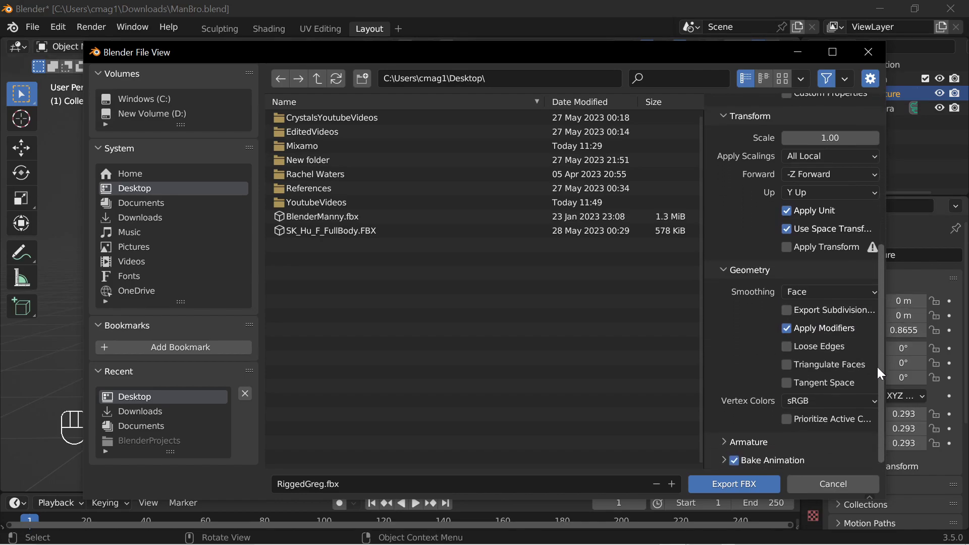
left_click(726, 442)
left_click(735, 439)
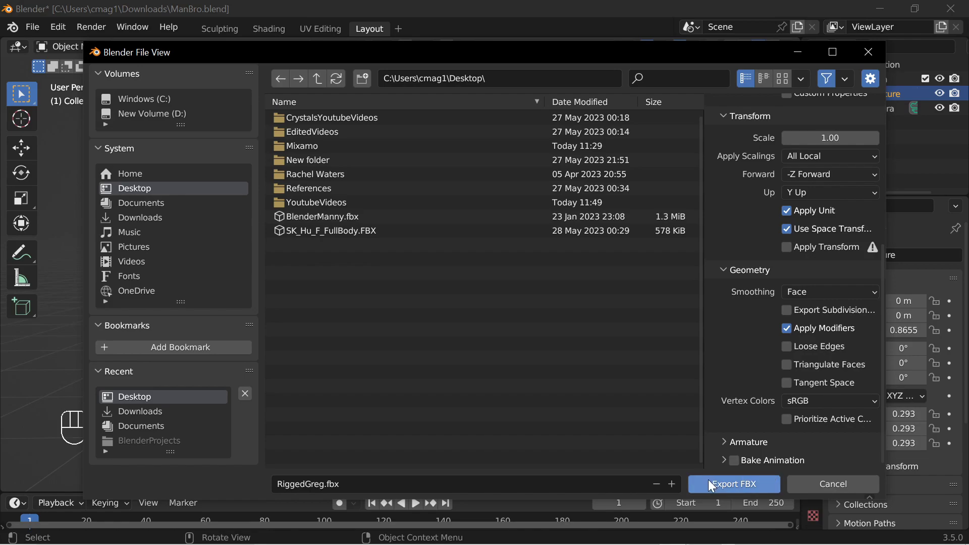
left_click(744, 486)
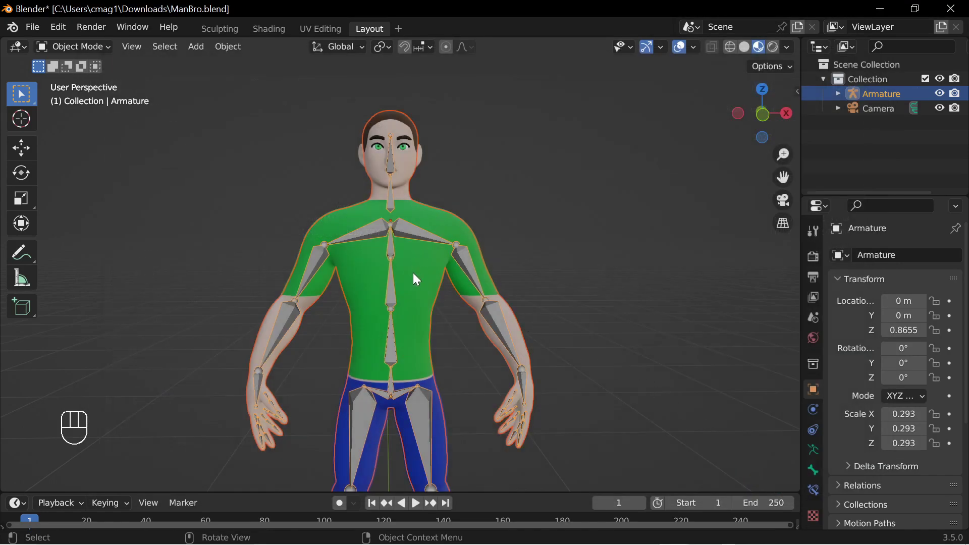
left_click(438, 287)
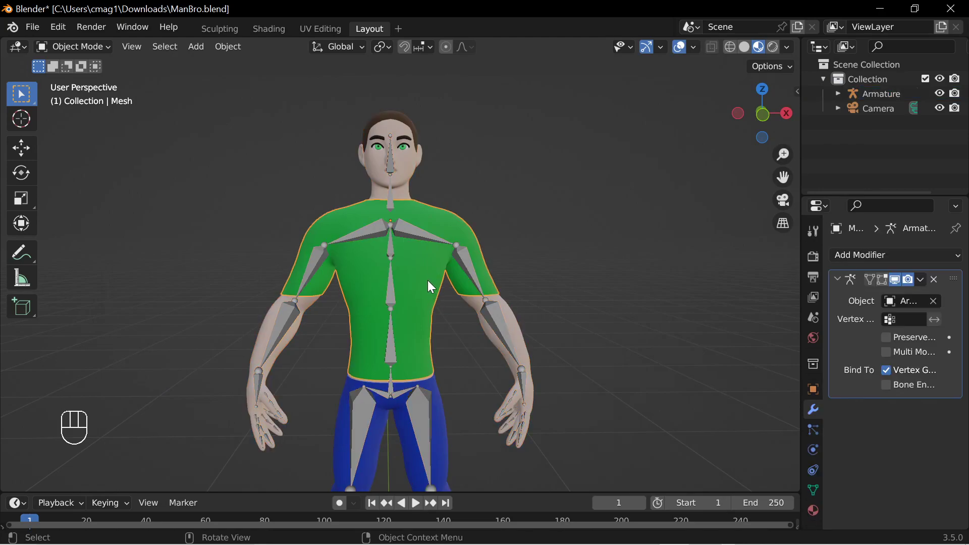
Add the armature to the shirt selection and export both to the Desktop folder as GregShirt.fbx.
left_click(390, 292, "shift")
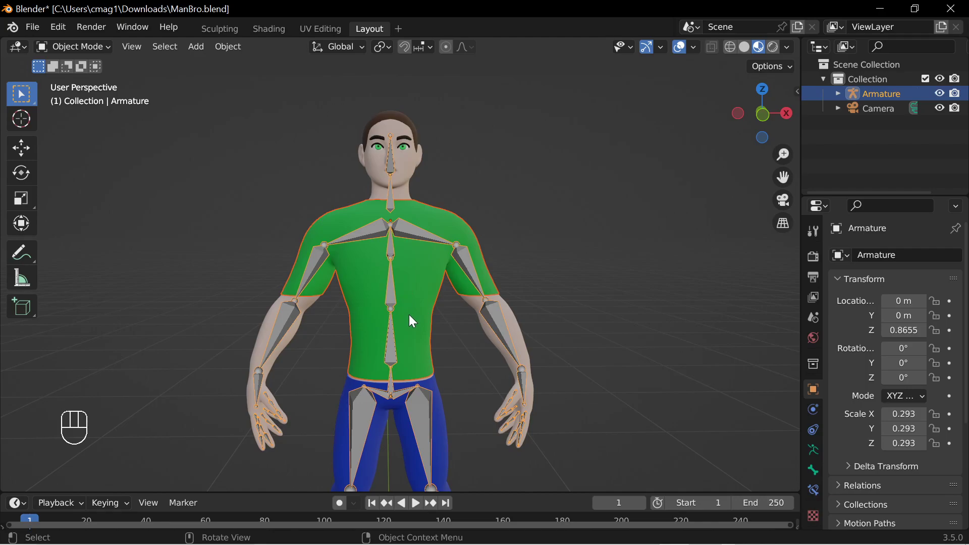
left_click(33, 27)
mouse_move(97, 236)
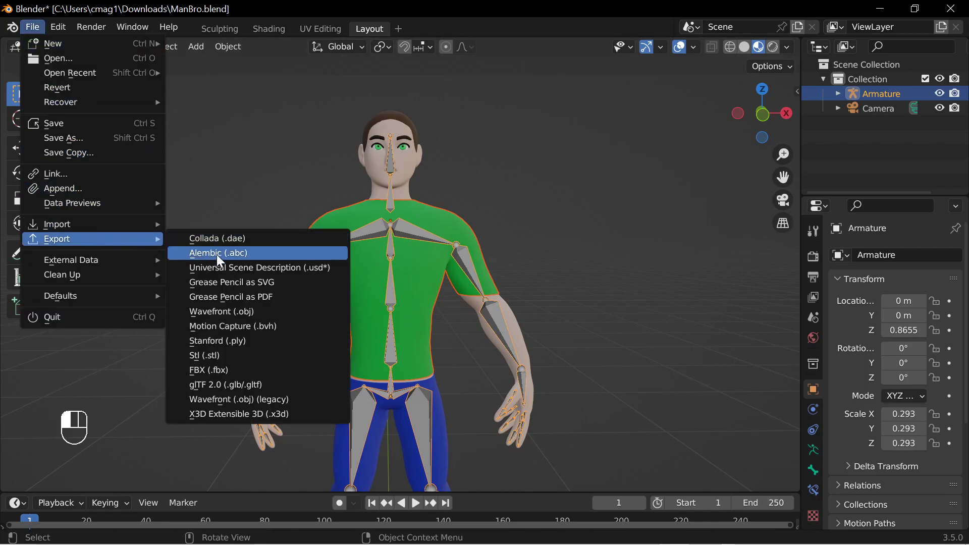
left_click(243, 370)
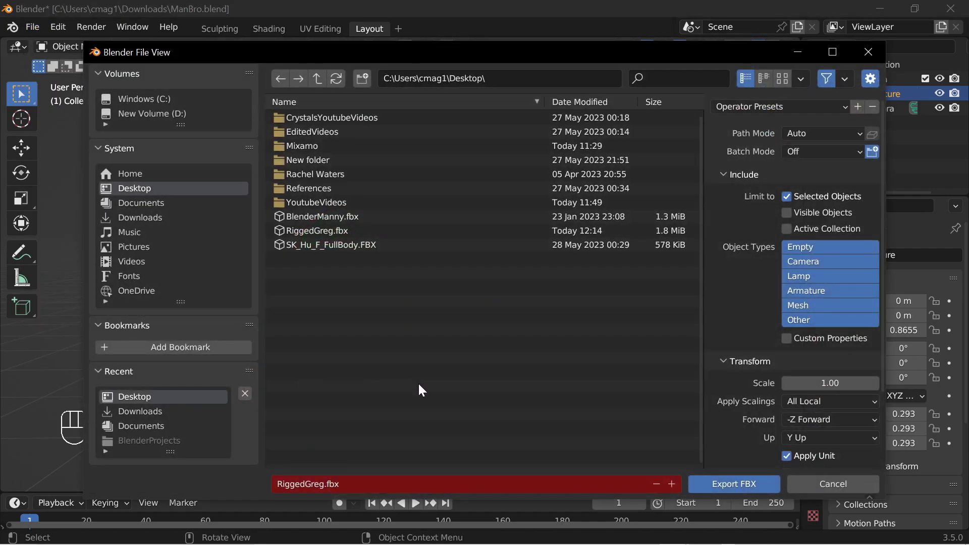
left_click(350, 484)
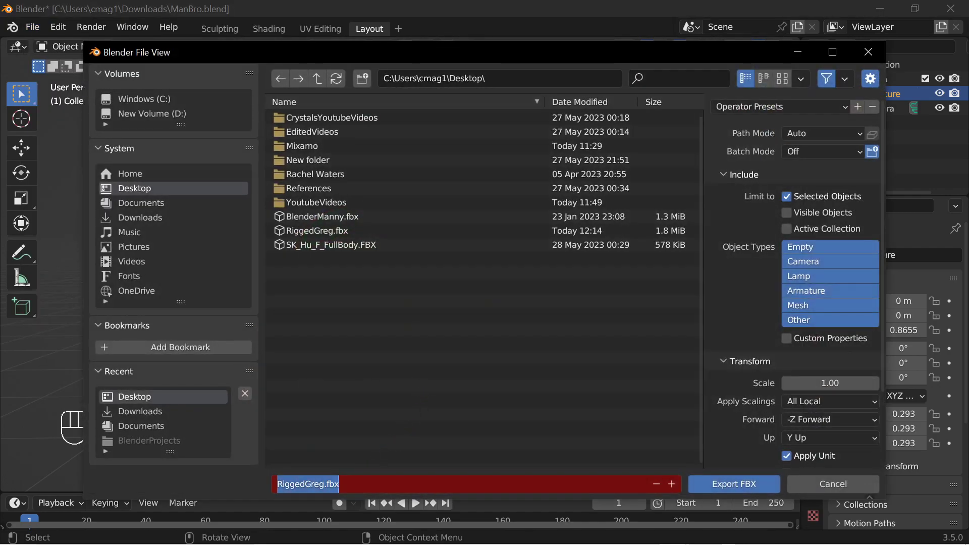
type("GregS")
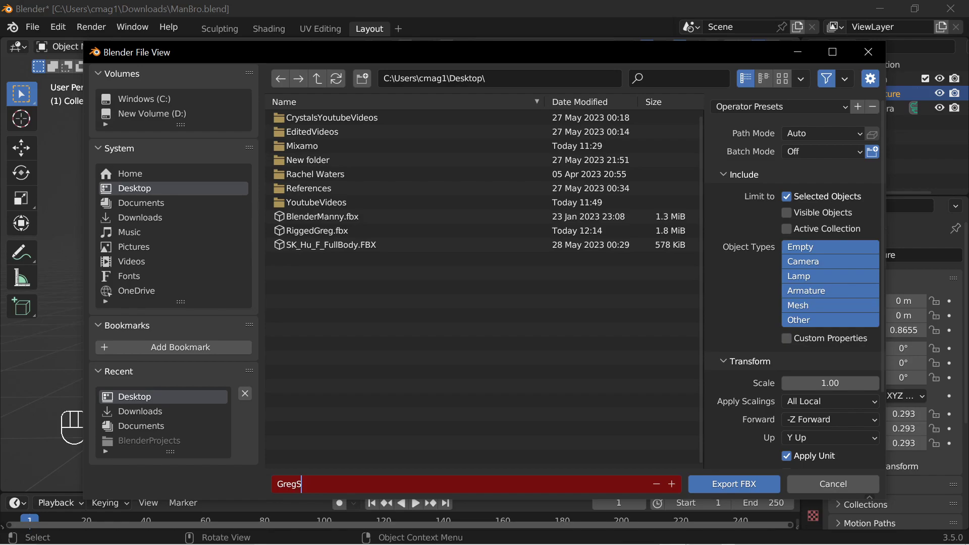
type("hirt")
key("Return")
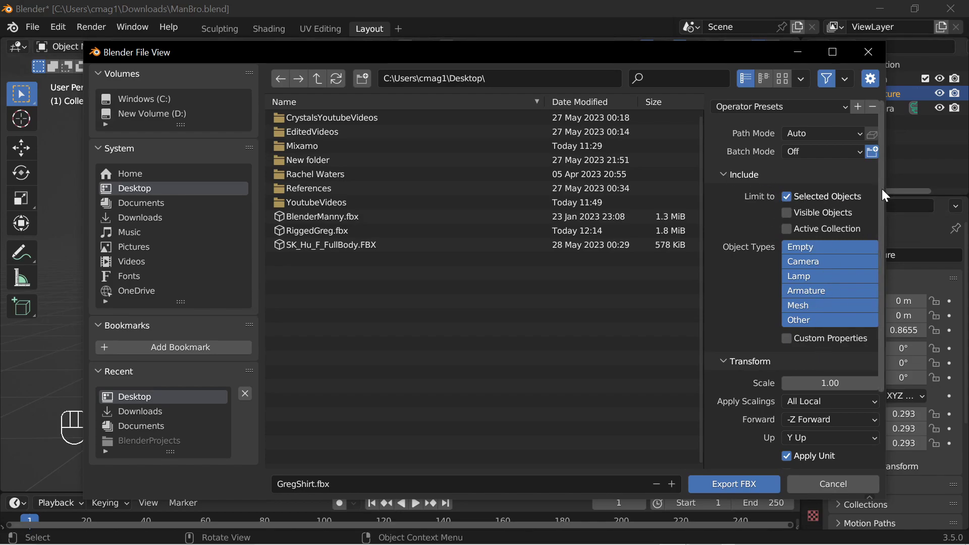
scroll(875, 279, "down", 4)
left_click(766, 419)
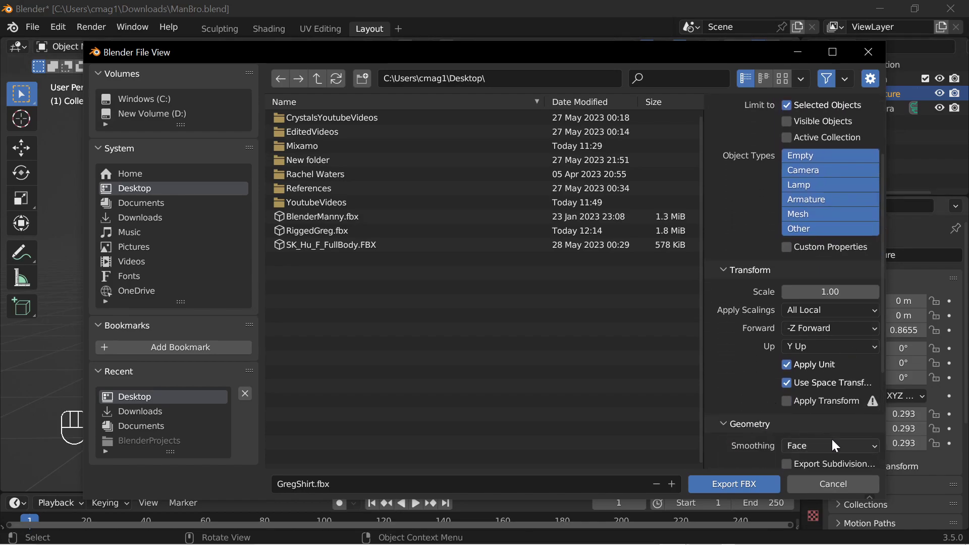
left_click(744, 486)
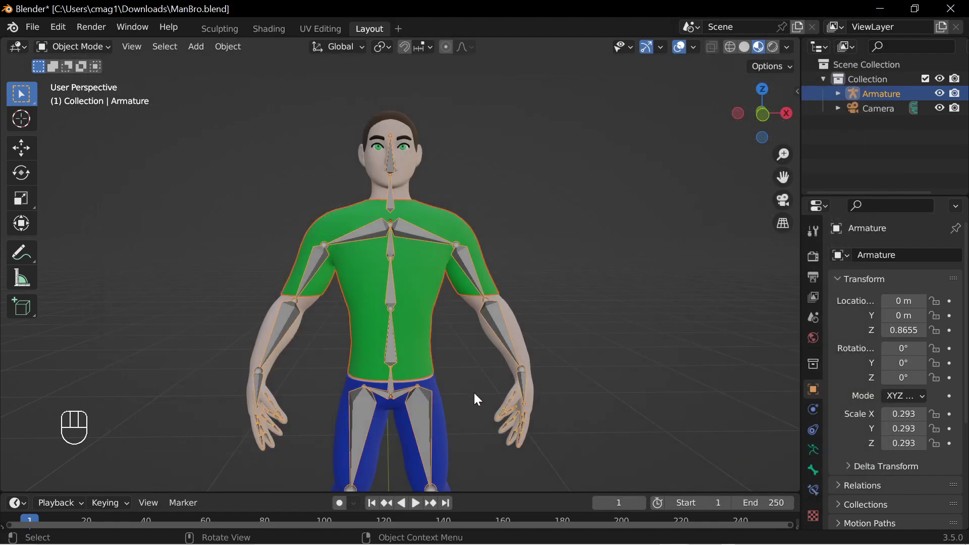
Select the pants together with the armature and export them to the Desktop folder as GregPants.fbx.
left_click(440, 434)
middle_click_drag(450, 438, 441, 332, "shift")
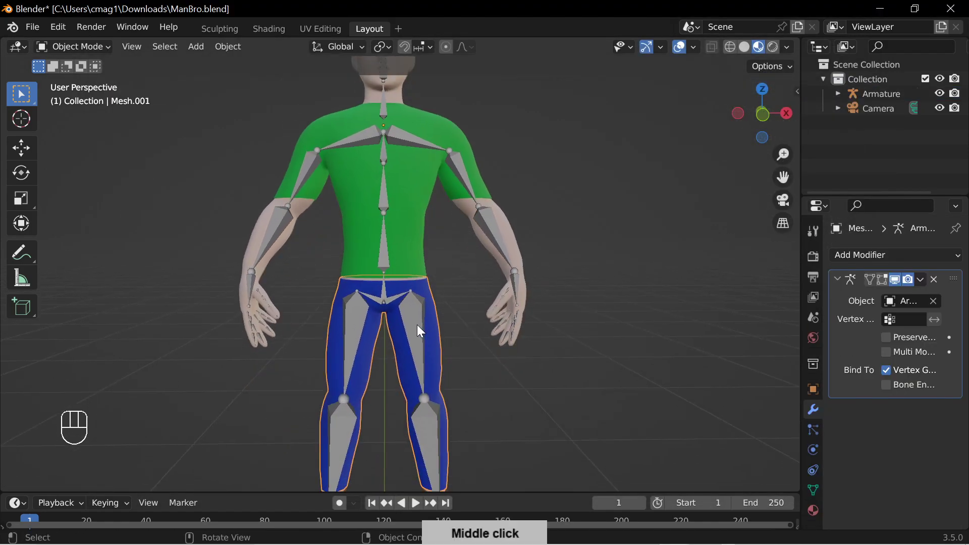
left_click(417, 331, "shift")
left_click(32, 27)
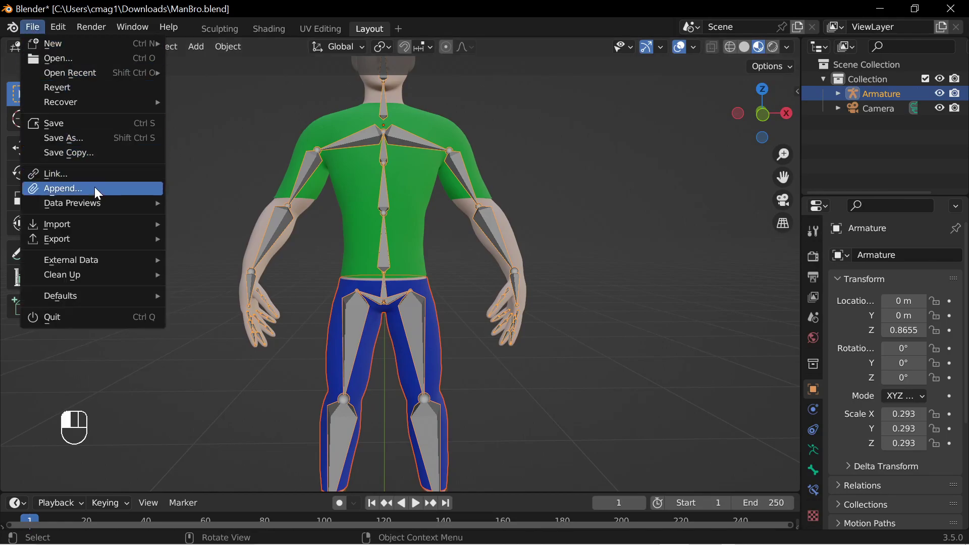
mouse_move(107, 238)
left_click(225, 371)
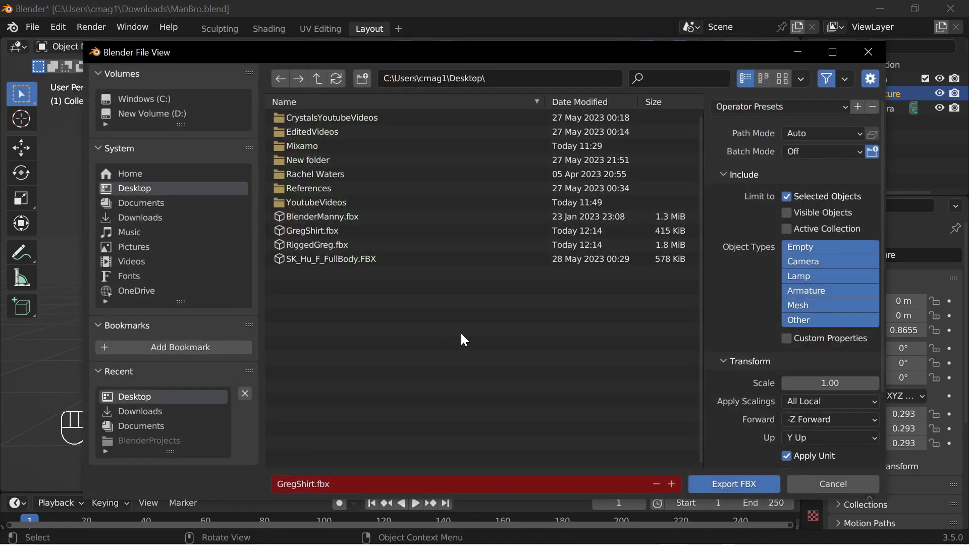
left_click(388, 481)
key("BackSpace")
type("GregPants")
key("Return")
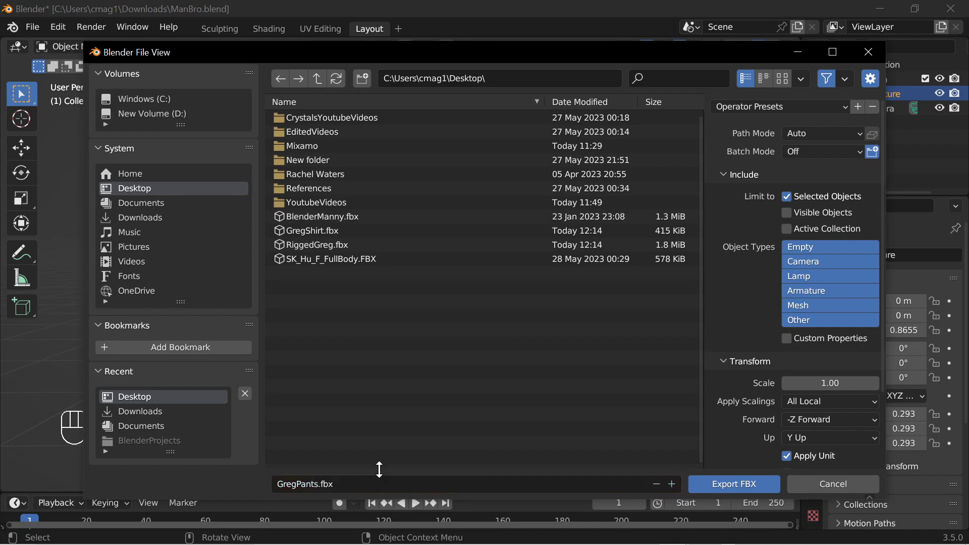
left_click(734, 484)
Select the shoes together with the armature, export them as GregShoes.fbx and save the blend file.
middle_click_drag(695, 480, 435, 370, "shift")
left_click(416, 324)
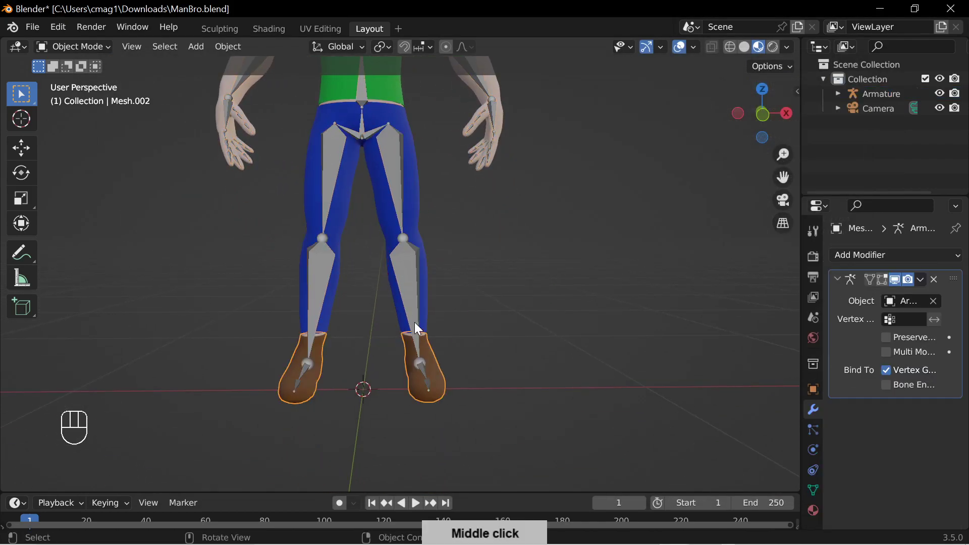
left_click(417, 296, "shift")
left_click(33, 27)
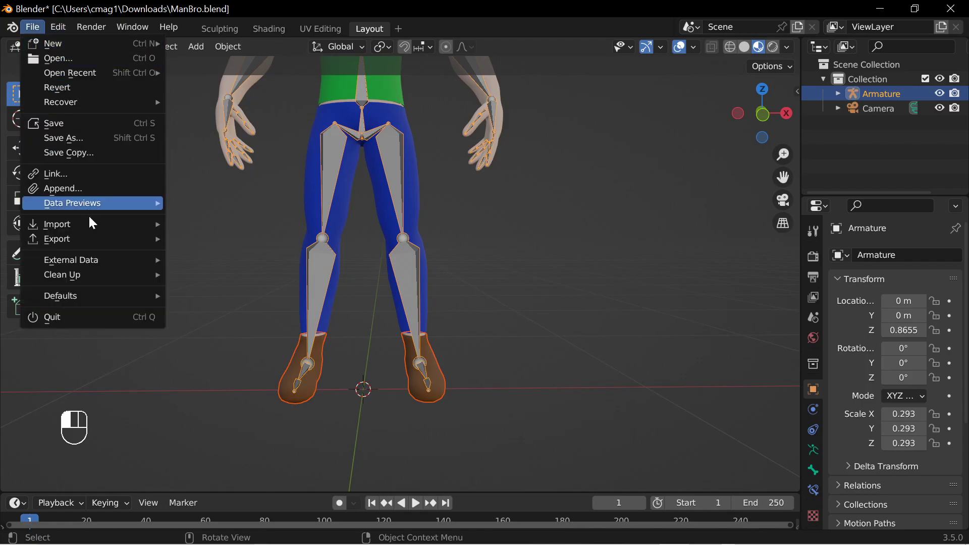
mouse_move(98, 239)
left_click(235, 373)
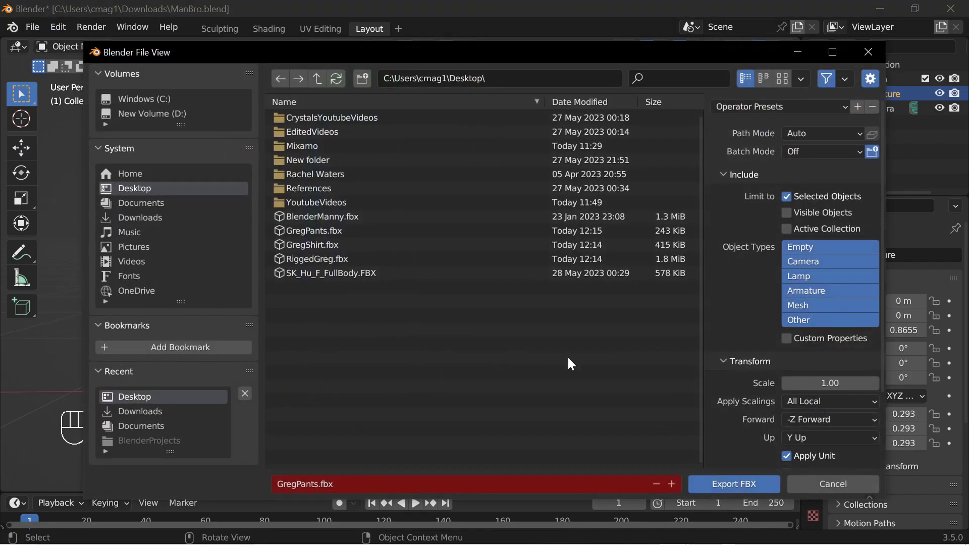
left_click(381, 484)
type("GregShoes")
left_click(747, 483)
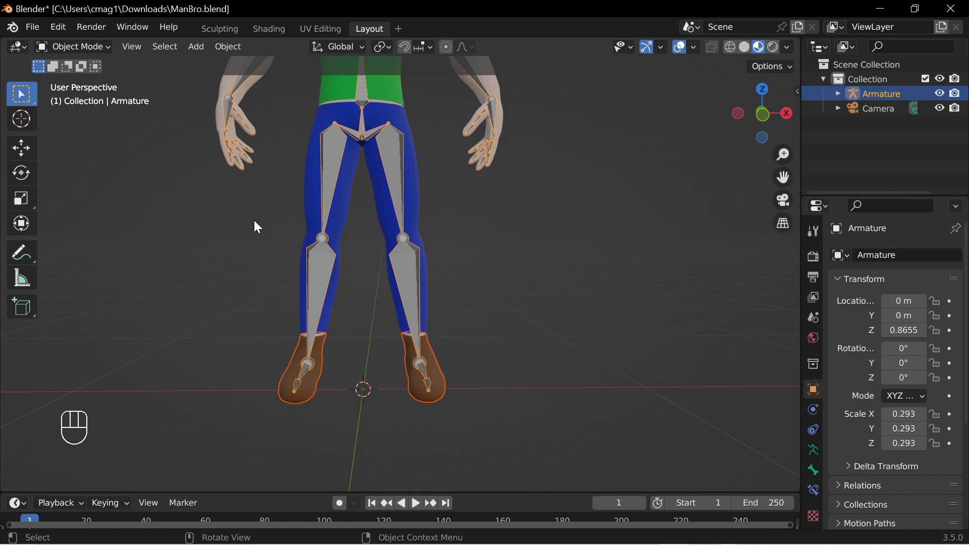
key("ctrl+s")
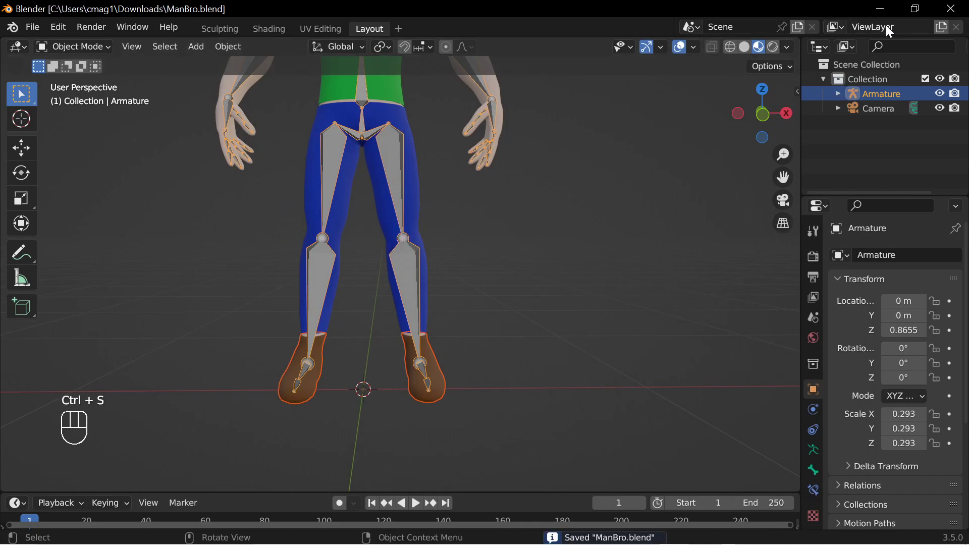
Switch to the BlenderTutorial project in Unreal Engine and open the Blueprints folder inside ThirdPerson.
left_click(885, 10)
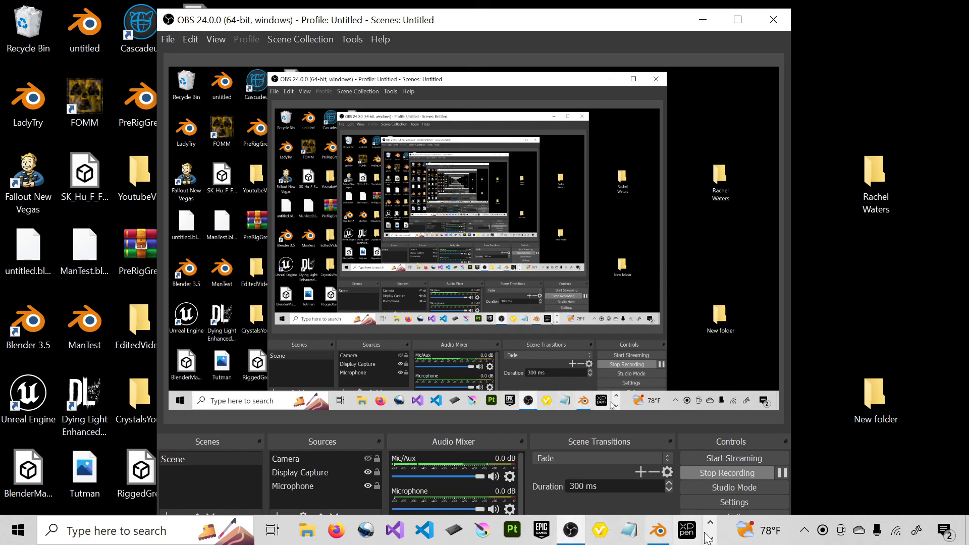
left_click(711, 538)
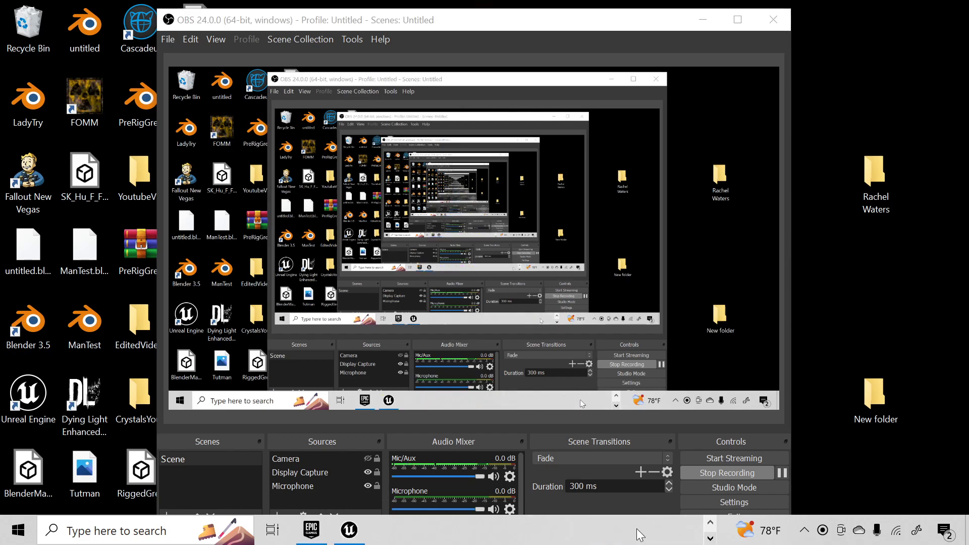
left_click(361, 538)
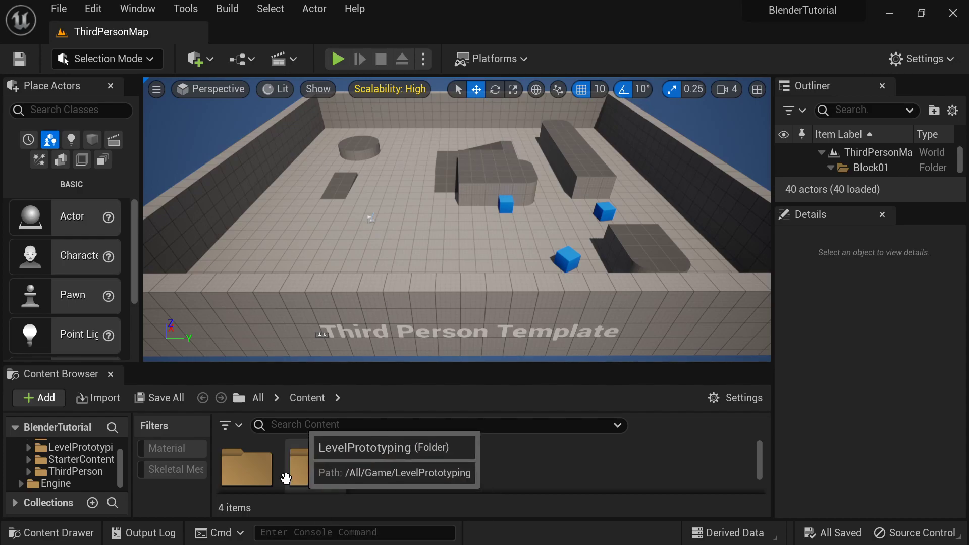
left_click(71, 473)
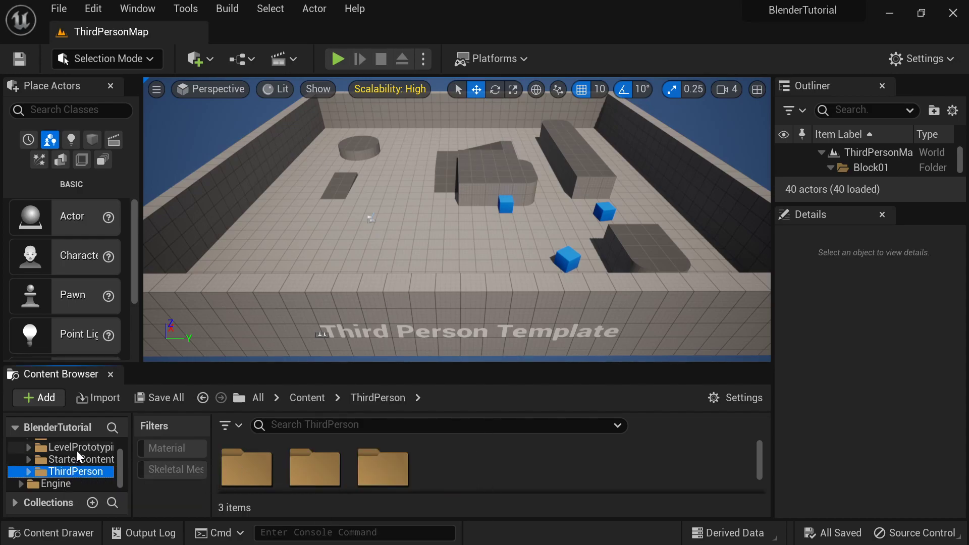
scroll(268, 472, "down", 1)
left_click(266, 470)
double_click(266, 469)
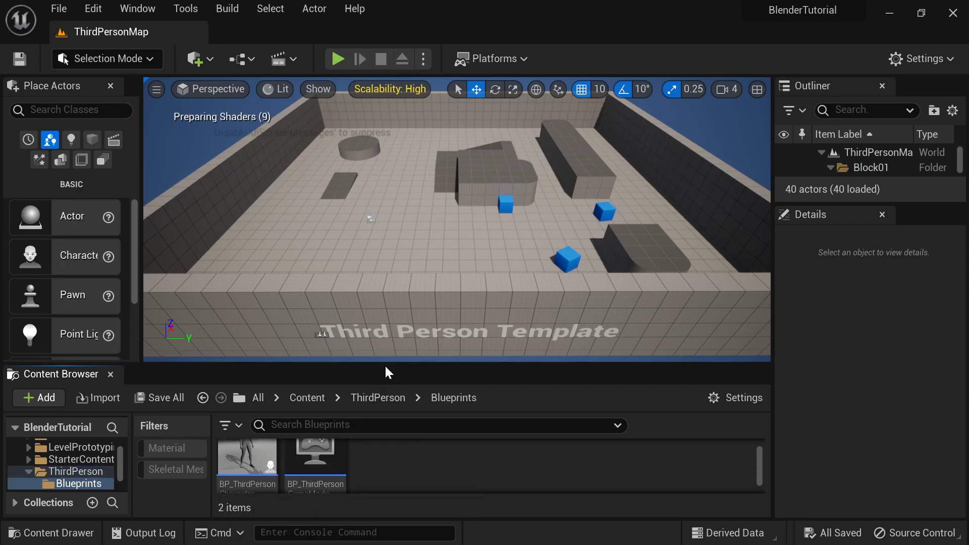
Enlarge the Content Browser, then create a folder named GregPieces inside Blueprints and open it.
left_click_drag(391, 362, 400, 308)
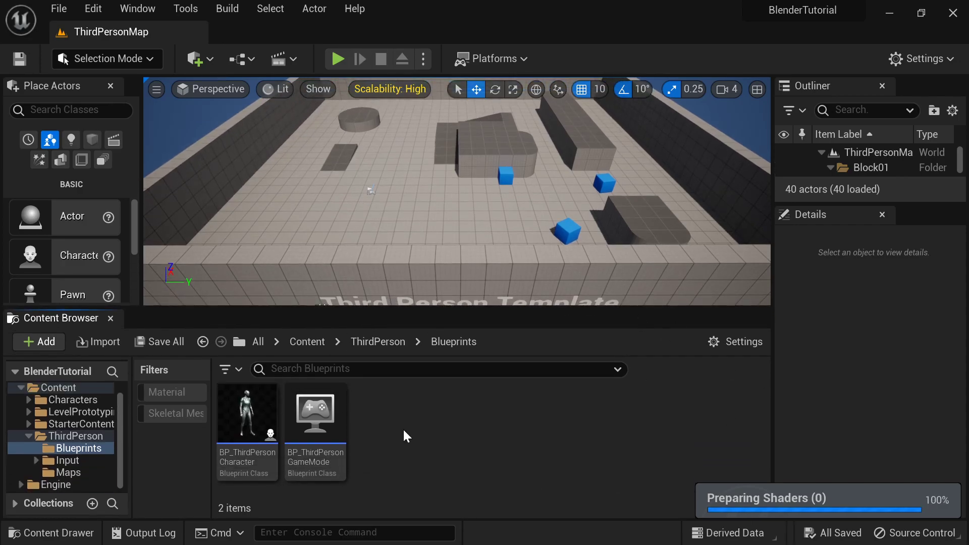
left_click(742, 342)
left_click(720, 372)
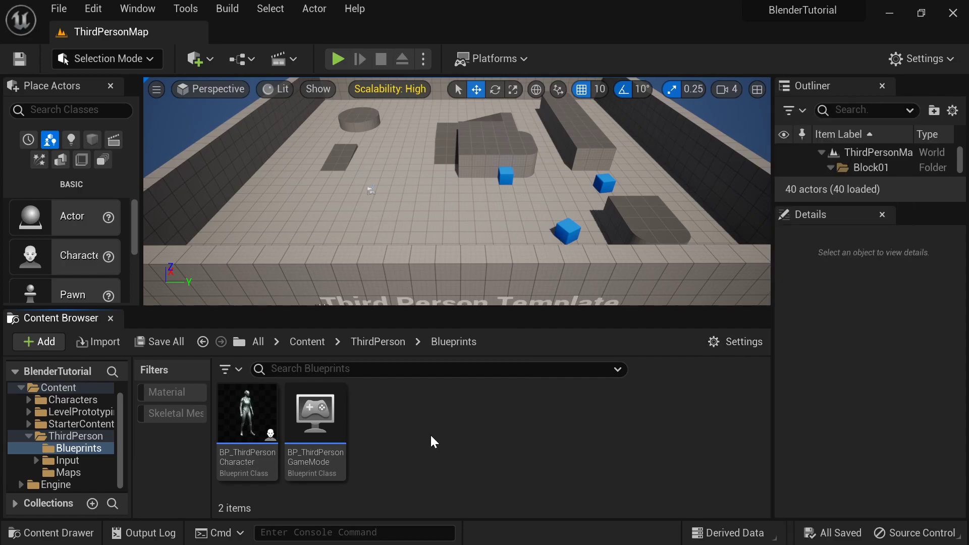
right_click(453, 434)
left_click(543, 189)
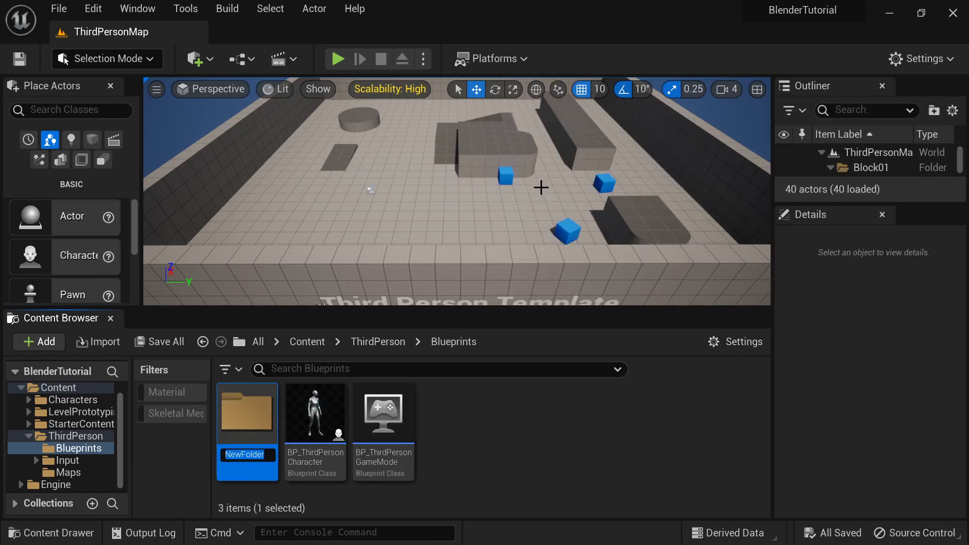
type("GregPieces")
key("Return")
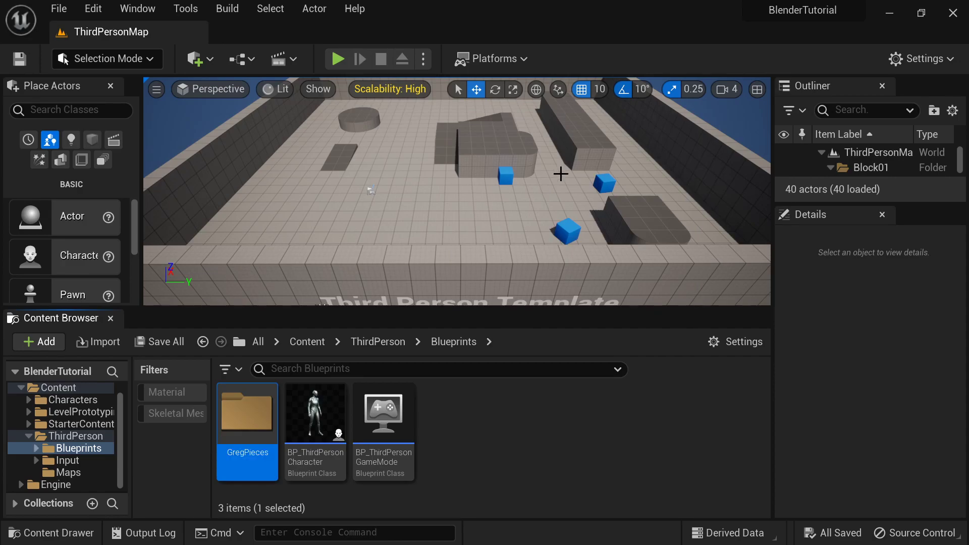
double_click(266, 414)
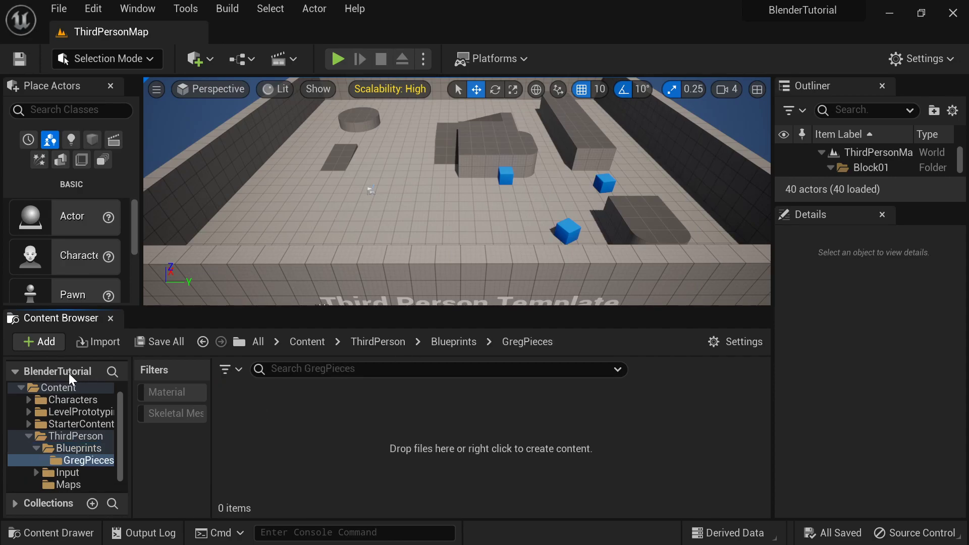
Choose the RiggedGreg file from the Desktop for import into the GregPieces folder.
left_click(105, 347)
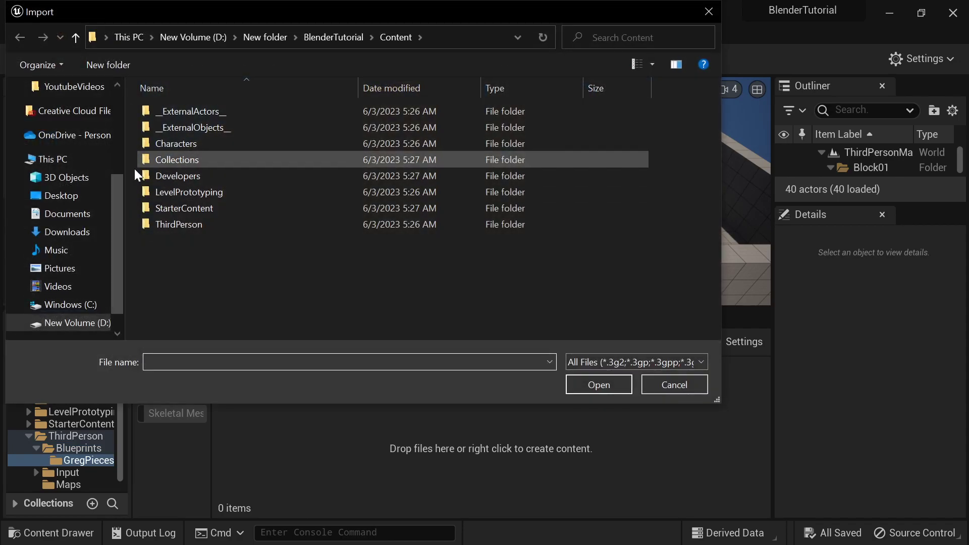
left_click(35, 197)
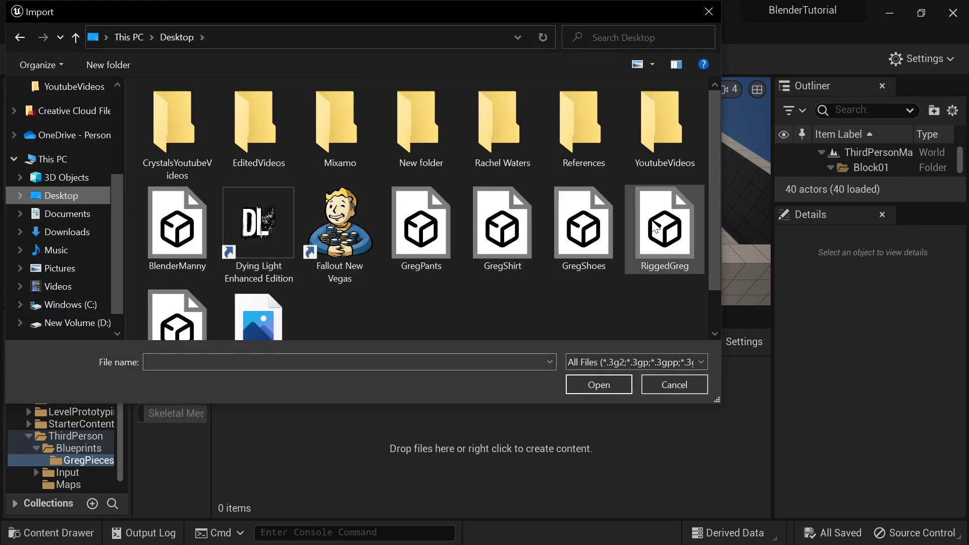
scroll(601, 235, "down", 1)
left_click(662, 182)
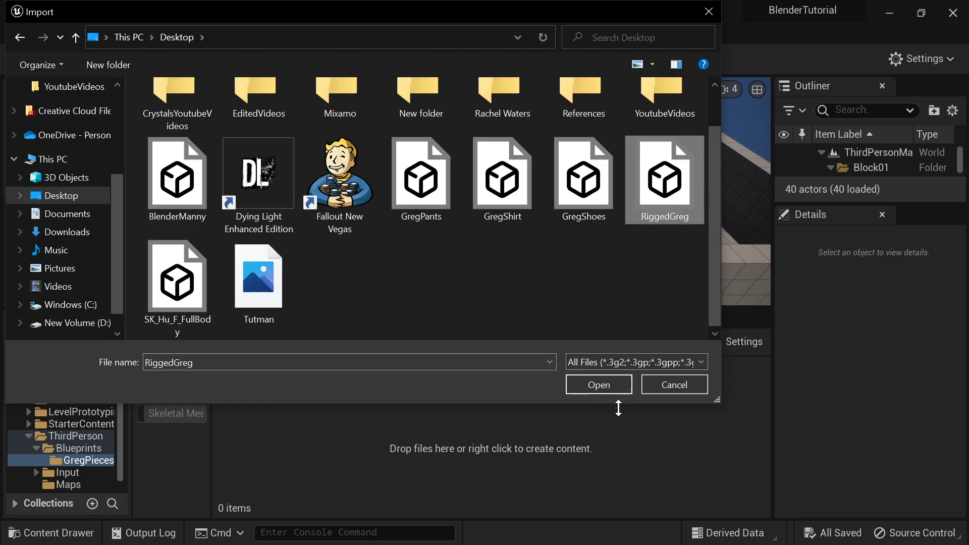
left_click(599, 385)
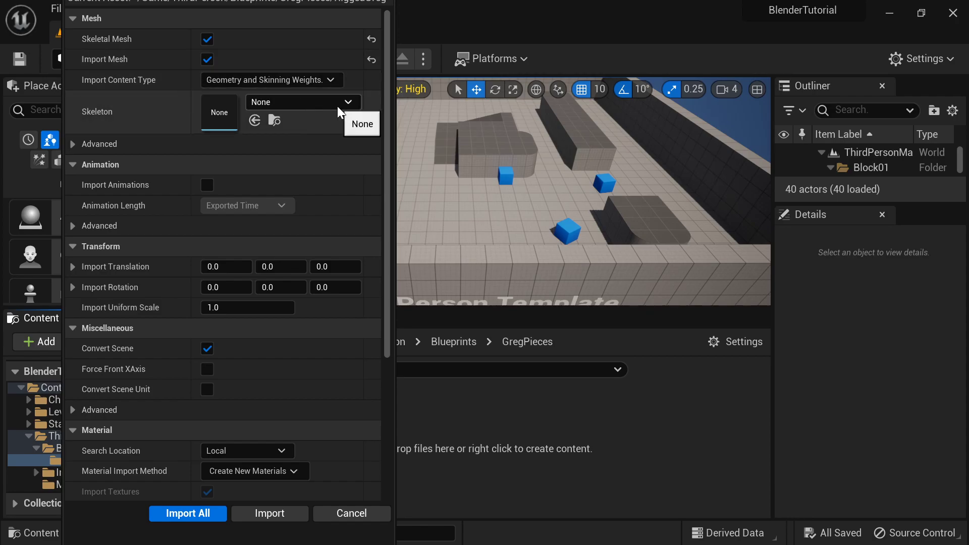
Import all of RiggedGreg as a skeletal mesh without an assigned skeleton and close the message log.
scroll(289, 235, "down", 1)
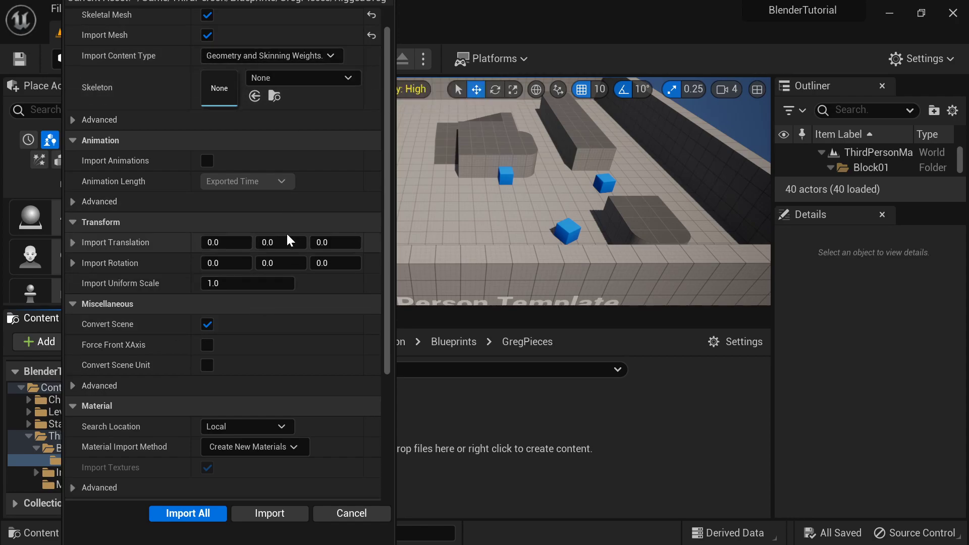
scroll(288, 236, "down", 4)
left_click(193, 511)
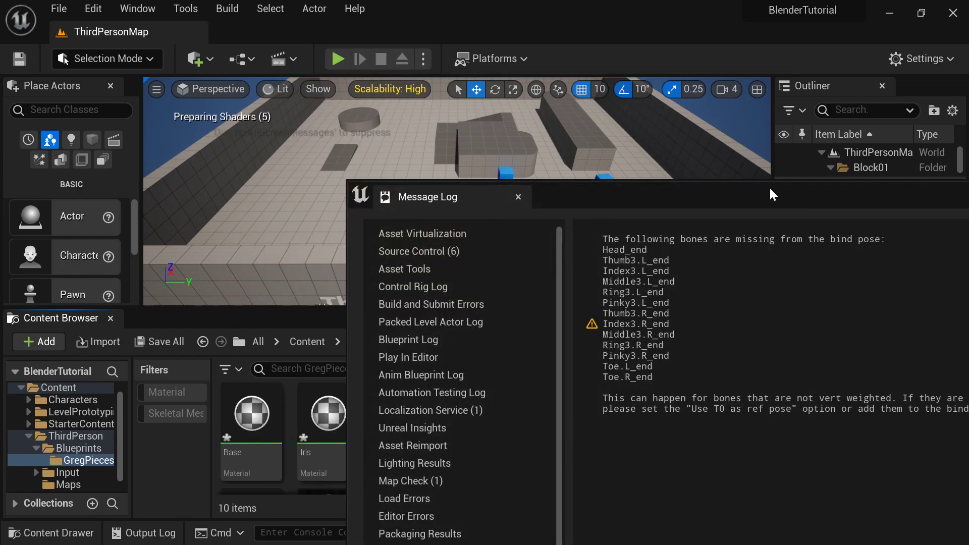
left_click_drag(769, 190, 511, 159)
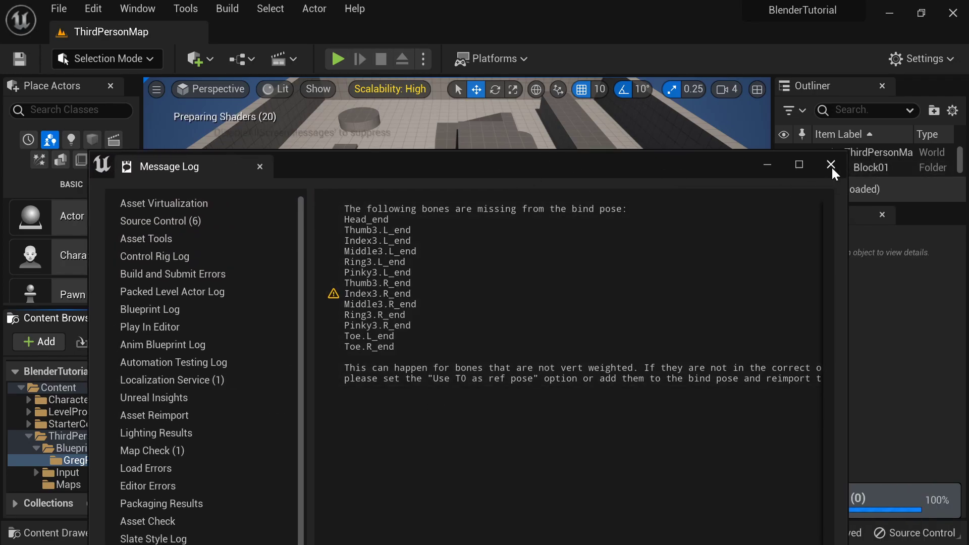
left_click(831, 164)
scroll(503, 434, "down", 2)
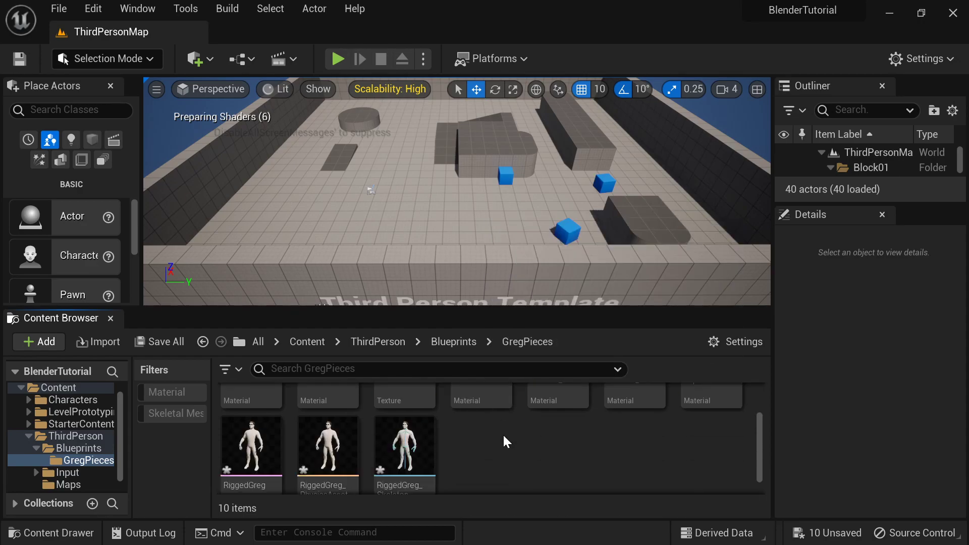
Place the RiggedGreg skeletal mesh on the level floor near the player start.
right_click_drag(435, 203, 403, 262)
key("w")
scroll(372, 457, "down", 2)
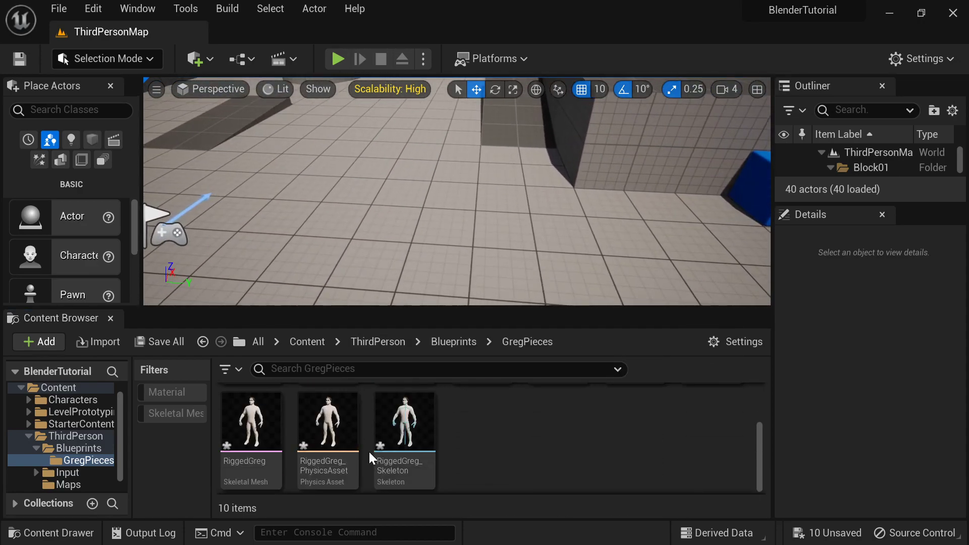
left_click(246, 401)
left_click_drag(246, 401, 328, 221)
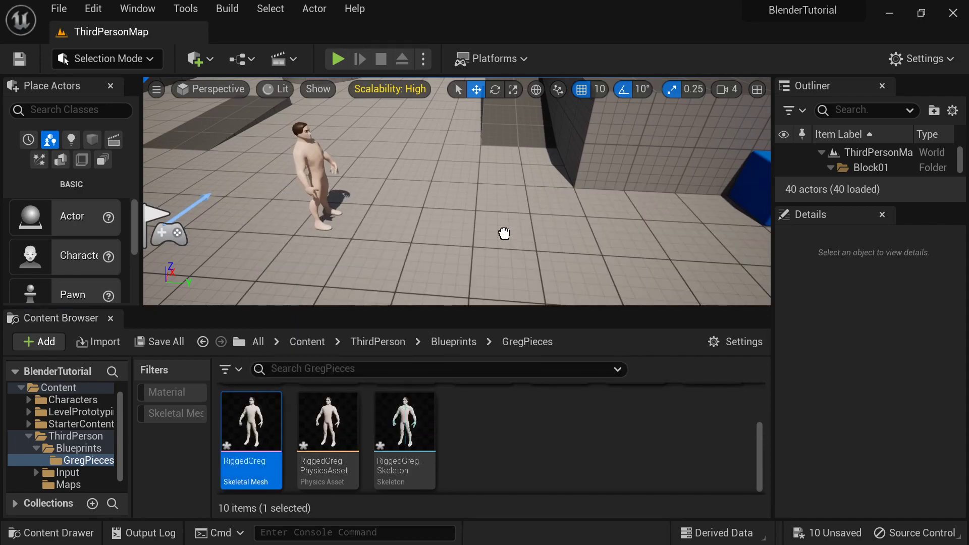
Examine the placed character's face and body up close and check the materials imported into GregPieces.
key("d")
right_click_drag(503, 234, 411, 206)
key("w")
key("d")
key("s")
key("a")
key("a")
key("w")
key("s")
right_click_drag(457, 191, 419, 194)
right_click_drag(447, 166, 453, 164)
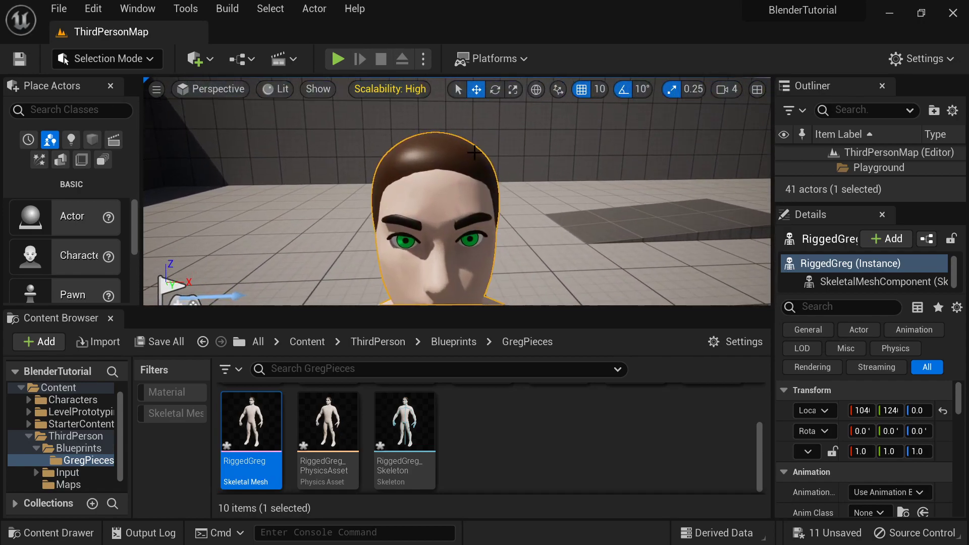
scroll(508, 459, "up", 2)
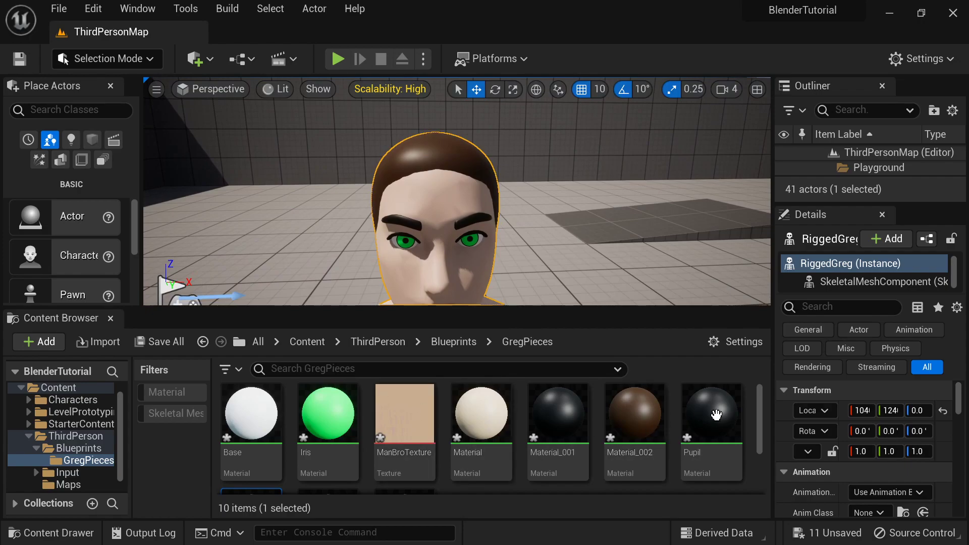
scroll(544, 435, "down", 2)
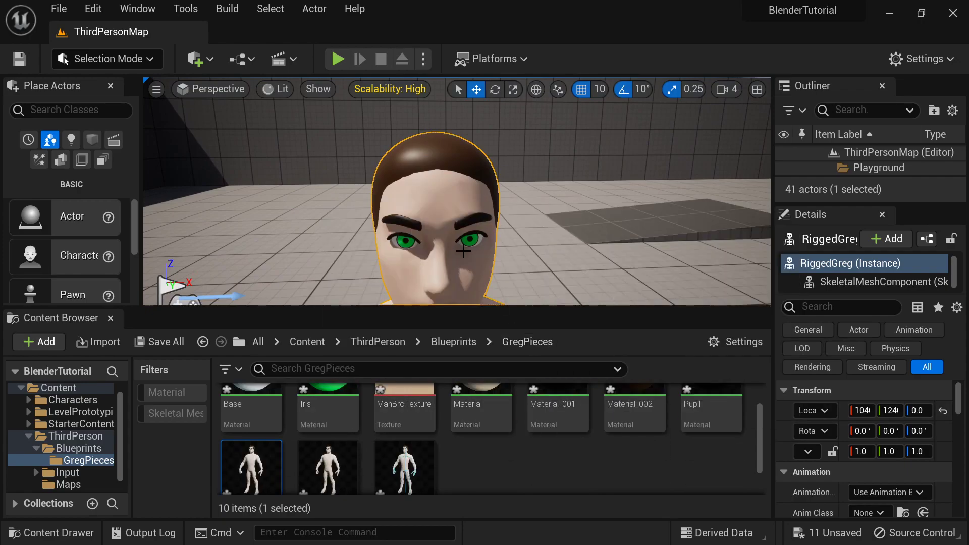
scroll(465, 238, "down", 5)
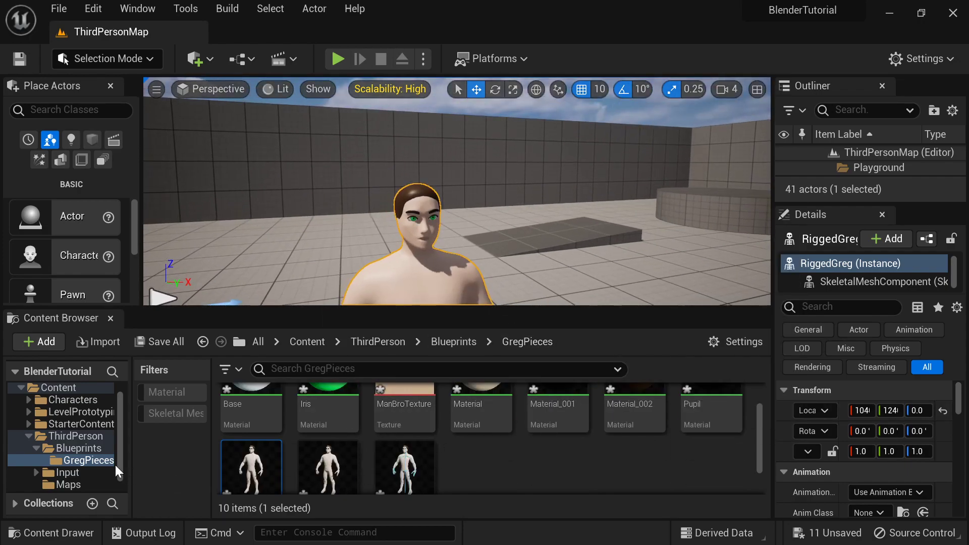
Create a folder named GregClothes inside GregPieces and open it.
scroll(501, 498, "down", 1)
right_click(478, 441)
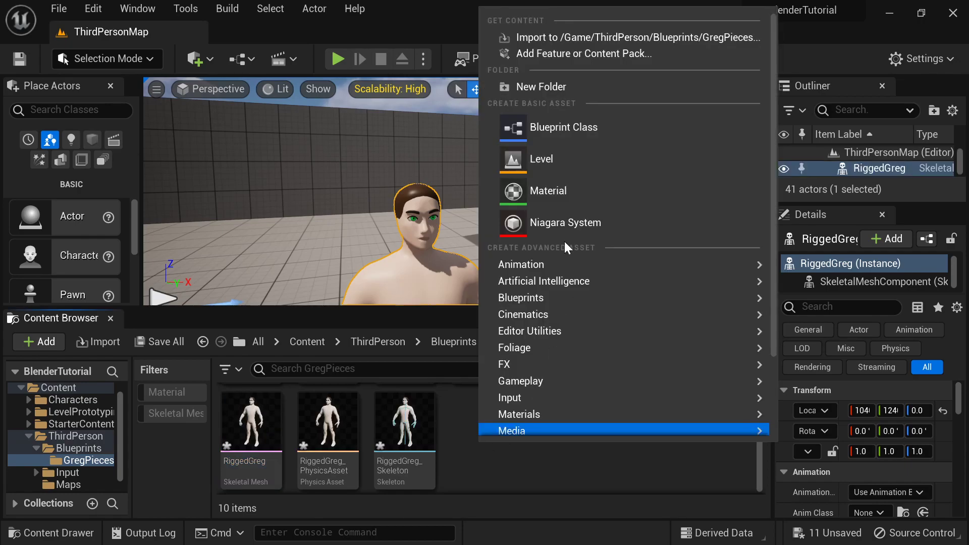
left_click(592, 87)
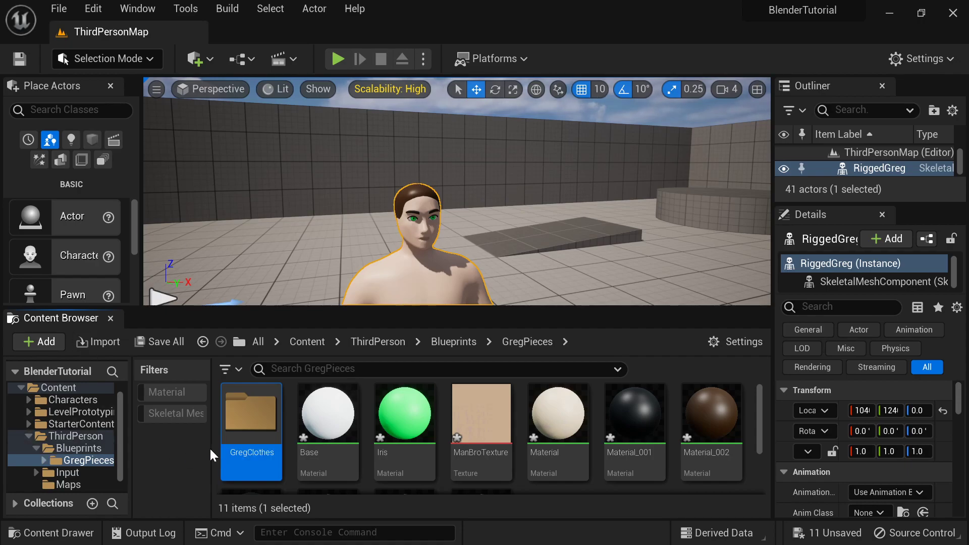
double_click(251, 416)
Choose the GregPants, GregShirt and GregShoes files from the Desktop for import into GregClothes.
left_click(80, 342)
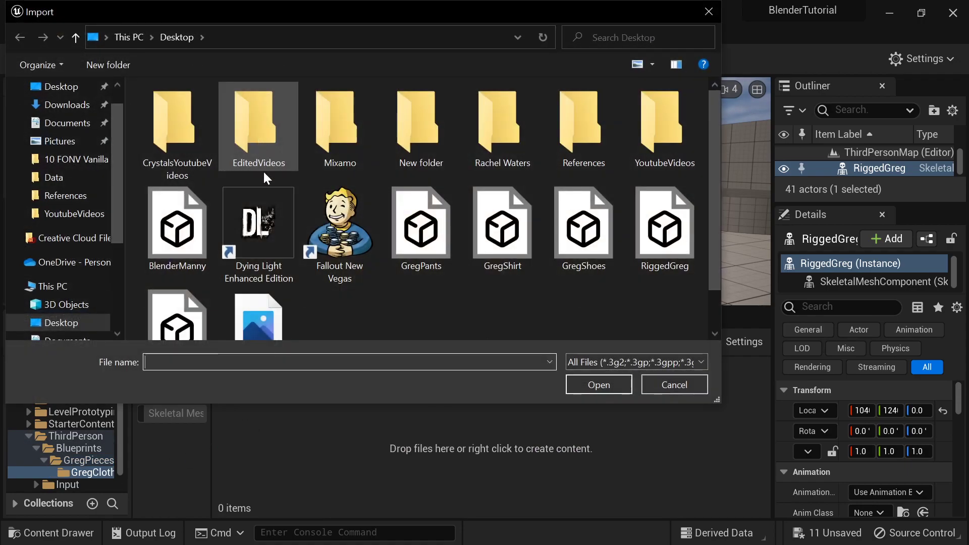
left_click(452, 240)
left_click(523, 238, "ctrl")
left_click(590, 235, "ctrl")
left_click(604, 386)
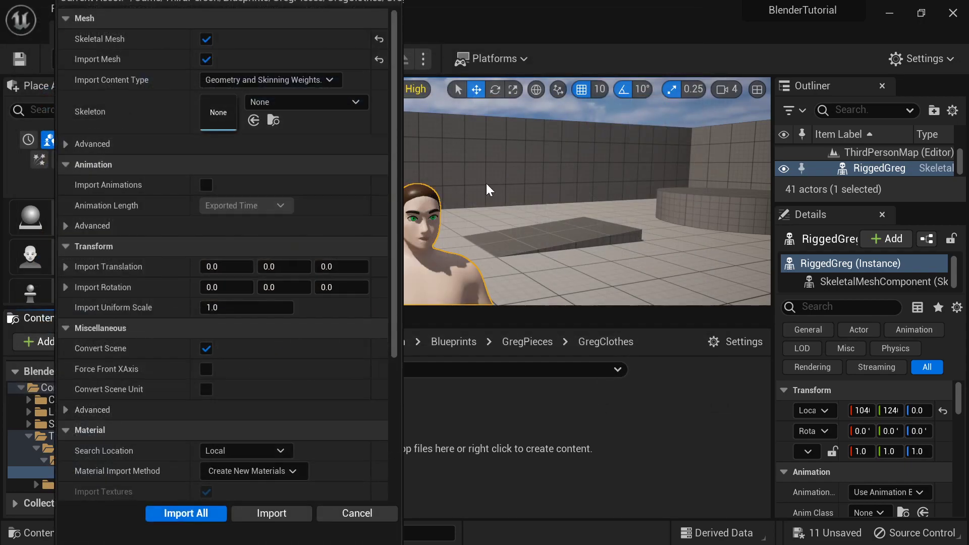
Import all the clothing files as skeletal meshes using RiggedGreg_Skeleton and close the message log.
left_click(294, 105)
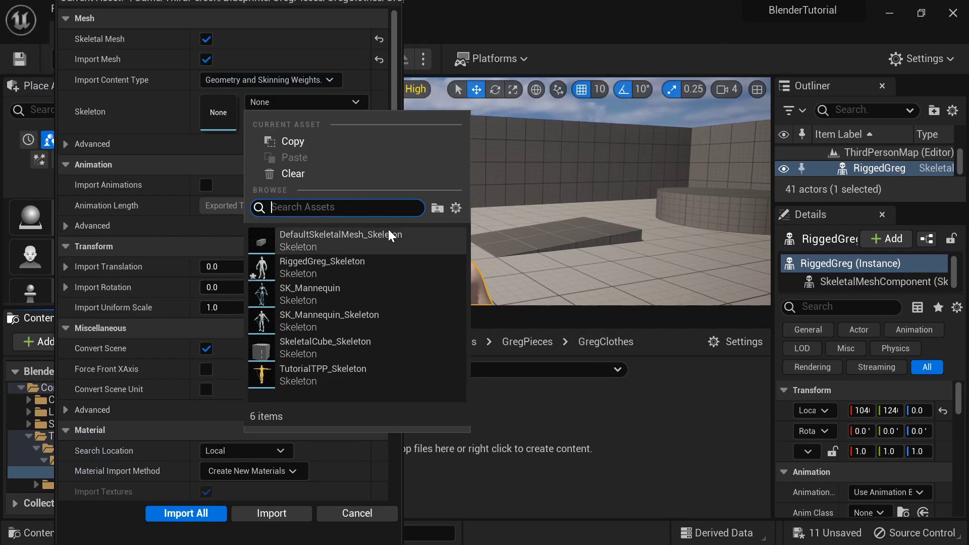
left_click(323, 262)
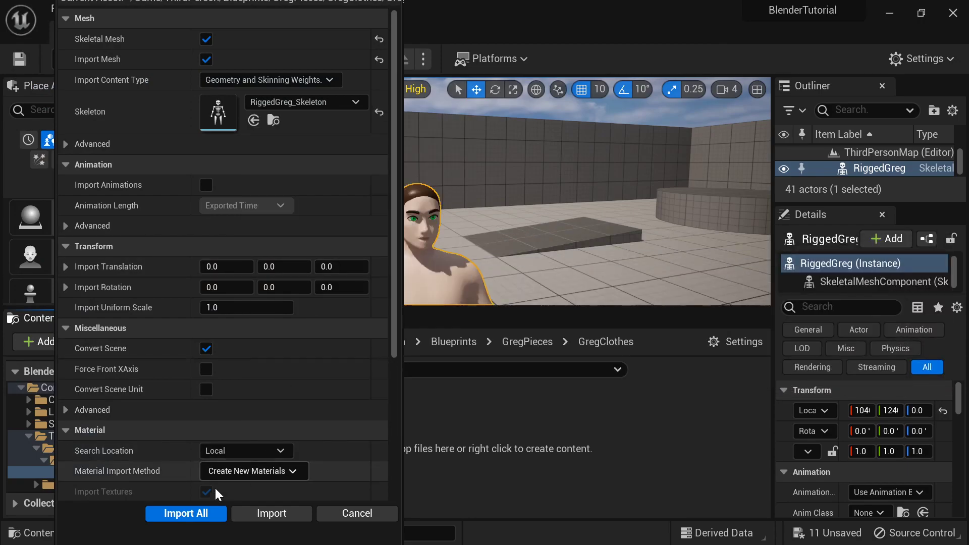
left_click(181, 517)
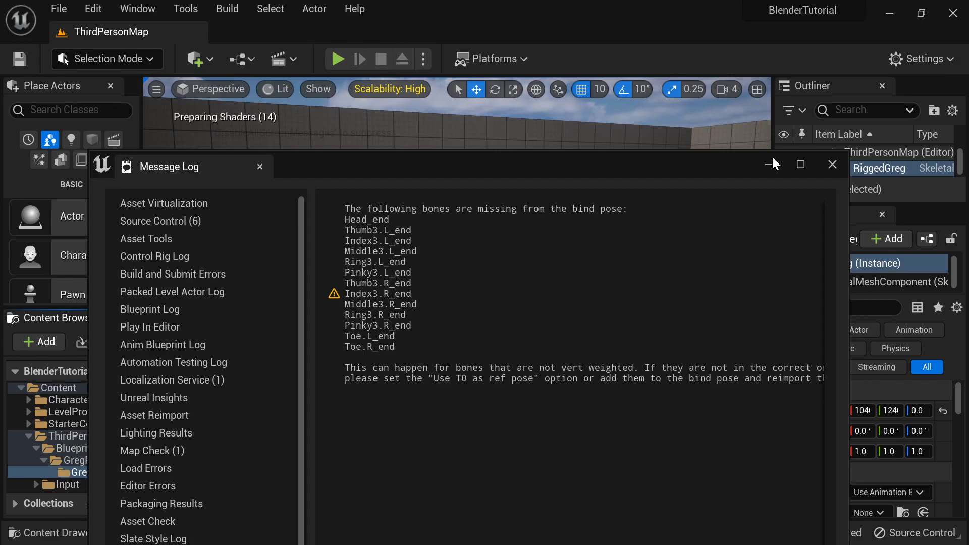
left_click(833, 165)
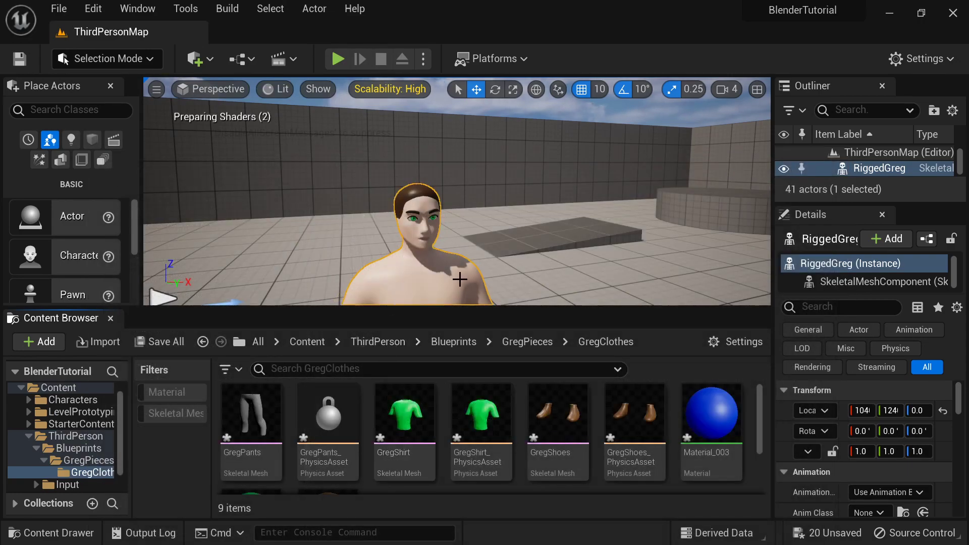
Open BP_ThirdPersonCharacter from the Blueprints folder and dock its editor beside the ThirdPersonMap level.
right_click_drag(509, 228, 136, 117)
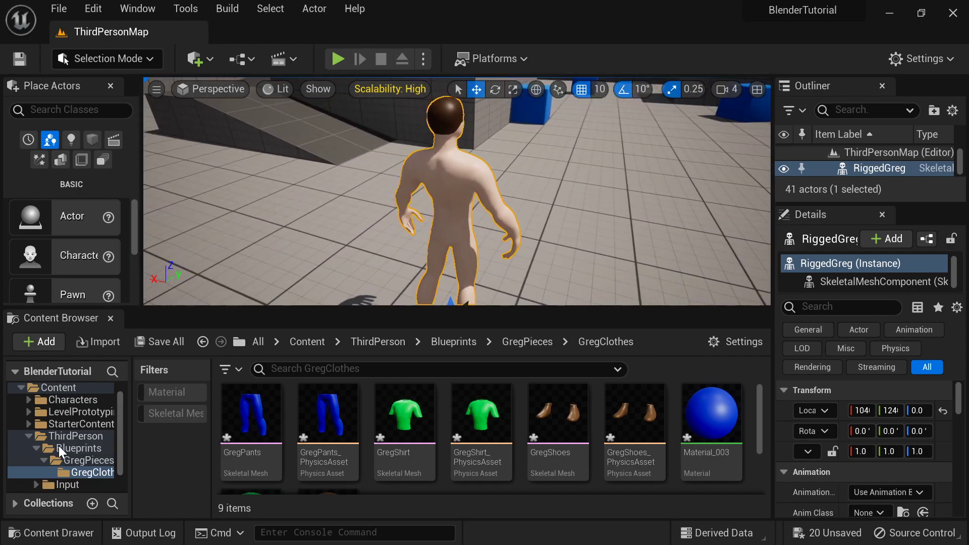
left_click(96, 447)
left_click(311, 415)
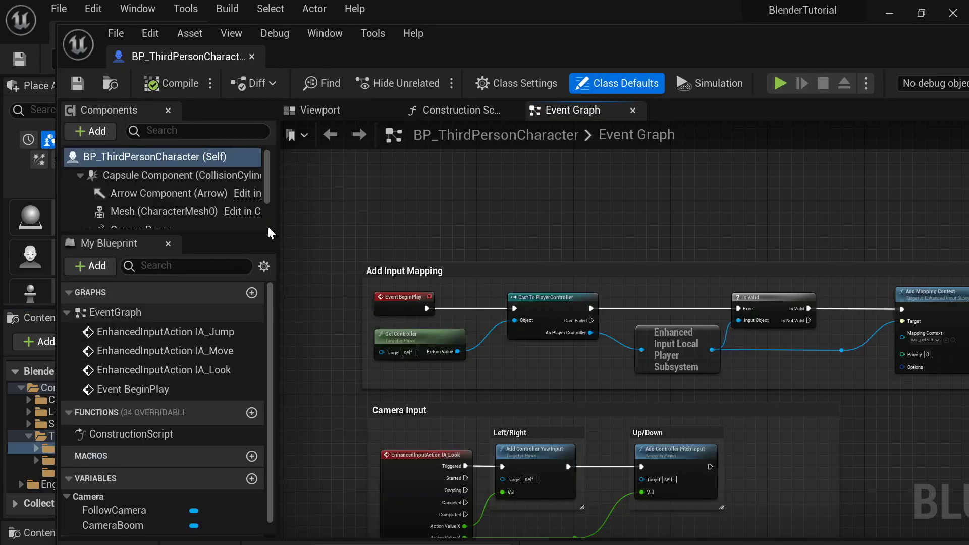
left_click_drag(218, 56, 326, 31)
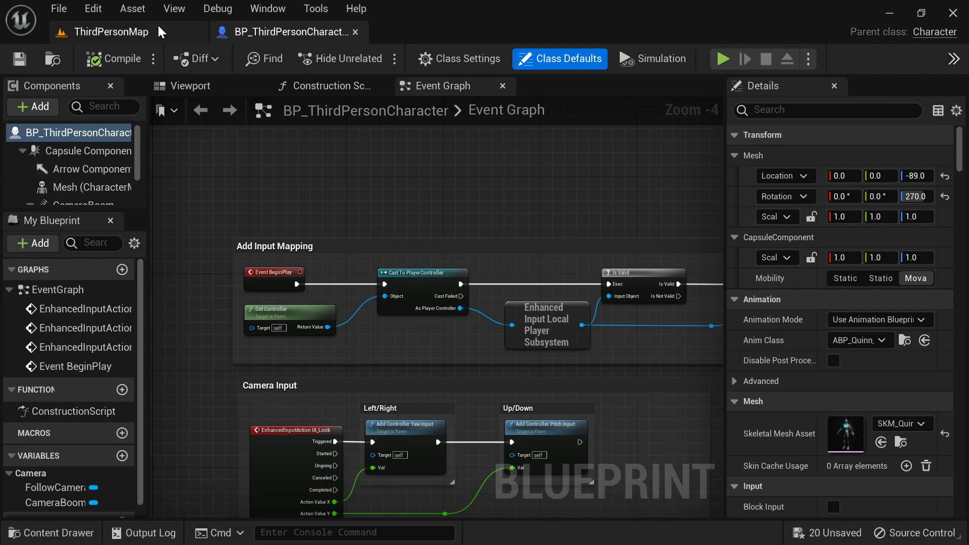
Return to ThirdPersonMap and save all the unsaved project content.
left_click(103, 33)
left_click(162, 341)
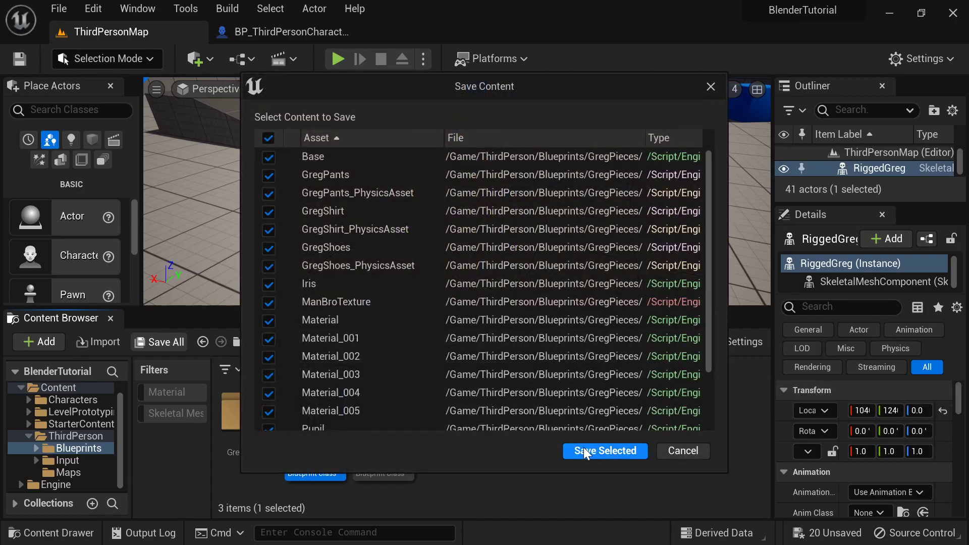
left_click(584, 449)
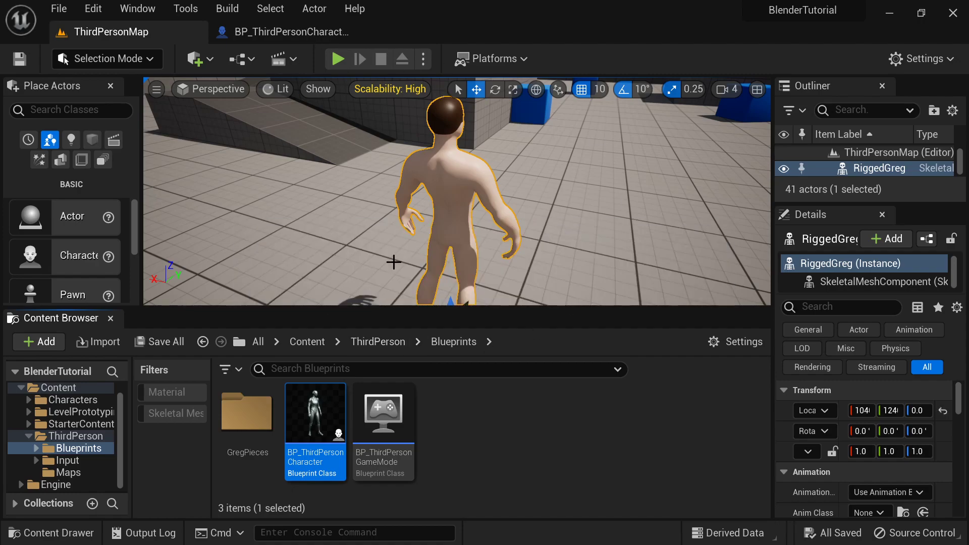
In the BP_ThirdPersonCharacter blueprint, set the Mesh component's skeletal mesh asset to RiggedGreg.
left_click(285, 32)
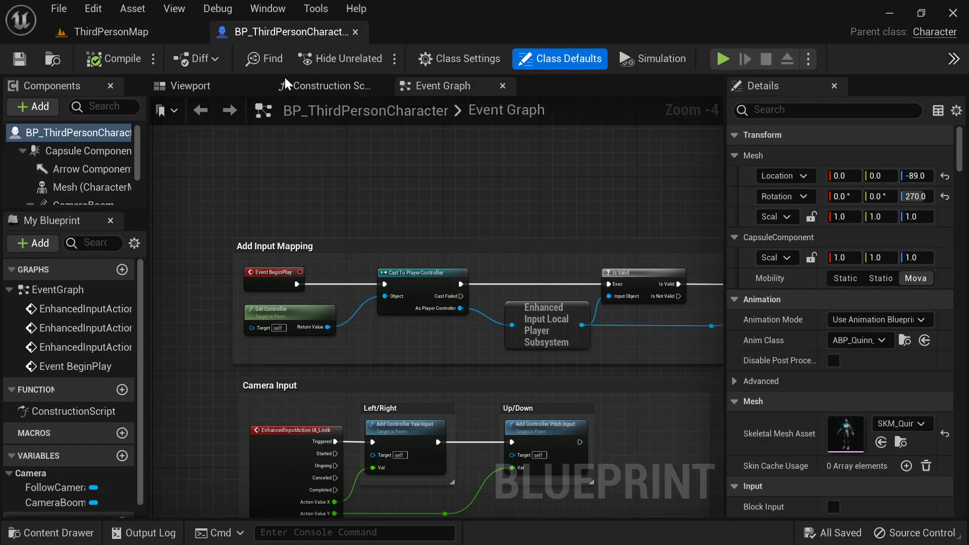
left_click(195, 86)
left_click(92, 195)
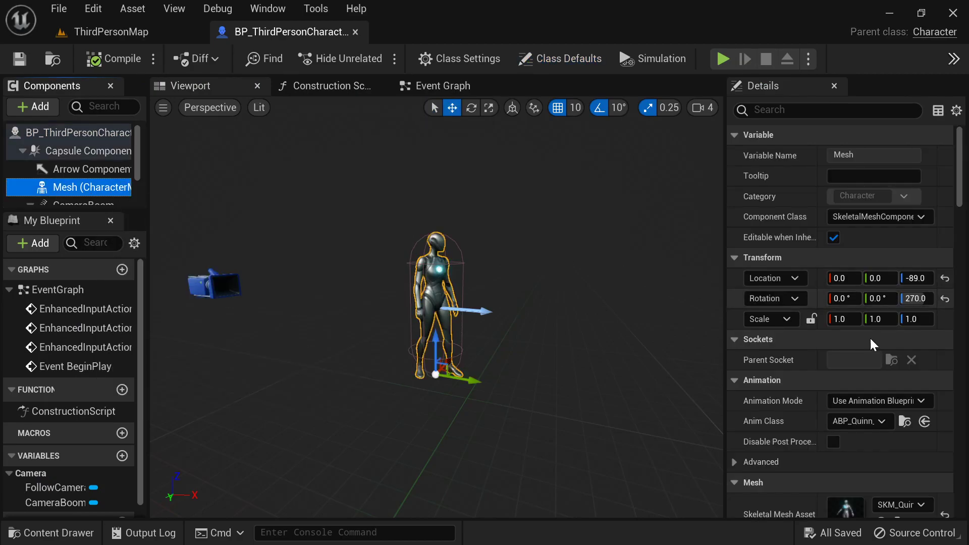
scroll(881, 436, "down", 2)
left_click(889, 430)
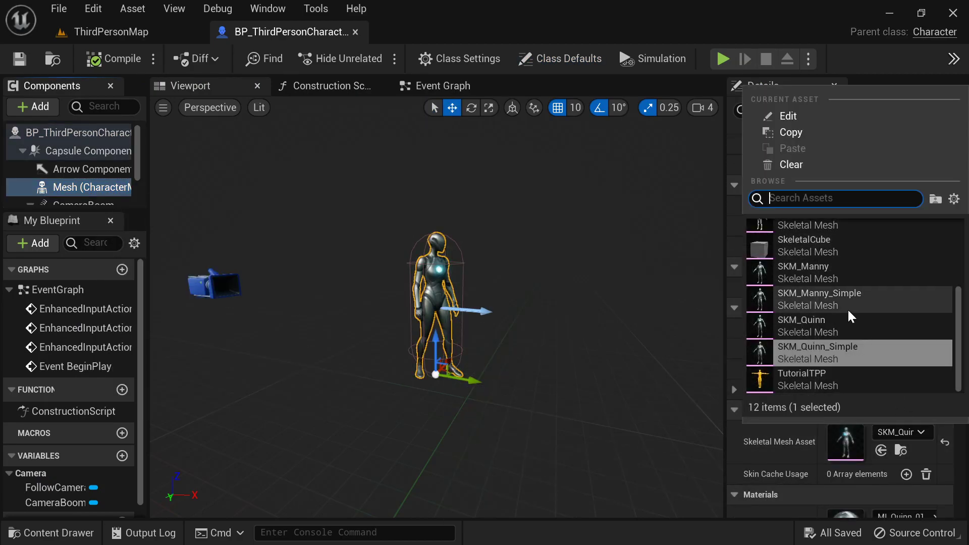
scroll(797, 252, "up", 3)
left_click(798, 268)
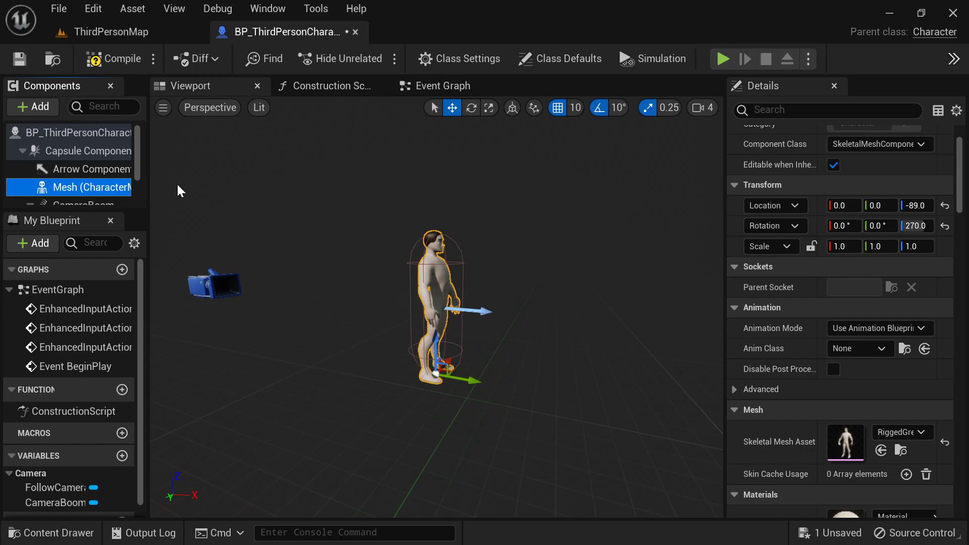
Add a Skeletal Mesh component named Shirt under the character's Mesh component.
left_click(53, 107)
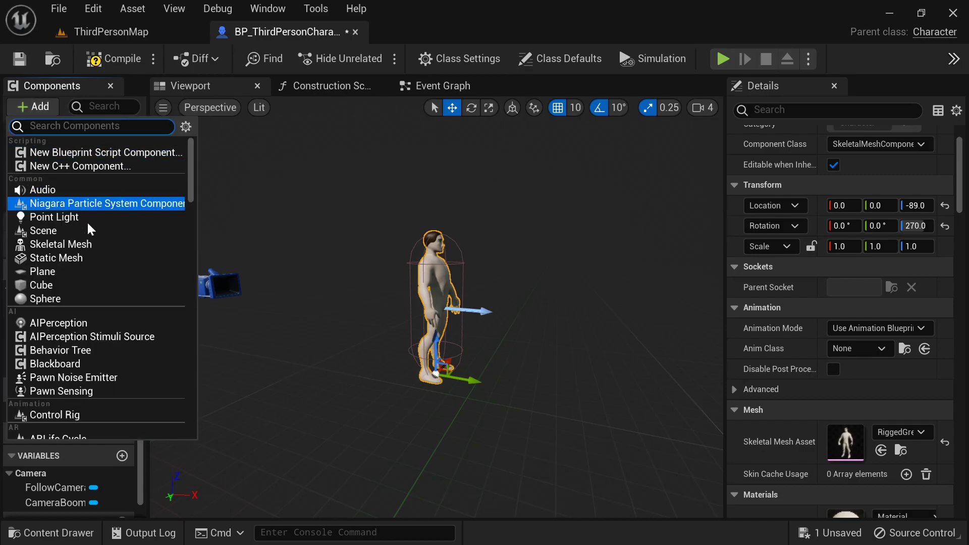
left_click(70, 245)
type("Sh")
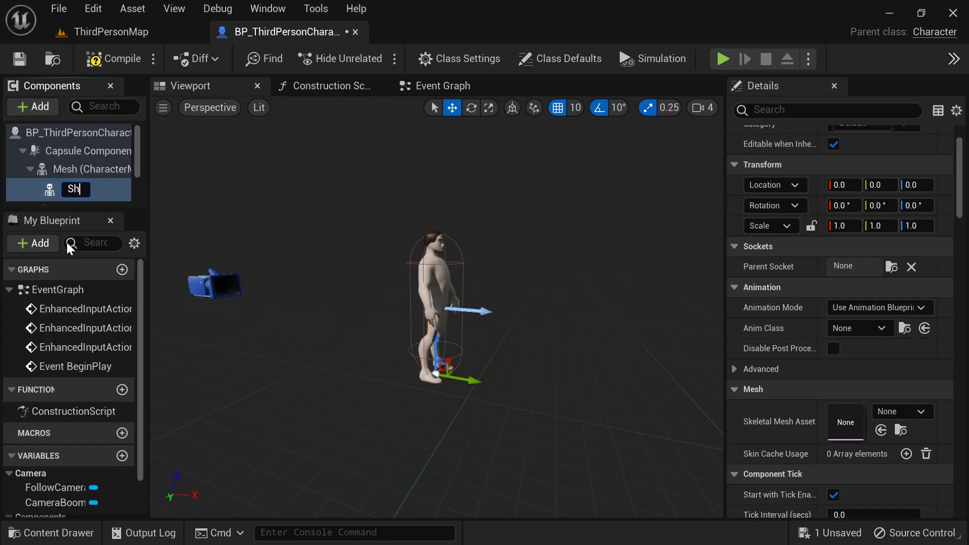
type("irt")
key("Return")
Add a Skeletal Mesh component named Pants under the character's Mesh component.
left_click(60, 169)
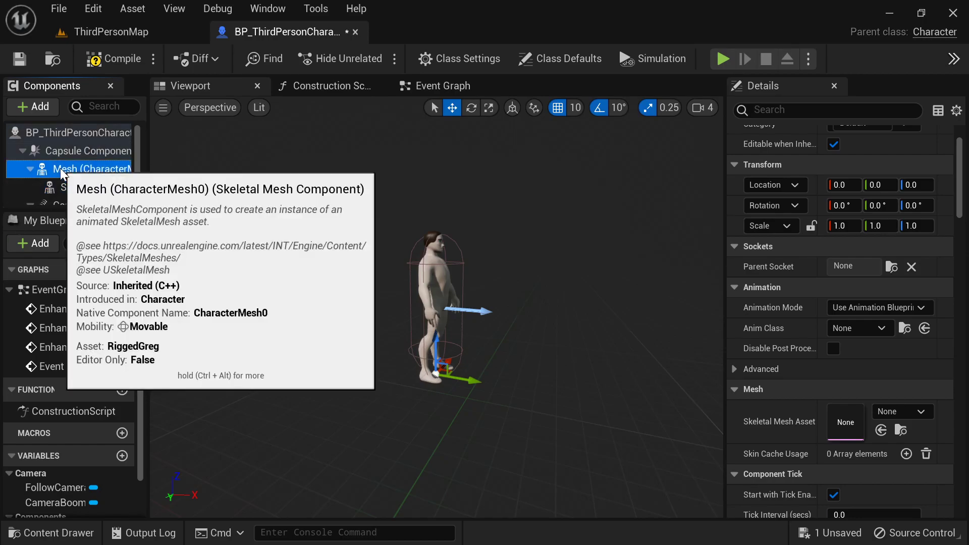
left_click(54, 112)
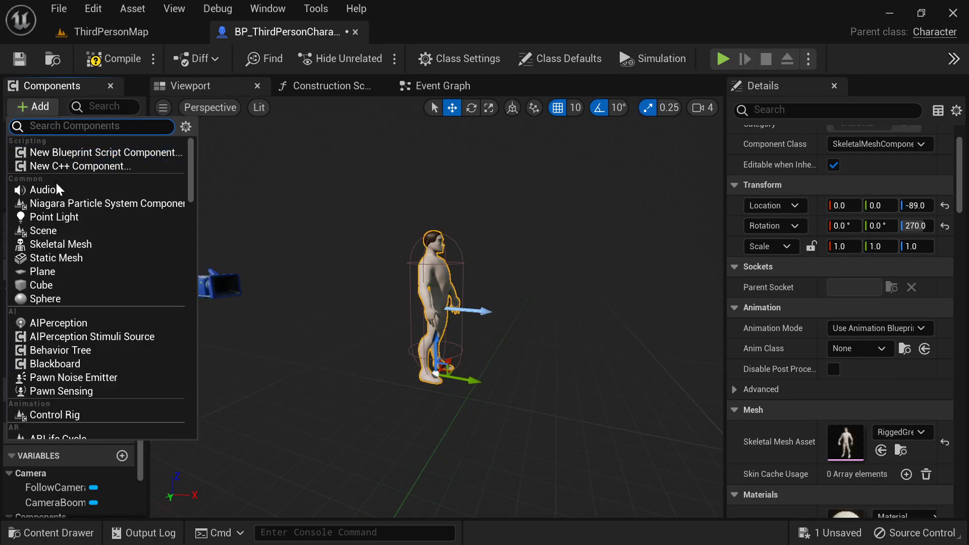
left_click(64, 245)
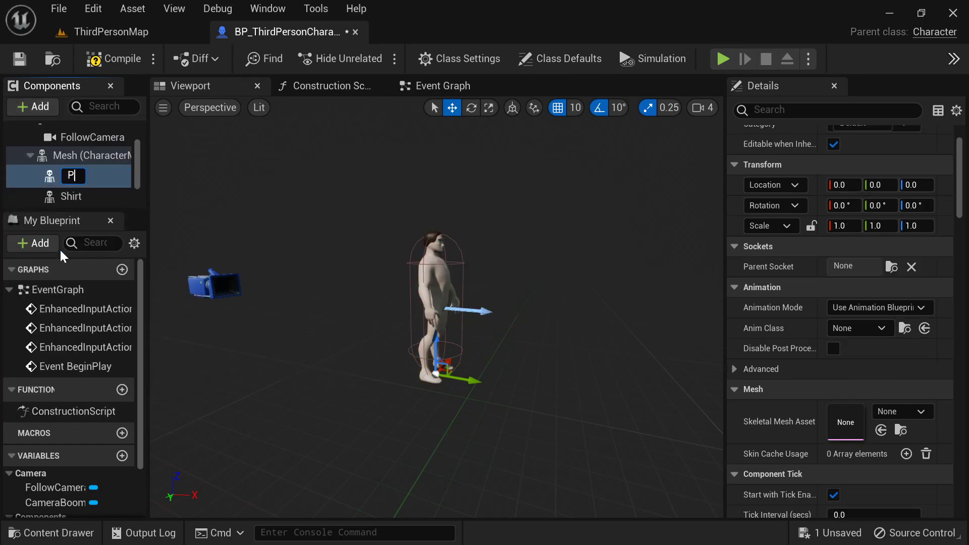
key("Return")
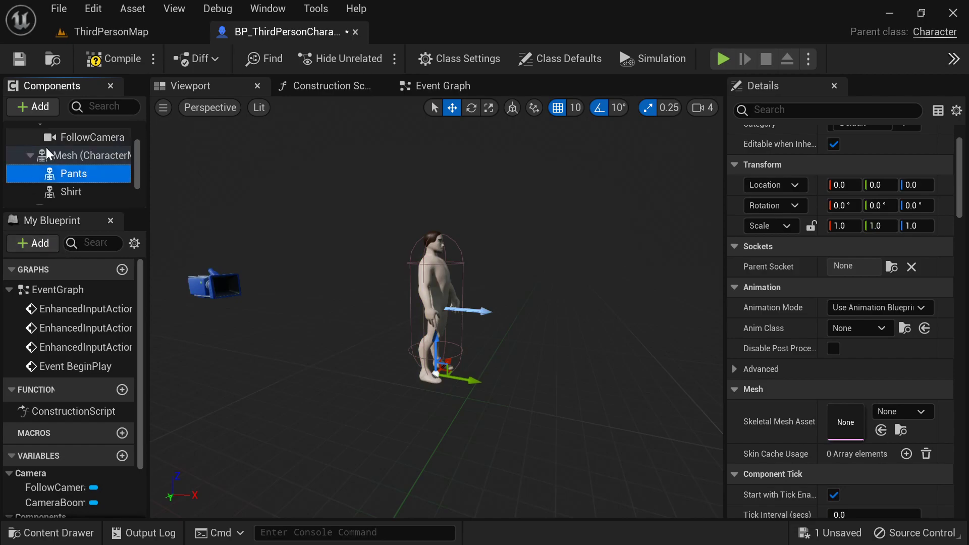
Add a Skeletal Mesh component named Shoes under the character's Mesh component.
left_click(81, 156)
left_click(34, 112)
left_click(64, 245)
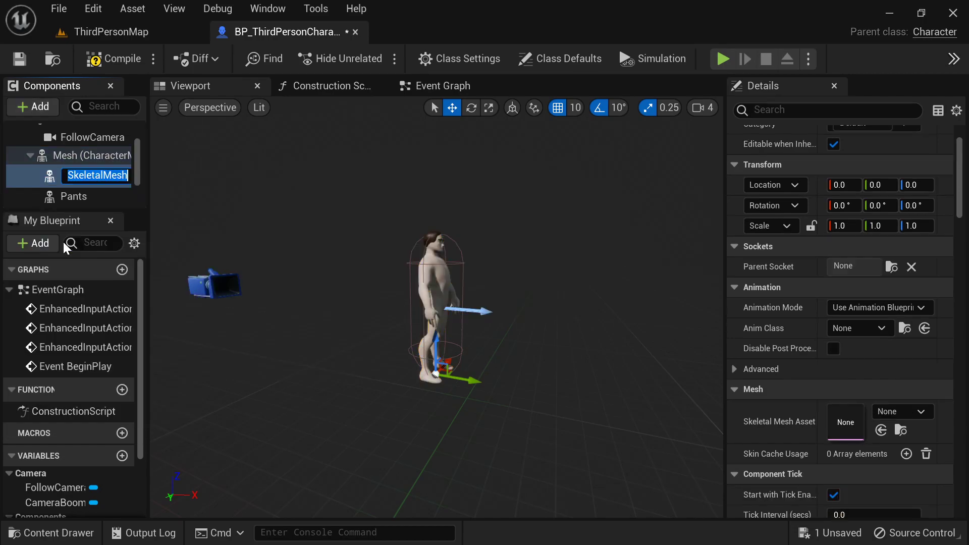
type("Shoes")
key("Return")
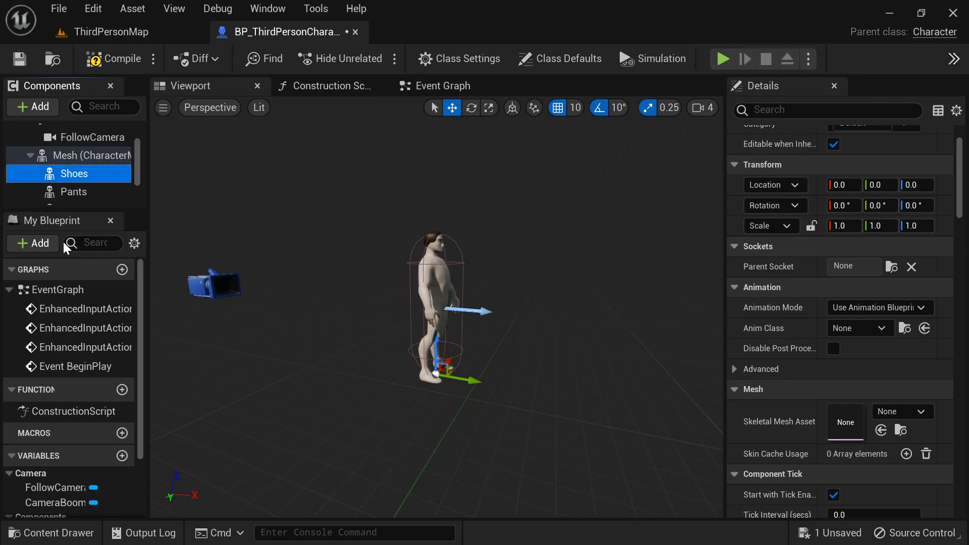
Assign the GregShirt skeletal mesh asset to the Shirt component.
scroll(71, 196, "down", 1)
left_click(71, 186)
left_click(914, 412)
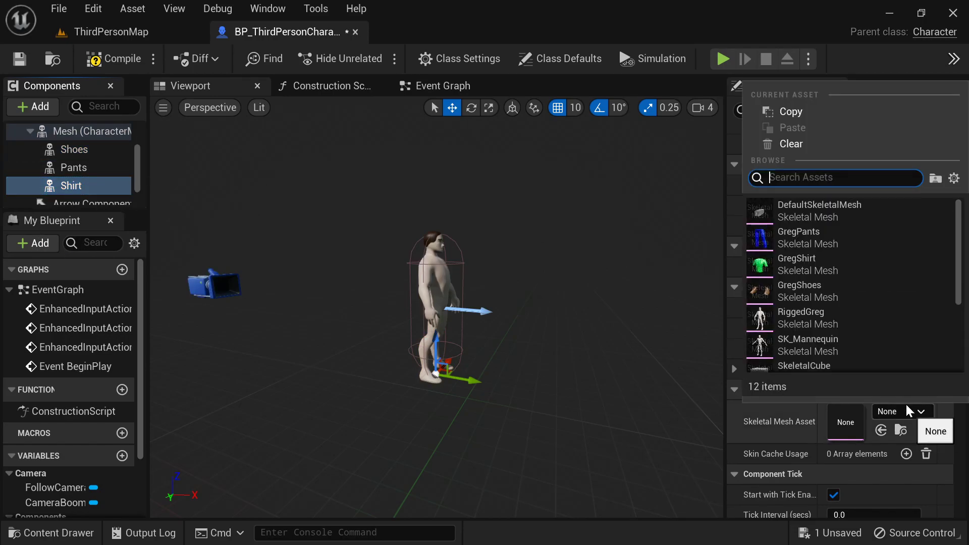
left_click(808, 264)
Assign the GregPants skeletal mesh asset to the Pants component.
left_click(74, 168)
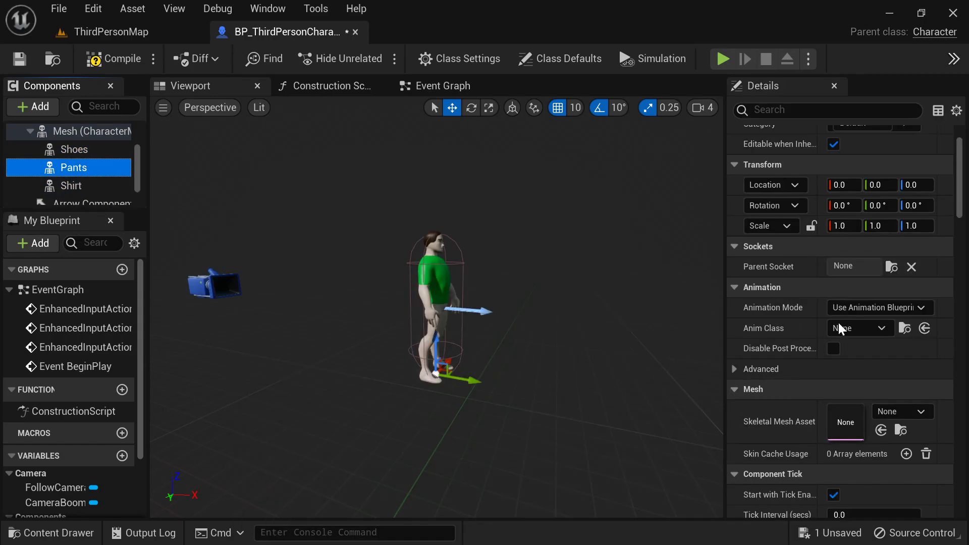
left_click(901, 412)
left_click(802, 237)
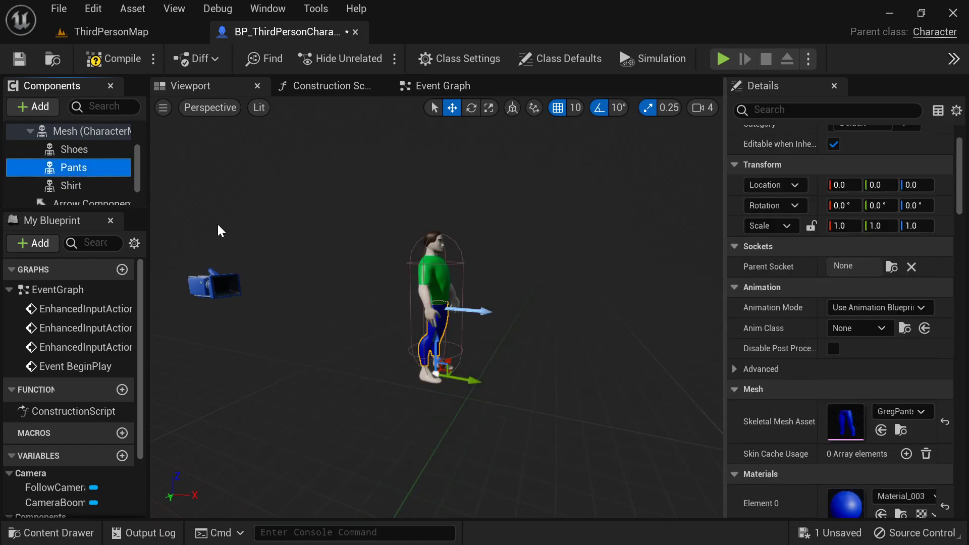
Assign the GregShoes skeletal mesh asset to the Shoes component and compile the blueprint.
left_click(94, 149)
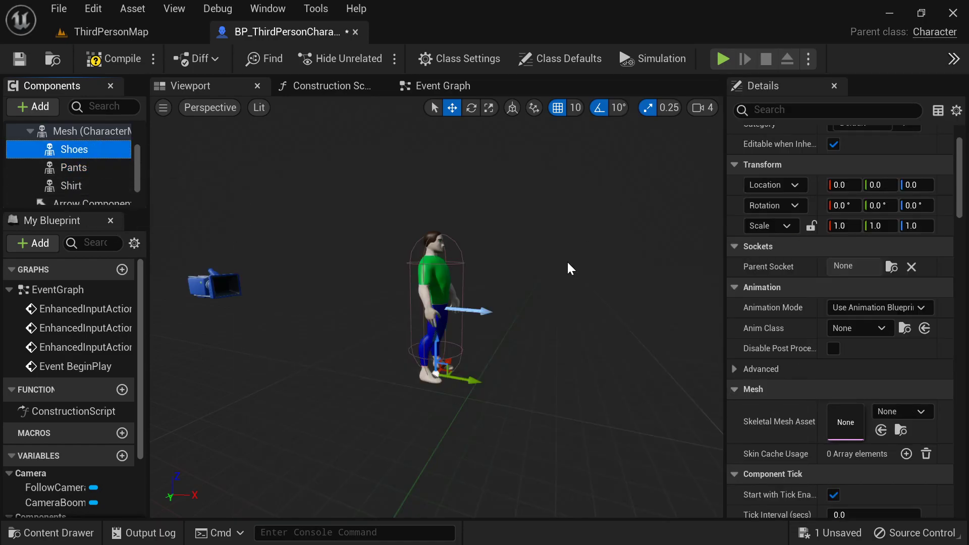
left_click(909, 412)
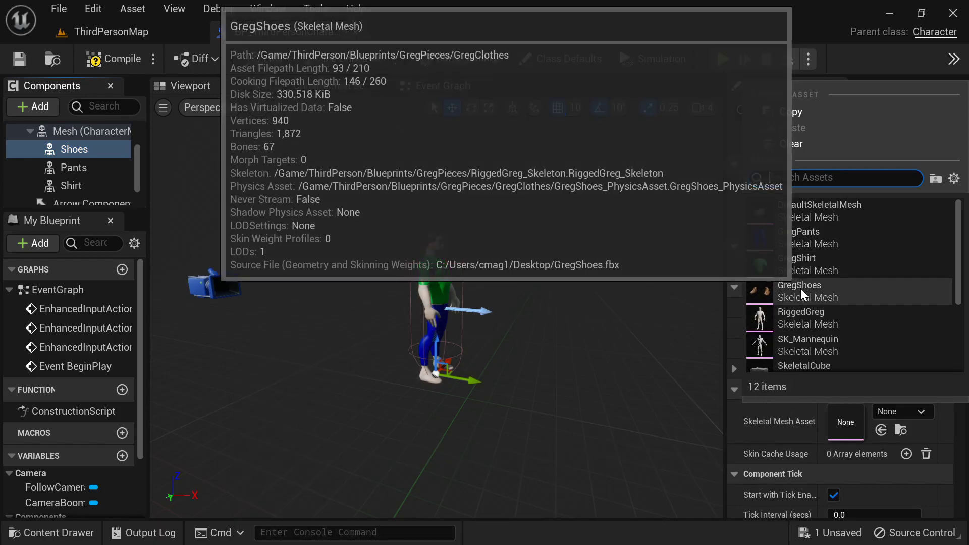
left_click(801, 292)
right_click_drag(539, 298, 656, 298)
left_click(116, 74)
Add a reference to the Mesh component in the Construction Script and create a Set Leader Pose Component node from it.
left_click(40, 132)
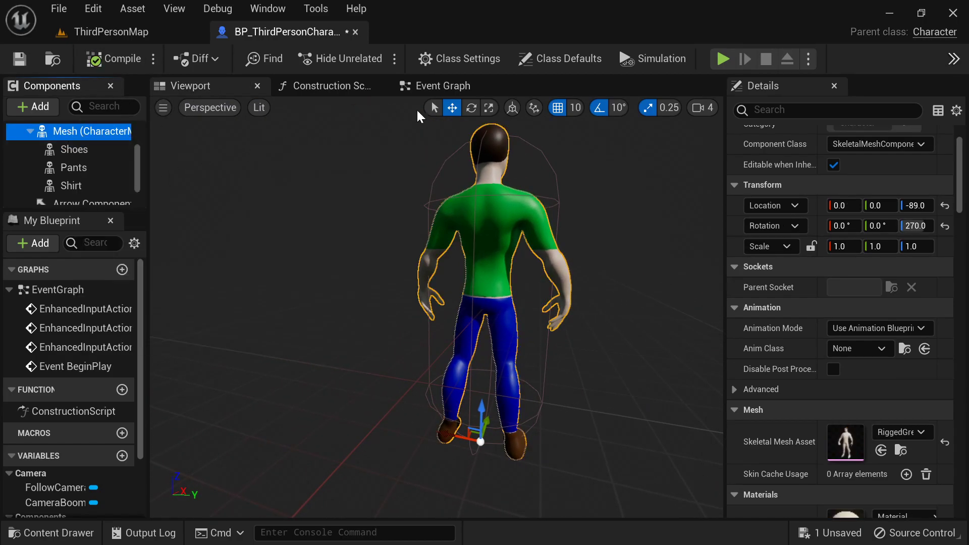
left_click(333, 94)
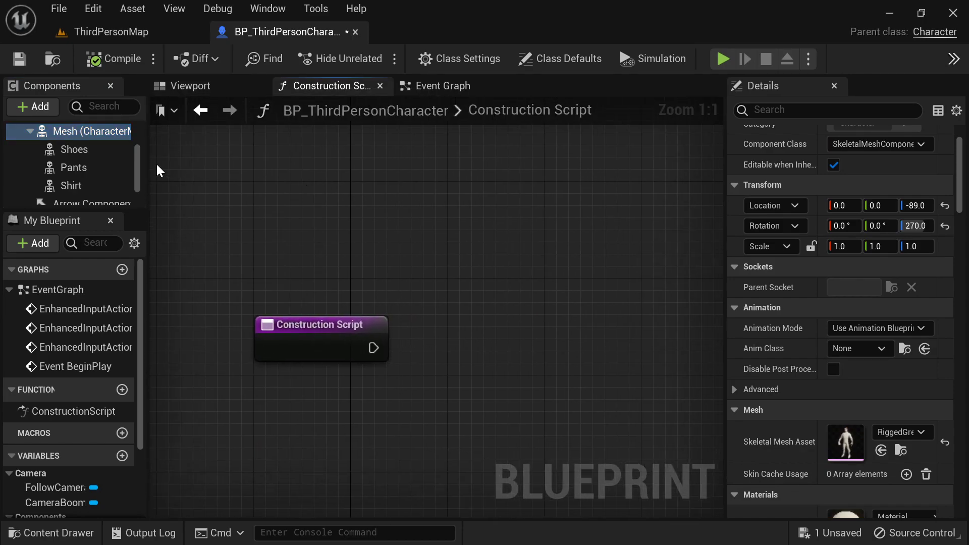
left_click_drag(64, 138, 466, 396)
type("set leader")
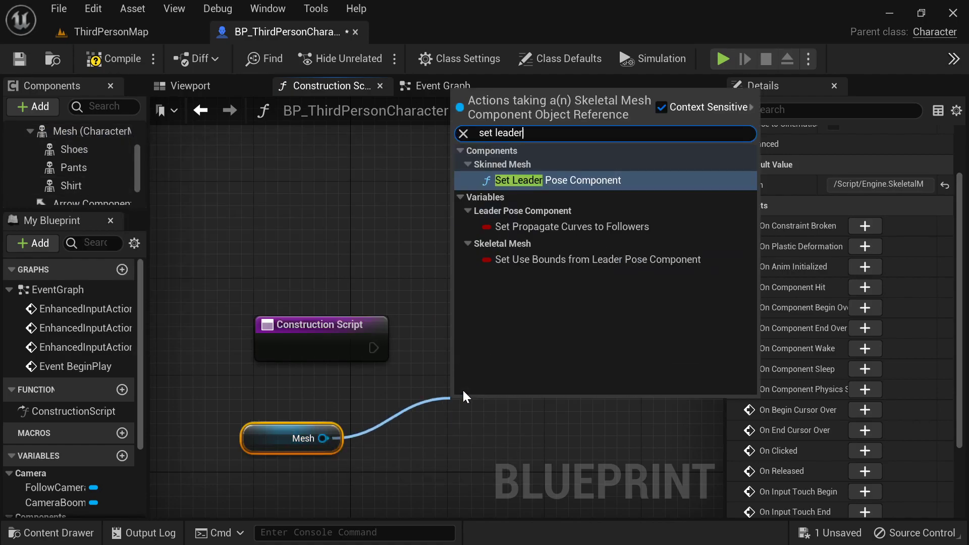
key("Return")
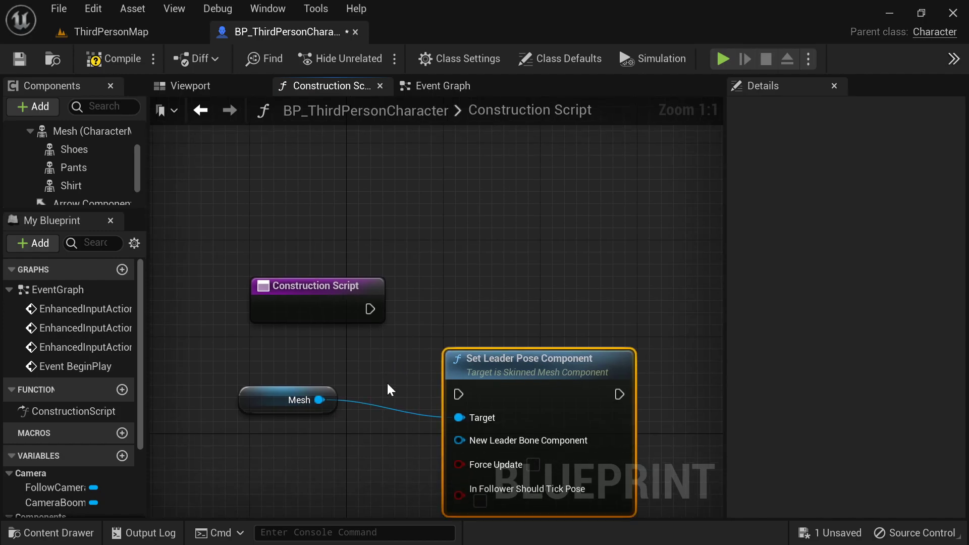
Link the Construction Script execution to Set Leader Pose Component and move the Mesh connection to its New Leader Bone Component input.
left_click_drag(370, 309, 459, 395)
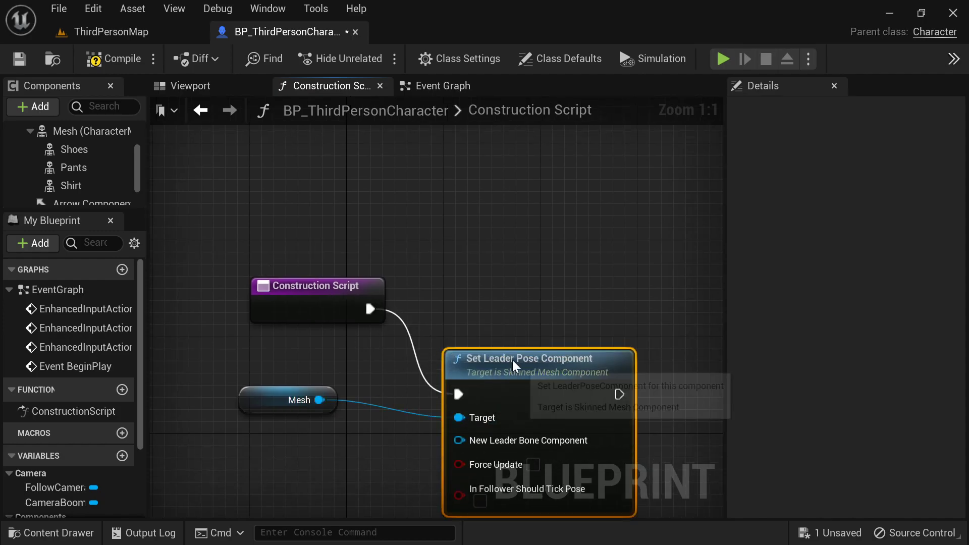
left_click_drag(510, 359, 510, 274)
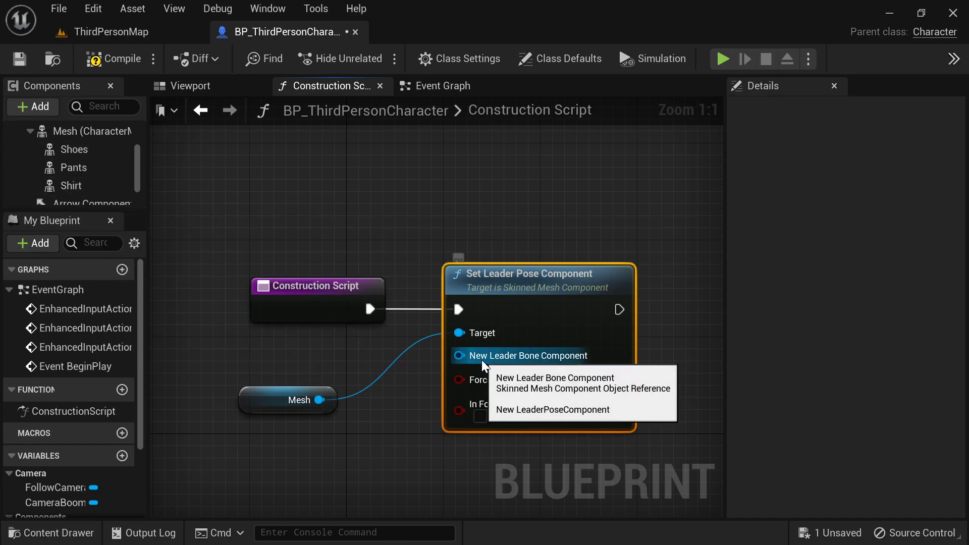
left_click_drag(470, 335, 461, 360, "ctrl")
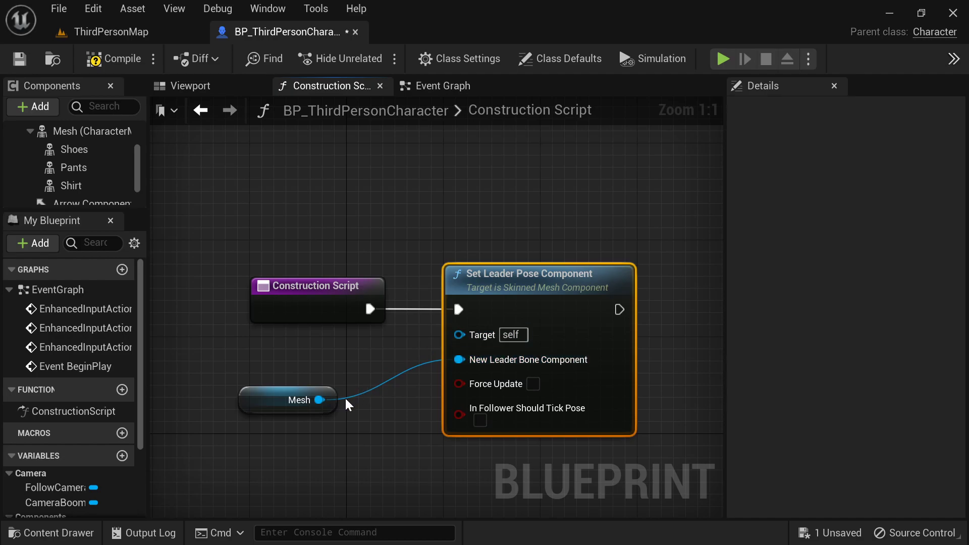
left_click(327, 401)
Add Pants, Shirt and Shoes references to the Construction Script and connect all three to the Target of Set Leader Pose Component.
left_click(93, 154)
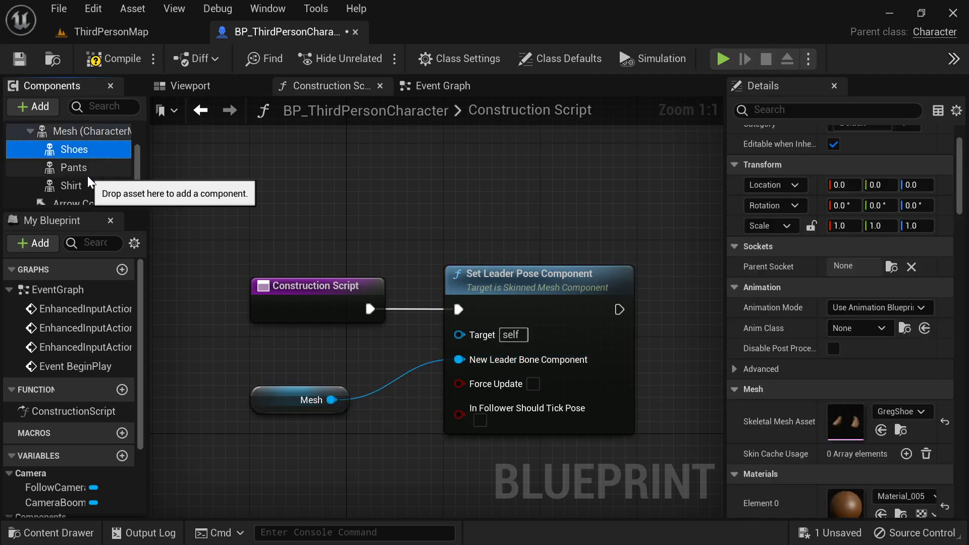
left_click(76, 186, "shift")
left_click_drag(74, 168, 249, 444)
right_click_drag(359, 437, 359, 346)
left_click_drag(316, 357, 458, 243)
left_click_drag(318, 395, 458, 264)
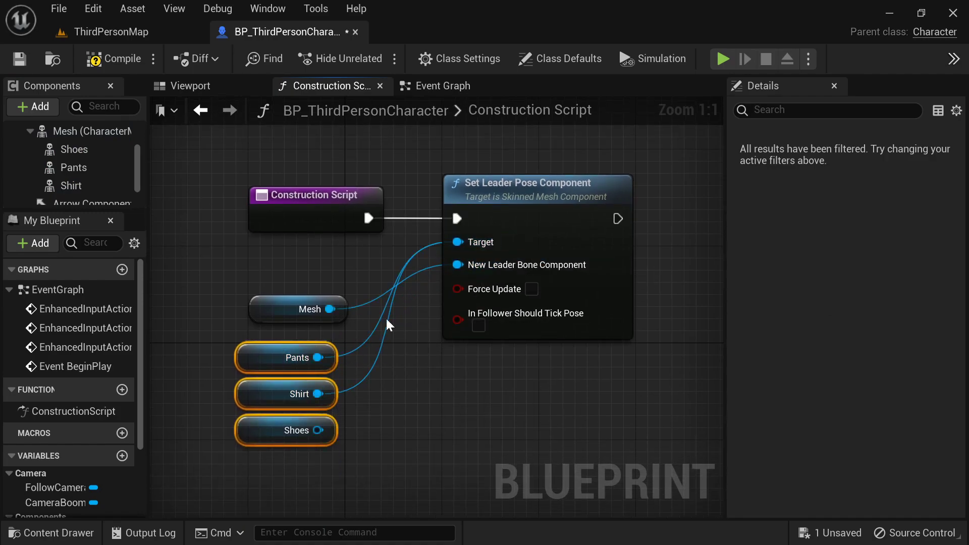
left_click_drag(318, 420, 472, 243)
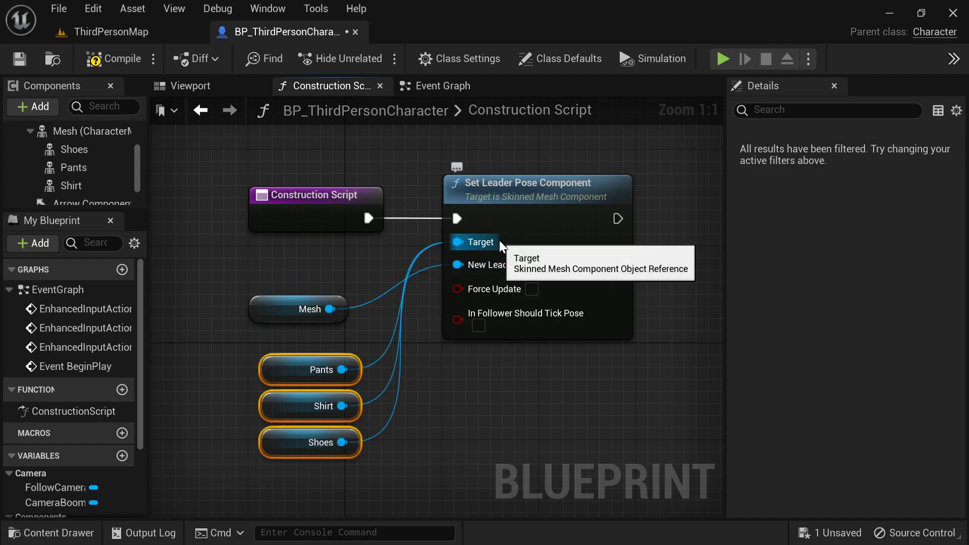
Compile the character blueprint and save all unsaved content from the ThirdPersonMap level.
left_click(109, 59)
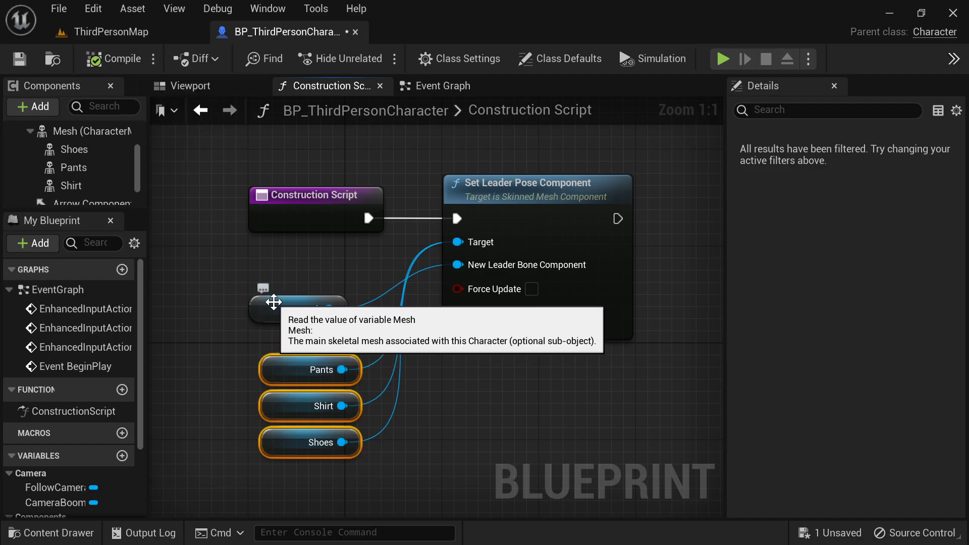
left_click(94, 32)
left_click(151, 342)
left_click(606, 449)
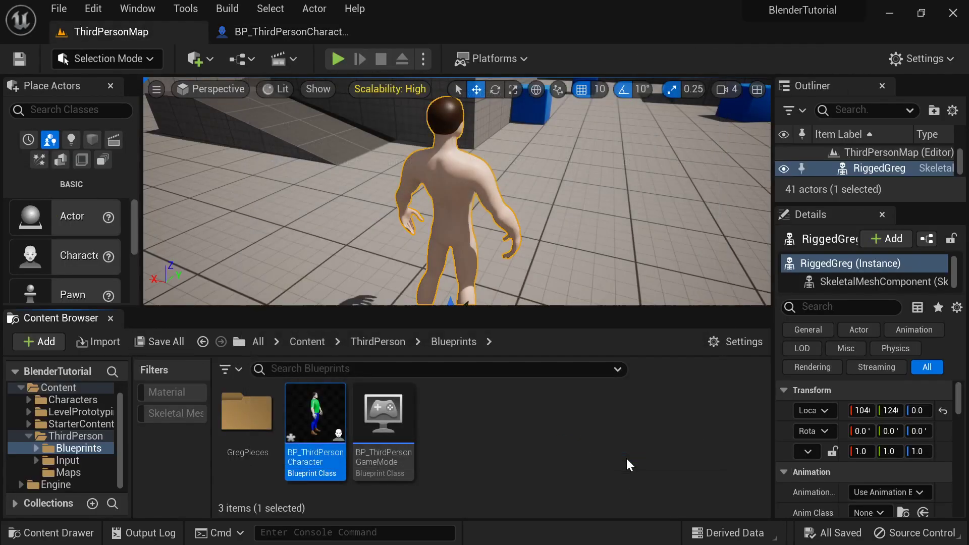
Play-test the level, making the clothed character jump to check that the clothing follows the body.
key("alt+p")
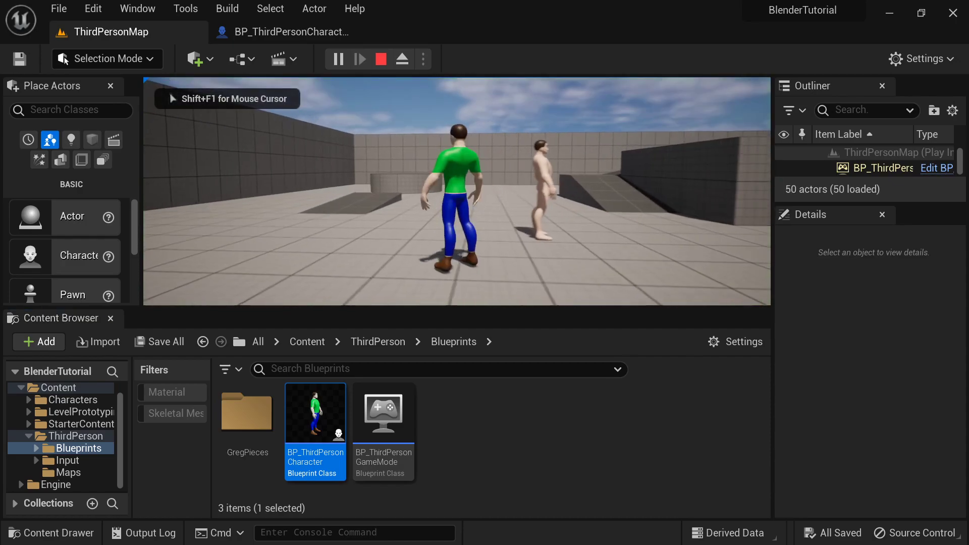
key("space")
key("space")
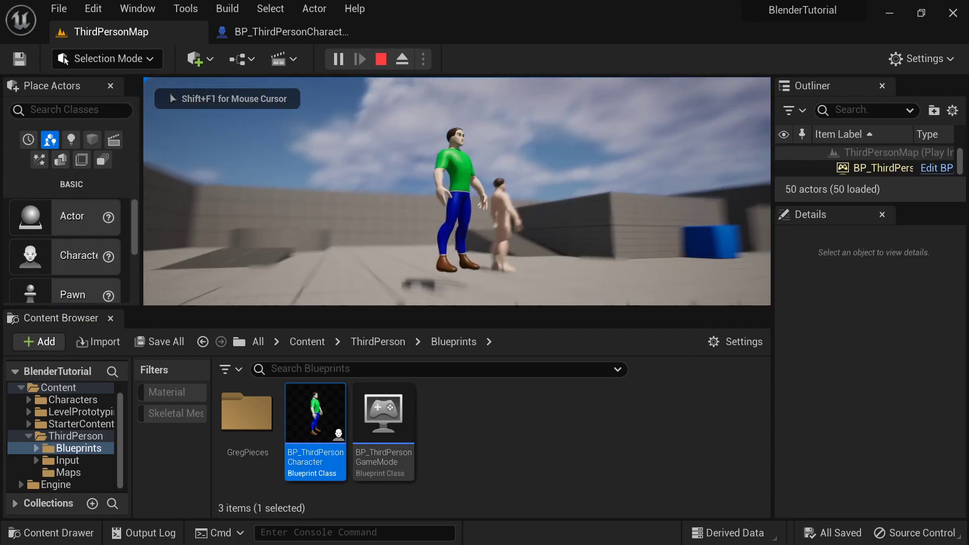
key("Escape")
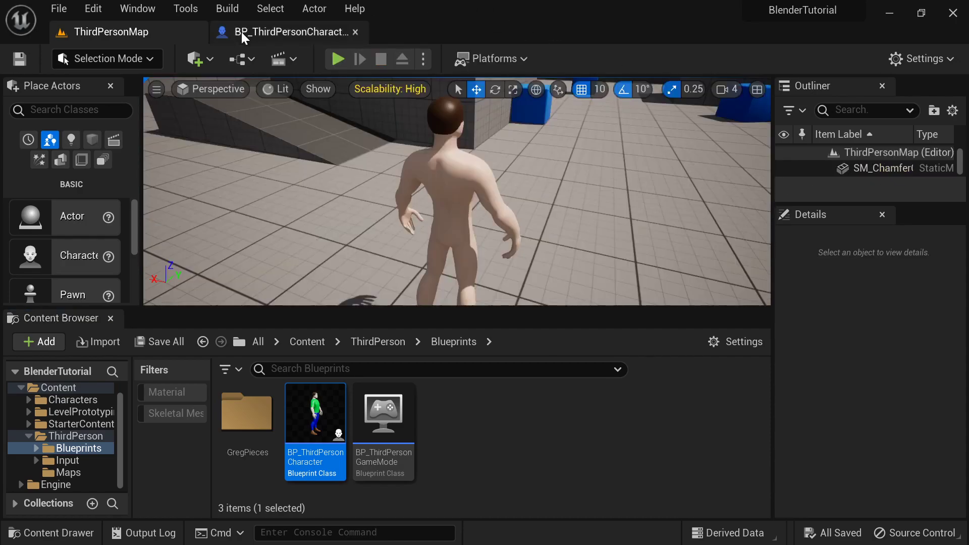
Set the Z location of the character blueprint's Mesh component to -92 and recompile.
left_click(241, 31)
left_click(95, 131)
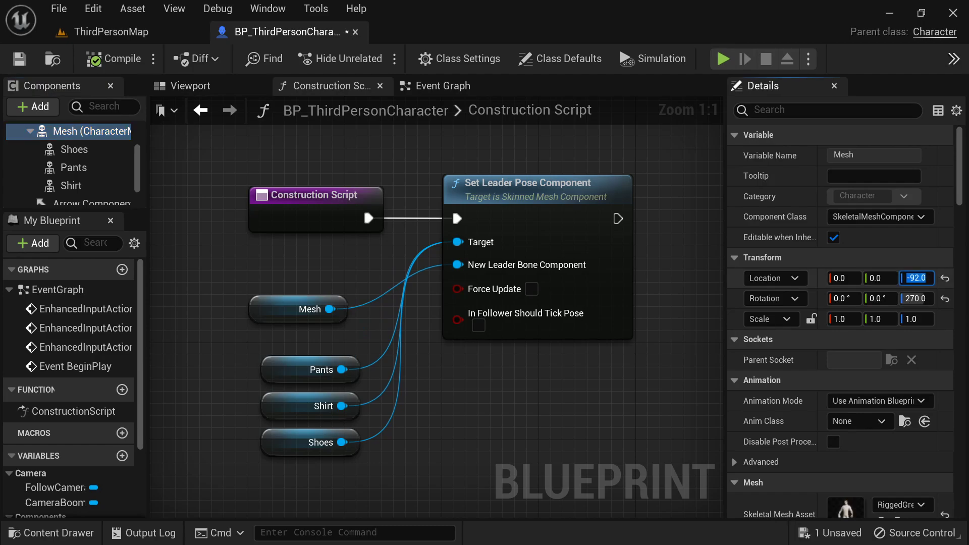
left_click(108, 59)
Play-test the level to check the character's height above the floor, and save BP_ThirdPersonCharacter.
left_click(111, 32)
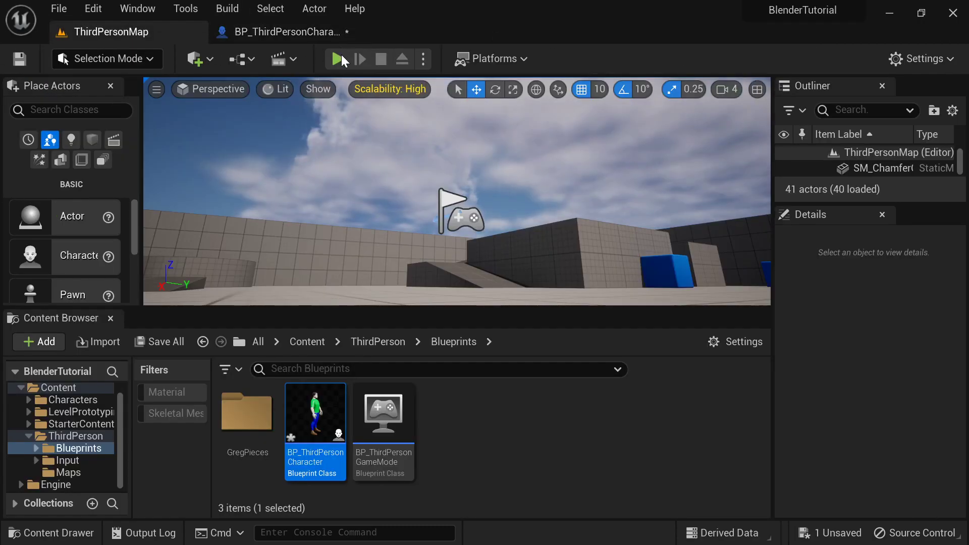
left_click(341, 56)
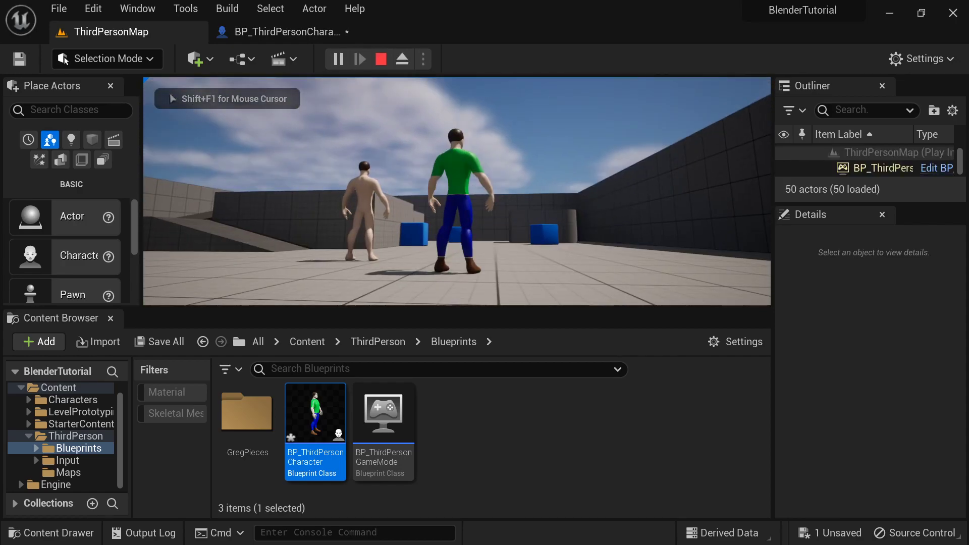
key("Escape")
left_click(160, 342)
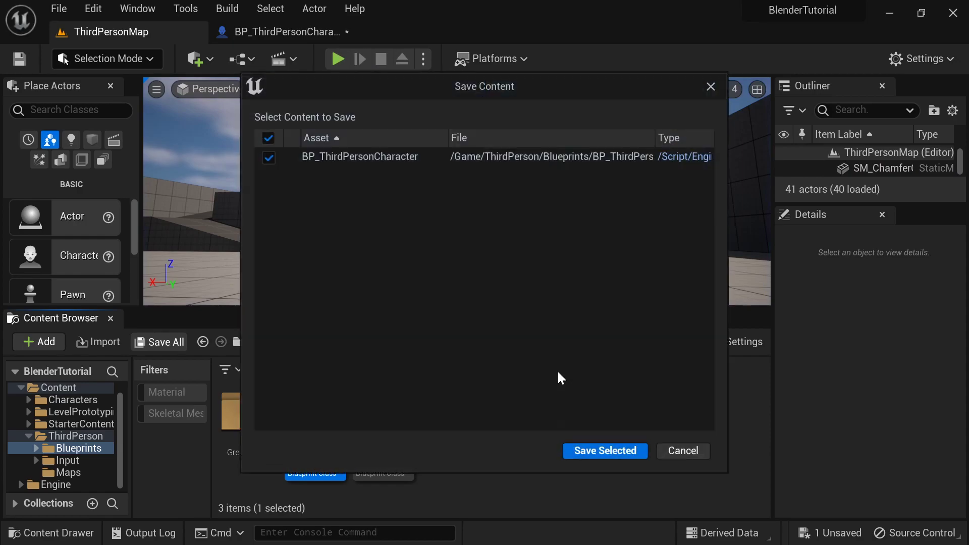
left_click(585, 449)
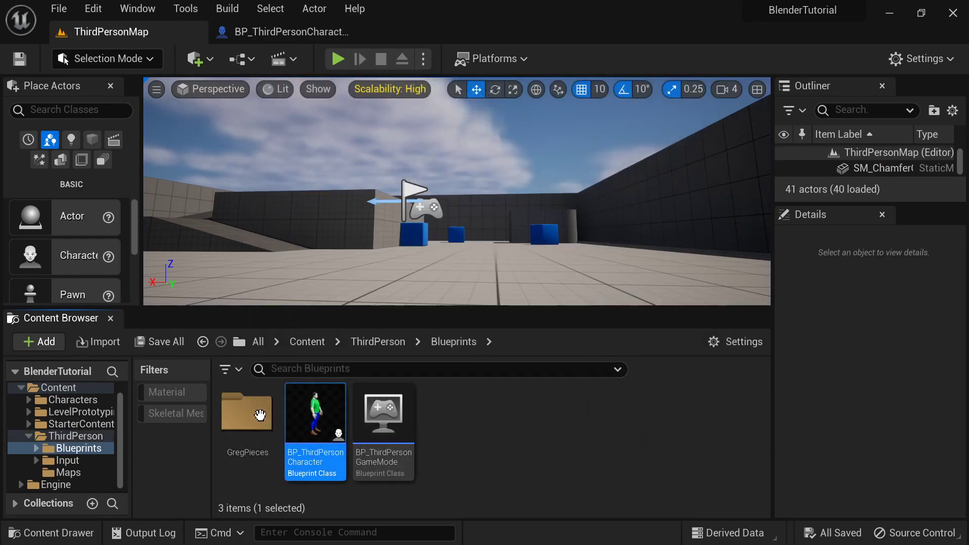
Create a folder named AnimationsRetarget inside the Blueprints folder and open it.
right_click(456, 423)
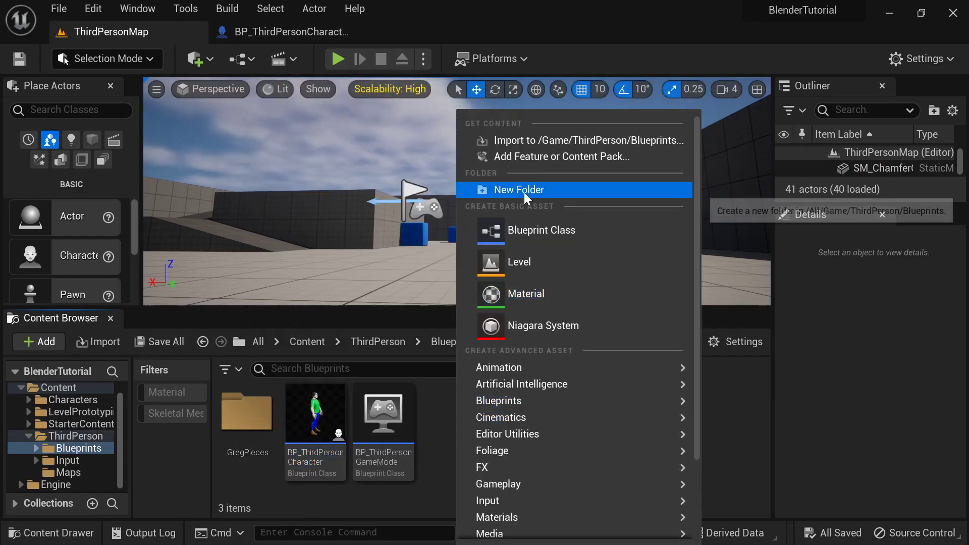
left_click(524, 190)
type("Animations")
type("Retarget")
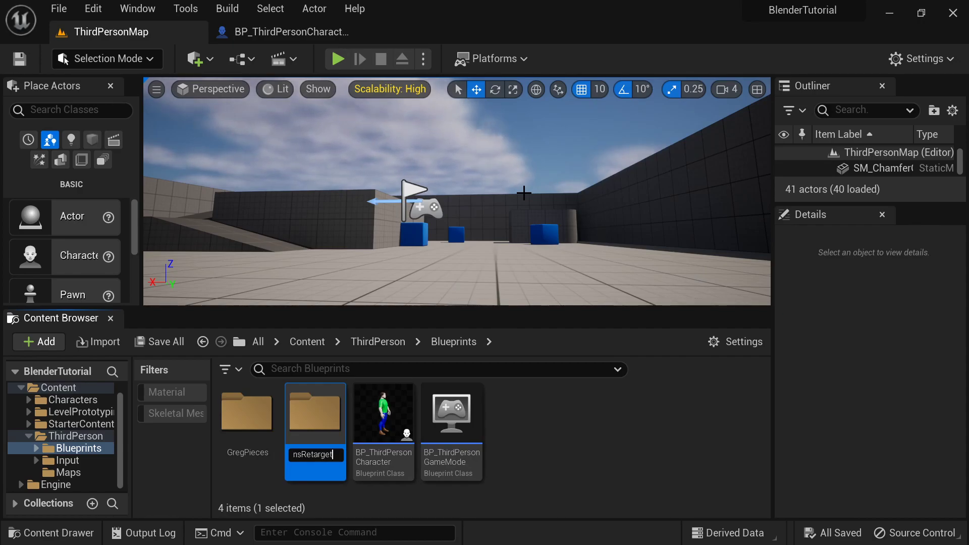
key("Return")
double_click(252, 411)
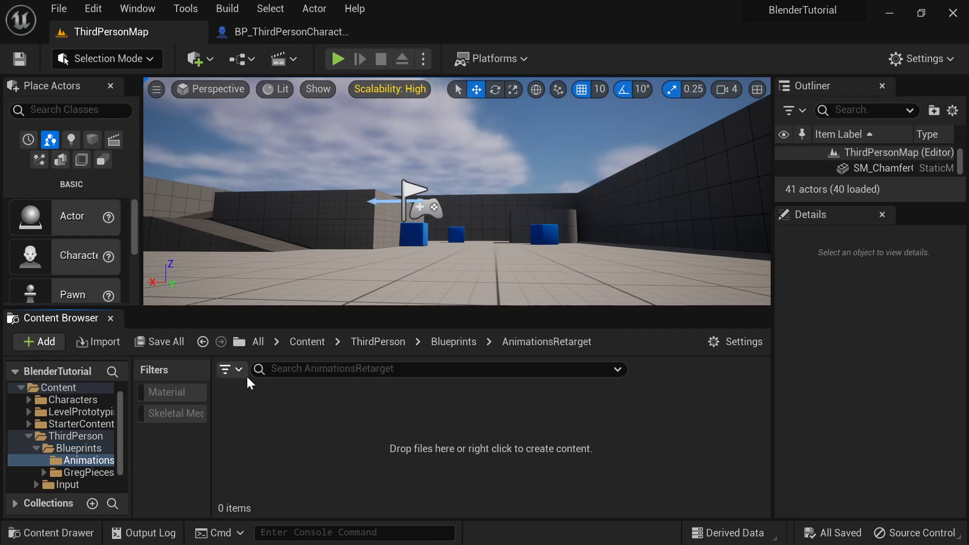
Import the Y Bot file from the desktop's Mixamo folder as a skeletal mesh with no existing skeleton, and dismiss the message log.
left_click(108, 344)
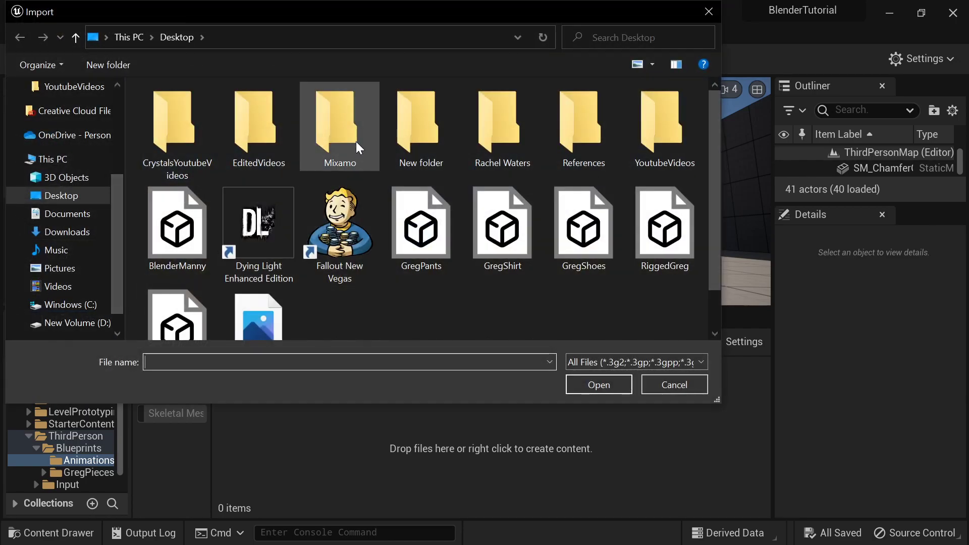
double_click(352, 112)
left_click(177, 177)
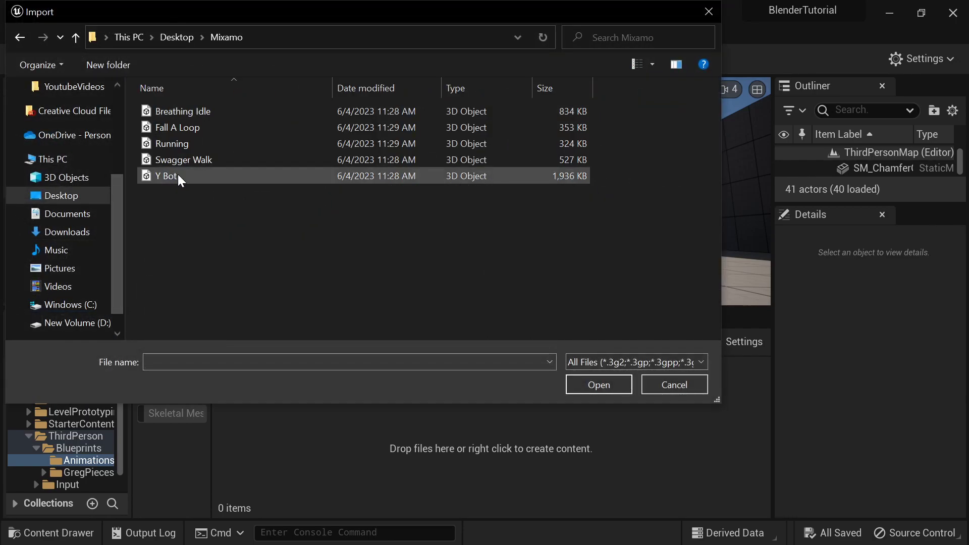
left_click(601, 385)
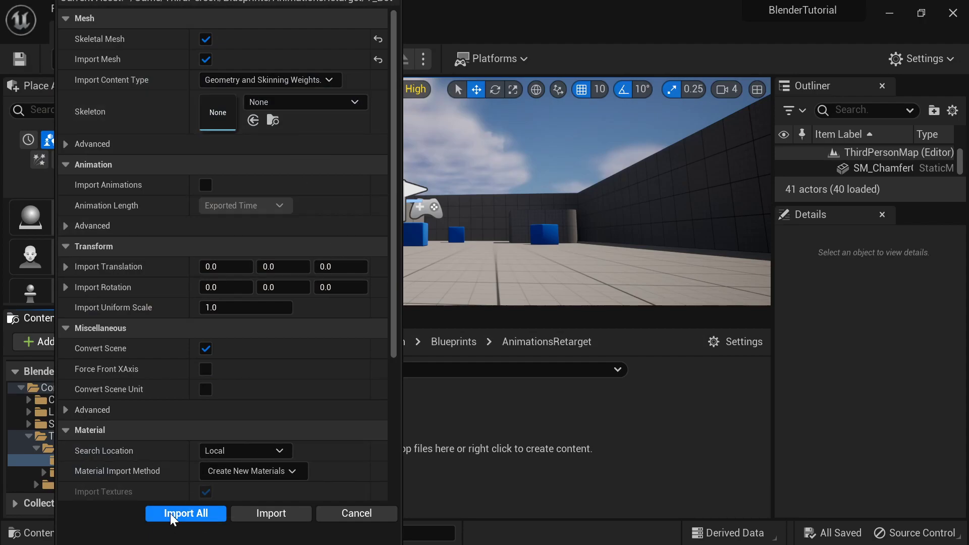
left_click(195, 515)
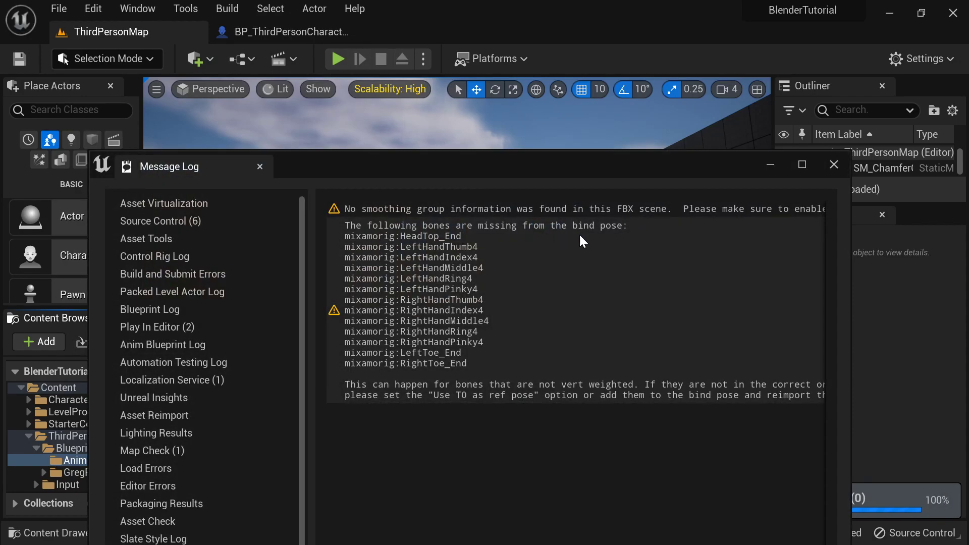
left_click(834, 164)
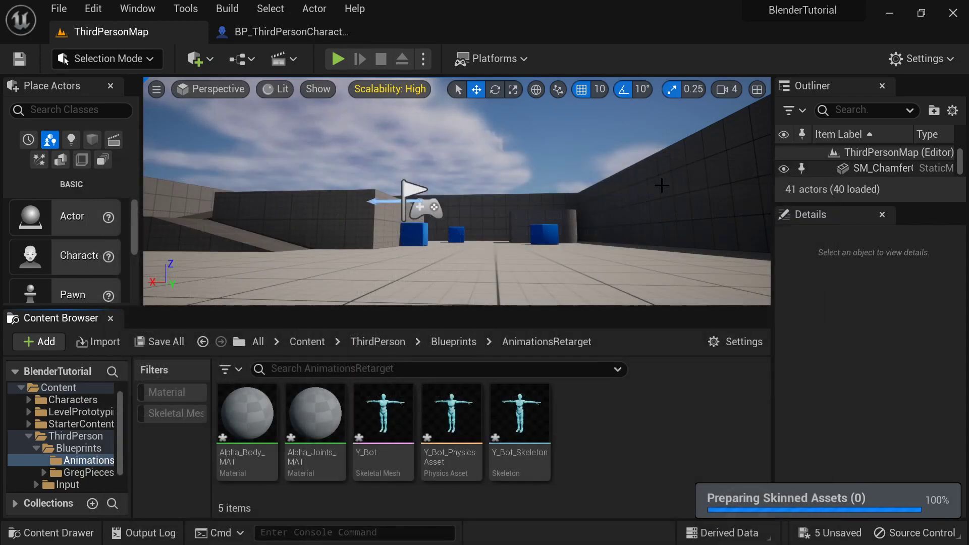
Create a folder named Animations inside AnimationsRetarget and open it.
right_click(583, 427)
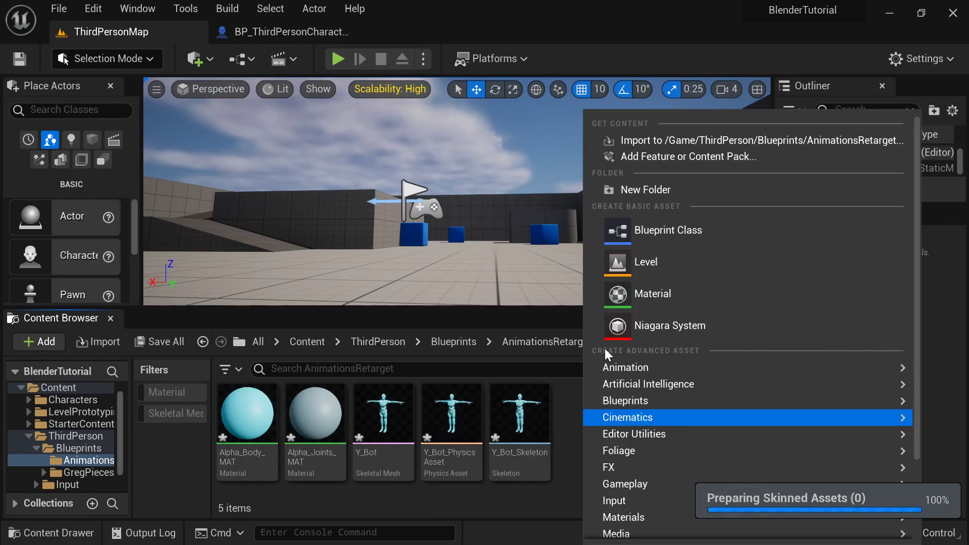
left_click(652, 189)
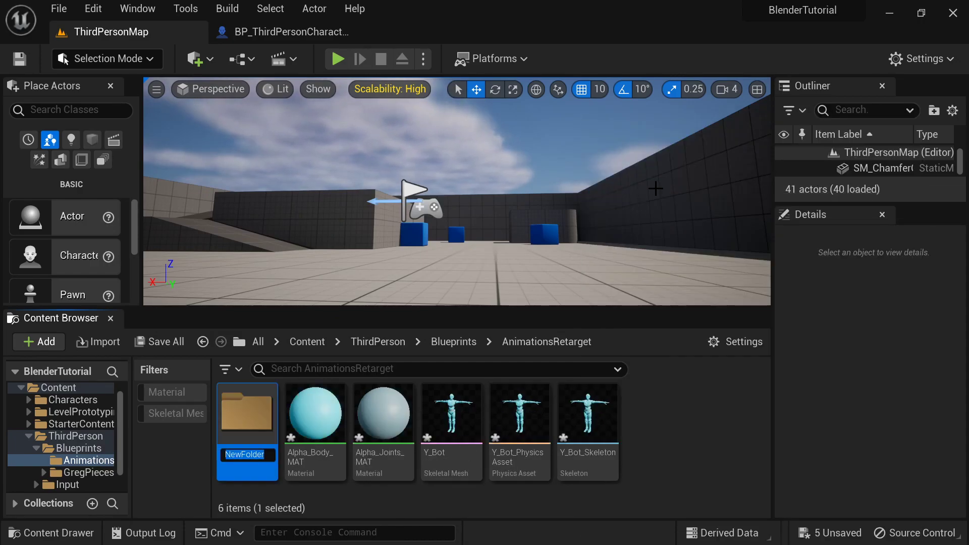
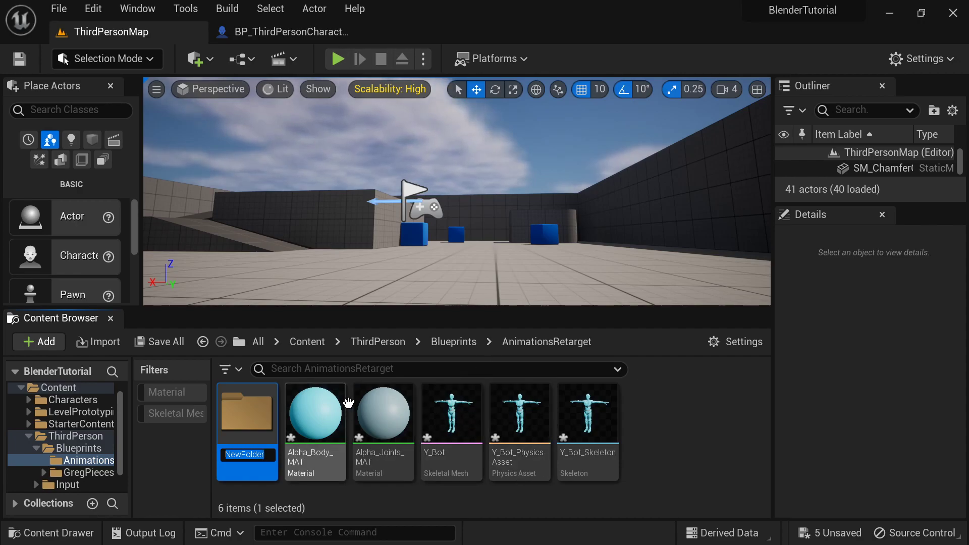
type("Animation")
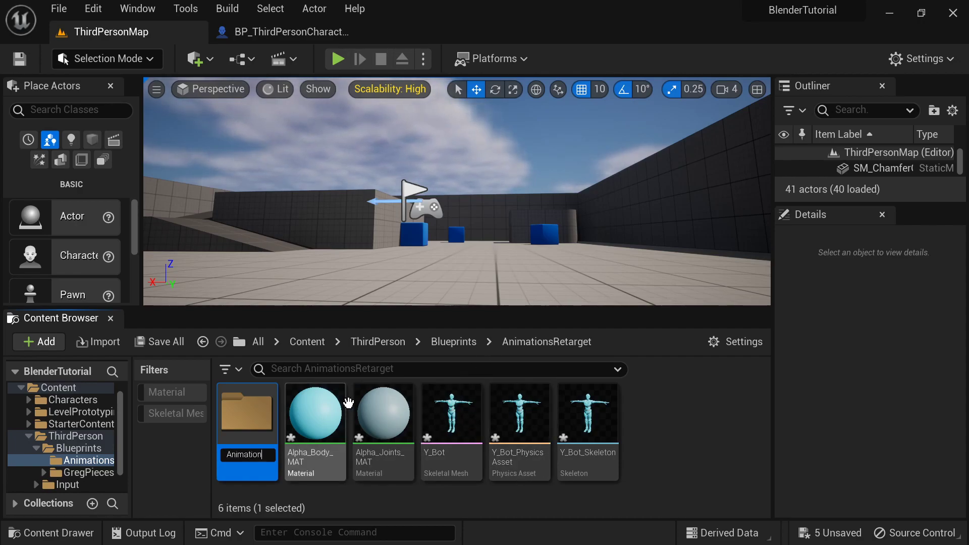
type("s")
key("Return")
double_click(264, 404)
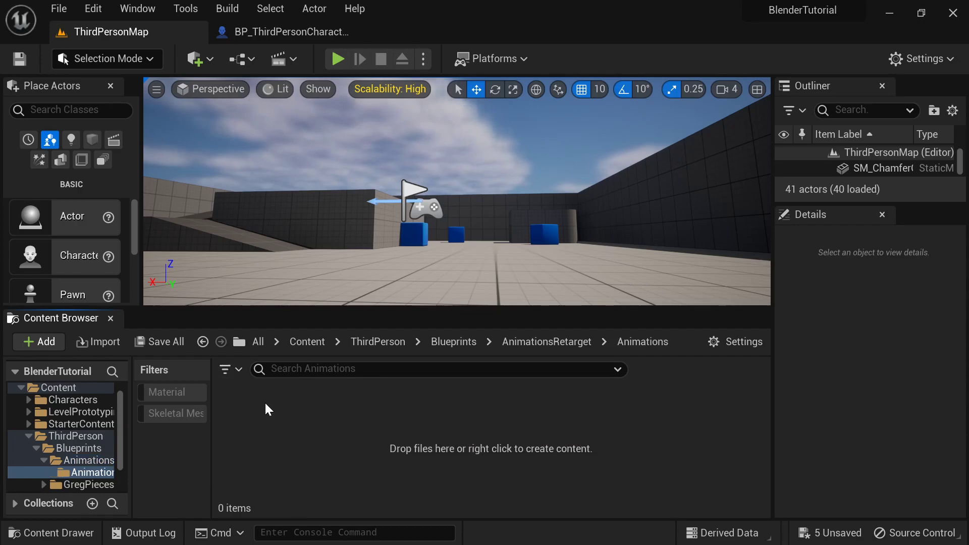
Import the Breathing Idle, Fall A Loop, Running and Swagger Walk files into the Animations folder using Y_Bot_Skeleton.
left_click(98, 342)
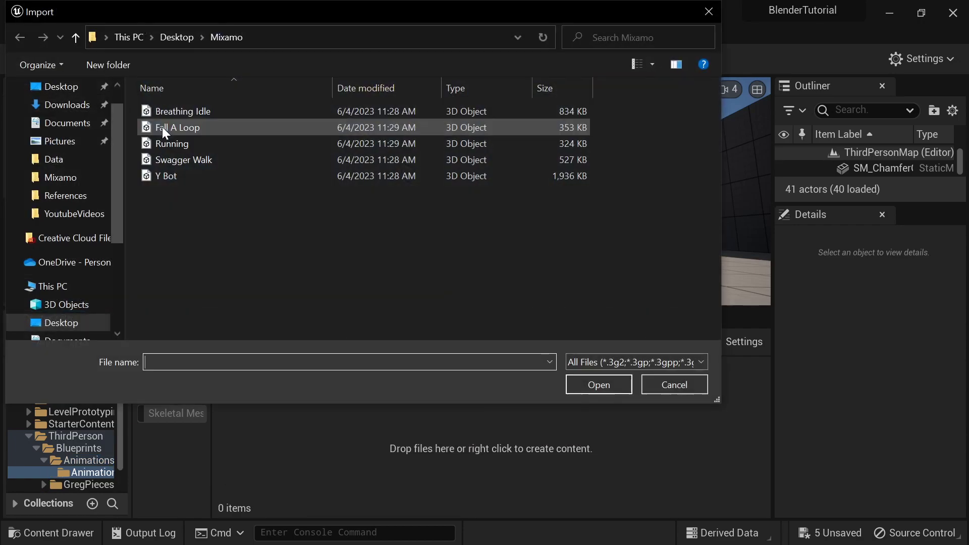
left_click(196, 126)
left_click(194, 107)
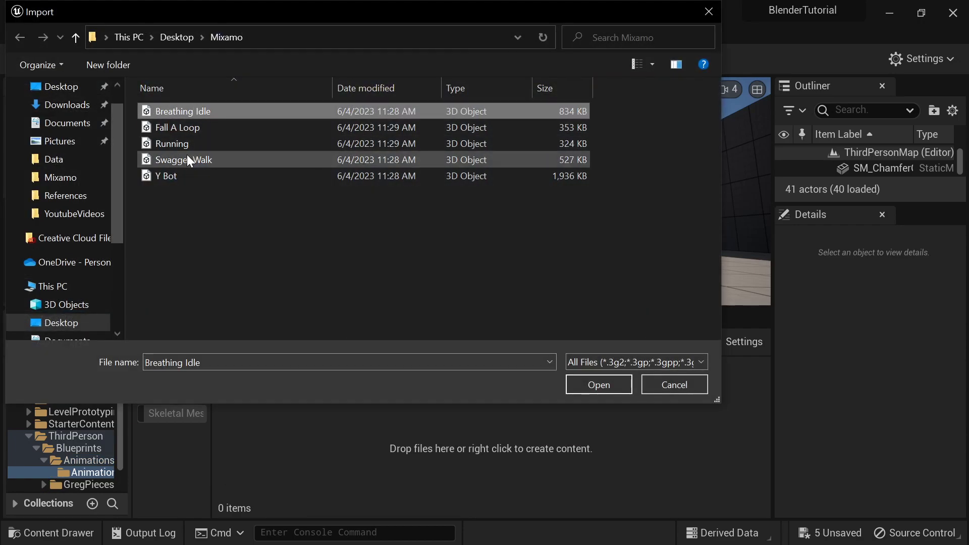
left_click(187, 157, "shift")
left_click(584, 386)
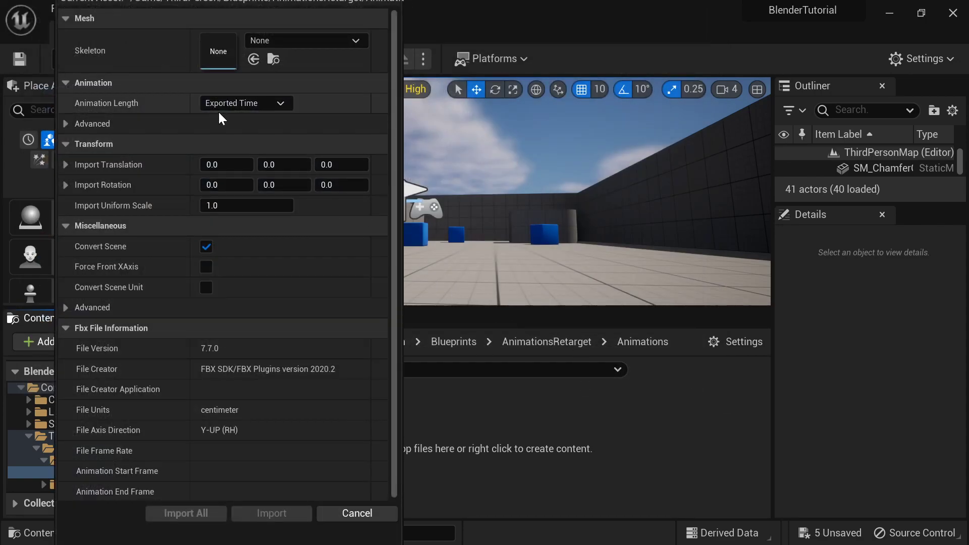
left_click(303, 40)
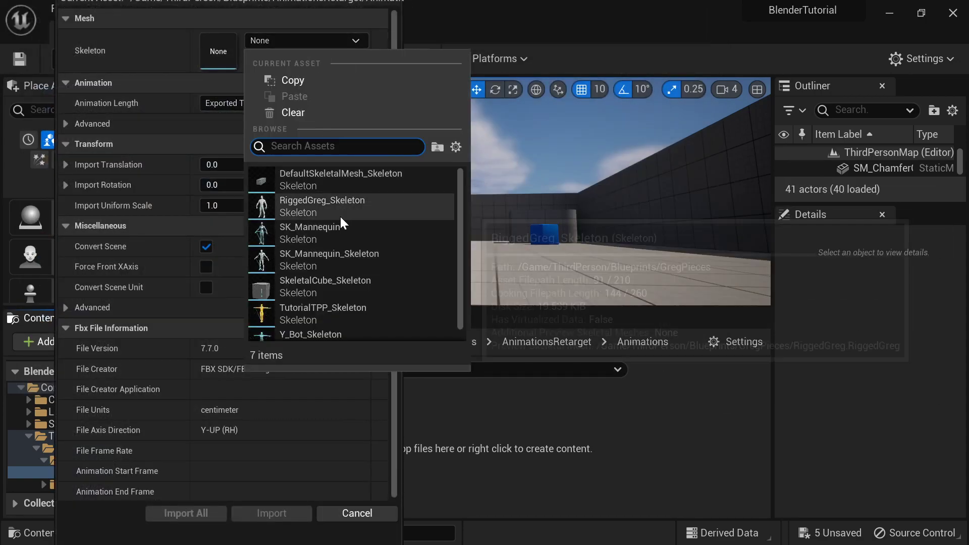
scroll(325, 257, "down", 1)
left_click(305, 326)
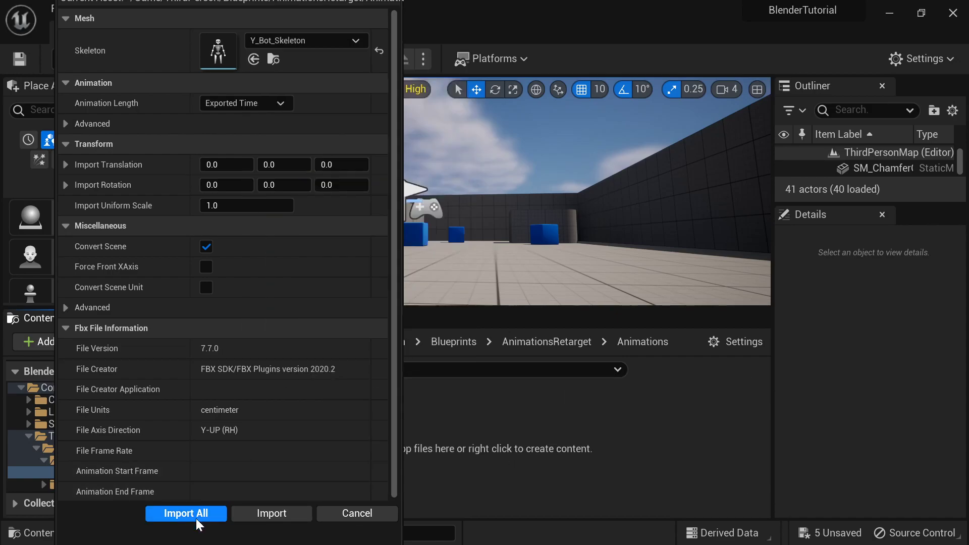
left_click(196, 515)
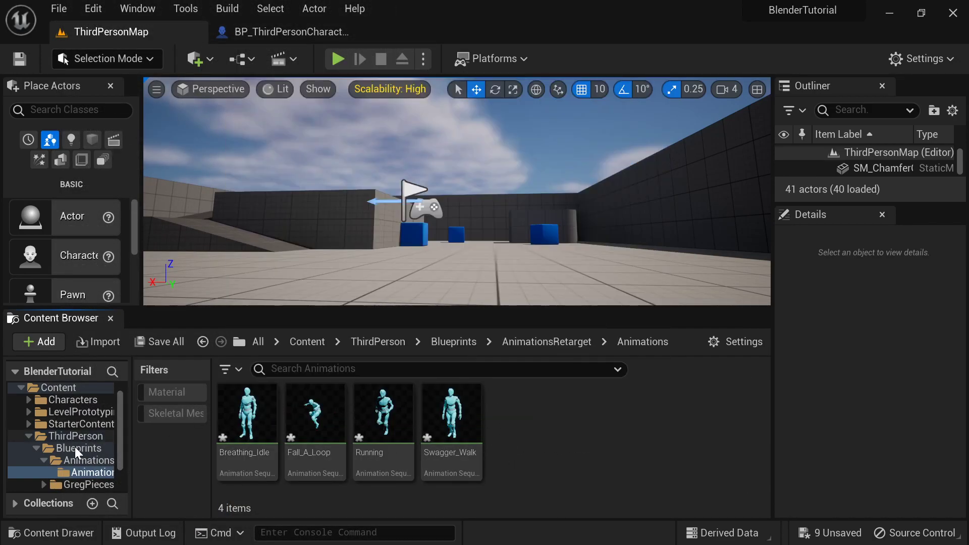
Create a folder named Components inside the AnimationsRetarget folder.
left_click(94, 448)
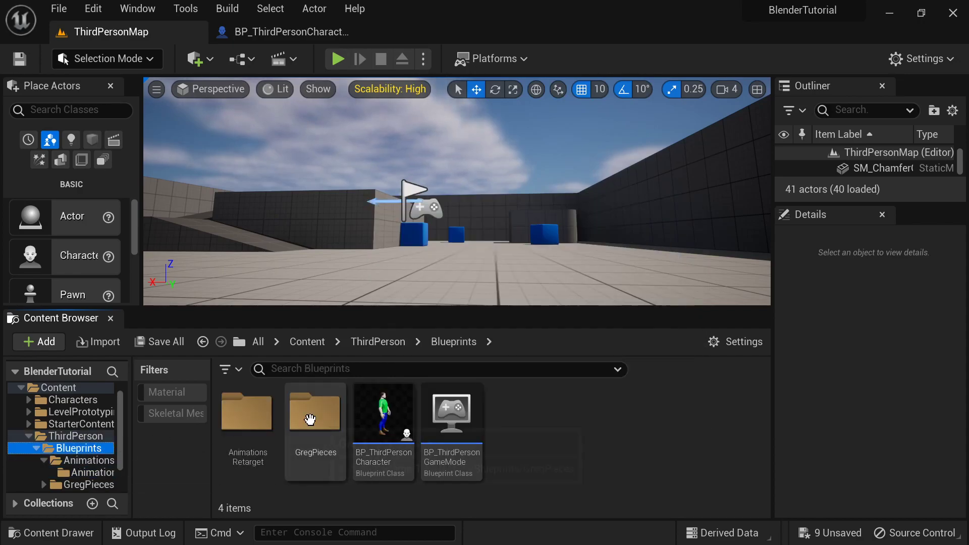
right_click(542, 414)
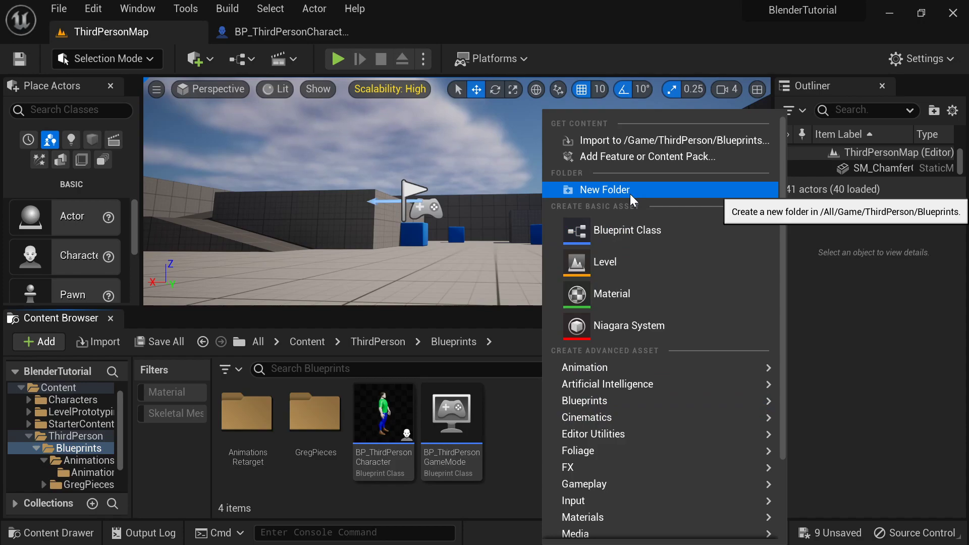
double_click(247, 412)
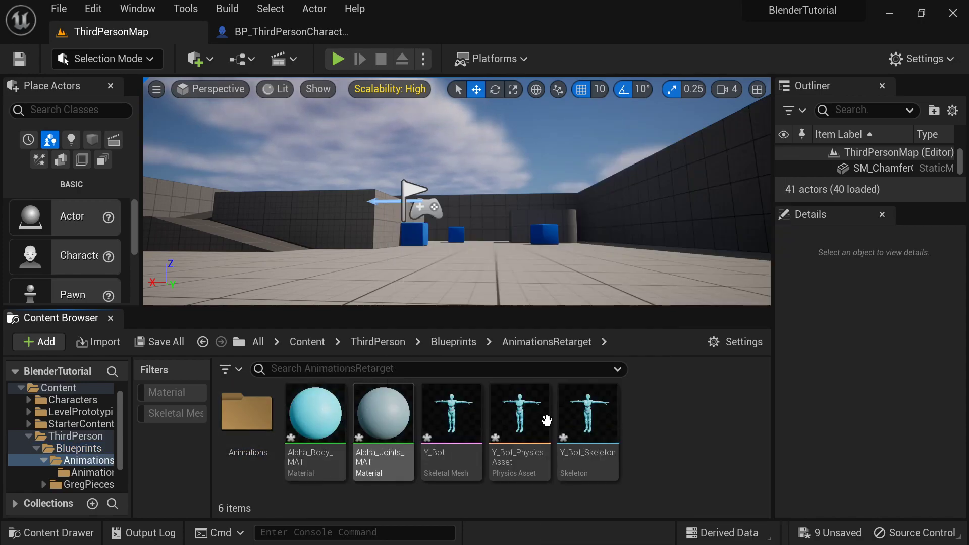
right_click(653, 424)
left_click(472, 190)
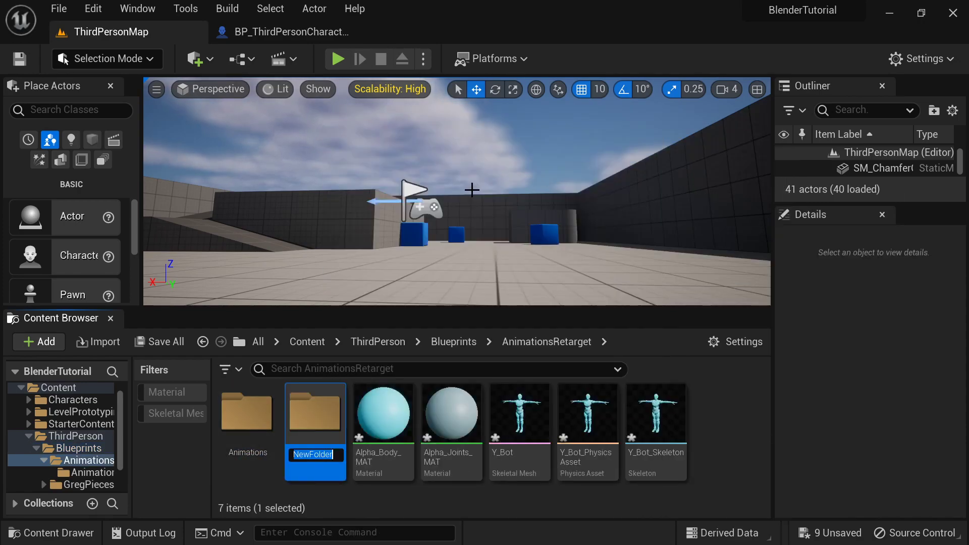
type("Components")
key("Return")
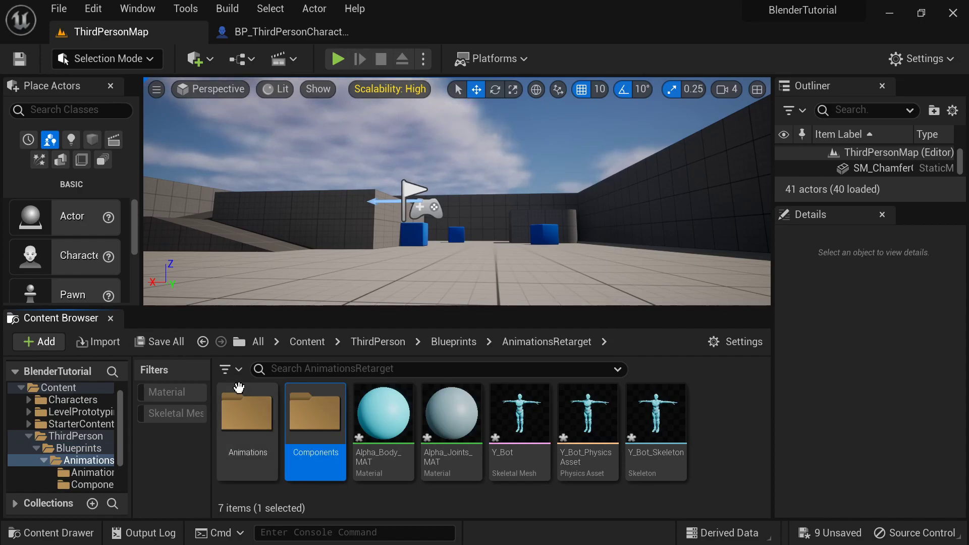
Move the two Alpha materials and the Y_Bot mesh, physics asset and skeleton into the Components folder.
left_click(383, 412)
left_click(657, 411, "shift")
left_click_drag(384, 404, 313, 430)
left_click(378, 455)
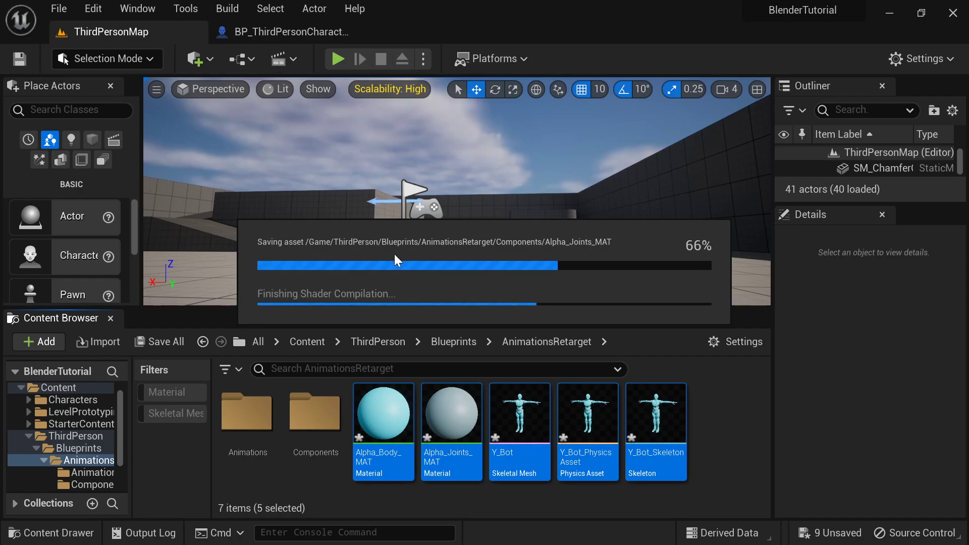
Create an IK Rig for the Y_Bot skeletal mesh in AnimationsRetarget, name it RetargetSource_Rig, and open it.
right_click(367, 426)
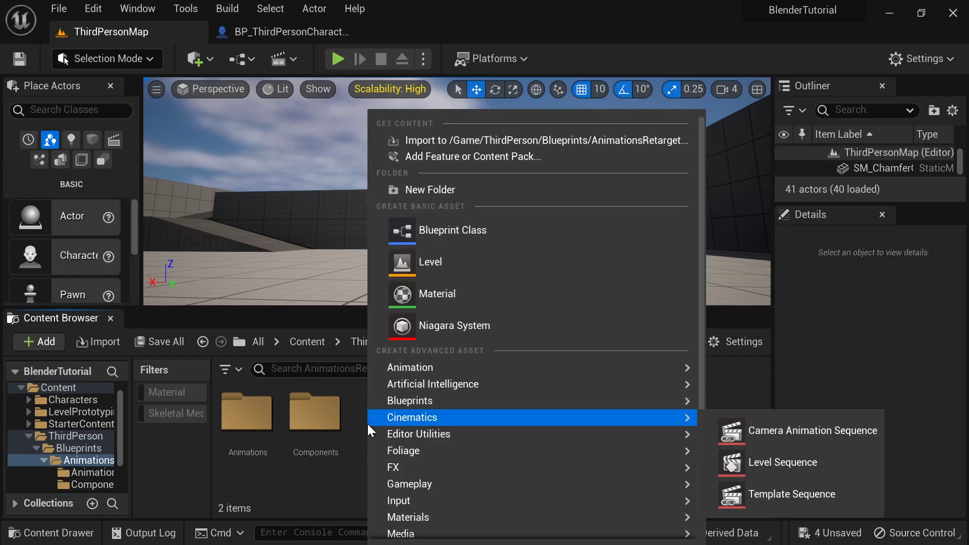
mouse_move(458, 359)
scroll(476, 465, "down", 3)
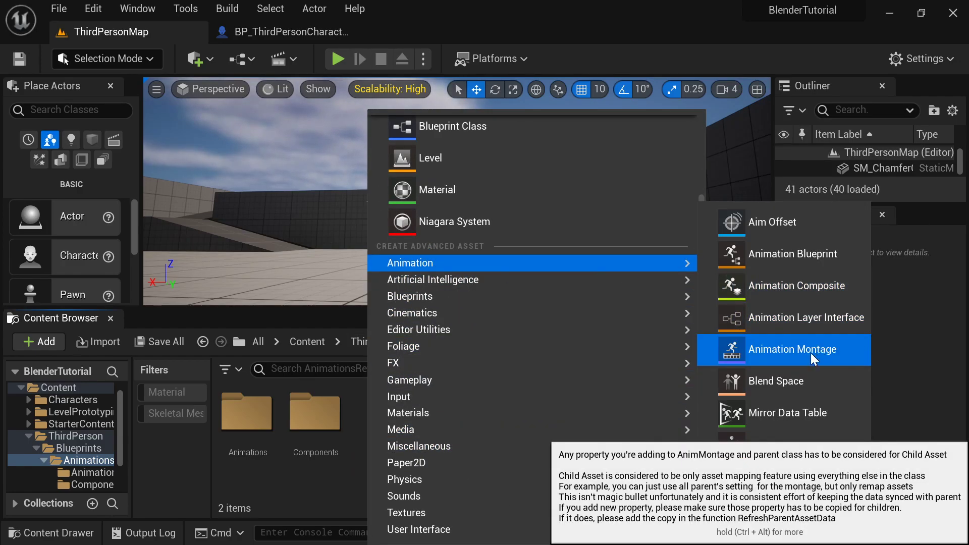
mouse_move(789, 484)
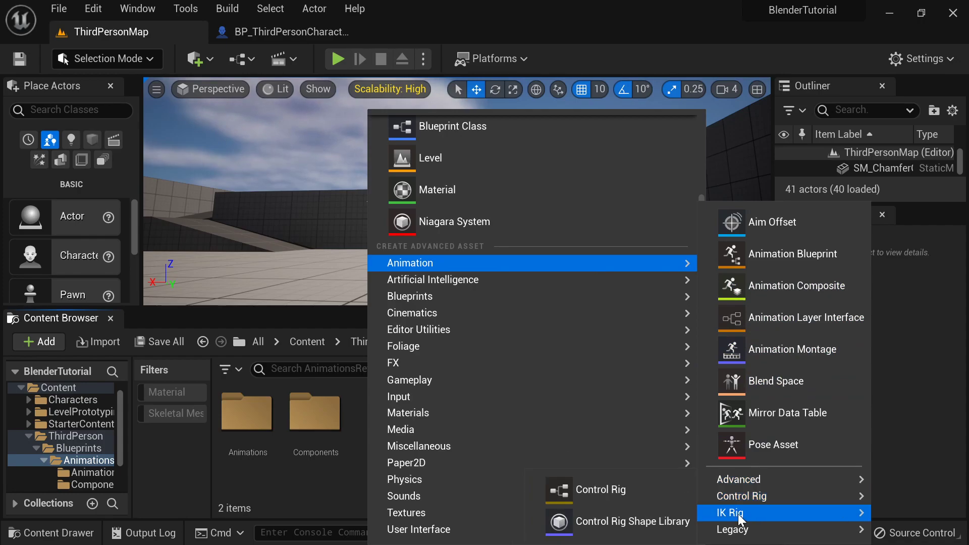
mouse_move(738, 514)
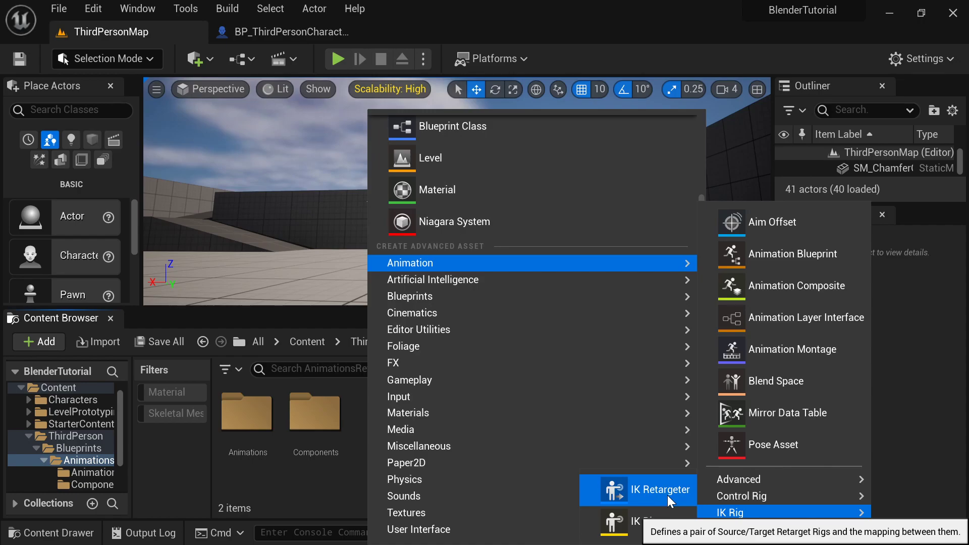
left_click(635, 520)
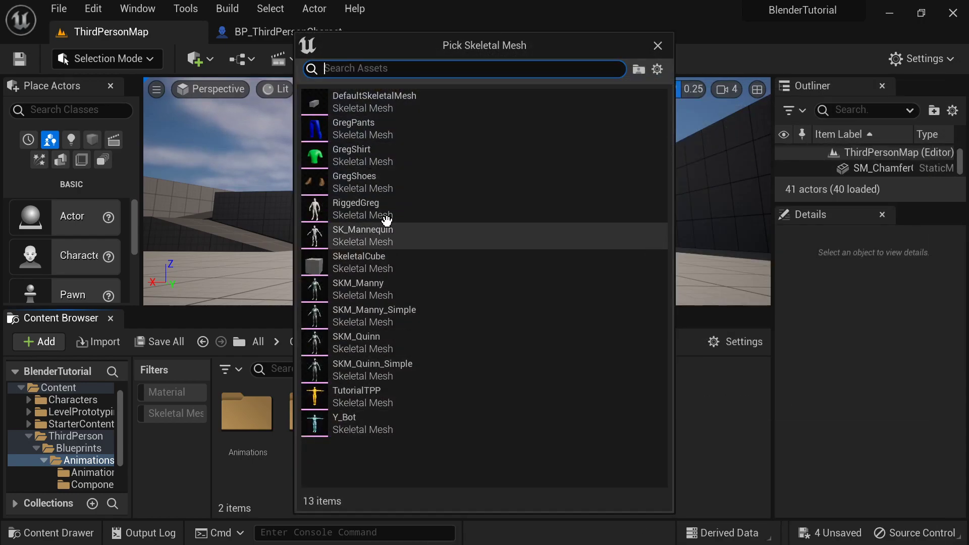
left_click(368, 424)
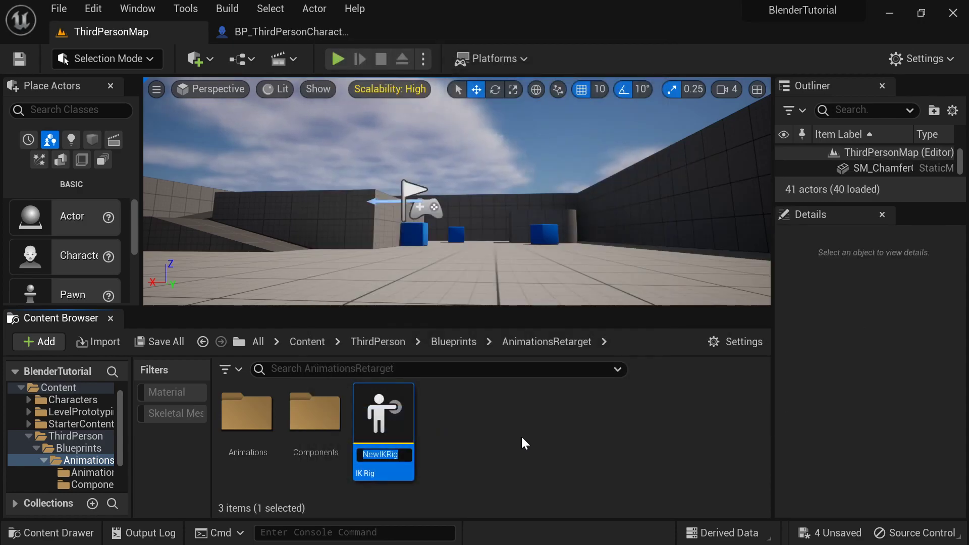
type("Retarget")
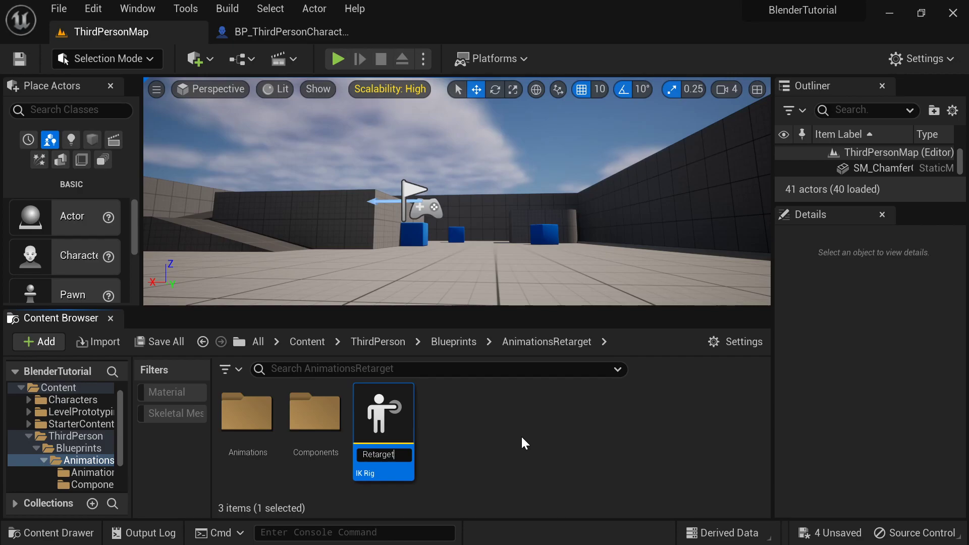
type("Source_Rig")
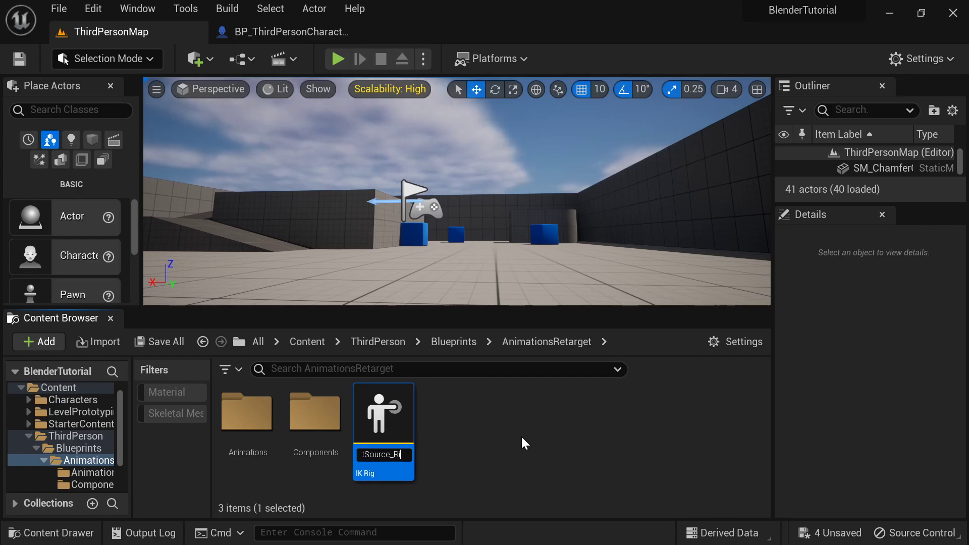
key("Return")
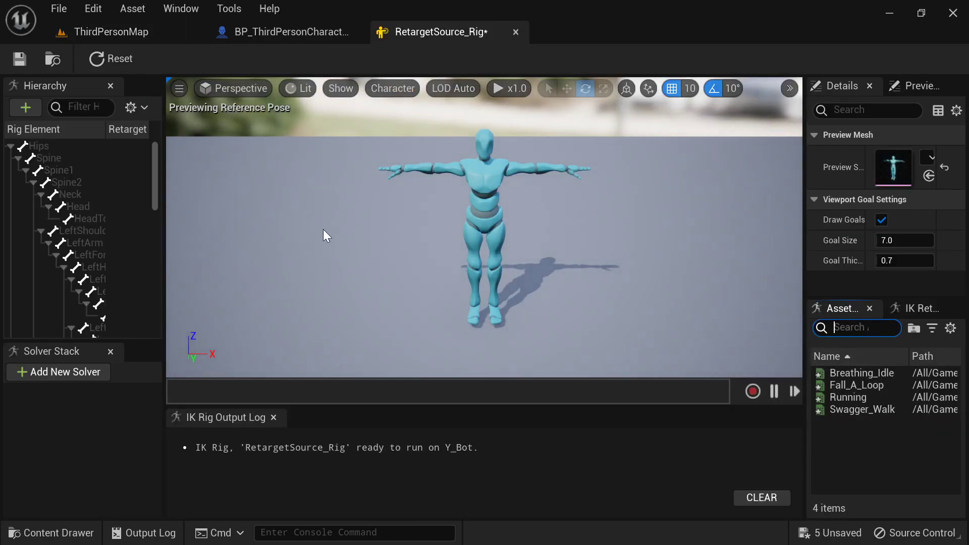
Add a retarget chain named Spine to RetargetSource_Rig, with no bones assigned and no goal.
left_click(924, 308)
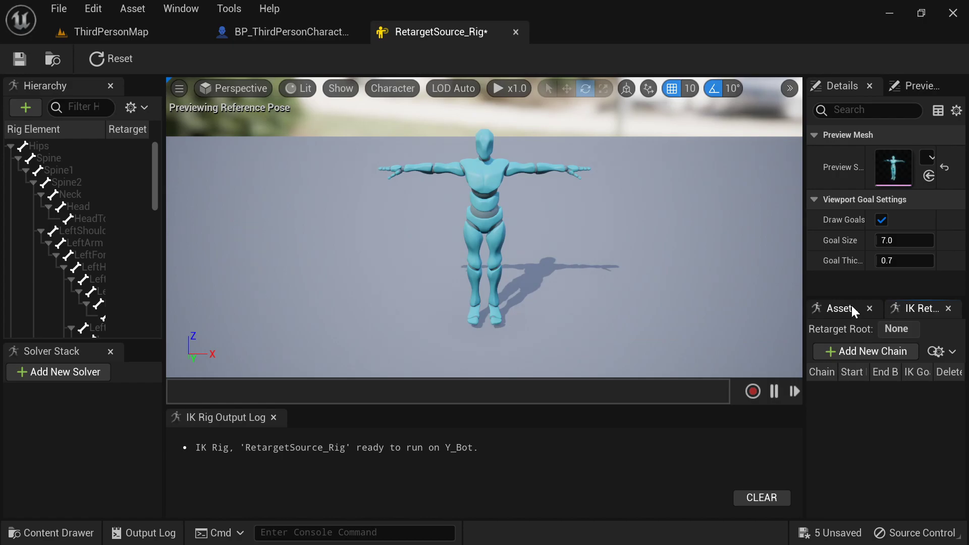
left_click(838, 308)
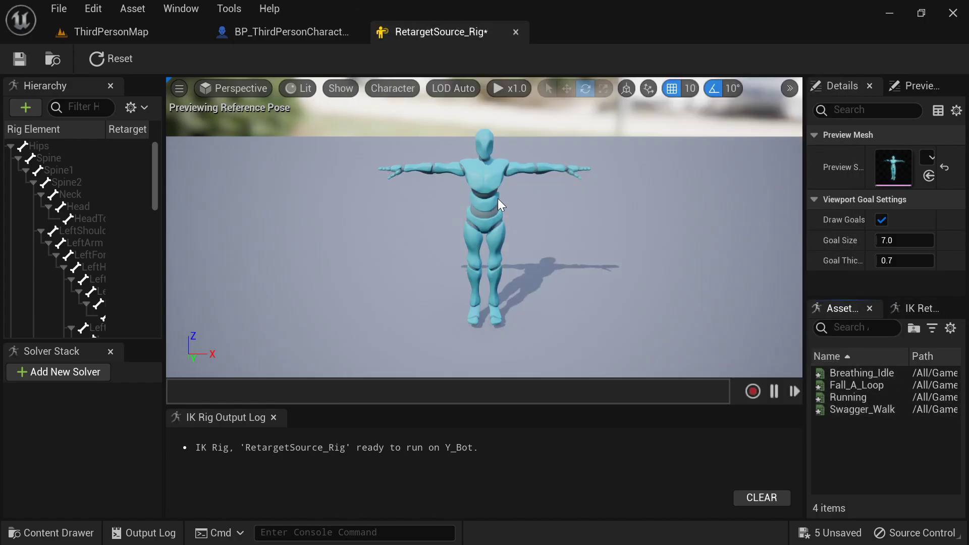
left_click(924, 309)
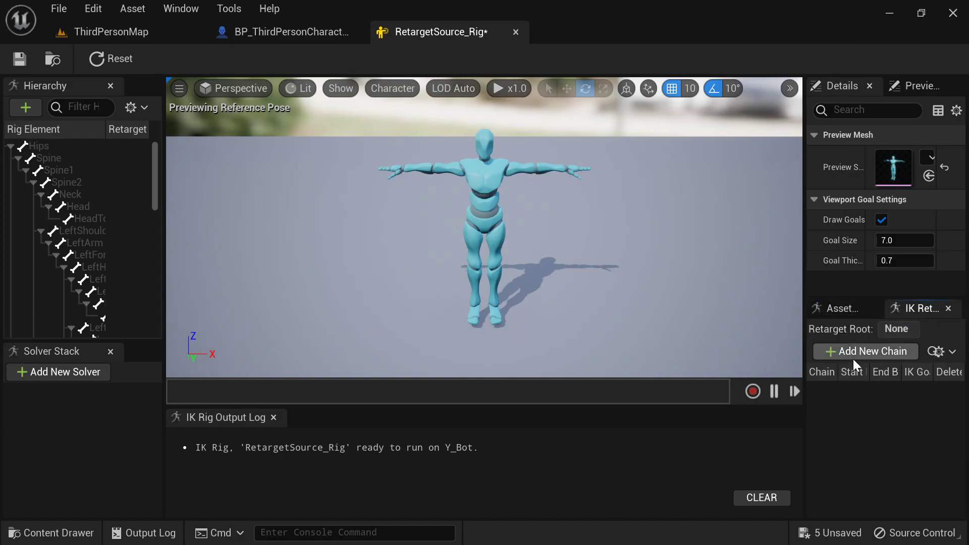
left_click(867, 353)
left_click(550, 281)
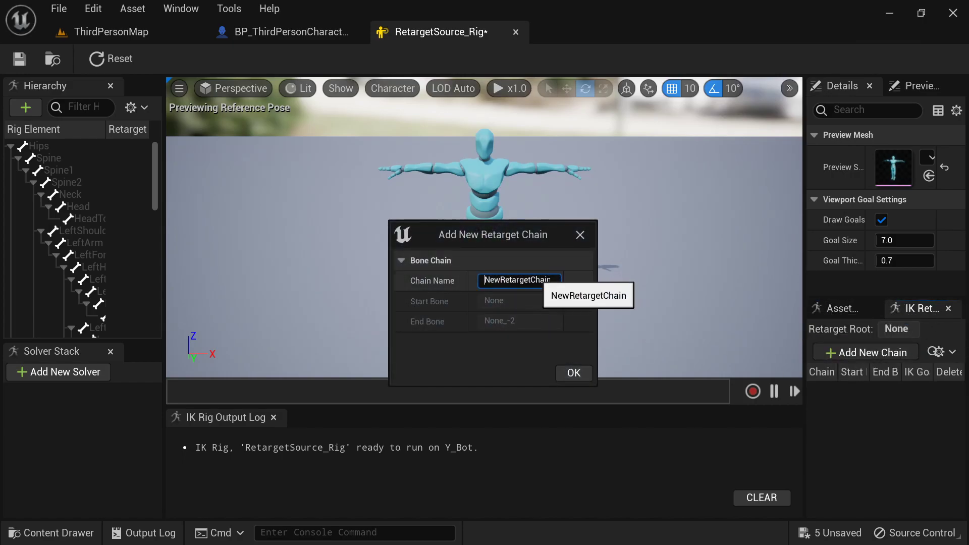
type("Spine")
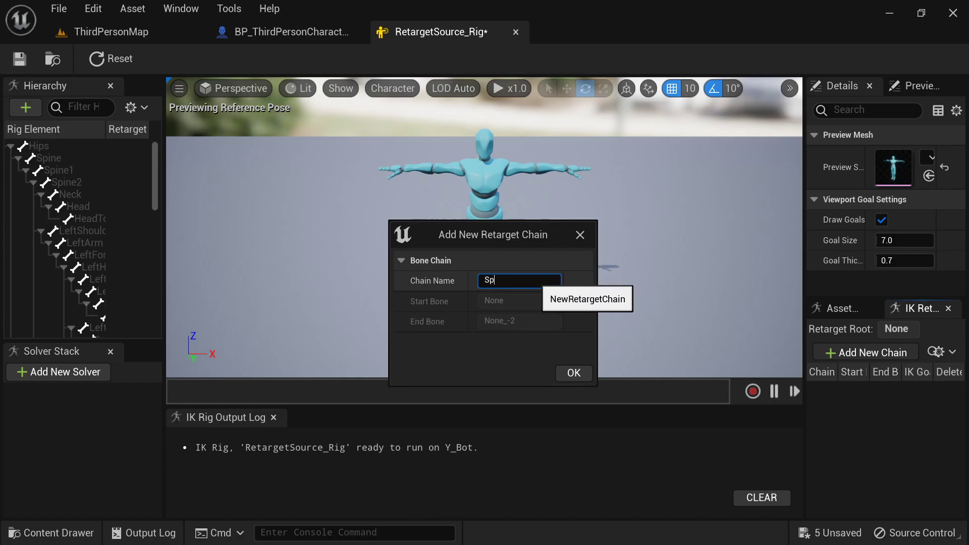
key("Return")
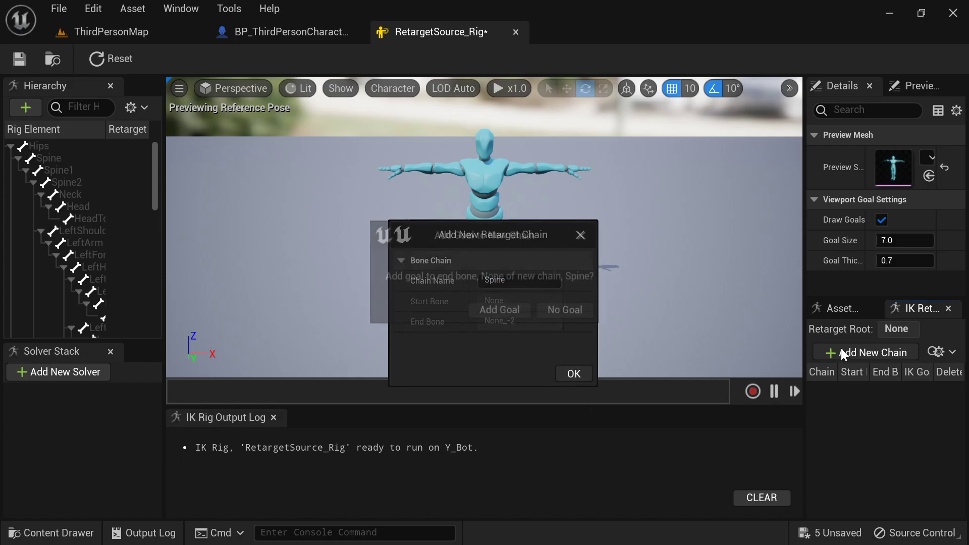
left_click(574, 373)
left_click(567, 310)
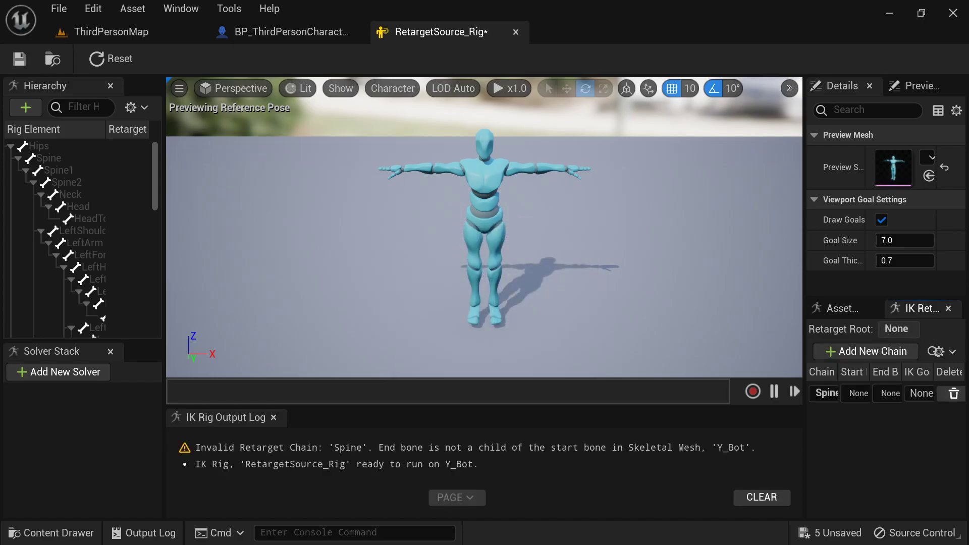
Add a retarget chain named Neck with no bones assigned and no goal.
left_click(879, 352)
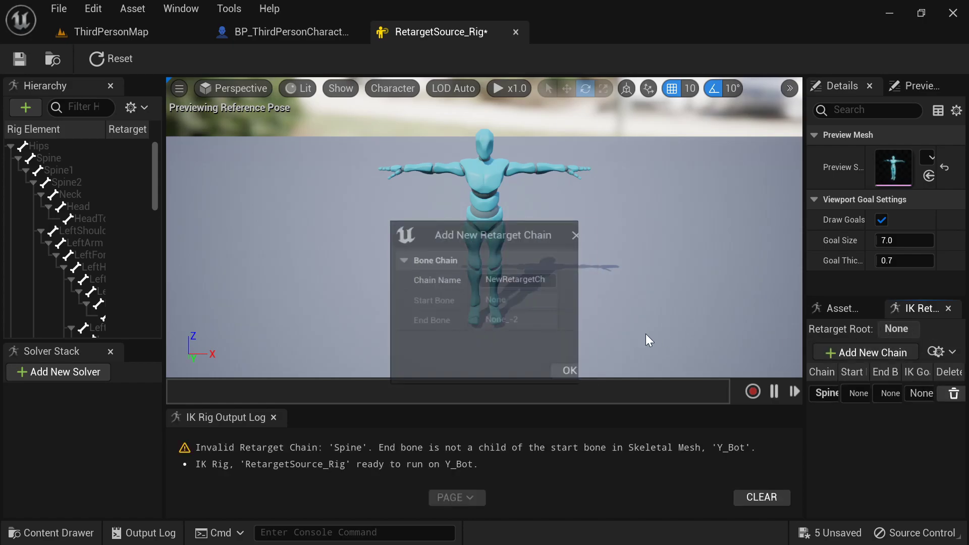
left_click(554, 279)
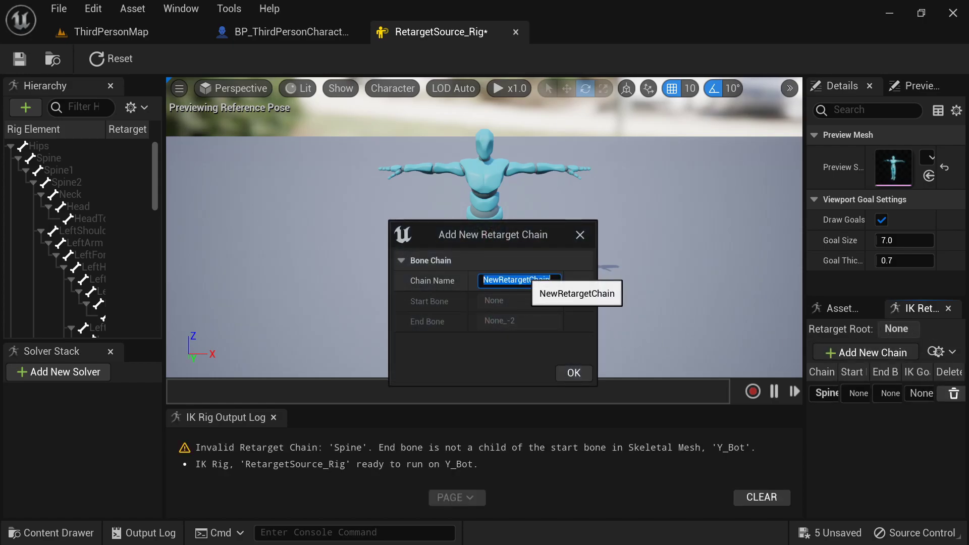
type("Ne")
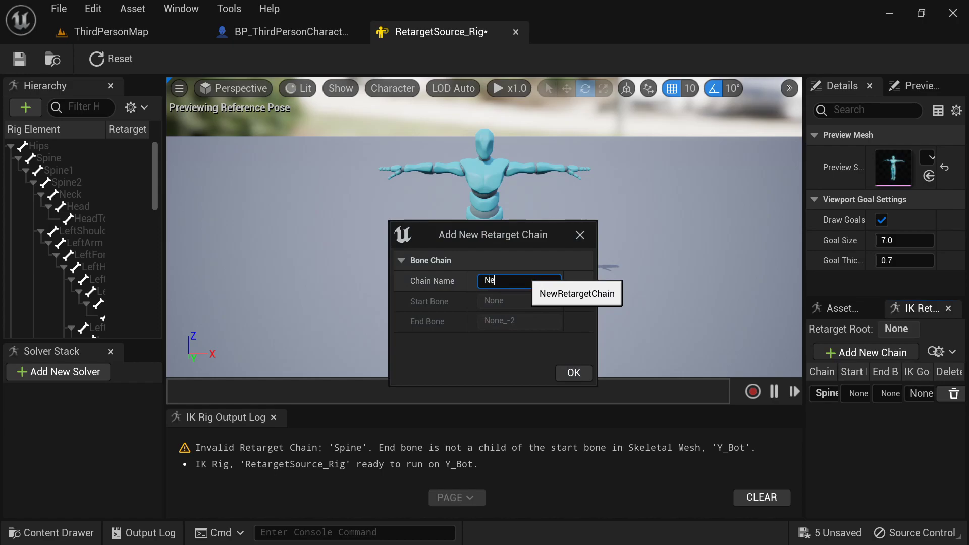
type("ck")
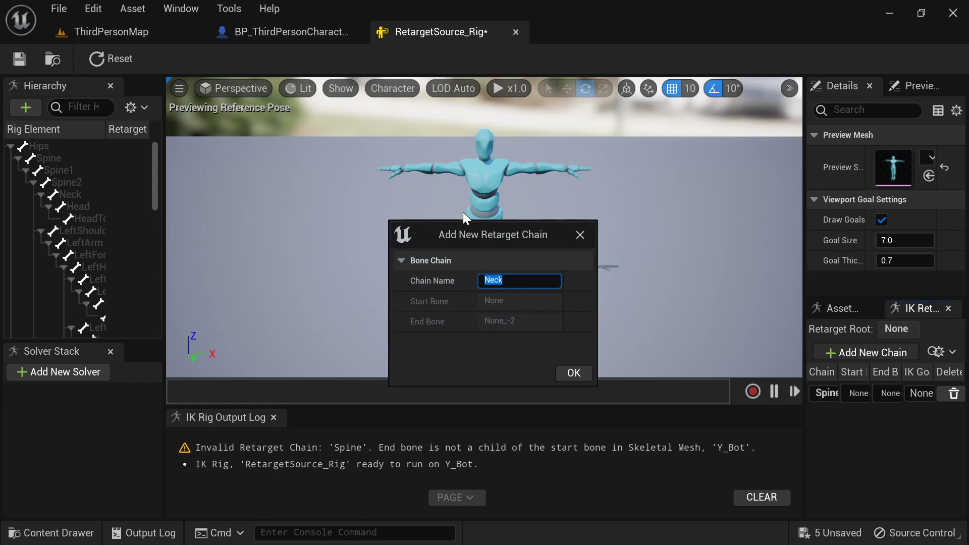
left_click(574, 373)
left_click(576, 310)
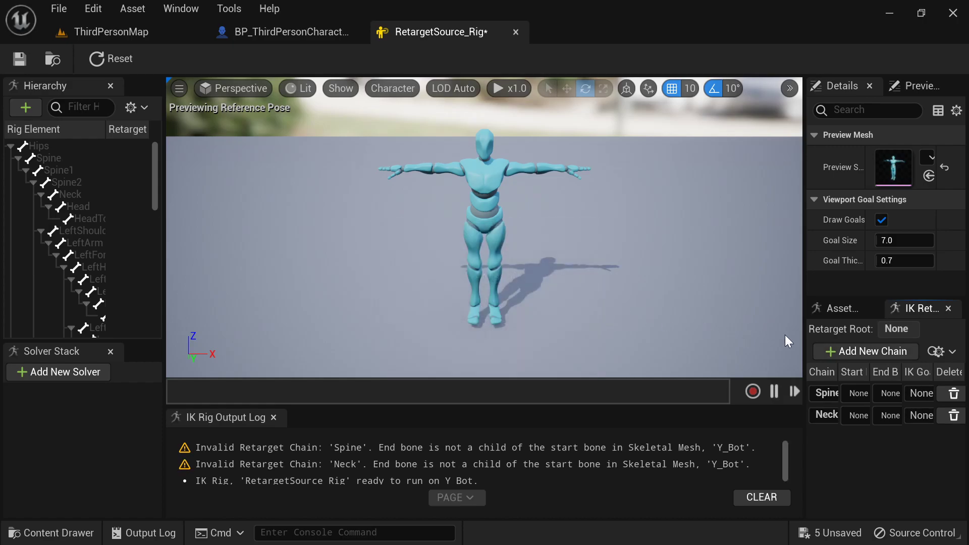
Add a retarget chain named LeftArm with no bones assigned and no goal.
left_click(880, 352)
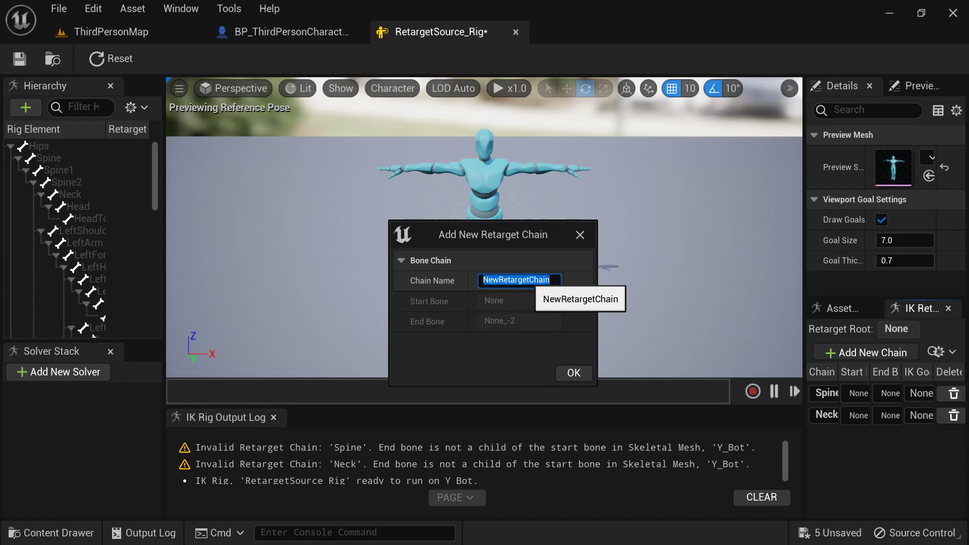
type("LeftAr")
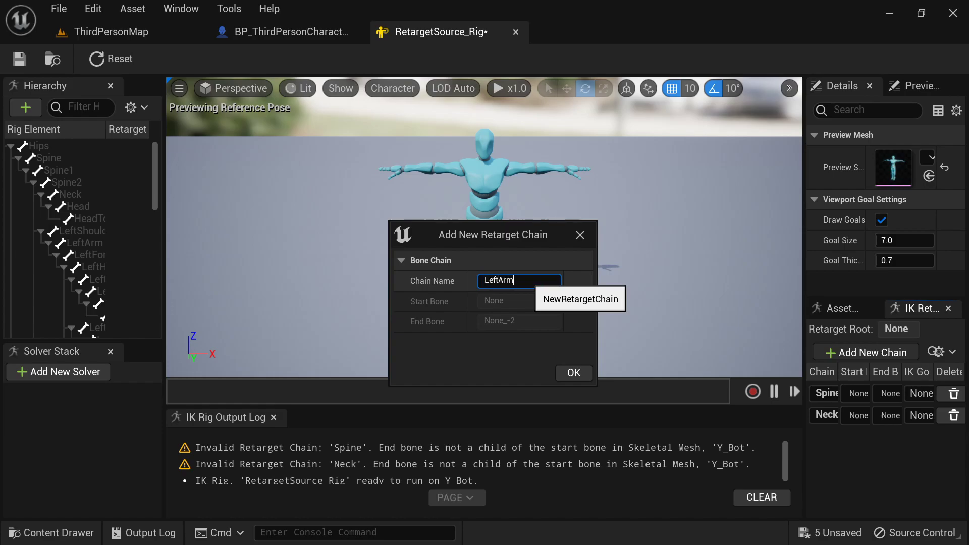
type("m")
left_click(574, 373)
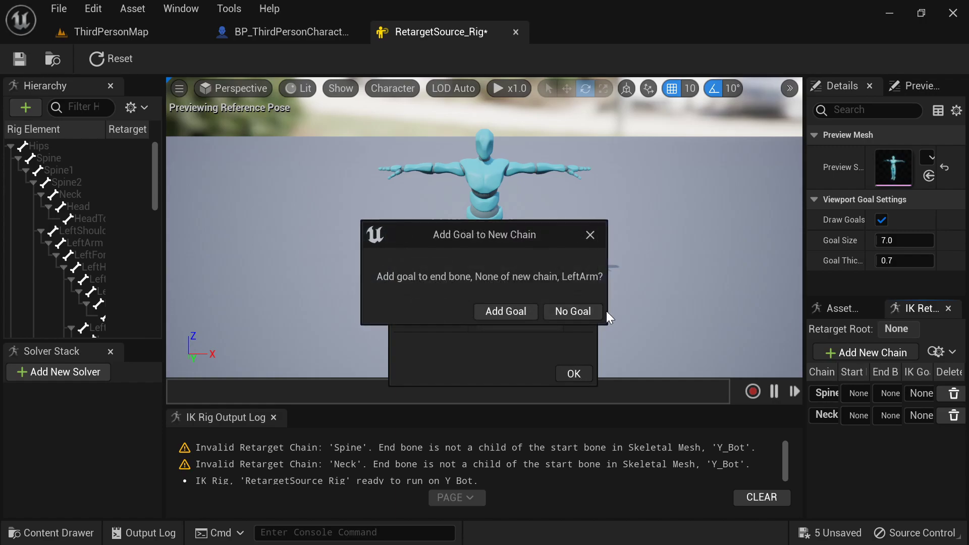
left_click(588, 313)
Add a retarget chain named LeftLeg with no bones assigned and no goal.
left_click(854, 352)
left_click(513, 280)
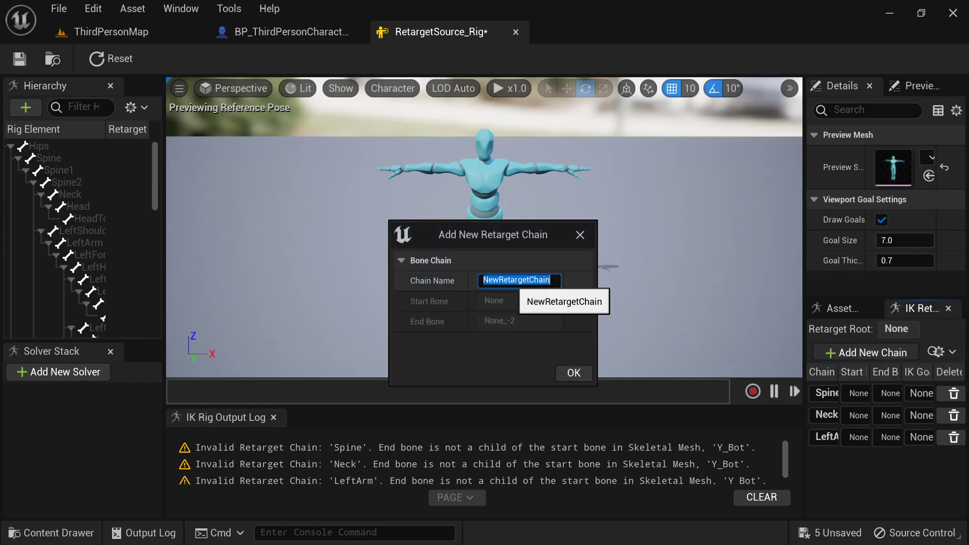
type("LeftLeg")
key("Return")
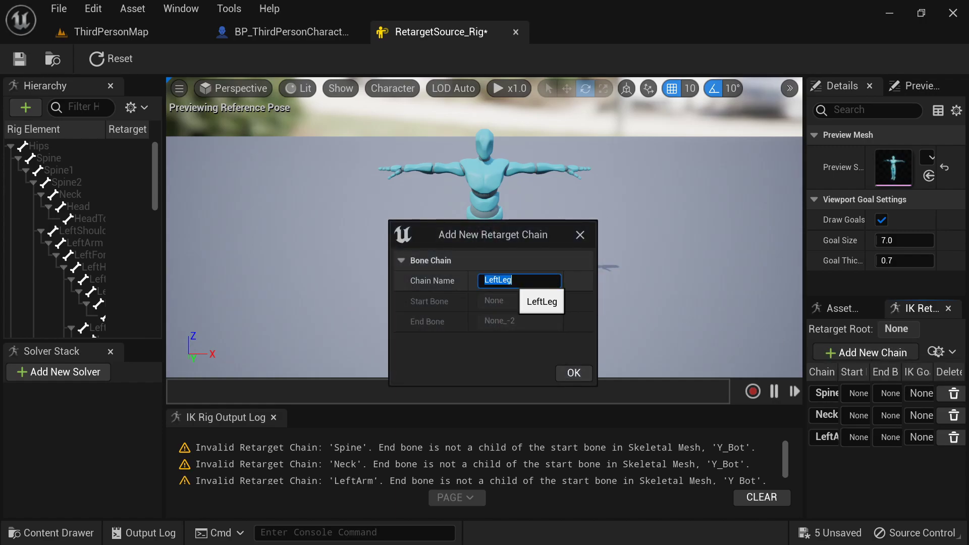
left_click(576, 375)
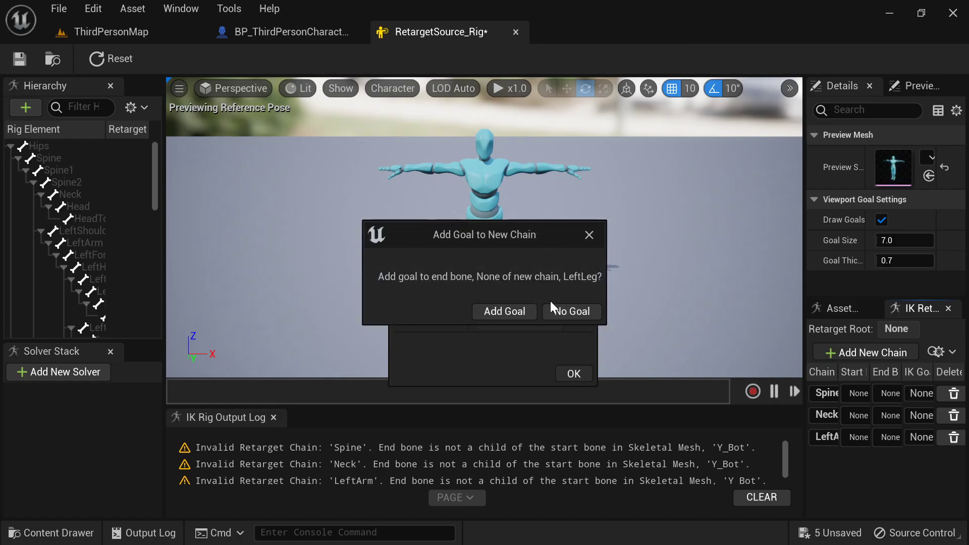
left_click(570, 310)
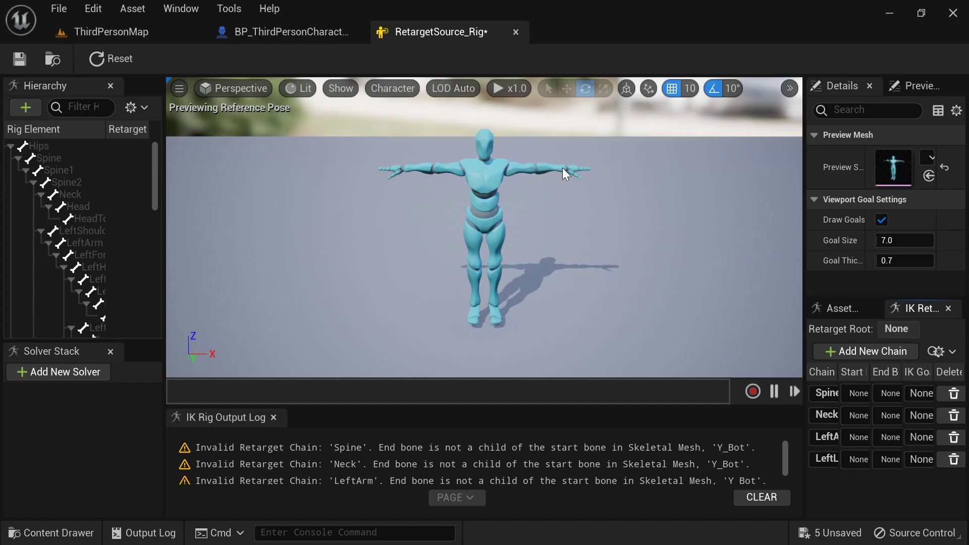
Add a retarget chain named LeftIndex with no bones assigned and no goal.
left_click(880, 356)
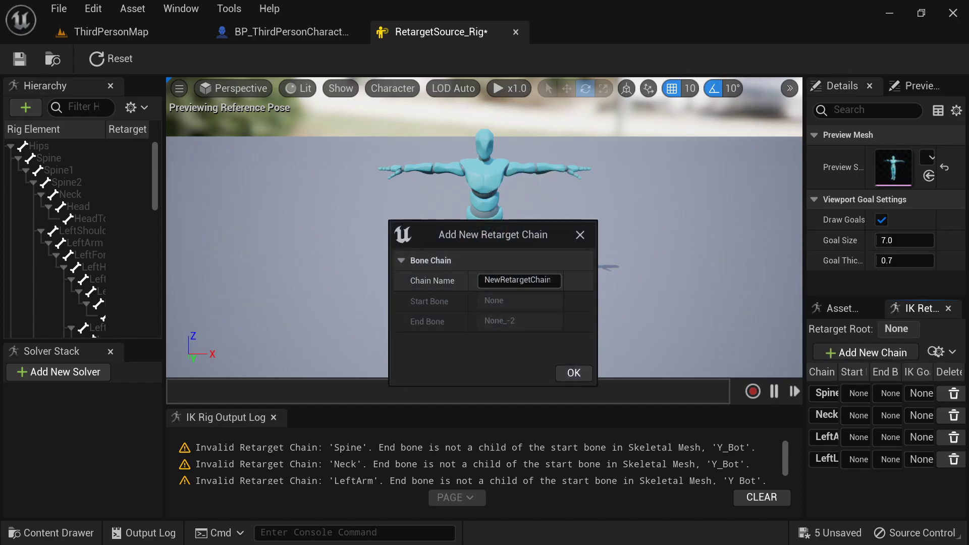
type("LeftIndex")
key("Return")
left_click(569, 372)
left_click(594, 314)
Add a retarget chain named LeftMiddle with no bones assigned and no goal.
left_click(864, 352)
left_click(541, 281)
type("LeftMiddle")
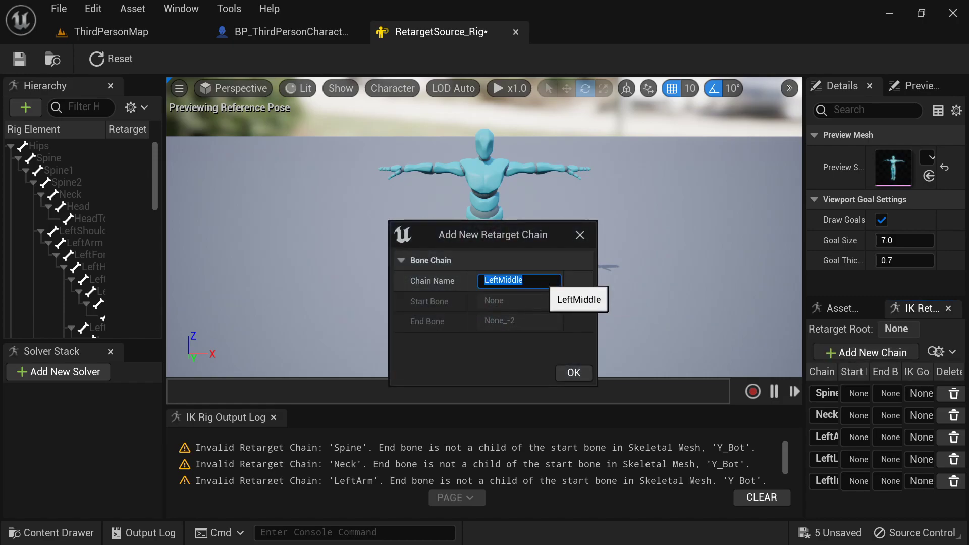
left_click(573, 374)
left_click(596, 310)
Add a retarget chain named LeftRing with no bones assigned and no goal.
left_click(865, 351)
left_click(520, 281)
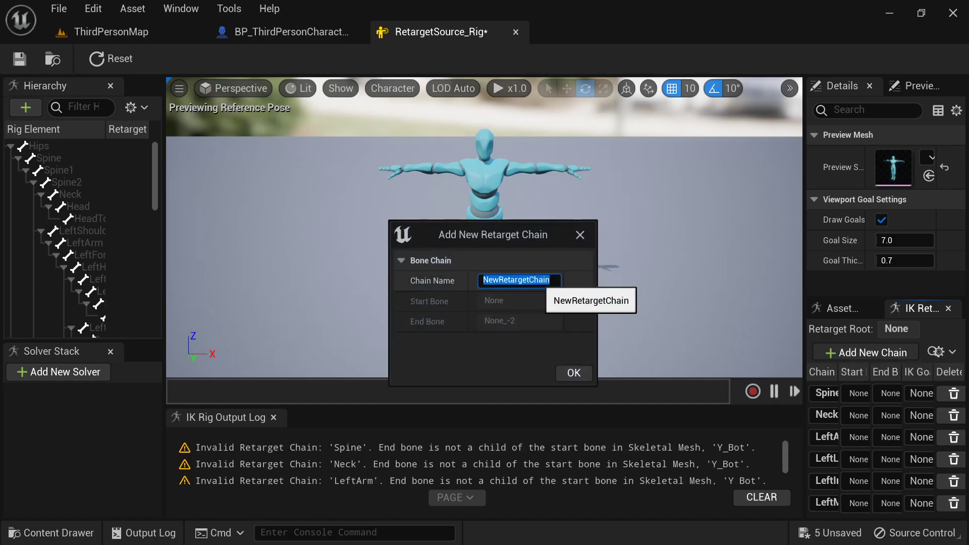
type("L")
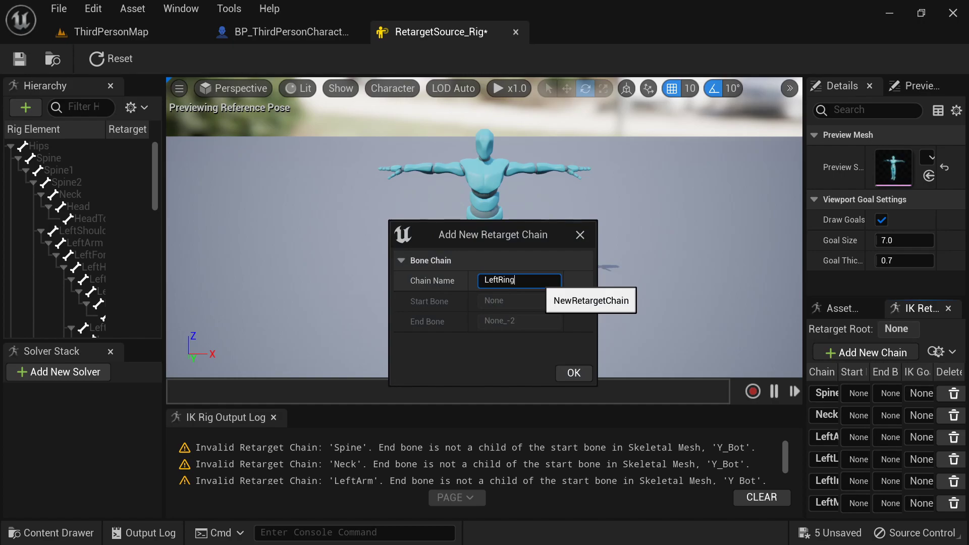
type("eftRing")
left_click(574, 373)
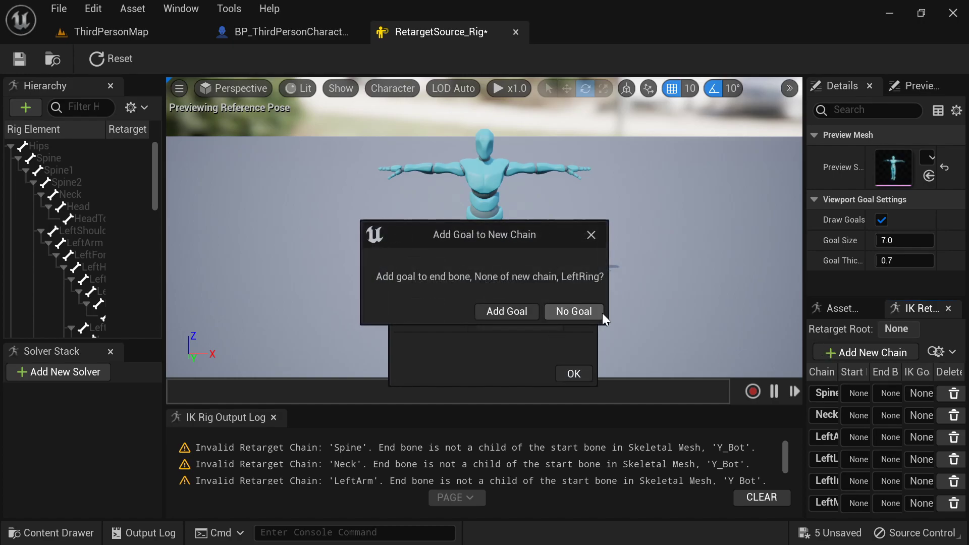
left_click(602, 313)
Add a retarget chain named LeftPinky with no bones assigned and no goal.
left_click(874, 352)
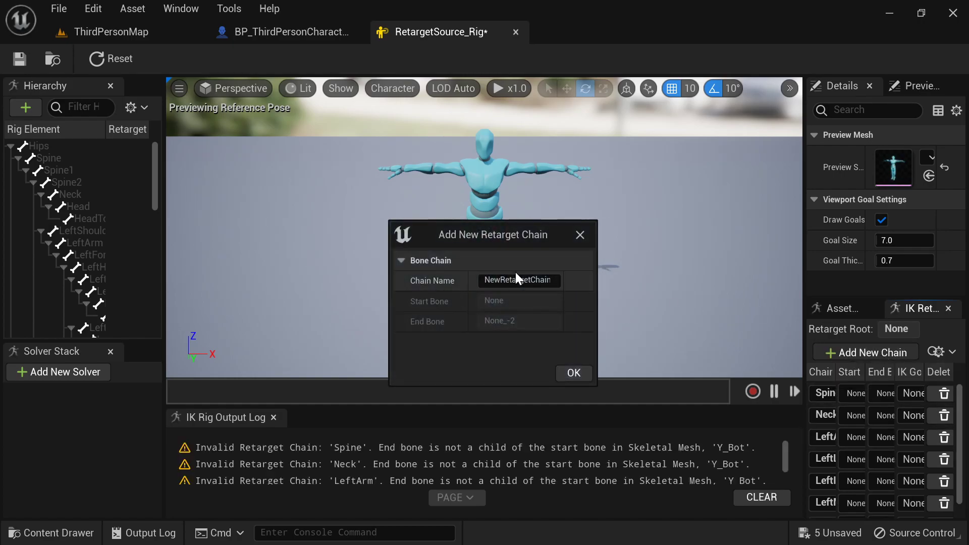
left_click(516, 275)
type("L")
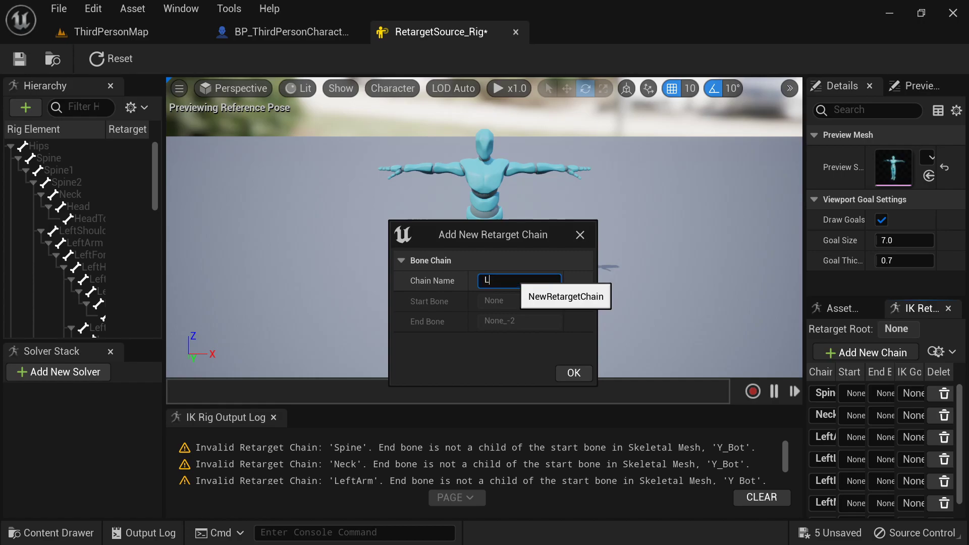
type("eftPinky")
key("Return")
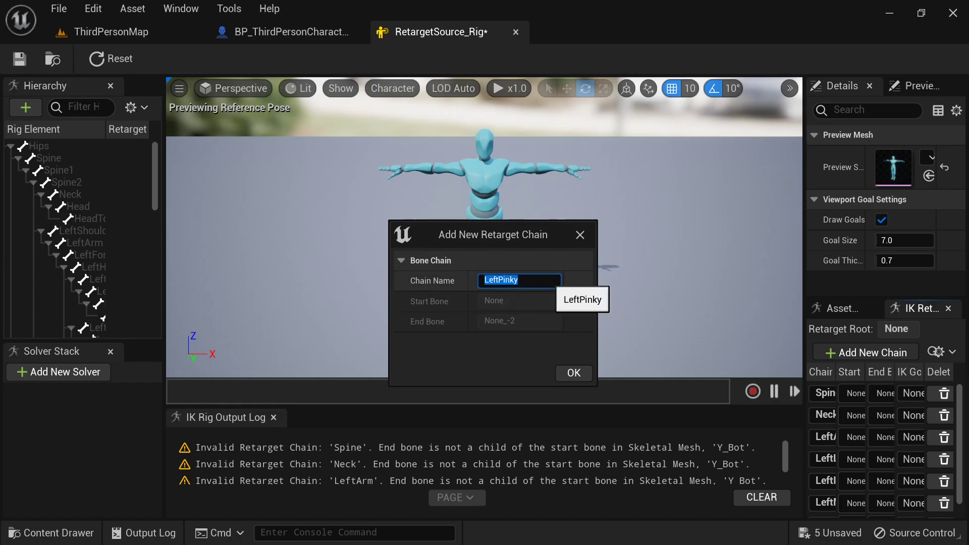
left_click(568, 368)
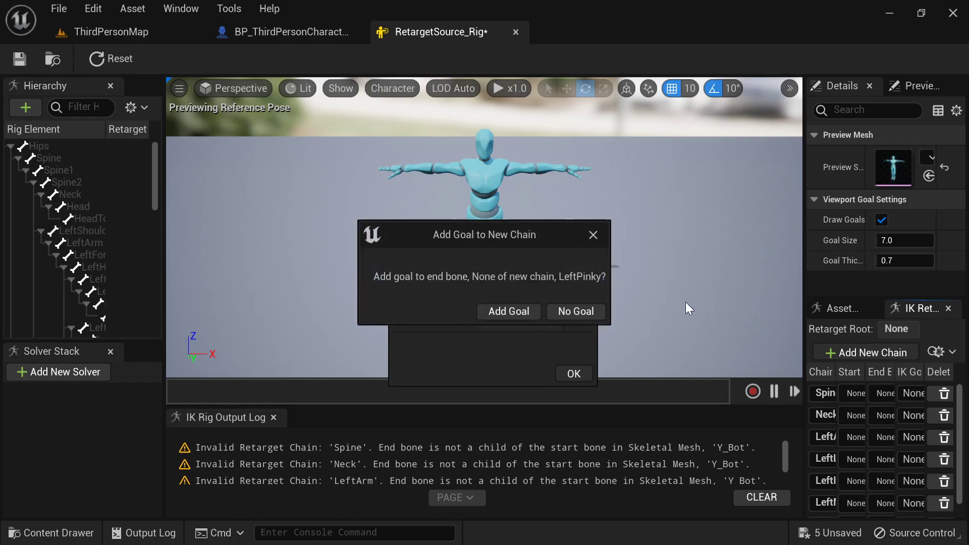
left_click(563, 307)
Add a retarget chain named LeftThumb with no bones assigned and no goal.
left_click(857, 349)
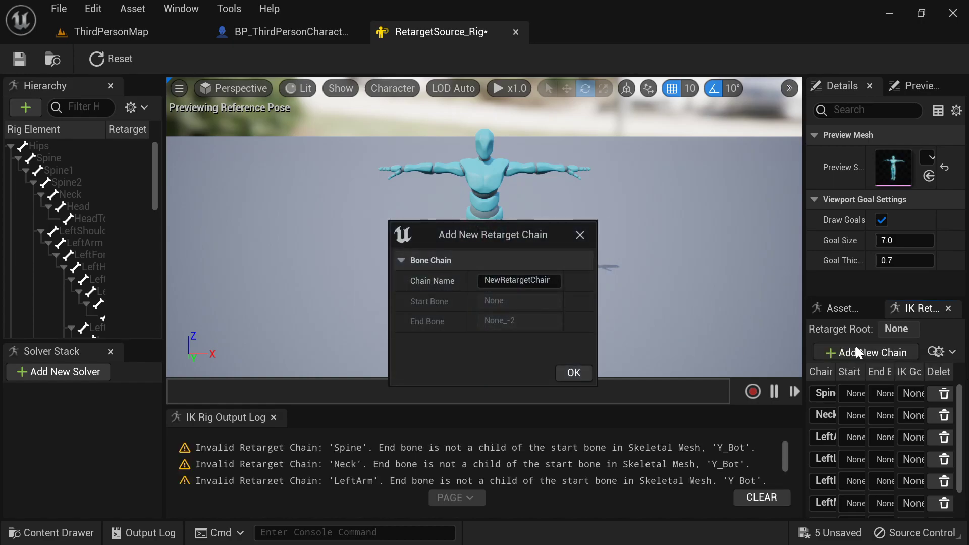
left_click(520, 281)
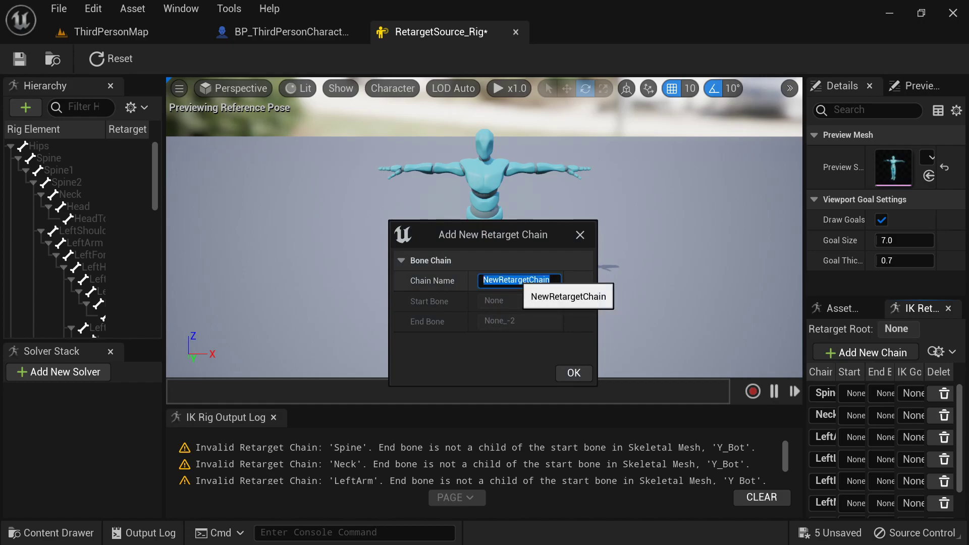
type("LeftThumb")
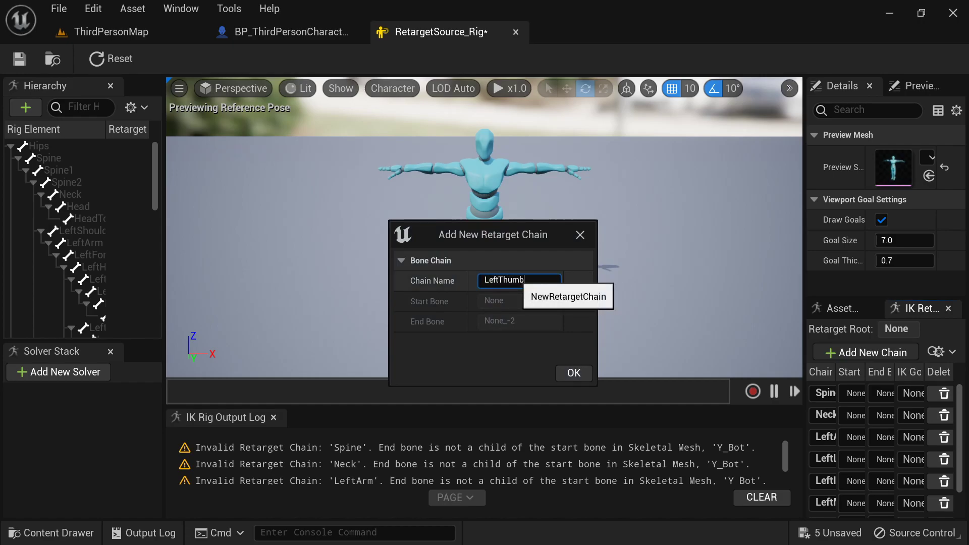
left_click(572, 372)
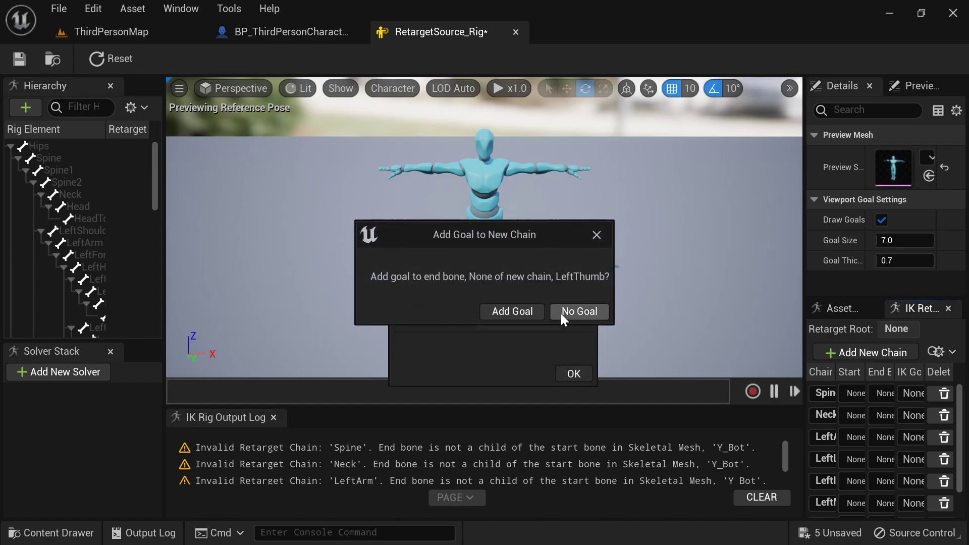
left_click(579, 312)
Set the Spine chain's start bone to Spine and its end bone to Spine2.
left_click(857, 399)
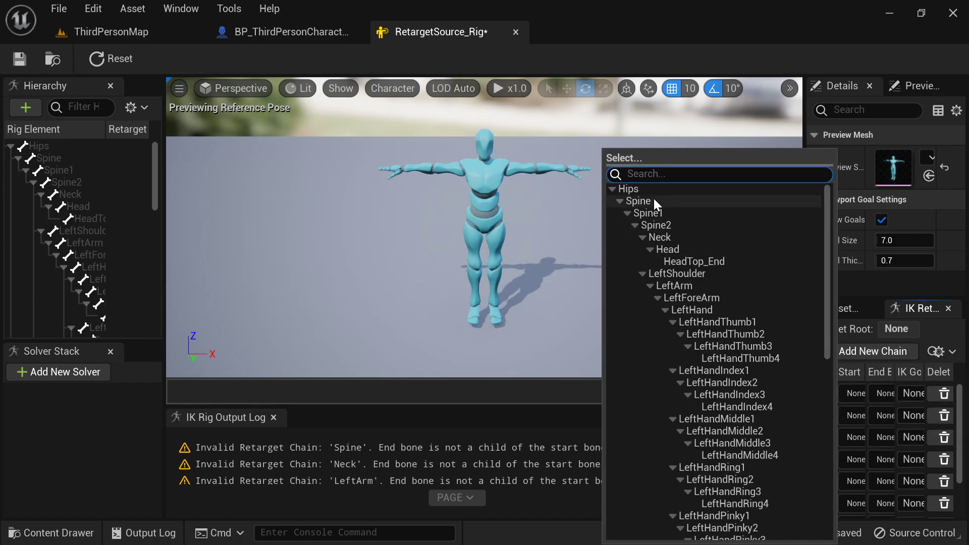
left_click(639, 201)
left_click(885, 393)
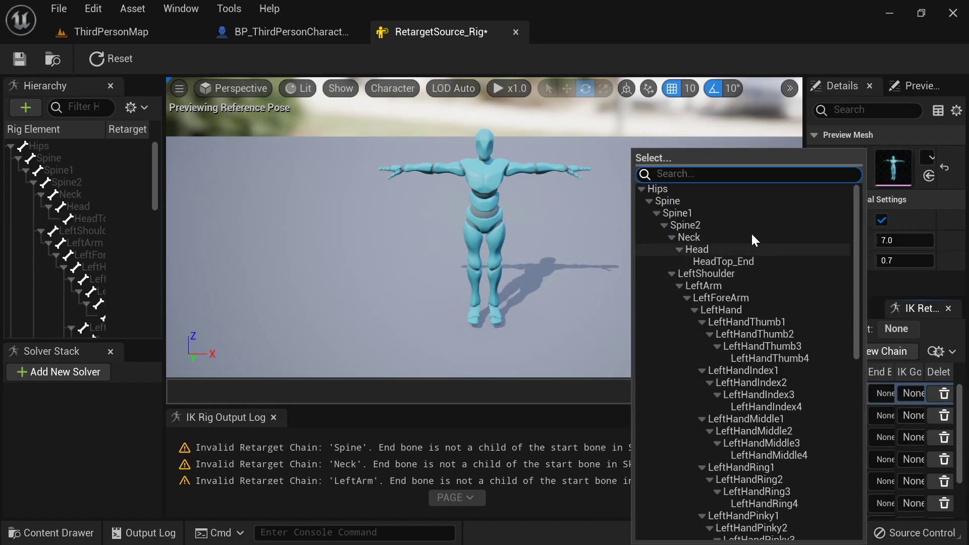
left_click(705, 225)
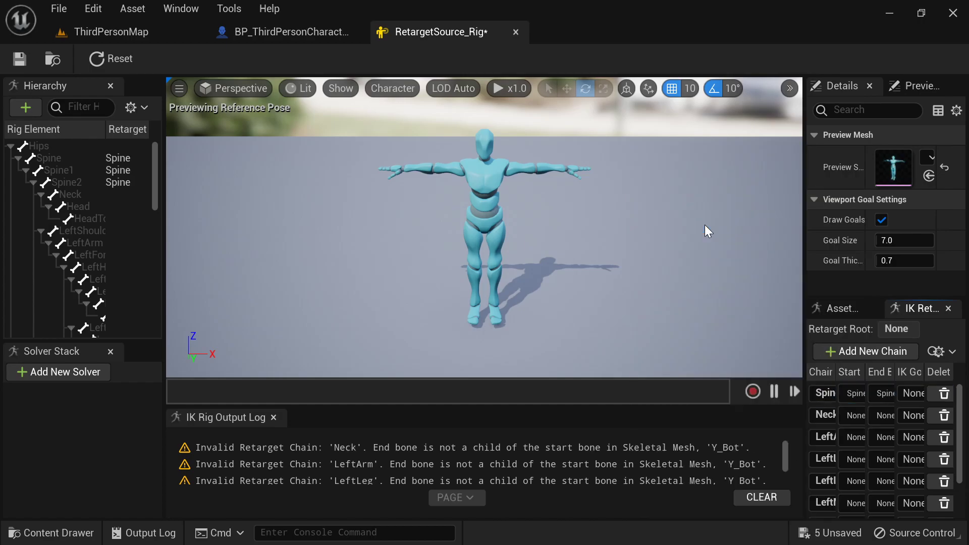
Set the Neck chain's start bone to Neck and its end bone to Head.
left_click(856, 416)
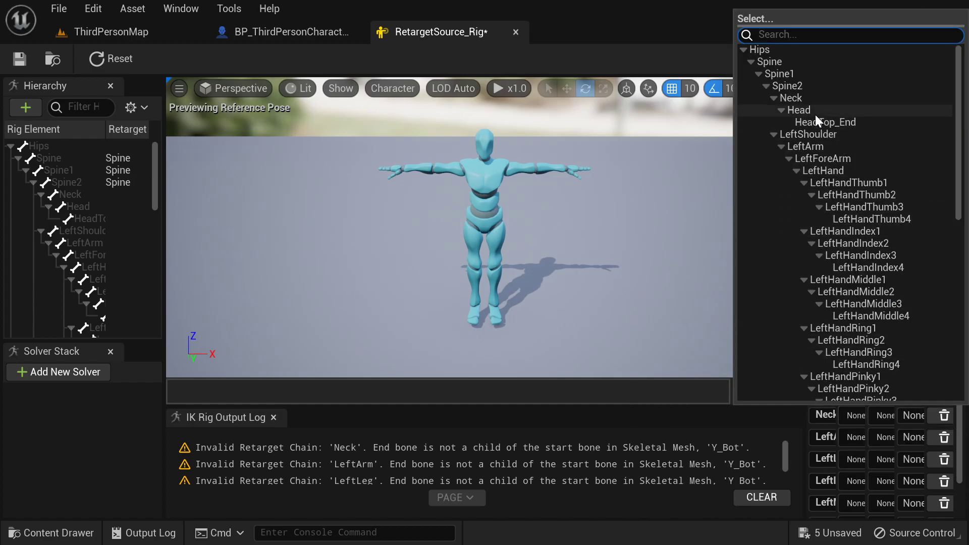
left_click(810, 100)
left_click(890, 416)
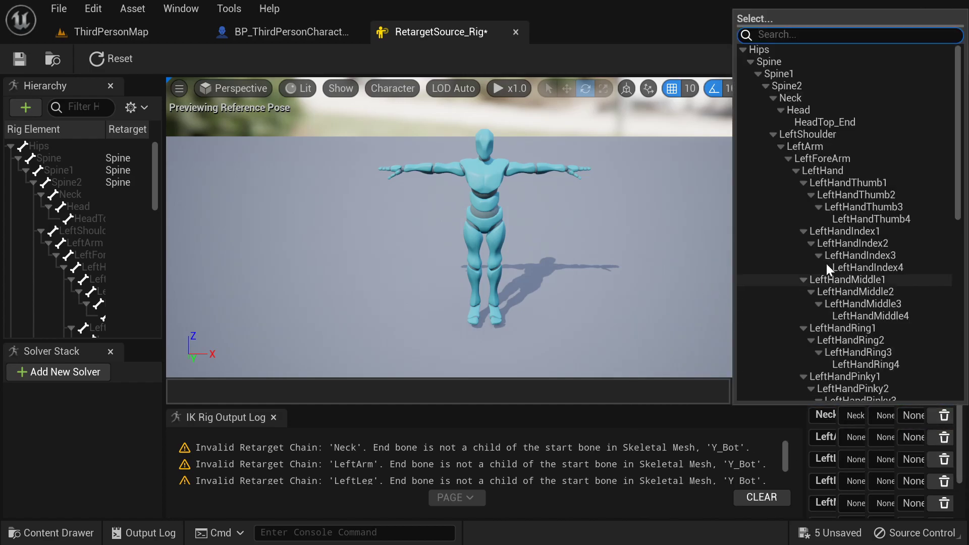
left_click(809, 105)
Set the LeftArm chain's start bone to LeftShoulder and its end bone to LeftHand.
left_click(857, 437)
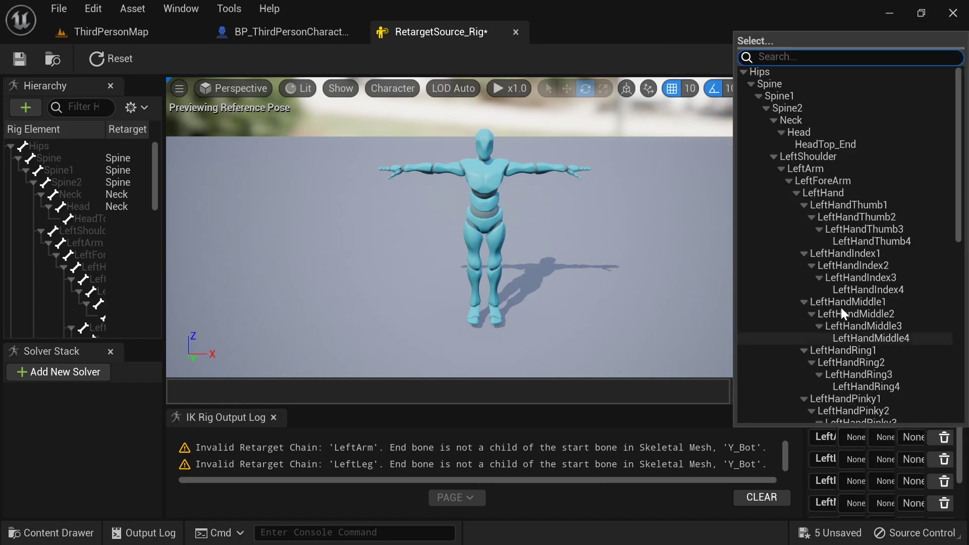
left_click(829, 156)
left_click(886, 437)
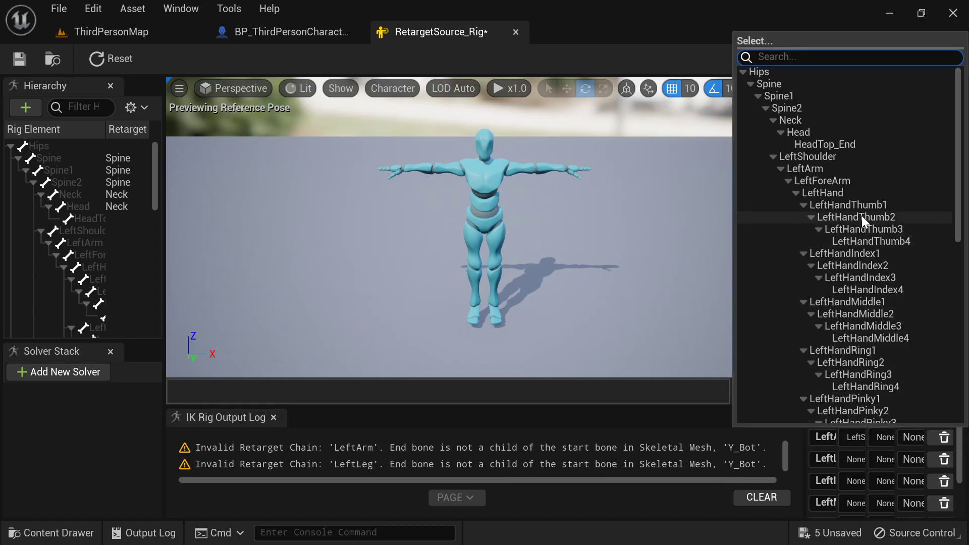
left_click(839, 196)
Set the LeftLeg chain's start bone to LeftUpLeg and its end bone to LeftFoot.
left_click(857, 460)
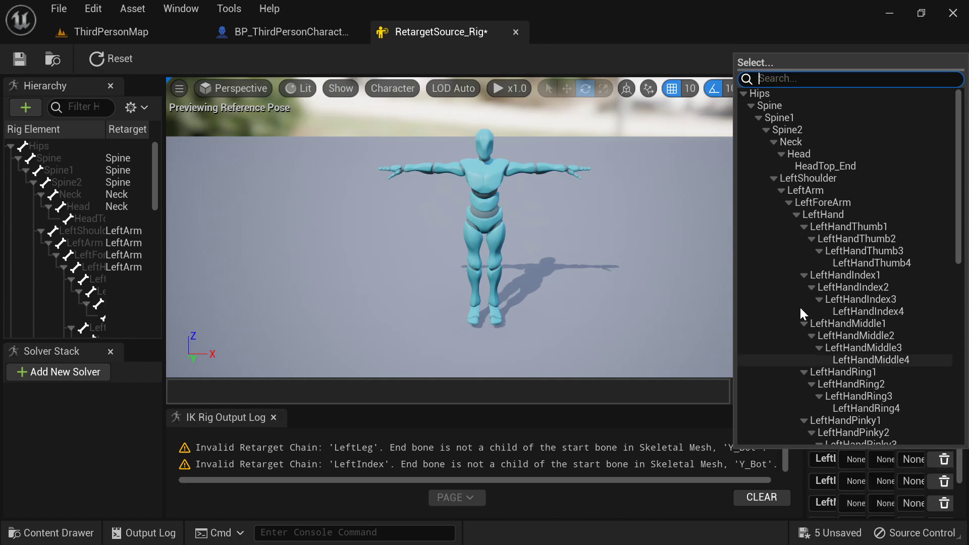
scroll(846, 263, "down", 3)
scroll(840, 286, "down", 10)
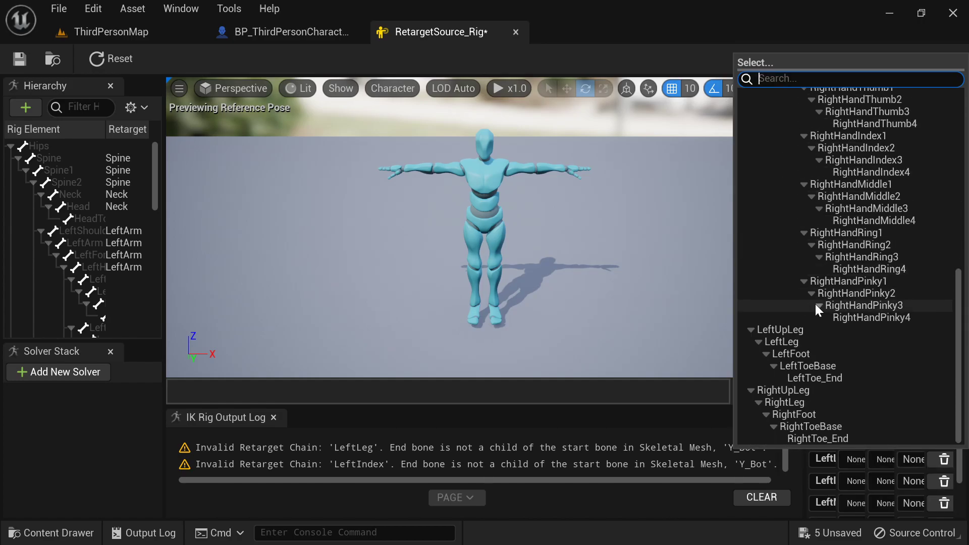
left_click(792, 331)
left_click(886, 460)
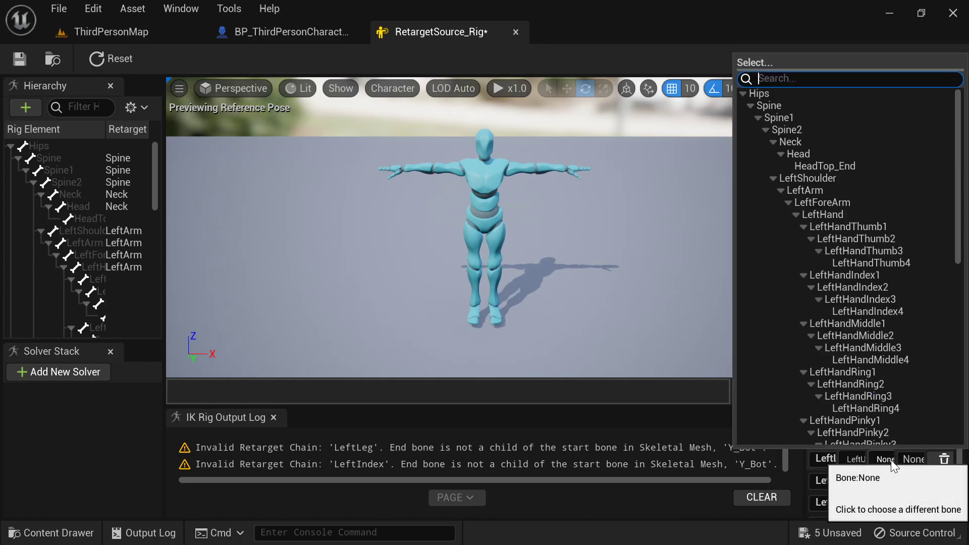
scroll(853, 369, "down", 6)
scroll(840, 362, "down", 8)
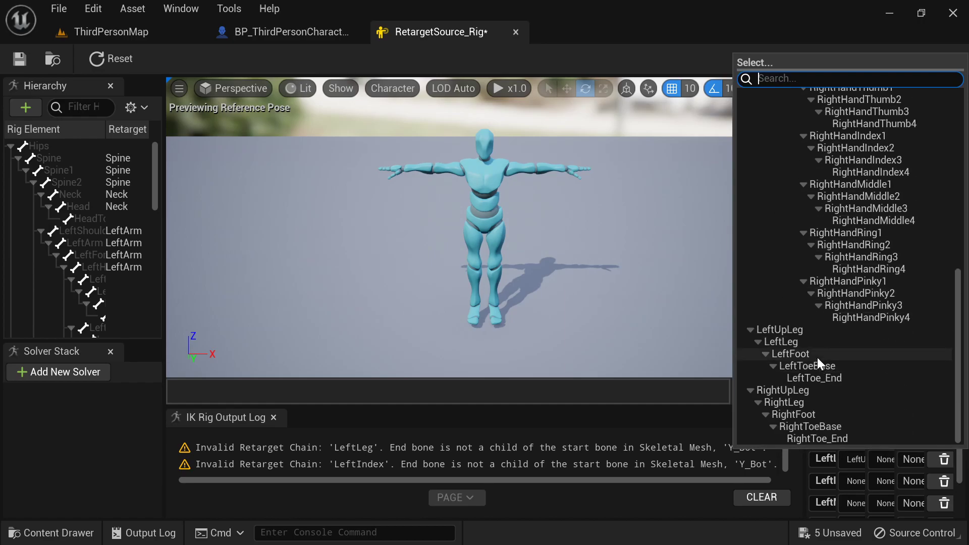
left_click(819, 356)
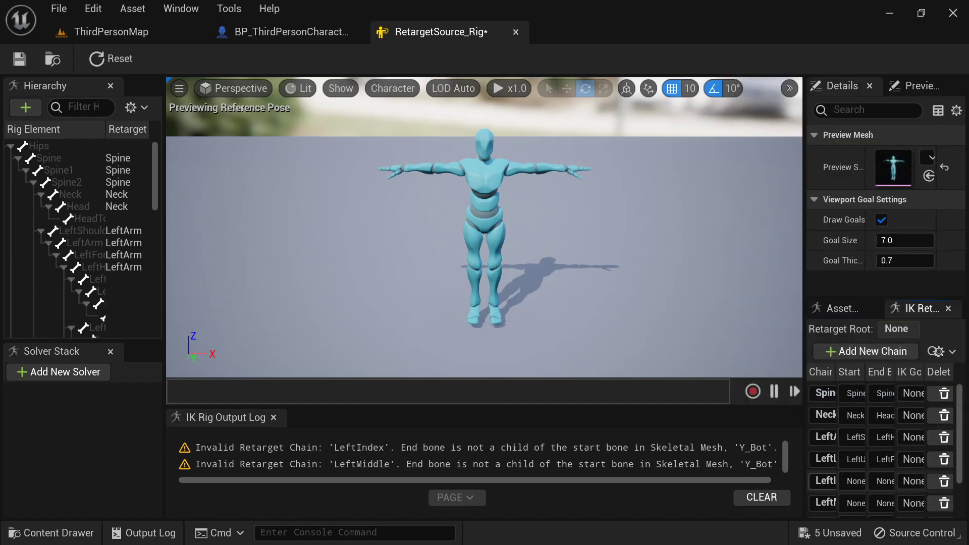
Widen the retargeting chain list and set the LeftIndex chain to run from LeftHandIndex1 to LeftHandIndex4.
left_click_drag(805, 480, 721, 481)
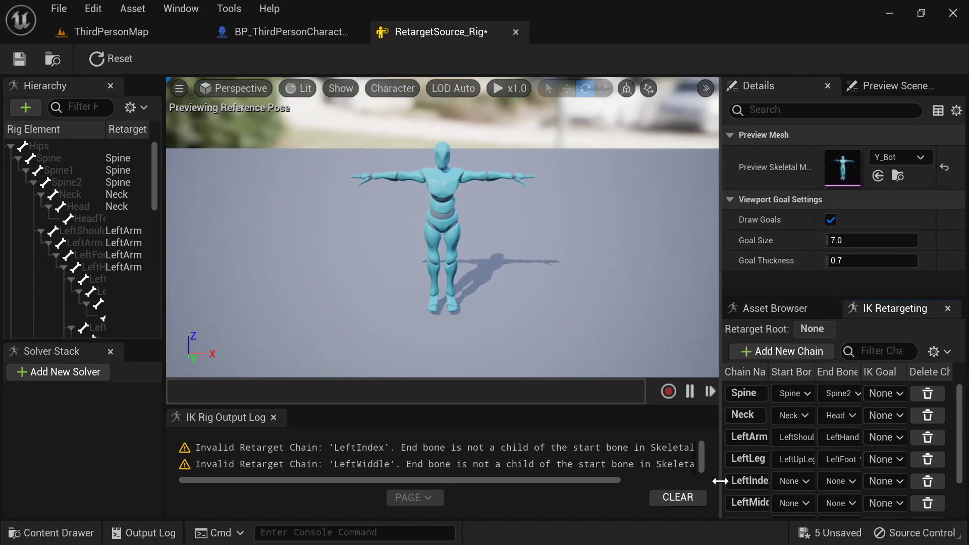
left_click(792, 481)
left_click(889, 298)
left_click(841, 482)
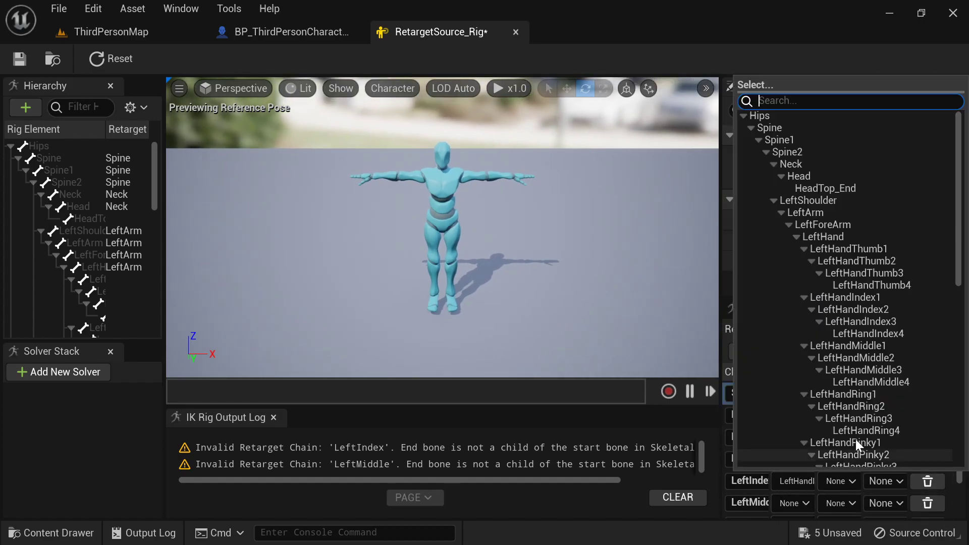
left_click(879, 334)
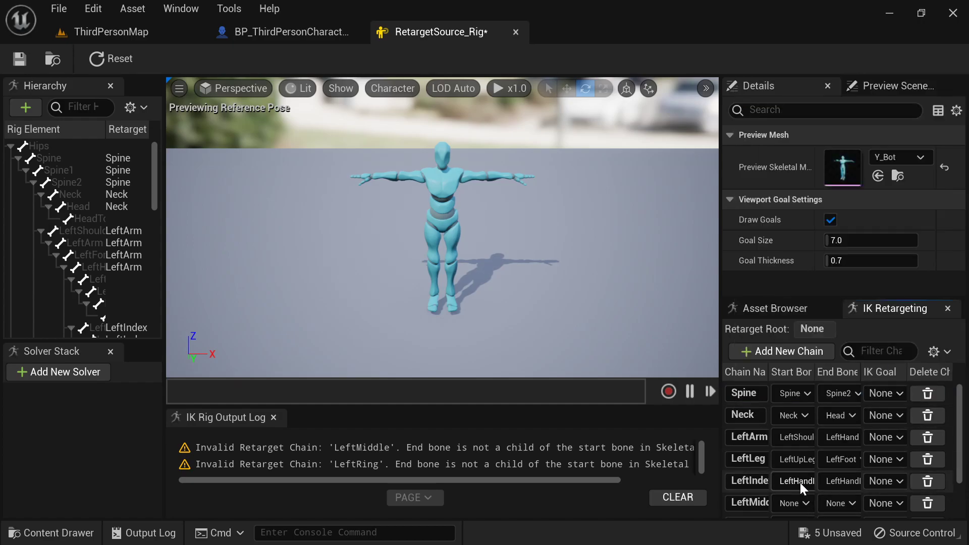
Set the LeftMiddle chain to run from LeftHandMiddle1 to LeftHandMiddle4.
scroll(801, 483, "down", 2)
left_click(801, 456)
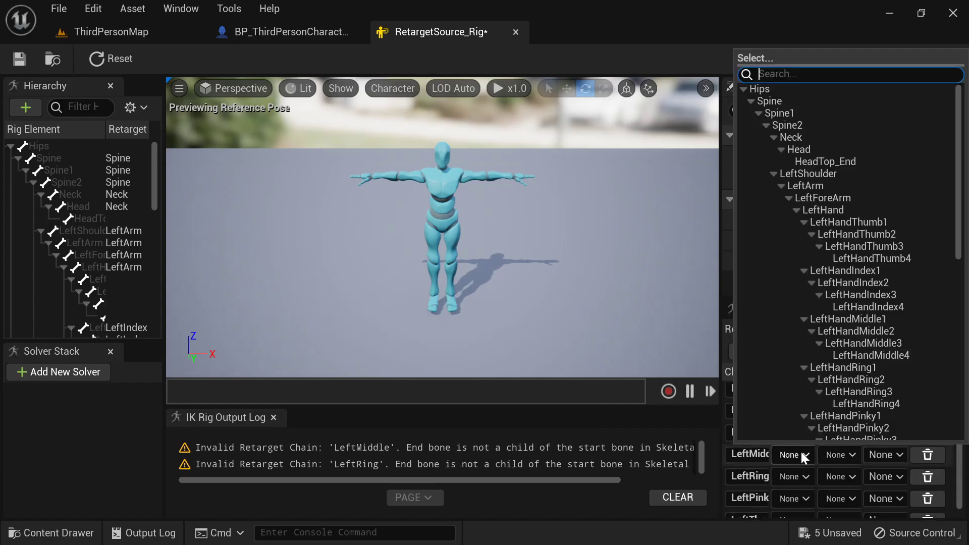
left_click(853, 319)
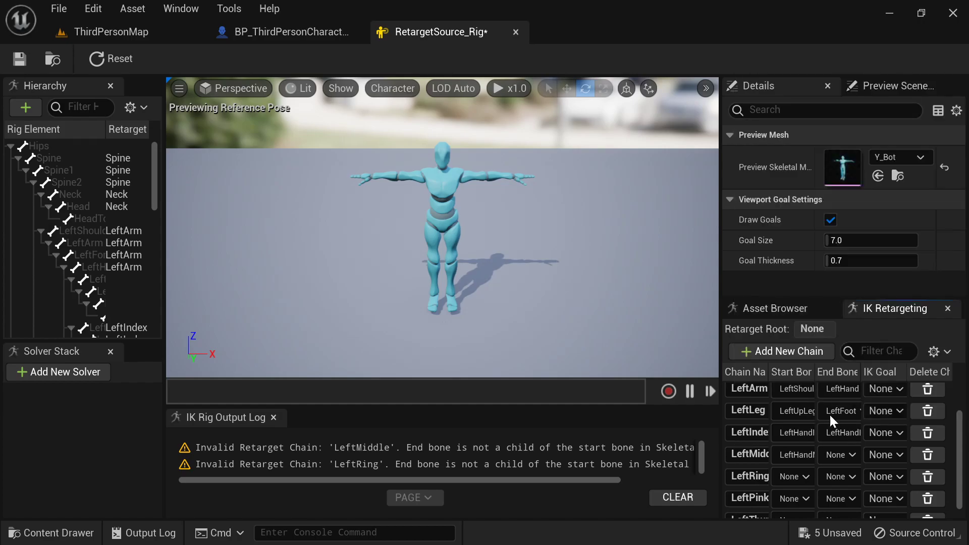
left_click(847, 458)
scroll(866, 329, "down", 3)
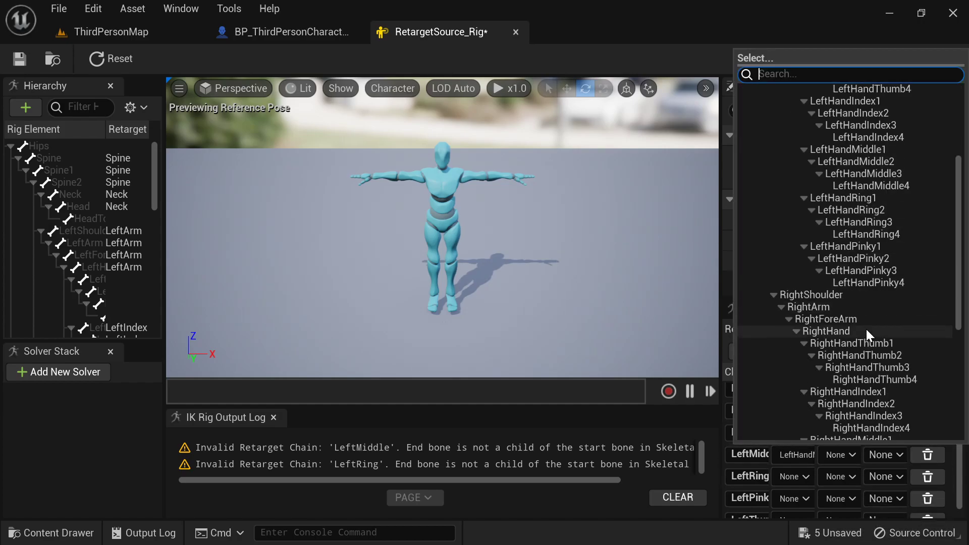
scroll(866, 333, "up", 3)
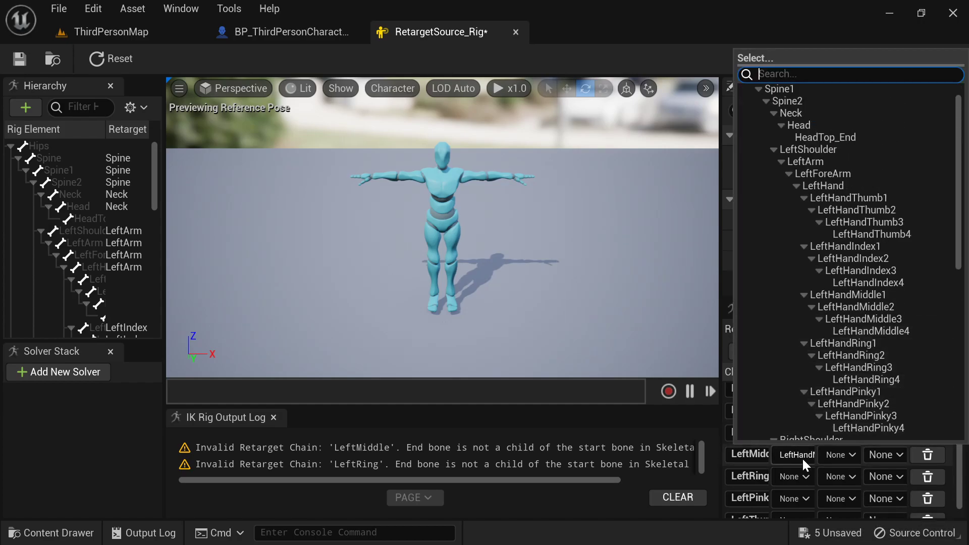
left_click(889, 329)
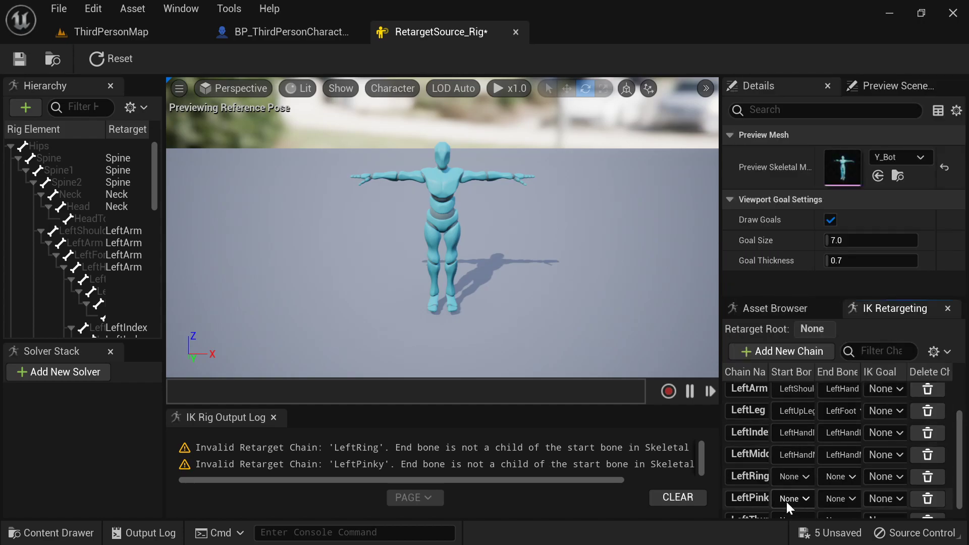
Set the LeftRing chain's start bone to LeftHandRing1 and its end bone to LeftHandRing4.
left_click(794, 476)
left_click(873, 390)
left_click(843, 475)
left_click(881, 427)
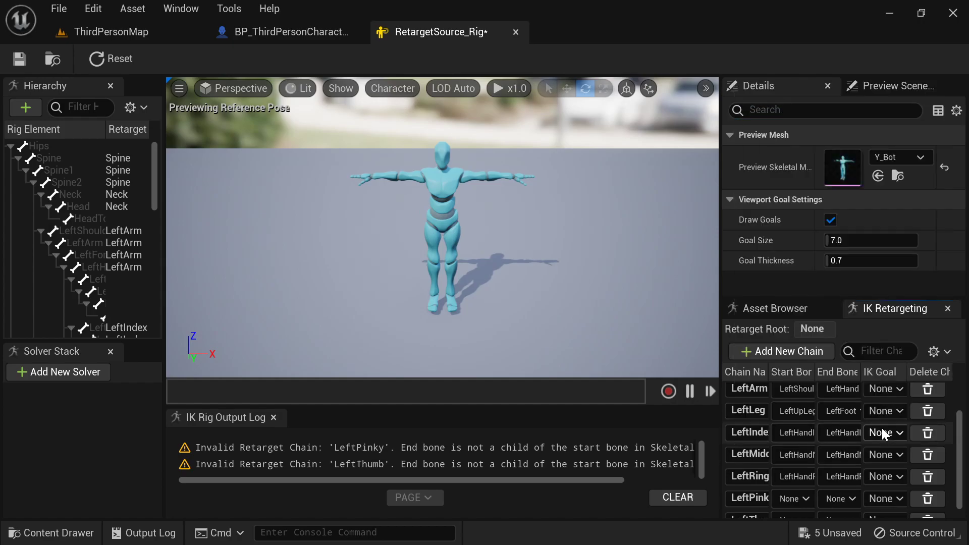
Set the LeftPinky chain's start bone to LeftHandPinky1 and its end bone to LeftHandPinky4.
left_click(803, 499)
left_click(846, 460)
left_click(840, 499)
scroll(867, 432, "down", 3)
left_click(877, 449)
scroll(809, 474, "down", 1)
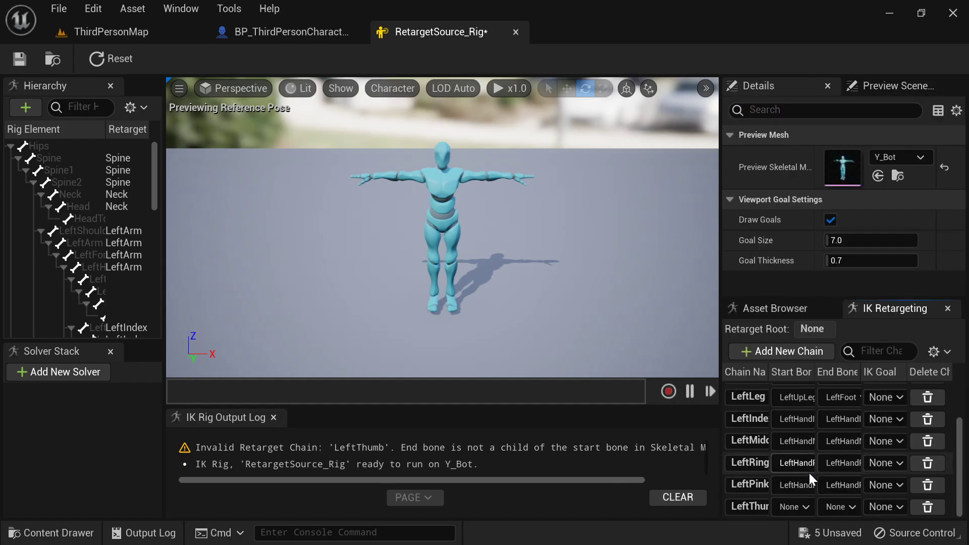
Set the LeftThumb chain's start bone to LeftHandThumb1 and its end bone to LeftHandThumb4.
left_click(801, 508)
left_click(850, 275)
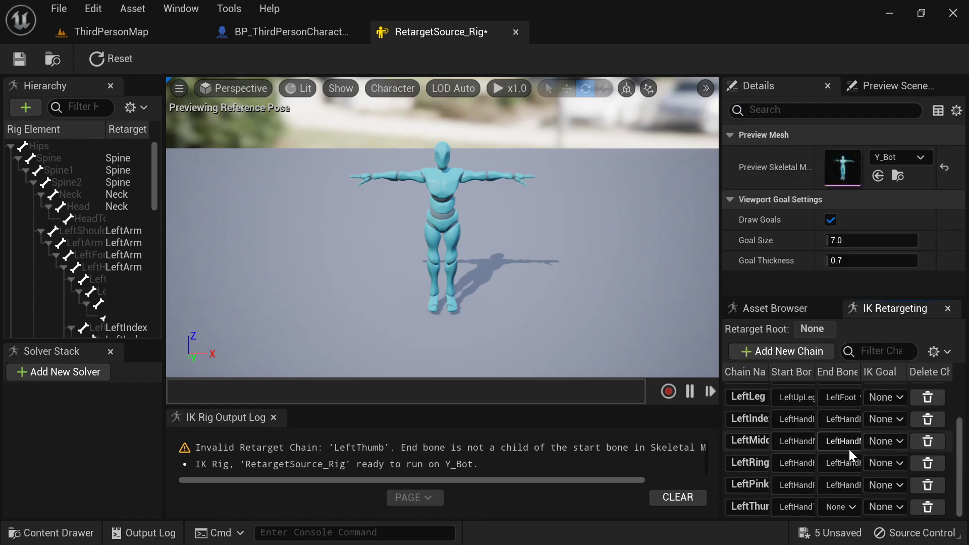
left_click(841, 506)
left_click(888, 311)
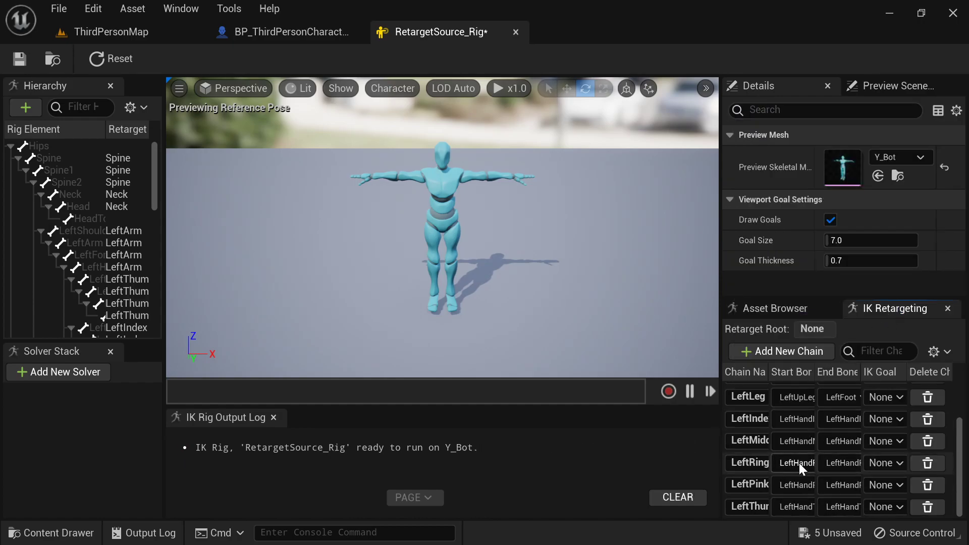
Select all left-side chains from LeftArm through LeftThumb and start mirroring them with Mirror Chain.
scroll(775, 438, "up", 2)
left_click(725, 424)
scroll(725, 465, "down", 2)
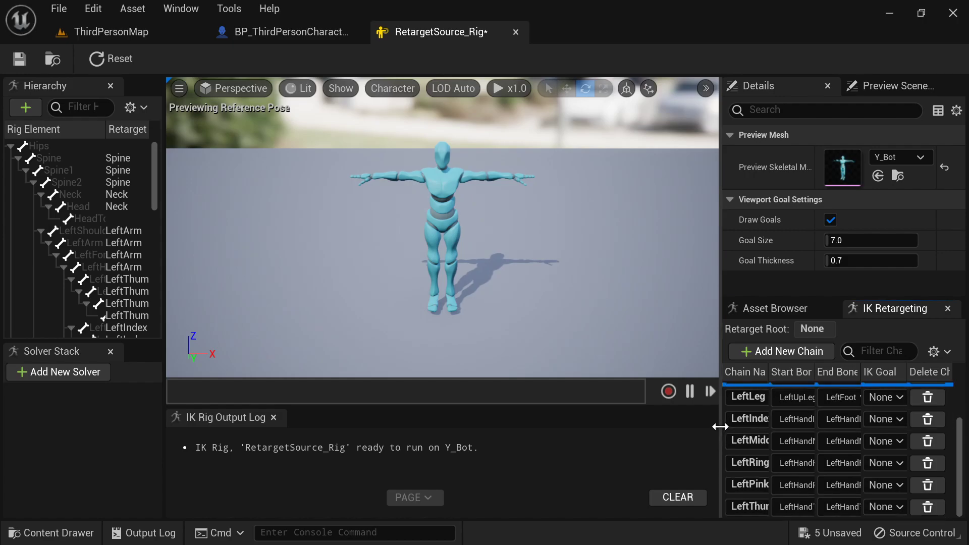
left_click(726, 507, "shift")
scroll(757, 475, "up", 1)
scroll(757, 474, "down", 1)
right_click(725, 486)
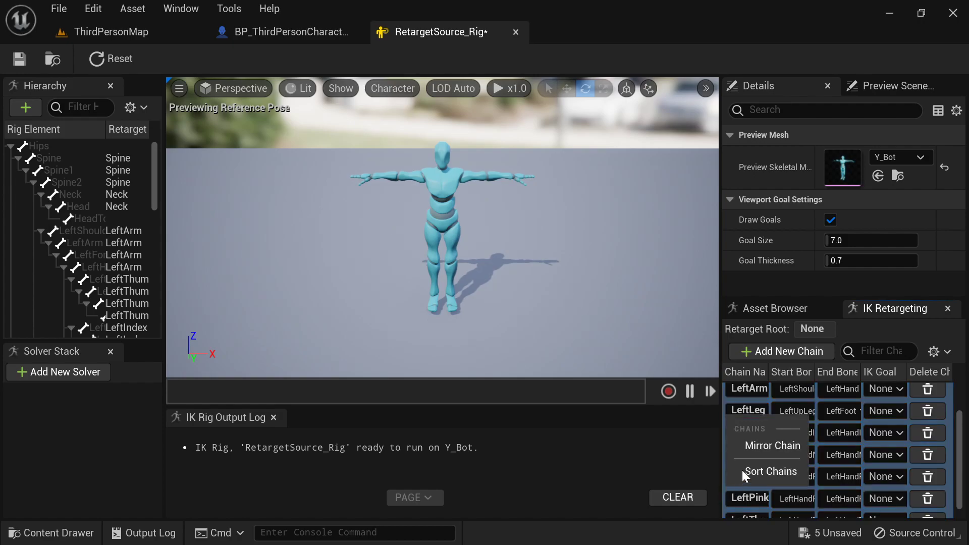
left_click(774, 445)
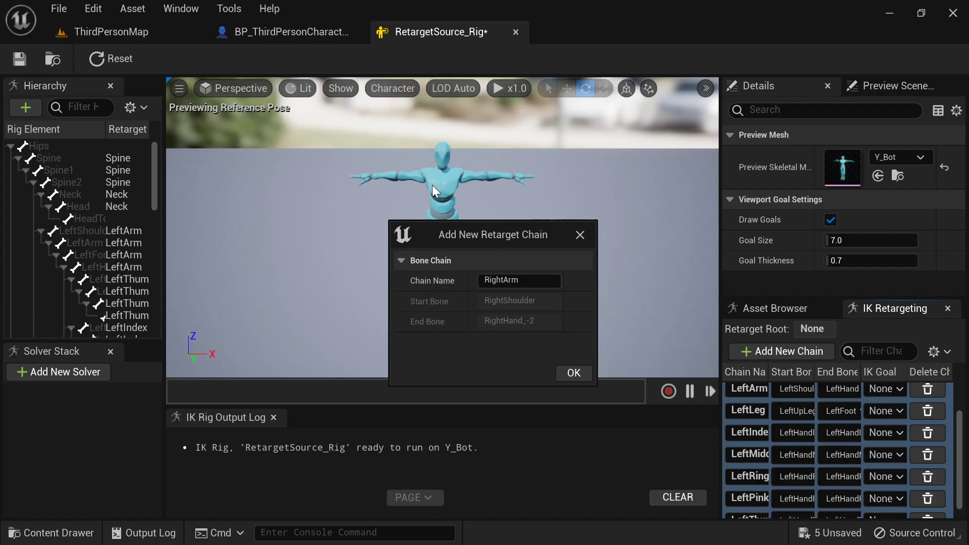
Add the mirrored RightArm, RightLeg and RightIndex chains without goals on their end bones.
left_click(574, 373)
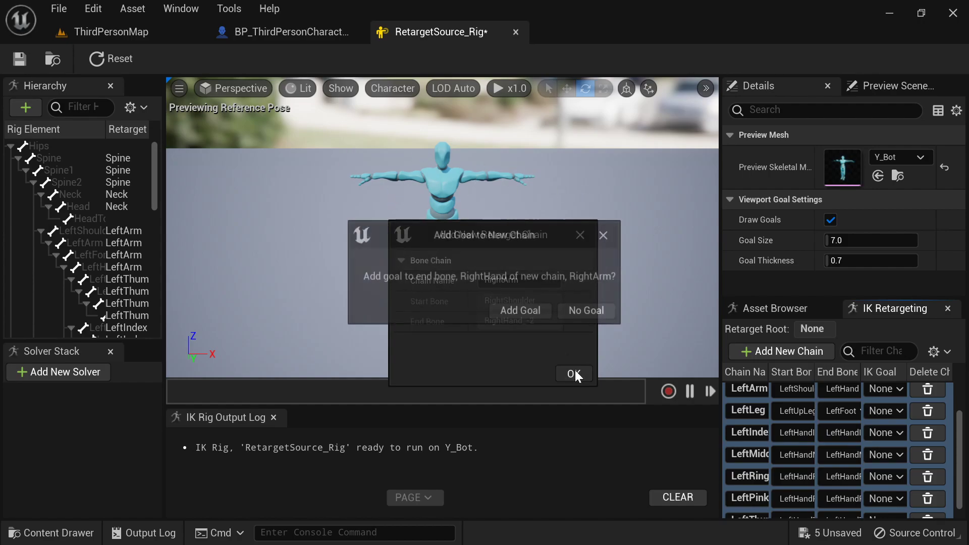
left_click(592, 316)
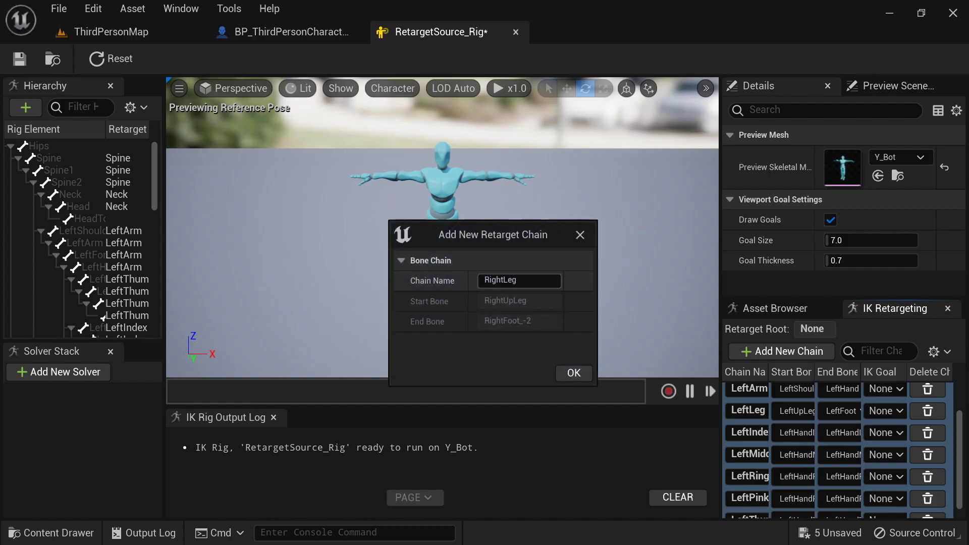
left_click(574, 373)
left_click(598, 313)
left_click(575, 373)
left_click(611, 314)
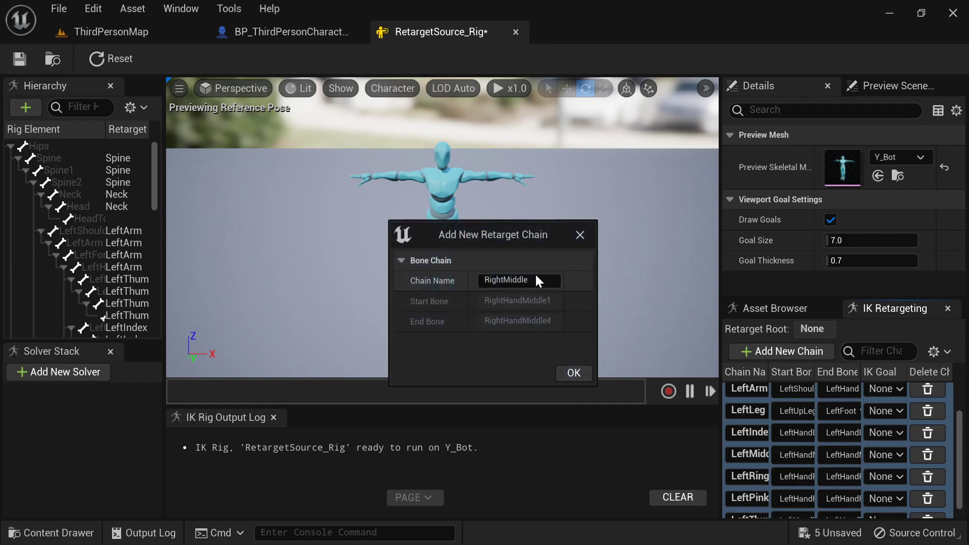
Add the mirrored RightMiddle, RightRing, RightPinky and RightThumb chains without goals, and save the source rig.
left_click(564, 372)
left_click(613, 314)
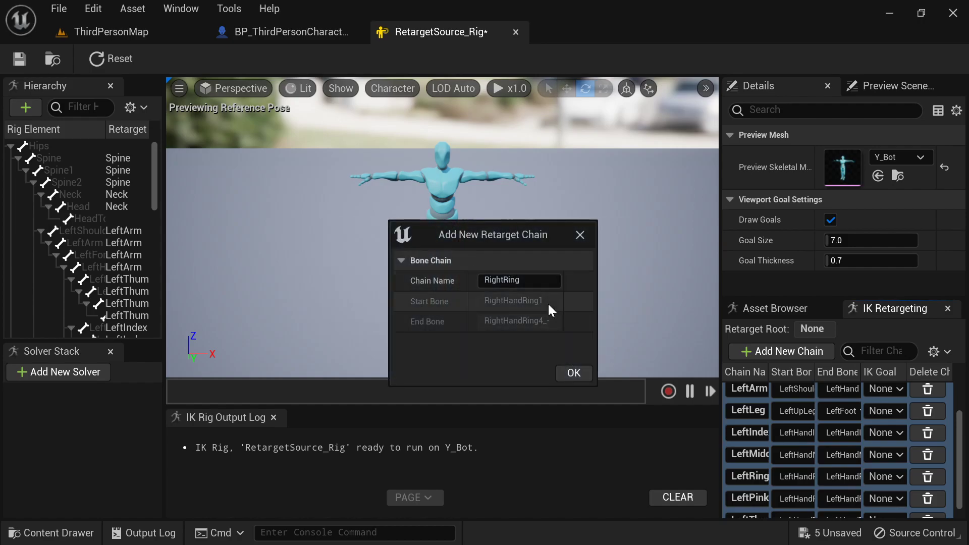
left_click(571, 372)
left_click(611, 310)
left_click(571, 374)
left_click(609, 313)
left_click(568, 373)
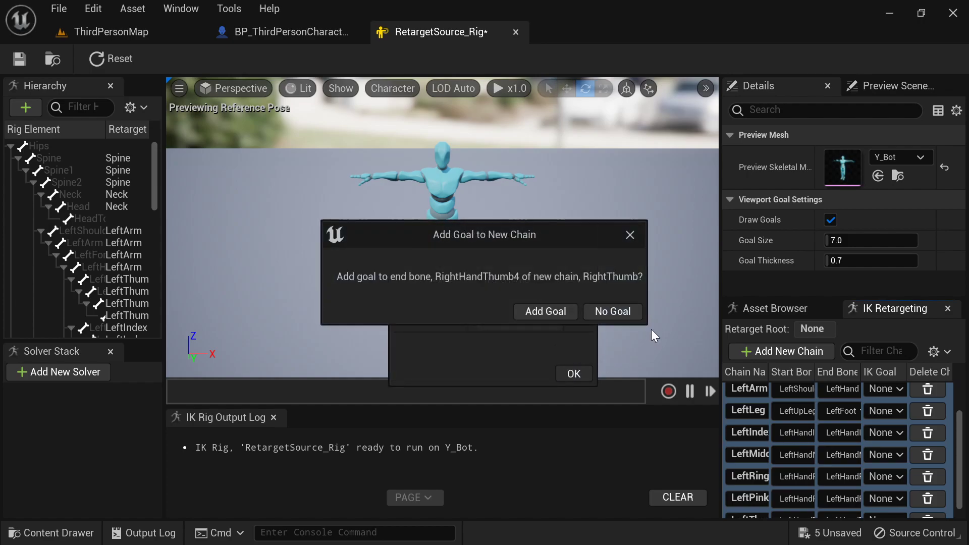
left_click(626, 313)
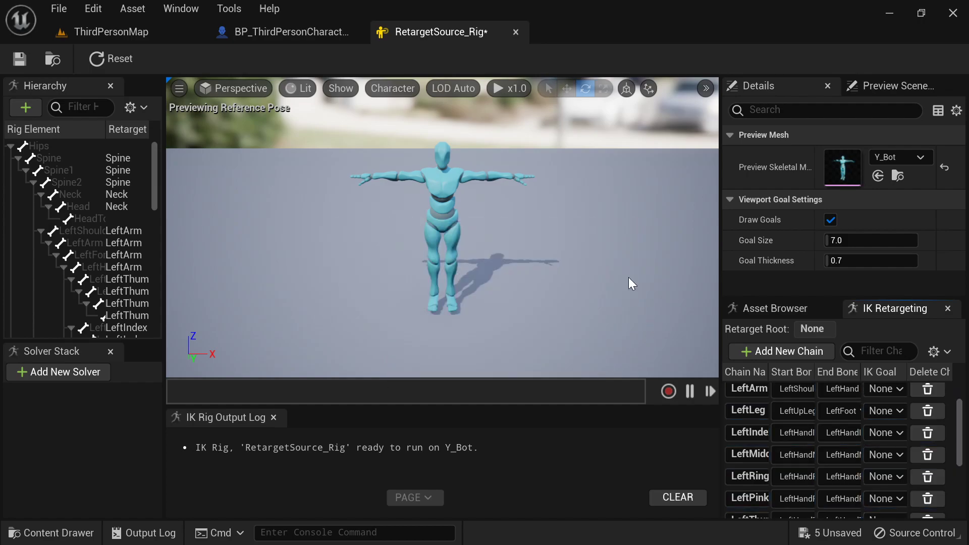
left_click(20, 57)
Create an IK Rig in the AnimationsRetarget folder using the RiggedGreg skeletal mesh and name it RetargetTarget_Rig.
left_click(150, 31)
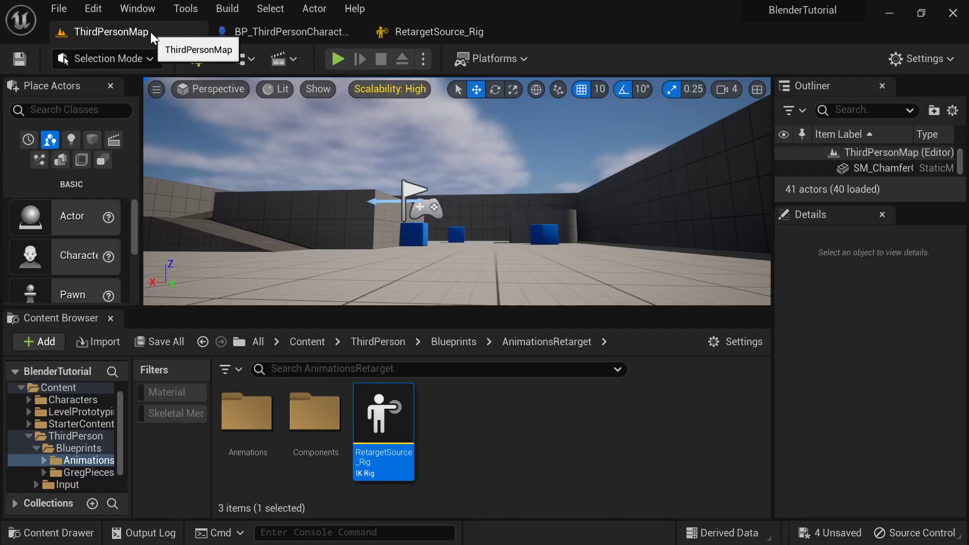
right_click(450, 419)
mouse_move(543, 371)
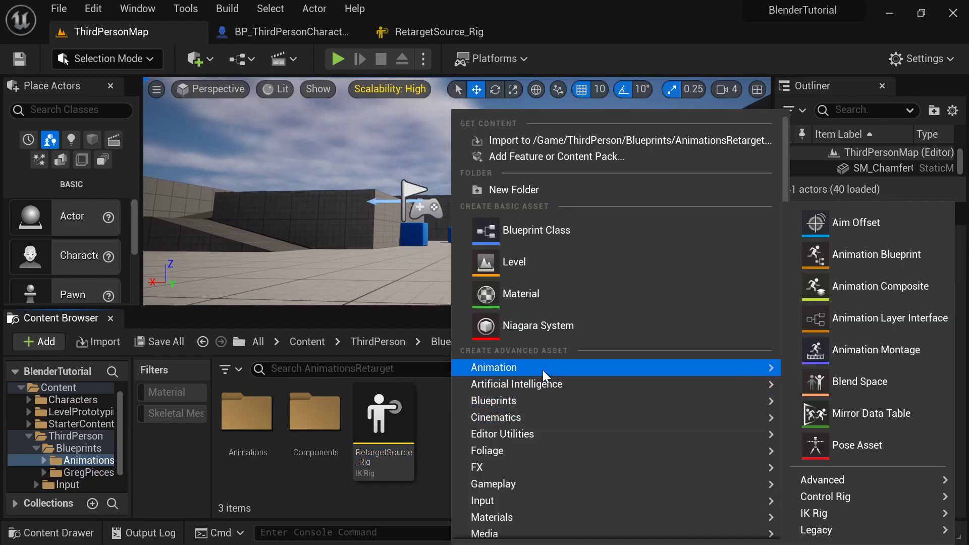
mouse_move(844, 515)
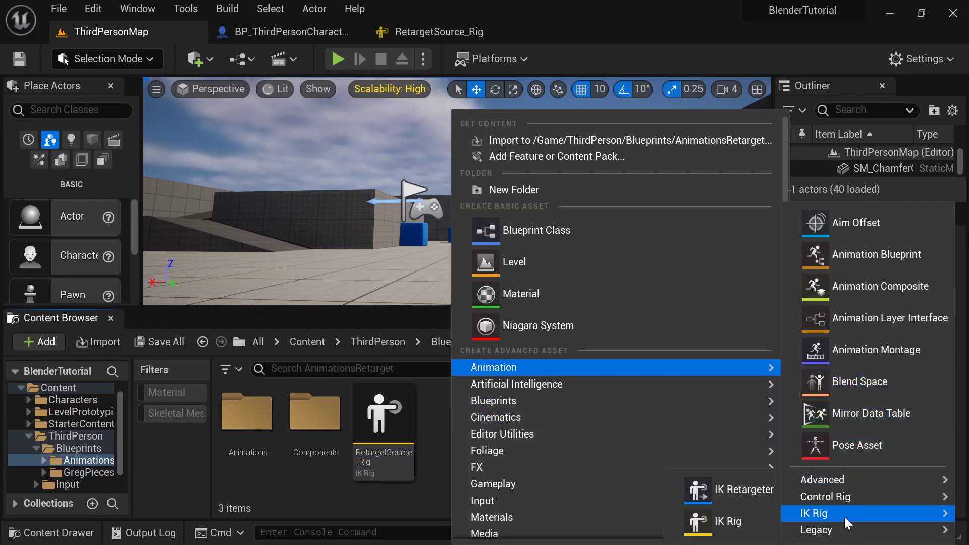
left_click(753, 516)
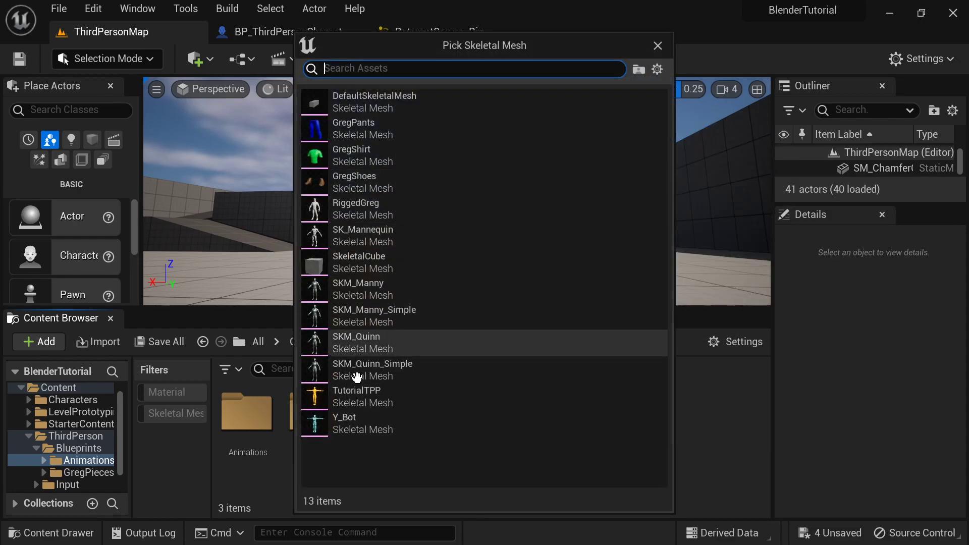
left_click(363, 235)
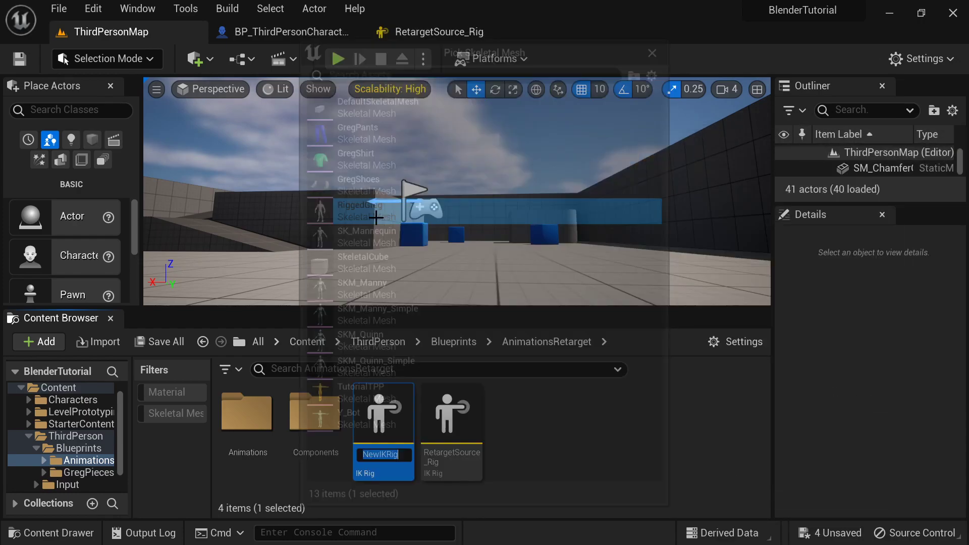
type("R")
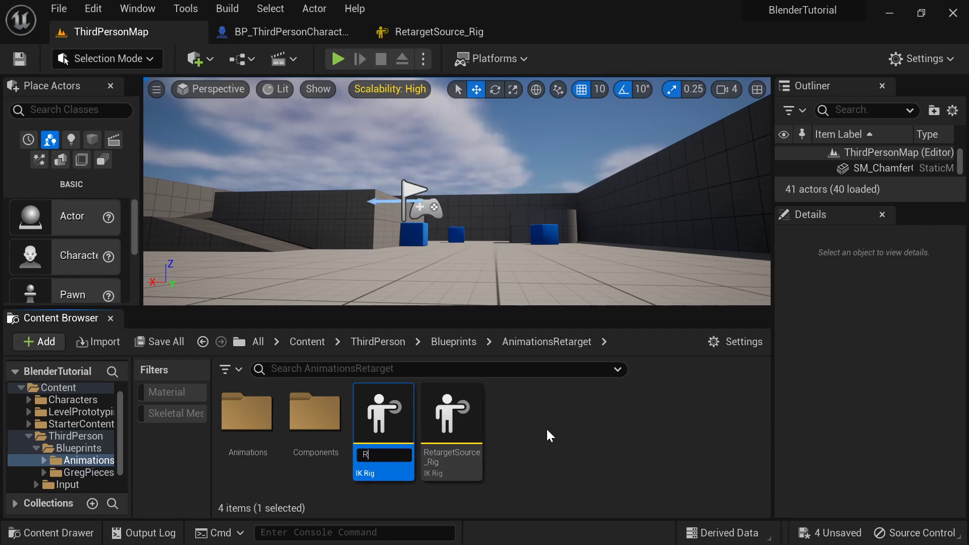
type("etargetT")
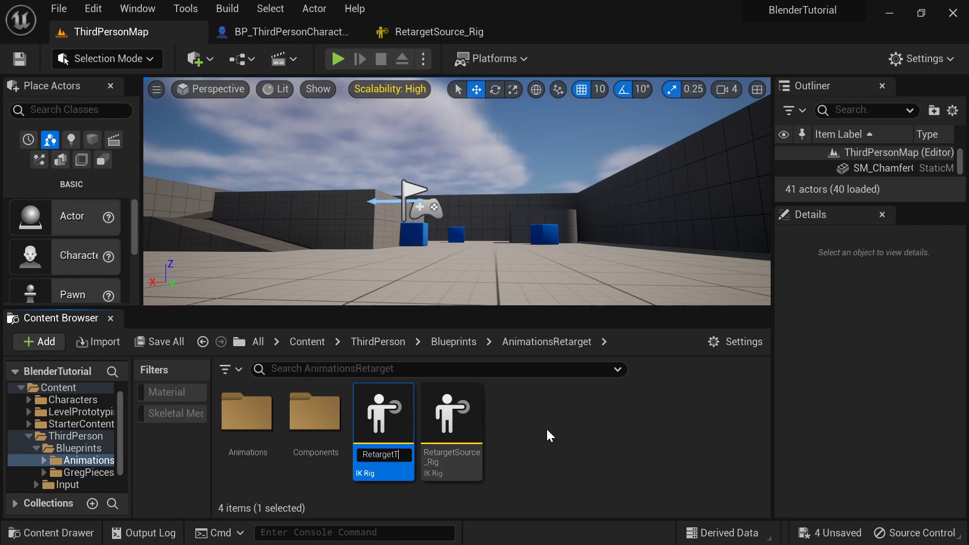
type("arget_Rig")
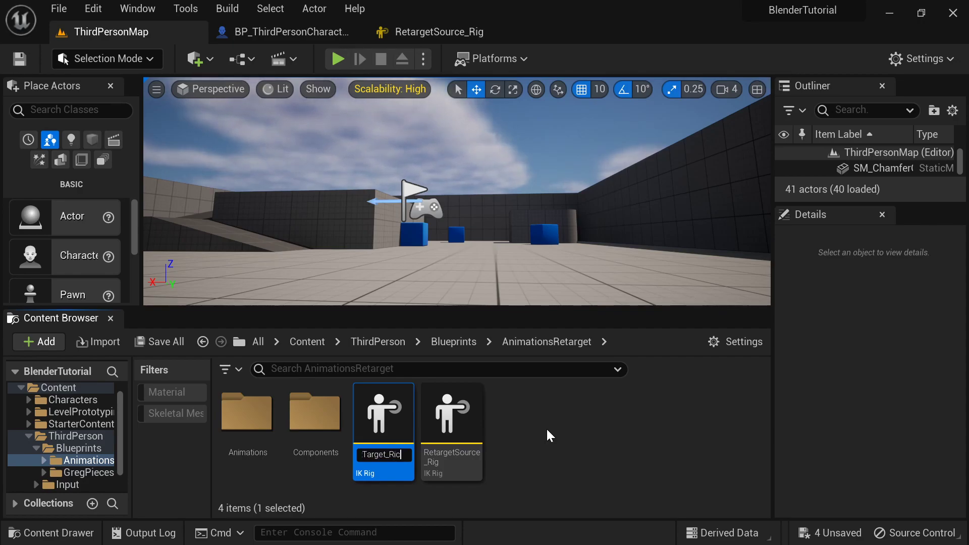
Name the new IK Rig RetargetTarget_Rig and open it at its IK retargeting settings.
key("Return")
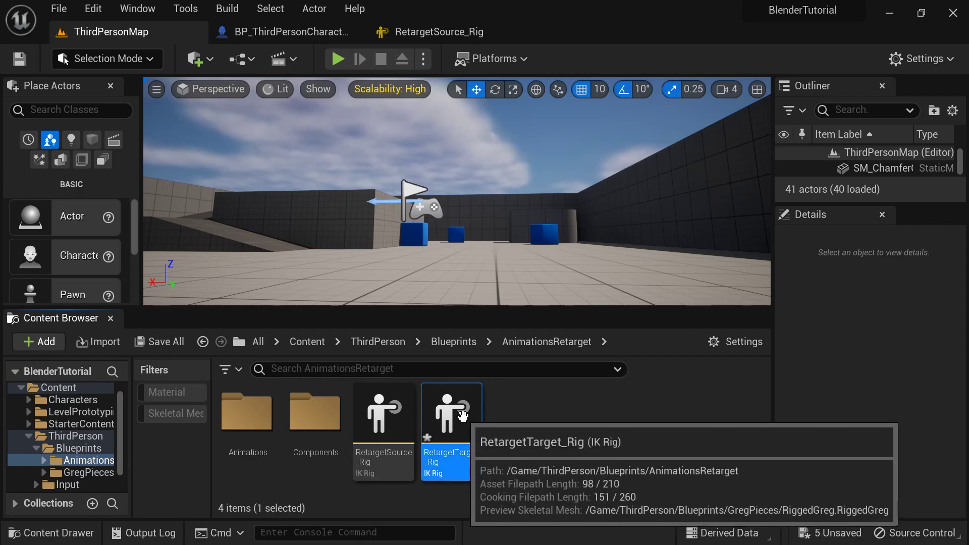
double_click(476, 404)
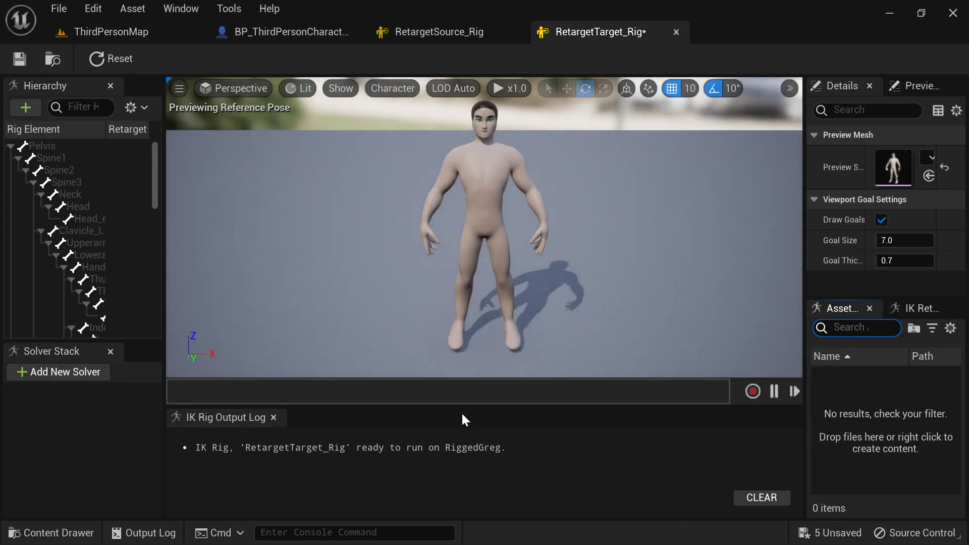
left_click(924, 308)
Add a new retarget chain named Spine without a goal.
left_click(866, 352)
left_click(530, 280)
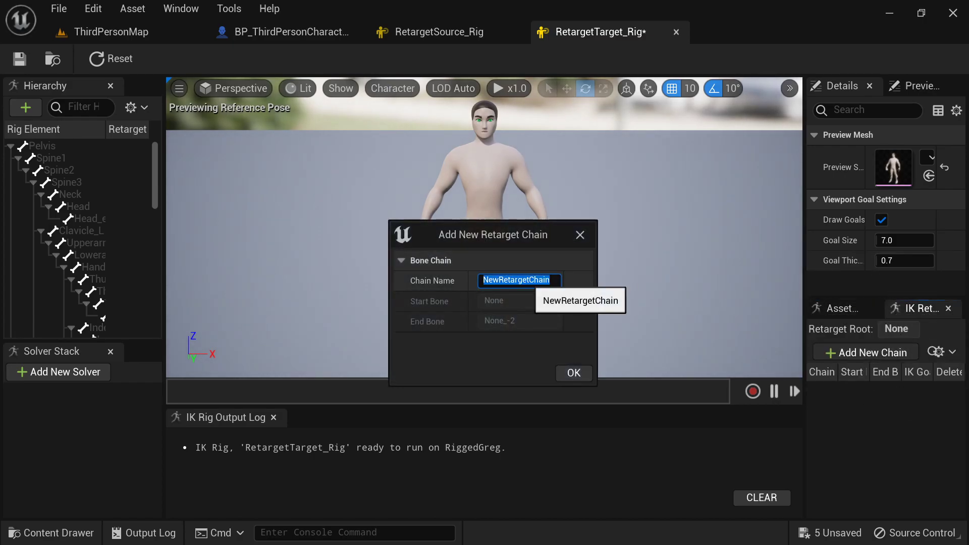
type("Spine")
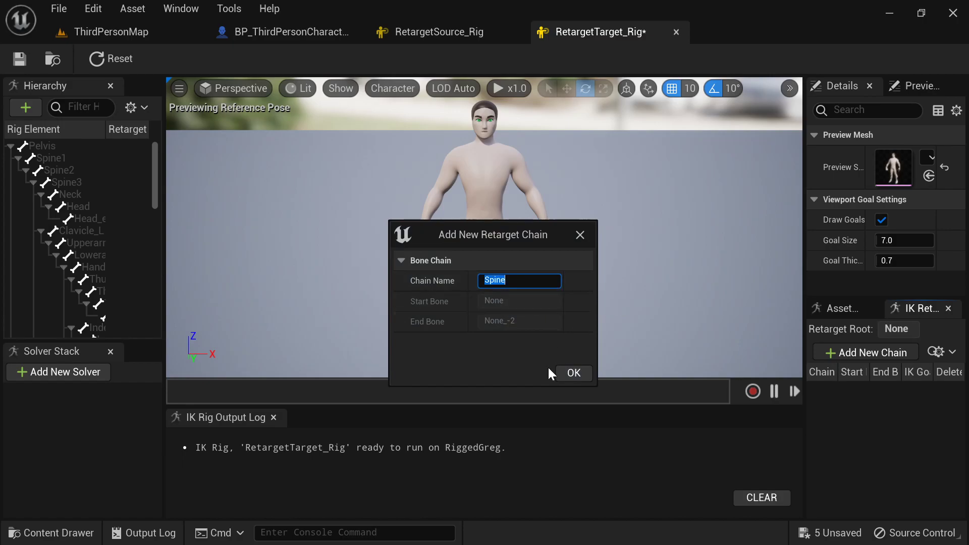
left_click(576, 373)
left_click(561, 309)
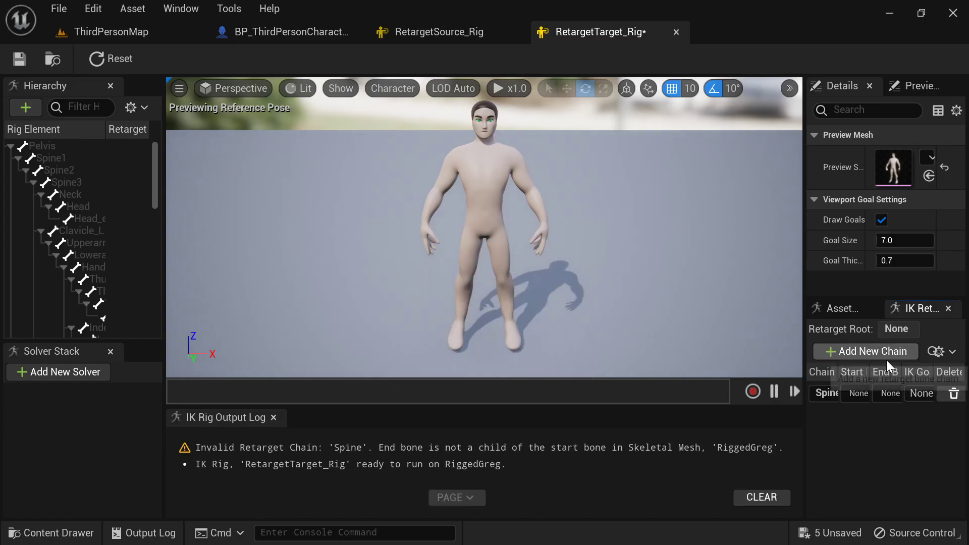
Add a new retarget chain named Neck without a goal.
left_click(881, 351)
left_click(510, 278)
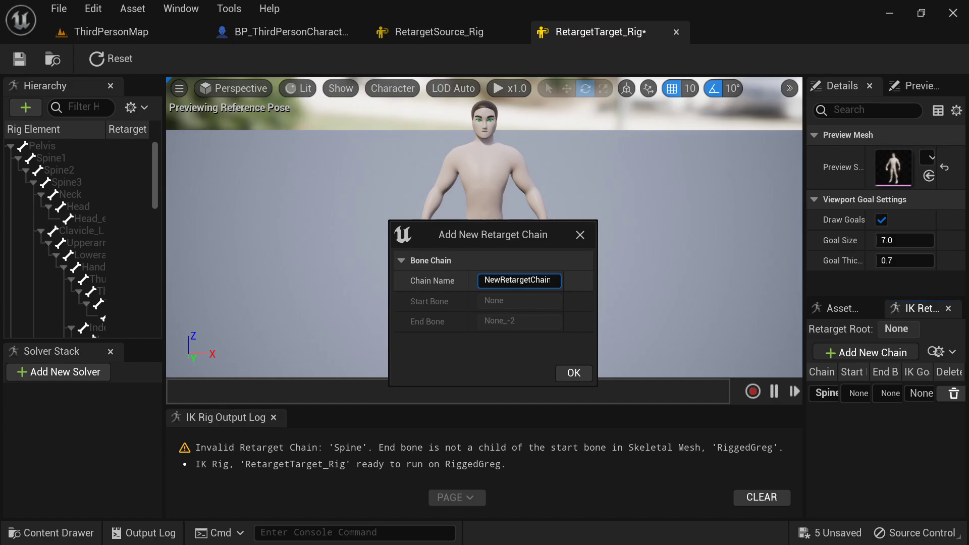
type("Neck")
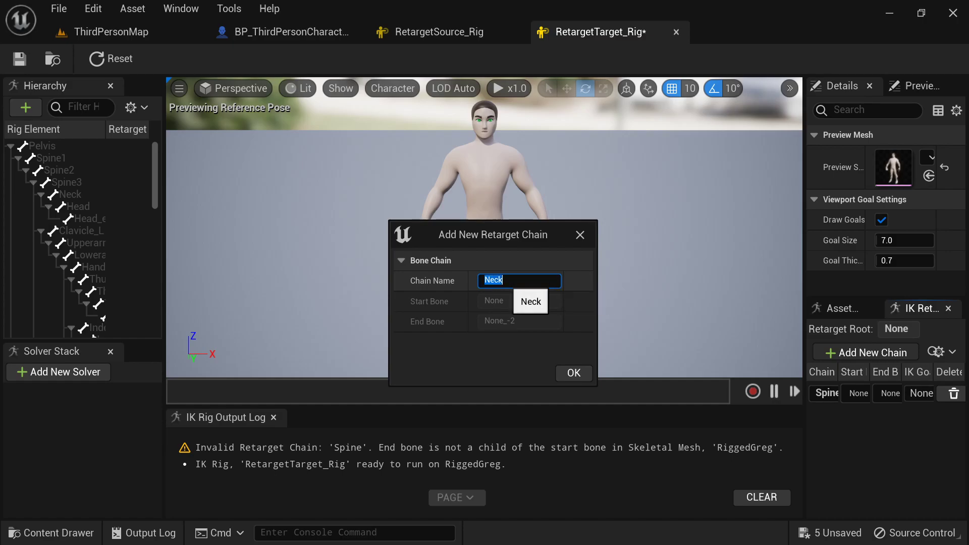
left_click(569, 370)
left_click(562, 309)
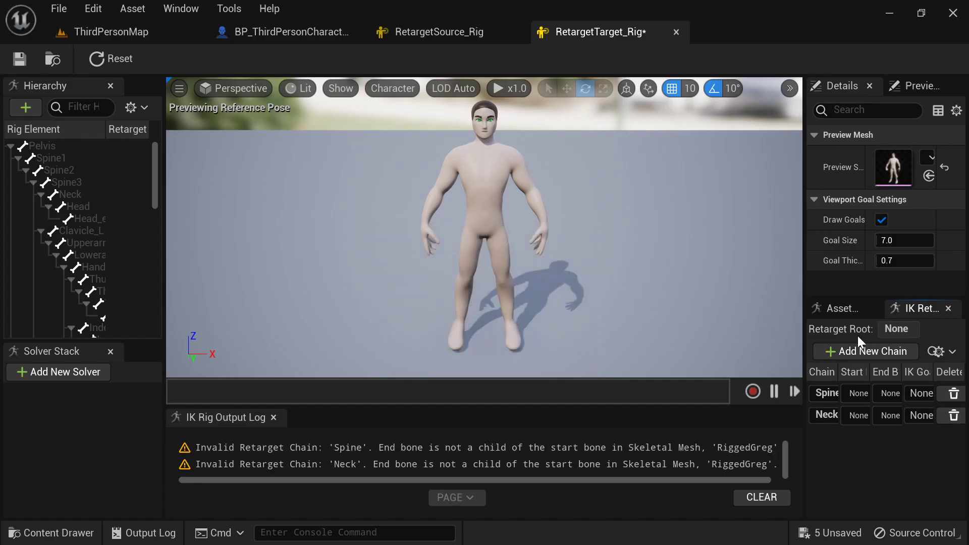
Add a new retarget chain named LeftArm without a goal.
left_click(880, 353)
left_click(520, 280)
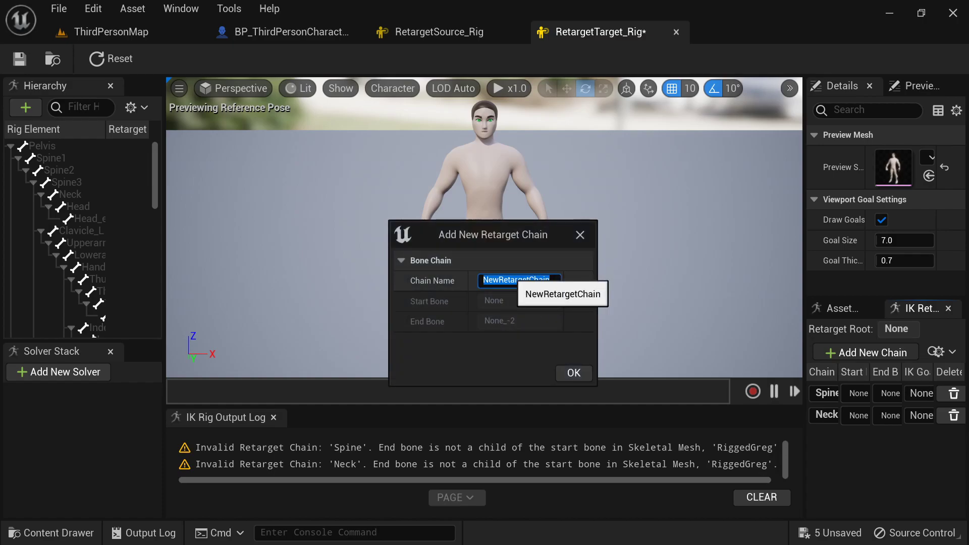
type("LeftArm")
key("Return")
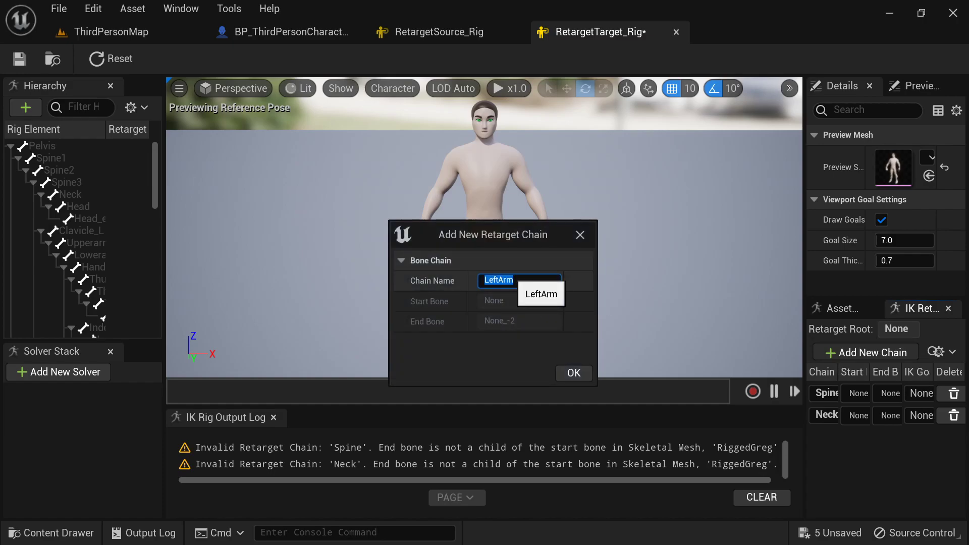
left_click(580, 375)
left_click(575, 312)
Add a new retarget chain named LeftLeg without a goal.
left_click(899, 350)
left_click(520, 280)
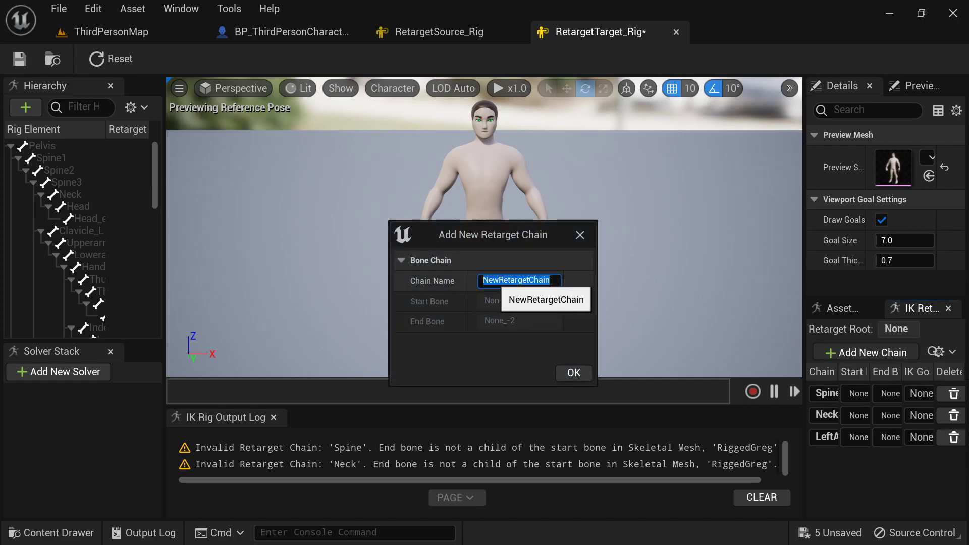
type("LeftLeg")
key("Return")
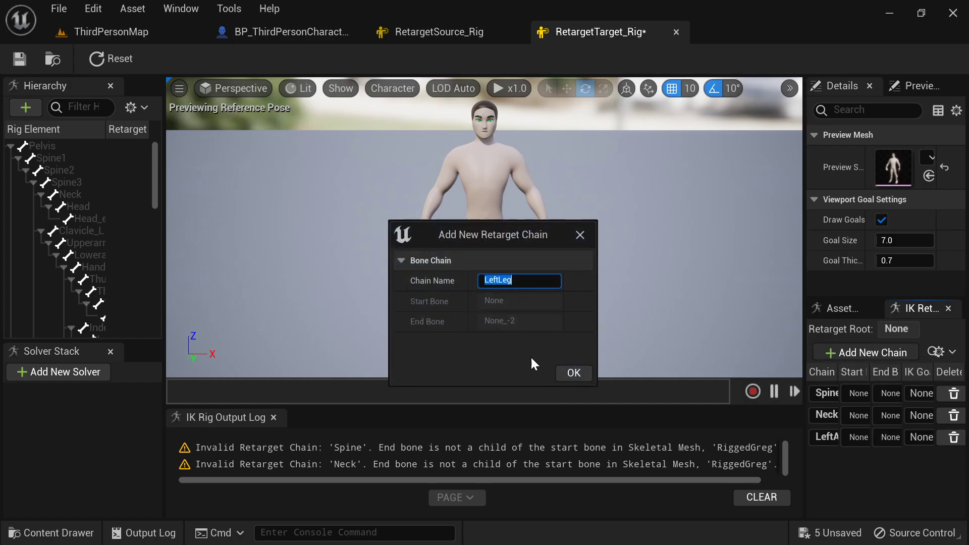
left_click(571, 372)
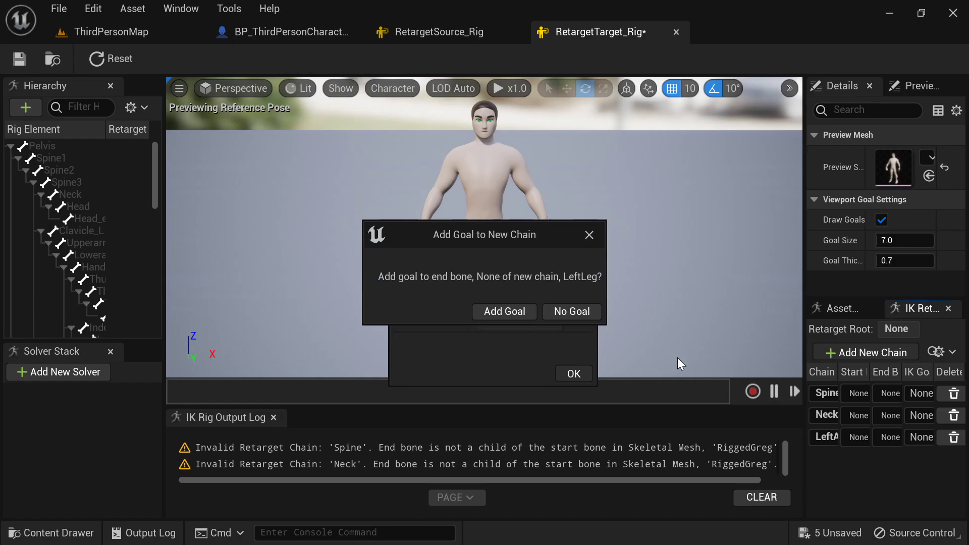
left_click(570, 311)
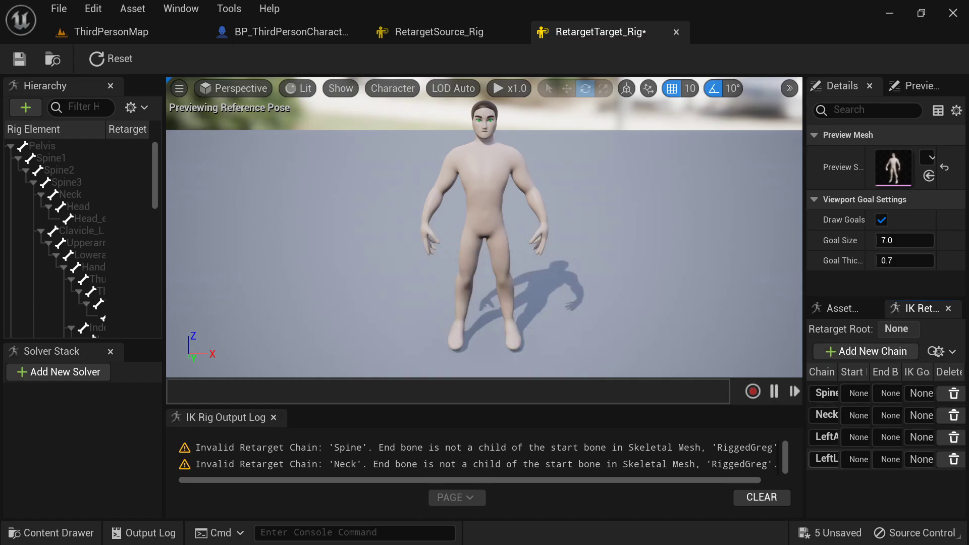
Add a new retarget chain named LeftIndex without a goal.
left_click(868, 349)
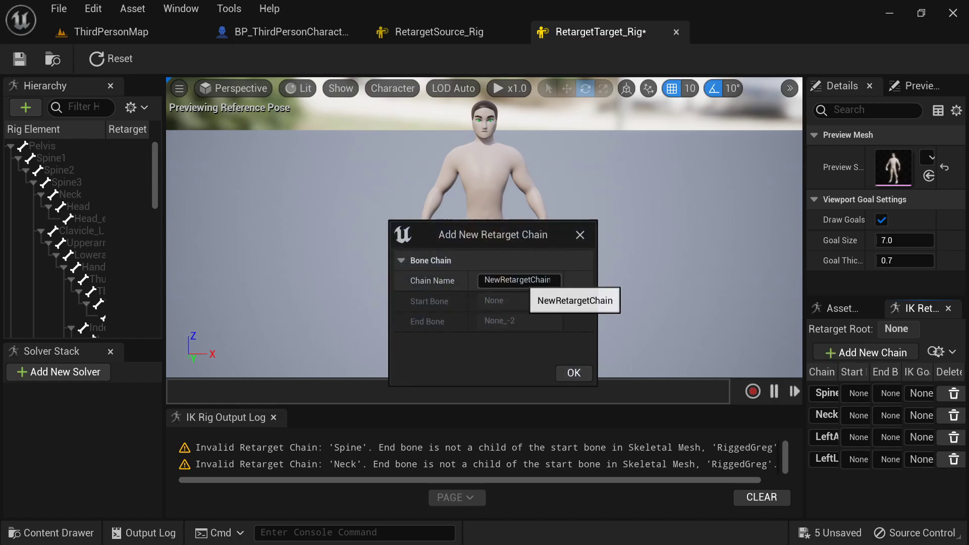
type("LeftIndex")
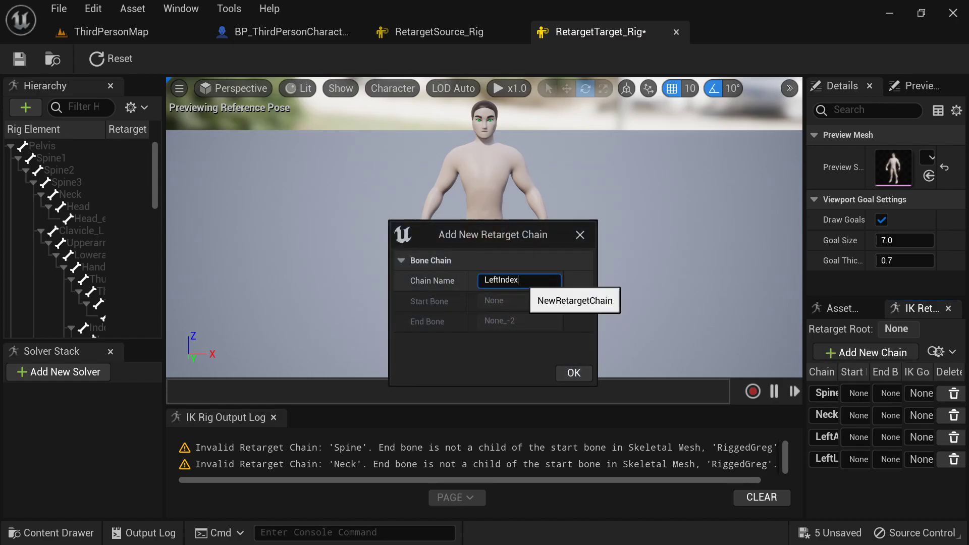
left_click(572, 373)
left_click(576, 312)
Add a new retarget chain named LeftMiddle without a goal.
left_click(876, 354)
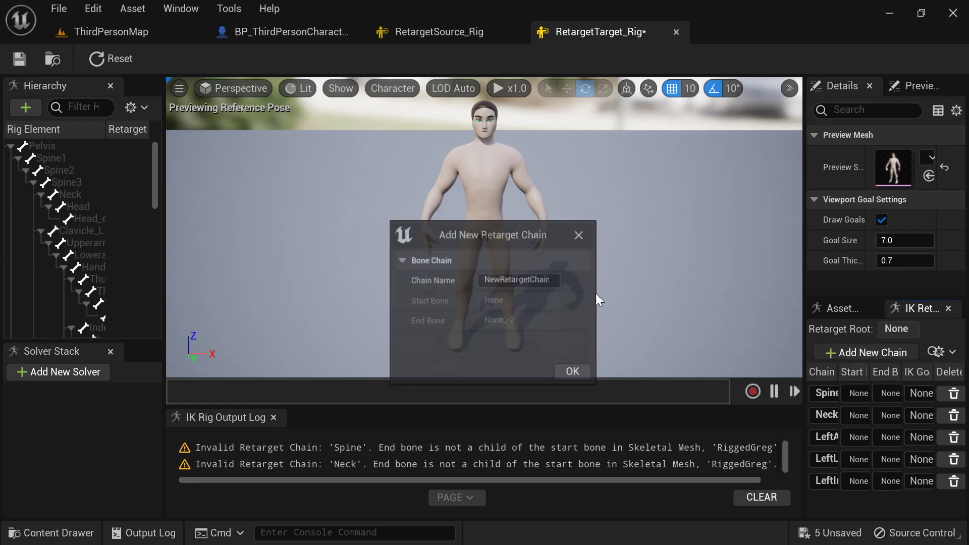
type("LeftMiddle")
key("Return")
left_click(574, 373)
left_click(579, 311)
Add a new retarget chain named LeftRing without a goal.
left_click(870, 352)
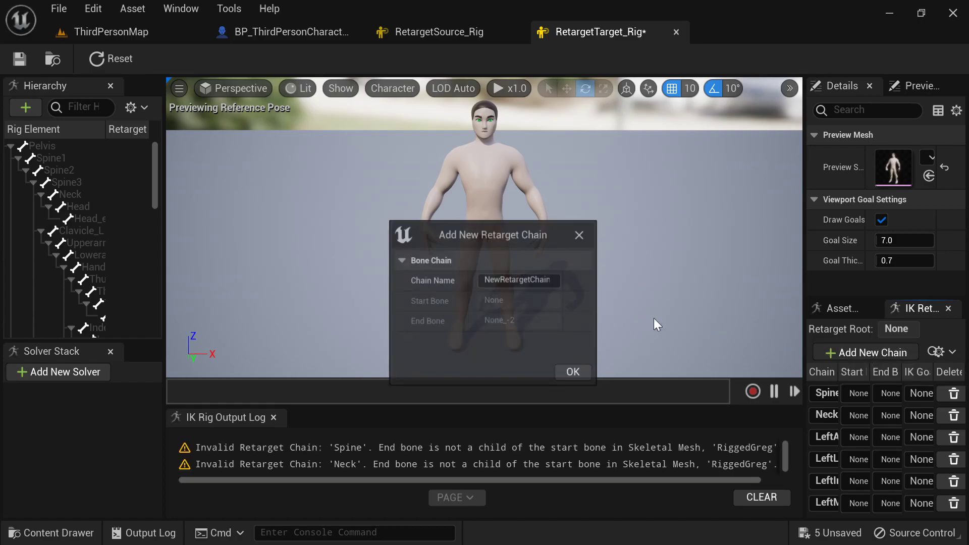
type("Left")
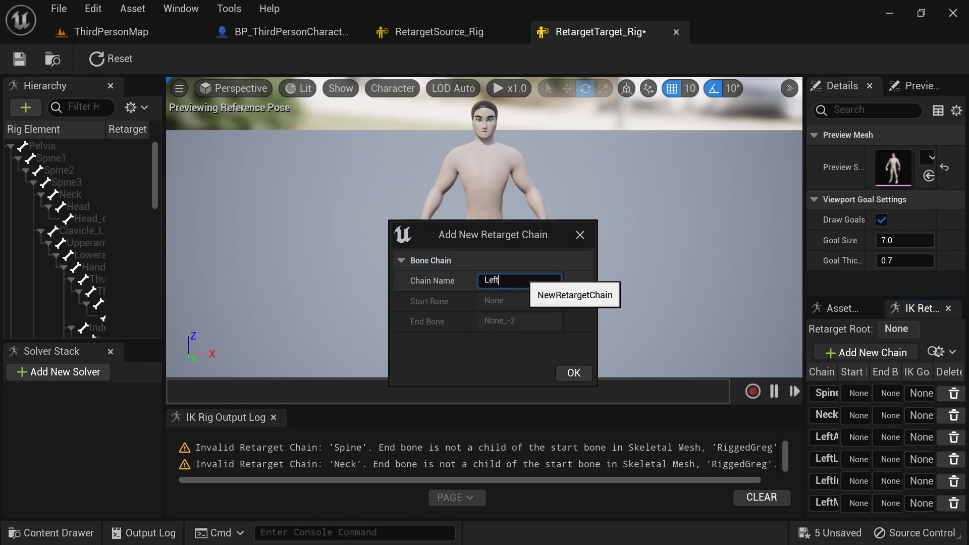
key("Return")
left_click(574, 374)
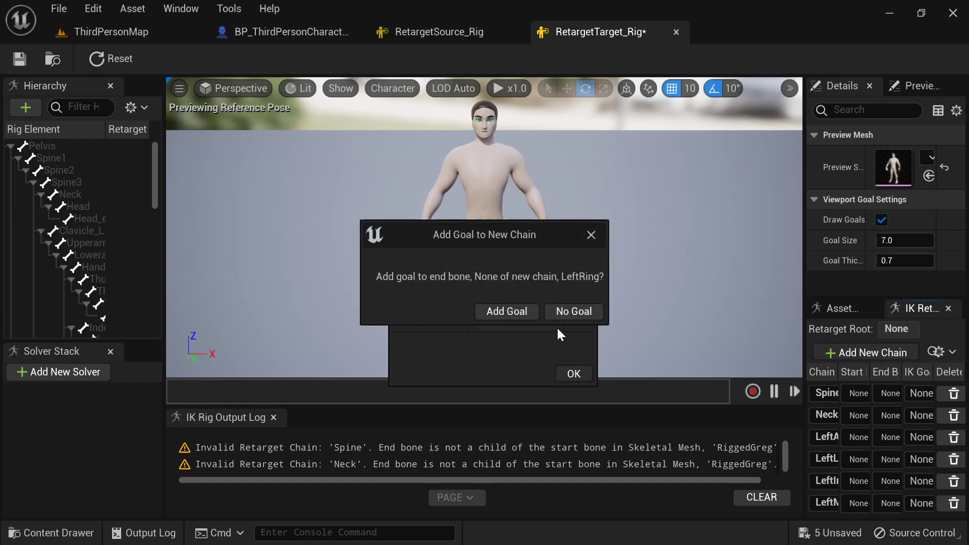
left_click(571, 311)
Add a new retarget chain named LeftPinky without a goal.
left_click(879, 352)
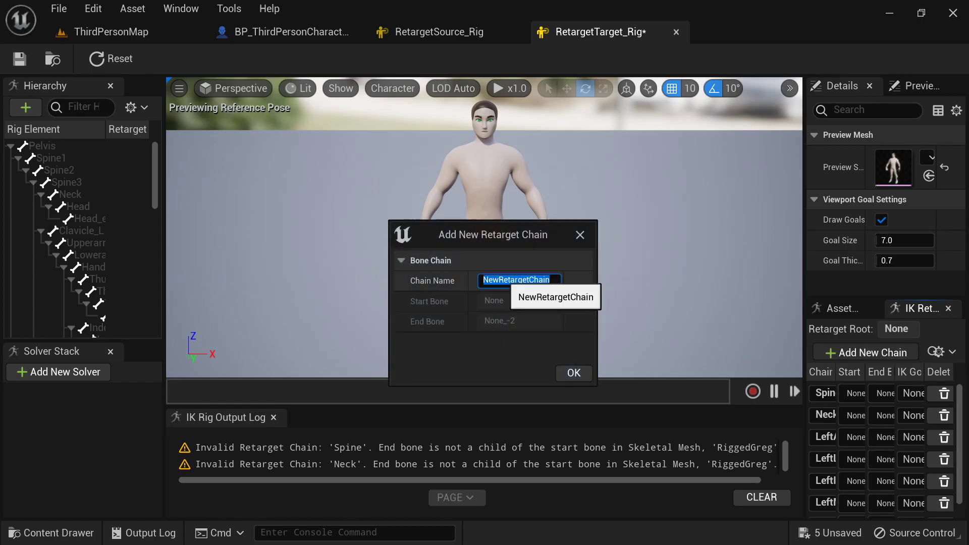
type("LeftP")
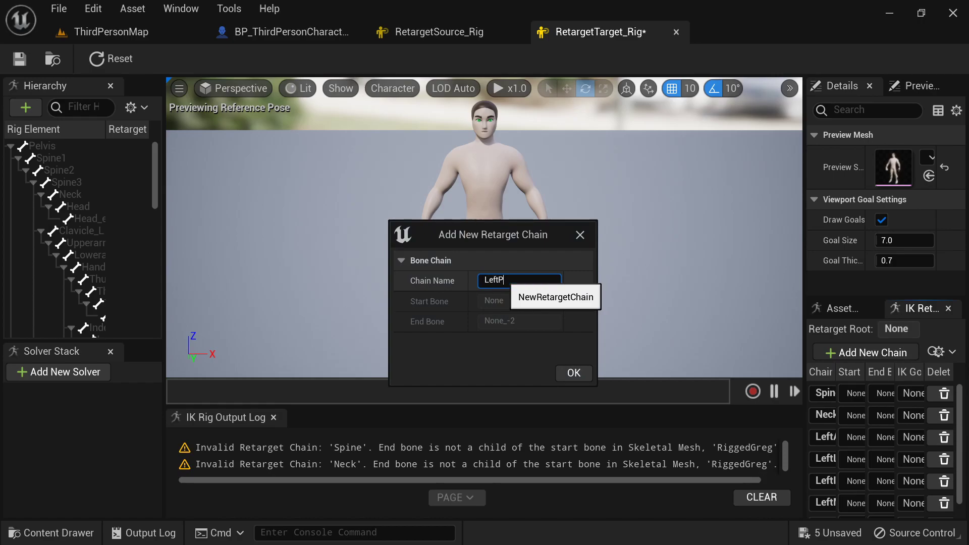
type("inky")
key("Return")
left_click(574, 373)
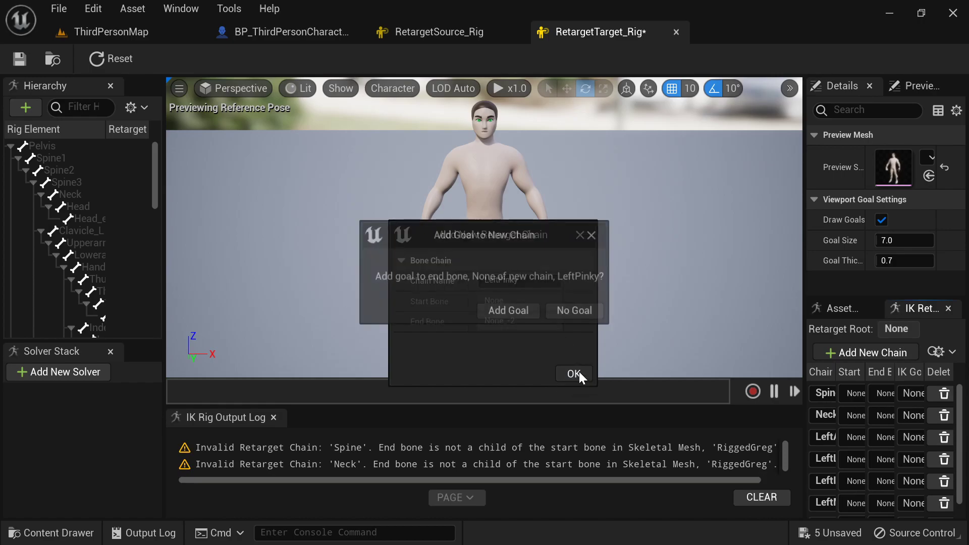
left_click(554, 312)
Add a new retarget chain named LeftThumb without a goal.
left_click(887, 358)
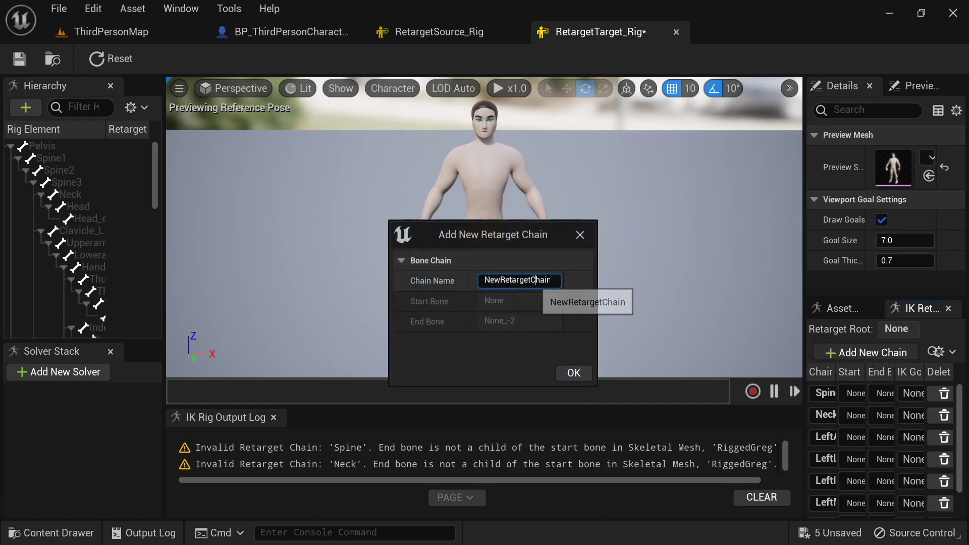
type("LeftThu")
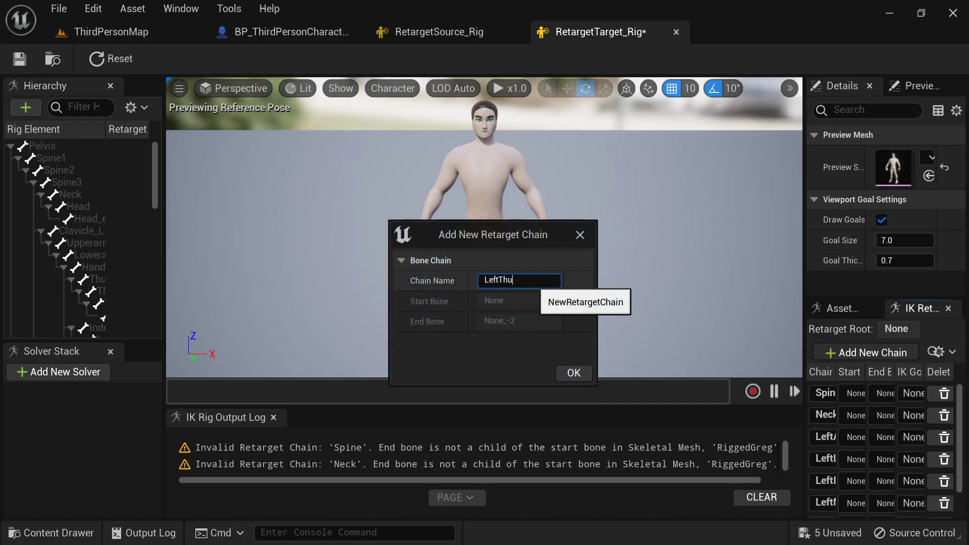
type("mb")
key("Return")
left_click(571, 377)
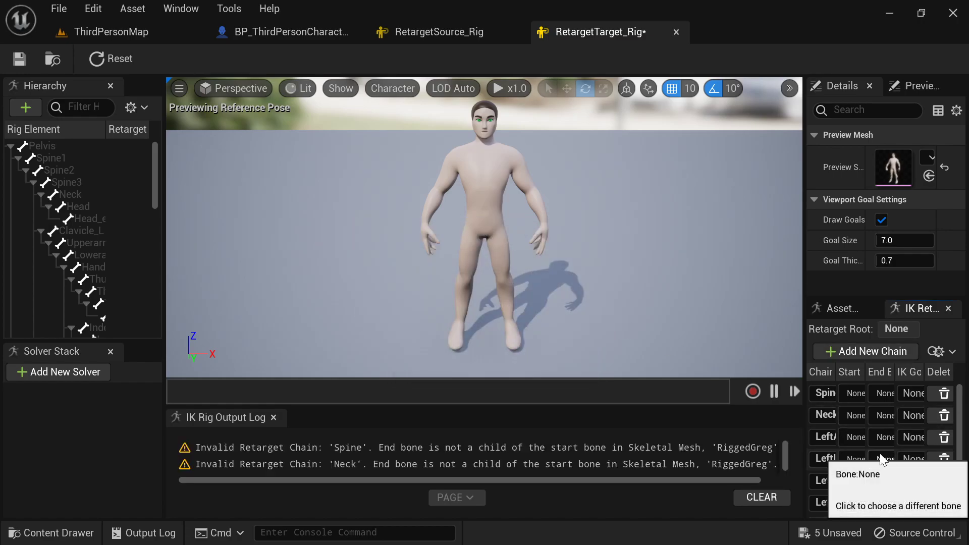
Set the Spine chain's start bone to Spine1 and its end bone to Spine3.
left_click(847, 391)
left_click(652, 200)
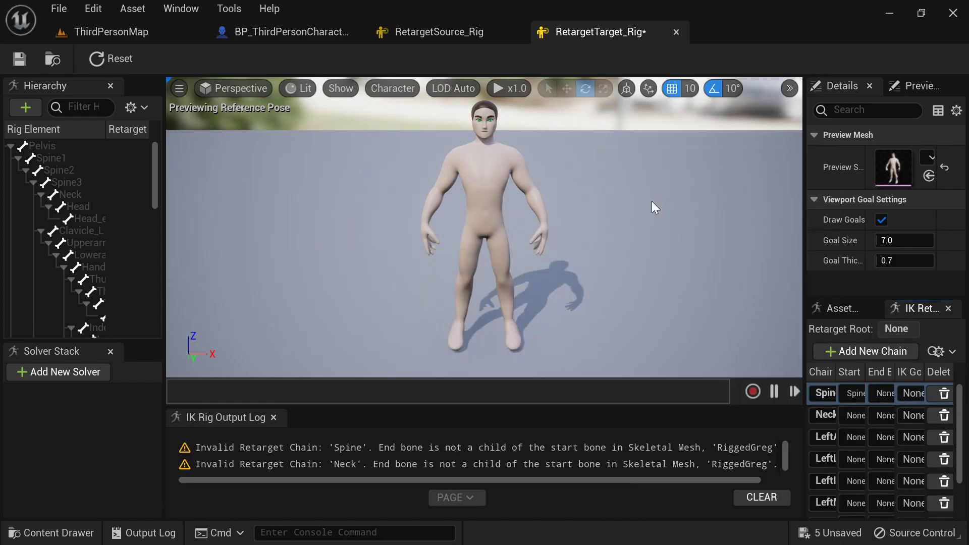
left_click(887, 395)
left_click(694, 227)
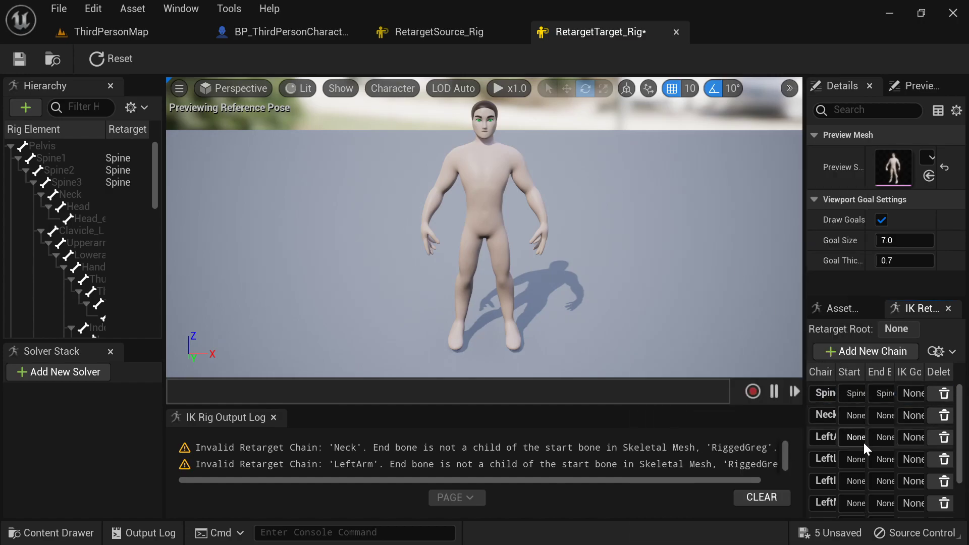
Set the Neck chain's start bone to Neck and its end bone to Head.
left_click(856, 416)
left_click(767, 100)
left_click(884, 415)
left_click(814, 118)
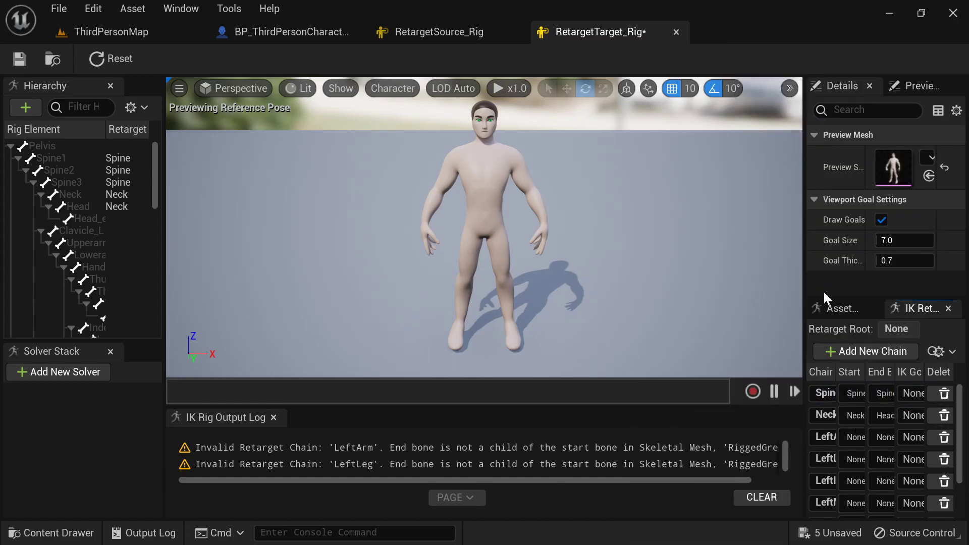
Set the LeftArm chain's start bone to Clavicle_L and its end bone to Hand_L.
left_click(857, 437)
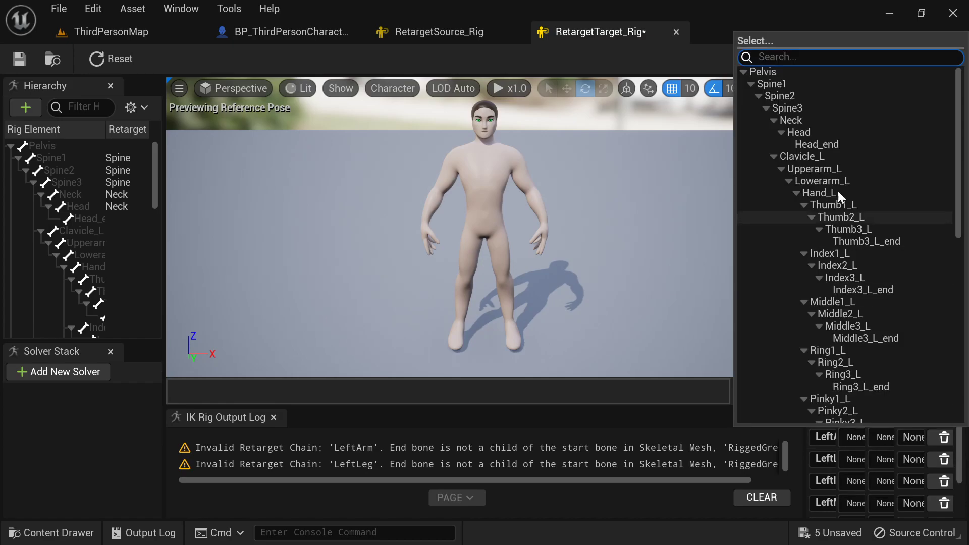
left_click(819, 157)
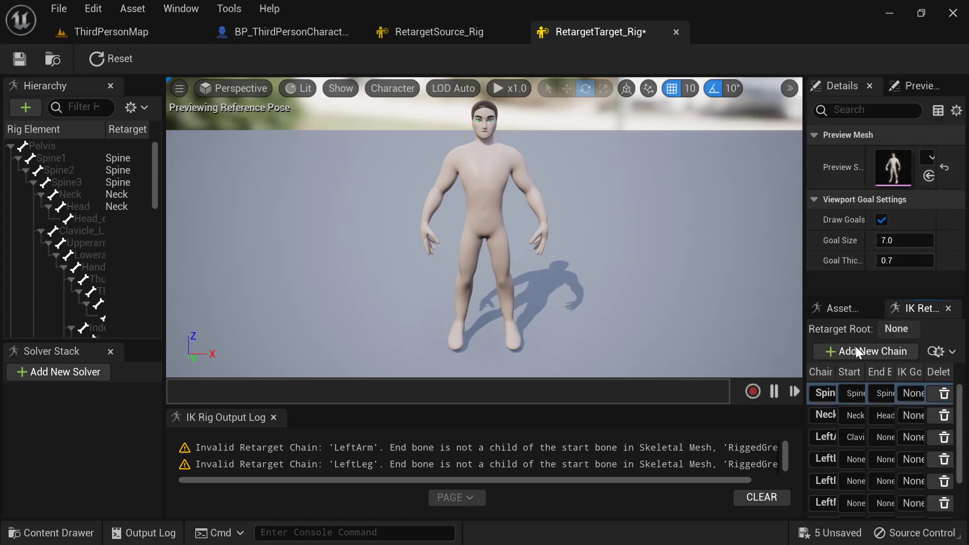
left_click(885, 437)
left_click(819, 193)
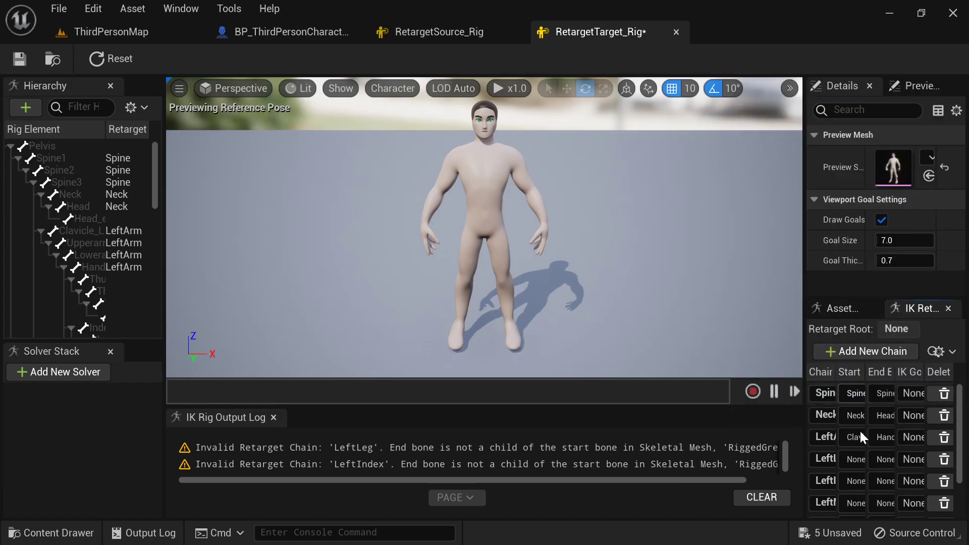
Set the LeftLeg chain's start bone to Thigh_L and its end bone to Foot_L.
left_click(857, 460)
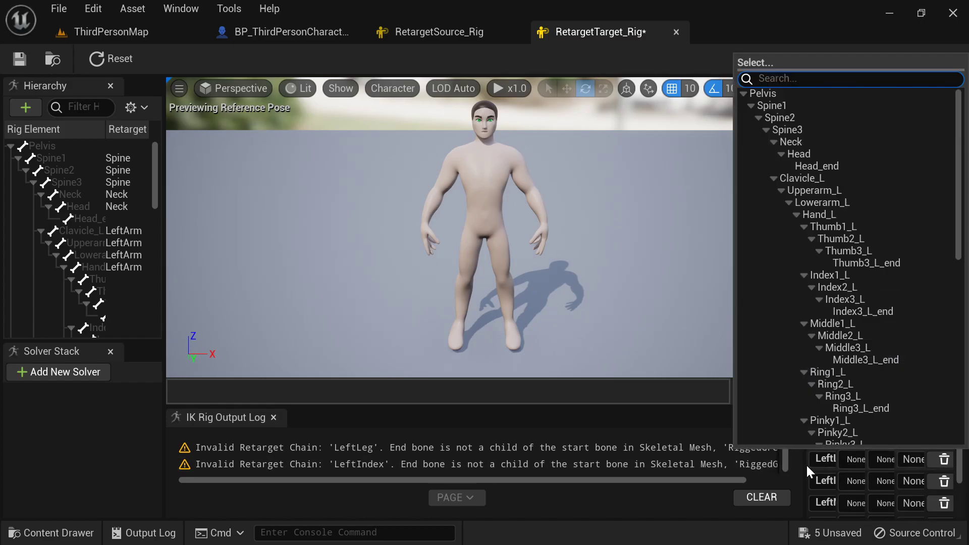
left_click_drag(804, 467, 767, 471)
left_click(830, 465)
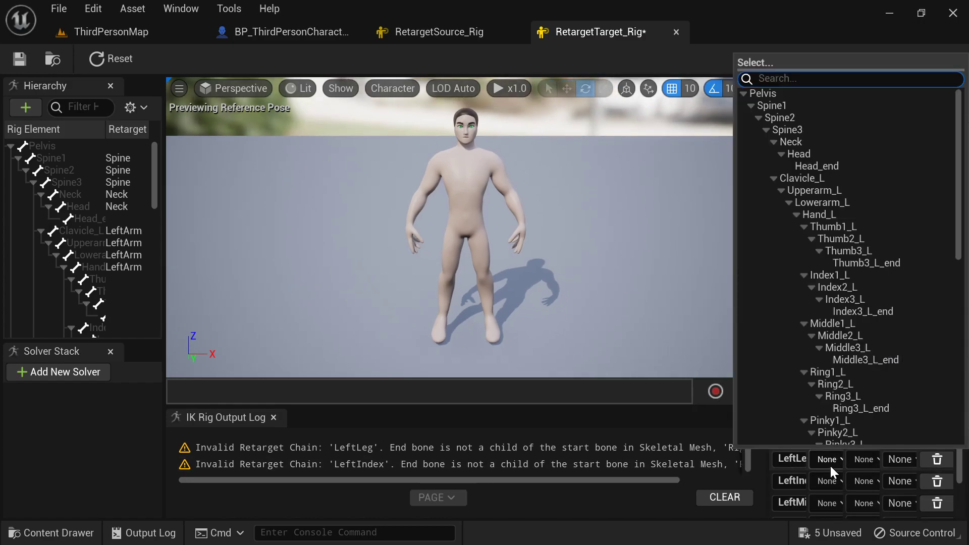
scroll(840, 288, "down", 6)
scroll(832, 312, "down", 3)
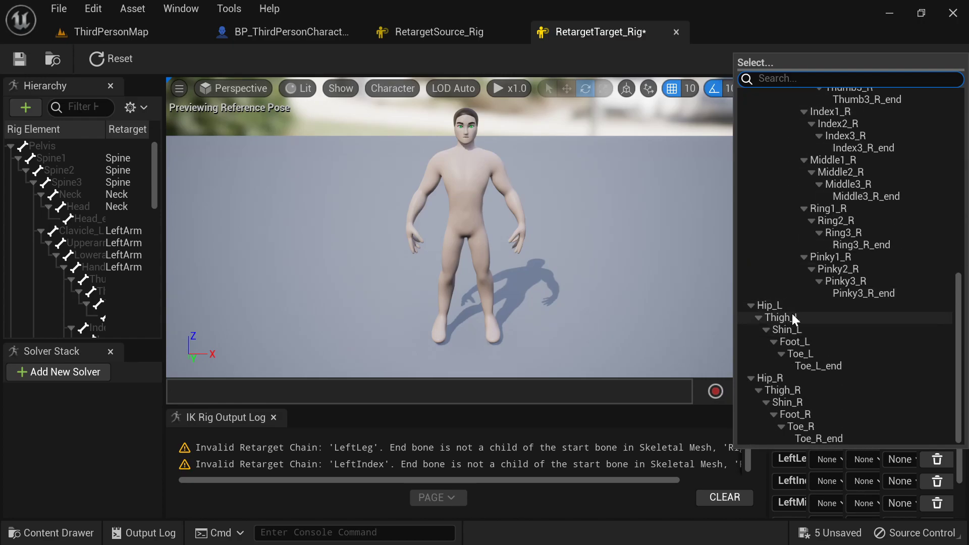
left_click(789, 317)
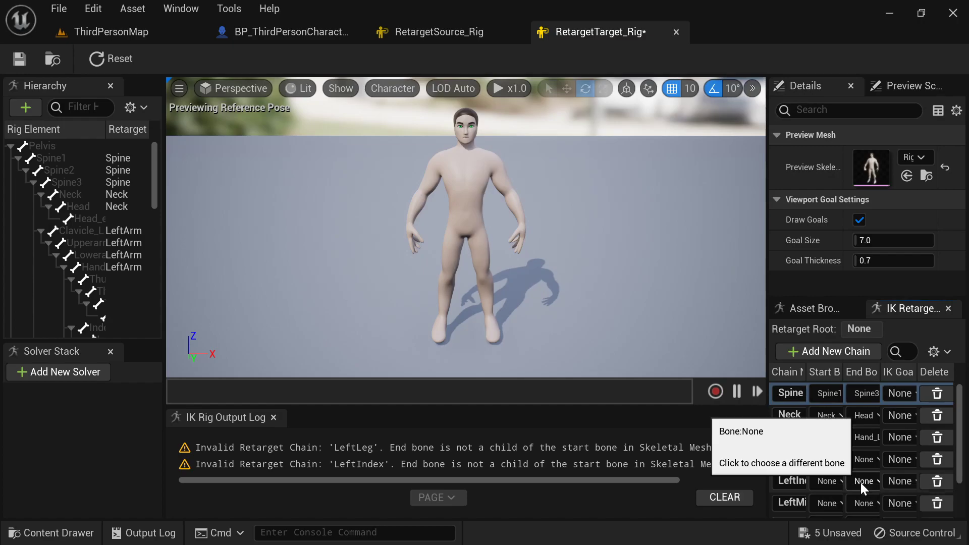
left_click(866, 459)
scroll(834, 323, "down", 8)
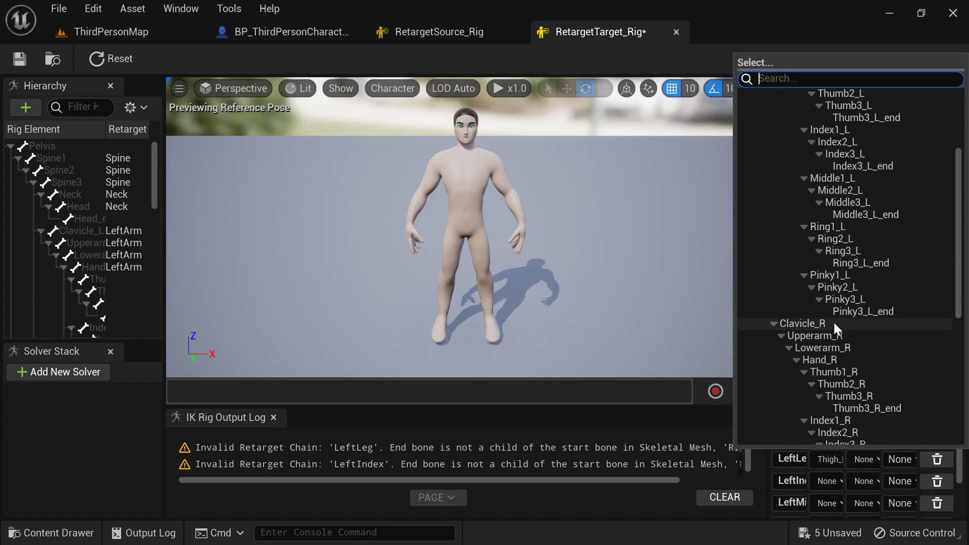
scroll(834, 330, "down", 5)
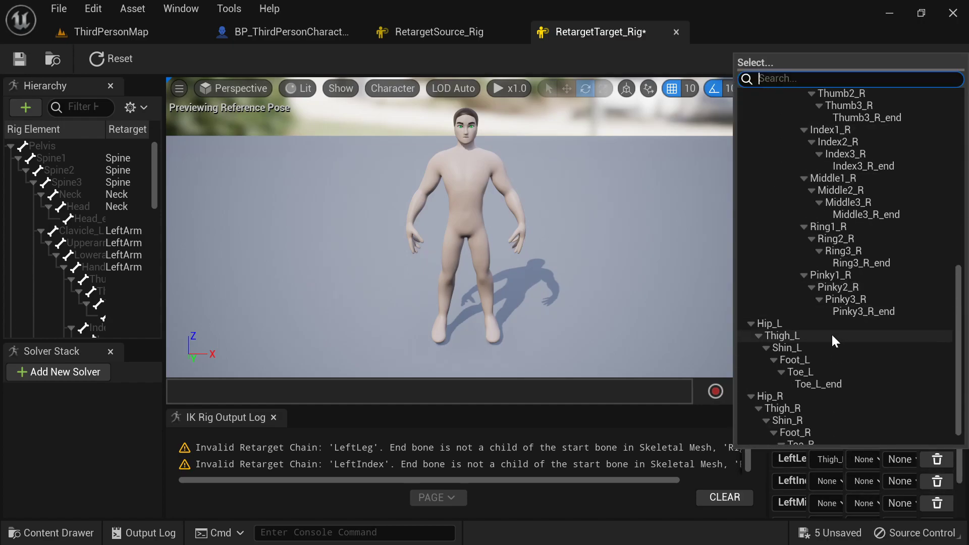
left_click(810, 360)
Set the LeftIndex chain's start bone to Index1_L and its end bone to Index3_L.
scroll(832, 482, "down", 2)
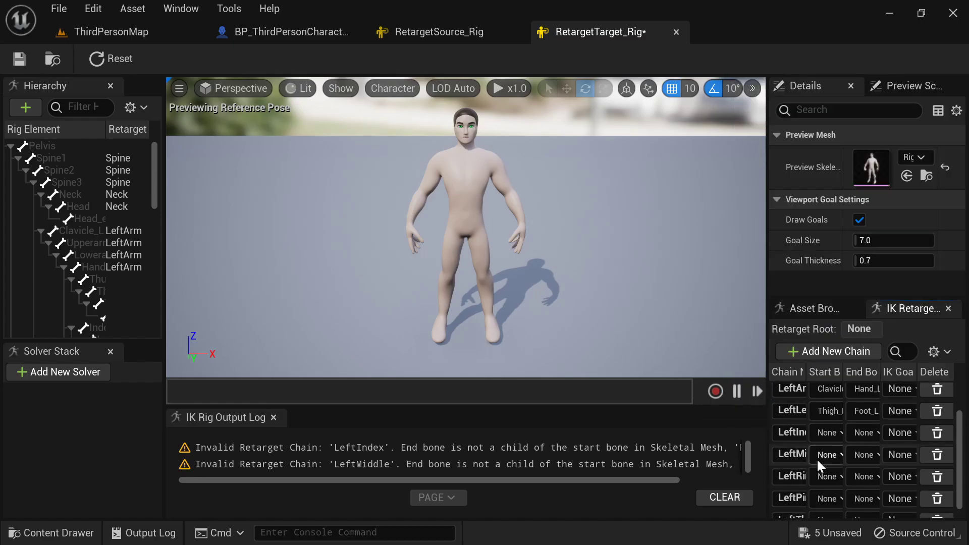
left_click(824, 456)
left_click(825, 451)
left_click(828, 432)
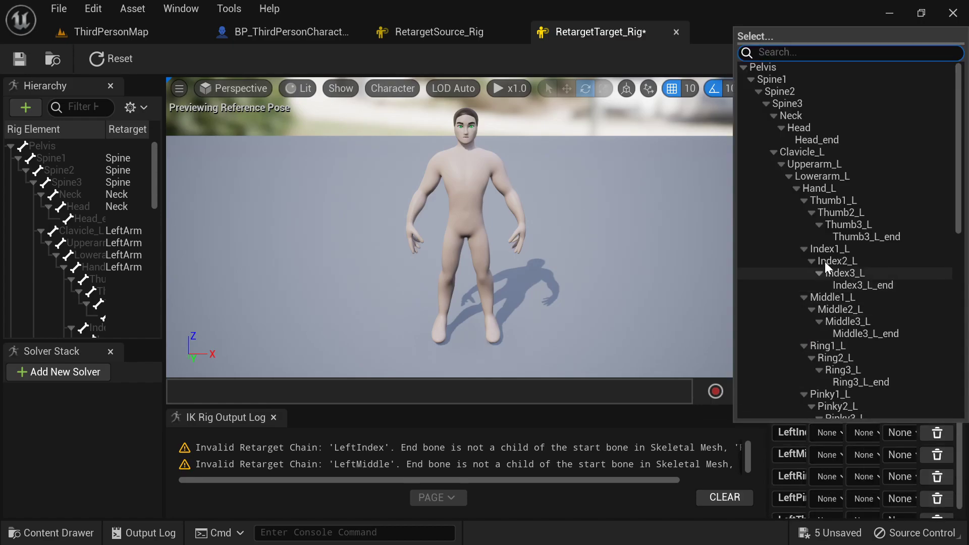
left_click(854, 248)
left_click(863, 434)
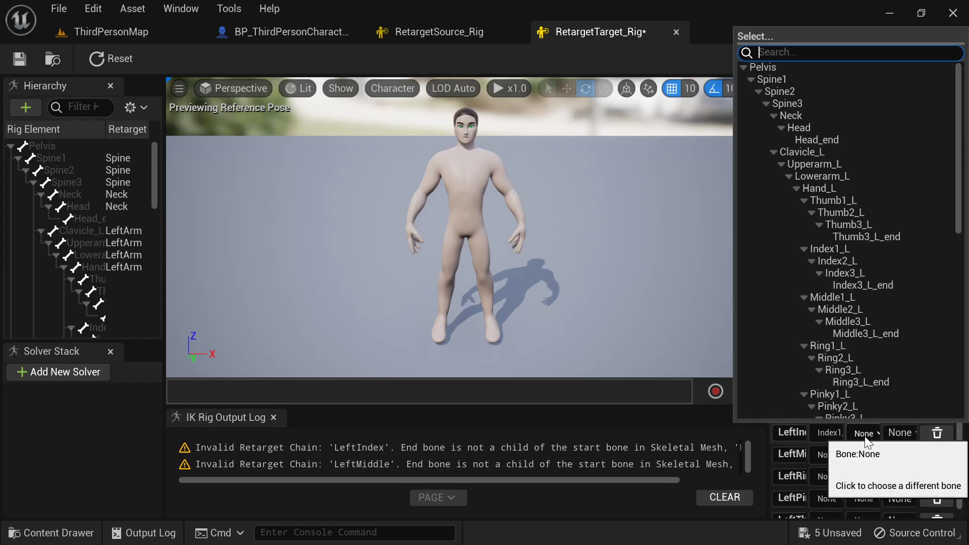
left_click(859, 273)
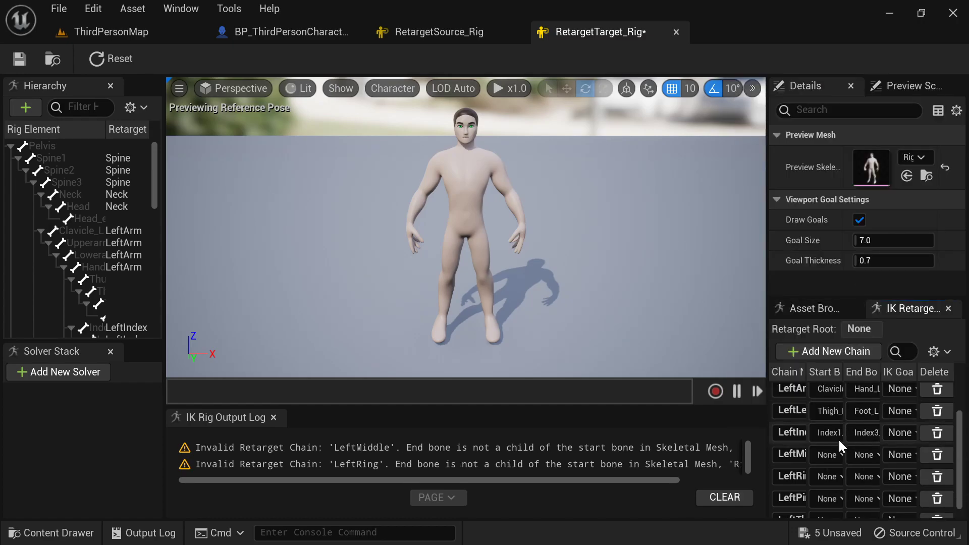
Set the LeftMiddle chain's start bone to Middle1_L and its end bone to Middle3_L.
left_click(828, 453)
left_click(833, 319)
left_click(865, 454)
left_click(866, 343)
Set the LeftRing chain's start bone to Ring1_L and its end bone to Ring3_L.
left_click(828, 476)
left_click(831, 391)
left_click(864, 476)
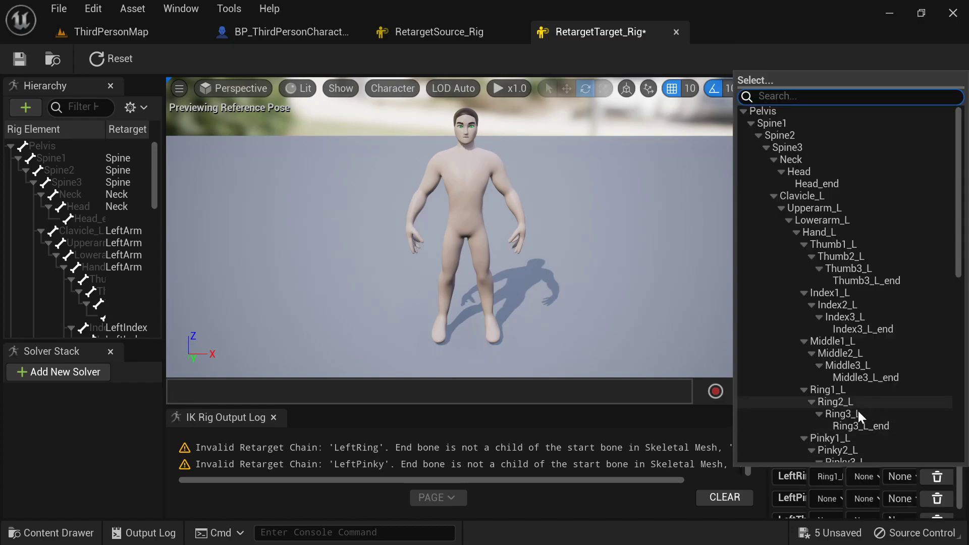
left_click(855, 413)
Set the LeftPinky chain's start bone to Pinky1_L and its end bone to Pinky3_L.
left_click(828, 499)
left_click(839, 460)
left_click(864, 499)
scroll(854, 444, "down", 2)
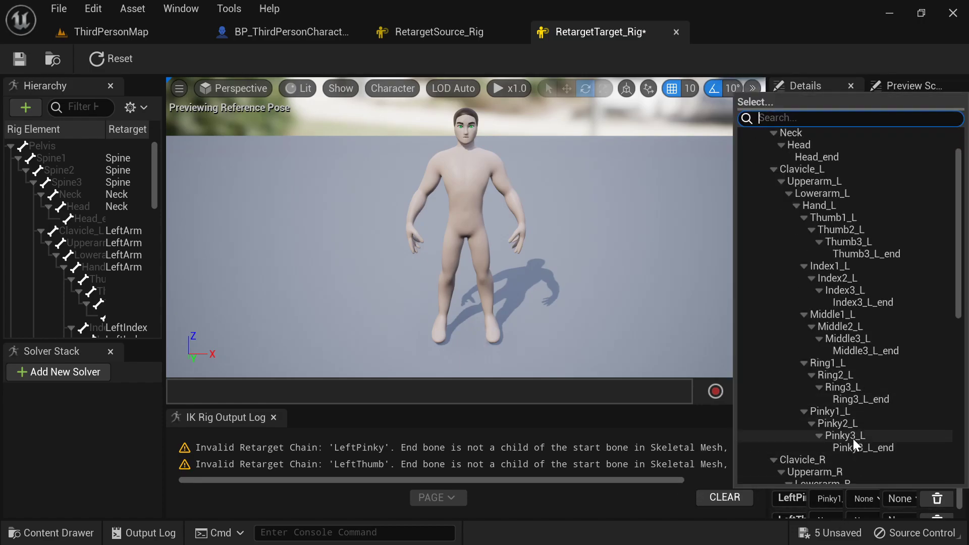
left_click(853, 439)
Set the LeftThumb chain's start bone to Thumb1_L and its end bone to Thumb3_L.
scroll(834, 488, "down", 1)
left_click(830, 500)
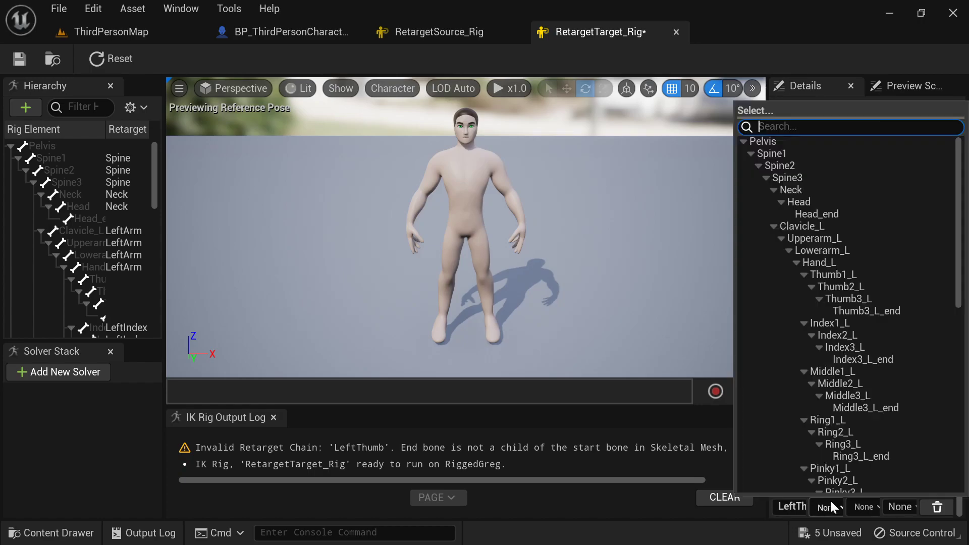
left_click(833, 275)
left_click(866, 508)
left_click(865, 301)
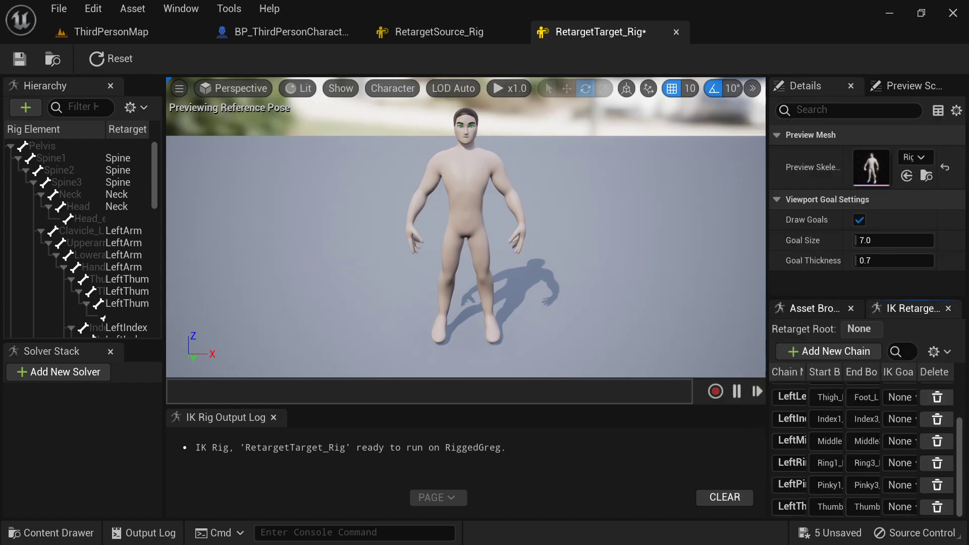
Select all left-side chains from LeftArm through LeftThumb and mirror them.
scroll(828, 460, "up", 3)
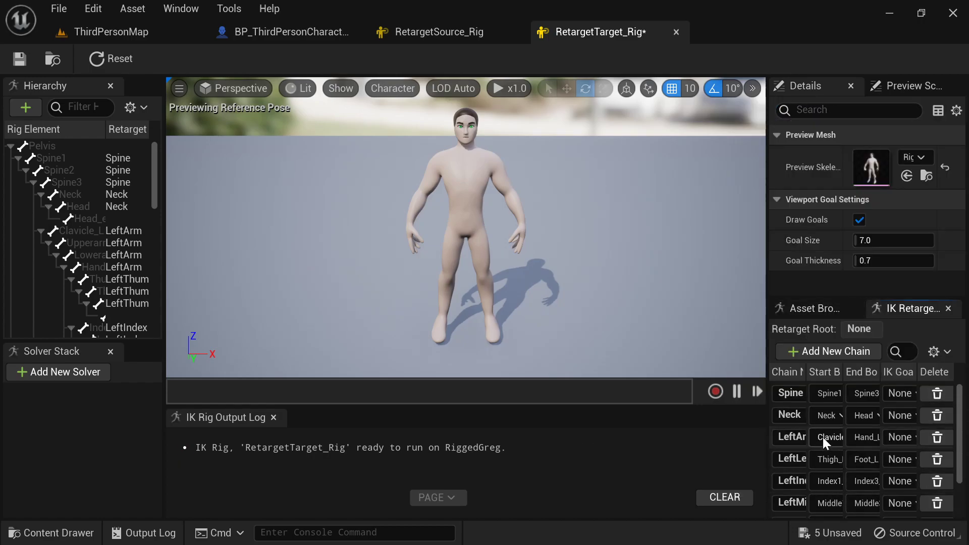
left_click(774, 434)
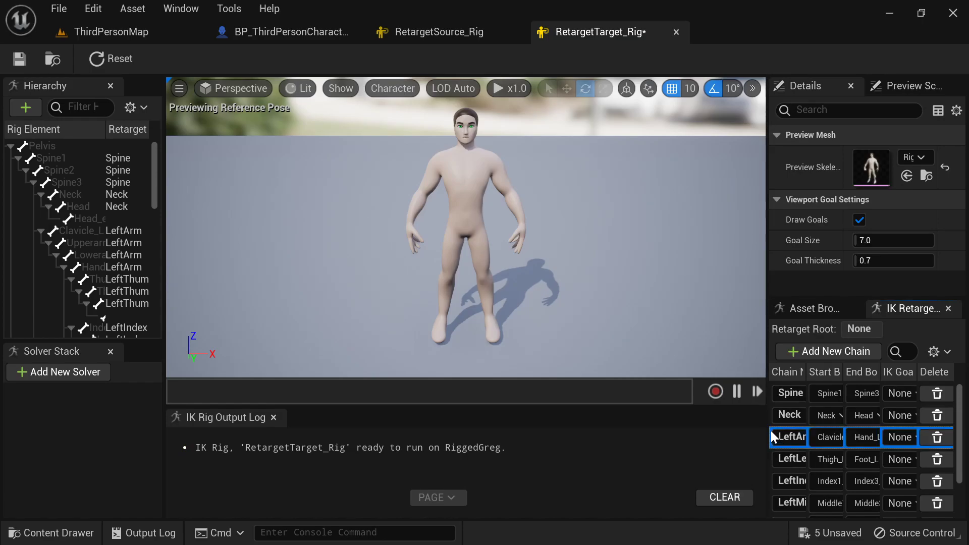
scroll(772, 439, "down", 3)
left_click(773, 502, "shift")
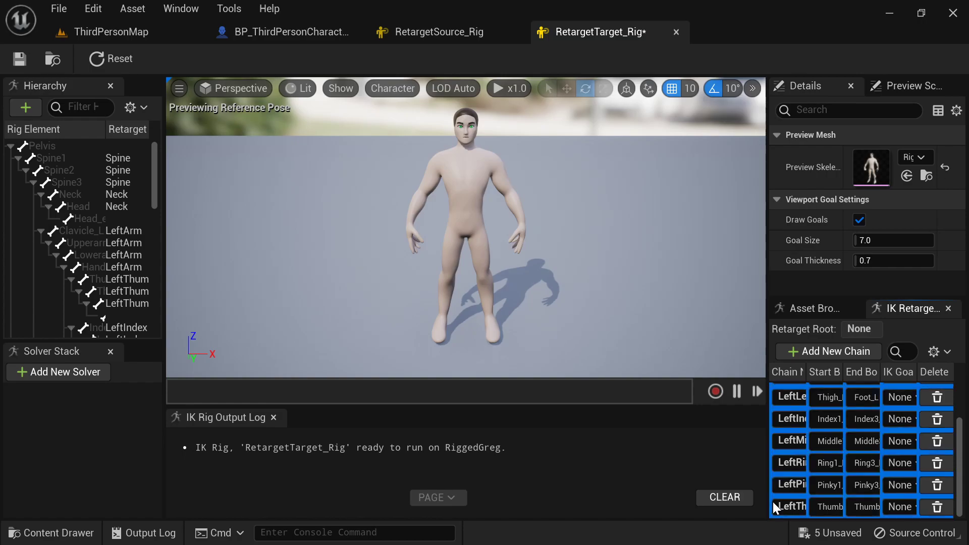
right_click(774, 500)
left_click(798, 460)
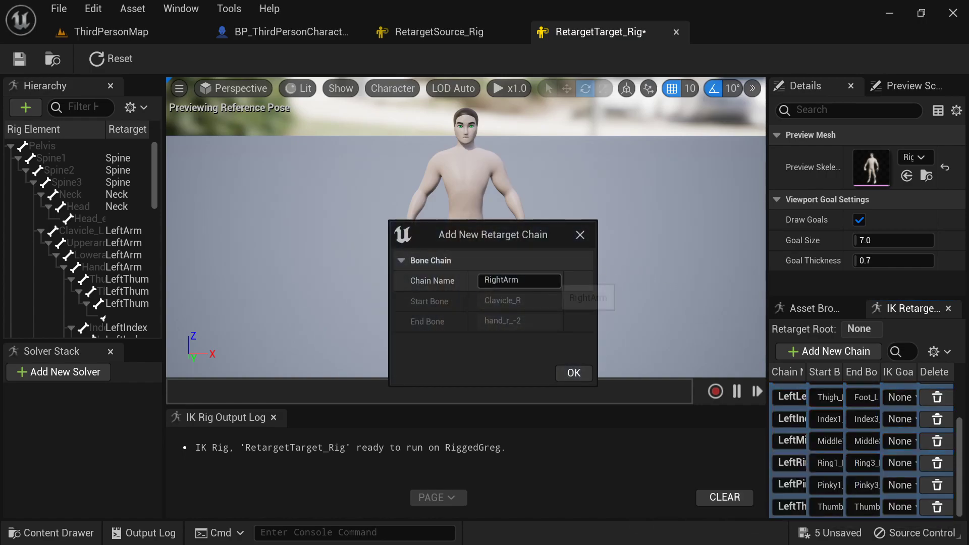
Accept each mirrored right-side chain, including RightArm, RightLeg and the finger chains, with the proposed names and bones and without goals.
left_click(575, 374)
left_click(577, 311)
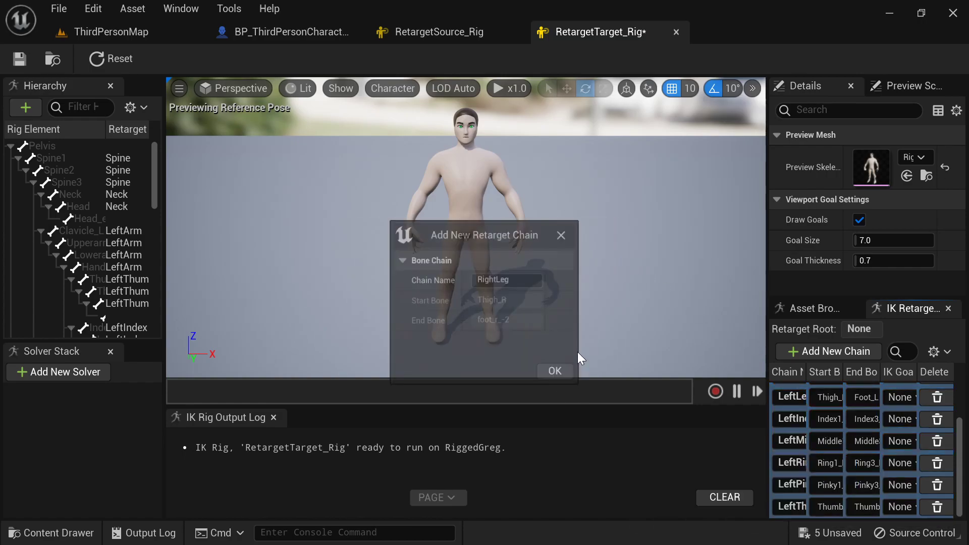
left_click(572, 374)
left_click(578, 311)
left_click(574, 373)
left_click(577, 311)
left_click(572, 373)
left_click(583, 313)
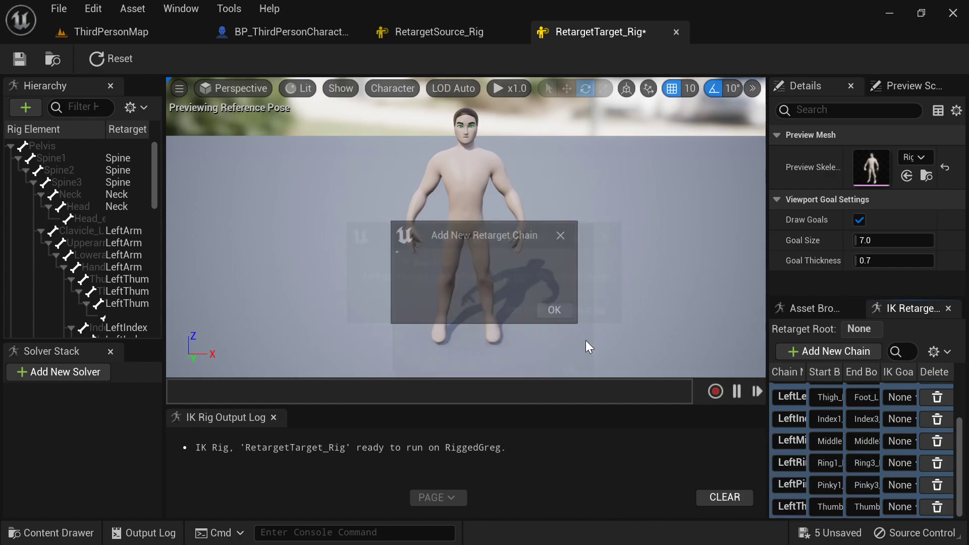
left_click(573, 375)
left_click(583, 311)
left_click(574, 373)
left_click(582, 311)
left_click(569, 375)
left_click(591, 312)
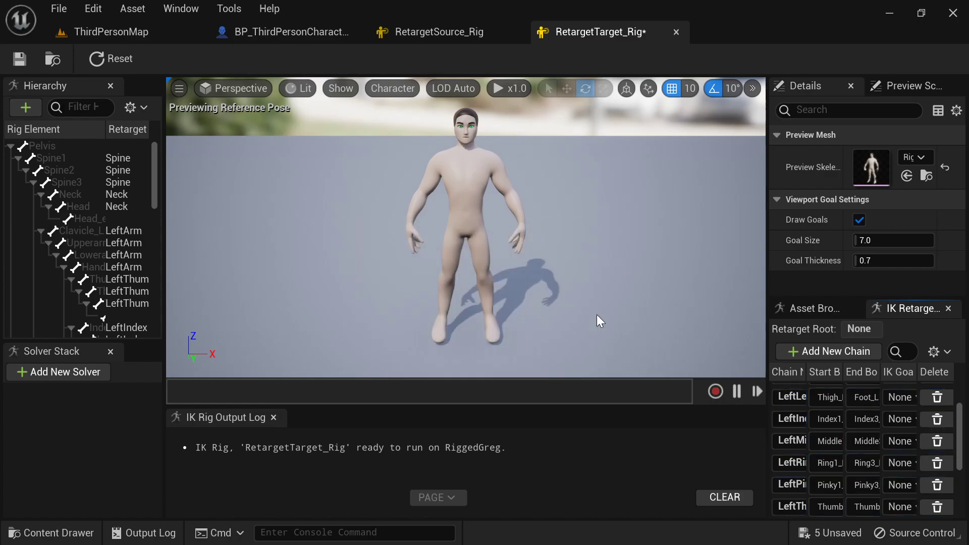
Return to the ThirdPersonMap level and save all modified content, including RetargetTarget_Rig and the animation assets.
left_click(165, 25)
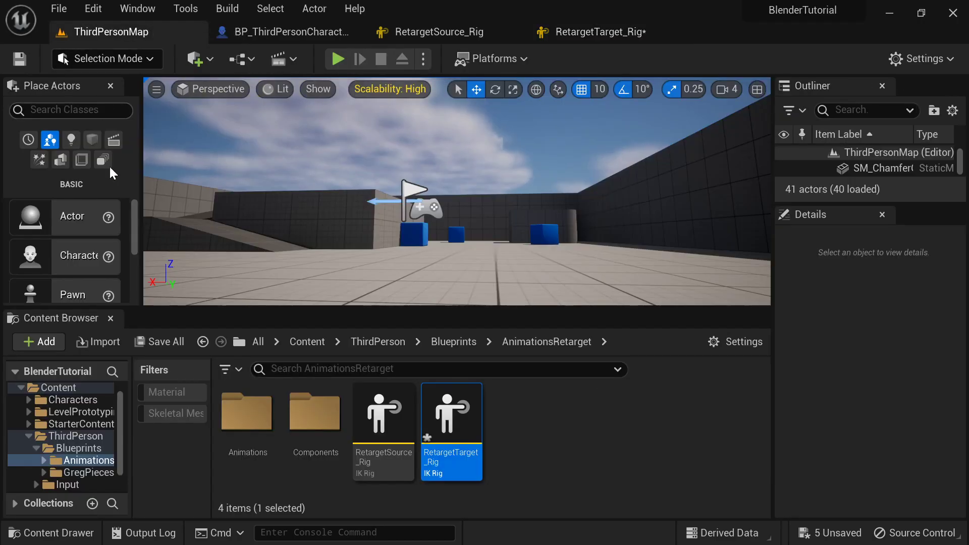
left_click(160, 342)
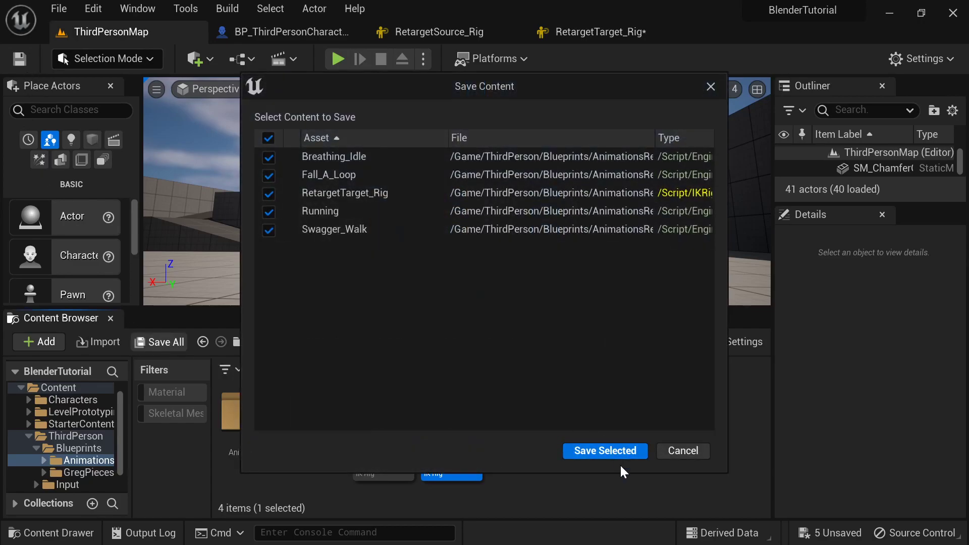
left_click(617, 446)
Create an IK Retargeter in the AnimationsRetarget folder with RetargetSource_Rig as the rig to copy animation from, keeping the default name.
right_click(554, 425)
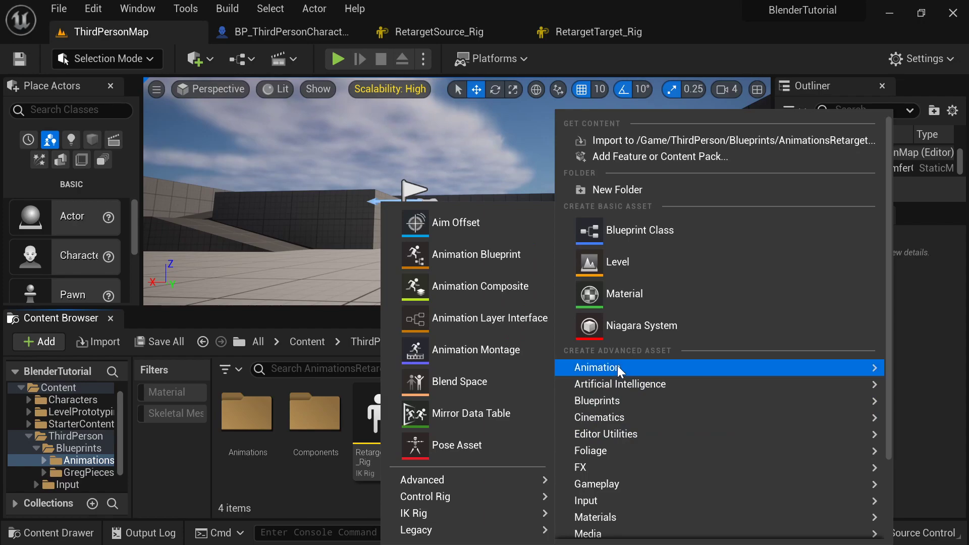
mouse_move(477, 513)
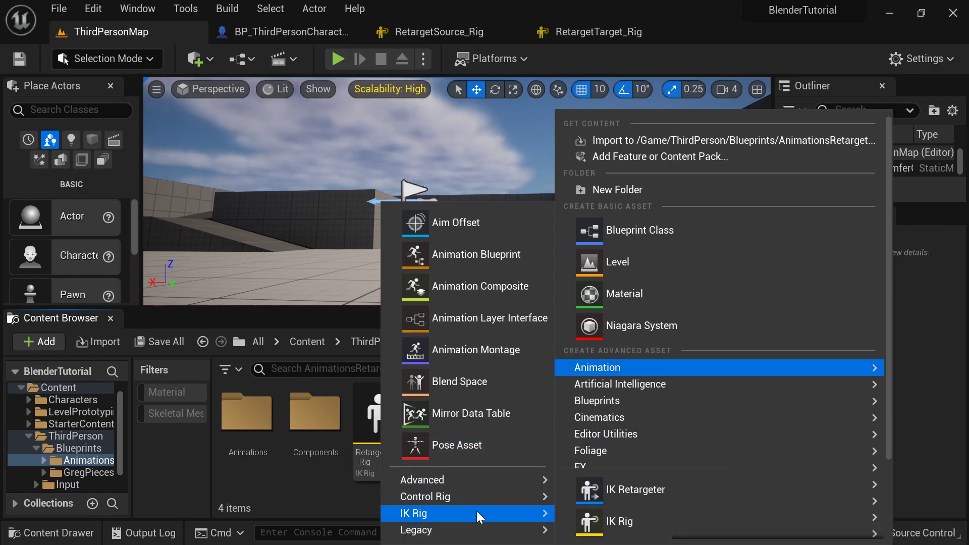
left_click(635, 510)
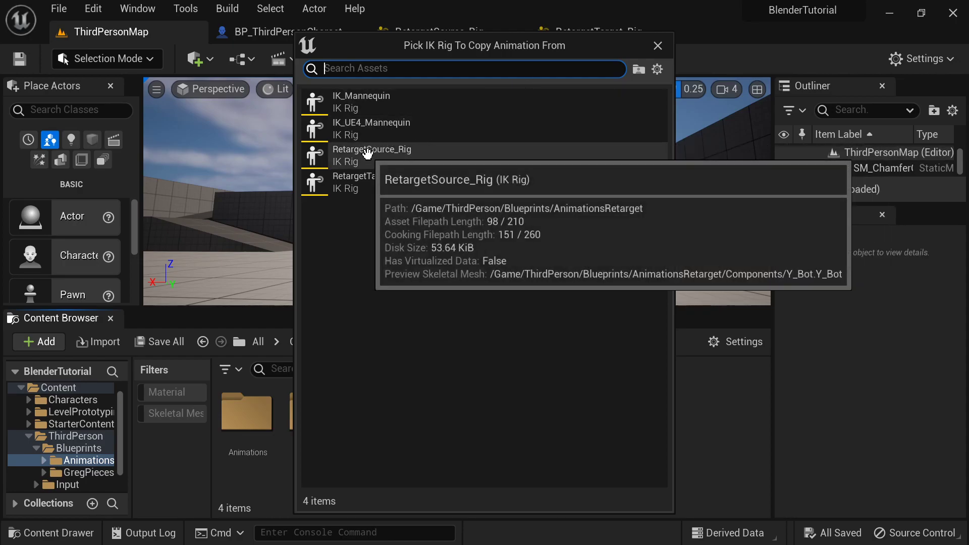
left_click(375, 161)
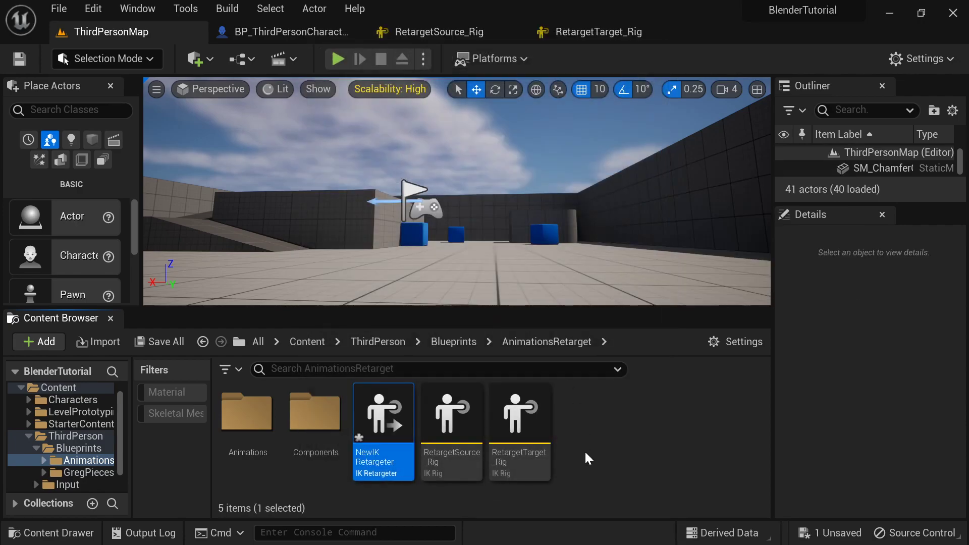
left_click(609, 445)
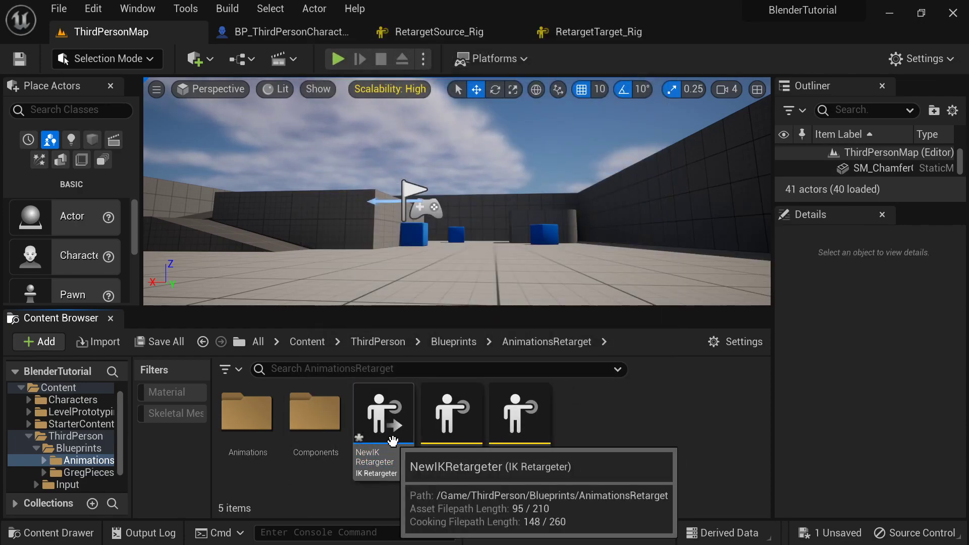
Open NewIKRetargeter and set its Target IKRig Asset to RetargetTarget_Rig.
double_click(384, 422)
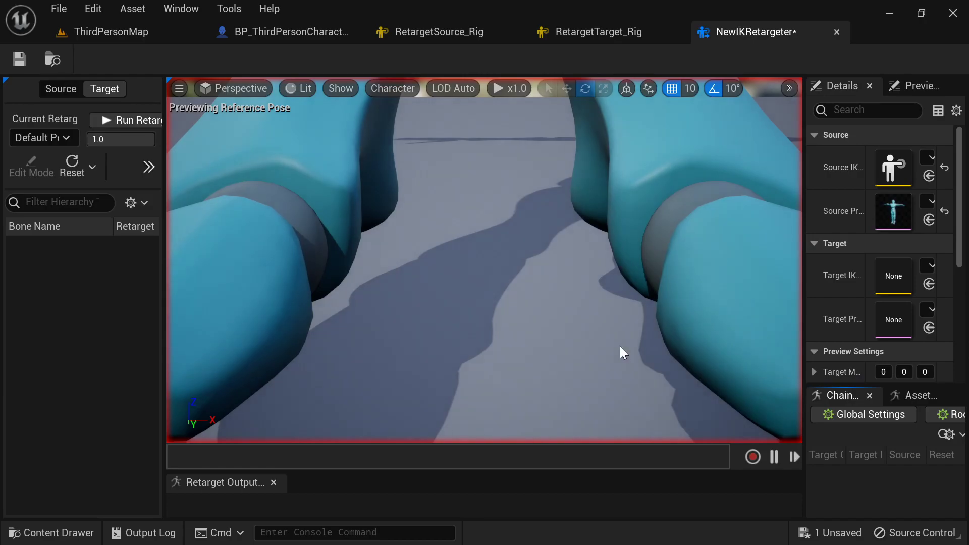
left_click_drag(807, 351, 721, 358)
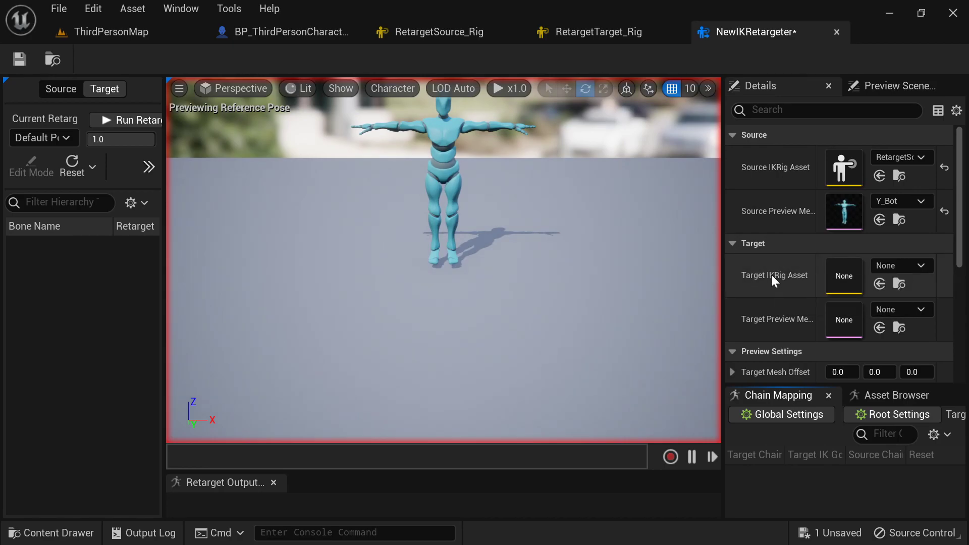
left_click(898, 270)
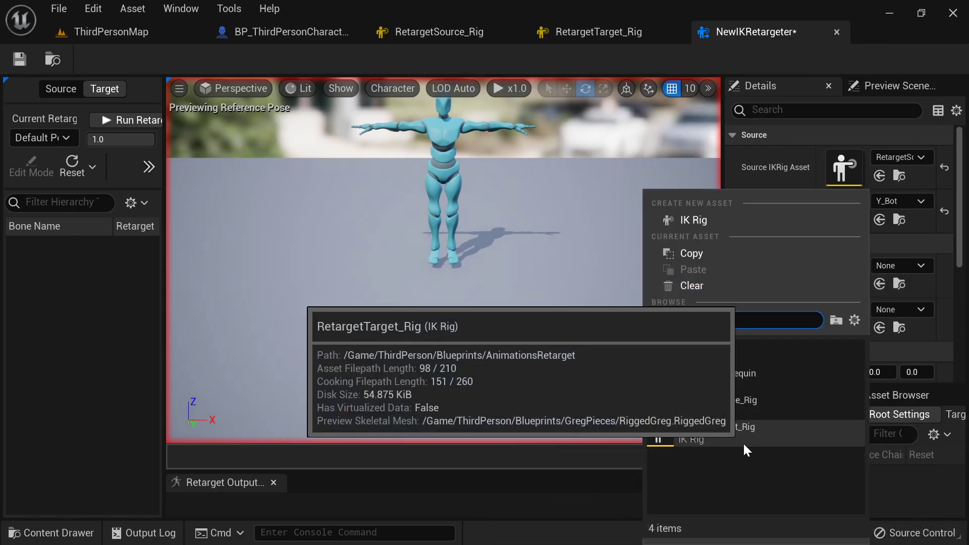
left_click(707, 431)
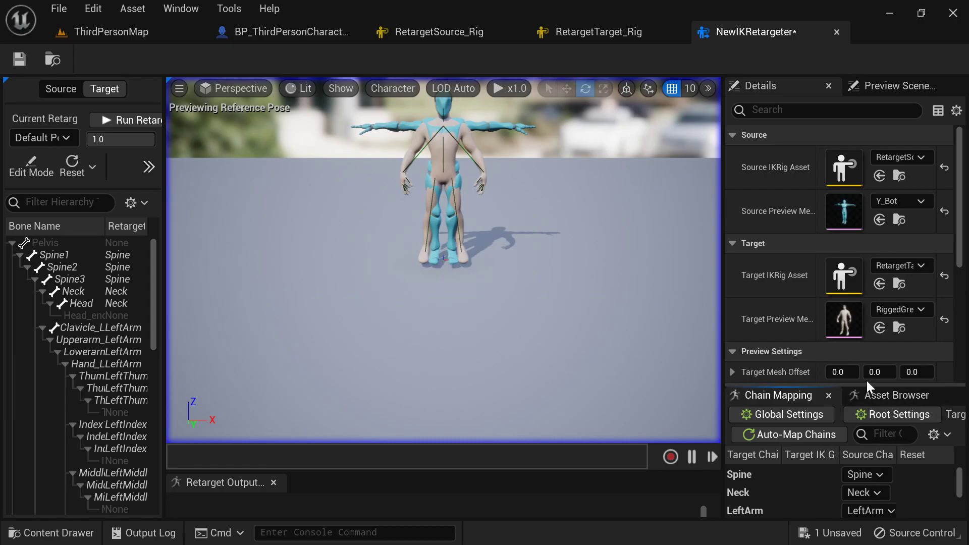
Offset the target preview mesh by about 178 along X to stand beside the source, and review the chain mapping.
scroll(778, 372, "down", 1)
left_click_drag(836, 346, 896, 347)
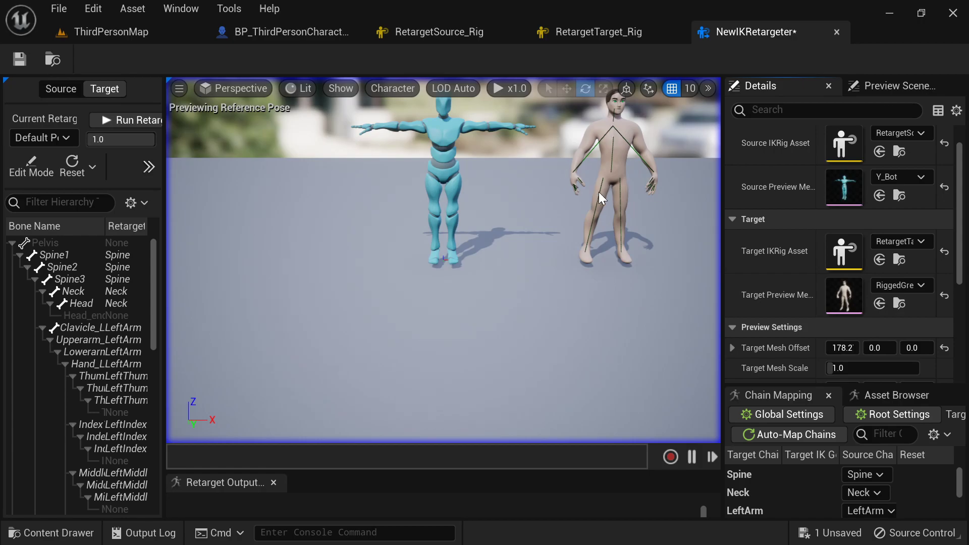
right_click_drag(568, 202, 575, 133)
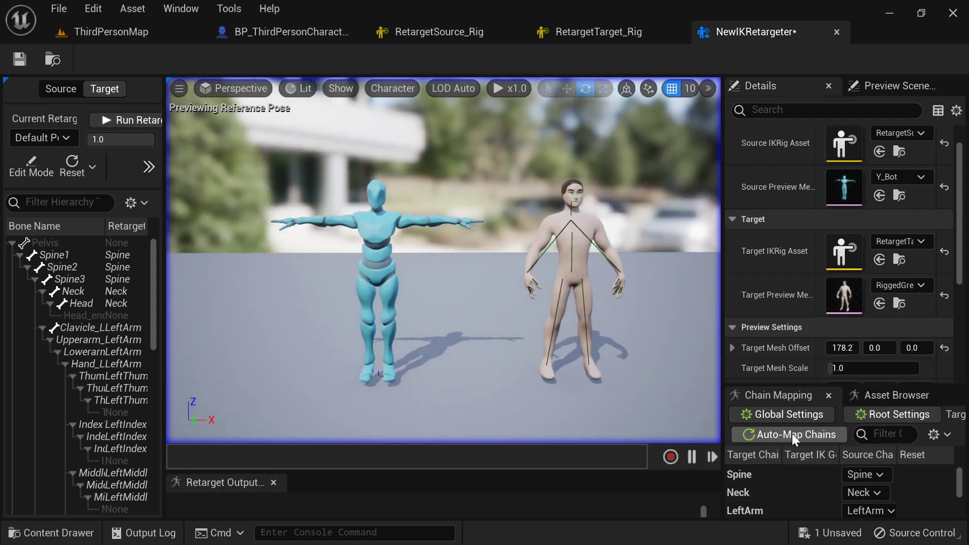
scroll(868, 482, "down", 5)
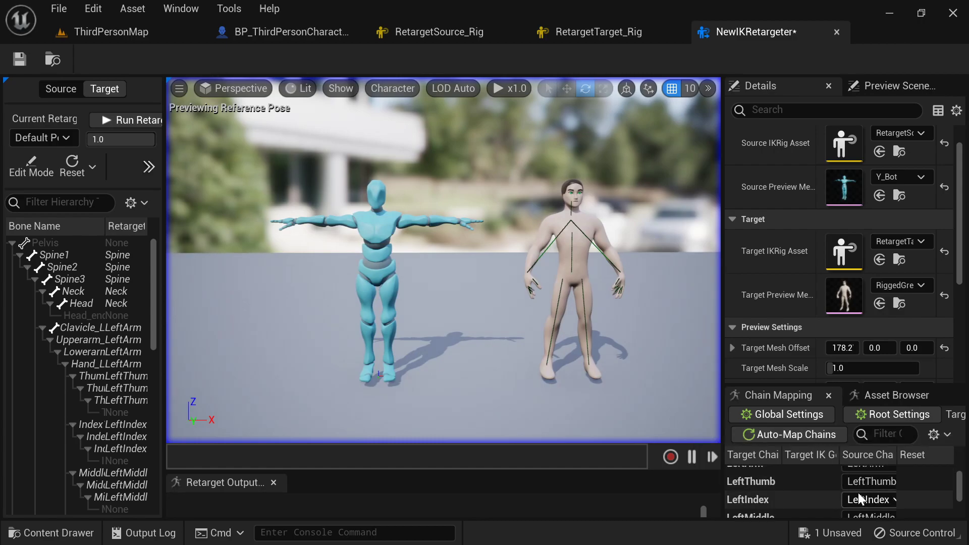
scroll(872, 503, "down", 2)
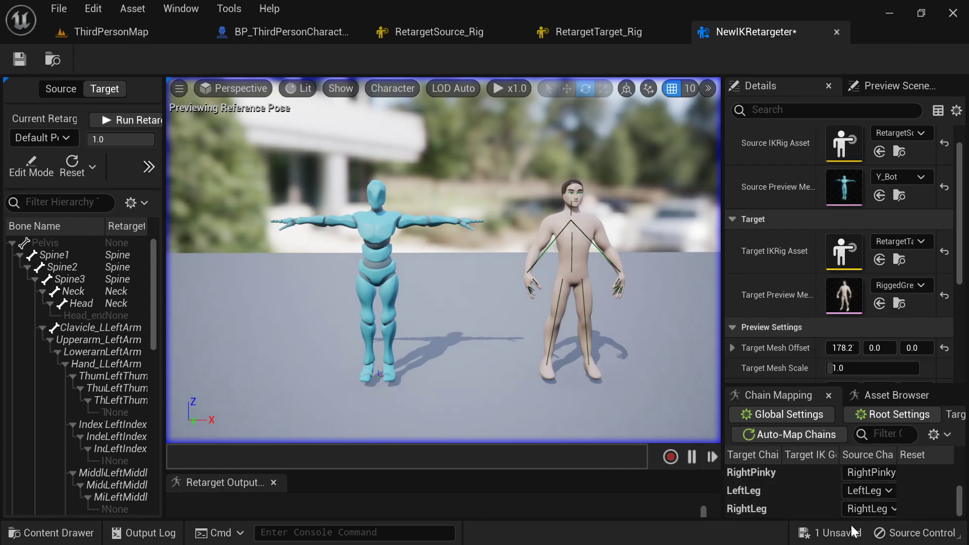
scroll(806, 500, "up", 7)
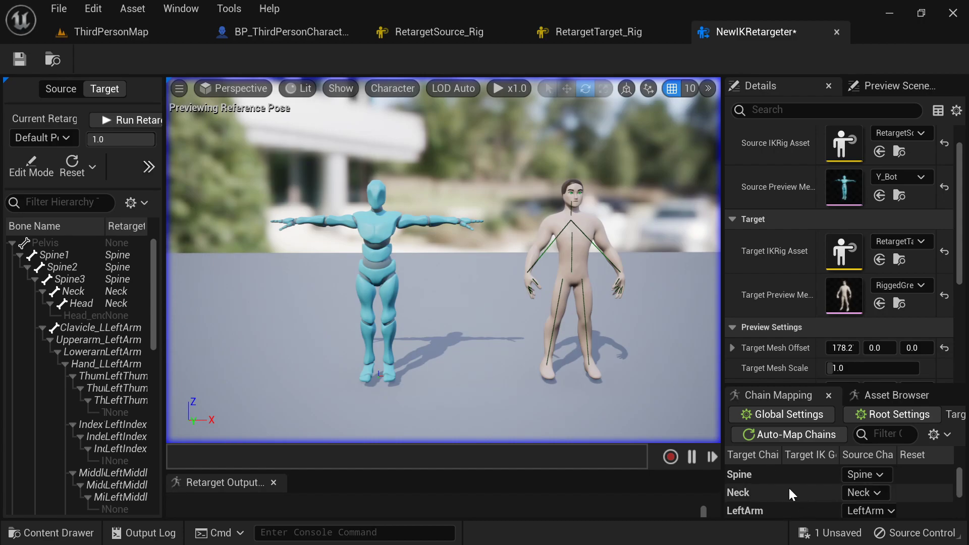
left_click(880, 476)
left_click(880, 477)
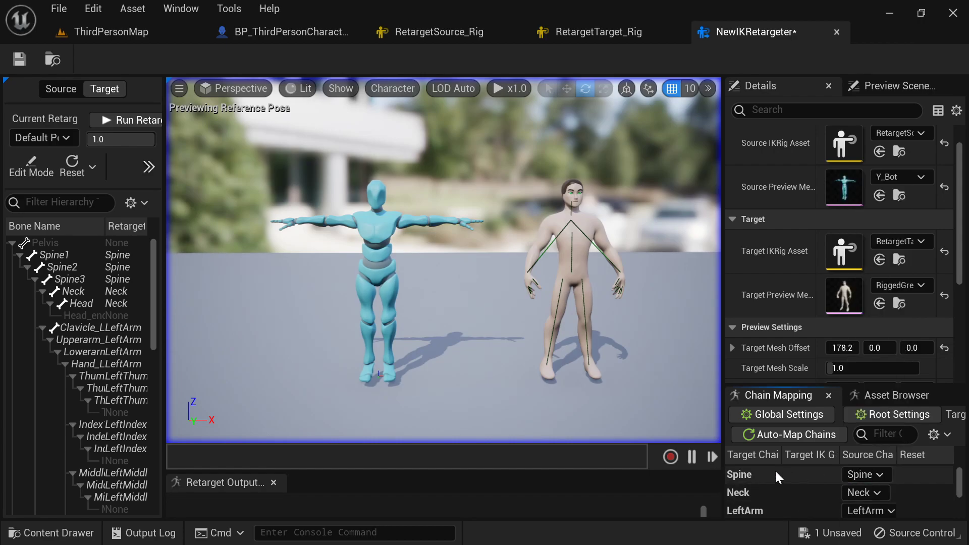
Set the Hips bone as retarget root in RetargetSource_Rig and the Pelvis bone as retarget root in RetargetTarget_Rig.
left_click(452, 26)
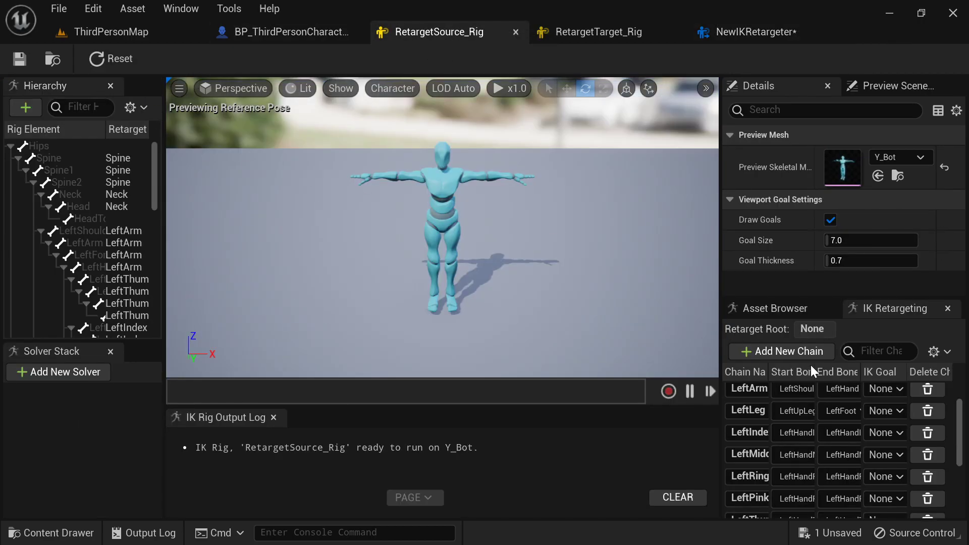
right_click(47, 146)
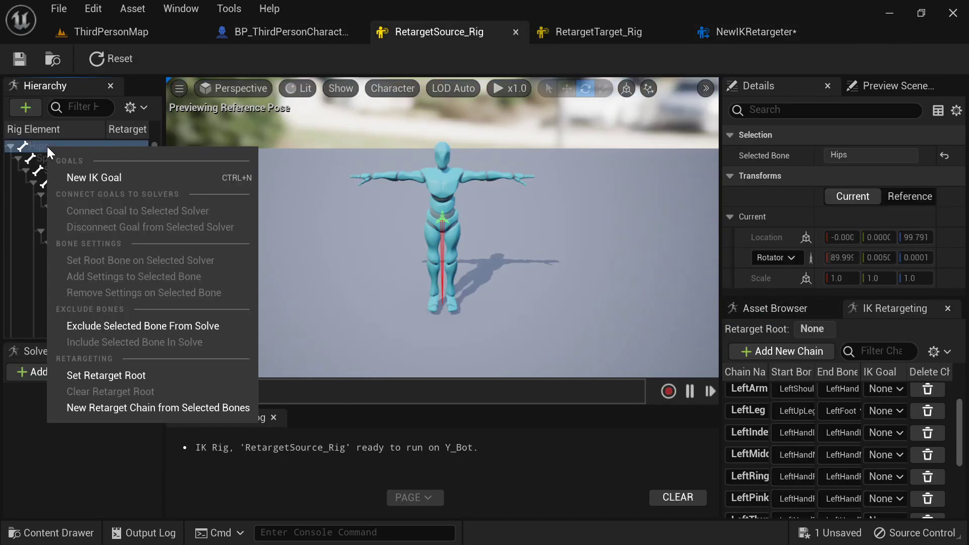
left_click(110, 376)
left_click(599, 33)
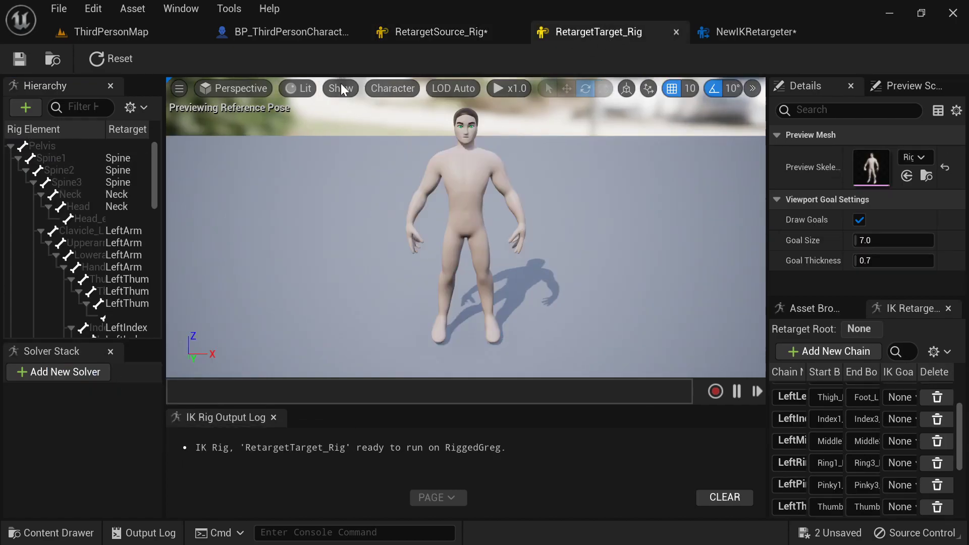
right_click(50, 147)
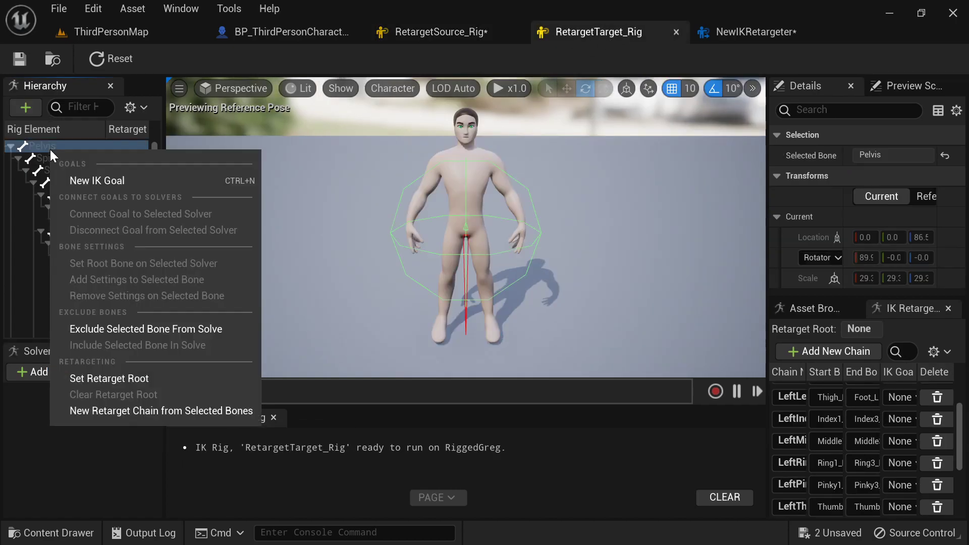
left_click(107, 377)
Preview the Breathing_Idle animation in NewIKRetargeter and enter retarget pose editing.
left_click(762, 33)
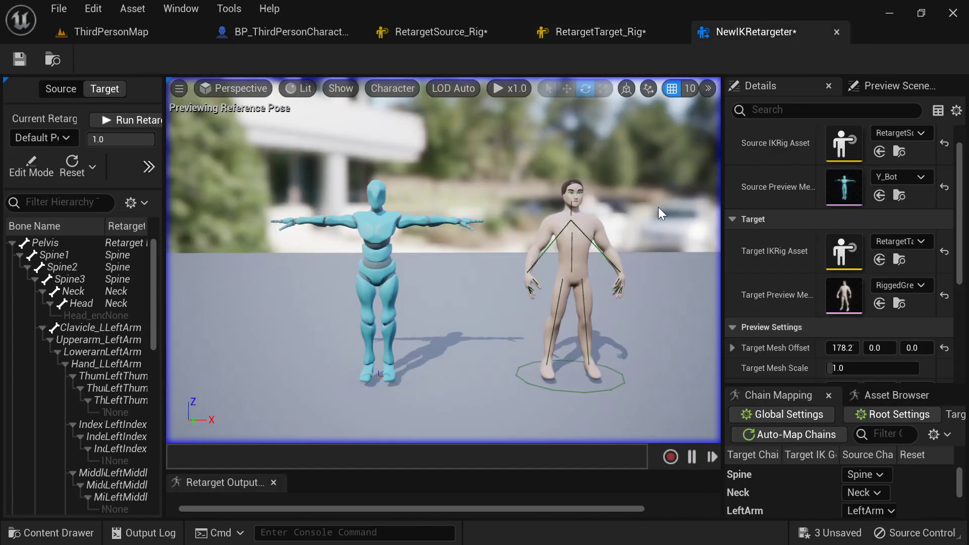
left_click(916, 397)
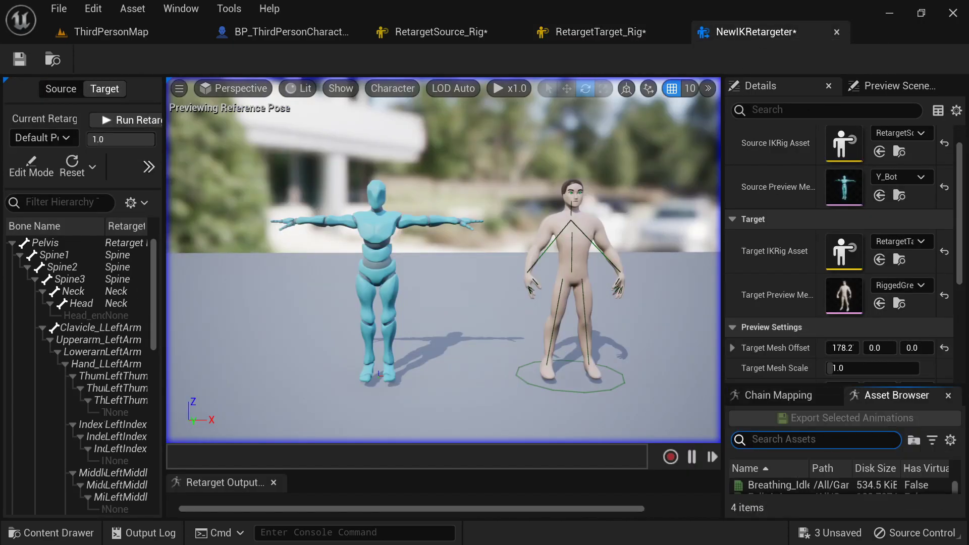
left_click(777, 485)
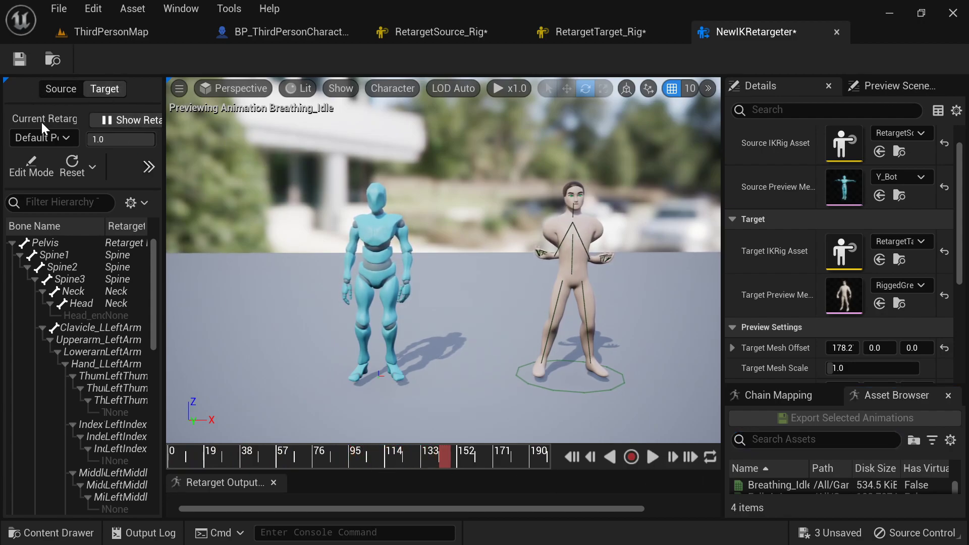
left_click(36, 168)
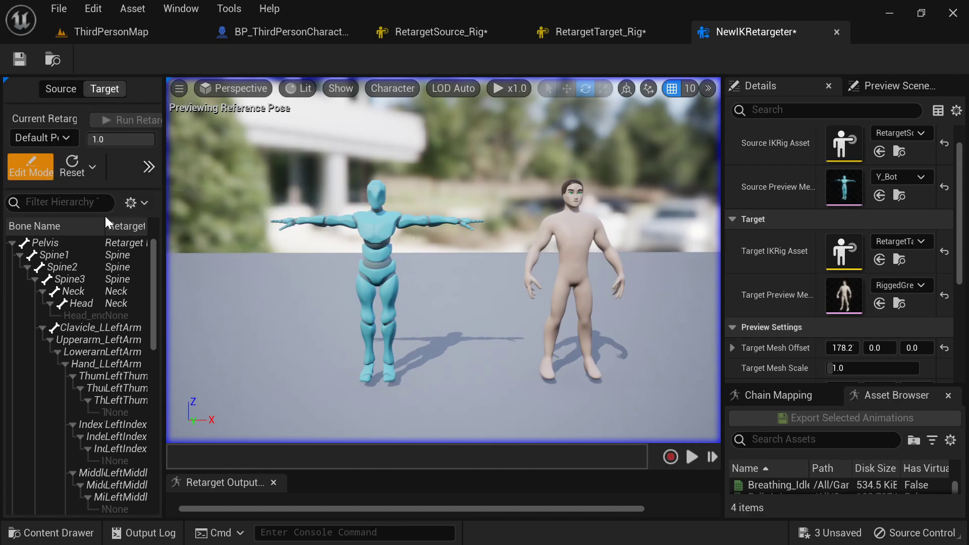
Try rotating the target skeleton's Upperarm_L bone about different axes, undoing each rotation.
scroll(78, 333, "down", 3)
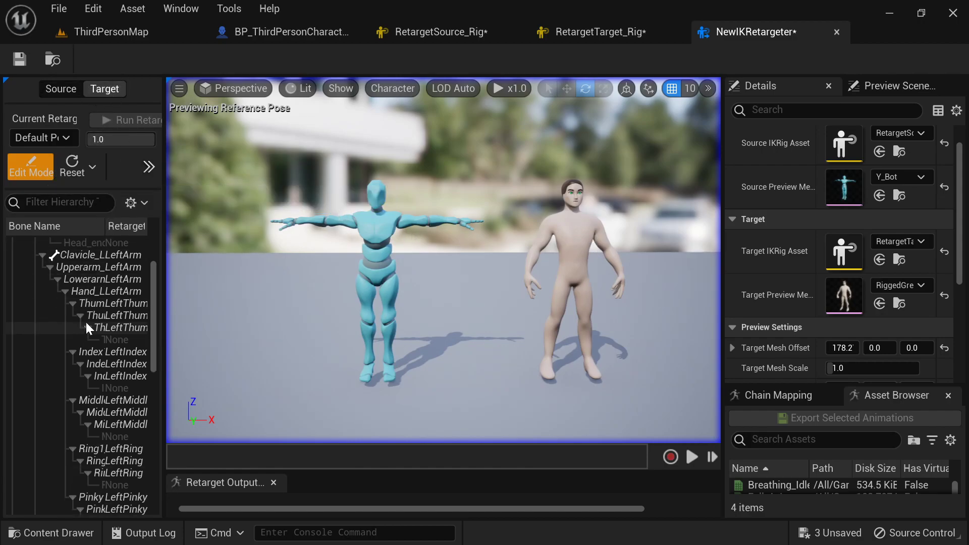
left_click(94, 268)
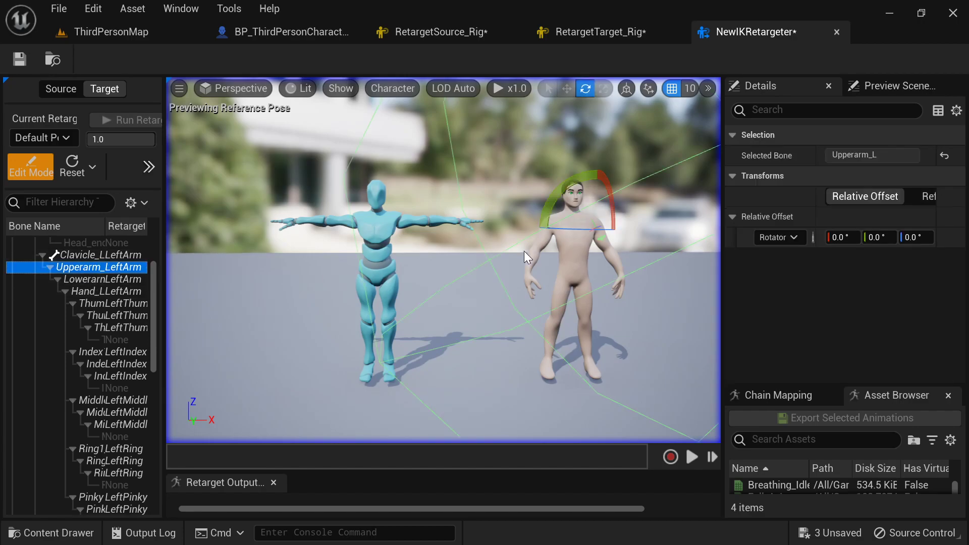
left_click_drag(595, 180, 540, 267)
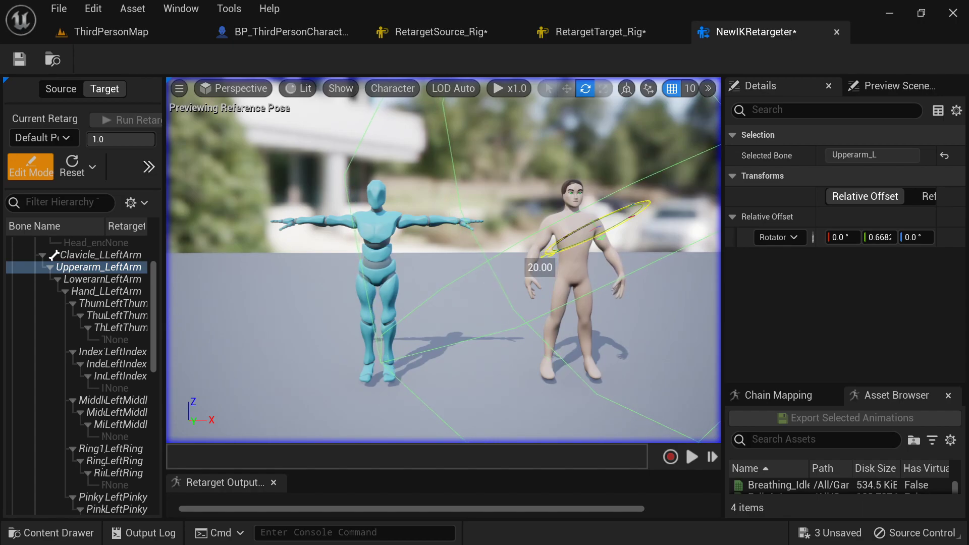
left_click_drag(540, 267, 539, 266)
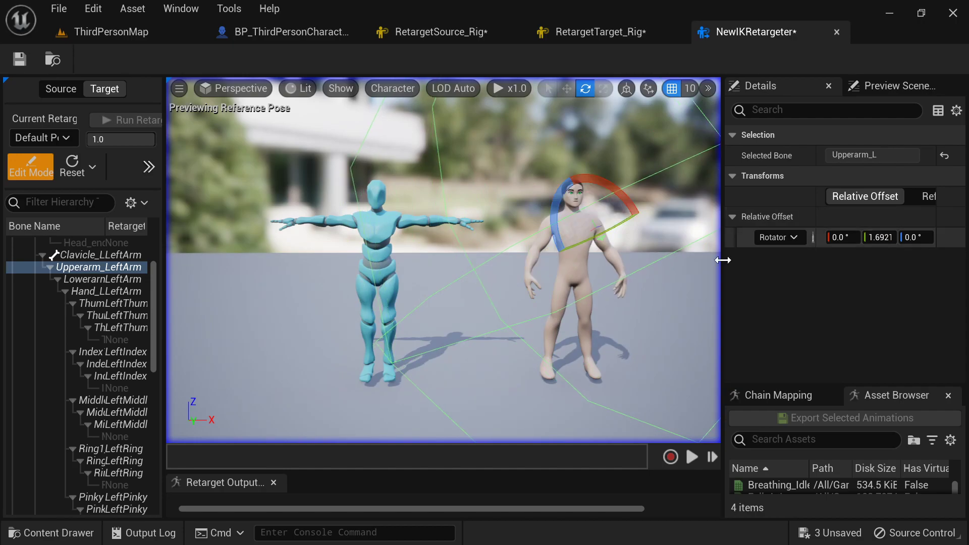
key("ctrl+z")
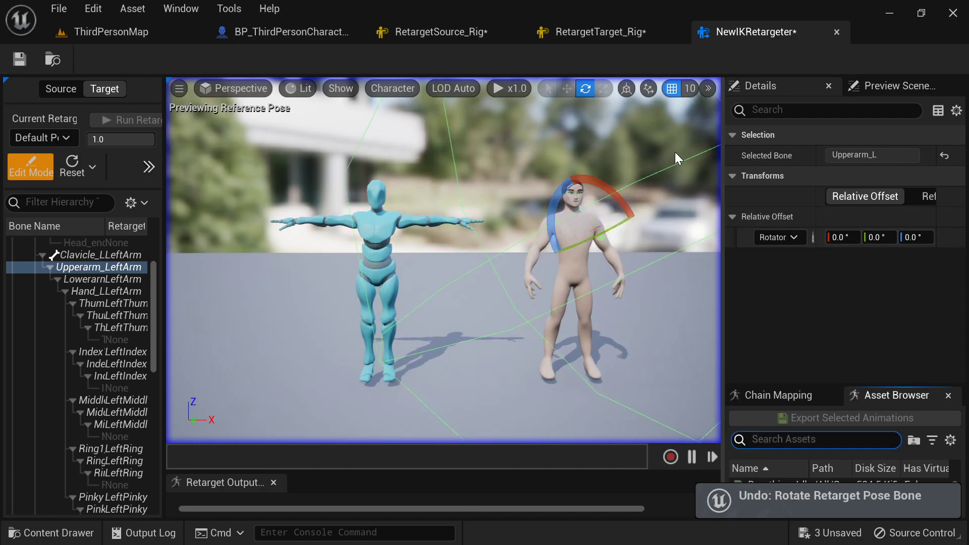
left_click_drag(571, 202, 570, 202)
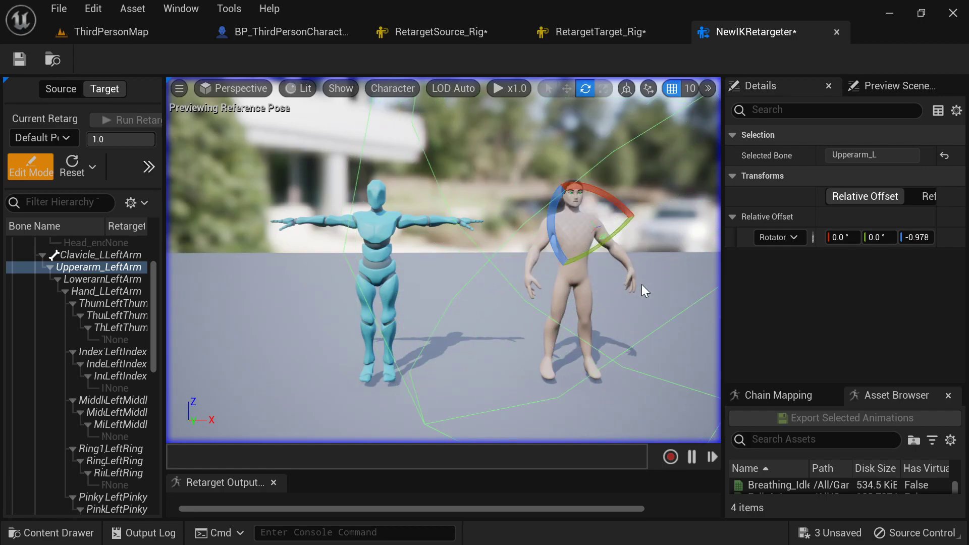
key("ctrl+z")
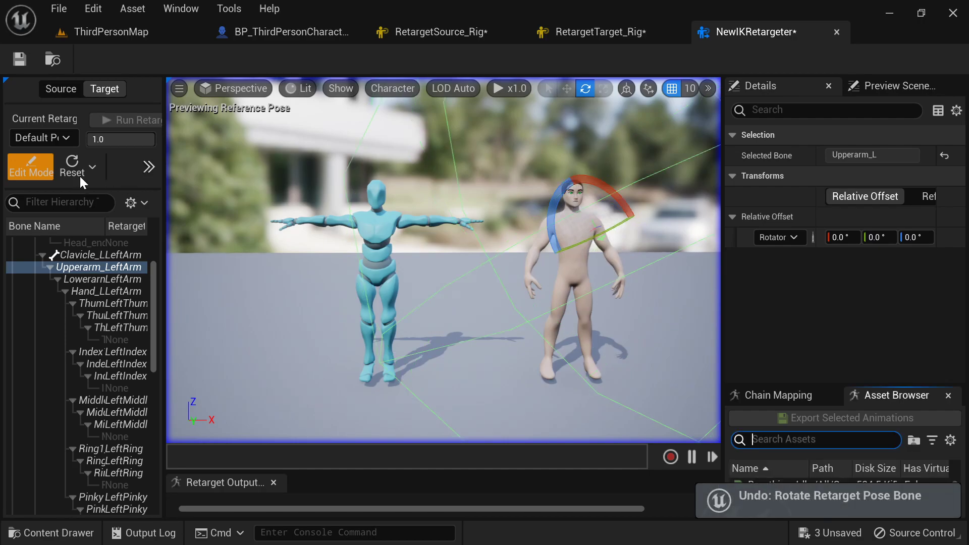
In the source skeleton's retarget pose, rotate the LeftShoulder bone 20° and the LeftArm bone 40° about X.
left_click(63, 90)
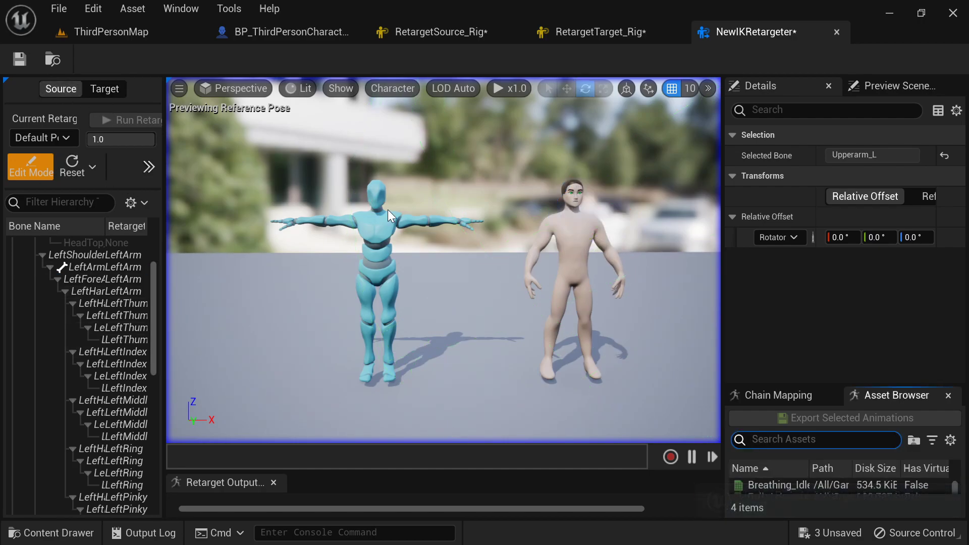
left_click(100, 255)
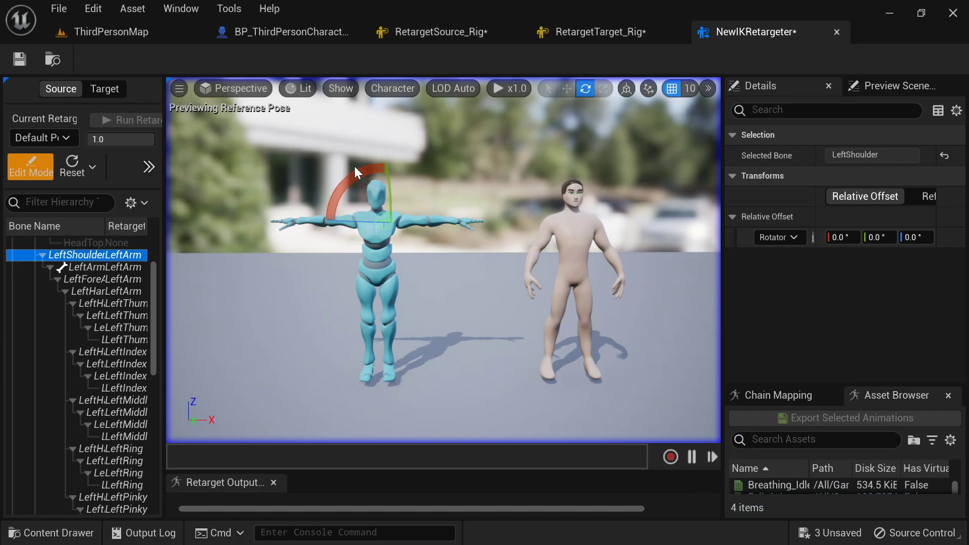
left_click_drag(359, 201, 359, 201)
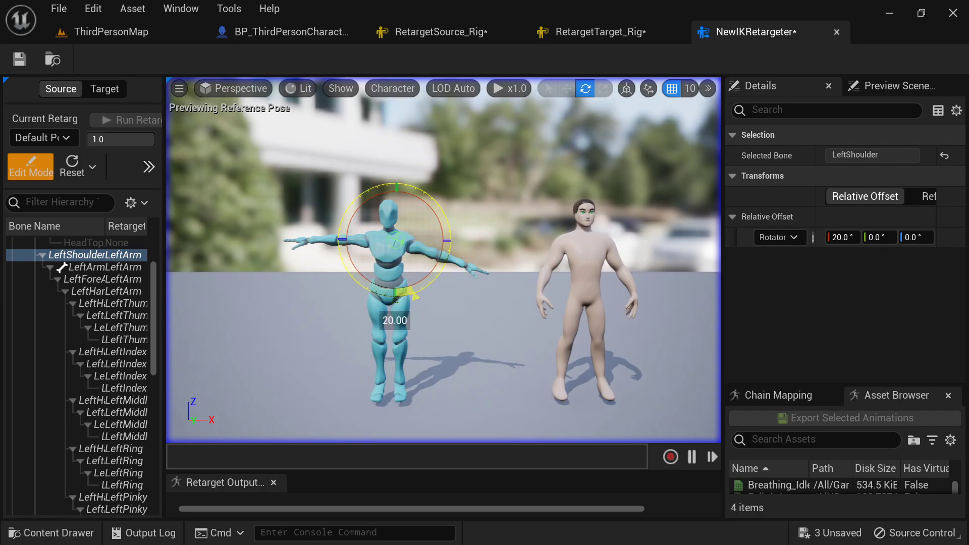
left_click(116, 267)
right_click_drag(455, 295, 447, 292)
left_click_drag(469, 280, 453, 293)
right_click_drag(454, 294, 568, 289)
key("d")
key("a")
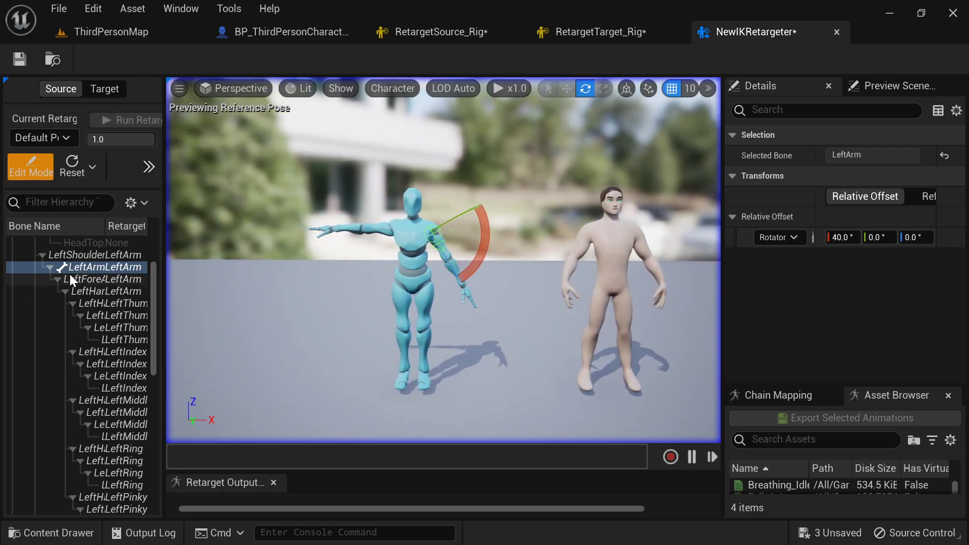
Rotate the source skeleton's RightShoulder bone 20° and RightArm bone 40° about X to match the other arm.
scroll(80, 268, "down", 5)
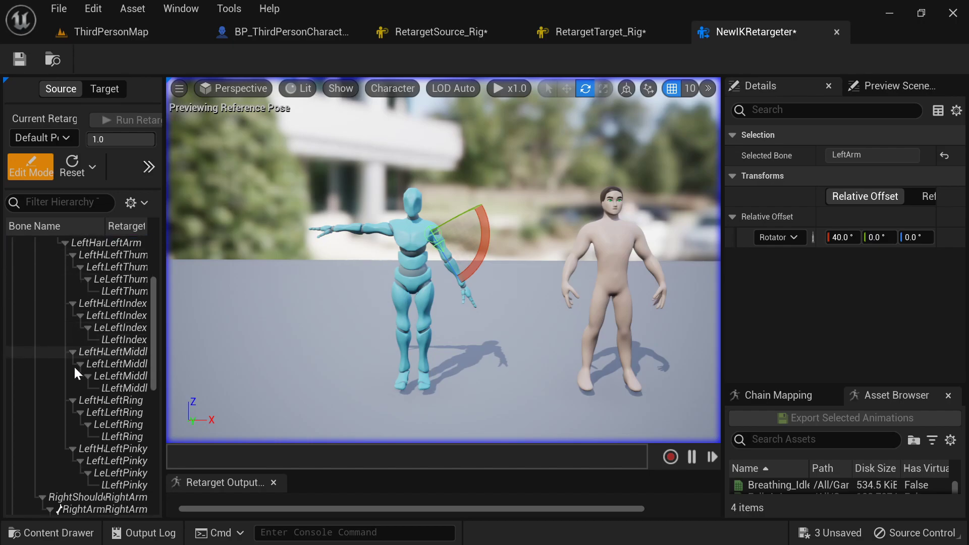
left_click(85, 424)
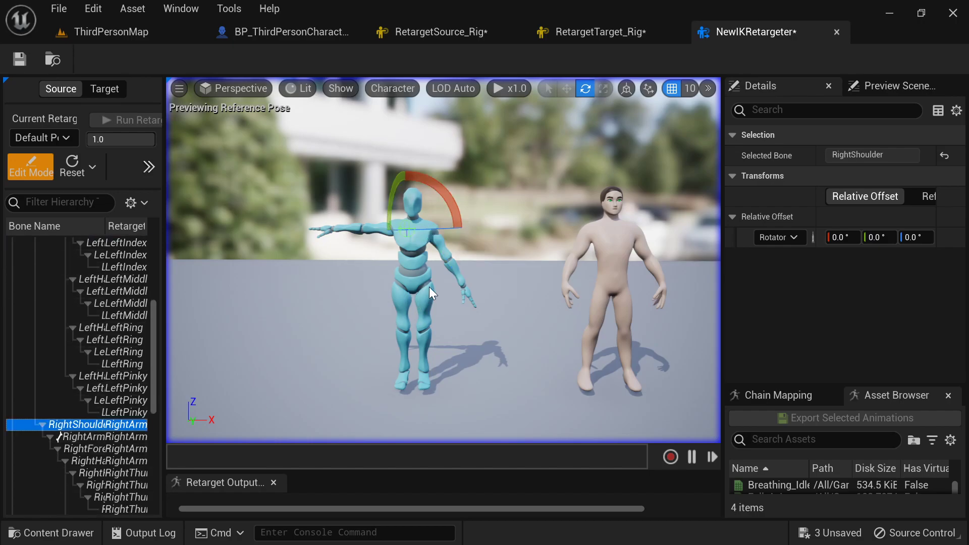
right_click_drag(427, 287, 457, 288)
left_click_drag(399, 228, 402, 243)
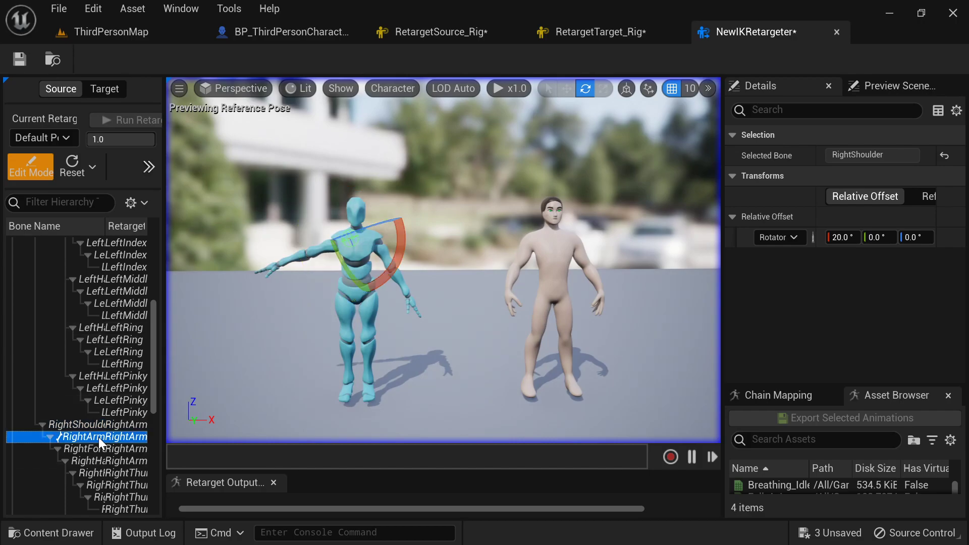
right_click_drag(394, 338, 383, 326)
left_click_drag(381, 312, 376, 336)
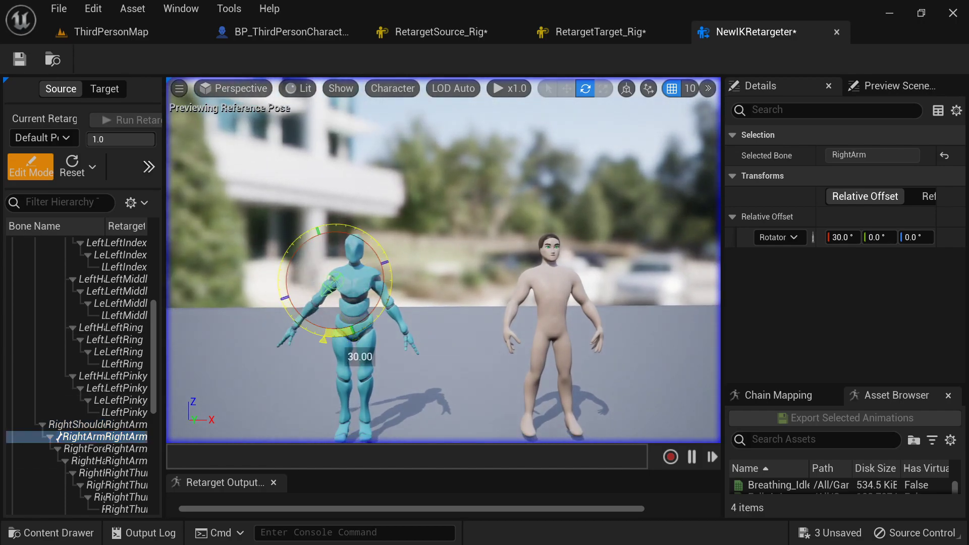
left_click_drag(313, 336, 287, 339)
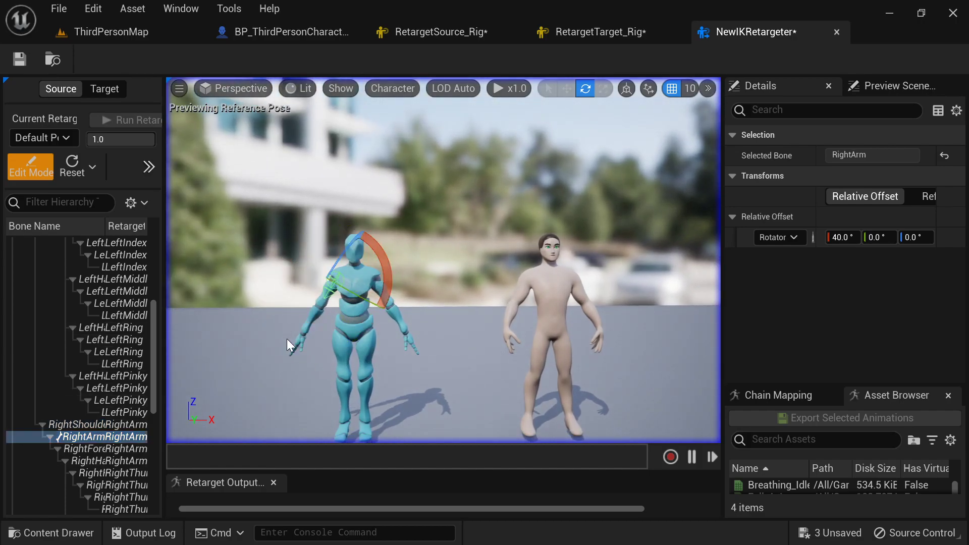
Preview the retargeted animation, resume pose editing, and set the source LeftShoulder bone's X rotation offset to 10°.
left_click(33, 169)
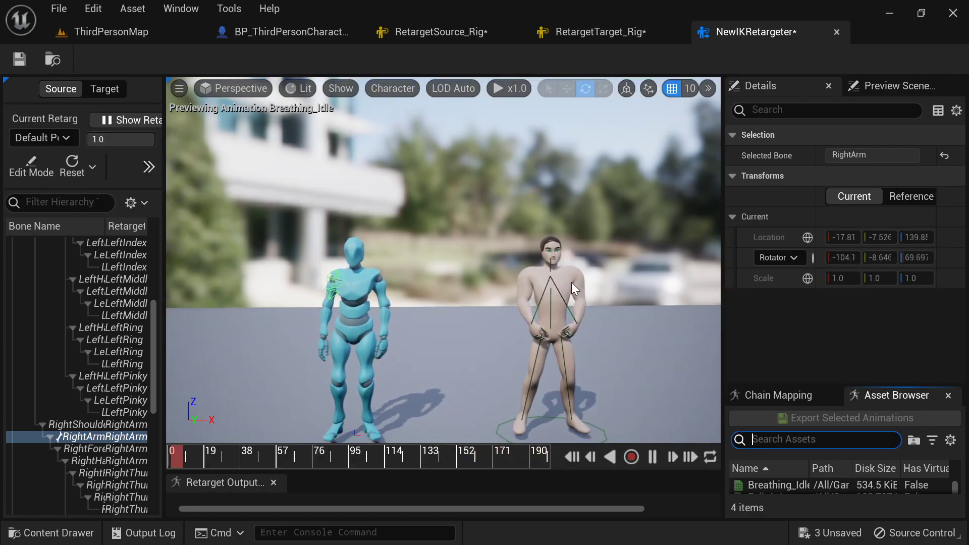
left_click(38, 173)
scroll(91, 303, "up", 4)
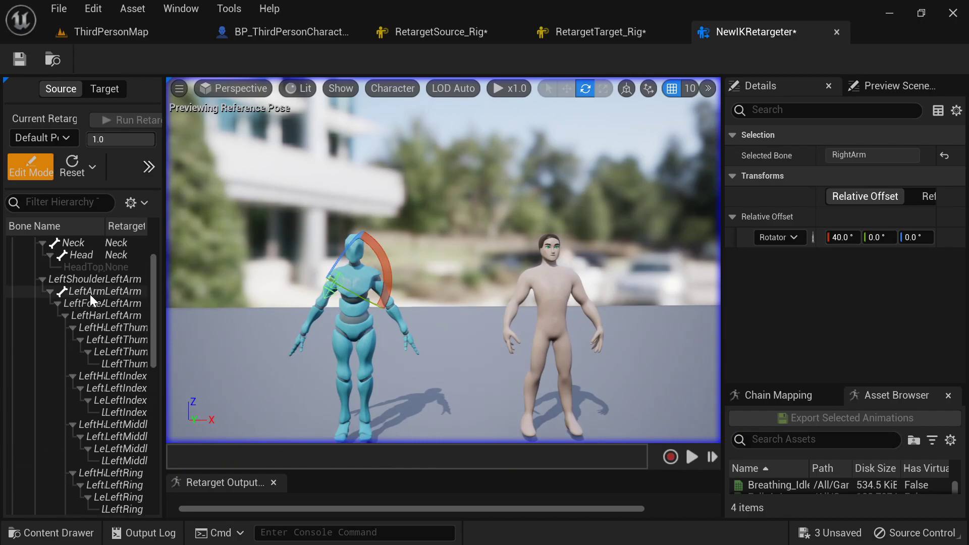
left_click(92, 279)
left_click(320, 305)
left_click_drag(333, 328, 325, 317)
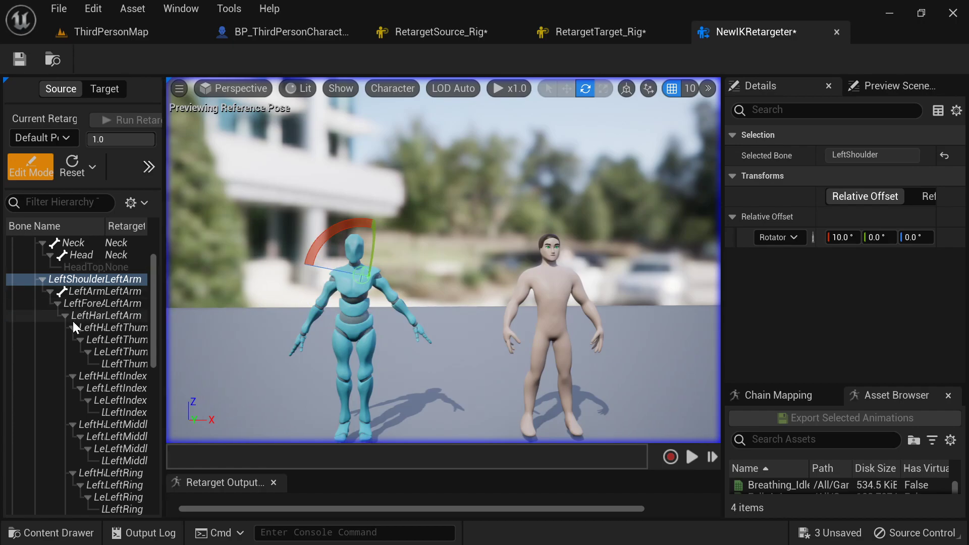
Set the source RightShoulder bone's X rotation offset to 10°.
scroll(86, 374, "down", 4)
left_click(77, 474)
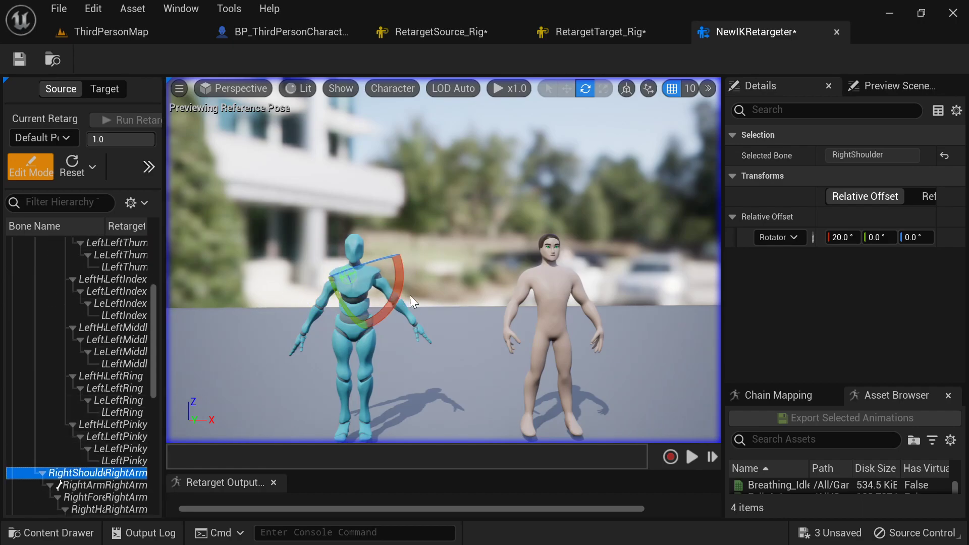
right_click_drag(430, 293, 430, 298)
left_click_drag(400, 295, 373, 345)
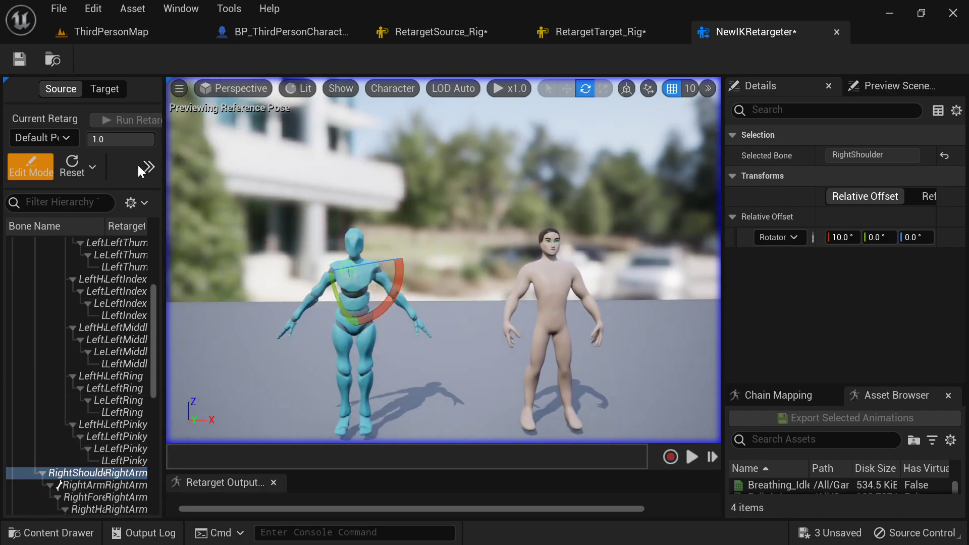
Play the retargeted animation and examine the arms of both characters up close from different angles.
left_click(28, 169)
right_click_drag(507, 283, 355, 193)
key("w")
key("d")
key("d")
key("w")
key("w")
key("s")
key("a")
Set the X rotation offsets of the source RightShoulder and LeftShoulder bones to 0°.
left_click(29, 167)
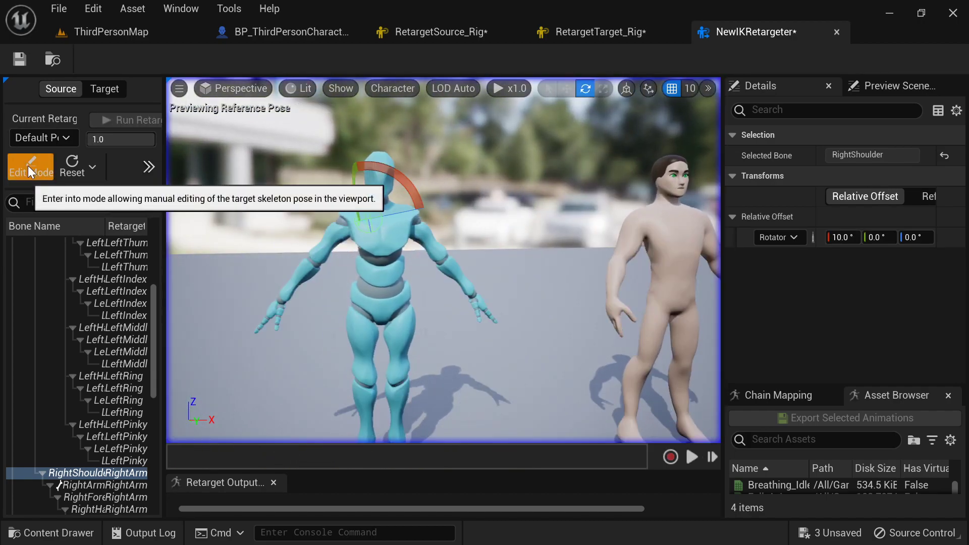
left_click_drag(405, 180, 405, 180)
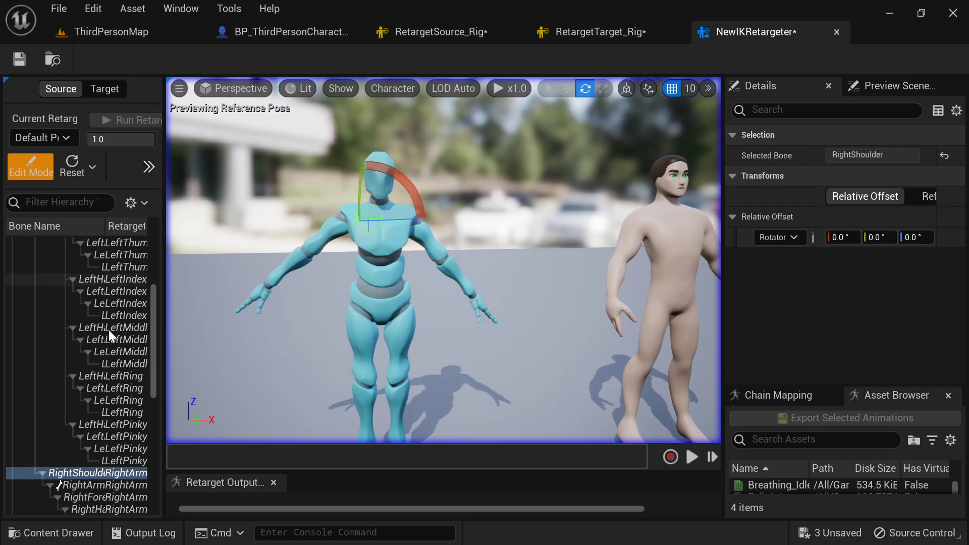
scroll(83, 364, "up", 5)
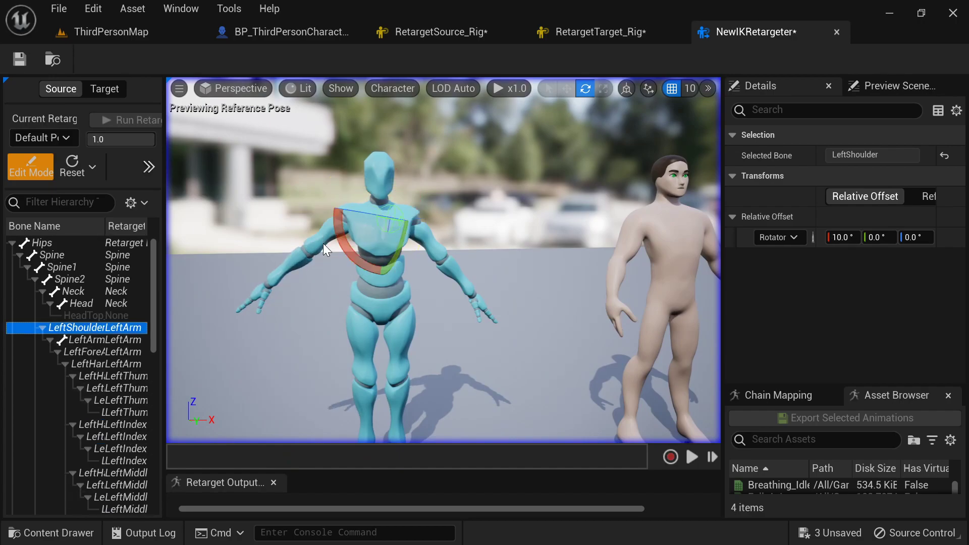
right_click_drag(328, 238, 350, 237)
left_click_drag(327, 238, 328, 237)
Preview the retargeted animation, inspect the target character's arms, and resume editing the source pose.
left_click(17, 163)
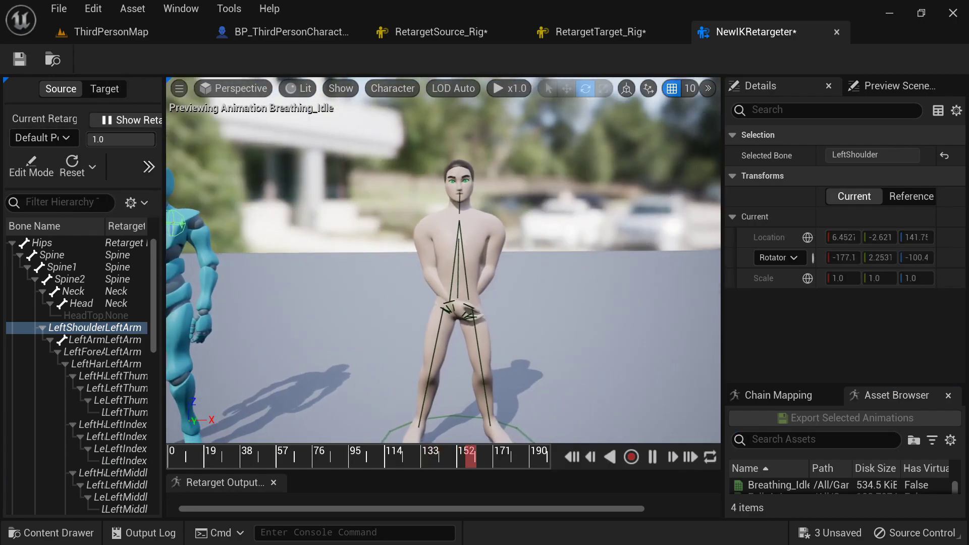
right_click_drag(422, 208, 444, 208)
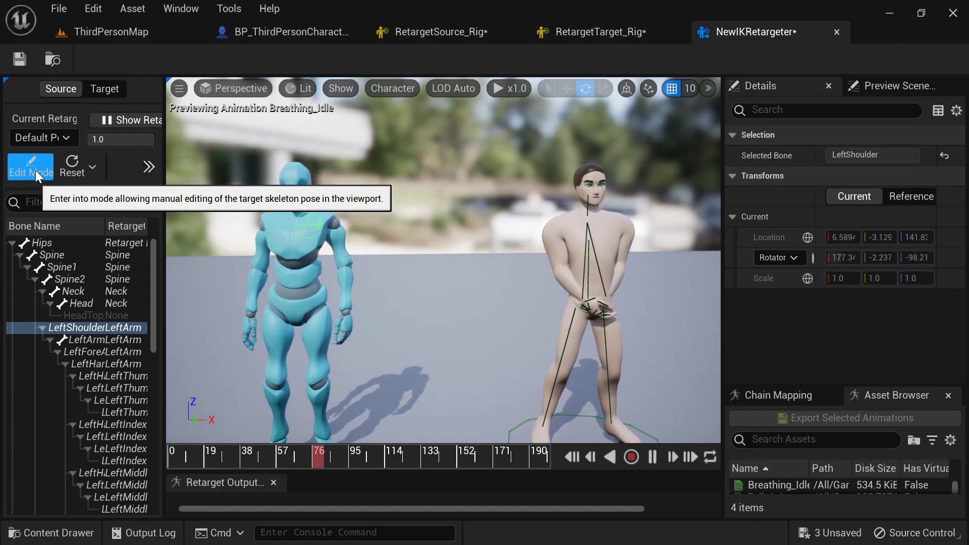
right_click_drag(536, 262, 394, 229)
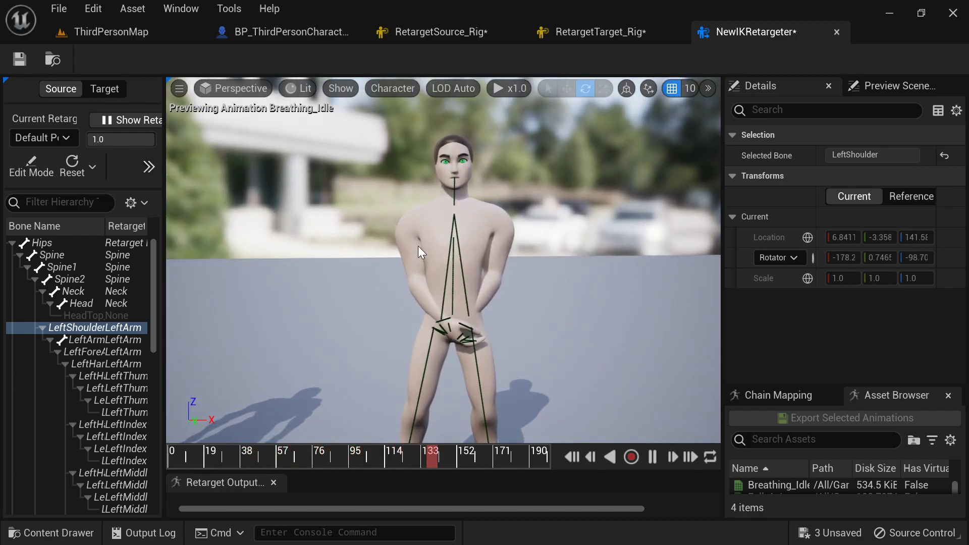
left_click(31, 164)
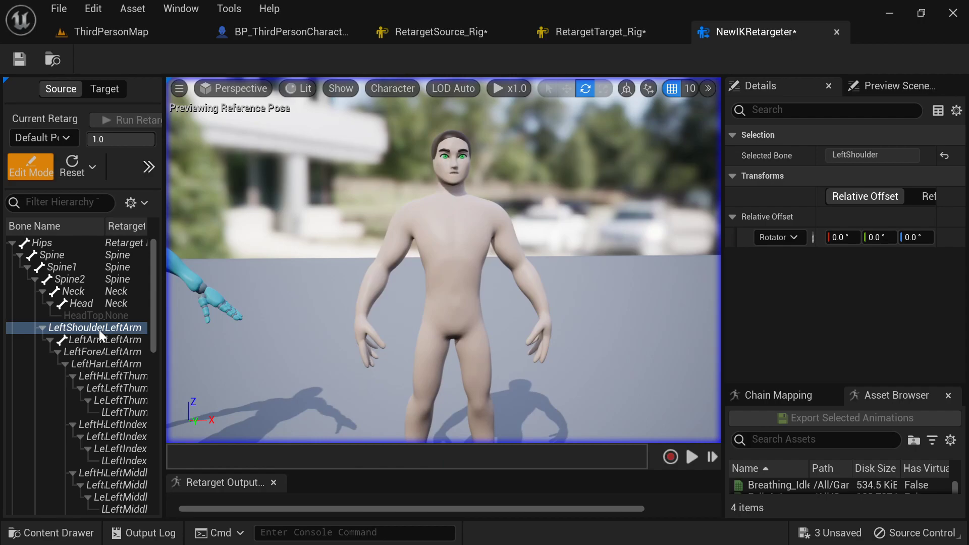
Set the source LeftArm bone's X rotation offset to 60°.
key("a")
right_click_drag(351, 313, 362, 249)
left_click_drag(380, 219, 380, 219)
left_click_drag(394, 259, 404, 259)
Rotate the source RightArm bone further about its X axis to match the left arm, undoing an accidental off-axis rotation.
scroll(56, 396, "down", 3)
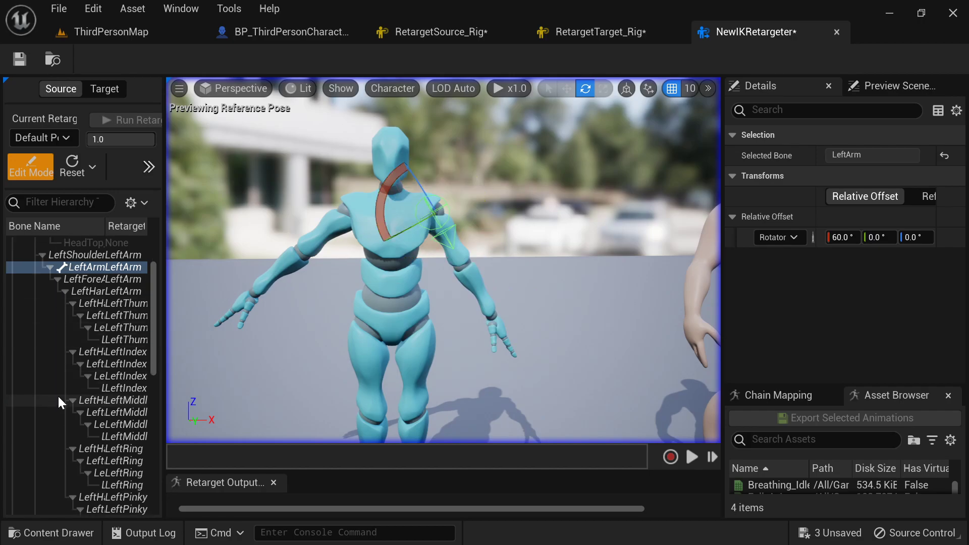
scroll(78, 389, "down", 5)
left_click(78, 436)
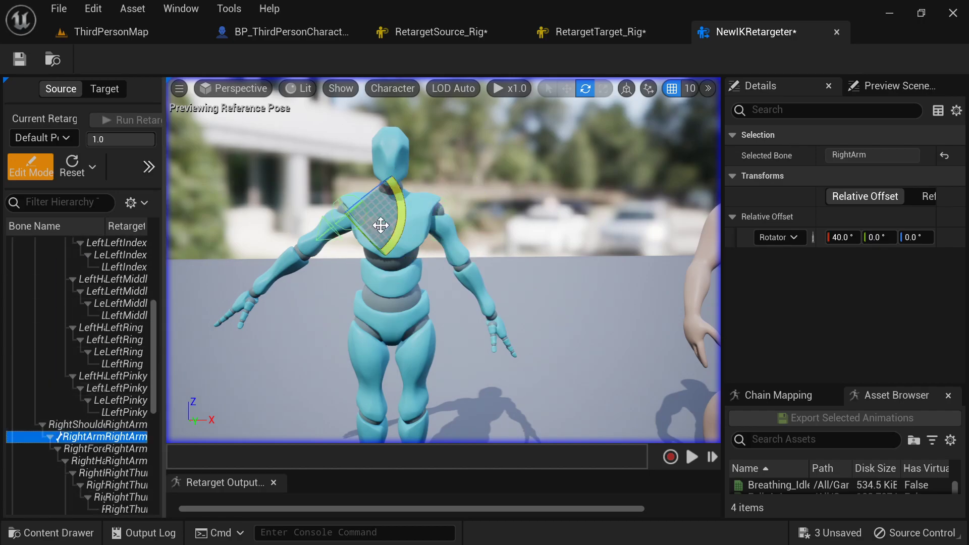
left_click_drag(413, 229, 415, 229)
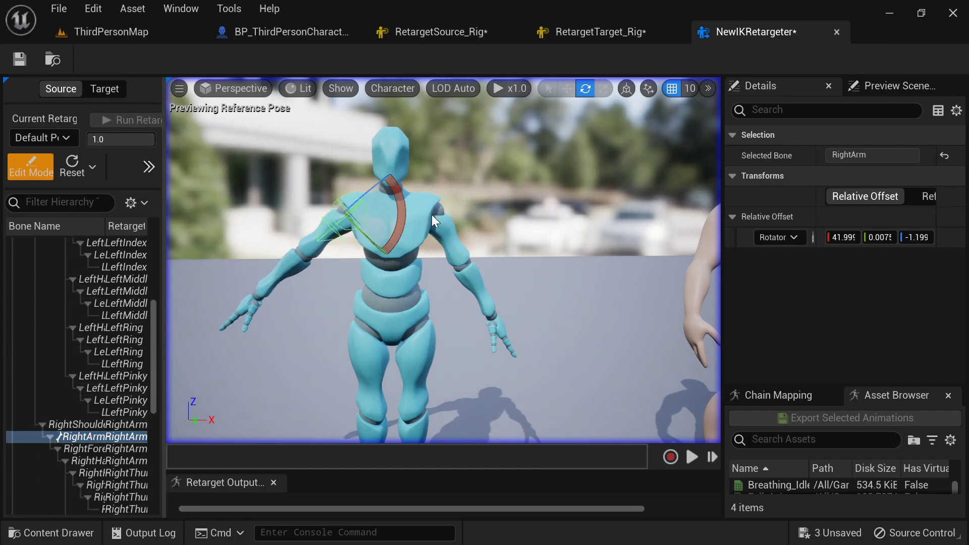
key("ctrl+z")
left_click_drag(401, 216, 238, 282)
mouse_move(238, 282)
right_mouse_down()
mouse_move(287, 281)
mouse_move(222, 282)
right_mouse_up()
key("d")
key("a")
Play the retargeted animation and examine the target character's arms and hands up close.
left_click(49, 163)
right_click_drag(610, 236, 529, 235)
key("d")
key("w")
key("d")
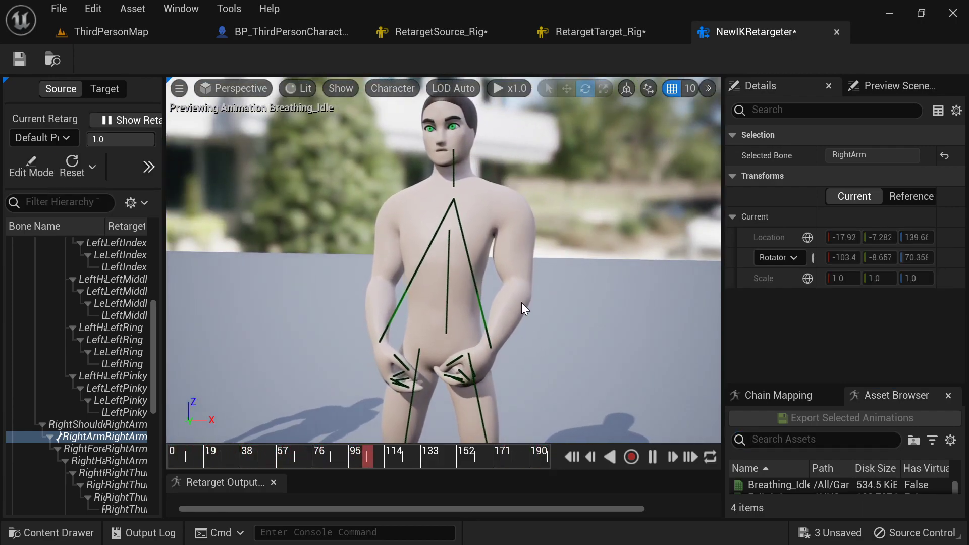
key("a")
right_click_drag(518, 316, 520, 317)
key("d")
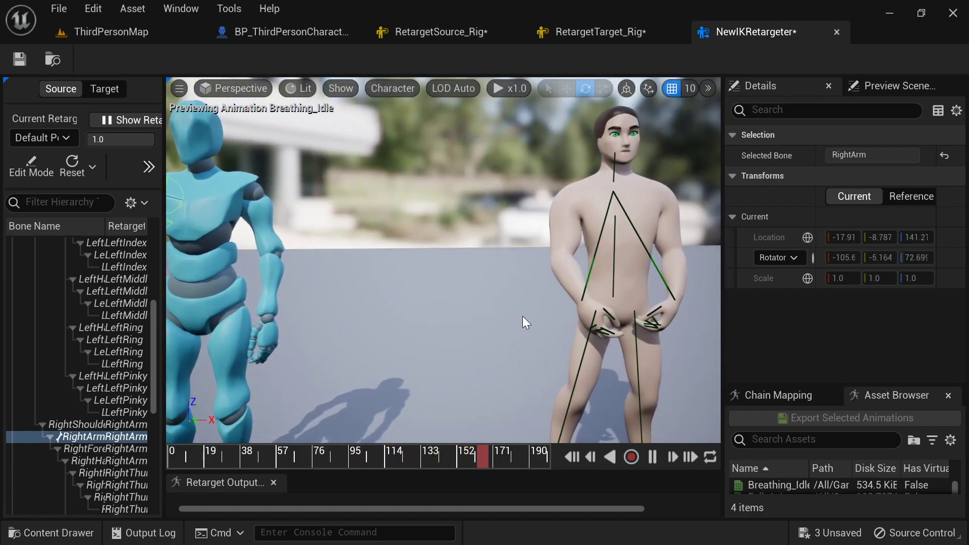
Resume pose editing and set the source RightForeArm bone's X rotation offset to 20°.
left_click(29, 167)
mouse_move(313, 268)
right_mouse_down()
mouse_move(323, 268)
mouse_move(303, 268)
mouse_move(309, 274)
right_mouse_up()
key("d")
key("a")
left_click(98, 450)
left_click_drag(370, 236, 370, 236)
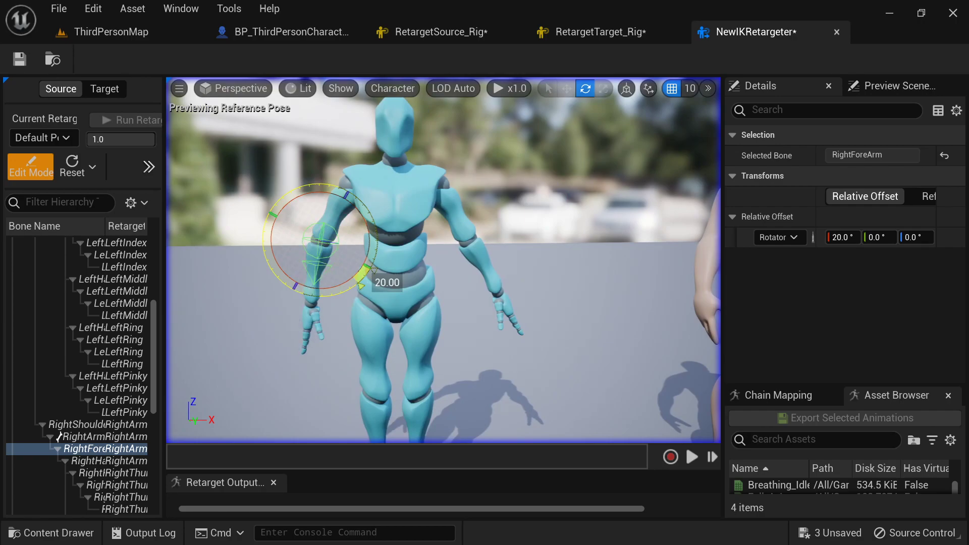
left_click_drag(361, 275, 361, 275)
Set the source LeftForeArm bone's X rotation offset to 20° to match the other forearm.
scroll(75, 374, "up", 5)
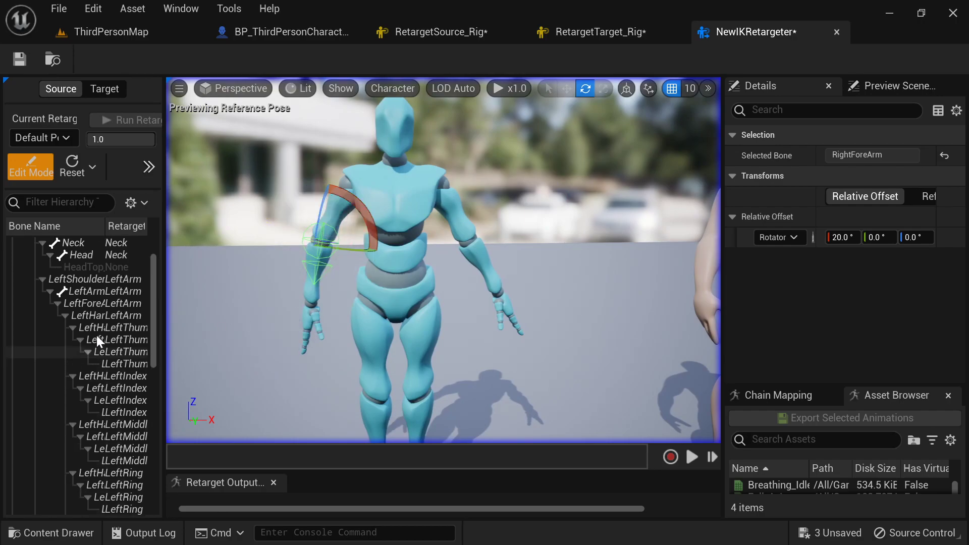
left_click(101, 303)
right_click_drag(498, 361, 440, 252)
left_click_drag(453, 247, 454, 247)
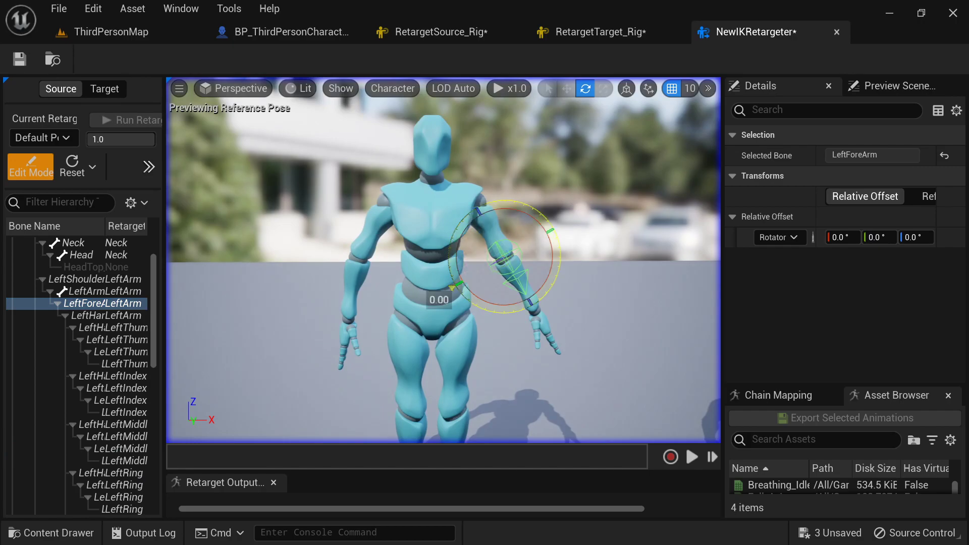
Play the retargeted animation and compare both characters' forearms from the front, side and back.
left_click(23, 164)
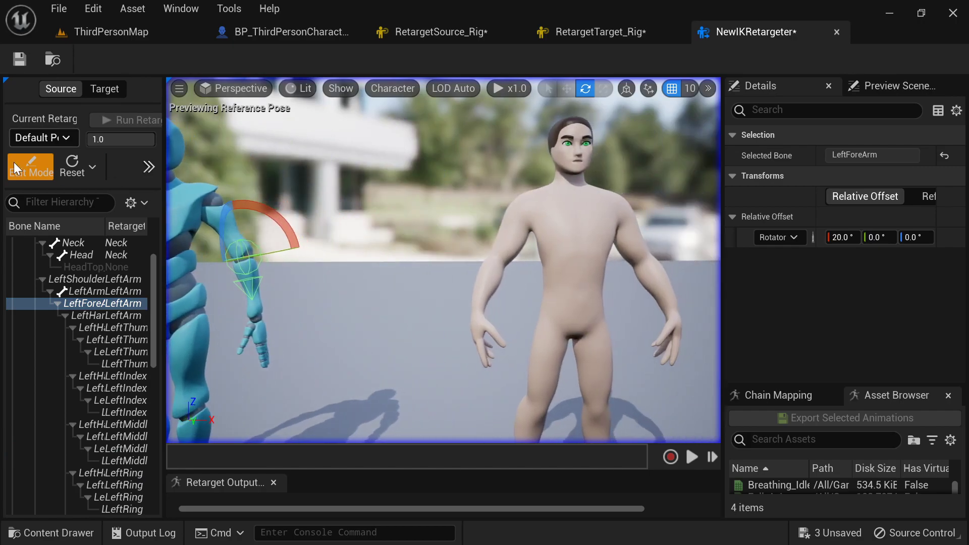
key("d")
right_click_drag(443, 260, 298, 260)
key("d")
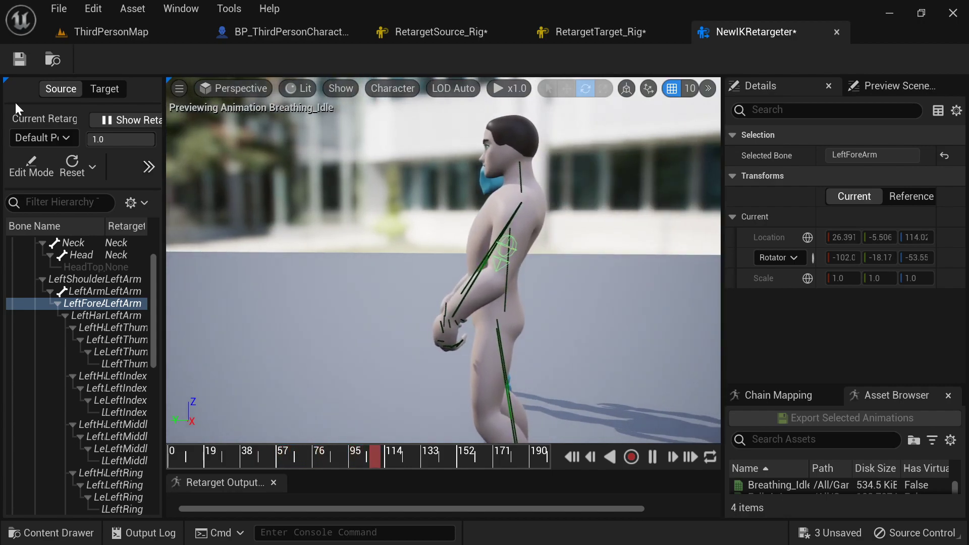
right_click_drag(420, 278, 420, 297)
key("w")
right_click_drag(501, 235, 636, 235)
key("a")
key("s")
right_click_drag(498, 245, 556, 223)
key("a")
key("d")
key("s")
Resume pose editing and rotate the source LeftForeArm bone about Z to an offset of about 18.88°, 6.72°, -18.88°.
left_click(24, 167)
key("d")
key("d")
key("a")
key("d")
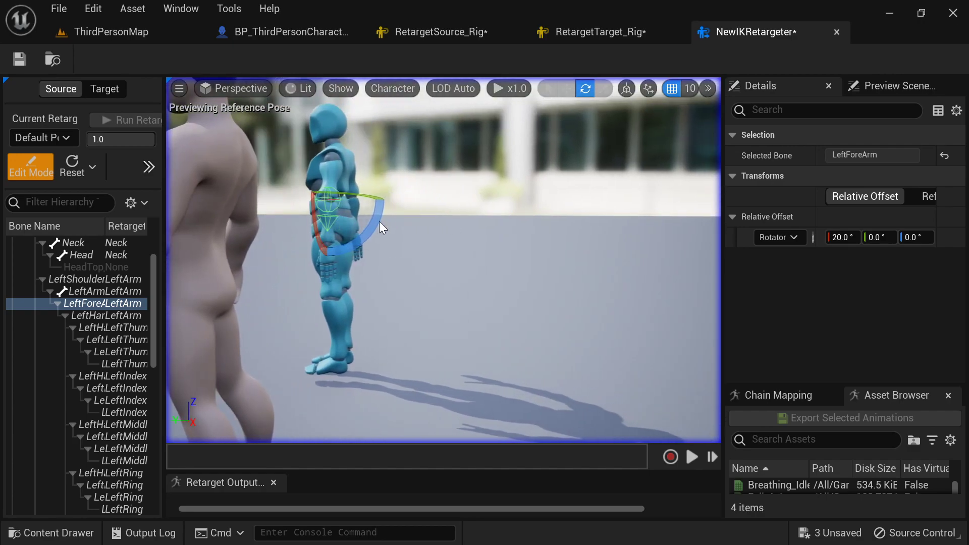
right_click_drag(370, 241, 217, 240)
key("w")
key("d")
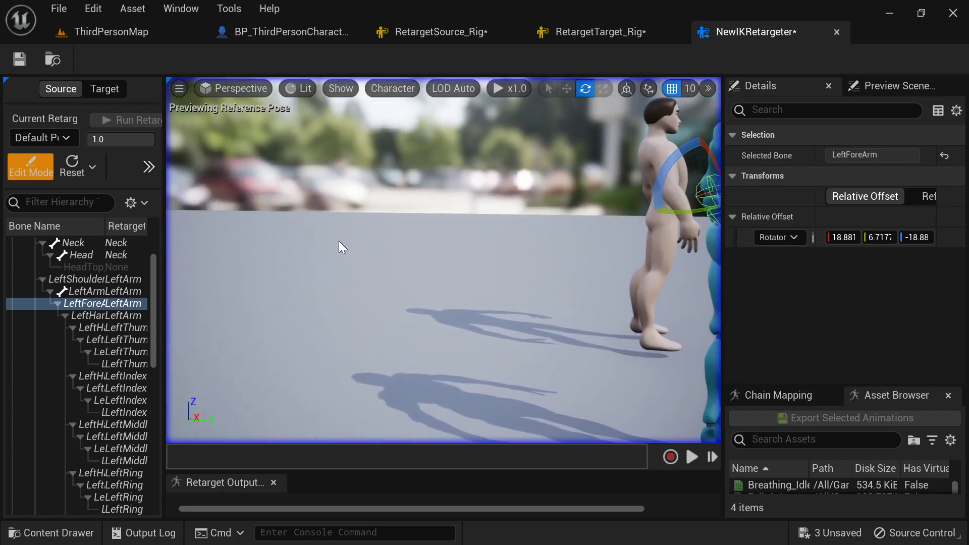
Rotate the source RightForeArm bone 20° about Z to an offset of about 18.88°, -6.72°, 18.88°.
scroll(101, 364, "down", 6)
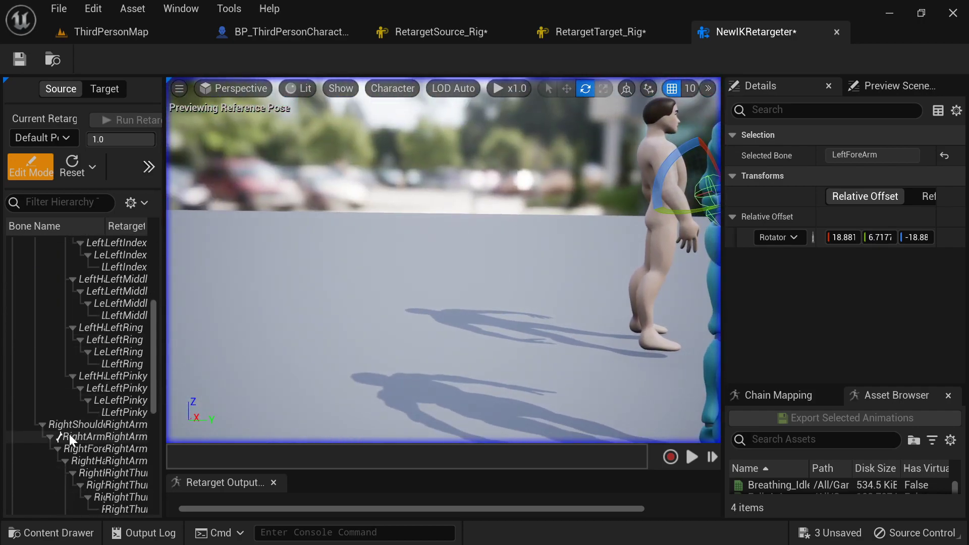
left_click(74, 436)
left_click(76, 449)
right_click_drag(484, 235, 606, 234)
key("d")
left_click_drag(484, 234, 488, 268)
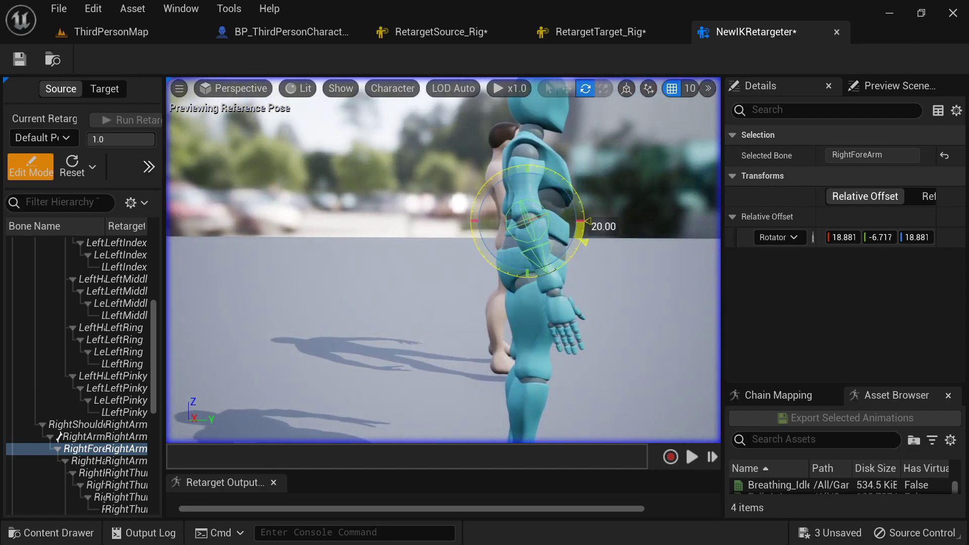
Play the retargeted animation and check the arm placement on both characters from several distances.
left_click(28, 166)
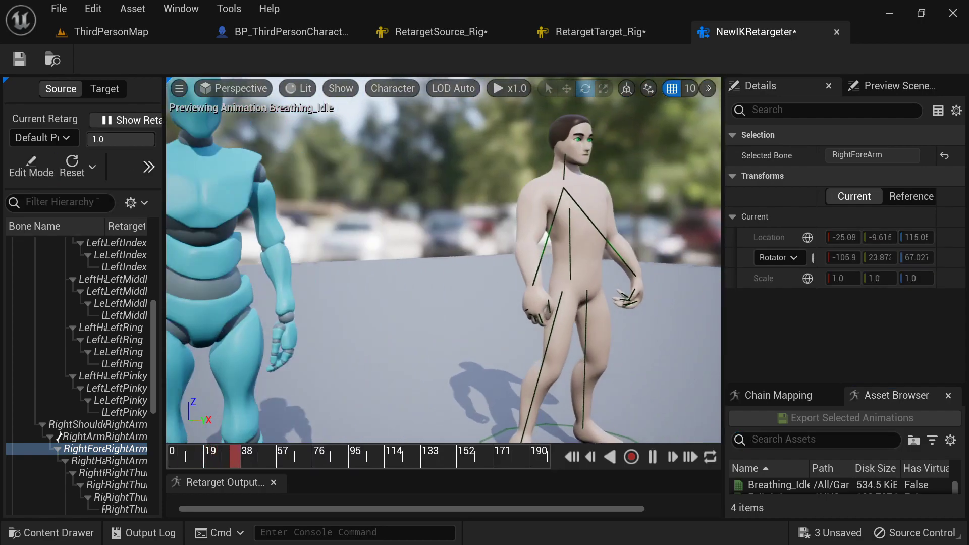
key("d")
right_click_drag(484, 234, 383, 215)
key("a")
key("s")
key("s")
key("a")
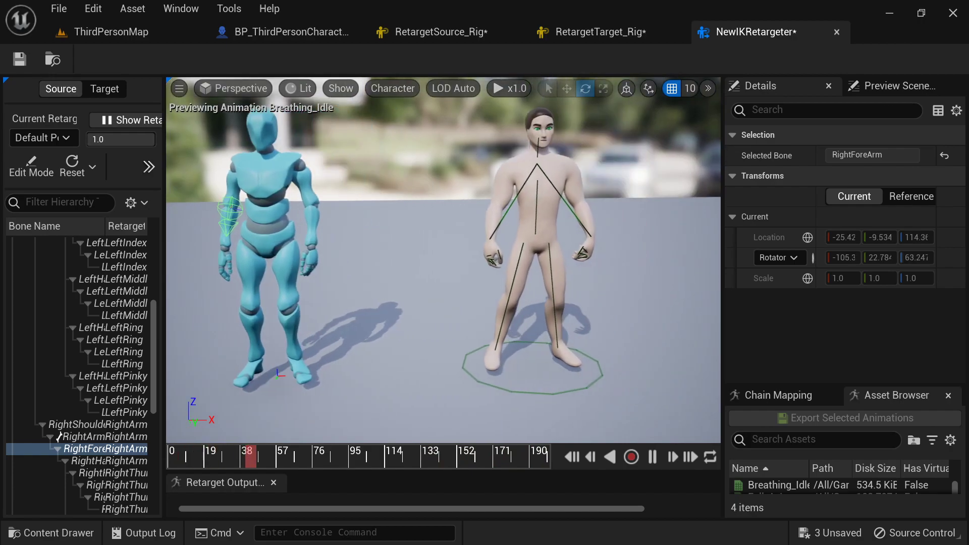
Try a source RightForeArm X rotation offset of about 28.88° and preview the animation.
left_click(31, 167)
left_click_drag(256, 244, 267, 218)
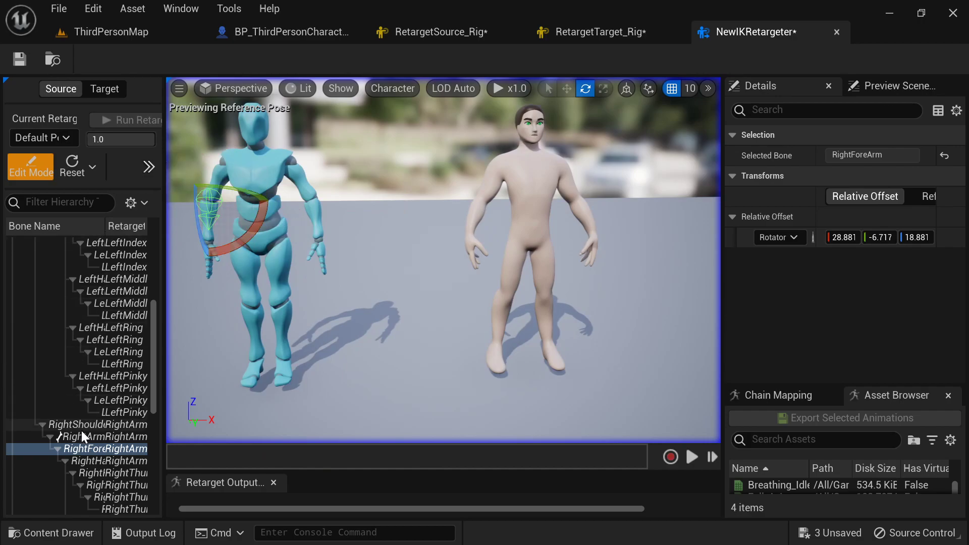
scroll(85, 438, "up", 4)
left_click(28, 168)
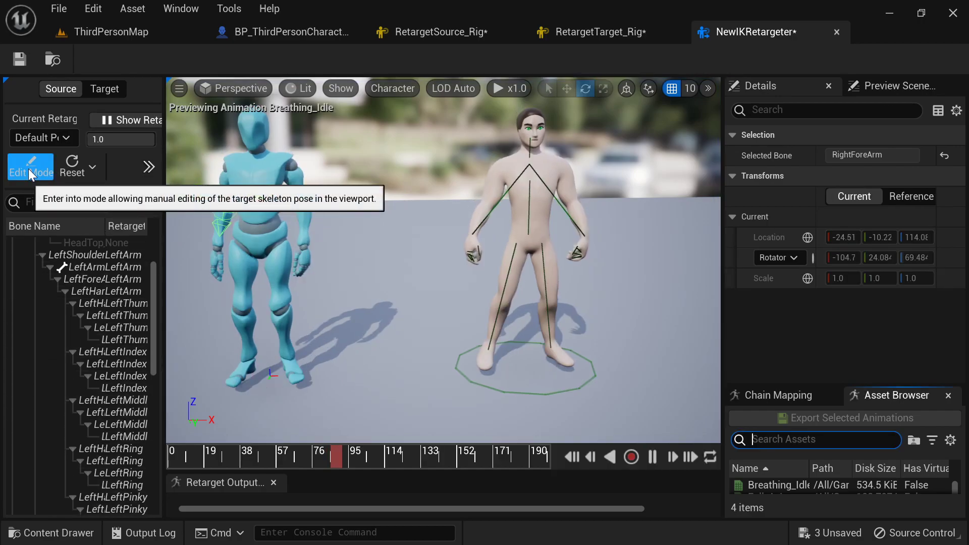
Rotate the source RightForeArm back about X, set LeftForeArm's X rotation offset to about 8.88°, and preview the result.
left_click(28, 168)
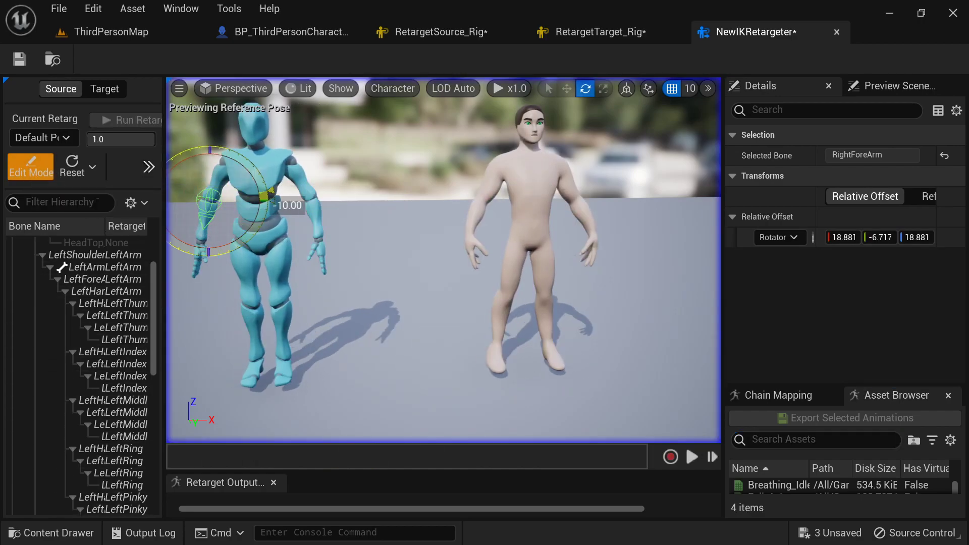
left_click(26, 168)
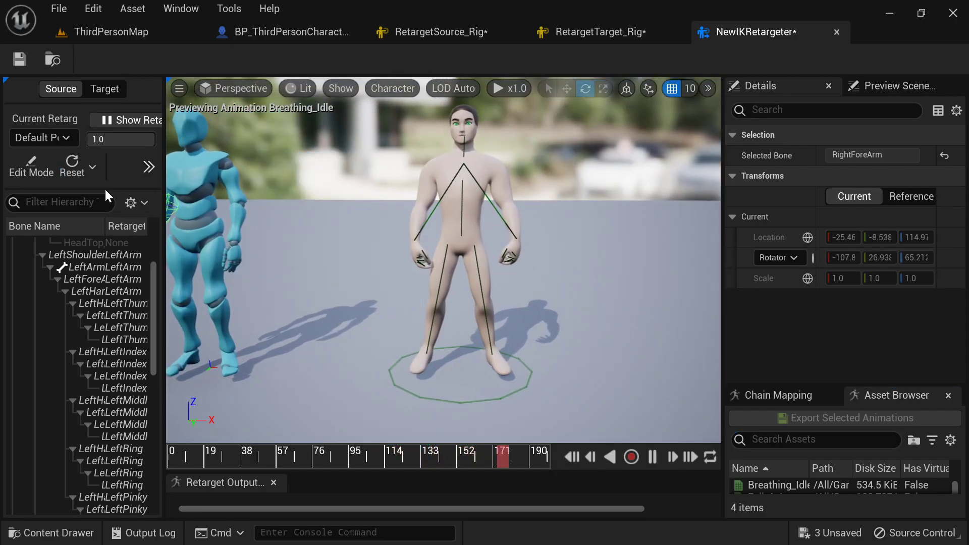
left_click(27, 164)
left_click(88, 278)
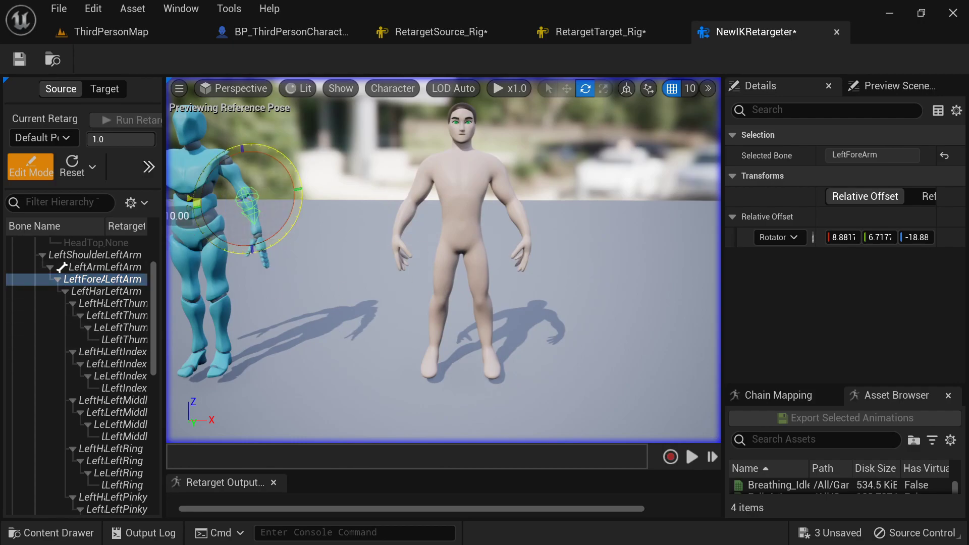
left_click(31, 167)
right_click_drag(588, 220, 539, 219)
left_click(25, 172)
Set the X rotation offsets of the source LeftHand and RightHand bones to 20°.
right_click_drag(386, 222, 606, 227)
key("s")
right_click_drag(443, 260, 484, 255)
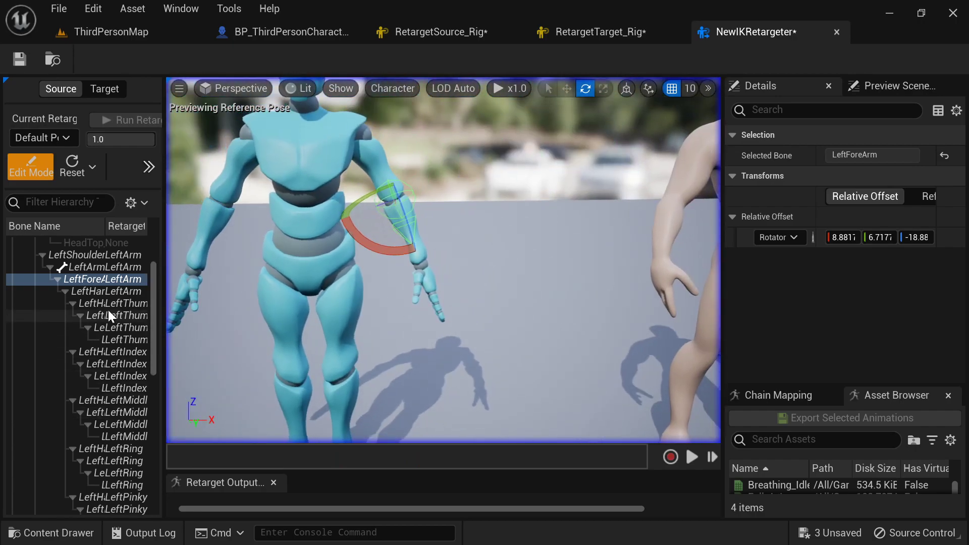
left_click(107, 292)
left_click_drag(387, 315, 369, 295)
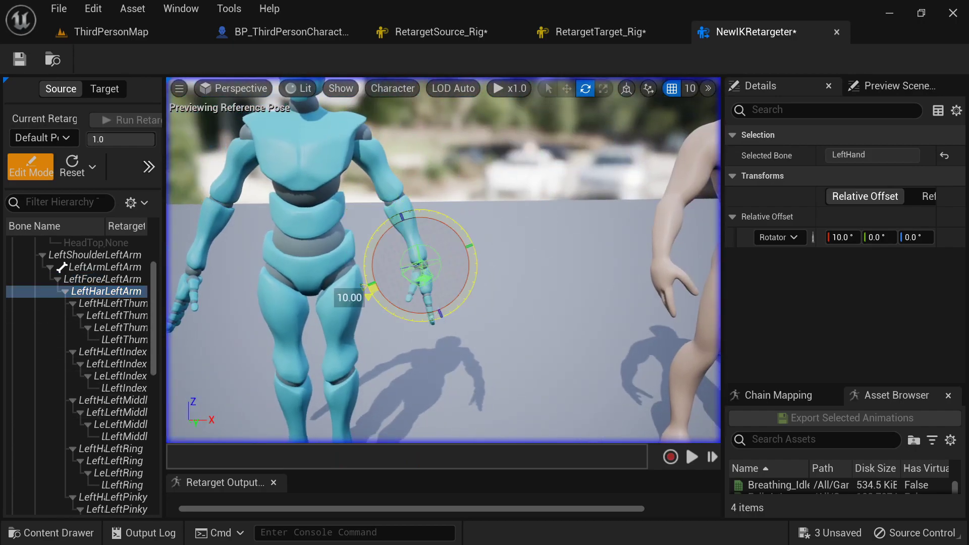
scroll(96, 399, "down", 5)
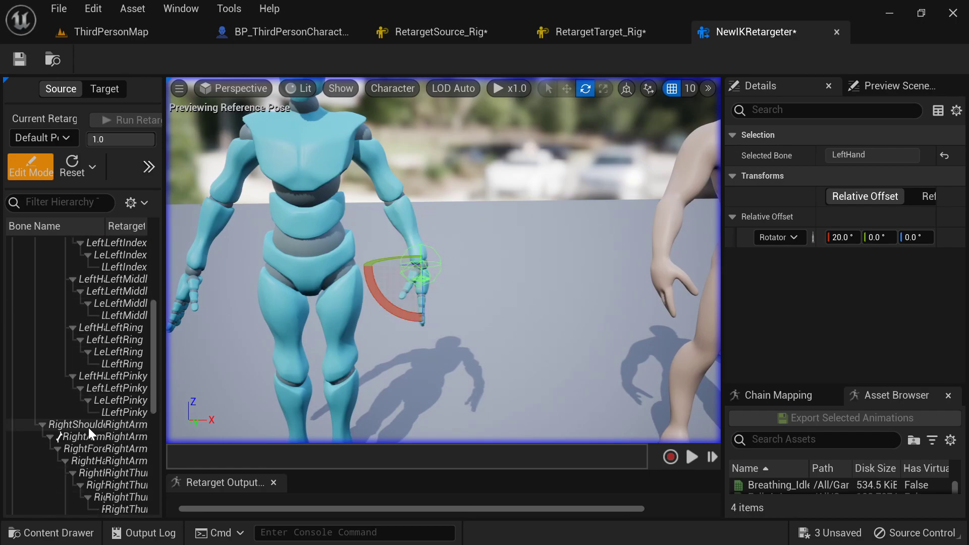
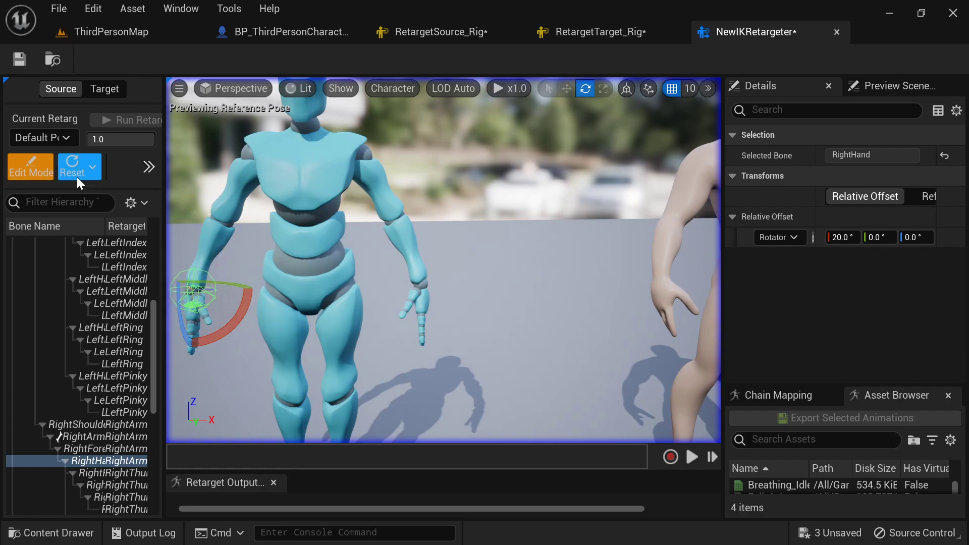
Preview the retargeted animation, examine both characters' hands from behind and in front, and return to pose editing.
left_click(33, 174)
left_click_drag(353, 260, 570, 260, "alt")
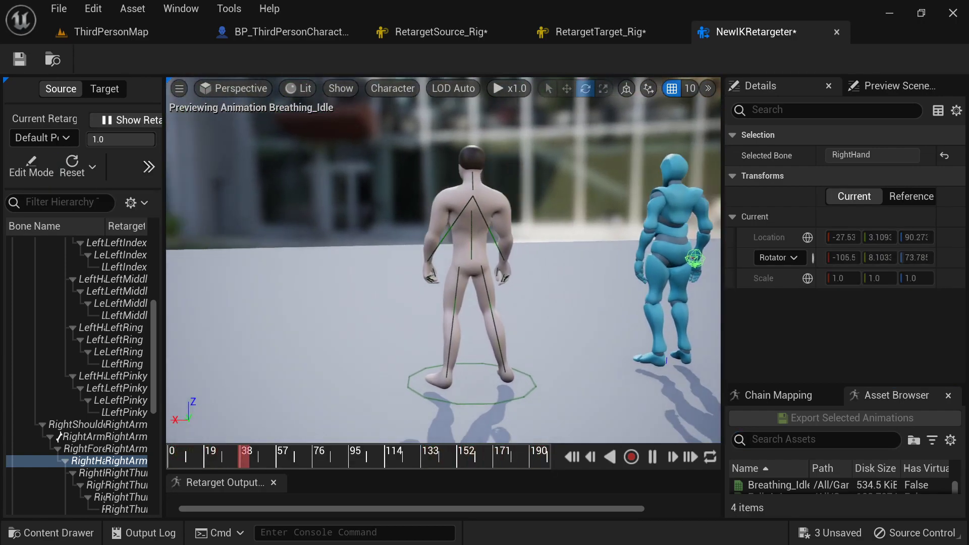
scroll(415, 300, "up", 2)
scroll(415, 301, "up", 2)
left_click_drag(413, 295, 637, 292, "alt")
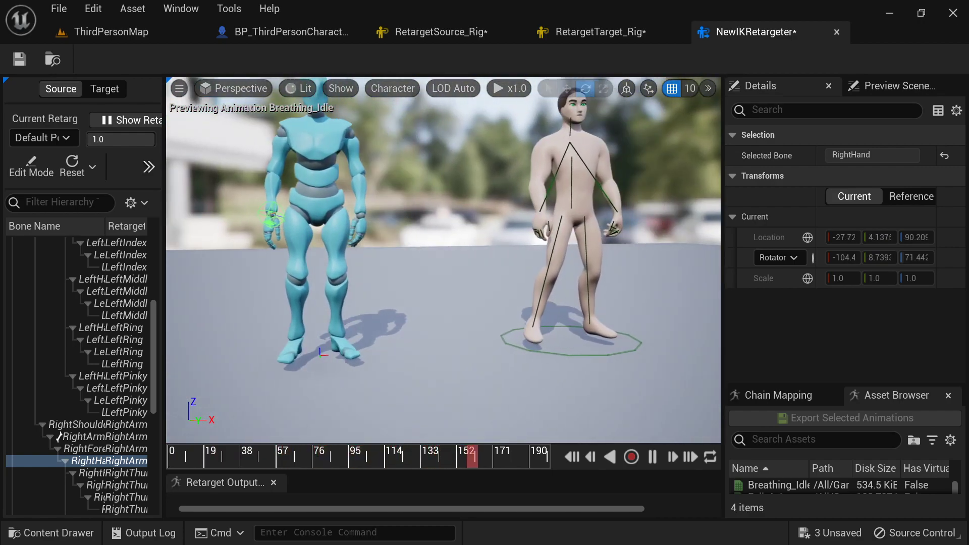
left_click(28, 168)
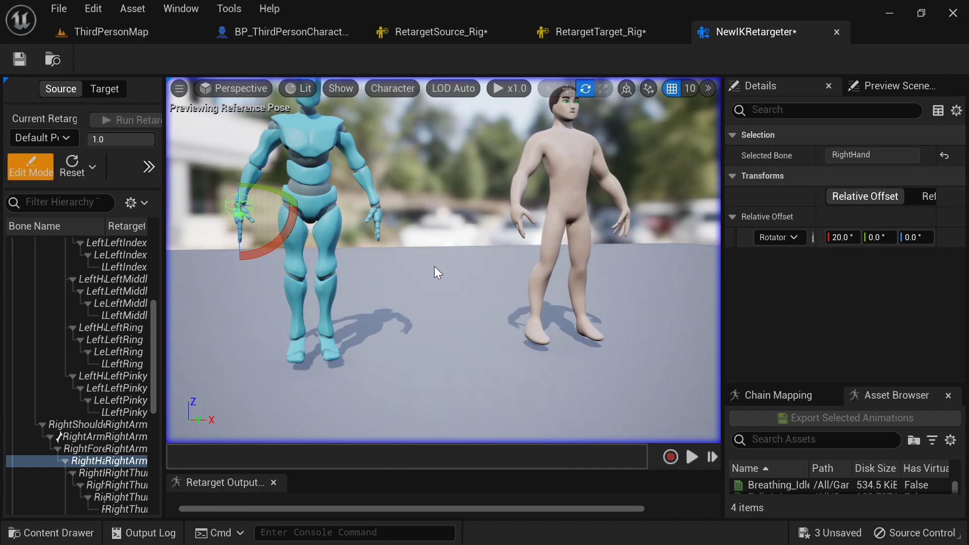
Set the source Z rotation offsets to -10° for LeftUpLeg and 10° for RightUpLeg, preview the animation, and return to pose editing.
scroll(101, 465, "down", 8)
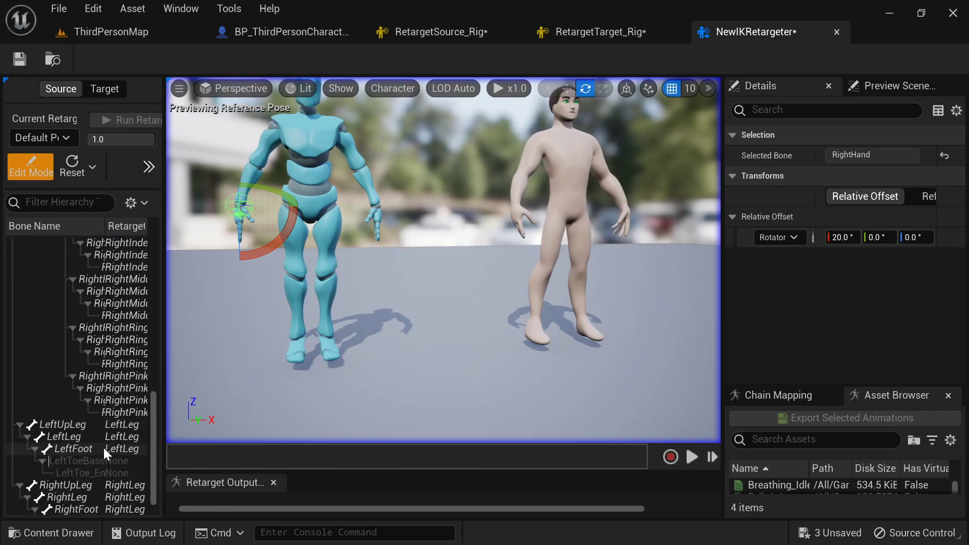
left_click(50, 425)
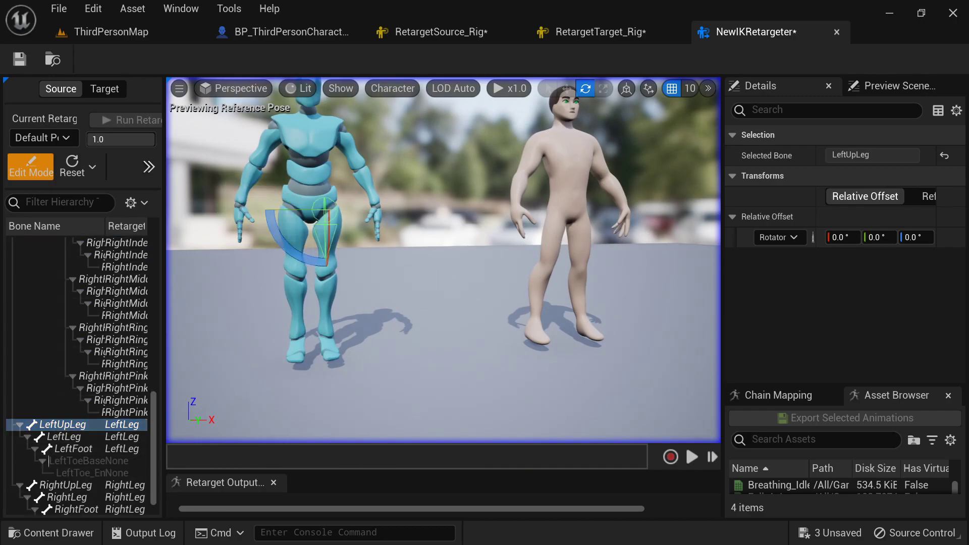
right_click_drag(277, 263, 278, 257)
left_click_drag(279, 253, 258, 281)
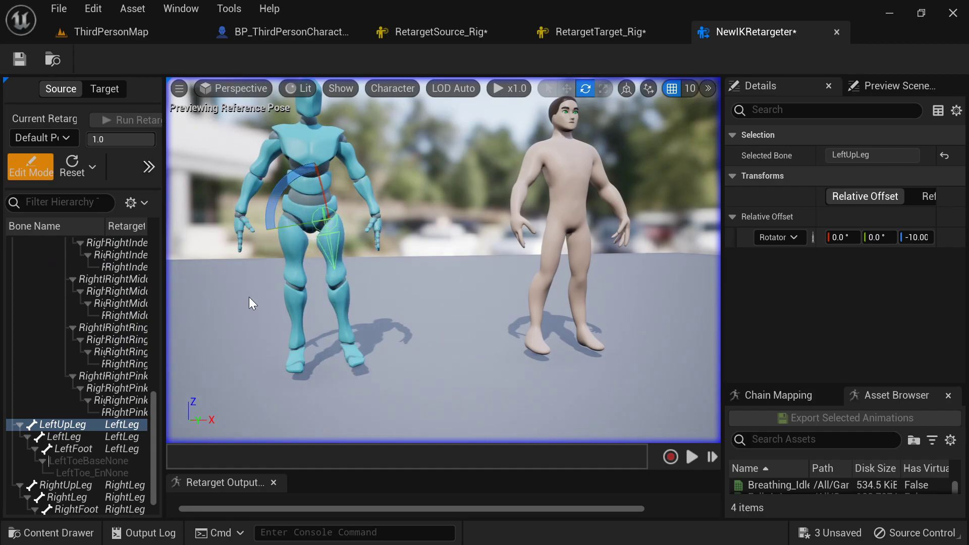
right_click_drag(272, 269, 266, 258)
left_click_drag(289, 301, 268, 290)
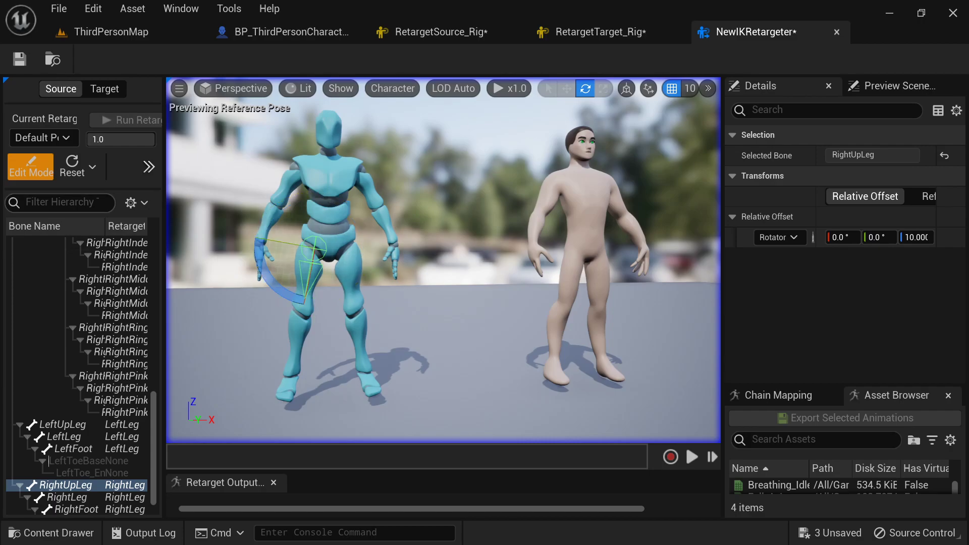
left_click(30, 167)
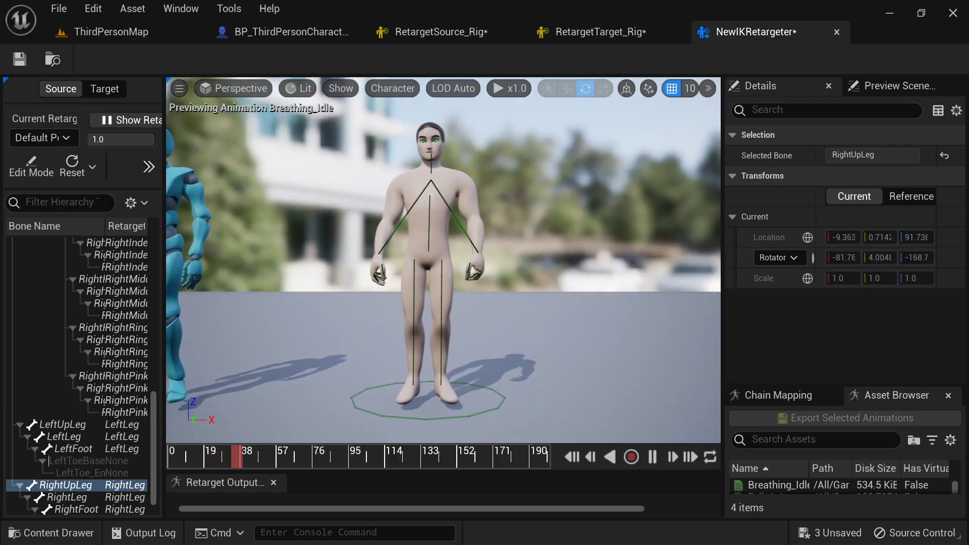
left_click(31, 166)
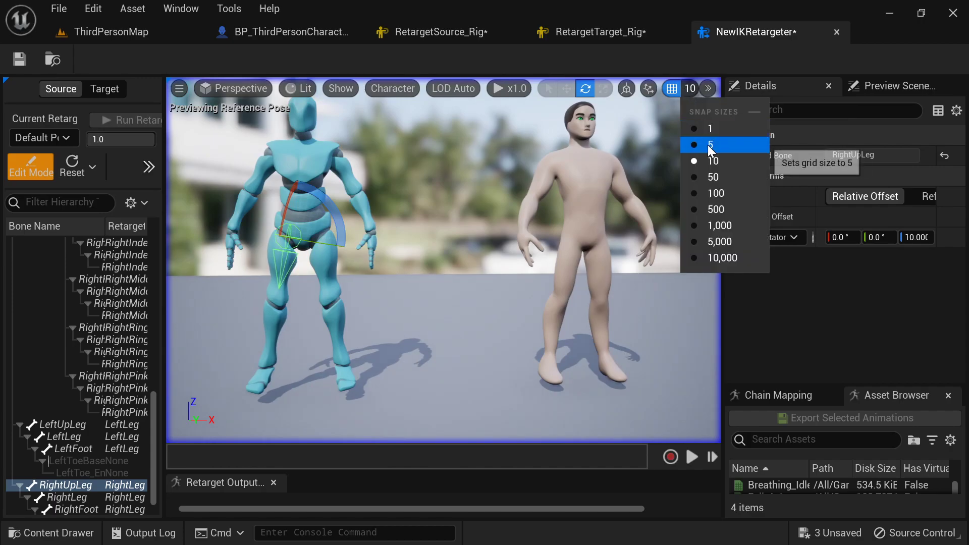
Set the viewport's position grid snap size to 5 and its rotation snap to 5°.
left_click(709, 146)
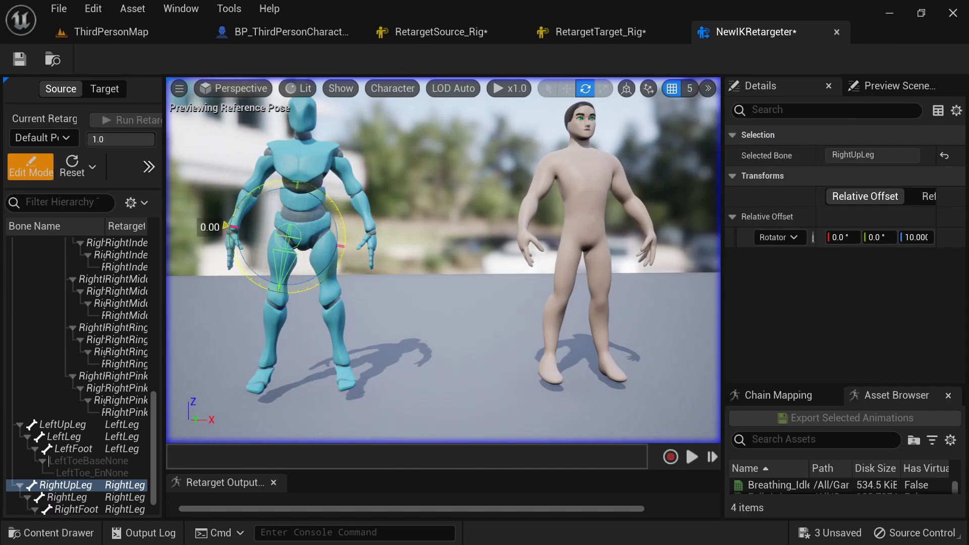
mouse_move(230, 226)
left_mouse_down()
mouse_move(233, 216)
mouse_move(230, 229)
left_mouse_up()
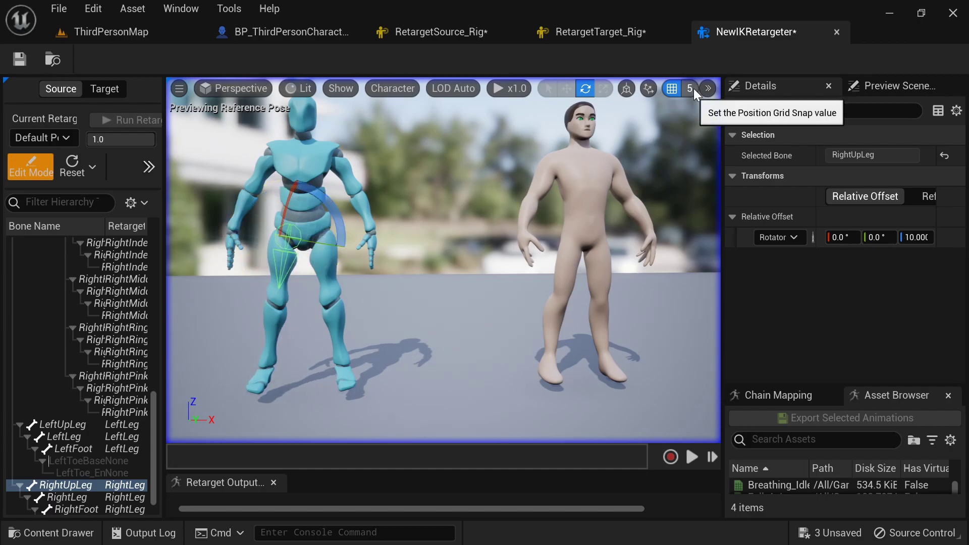
left_click(709, 89)
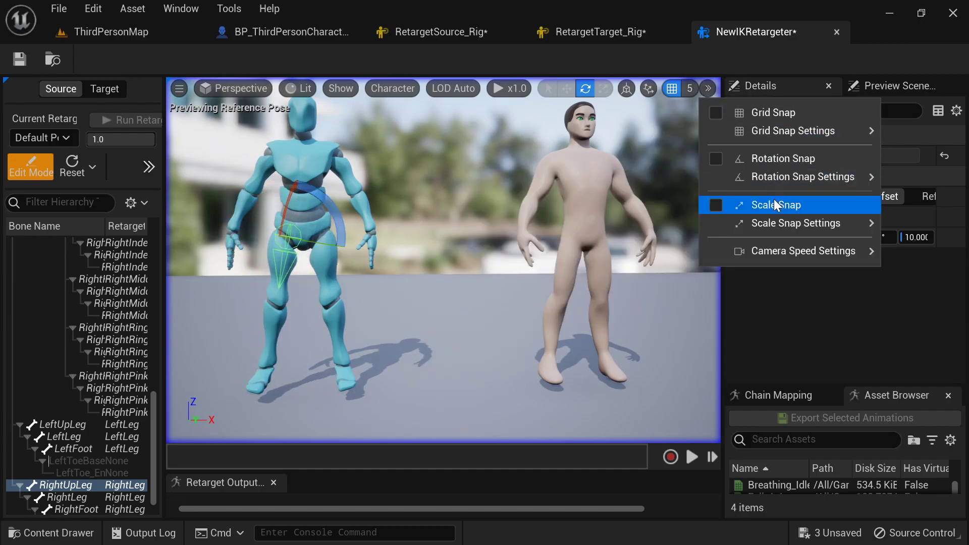
mouse_move(780, 180)
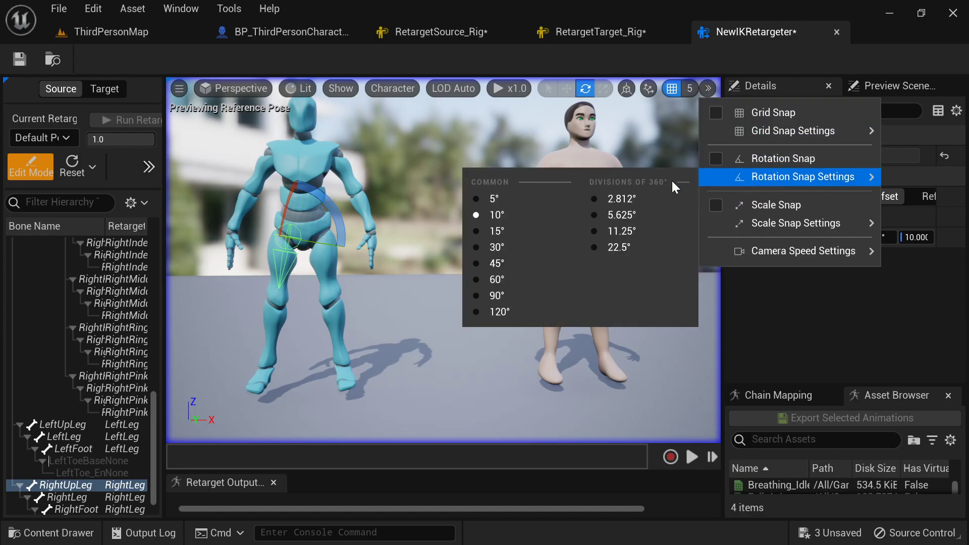
left_click(492, 199)
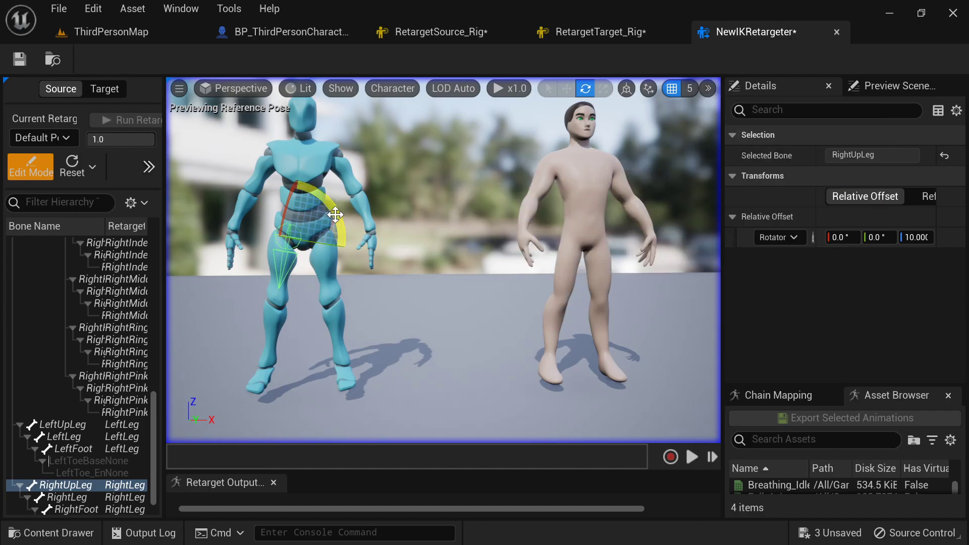
Set the source RightUpLeg's Z rotation offset to 5°, rotate LeftUpLeg about Z to match, and preview the retargeted Breathing_Idle animation.
left_click_drag(335, 215, 331, 222)
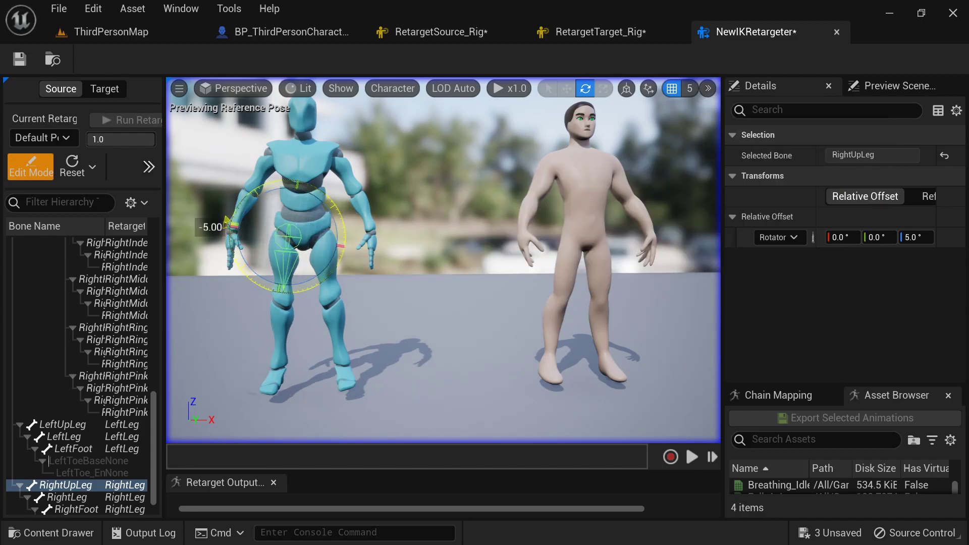
left_click(69, 424)
right_click_drag(437, 238, 442, 226)
left_click_drag(362, 268, 358, 283)
left_click(18, 174)
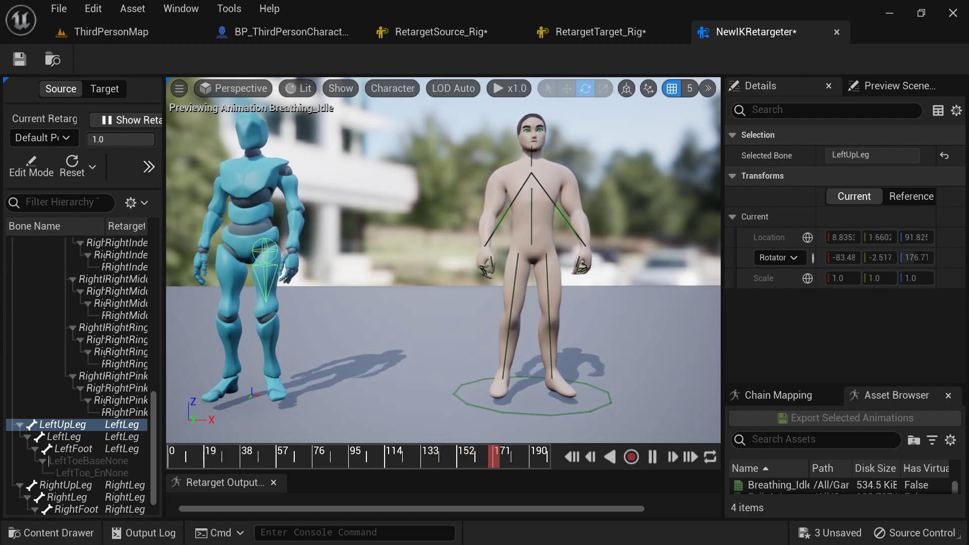
right_click_drag(443, 260, 485, 260)
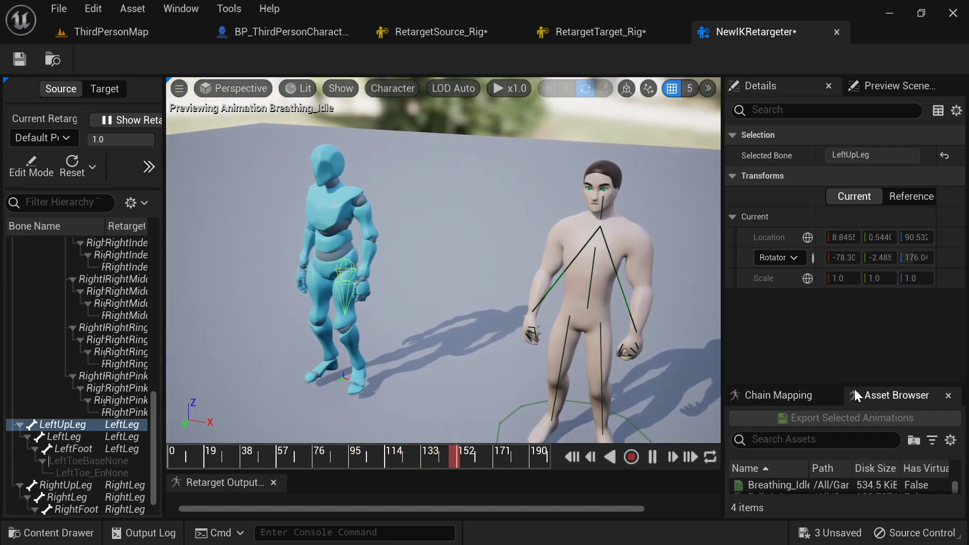
Enlarge the animation asset list and preview Swagger_Walk on both characters from the front and behind.
left_click_drag(826, 385, 833, 291)
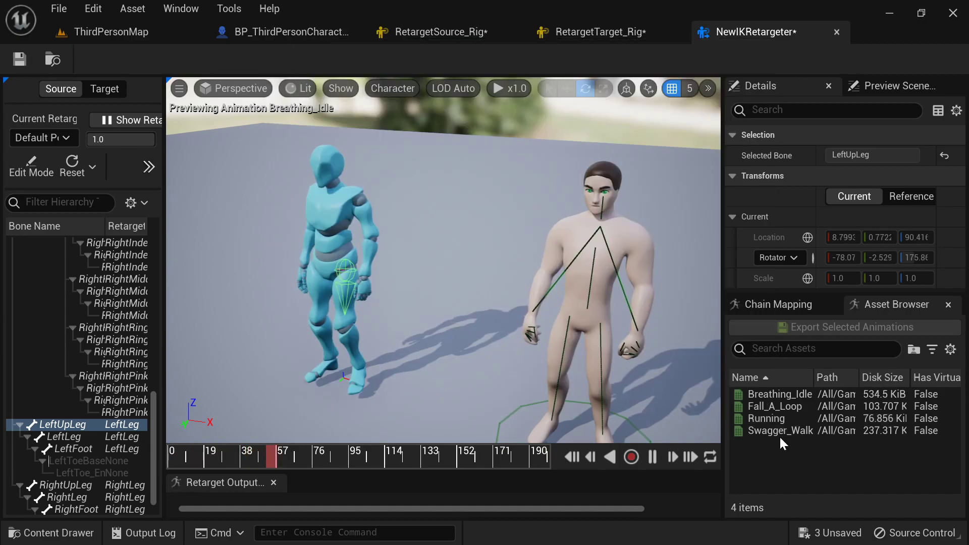
left_click(781, 432)
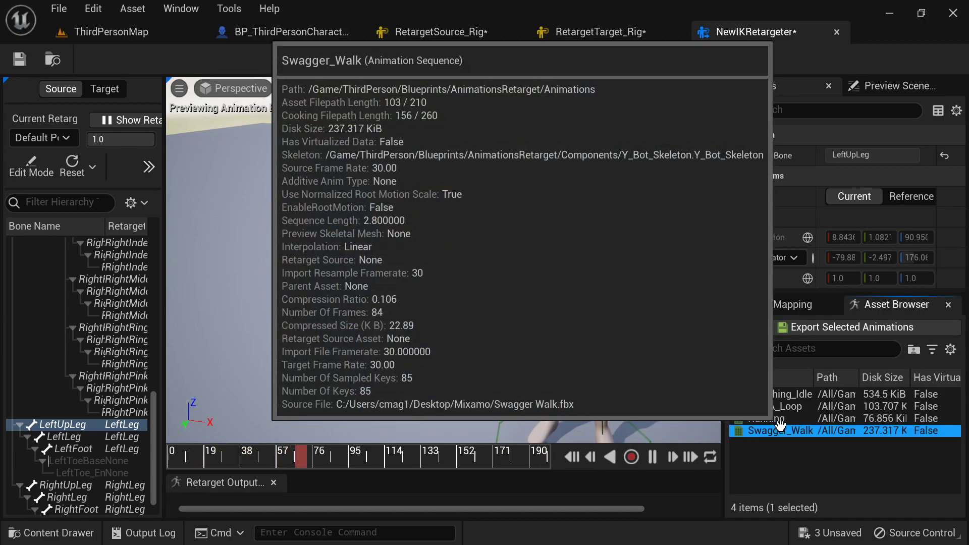
left_click(800, 431)
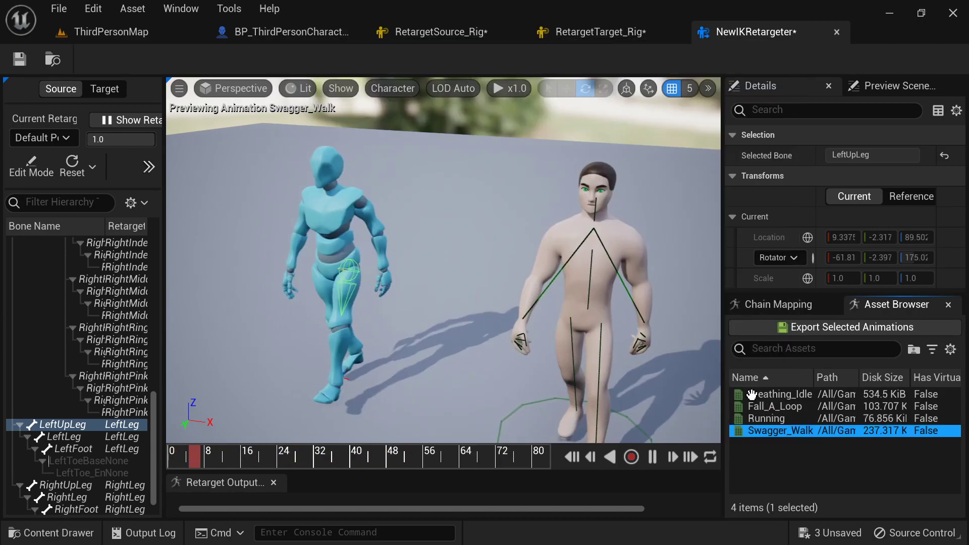
right_click_drag(597, 278, 555, 268)
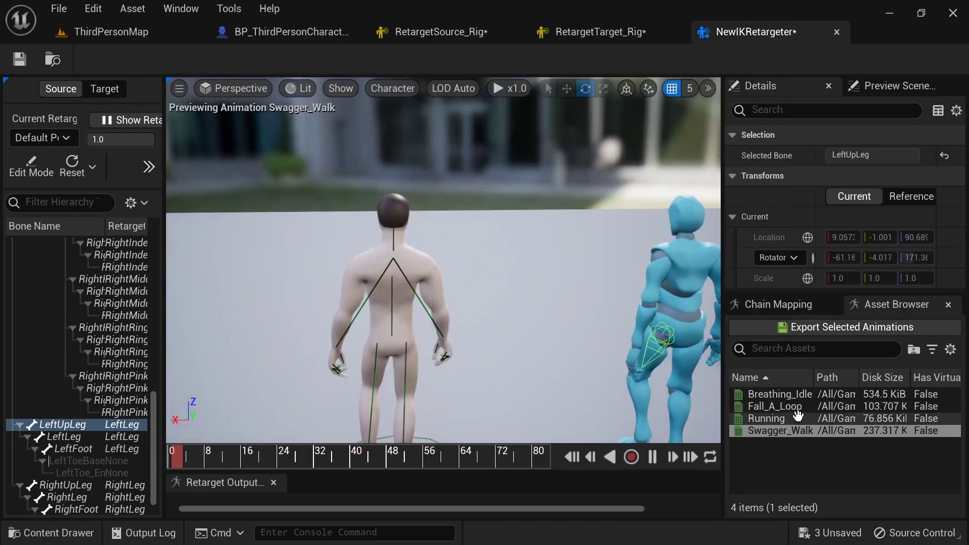
Preview the Running animation and examine the target character's arms and legs from behind and in front.
left_click(787, 419)
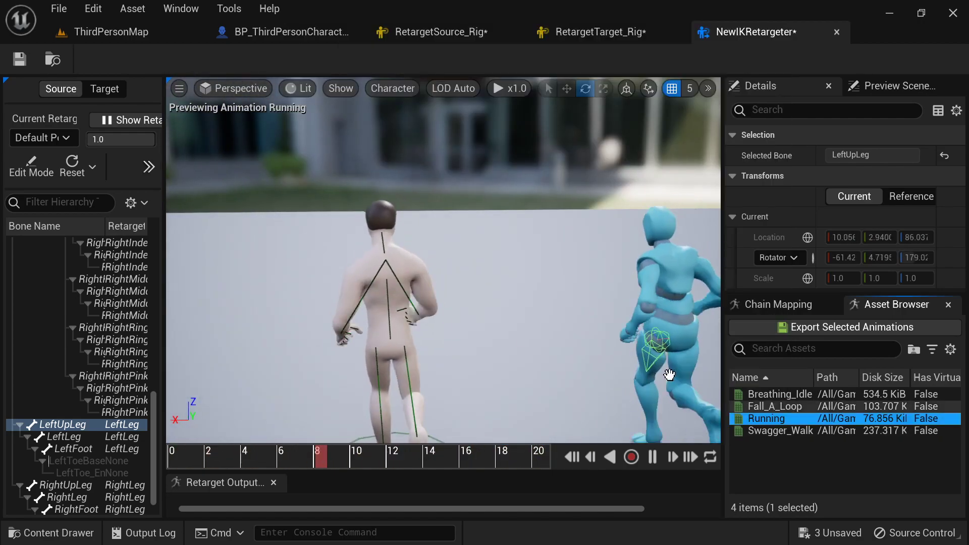
key("w")
right_click_drag(435, 301, 682, 295)
key("a")
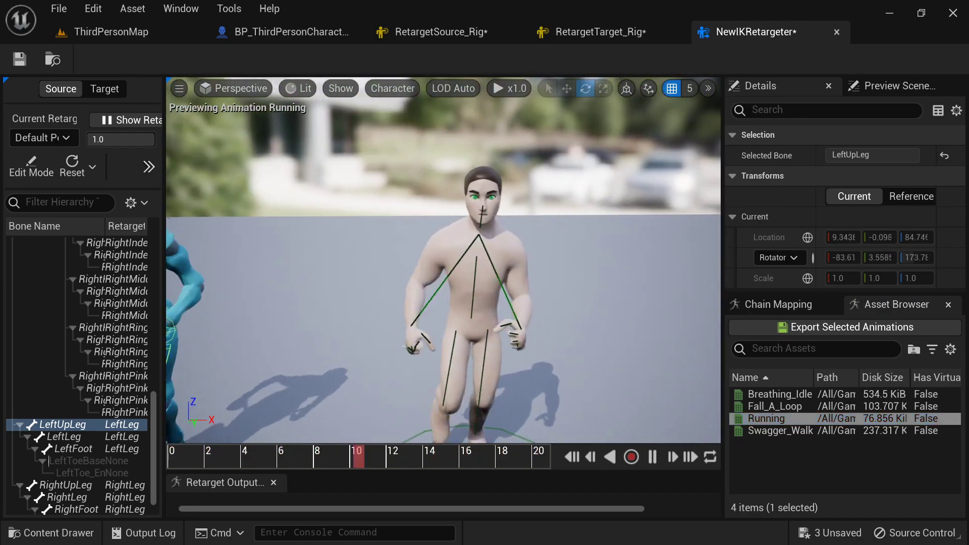
Preview the Fall_A_Loop animation and examine the target character's limbs up close from the front and behind.
left_click(767, 406)
key("a")
right_click_drag(608, 292, 672, 278)
key("d")
key("w")
key("s")
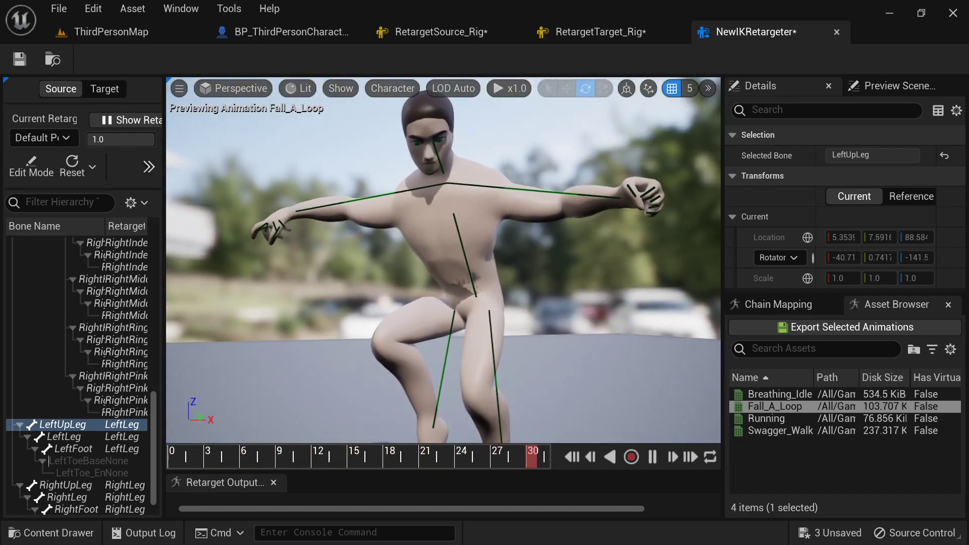
right_click_drag(568, 264, 588, 272)
key("d")
key("a")
key("d")
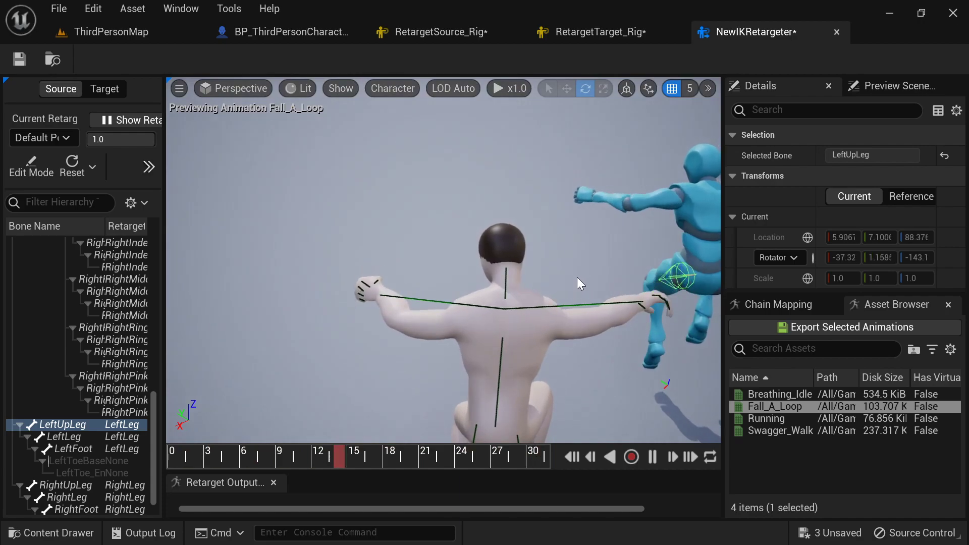
Play Swagger_Walk again and check the target character's walk from the front.
left_click(780, 431)
mouse_move(528, 290)
right_mouse_down()
mouse_move(454, 242)
mouse_move(525, 252)
mouse_move(528, 290)
right_mouse_up()
key("d")
right_click_drag(474, 354, 303, 353)
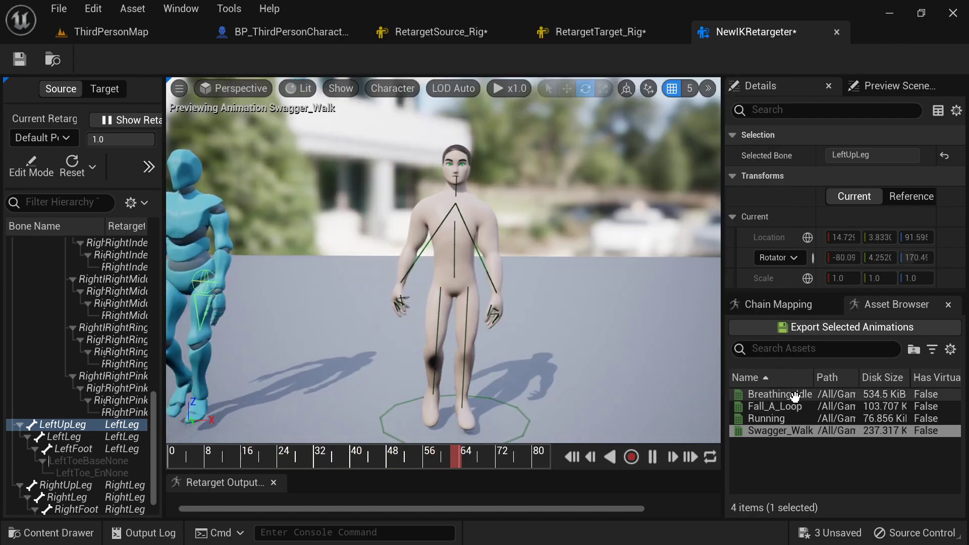
Select only the Breathing_Idle and Swagger_Walk animations and start a batch export of the retargeted versions.
left_click(795, 396)
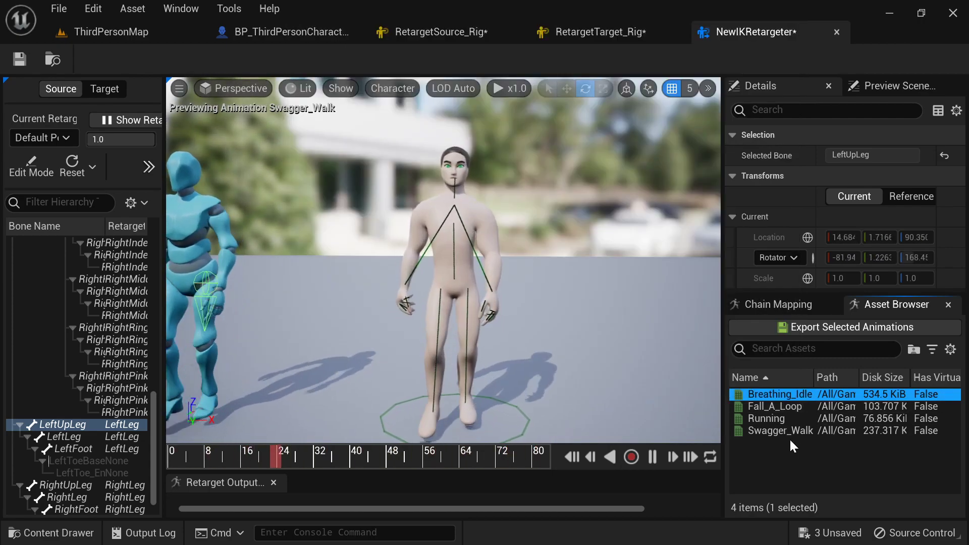
left_click(791, 429, "shift")
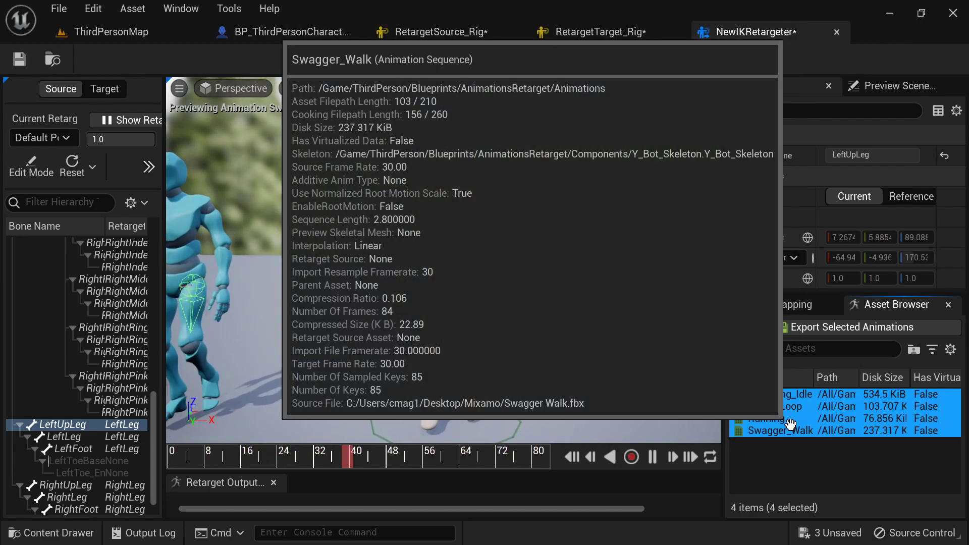
left_click(782, 448)
left_click(783, 395)
left_click(782, 431, "ctrl")
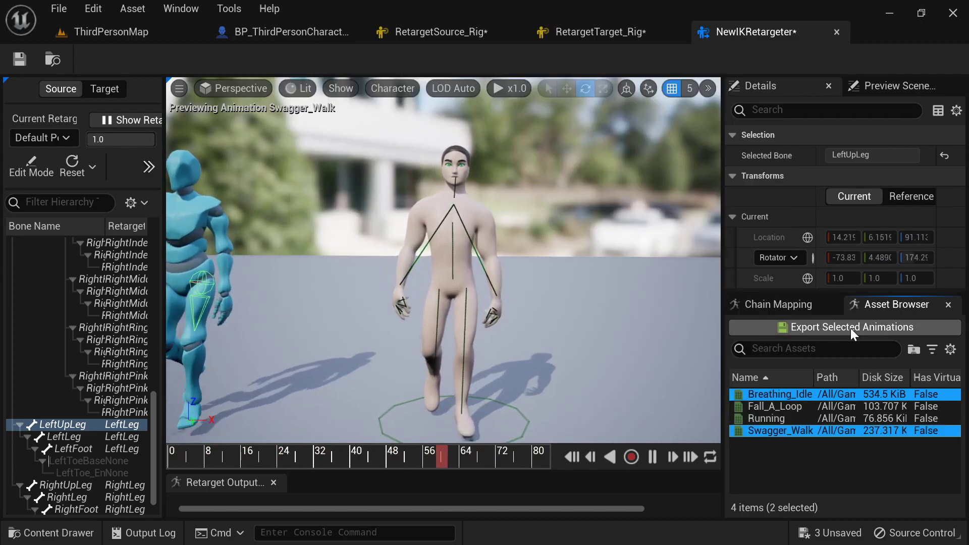
left_click(849, 327)
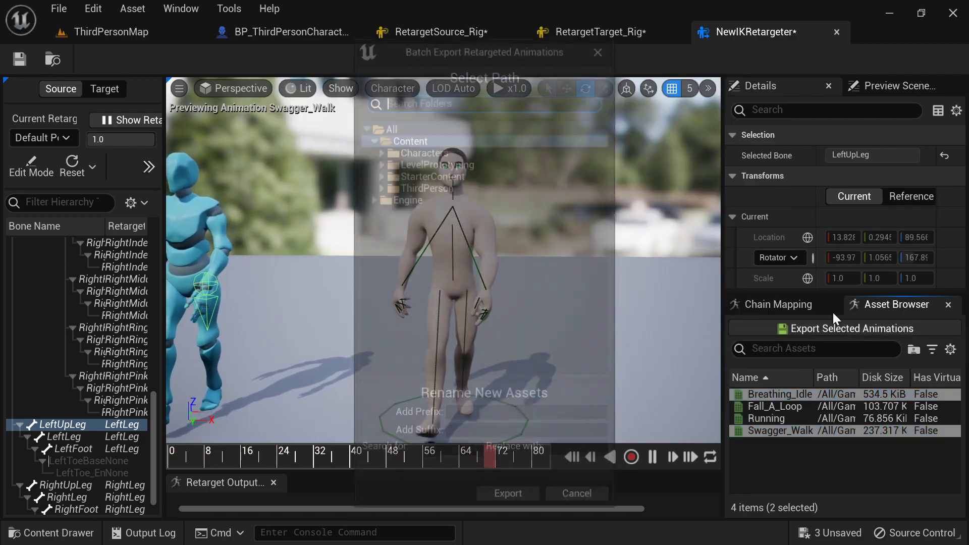
Create a Gregimations folder inside ThirdPerson/Blueprints/GregPieces and export the retargeted animations into it.
left_click(379, 187)
left_click(387, 198)
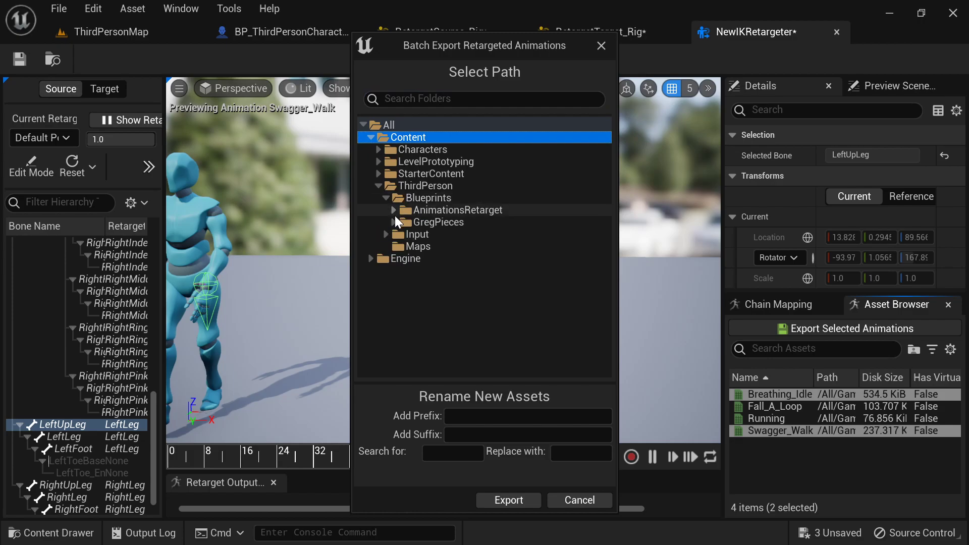
left_click(394, 211)
left_click(427, 225)
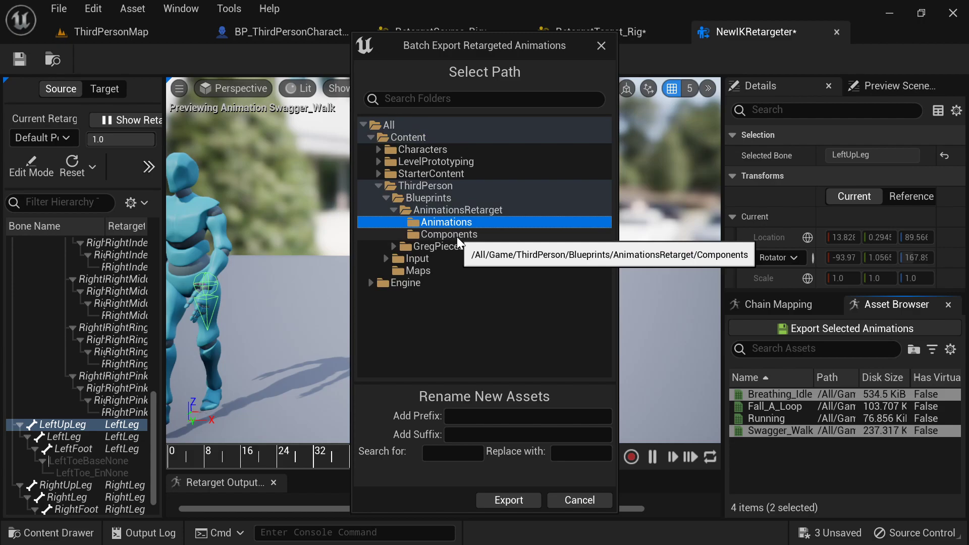
left_click(394, 247)
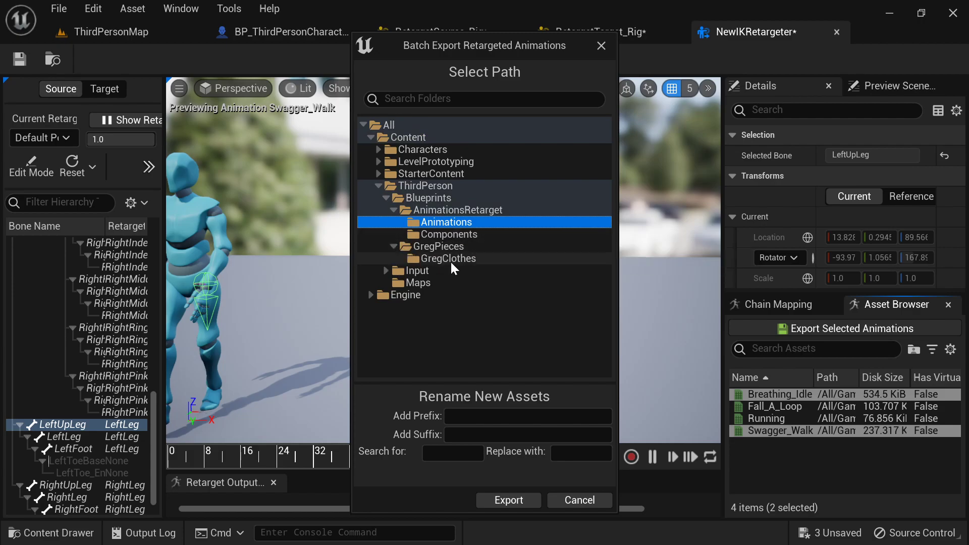
right_click(452, 247)
left_click(518, 258)
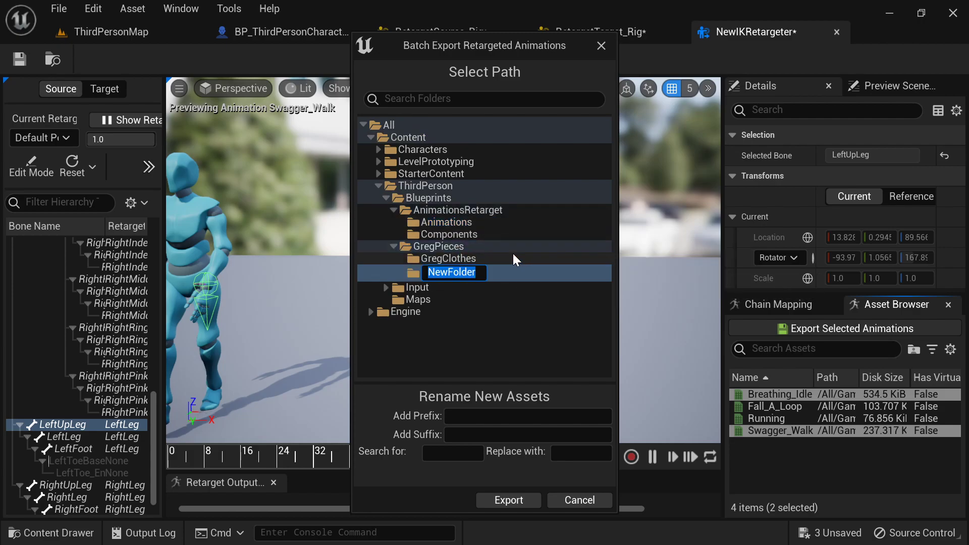
type("Gregimations")
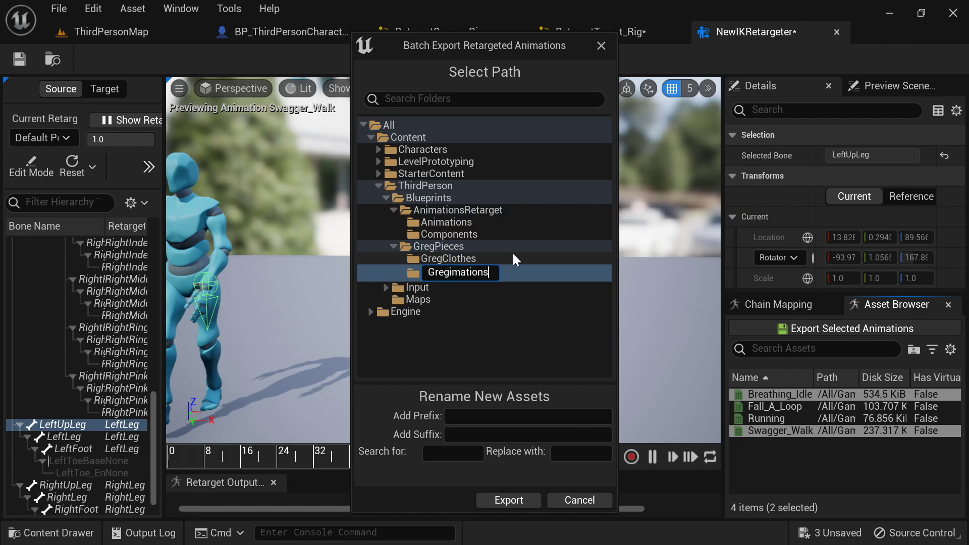
key("Return")
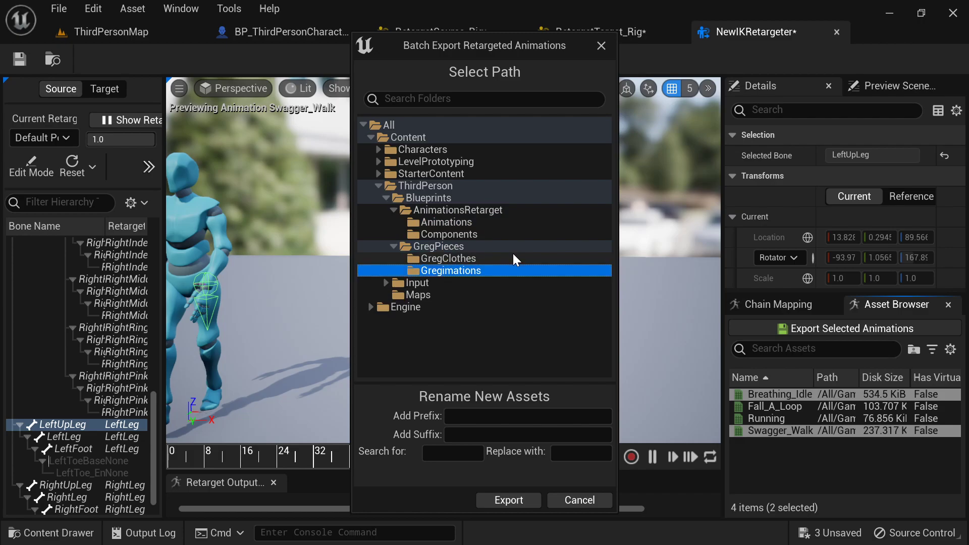
left_click(505, 504)
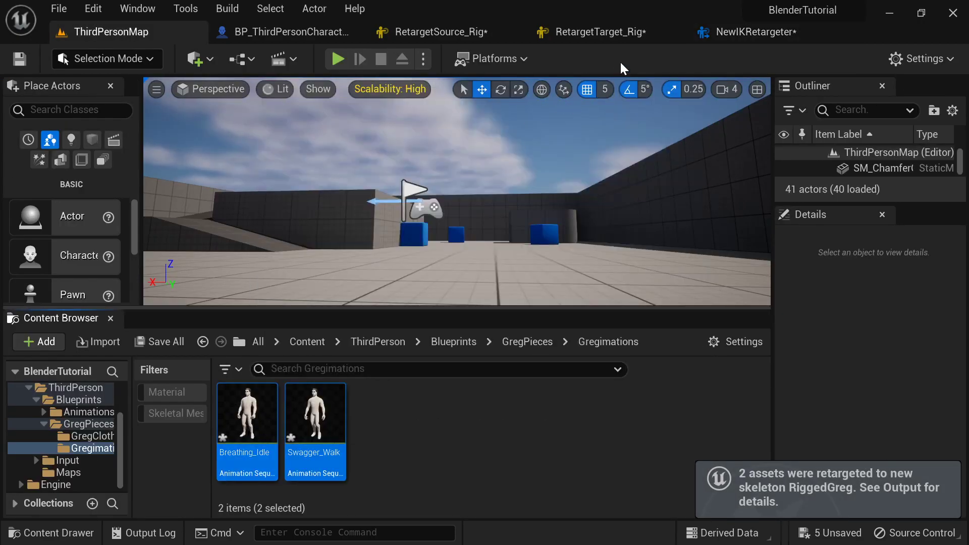
Return to NewIKRetargeter and play the Running animation on the target character.
left_click(769, 31)
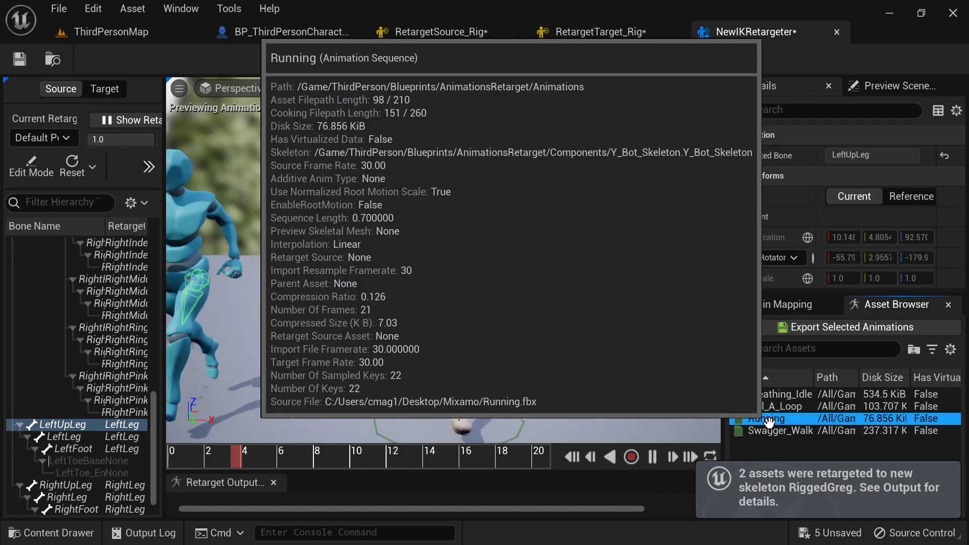
left_click(766, 419)
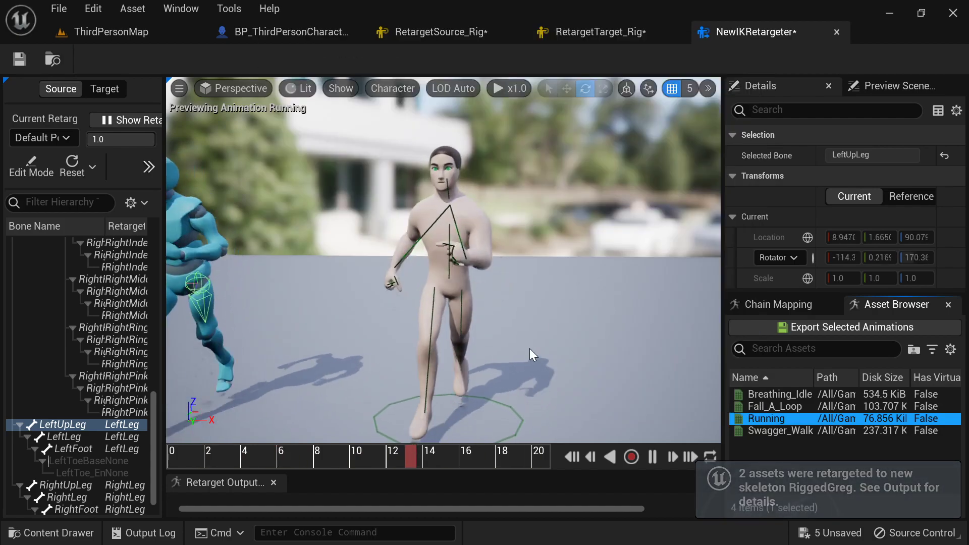
Edit the source retarget pose and rotate the RightShoulder bone to an X offset of -5°.
left_click(32, 166)
right_click_drag(397, 223, 581, 227)
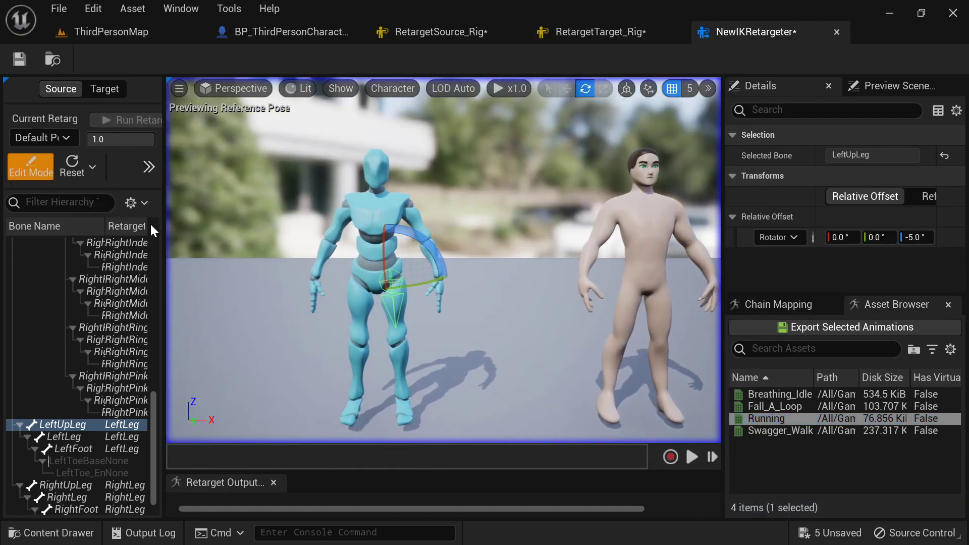
scroll(111, 369, "up", 2)
scroll(112, 373, "up", 6)
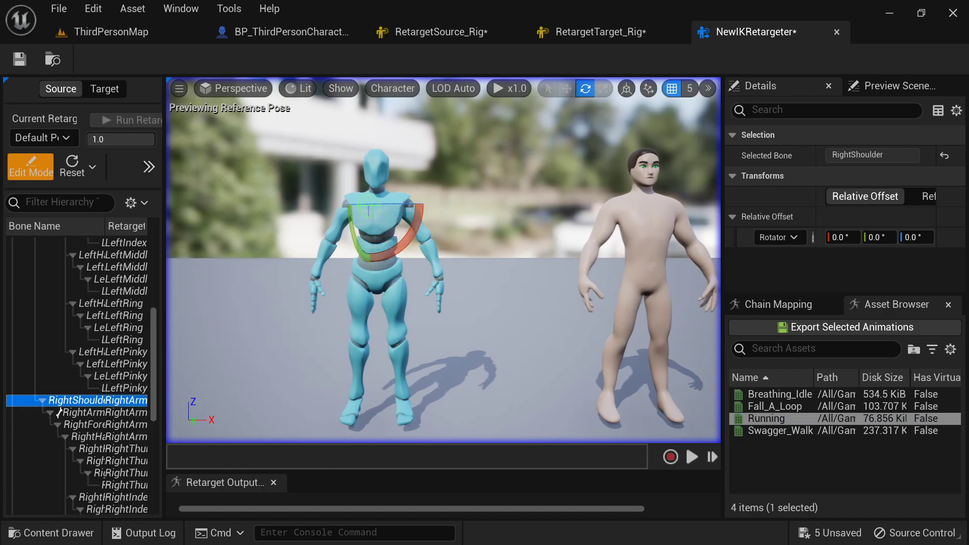
right_click_drag(448, 234, 468, 238)
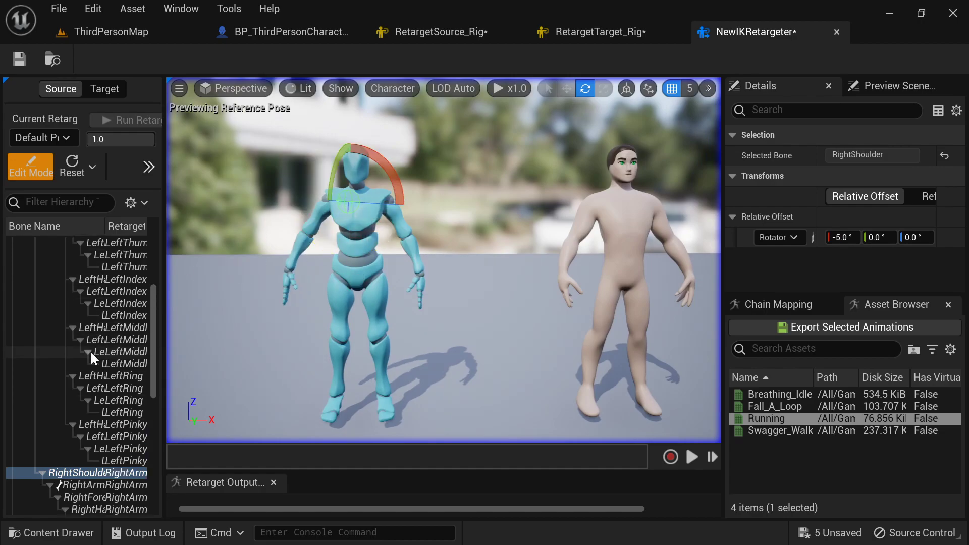
Rotate the source LeftShoulder bone to an X offset of -5° and preview the Running animation with the edited pose.
scroll(90, 352, "up", 6)
left_click(91, 328)
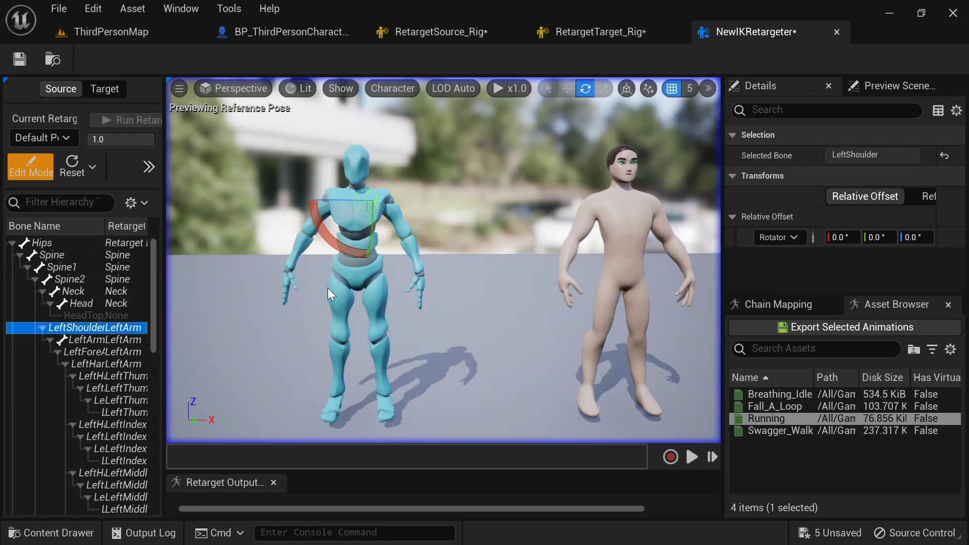
right_click_drag(327, 284, 333, 273)
left_click_drag(331, 257, 331, 257)
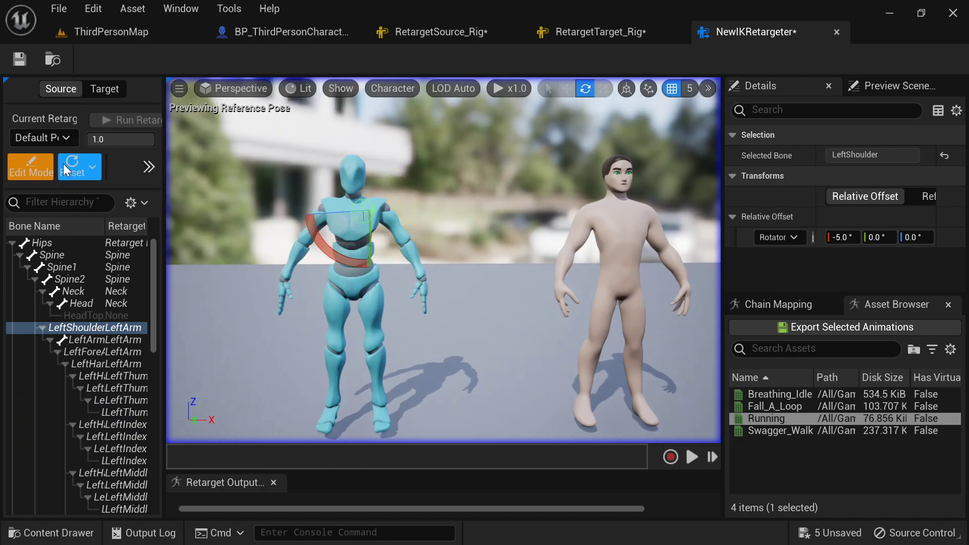
left_click(29, 163)
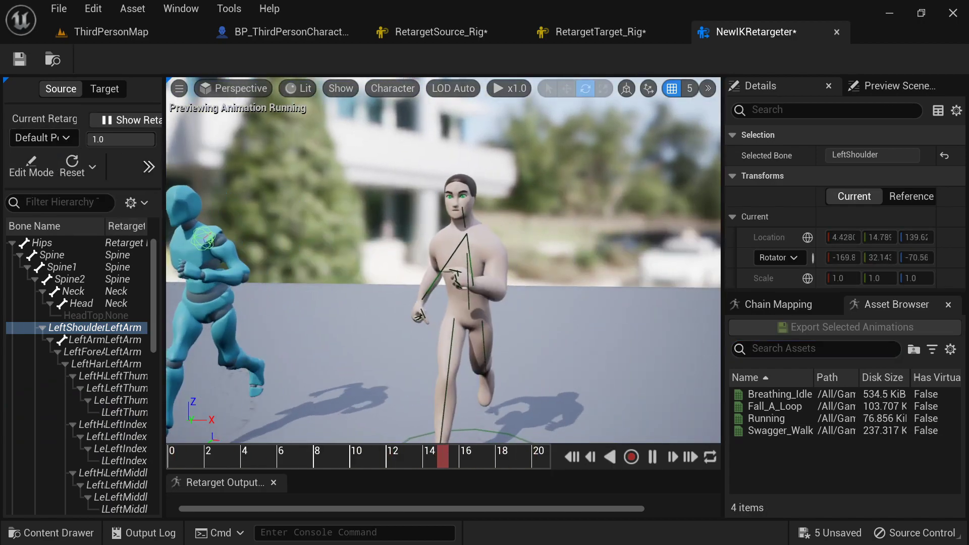
Readjust the source LeftShoulder rotation, set the RightShoulder's X offset to 5°, and check the Running animation from the front.
left_click(30, 166)
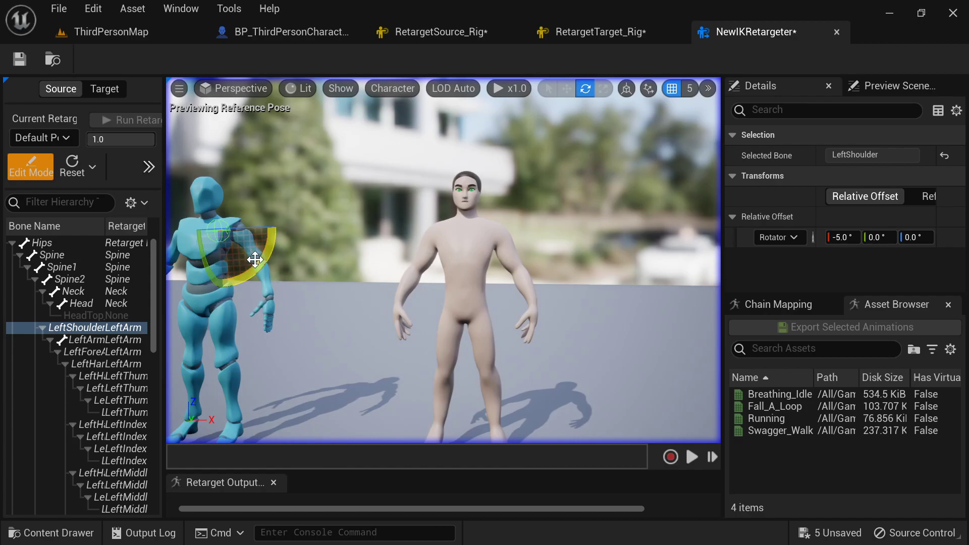
left_click_drag(253, 271, 253, 271)
right_click_drag(252, 272, 282, 272)
scroll(113, 362, "down", 7)
left_click(83, 441)
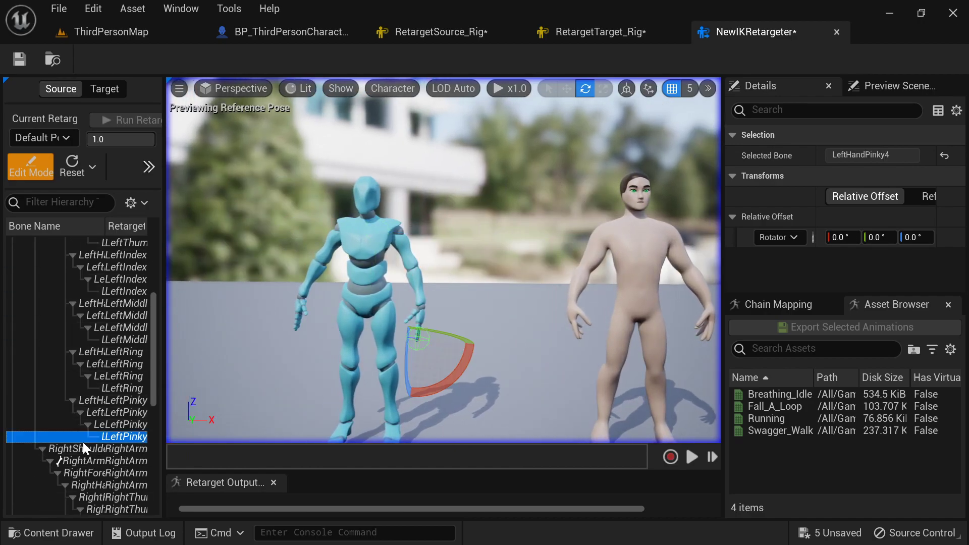
left_click(83, 448)
right_click_drag(451, 201, 438, 190)
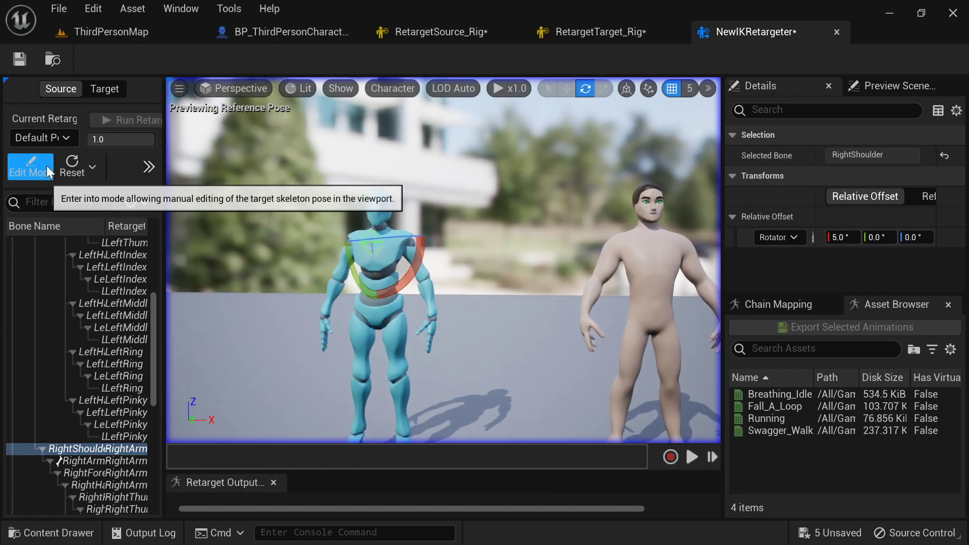
left_click(31, 167)
left_click_drag(443, 260, 575, 278, "alt")
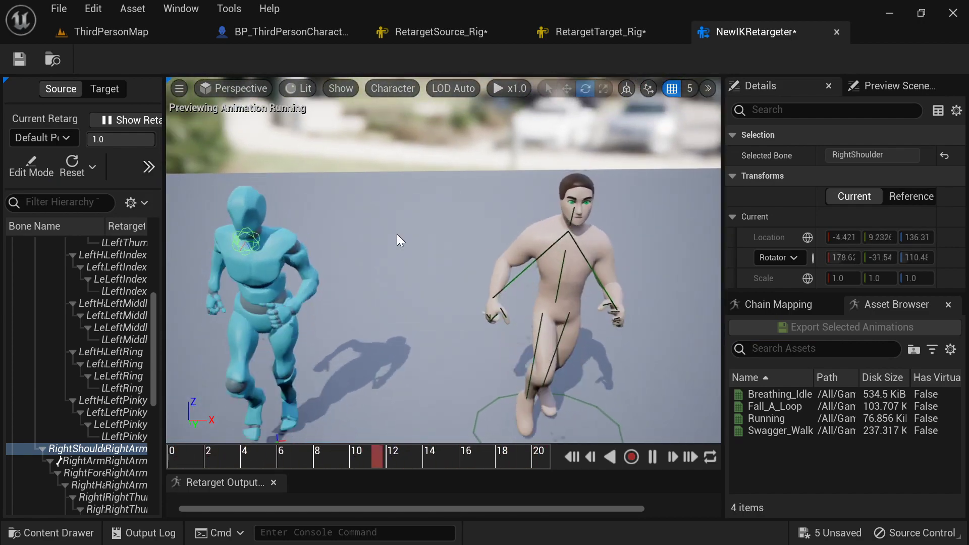
Rotate the source RightForeArm and LeftForeArm bones by -5°, giving both an X rotation offset of about 3.88°.
left_click(15, 164)
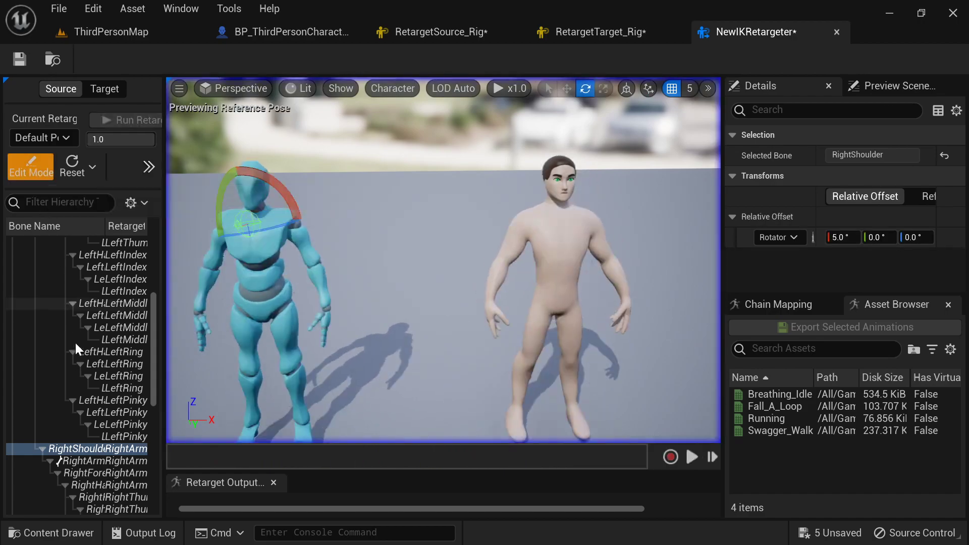
left_click(78, 472)
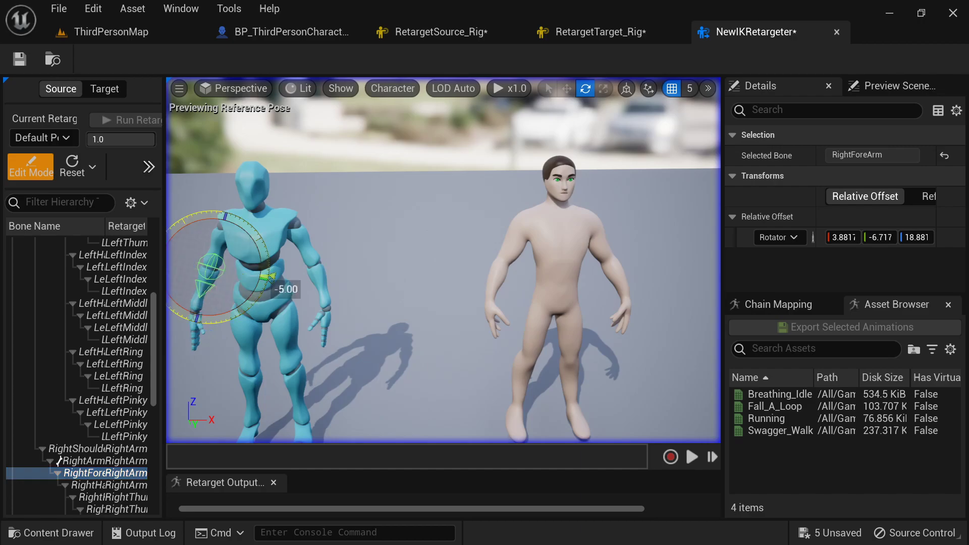
scroll(92, 368, "up", 5)
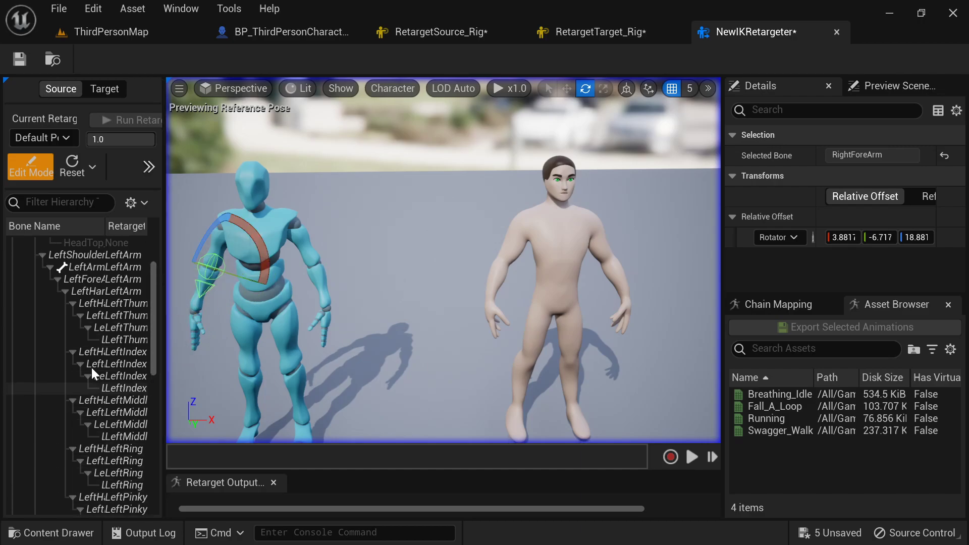
left_click(95, 309)
right_click_drag(387, 318, 389, 295)
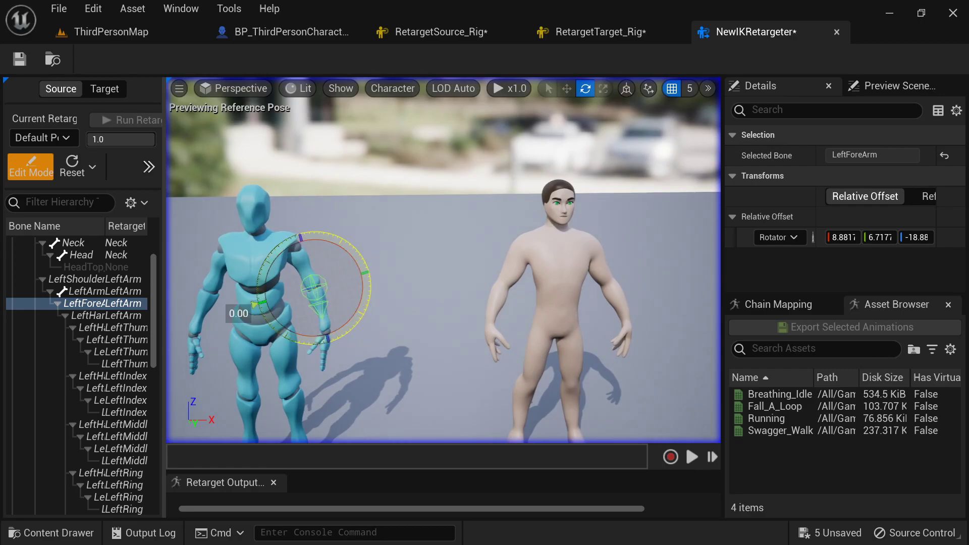
Preview the Running animation with the new arm pose and compare both characters from the front and behind.
left_click(37, 166)
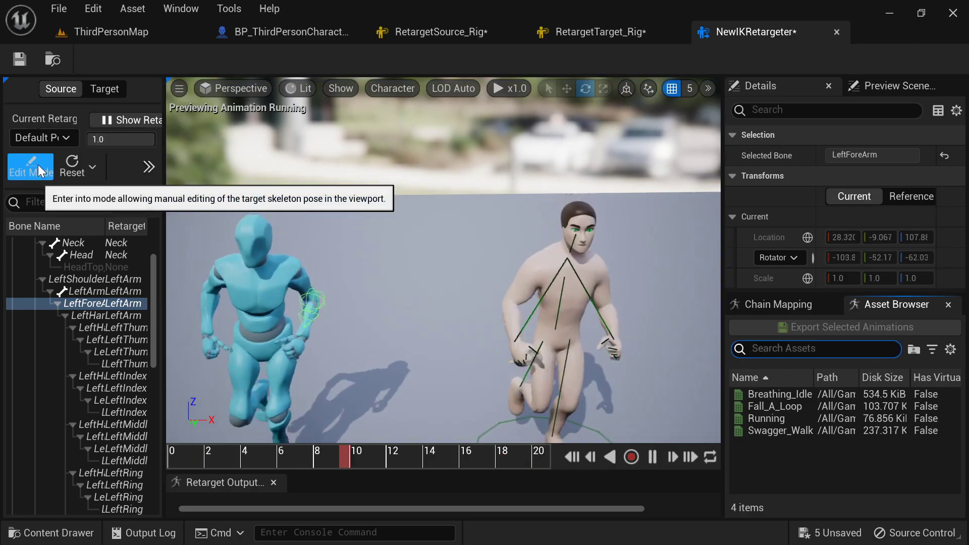
right_click_drag(444, 260, 373, 320)
right_click_drag(576, 212, 425, 198)
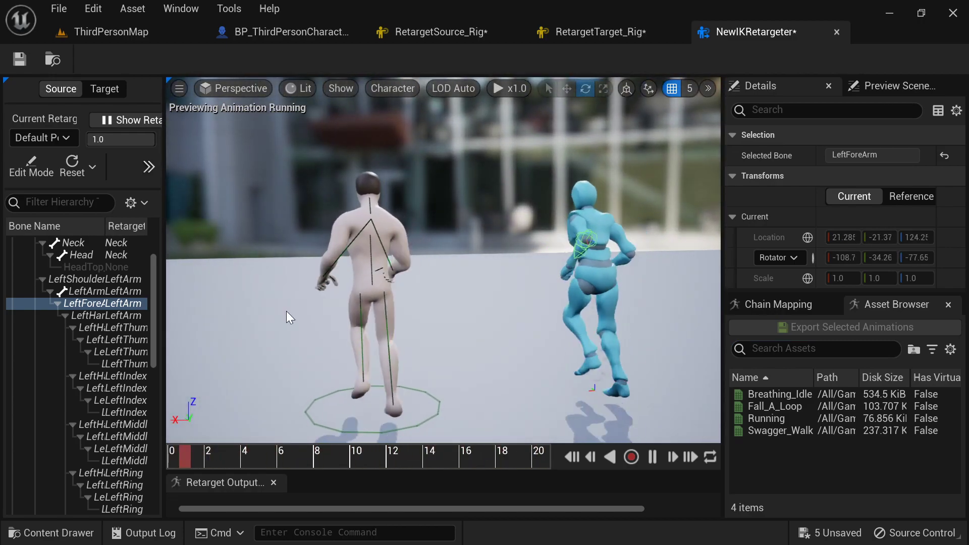
Play the Fall_A_Loop animation and examine the target character's arms and legs up close.
left_click(49, 172)
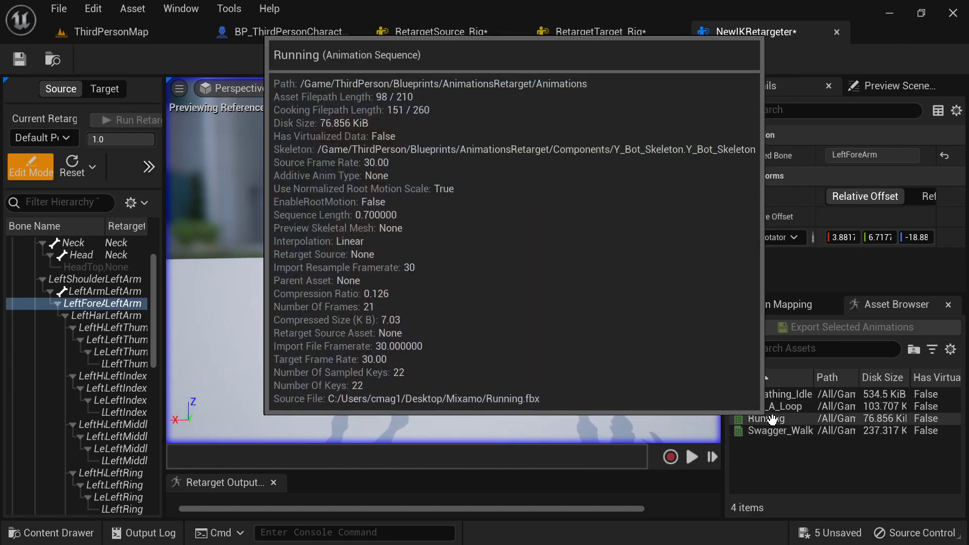
double_click(776, 407)
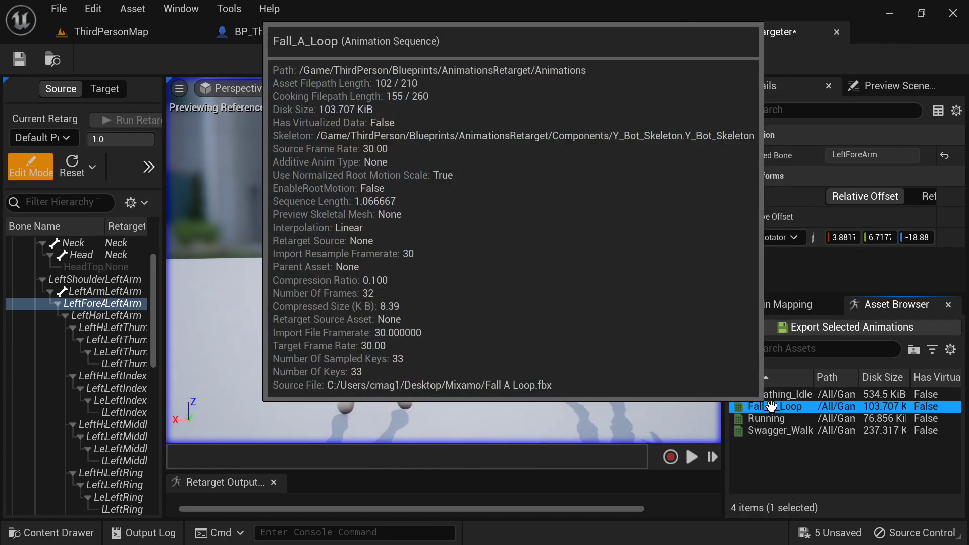
right_click_drag(444, 260, 535, 189)
left_click_drag(536, 190, 591, 222, "alt")
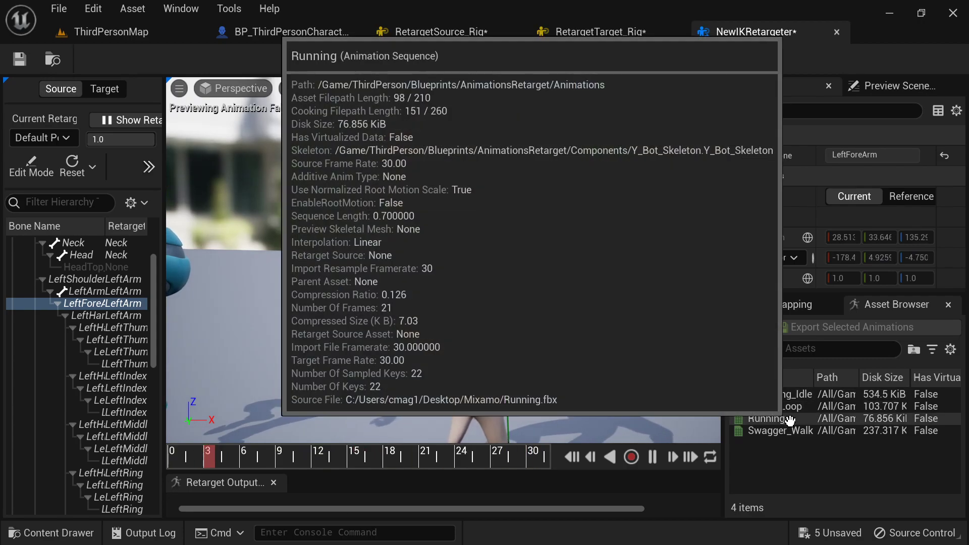
Select only the Running and Fall_A_Loop animations and batch export their retargeted versions to the GregPieces folder.
left_click(768, 418)
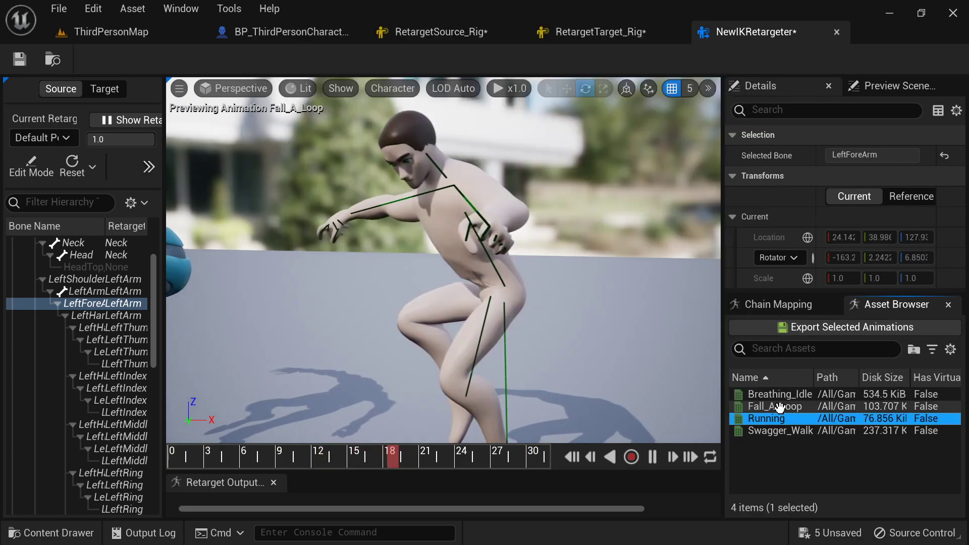
left_click(775, 407, "ctrl")
left_click(852, 327)
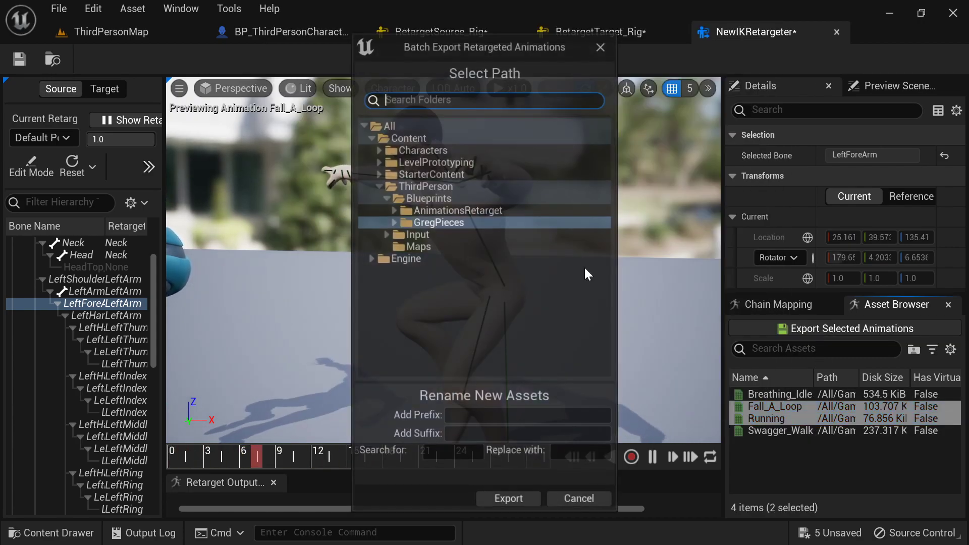
left_click(507, 500)
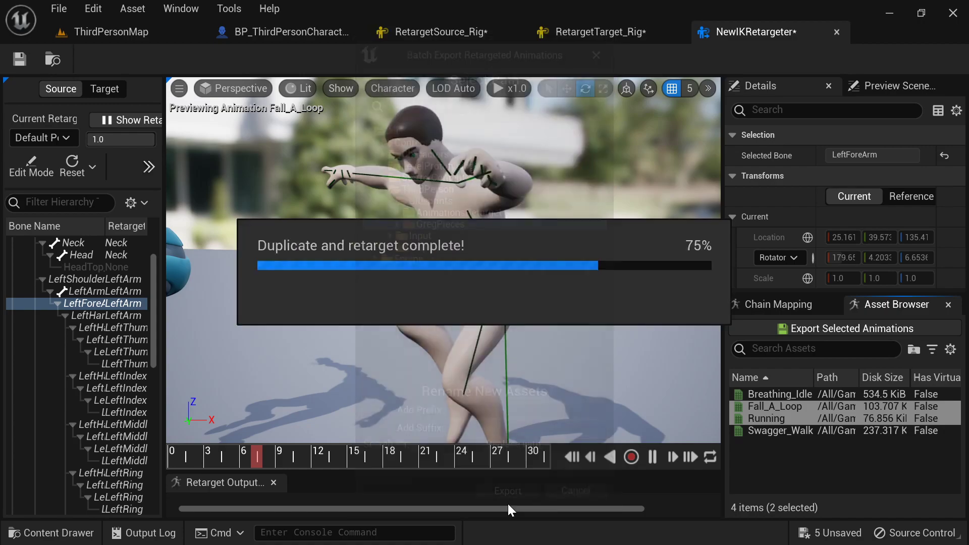
Move the exported Fall_A_Loop and Running animations into the Gregimations folder and save all unsaved assets.
scroll(482, 439, "down", 2)
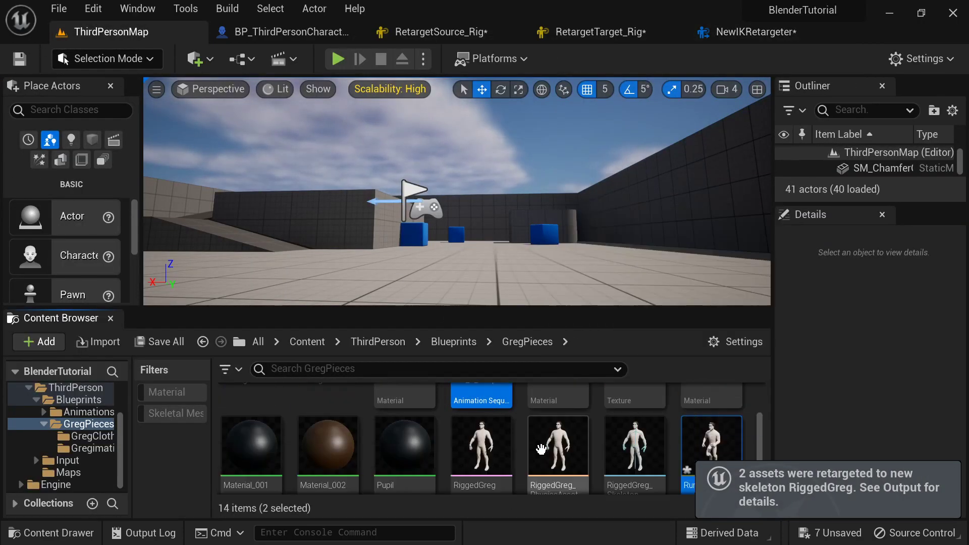
mouse_move(711, 433)
left_click_drag(710, 433, 98, 449)
left_click(130, 479)
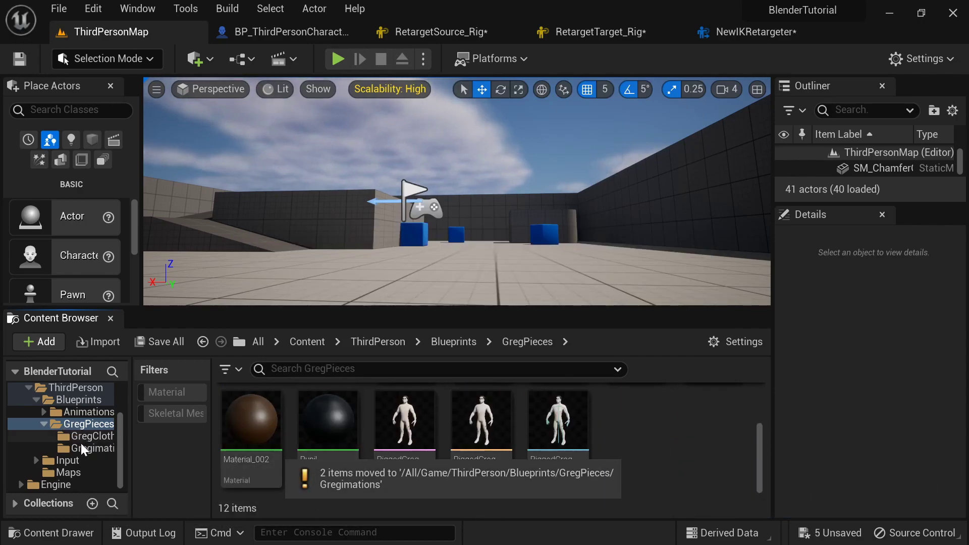
left_click(175, 340)
left_click(592, 454)
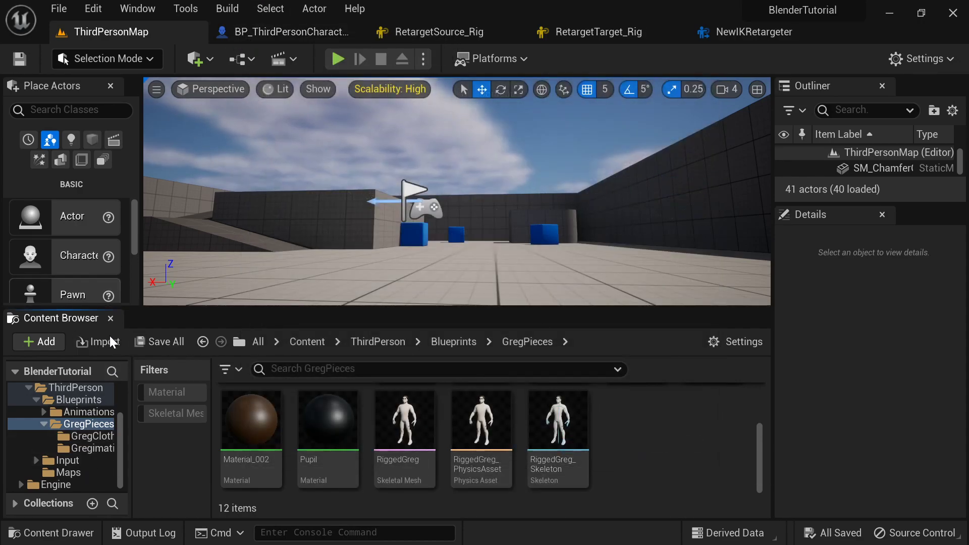
Close the NewIKRetargeter, RetargetSource_Rig and RetargetTarget_Rig editors and return to ThirdPersonMap.
left_click(753, 34)
left_click(507, 29)
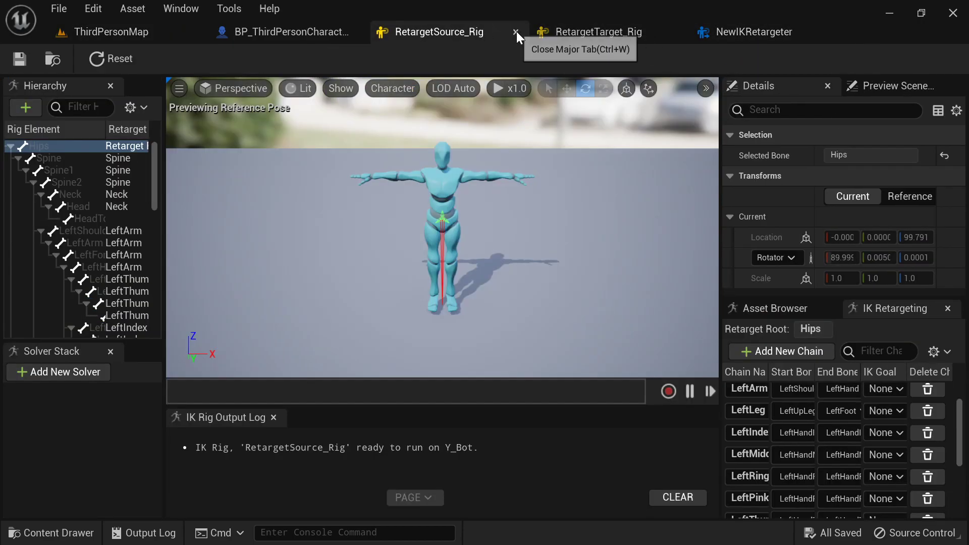
left_click(517, 32)
left_click(516, 31)
left_click(517, 31)
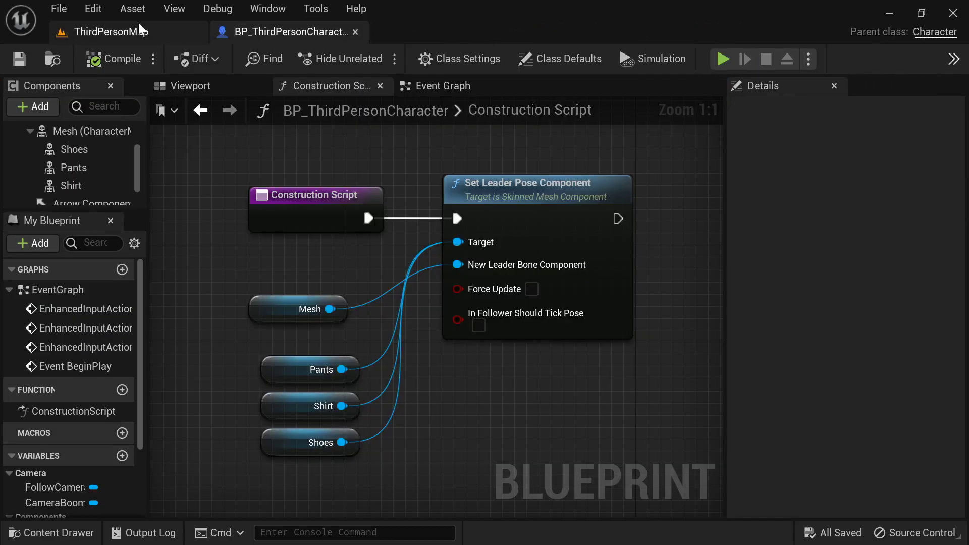
left_click(104, 33)
Look through the GregPieces assets and open the Gregimations folder.
scroll(602, 476, "up", 3)
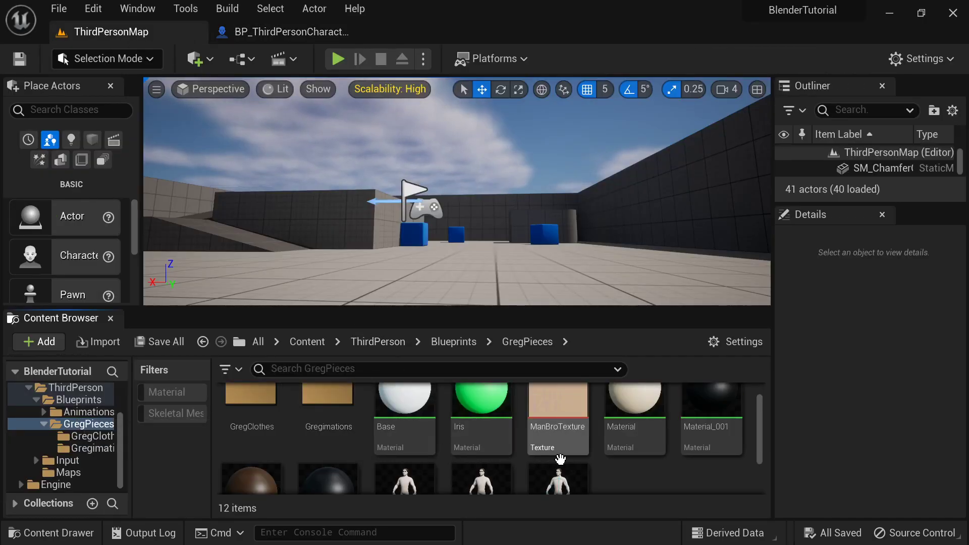
scroll(596, 460, "down", 3)
scroll(622, 443, "up", 3)
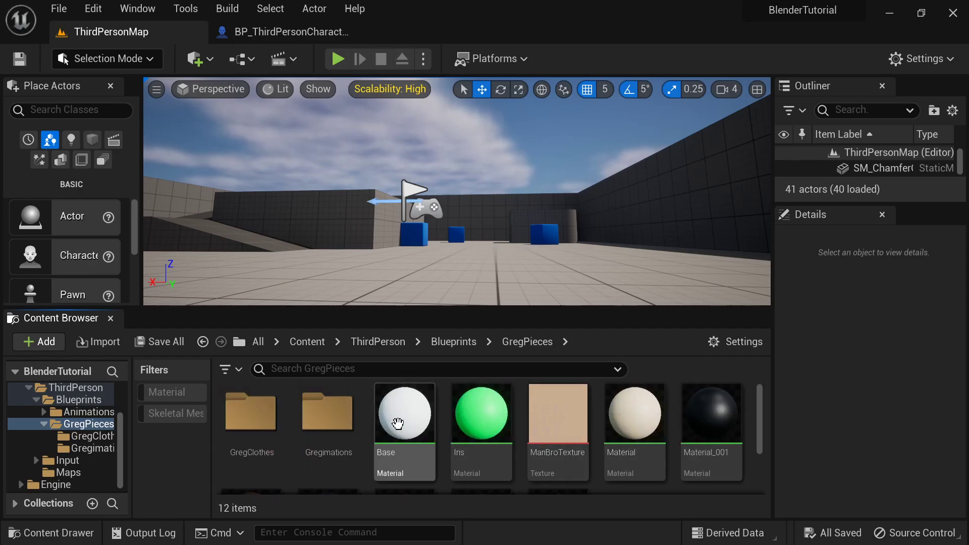
scroll(605, 448, "down", 4)
right_click(608, 444)
left_click(604, 447)
scroll(605, 447, "up", 3)
left_click(314, 425)
double_click(314, 425)
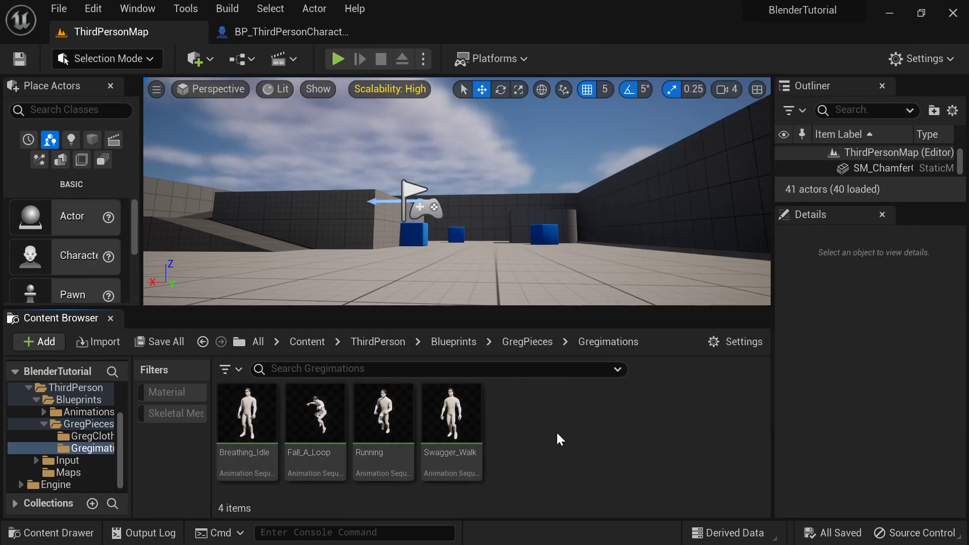
Create an Animation Blueprint for RiggedGreg_Skeleton in the Gregimations folder and name it PlayerAnim_BP.
right_click(521, 434)
mouse_move(596, 371)
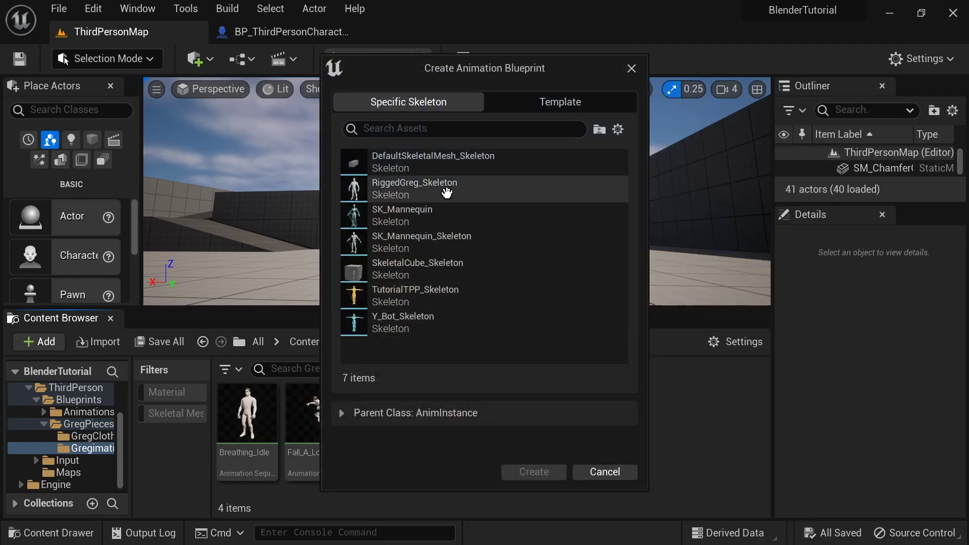
left_click(426, 190)
left_click(534, 472)
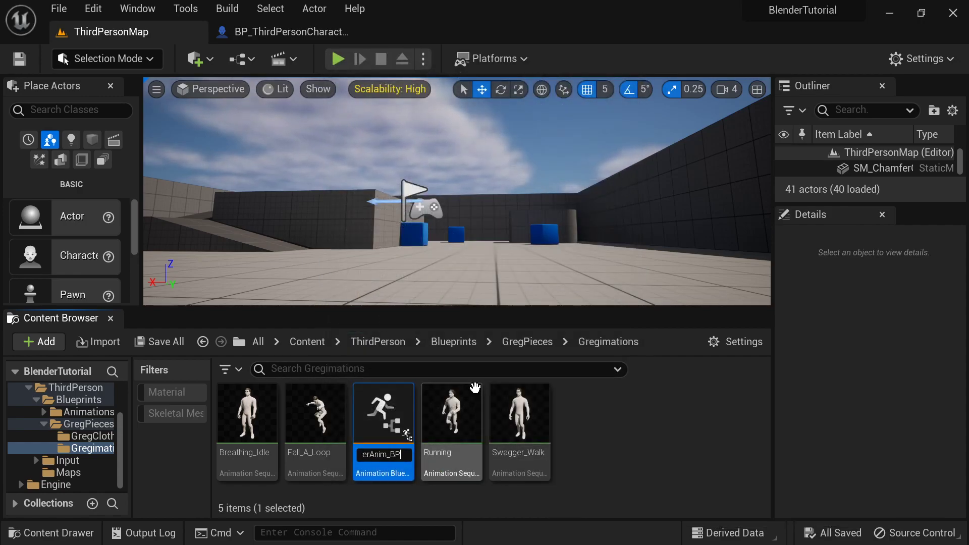
key("Return")
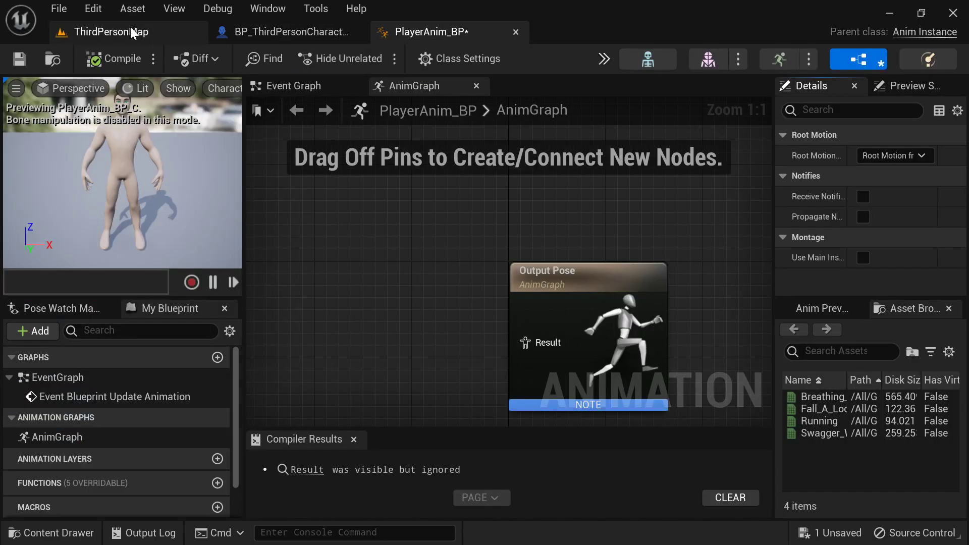
Create a Blend Space for RiggedGreg_Skeleton in the Gregimations folder and name it BaseLoc_BS.
left_click(131, 26)
right_click(577, 403)
mouse_move(629, 369)
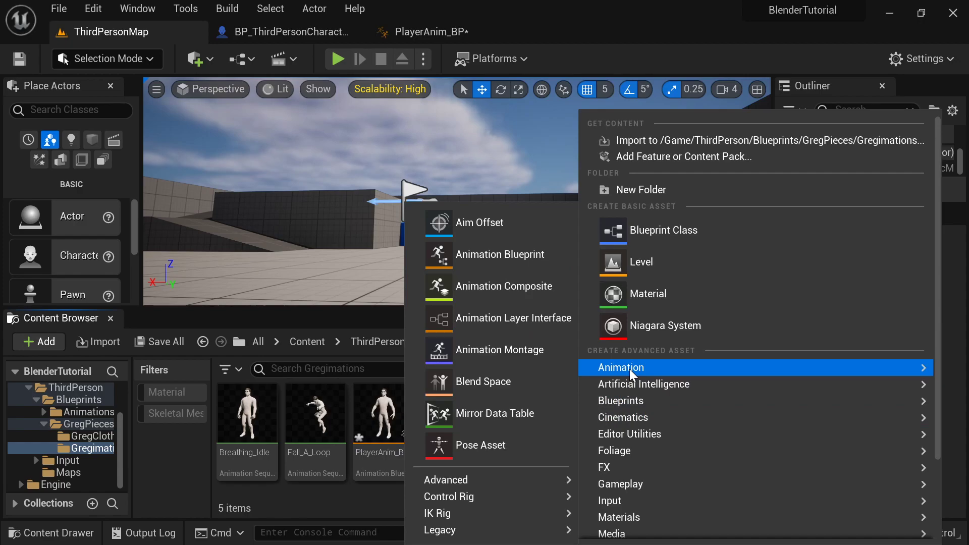
mouse_move(493, 482)
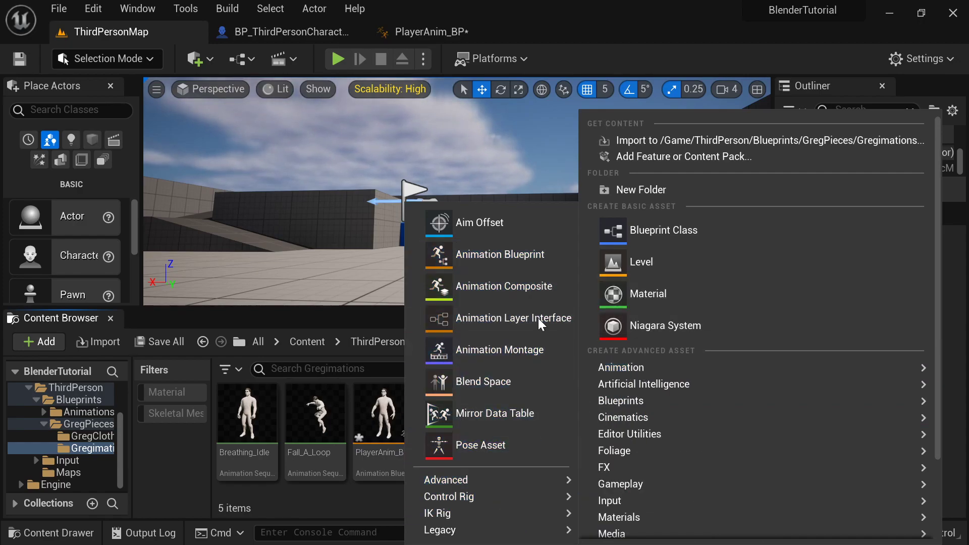
left_click(487, 382)
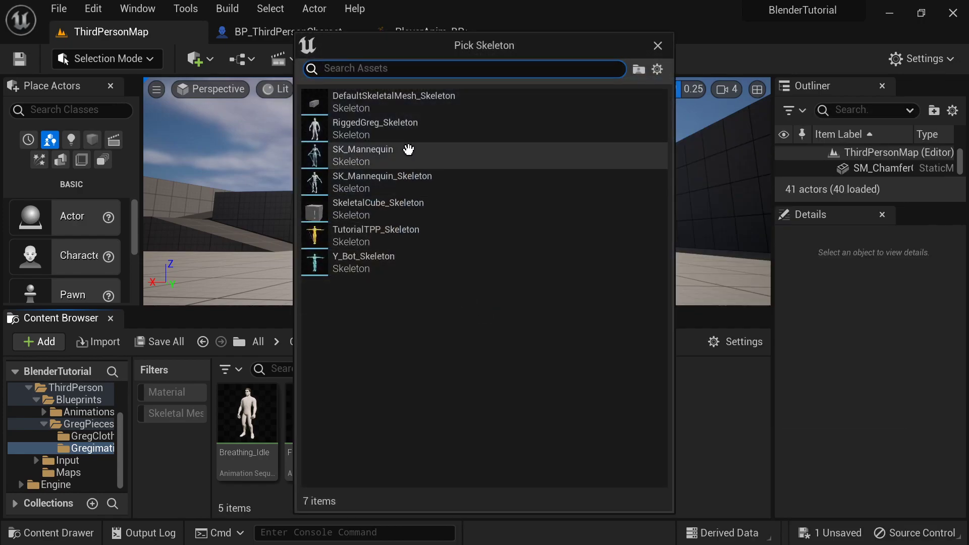
left_click(375, 129)
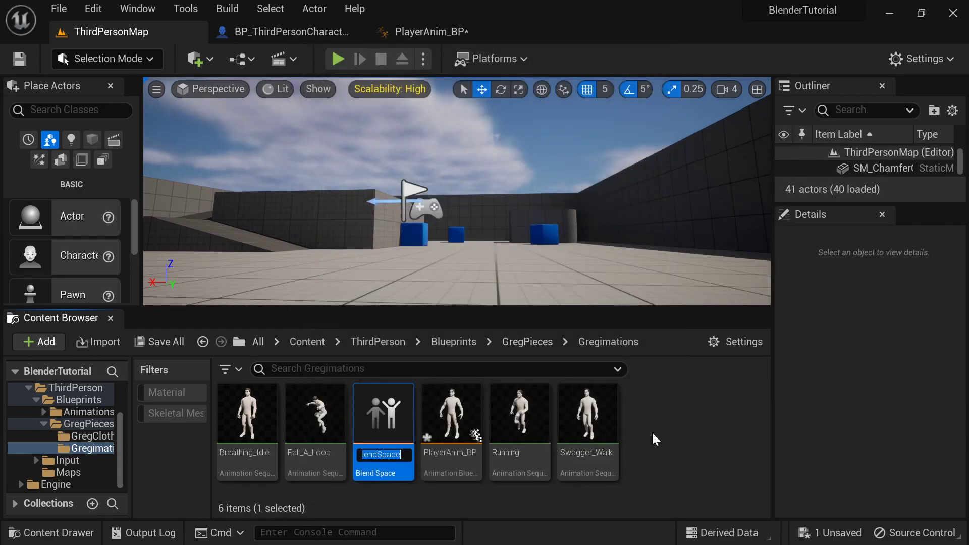
type("BaseLoc")
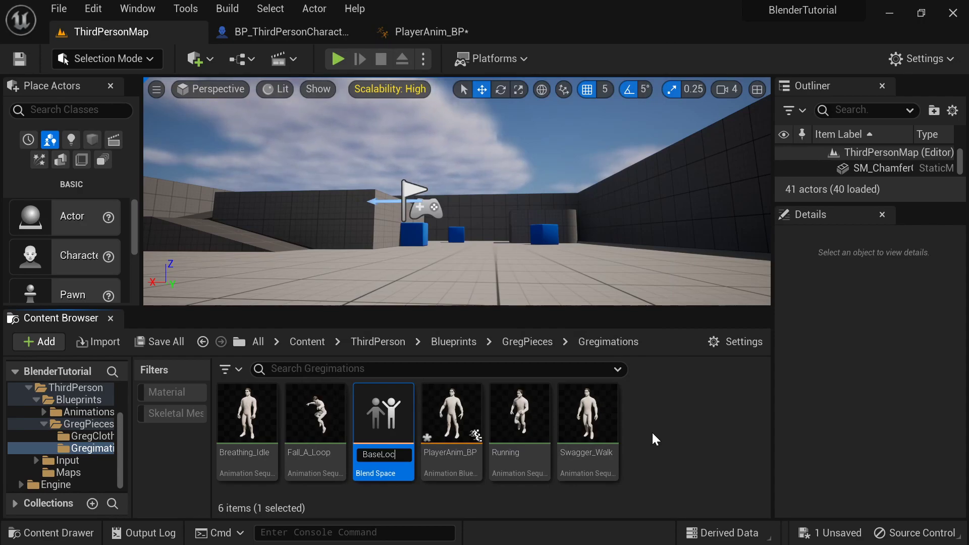
type("_BS")
key("Return")
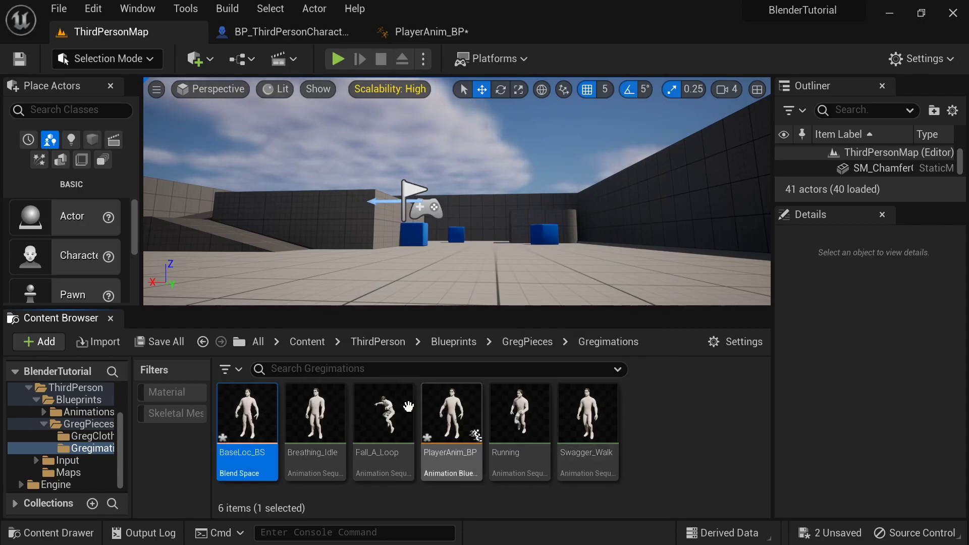
Open BaseLoc_BS, expand its horizontal and vertical axis settings, and enable grid snapping on the horizontal axis.
double_click(239, 420)
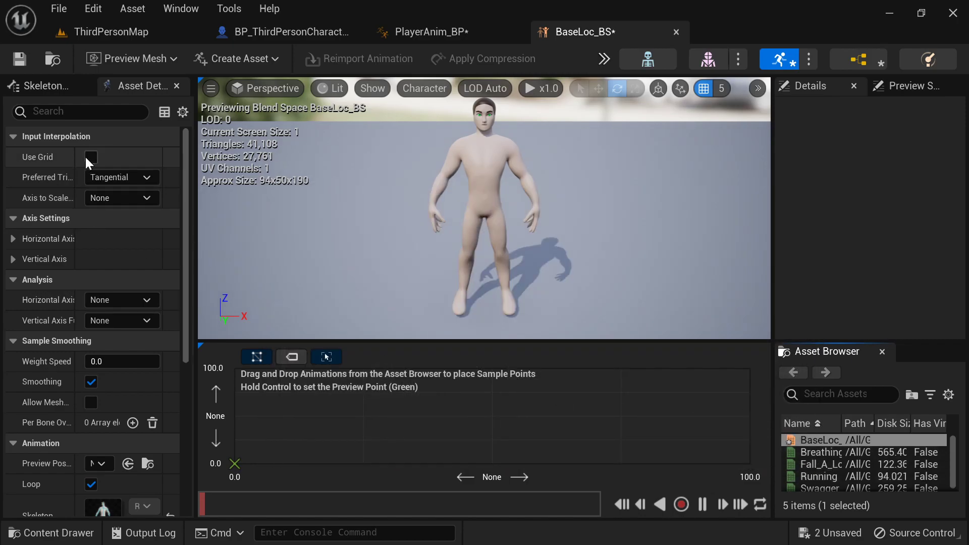
left_click(13, 240)
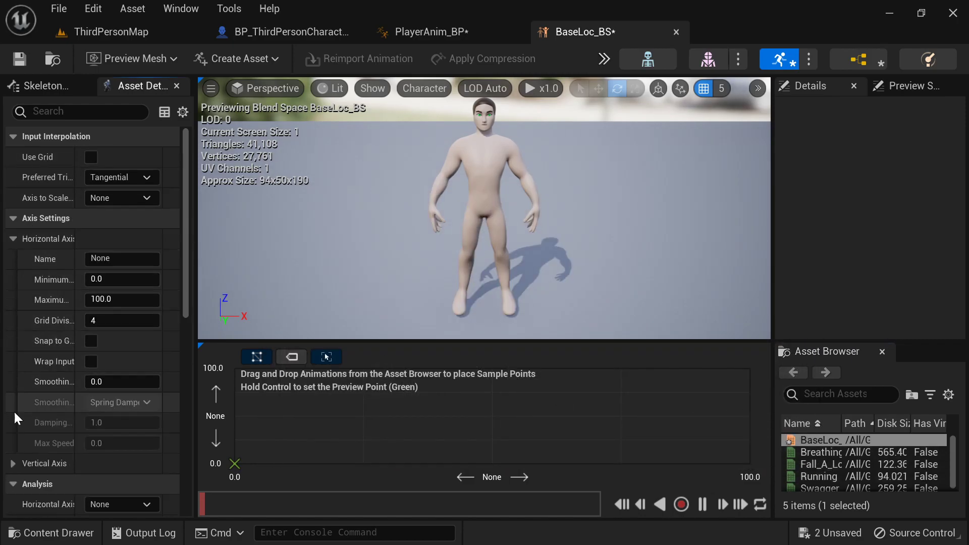
left_click(13, 463)
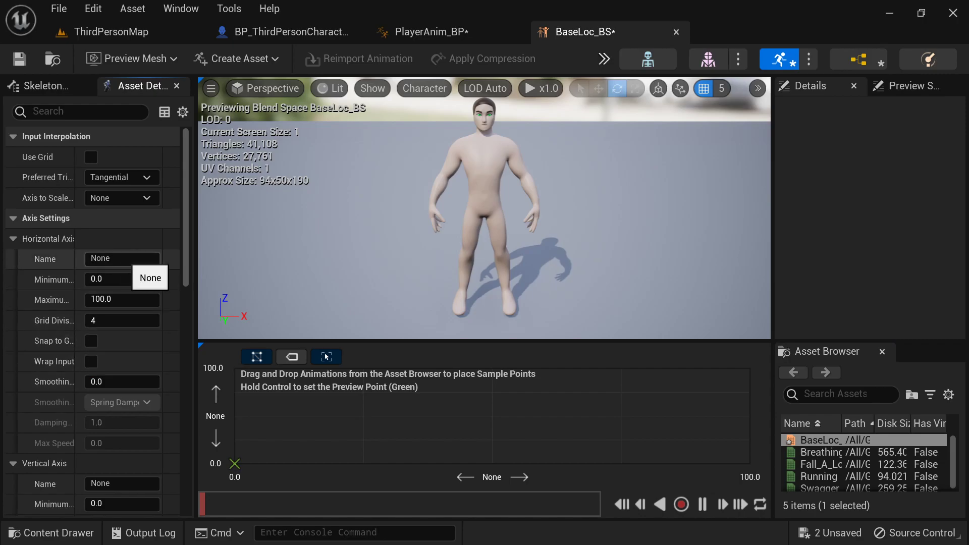
scroll(126, 263, "down", 2)
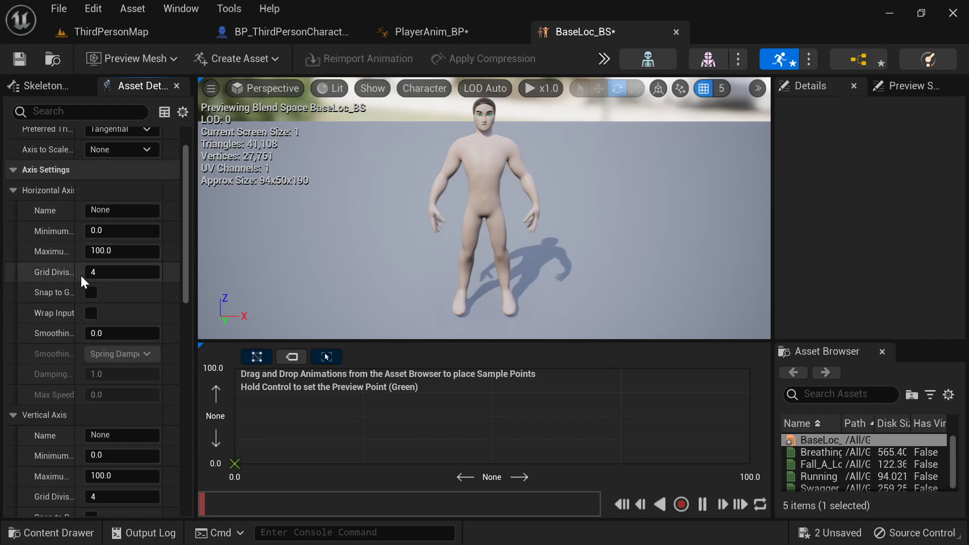
left_click(92, 293)
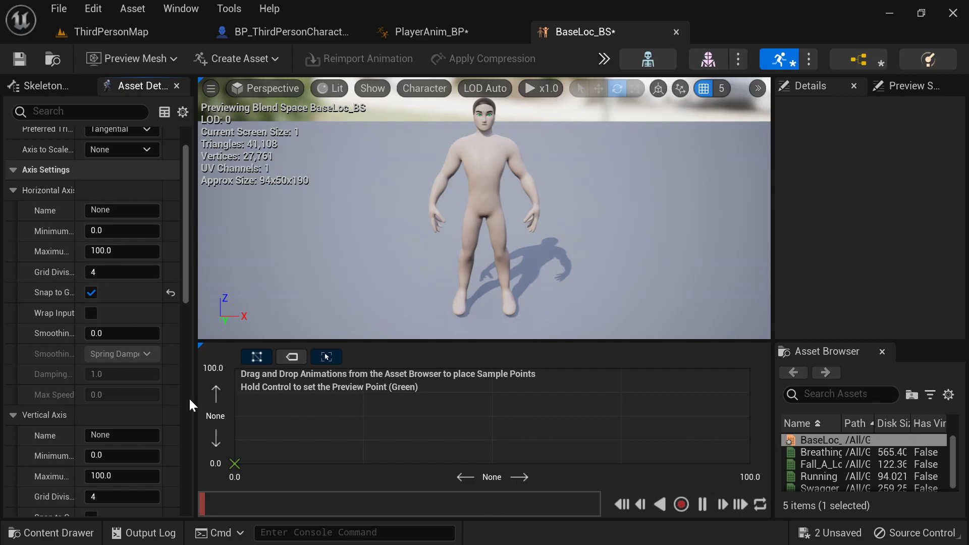
Name the vertical axis Speed, set its maximum to 450 and grid divisions to 8, and enable grid snapping.
scroll(78, 363, "down", 3)
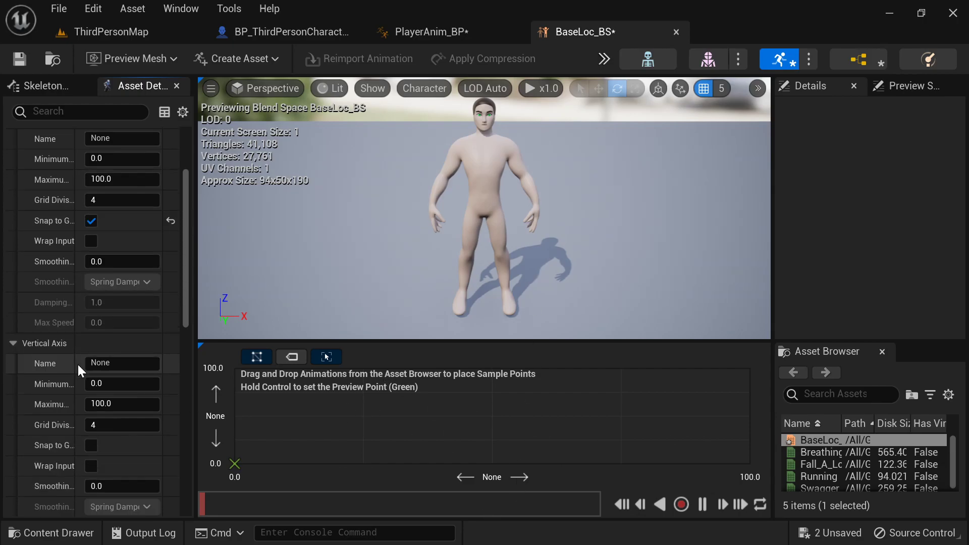
left_click(124, 359)
type("Speed")
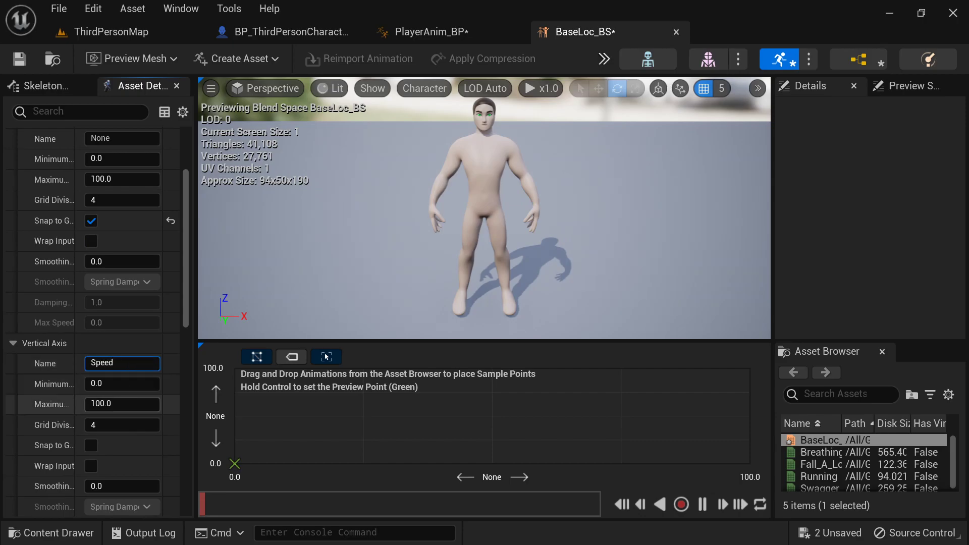
left_click(121, 404)
key("Return")
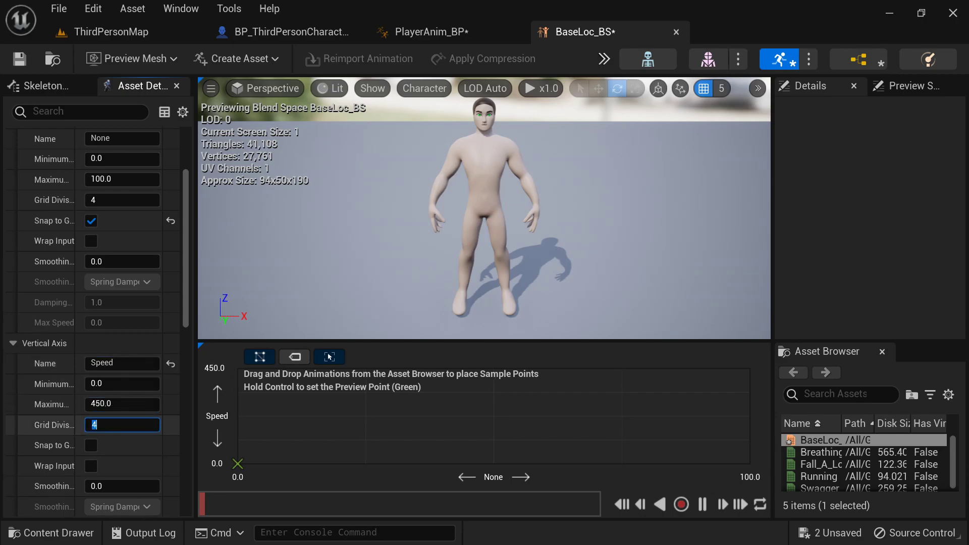
left_click(91, 446)
Place Breathing_Idle at speed 0, Swagger_Walk at the next point and at 168.75, and Running above on the graph's centre line, and preview the blend.
left_click_drag(879, 453, 494, 464)
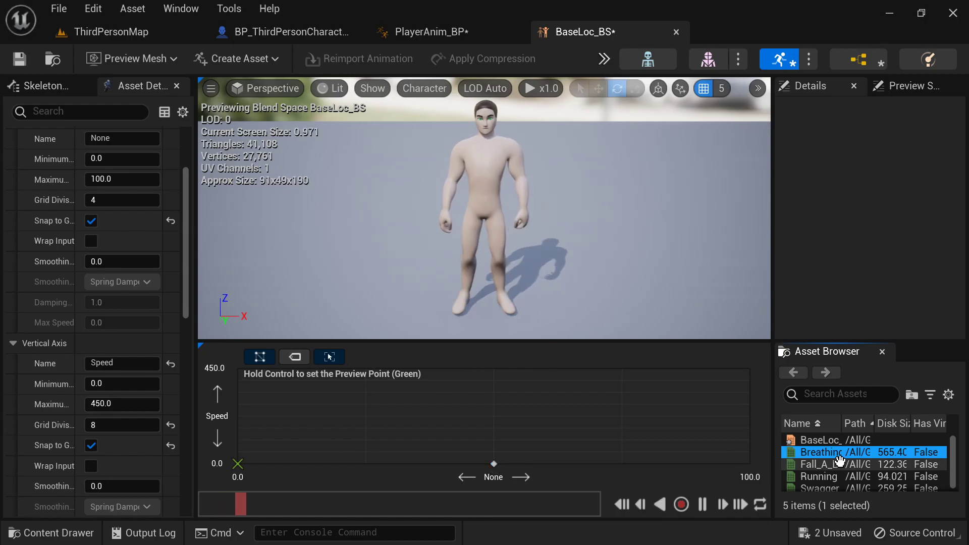
scroll(839, 460, "down", 1)
left_click_drag(825, 487, 494, 452)
left_click_drag(795, 483, 507, 428)
left_click_drag(818, 475, 495, 405)
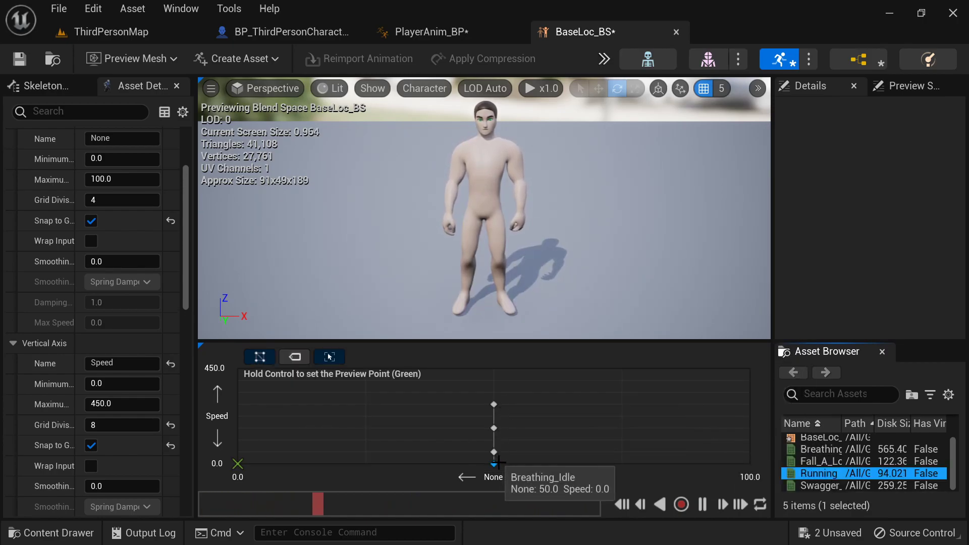
key("ctrl")
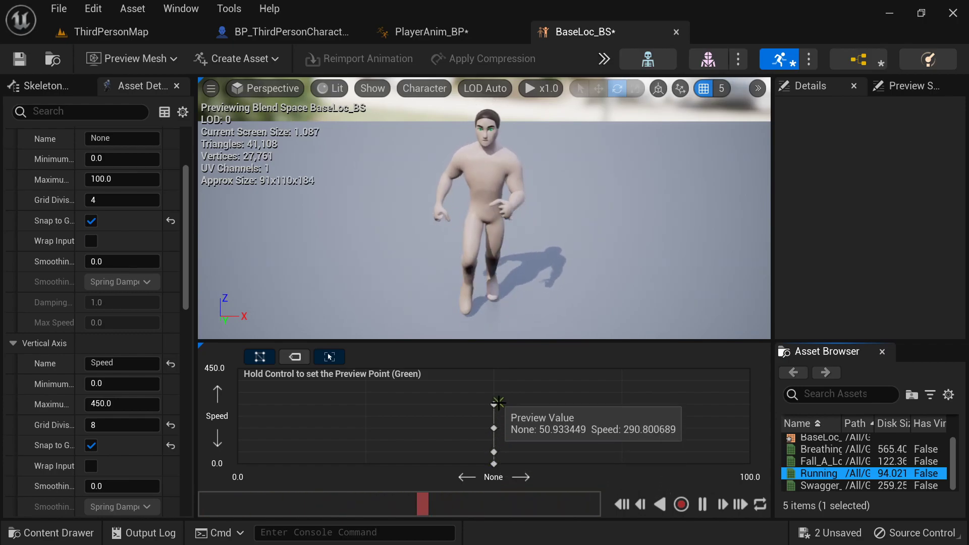
mouse_move(496, 433)
left_mouse_down()
mouse_move(497, 416)
mouse_move(490, 426)
left_mouse_up()
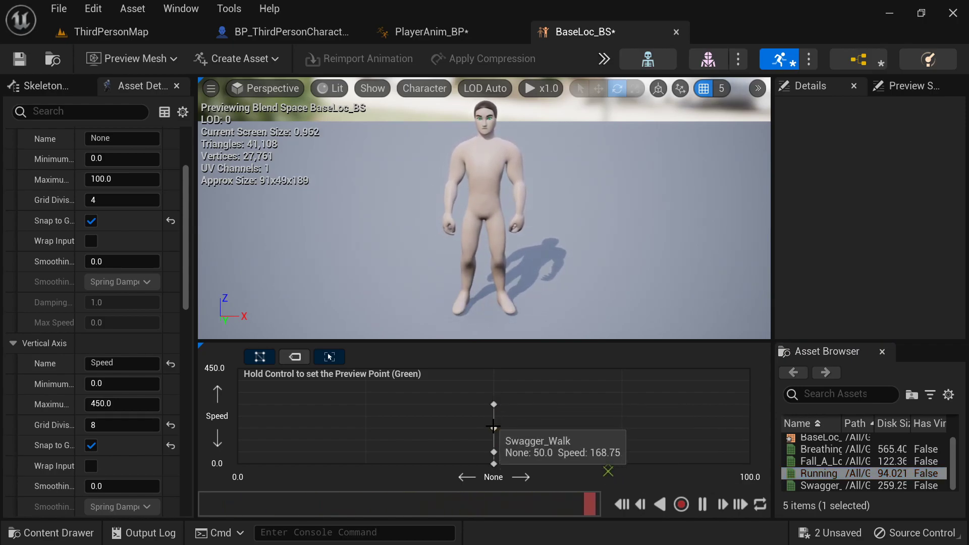
Add a State Machine to PlayerAnim_BP's AnimGraph and connect it to the Output Pose result.
left_click(141, 30)
left_click(430, 32)
right_click_drag(379, 225, 426, 250)
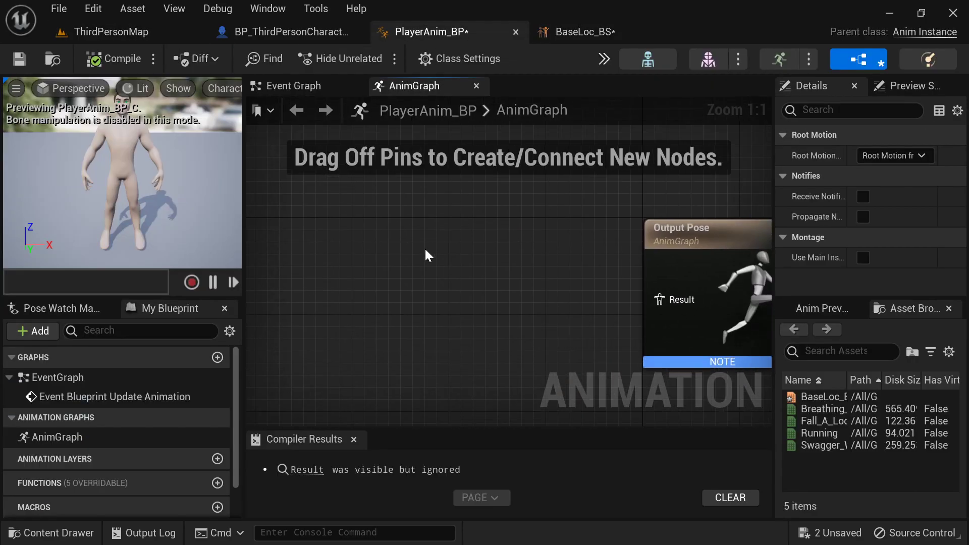
right_click(427, 249)
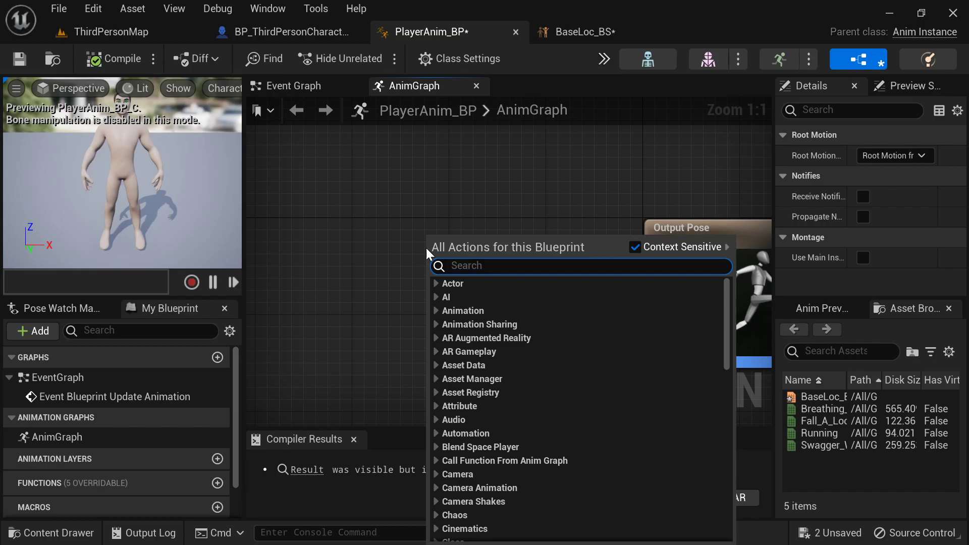
type("state machine")
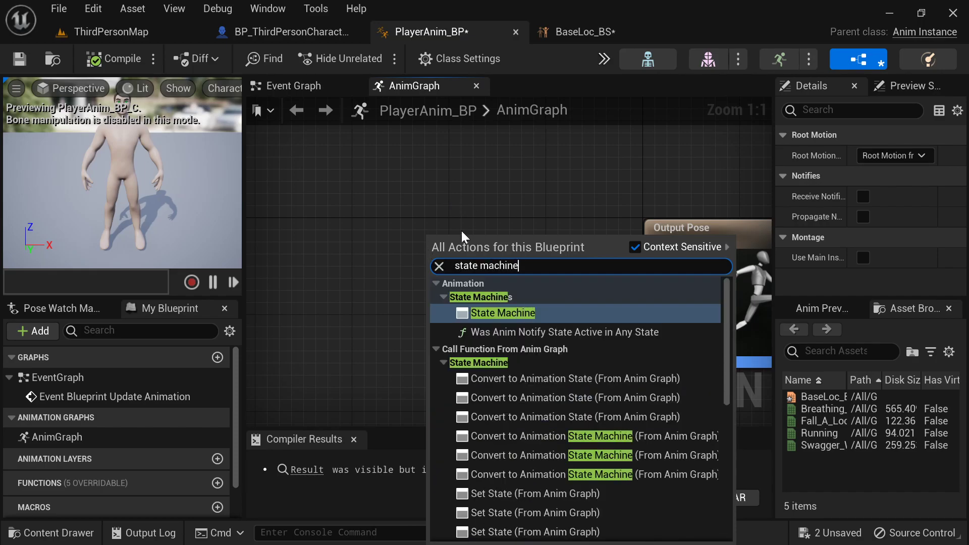
left_click(522, 312)
left_click_drag(453, 238, 392, 225)
left_click_drag(416, 263, 660, 298)
Inside the new state machine, add a state connected from Entry and name it Base.
double_click(428, 256)
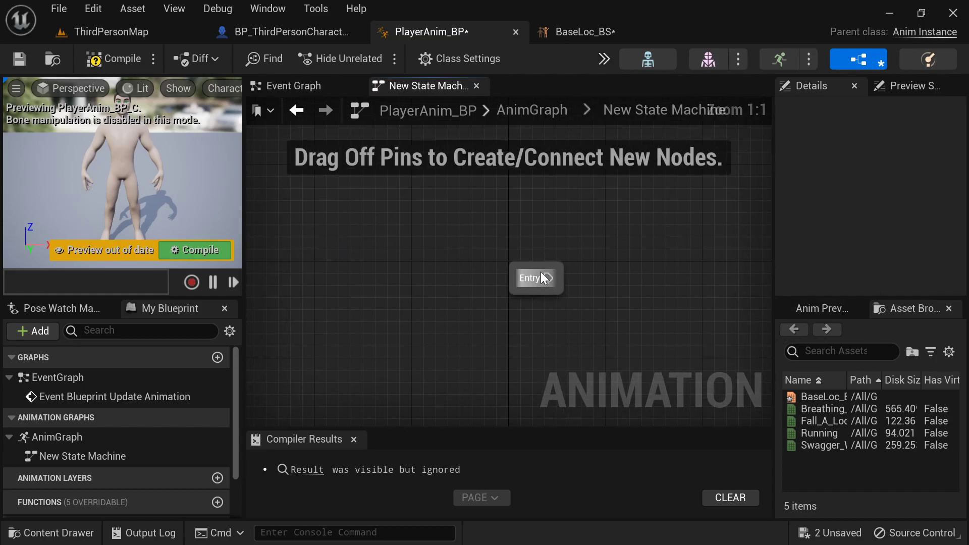
left_click_drag(544, 278, 654, 281)
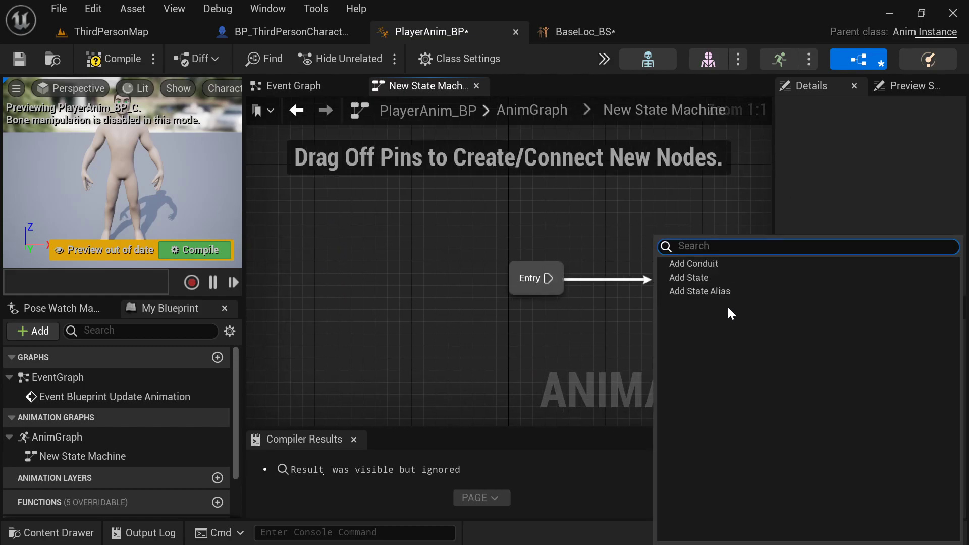
left_click(697, 280)
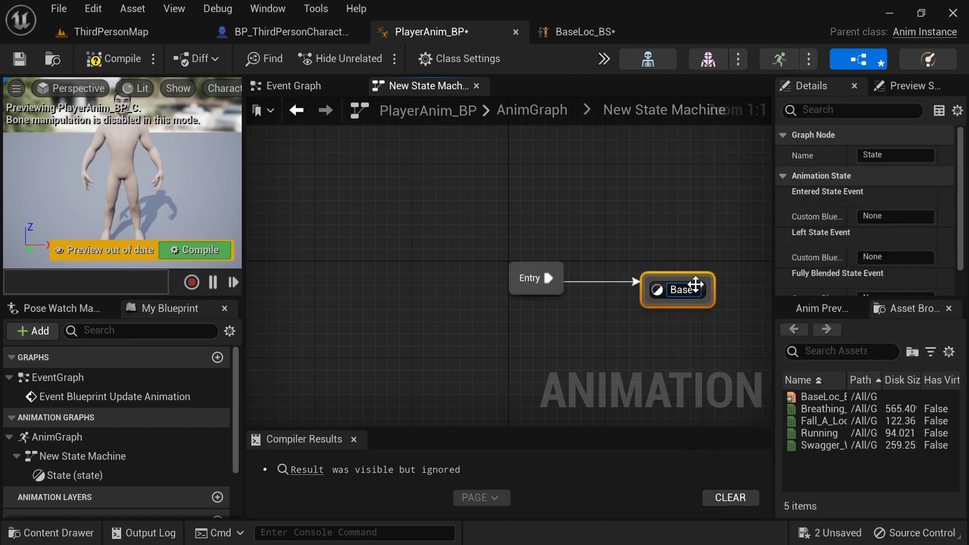
type("Base")
key("Return")
In the Base state, add BaseLoc_BS as a Blendspace Player and connect it to Output Animation Pose.
double_click(677, 289)
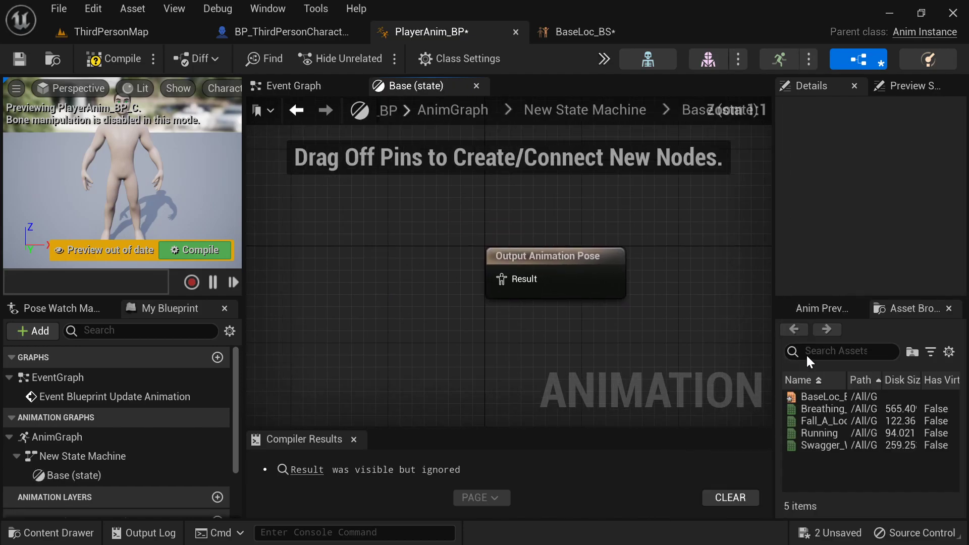
left_click_drag(824, 401, 325, 285)
left_click_drag(425, 331, 562, 295)
Promote the BaseLoc_BS node's Speed input to a variable named Speed.
right_click_drag(460, 258, 528, 202)
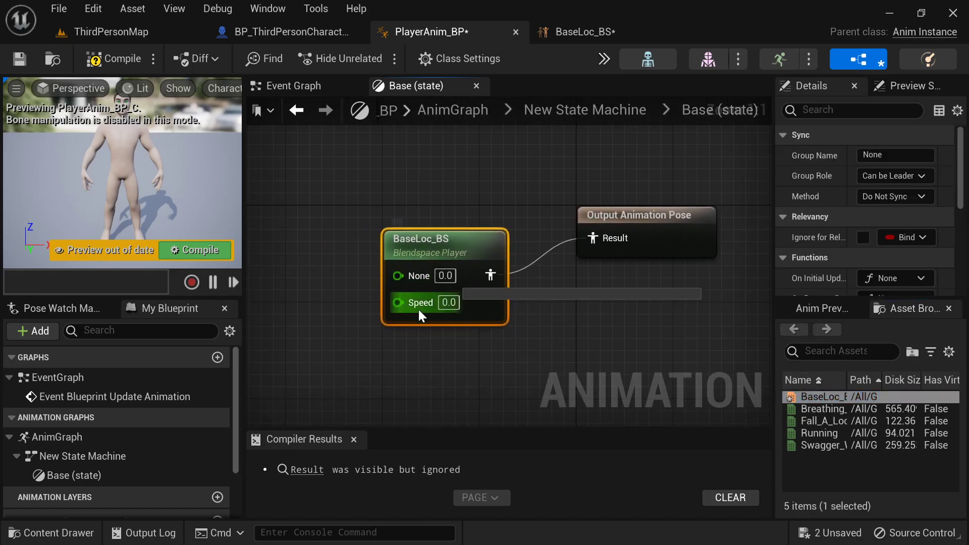
right_click(407, 309)
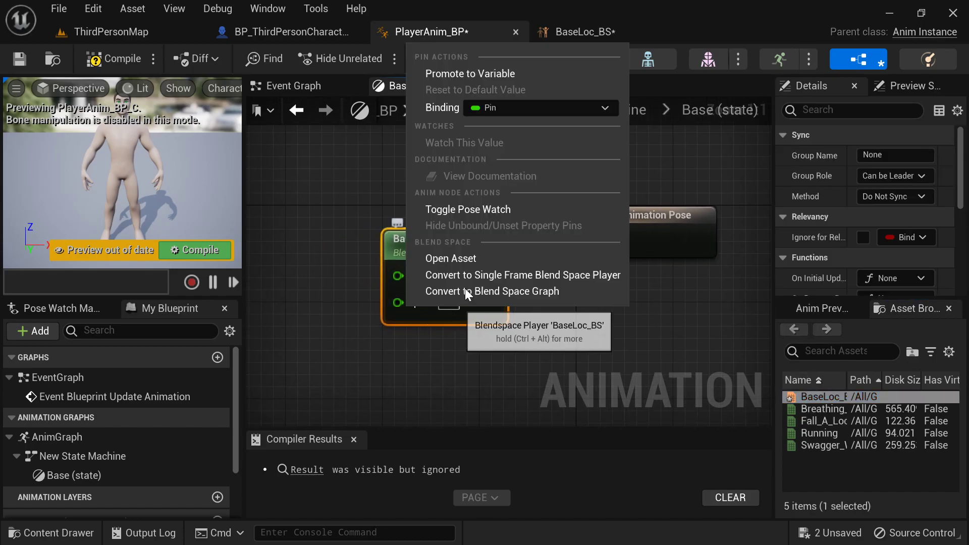
left_click(489, 75)
key("Return")
In the Event Graph, cast to BP_ThirdPersonCharacter from Event Blueprint Update Animation, using Try Get Pawn Owner's return value as the object.
left_click(307, 85)
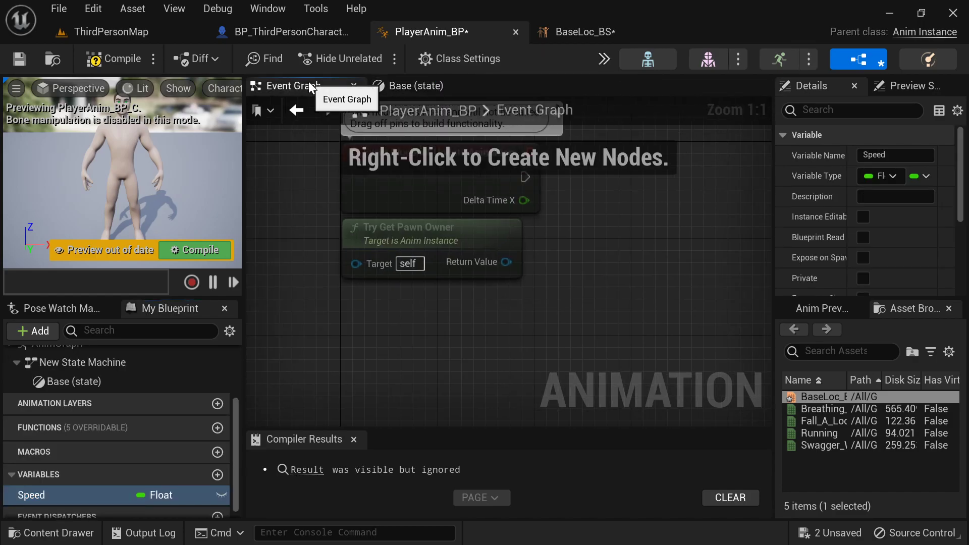
right_click_drag(668, 170, 445, 161)
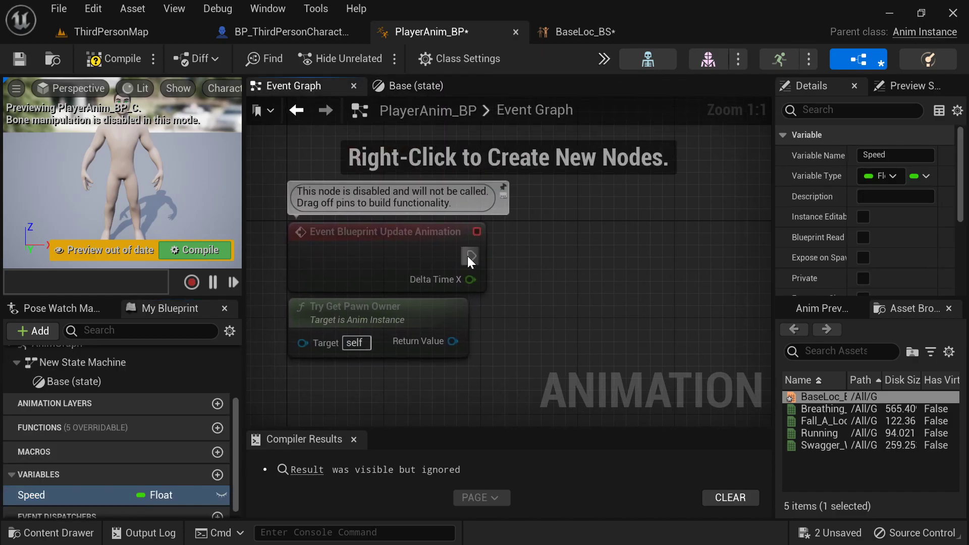
left_click_drag(539, 262, 541, 259)
type("cast to third")
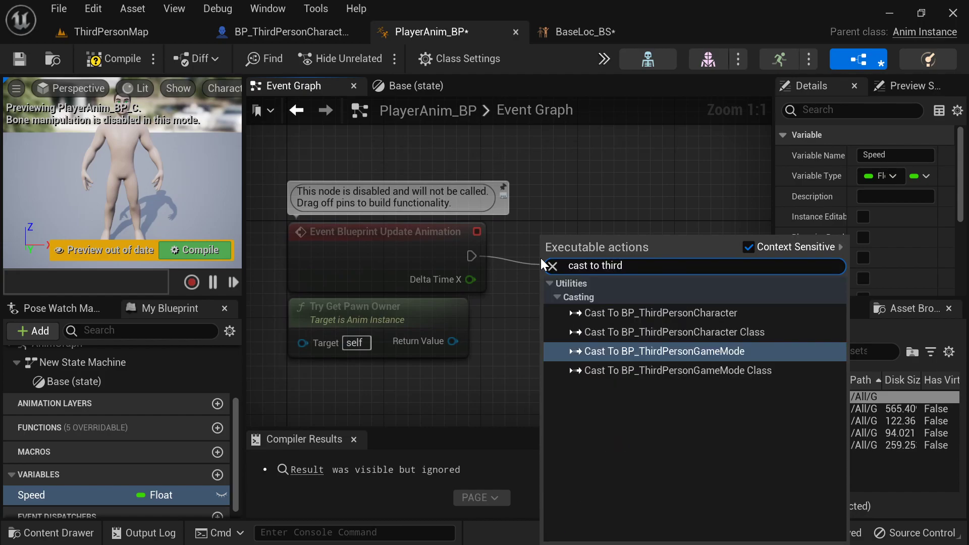
left_click(667, 312)
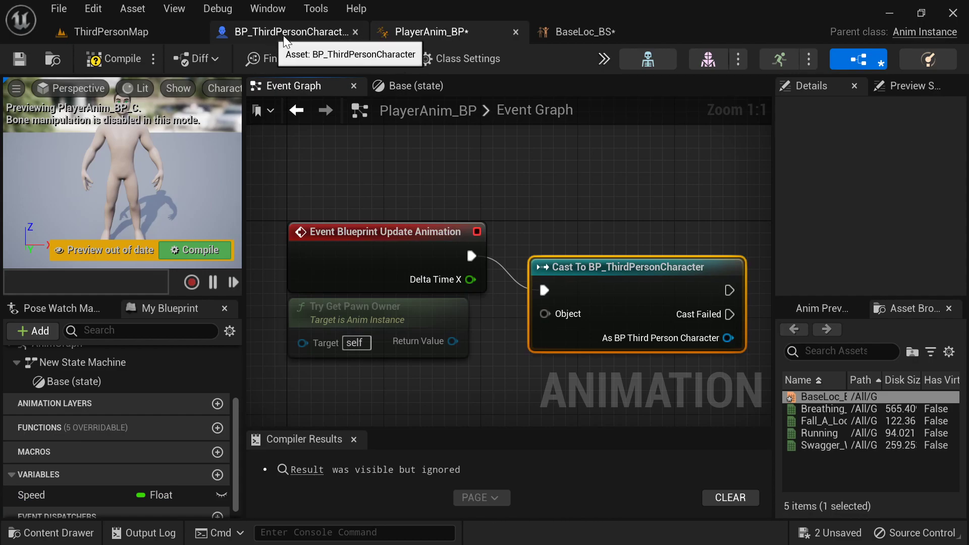
left_click_drag(628, 269, 628, 232)
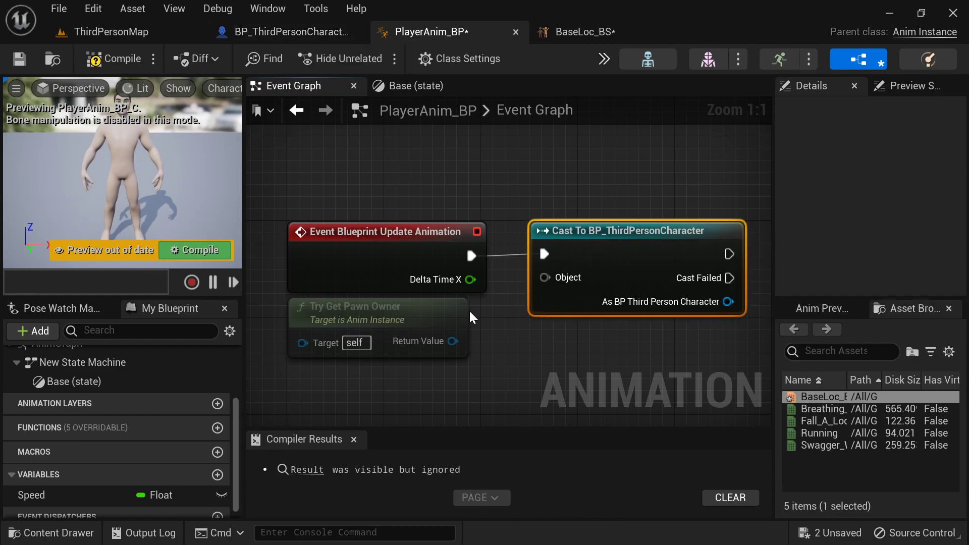
left_click_drag(453, 341, 545, 277)
Promote the cast's As BP Third Person Character output to a variable named PlayerRef and move its SET node closer.
right_click_drag(466, 244, 279, 209)
right_click(543, 271)
left_click(608, 298)
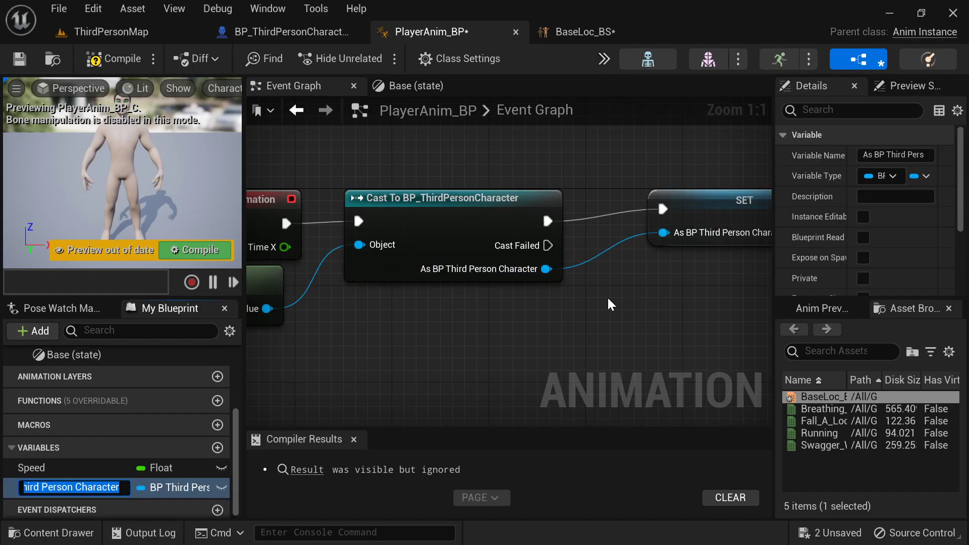
type("PlayerRef")
key("Return")
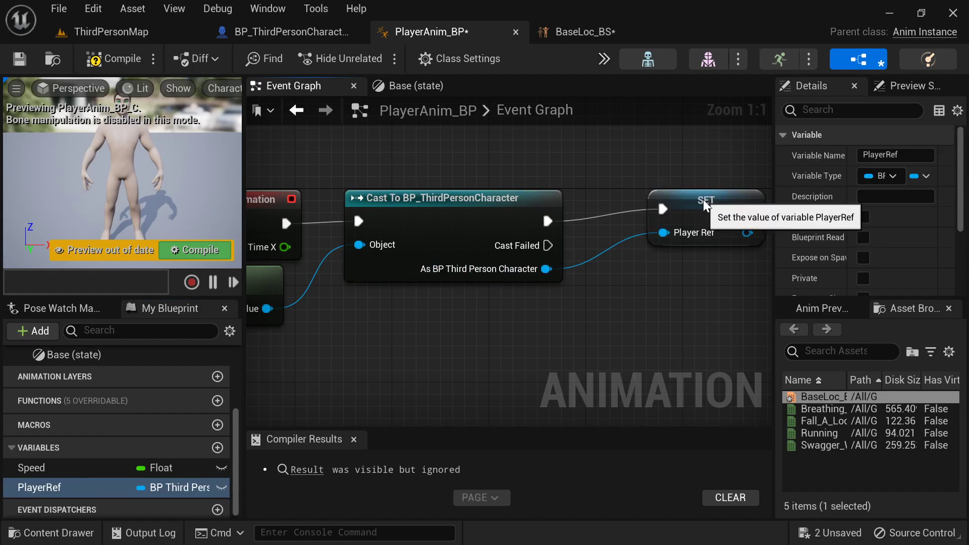
left_click_drag(704, 201, 632, 212)
Add a Sequence node after the PlayerRef SET node and connect their execution pins.
right_click_drag(691, 171, 520, 146)
key("s")
left_click(570, 178)
left_click_drag(506, 196, 628, 177)
right_click_drag(570, 184, 524, 253)
Add a Get Velocity node from the PlayerRef SET node's output, above the Sequence node.
left_click_drag(458, 291, 524, 195)
type("get velocity")
scroll(624, 302, "down", 5)
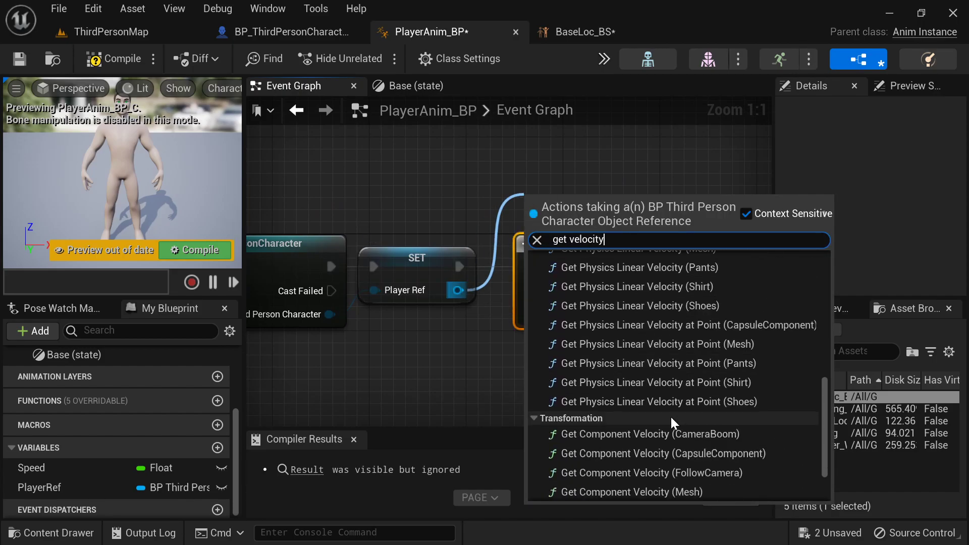
scroll(602, 480, "down", 2)
left_click(583, 492)
Feed Get Velocity's return value into a Vector Length node and store its result with a Speed SET node.
right_click_drag(603, 172, 510, 203)
left_click_drag(558, 249, 656, 247)
type("get vecot")
key("BackSpace")
key("BackSpace")
key("BackSpace")
type("t")
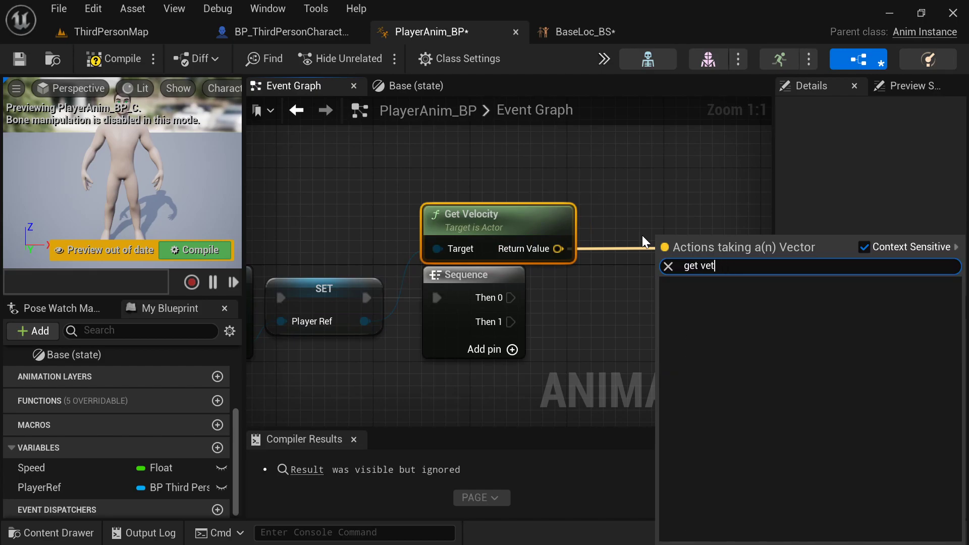
key("BackSpace")
type("ctor leng")
key("BackSpace")
key("BackSpace")
key("BackSpace")
key("BackSpace")
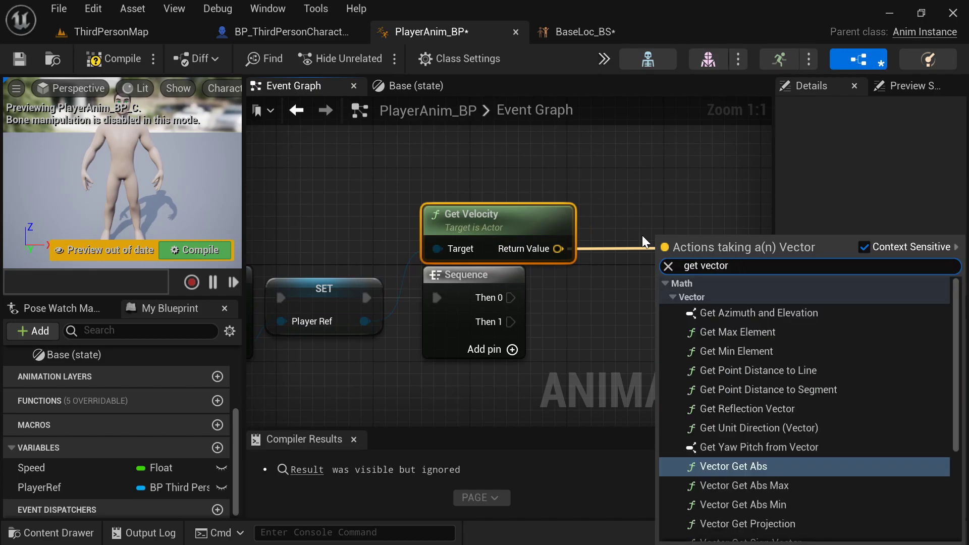
key("BackSpace")
key("BackSpace")
key("BackSpace")
key("BackSpace")
key("BackSpace")
key("BackSpace")
key("BackSpace")
key("BackSpace")
key("BackSpace")
key("BackSpace")
type("vec")
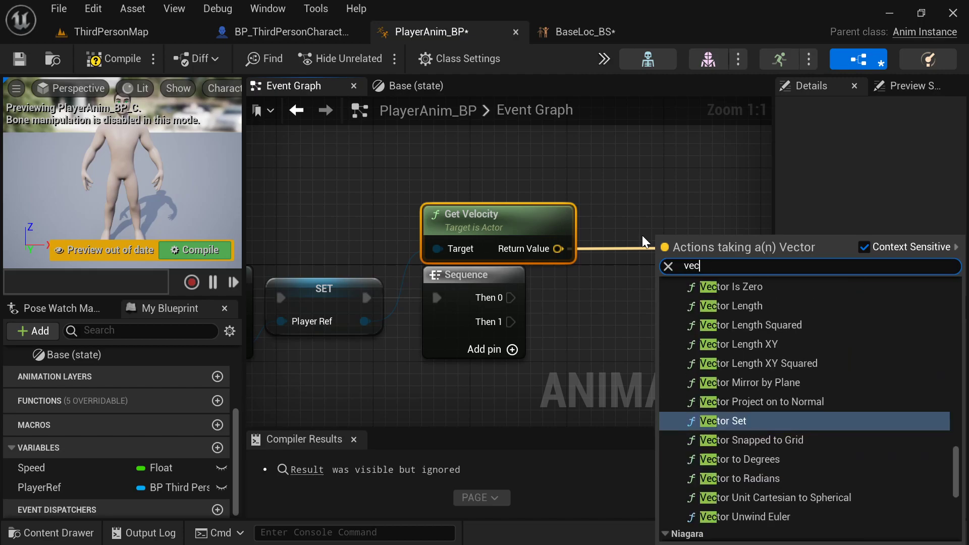
type("tor length")
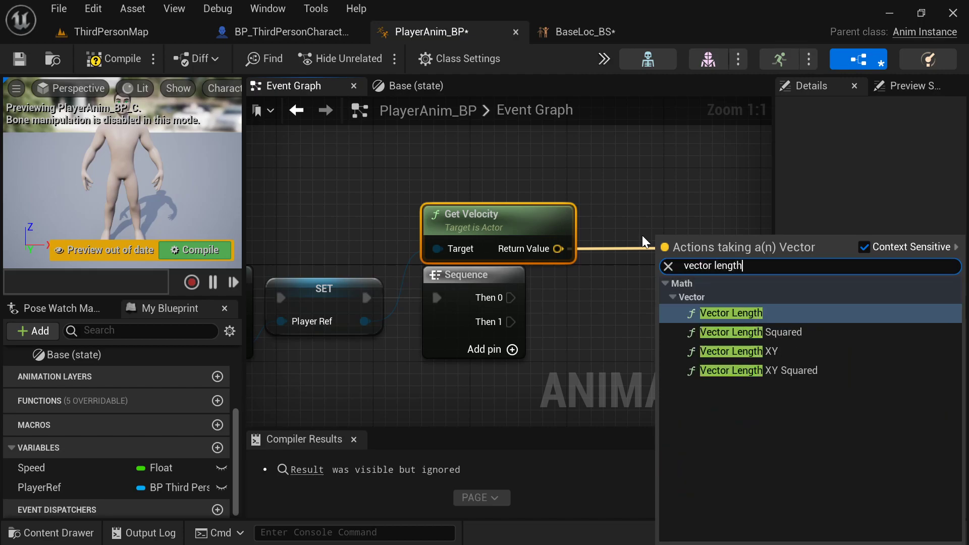
key("Return")
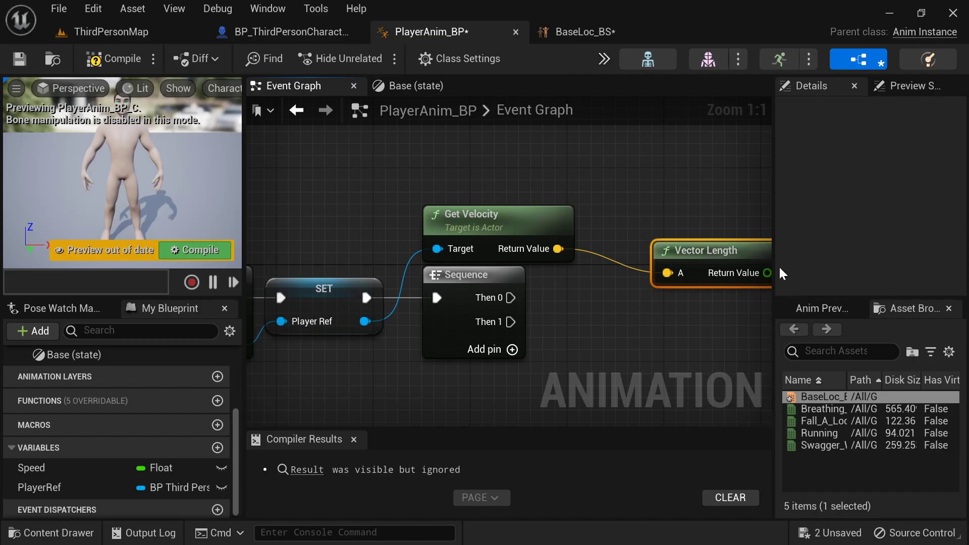
right_click_drag(670, 212, 557, 195)
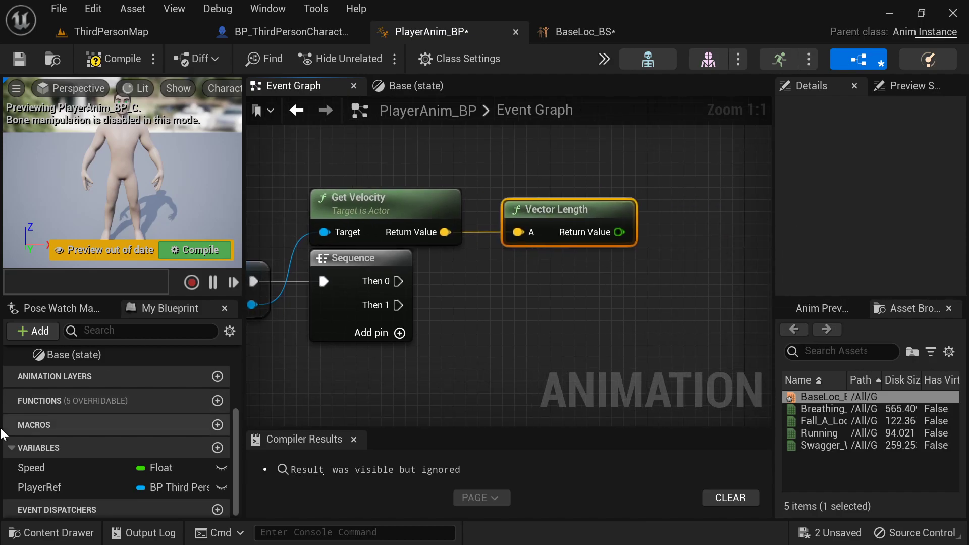
left_click_drag(30, 468, 619, 232)
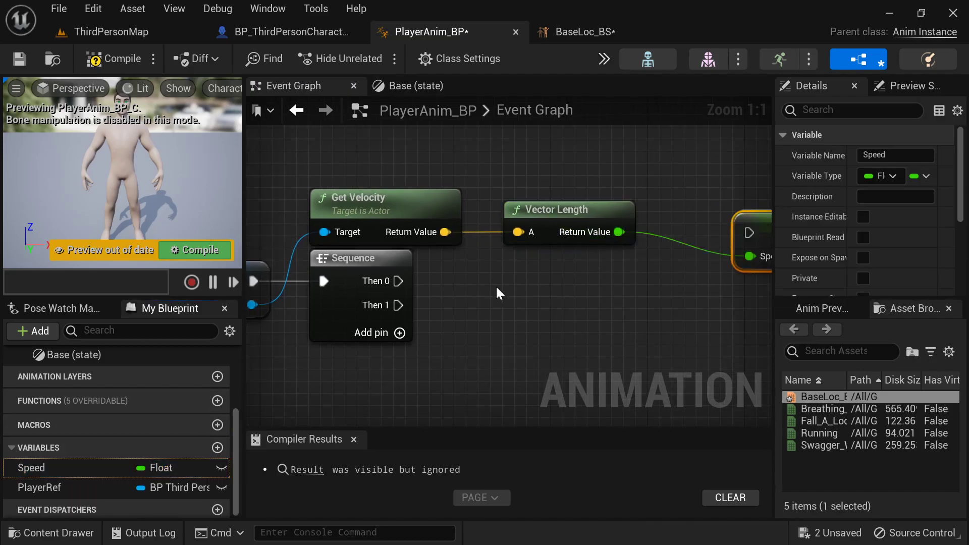
Add a Get Actor Rotation node from the PlayerRef SET node's output.
right_click_drag(500, 294, 647, 303)
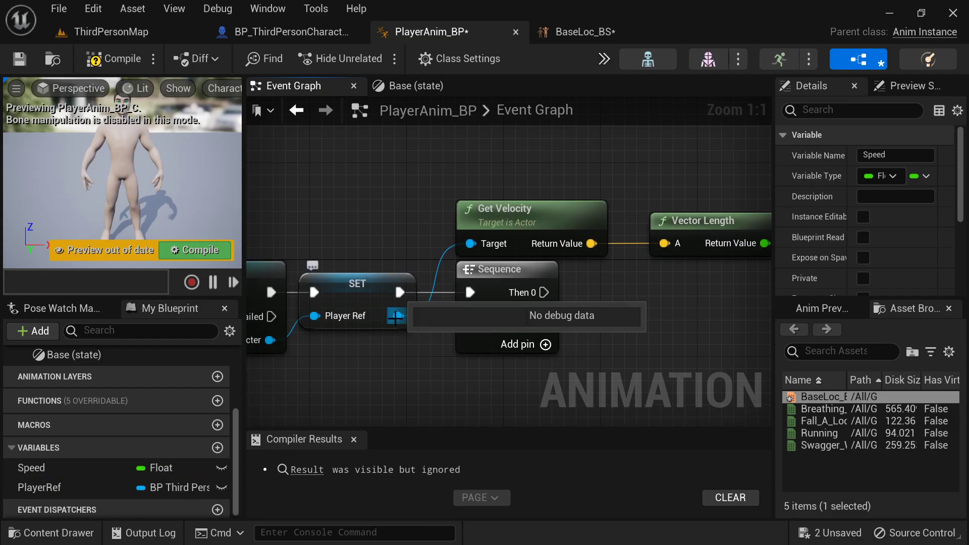
left_click_drag(397, 316, 438, 165)
type("get ac")
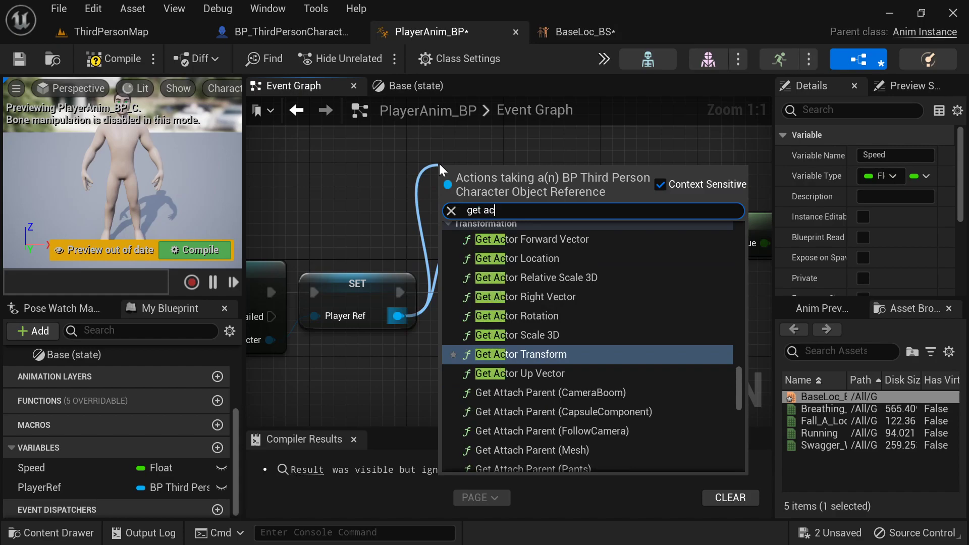
type("tor rotati")
key("Return")
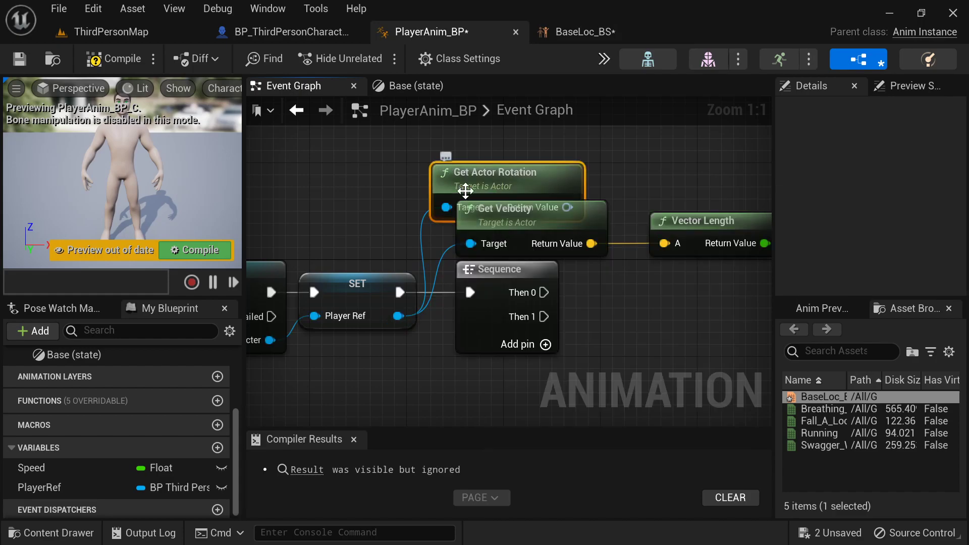
Add a Calculate Direction node using the actor rotation as Base Rotation and Get Velocity's return value as Velocity.
right_click_drag(581, 200, 502, 225)
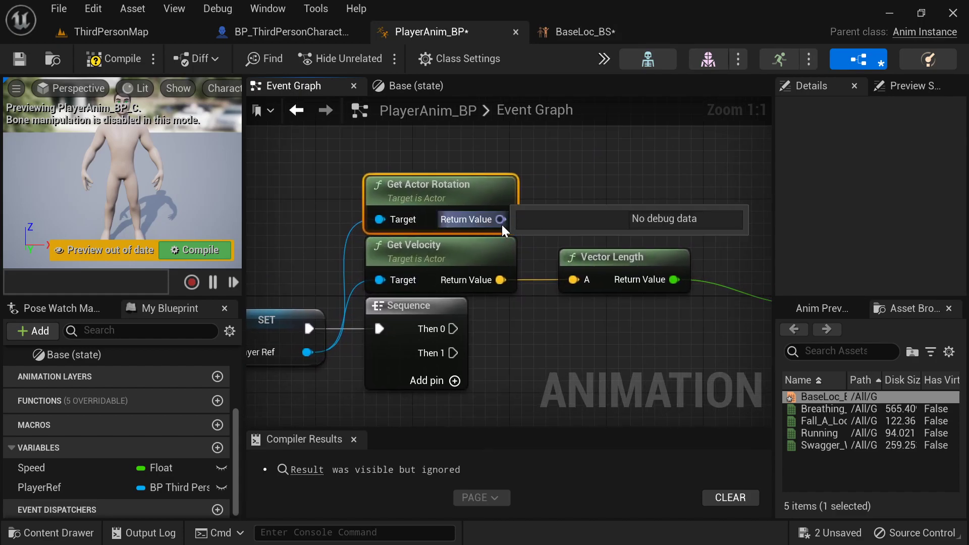
left_click_drag(501, 219, 553, 195)
type("ca")
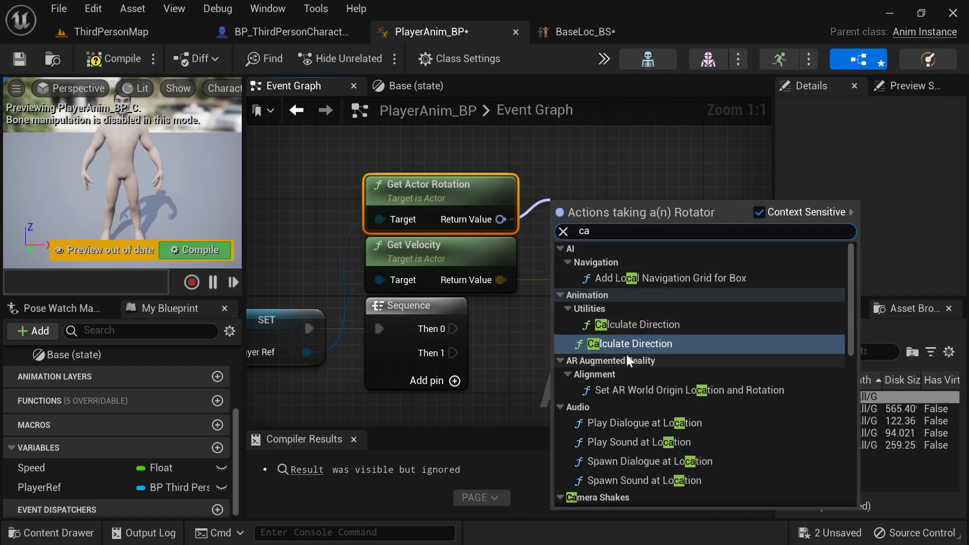
left_click(632, 339)
right_click_drag(555, 174, 541, 234)
left_click_drag(616, 267, 630, 206)
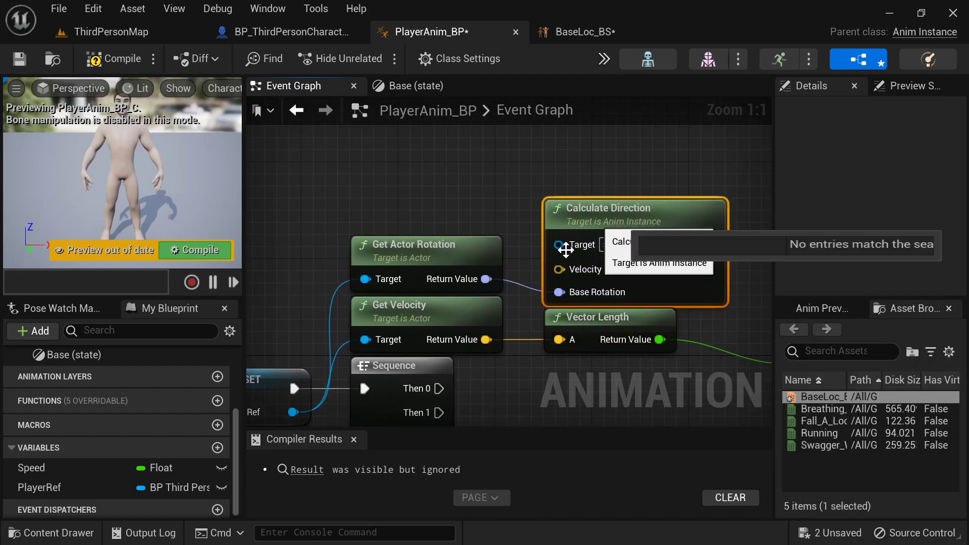
left_click_drag(486, 340, 559, 270)
Promote Calculate Direction's return value to a variable named Direction.
right_click_drag(702, 252, 511, 231)
right_click(519, 222)
left_click(582, 255)
type("D")
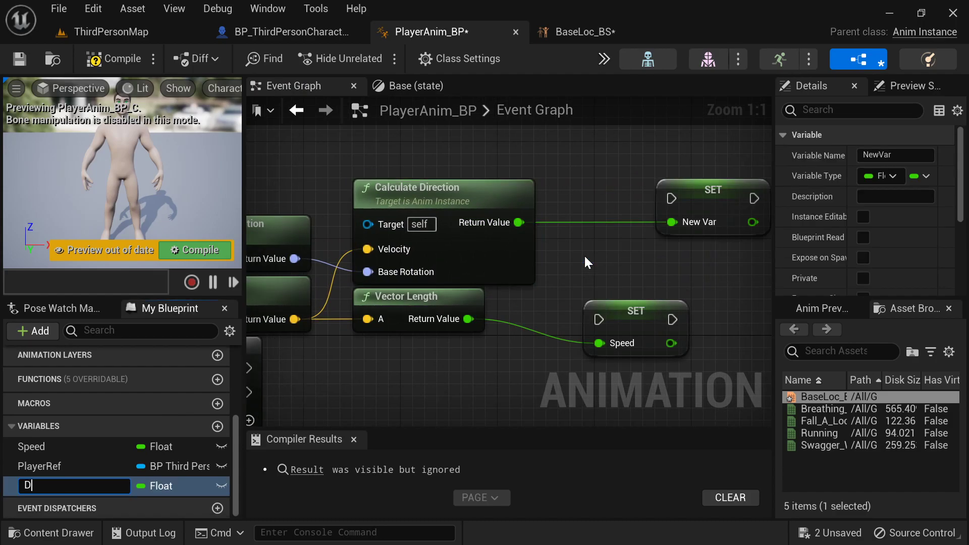
type("irection")
key("Return")
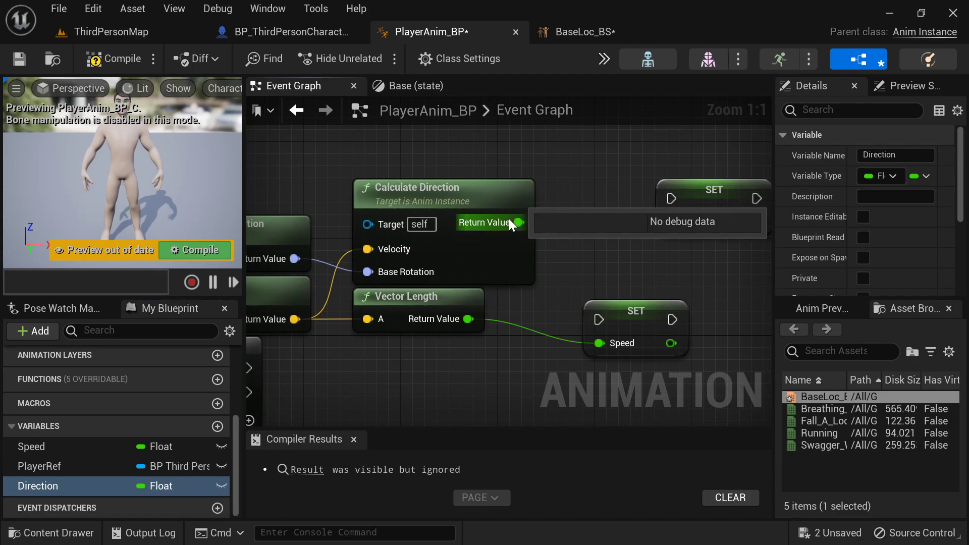
Connect the Sequence node's Then 0 output to the Speed SET node and line that node up with it.
right_click_drag(497, 296, 585, 261)
left_click_drag(335, 334, 722, 334)
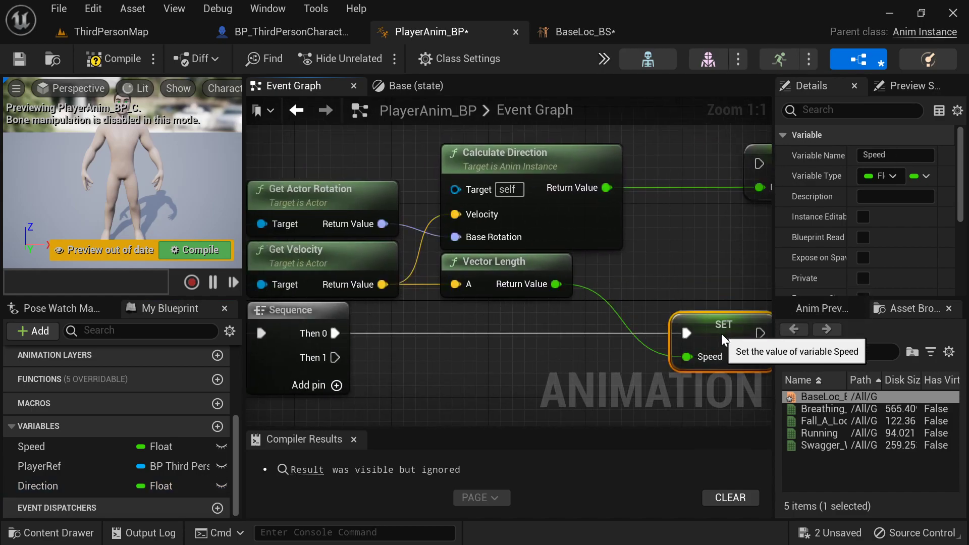
right_click_drag(722, 334, 614, 342)
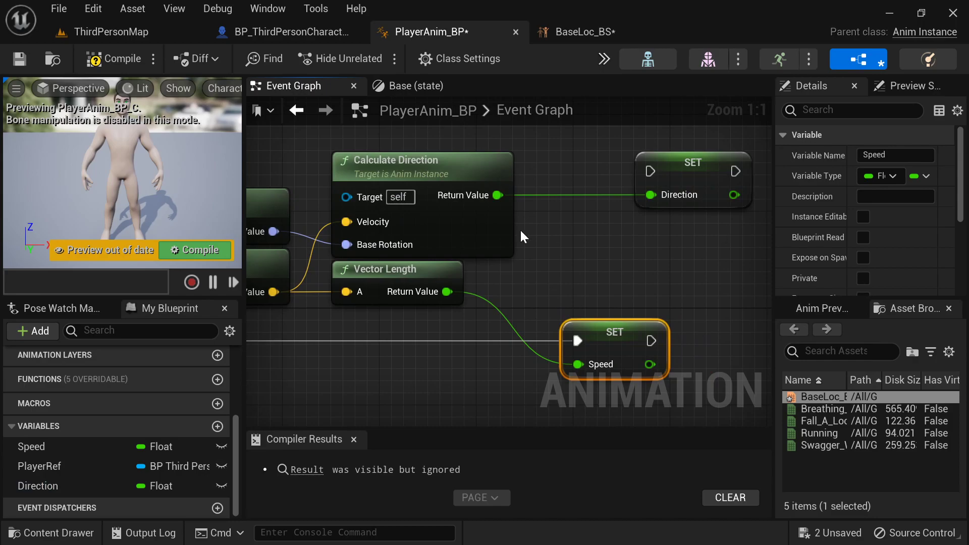
Add an Is Falling check on PlayerRef's Character Movement and place its nodes below the Sequence node.
right_click_drag(259, 349, 523, 261)
right_click_drag(360, 320, 379, 278)
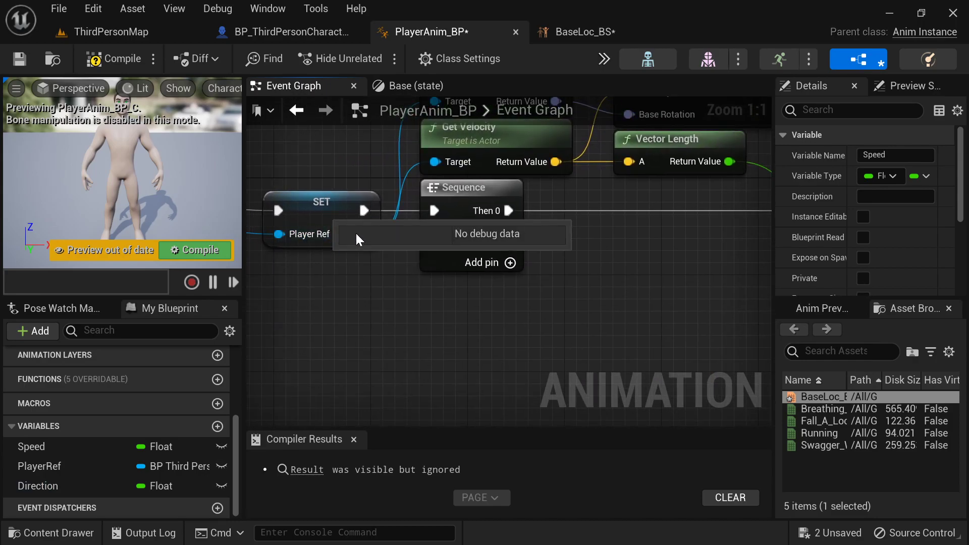
left_click_drag(363, 234, 428, 338)
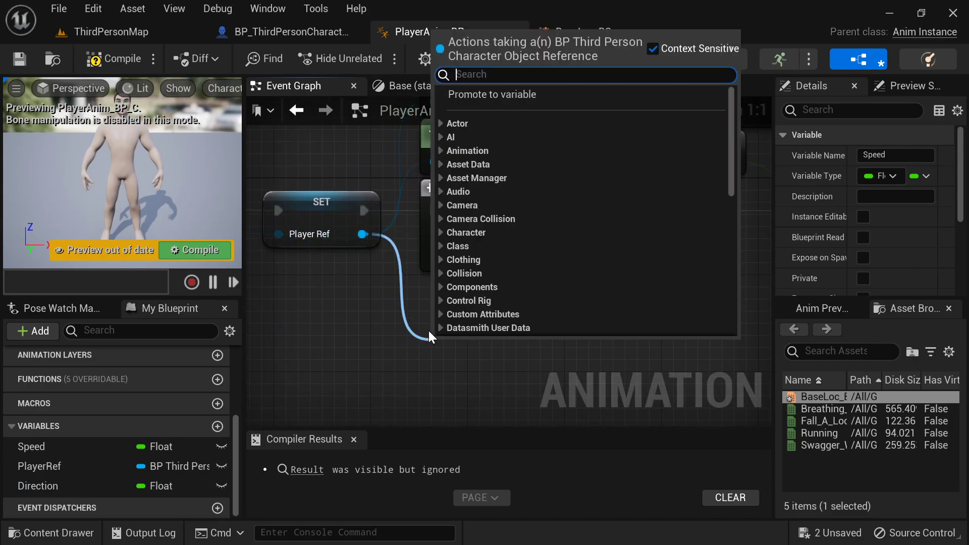
type("is falli")
key("Return")
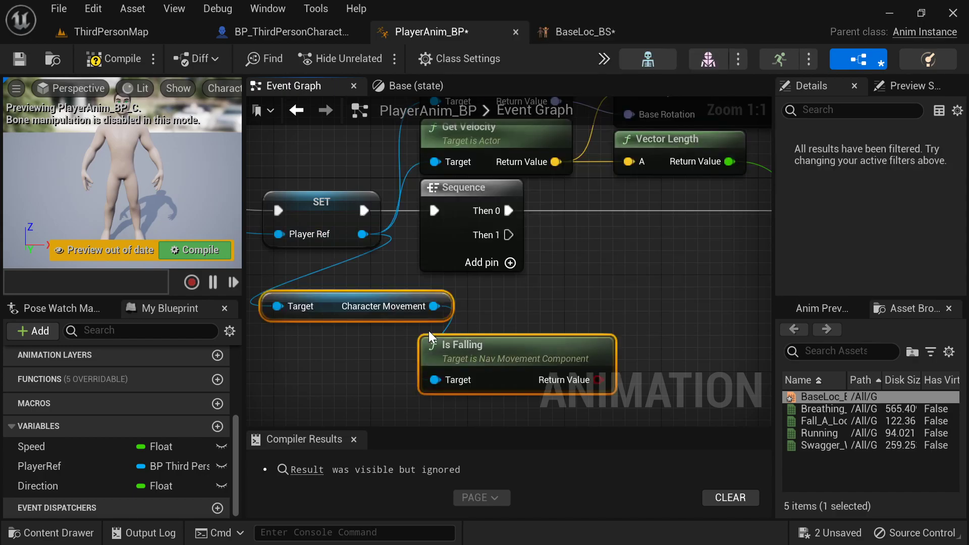
left_click_drag(478, 351, 622, 394)
Promote Is Falling's return value to a variable named Jumping.
right_click_drag(677, 336, 520, 282)
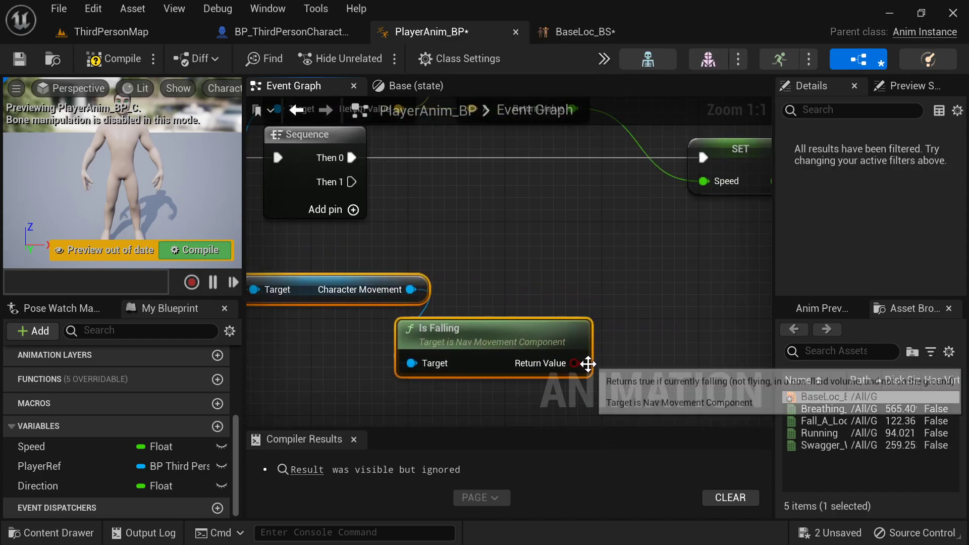
right_click(586, 363)
left_click(632, 392)
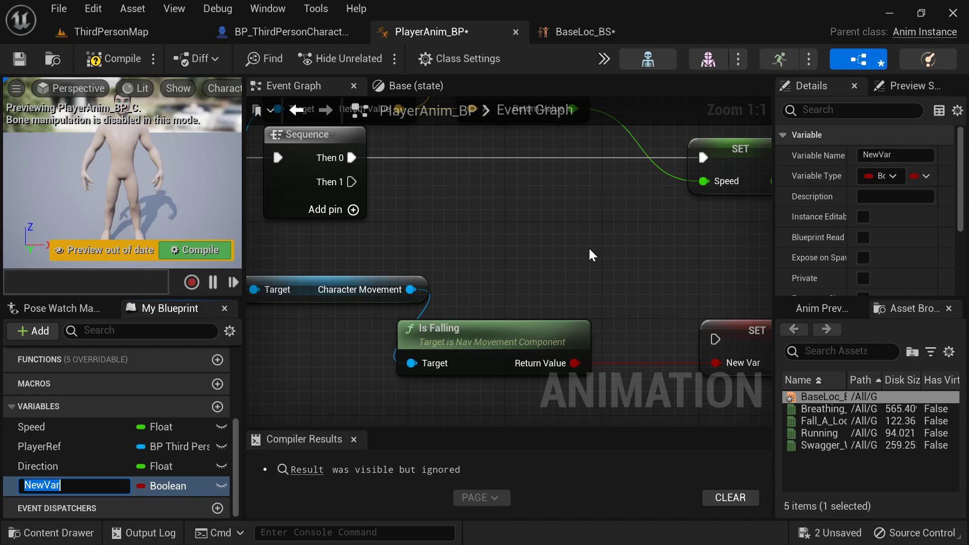
type("Jumping")
key("Return")
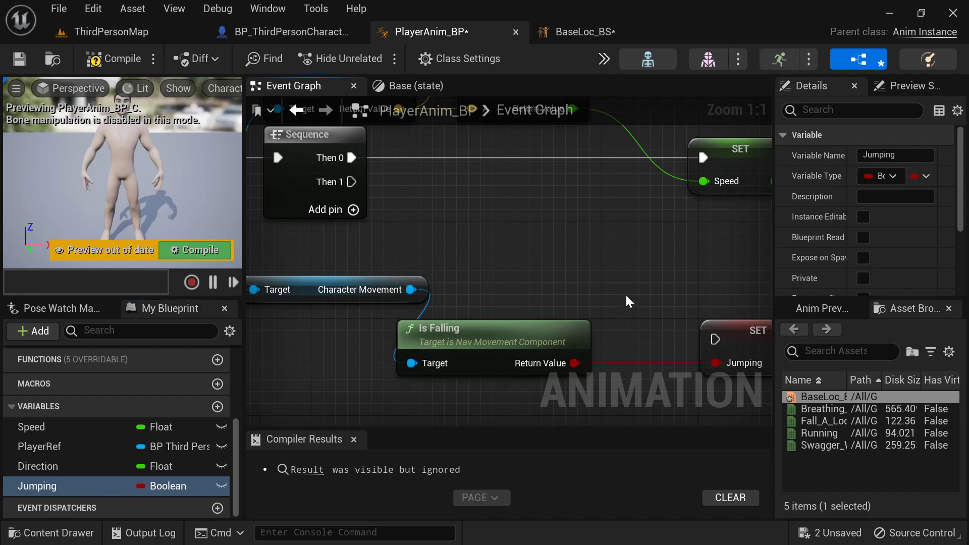
Connect the Sequence node's Then 1 output to the Jumping SET node and compile the Blueprint.
right_click_drag(371, 184, 302, 184)
left_click_drag(283, 182, 647, 338)
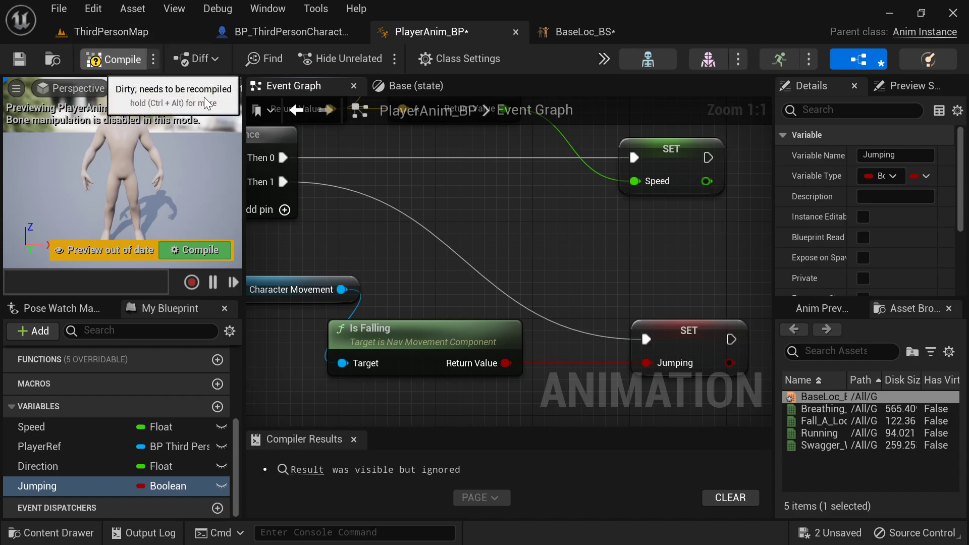
In the Base state, insert a Blend Poses by bool node between BaseLoc_BS and the output pose, with Jumping as its Active Value.
left_click(401, 89)
right_click_drag(380, 226, 488, 231)
left_click_drag(573, 199, 289, 187)
key("q")
left_click_drag(398, 248, 423, 277)
type("bl")
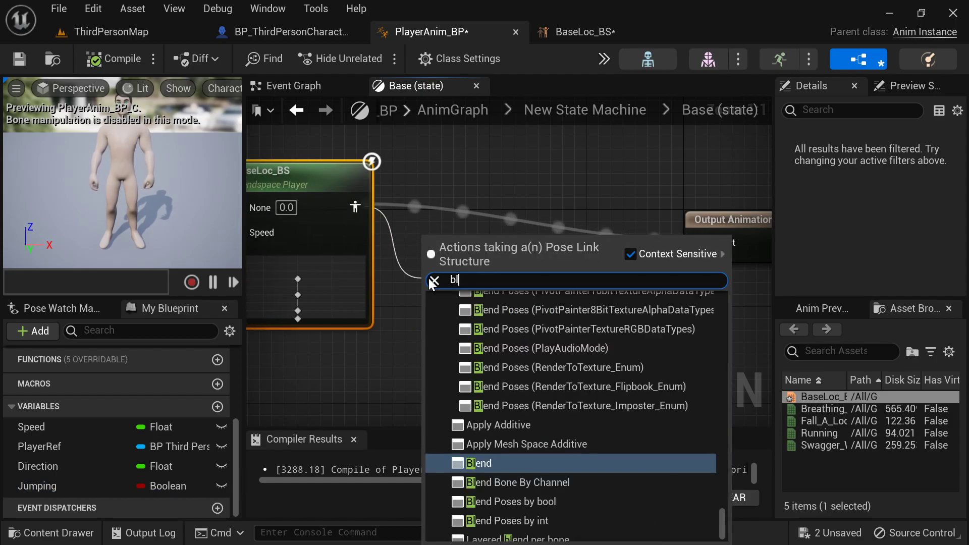
type("end by bool")
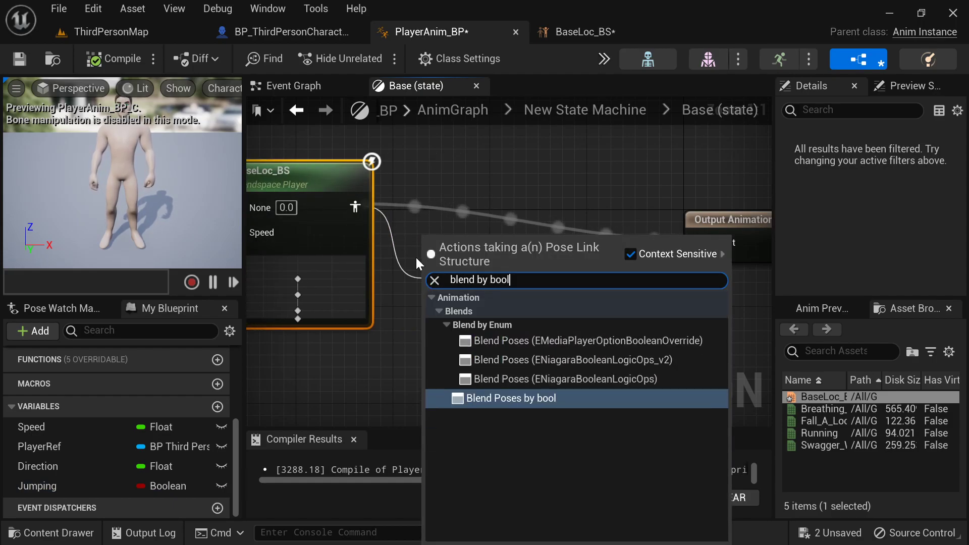
left_click(533, 399)
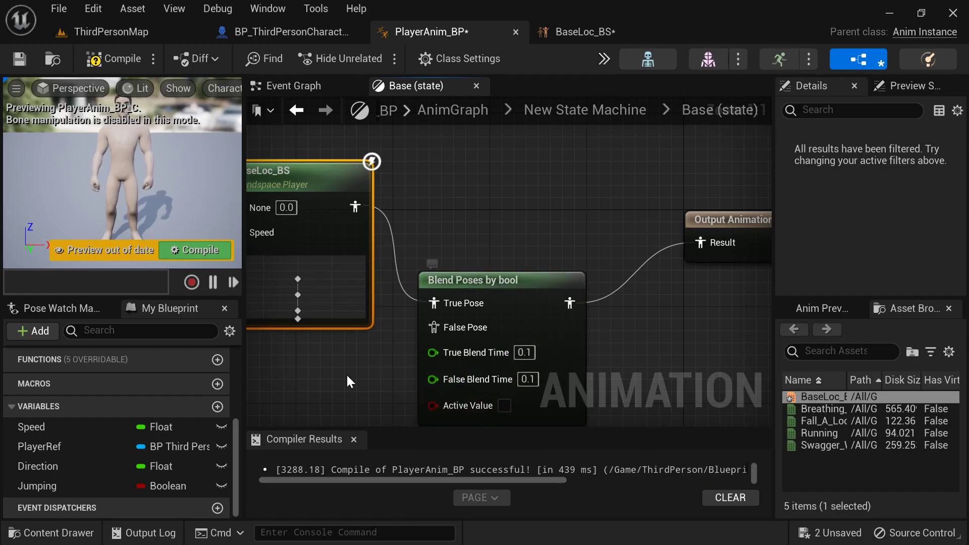
left_click_drag(69, 484, 487, 347)
right_click_drag(461, 322, 526, 378)
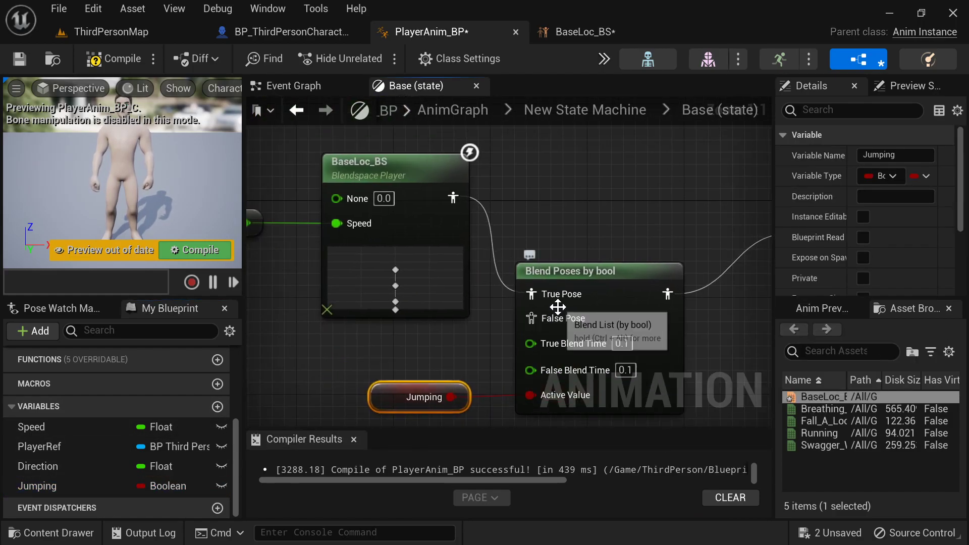
Add the Fall_A_Loop animation above BaseLoc_BS, connecting it to the blend's True Pose and BaseLoc_BS to its False Pose.
left_click_drag(838, 423, 535, 173)
right_click_drag(535, 173, 589, 270)
left_click_drag(588, 271, 453, 174)
right_click_drag(453, 174, 534, 194)
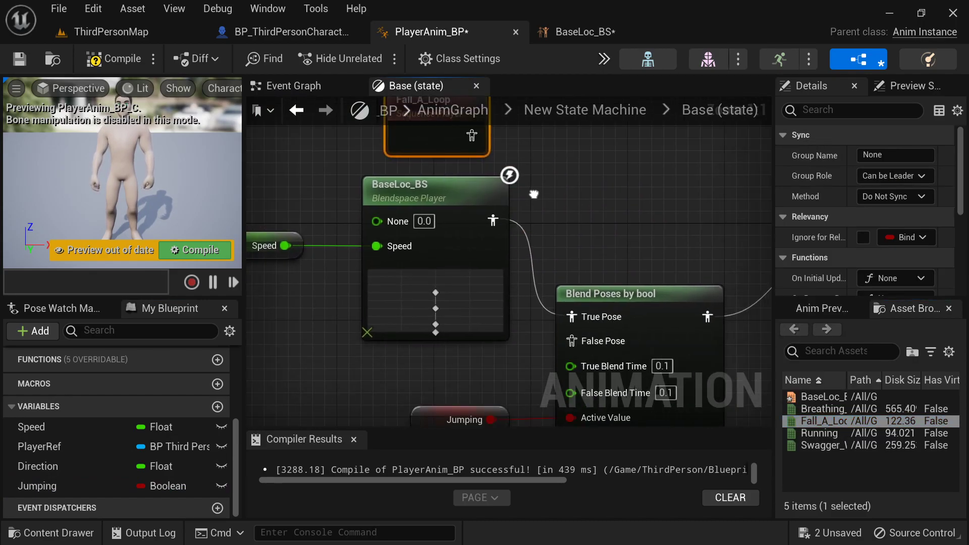
left_click_drag(493, 230, 583, 341)
right_click_drag(504, 153, 506, 207)
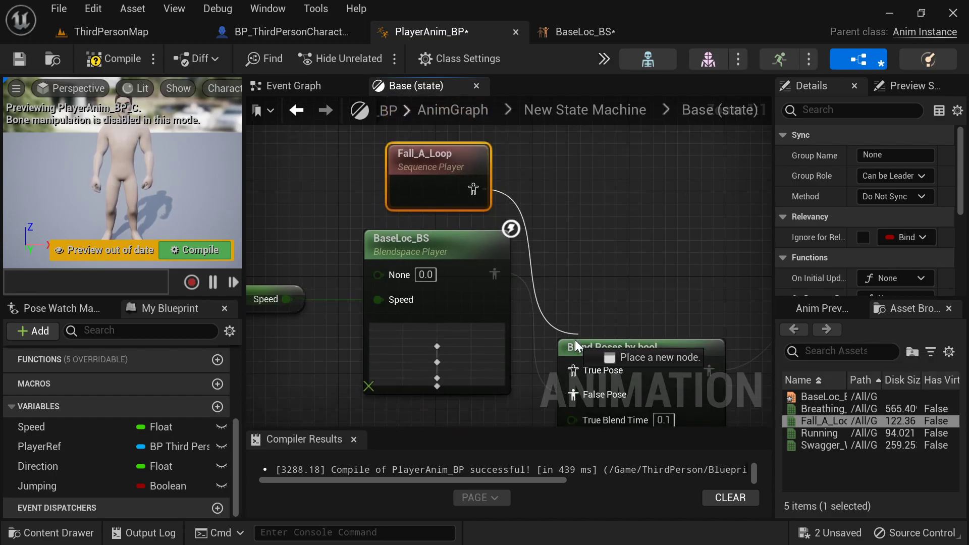
right_click_drag(574, 361, 624, 405)
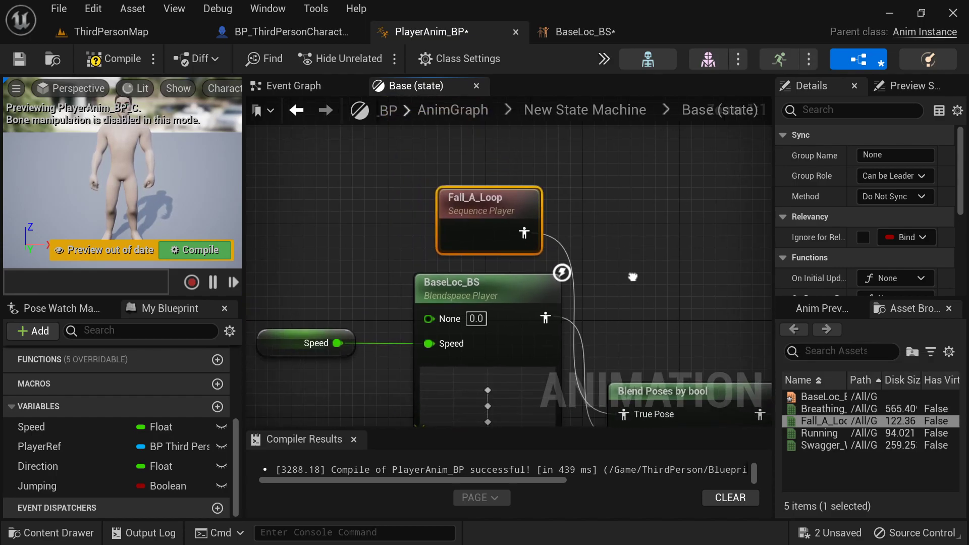
Enable Loop Animation on the Fall_A_Loop sequence player.
left_click(583, 195)
left_click(495, 202)
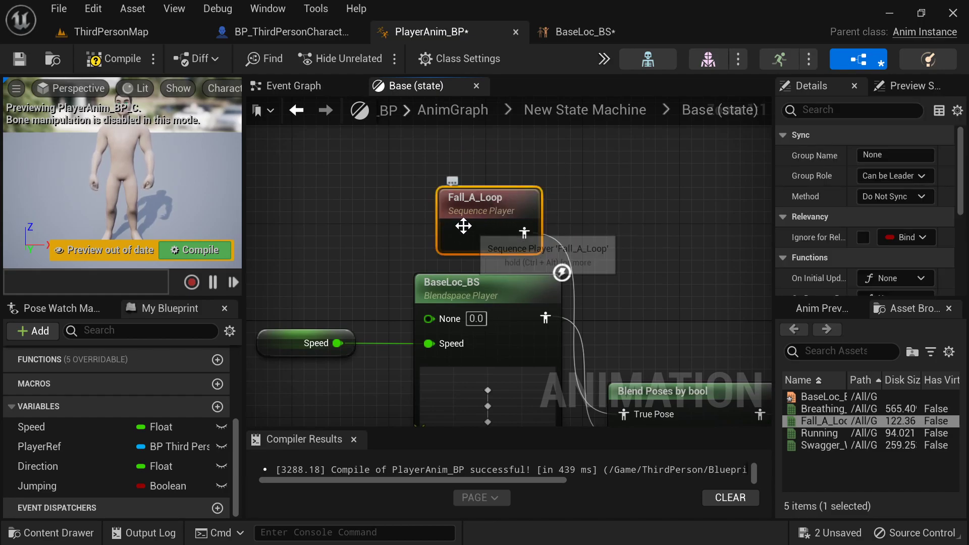
scroll(841, 192, "down", 5)
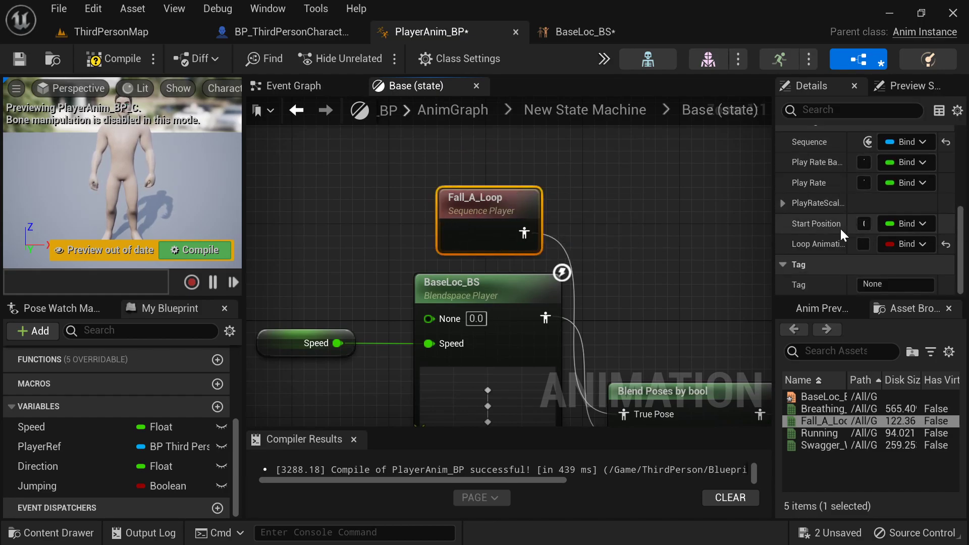
left_click(864, 244)
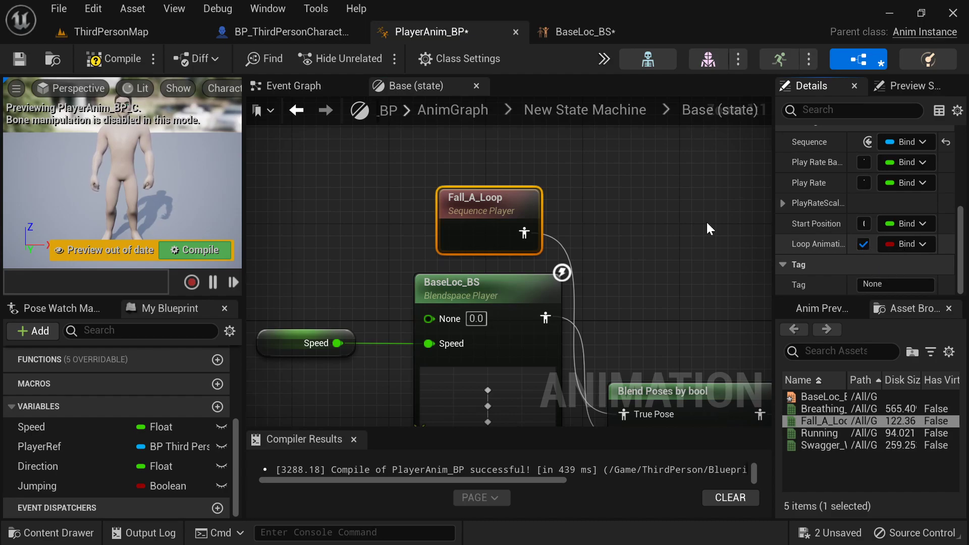
Compile PlayerAnim_BP and assign it as the Anim Class of the Mesh component in BP_ThirdPersonCharacter.
left_click(114, 64)
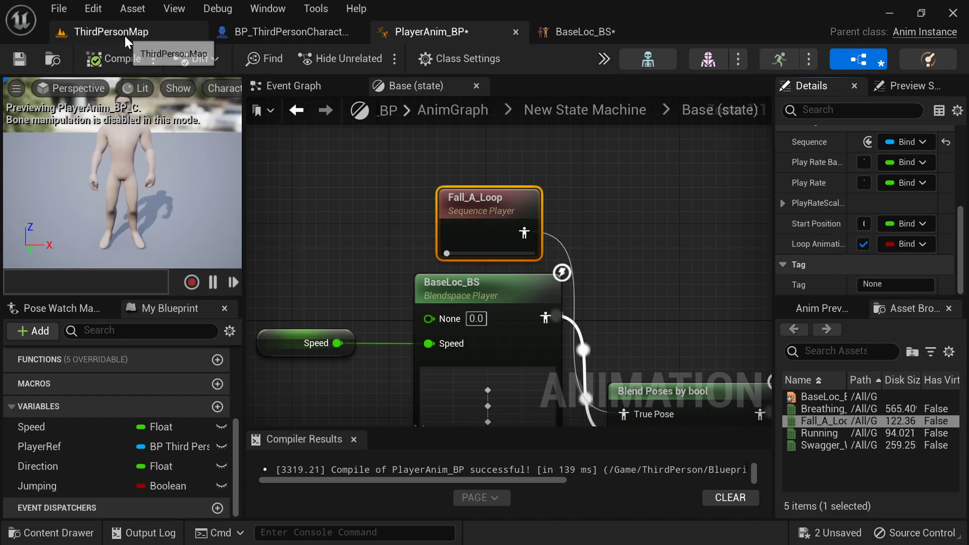
left_click(161, 32)
left_click(323, 31)
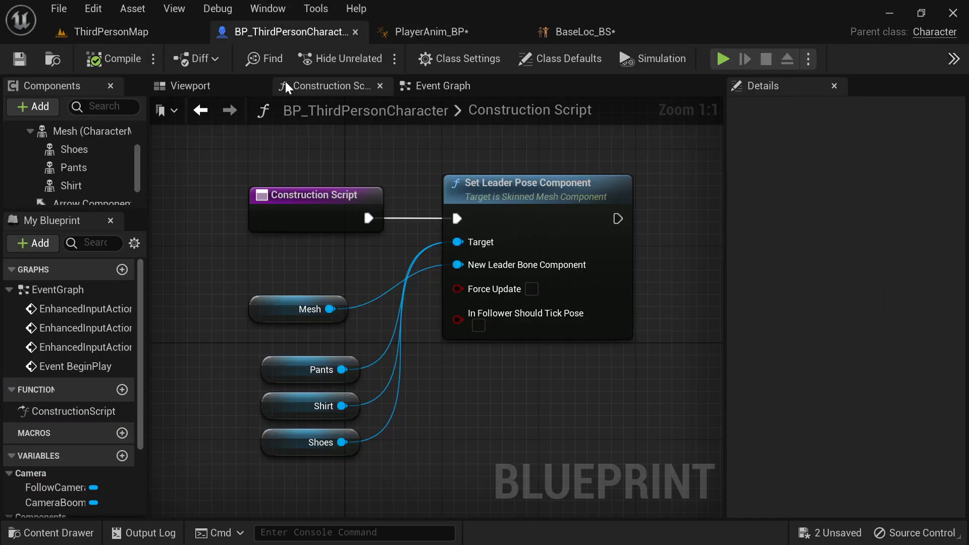
left_click(207, 89)
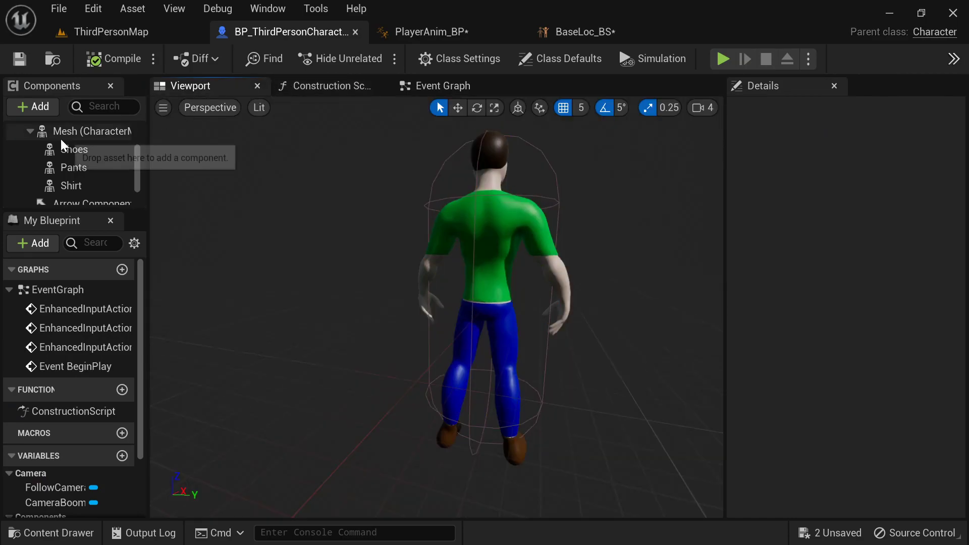
left_click(75, 132)
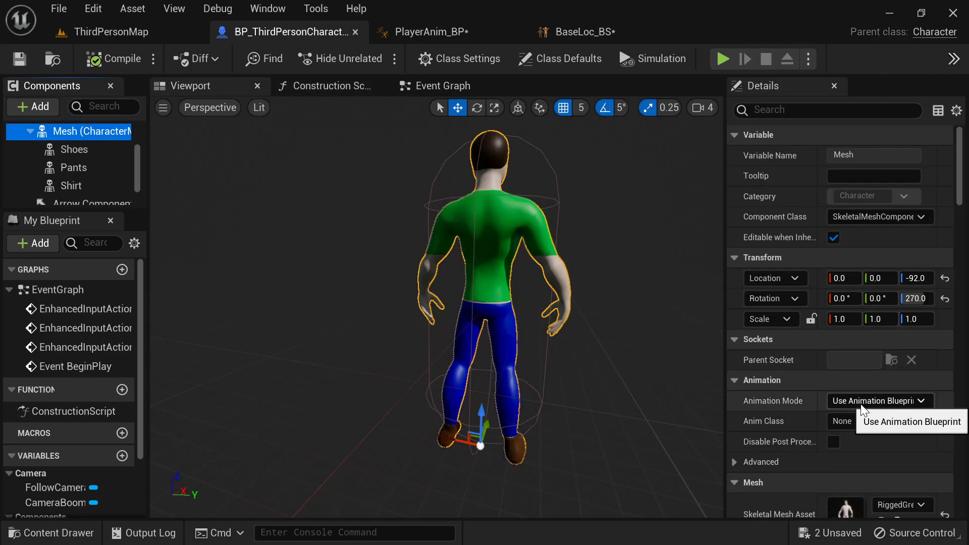
left_click(871, 421)
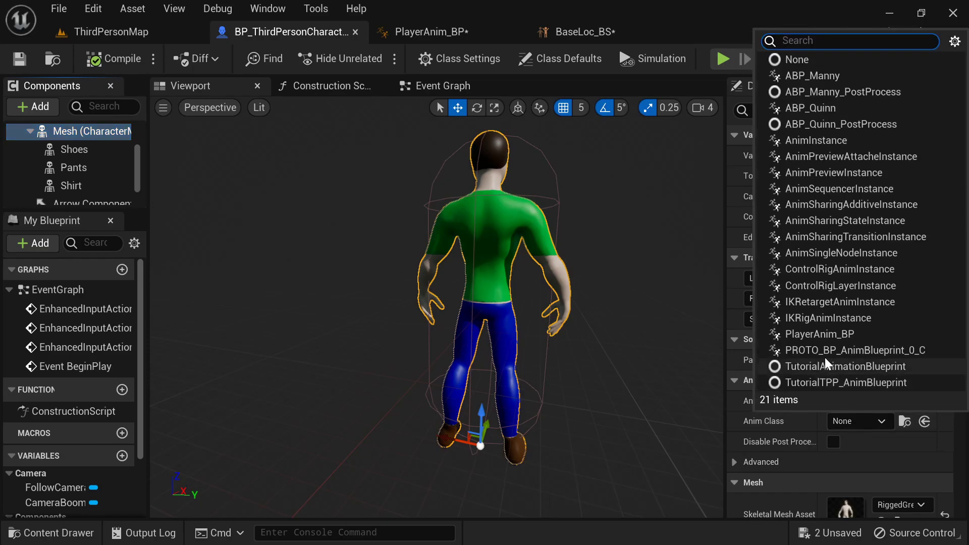
left_click(831, 336)
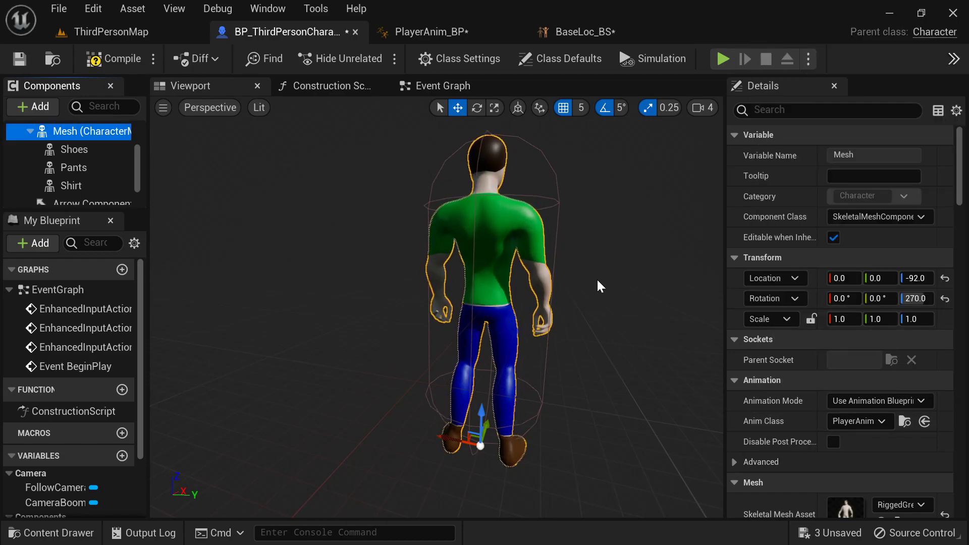
Play ThirdPersonMap to test the character's idle, walking, running and jumping animations, and stop the play session.
left_click(167, 31)
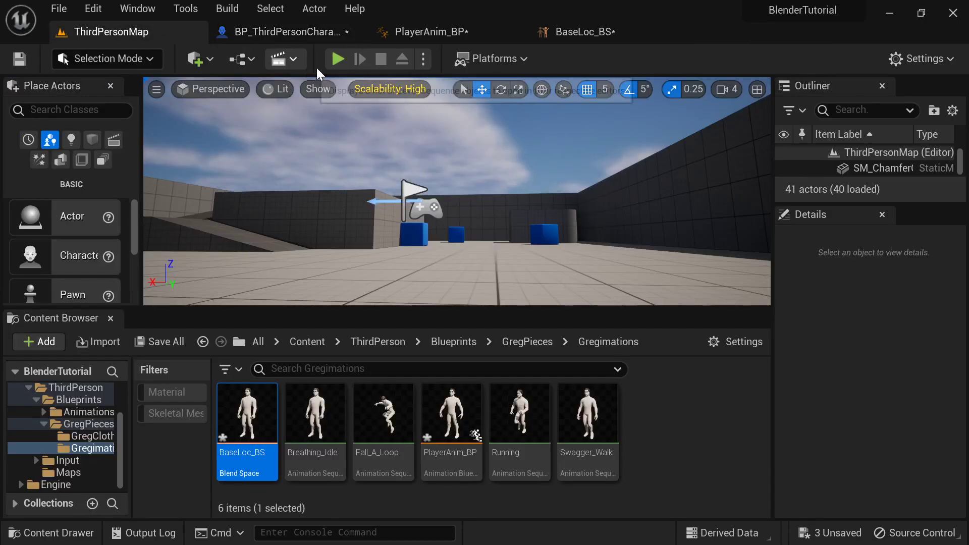
left_click(337, 59)
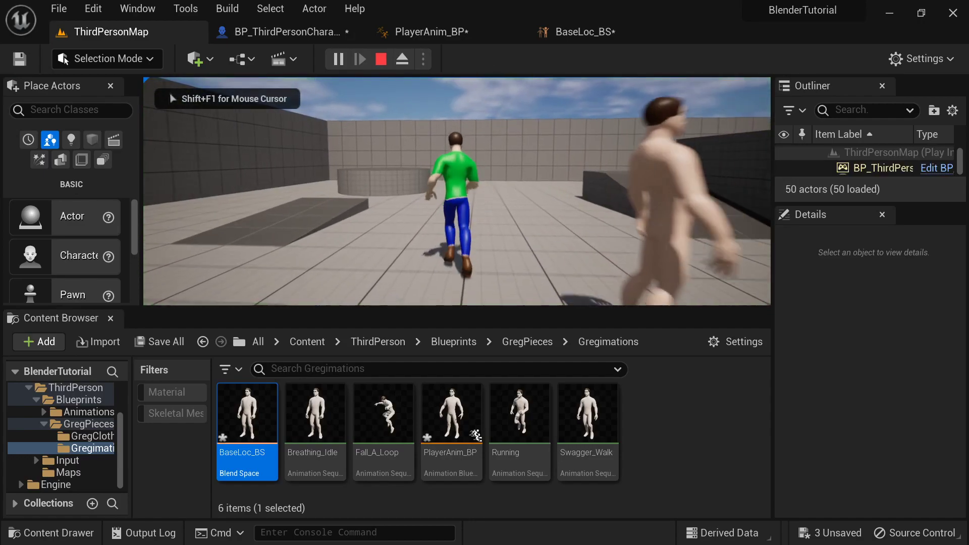
key("s")
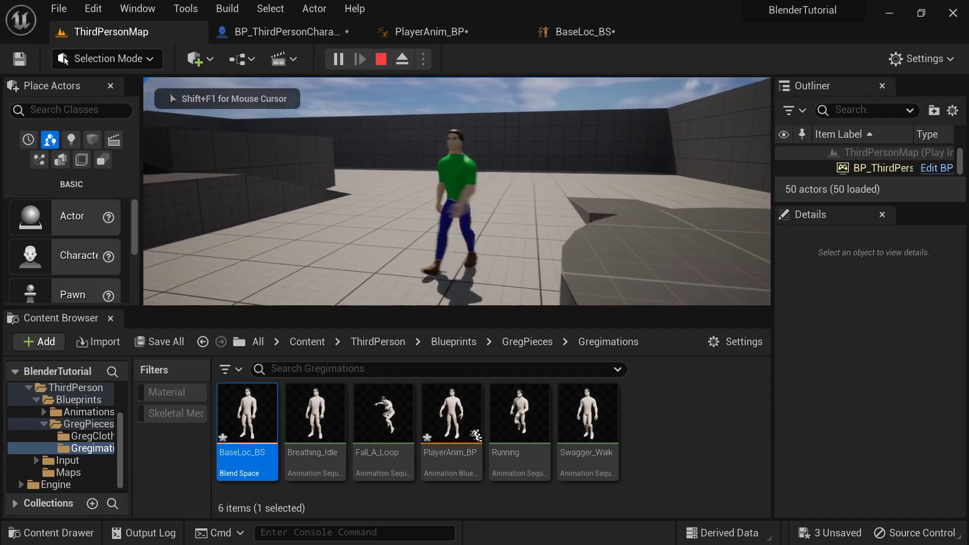
key("w")
key("space")
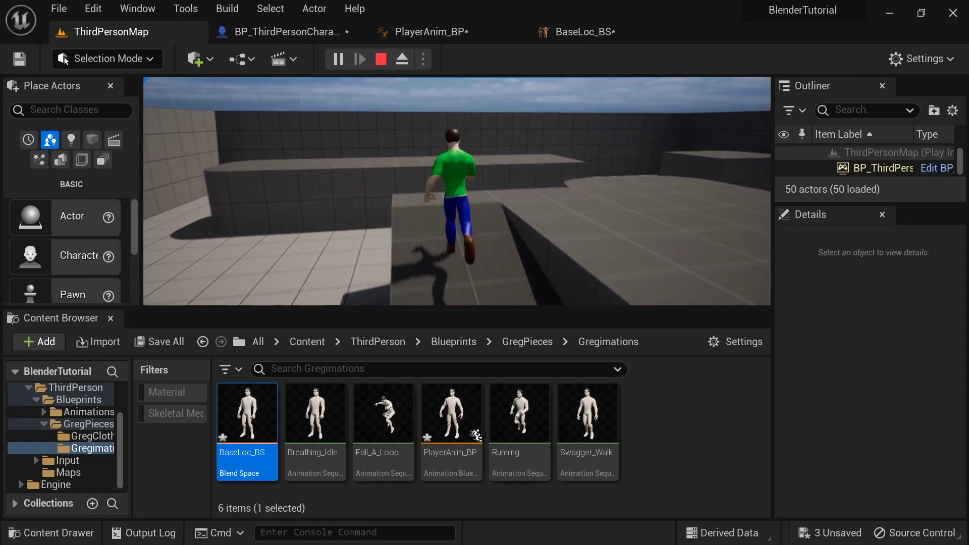
key("d")
key("space")
key("s")
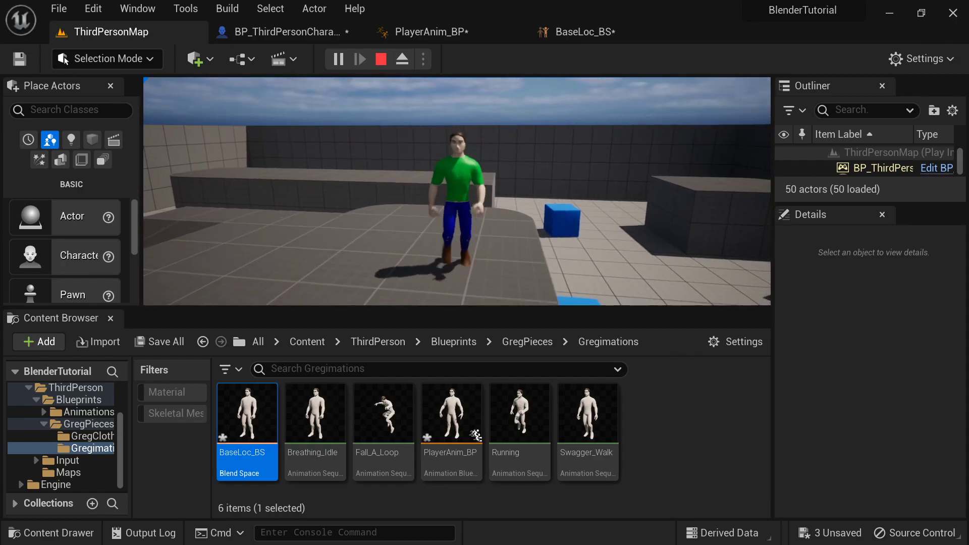
key("w")
key("space")
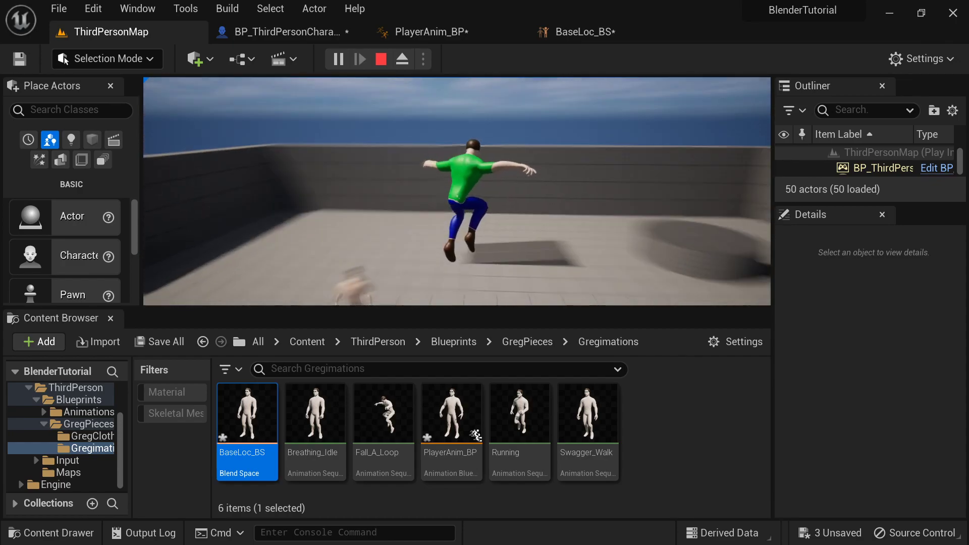
key("space")
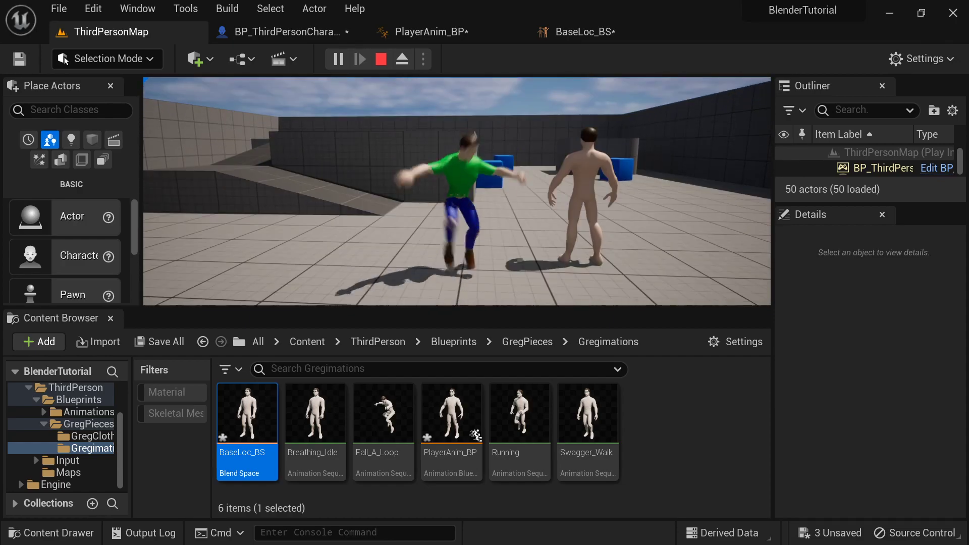
key("w")
key("space")
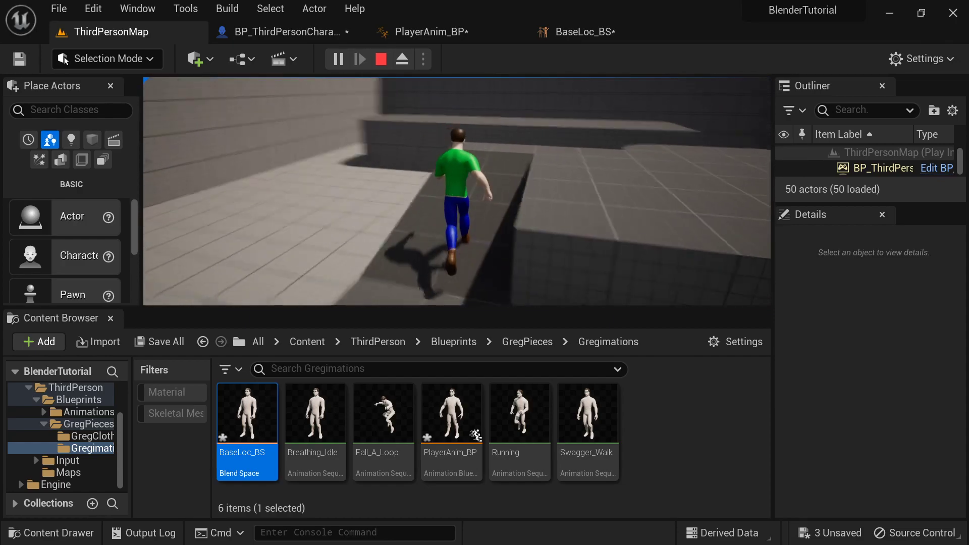
key("s")
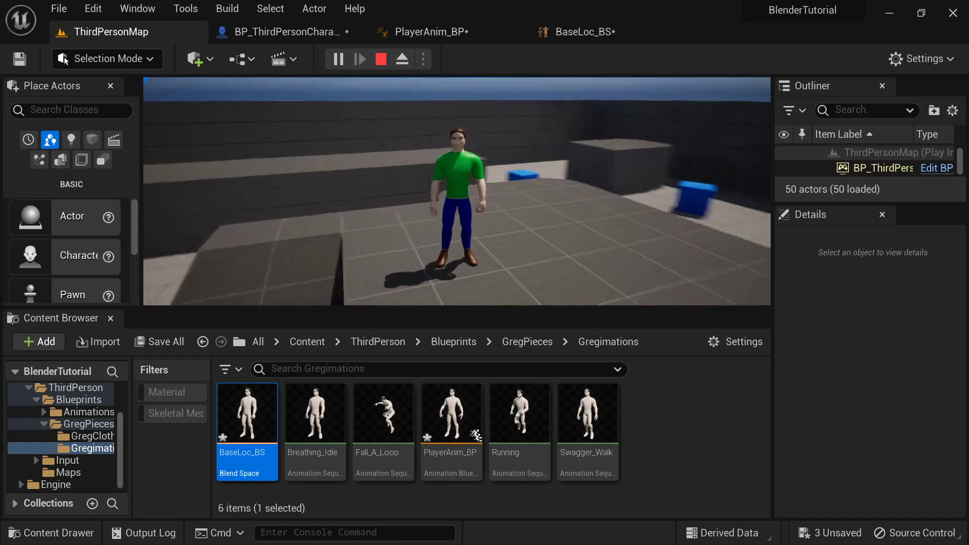
key("Escape")
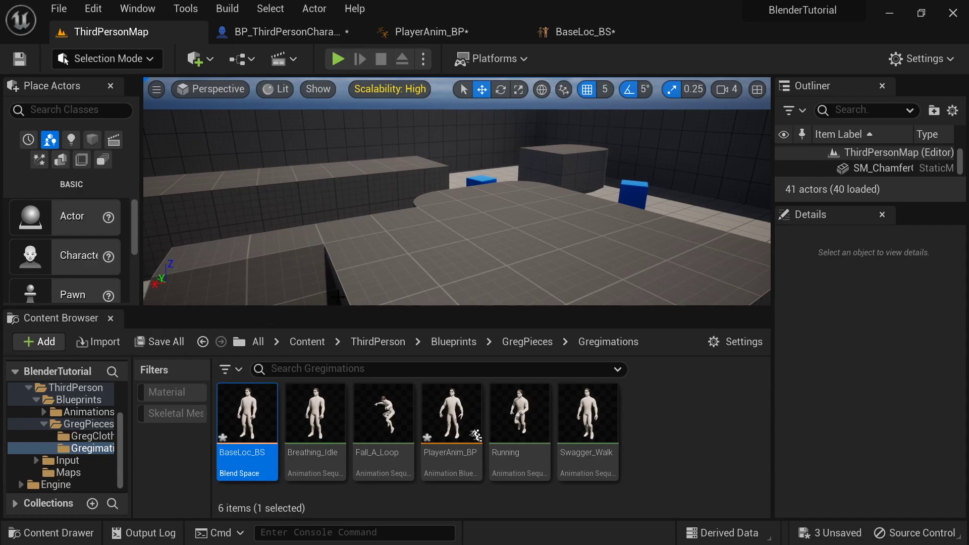
In BP_ThirdPersonCharacter, set the Character Movement component's Braking Friction Factor to 0.0.
left_click(223, 32)
scroll(52, 180, "down", 2)
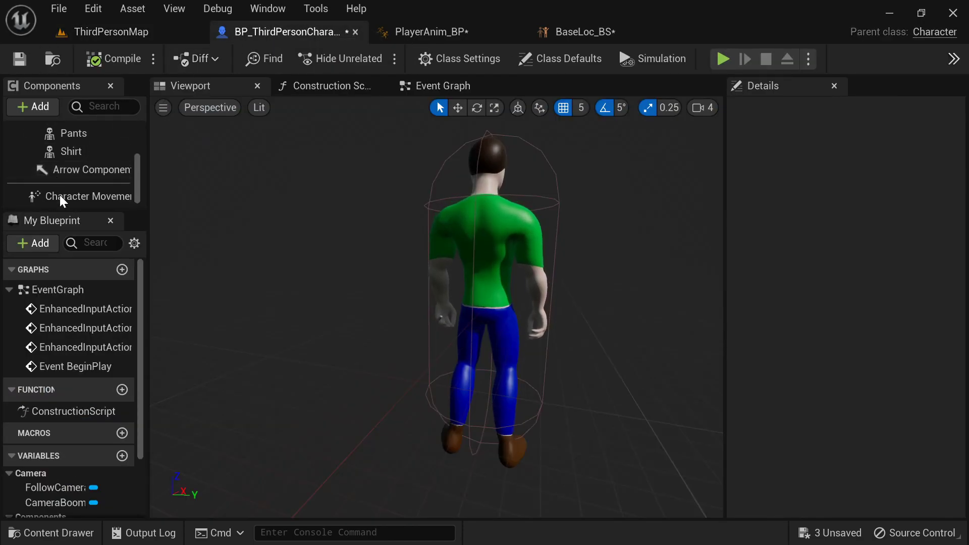
left_click(61, 196)
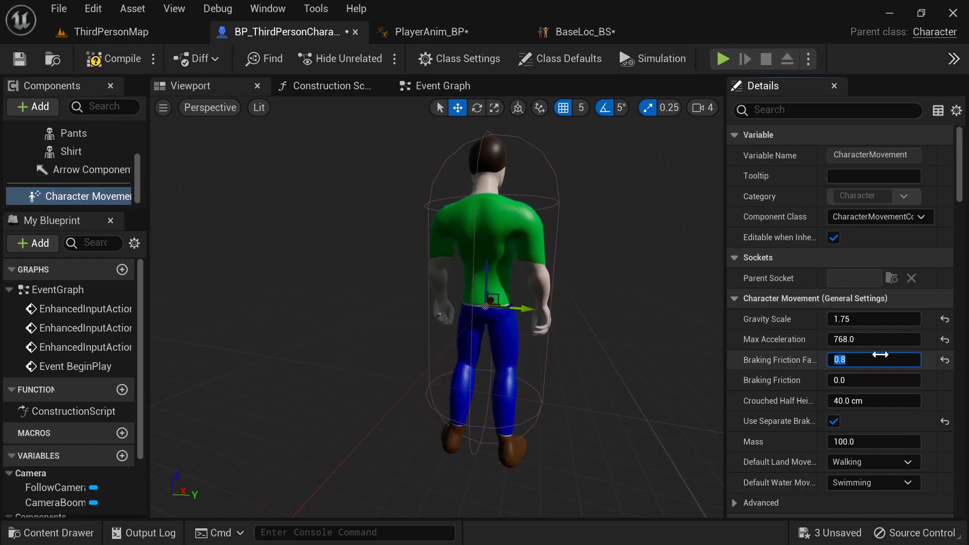
type("0.0")
Set the walking Max Walk Speed to 450 cm/s and Braking Deceleration to 768, and compile the Blueprint.
scroll(884, 384, "down", 4)
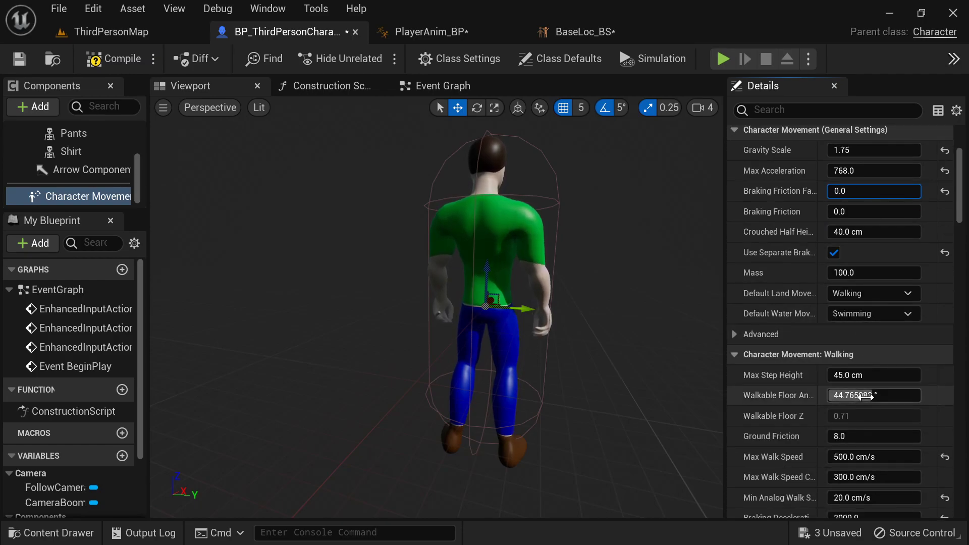
scroll(885, 406, "down", 1)
type("450")
key("Return")
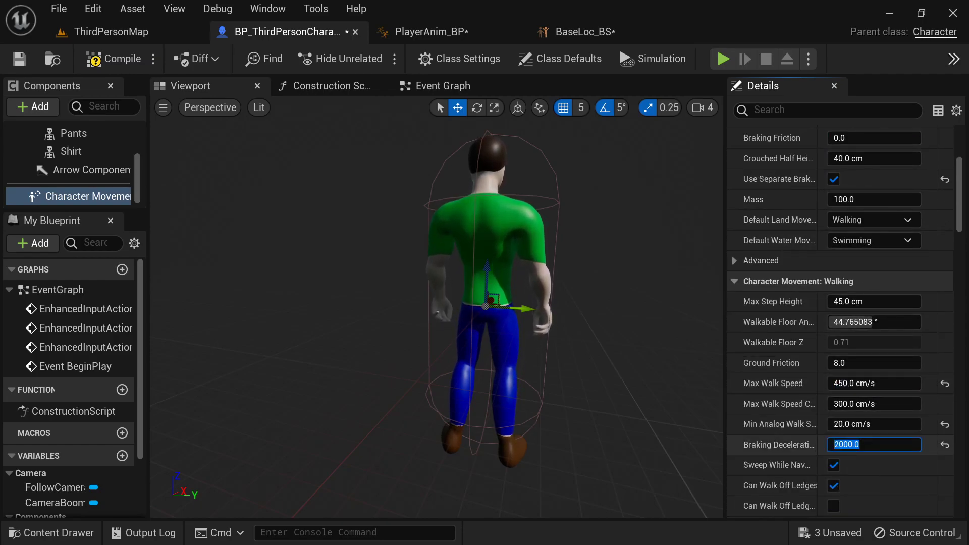
type("768")
key("Return")
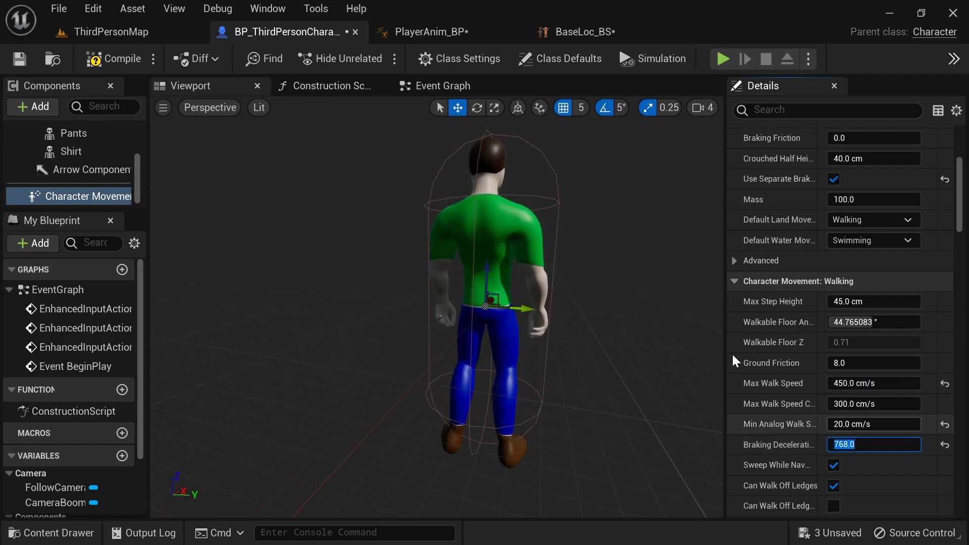
left_click(121, 58)
Play ThirdPersonMap again, moving the character around and up the ramp to examine how it starts, turns, jumps and stops.
left_click(137, 42)
left_click(338, 58)
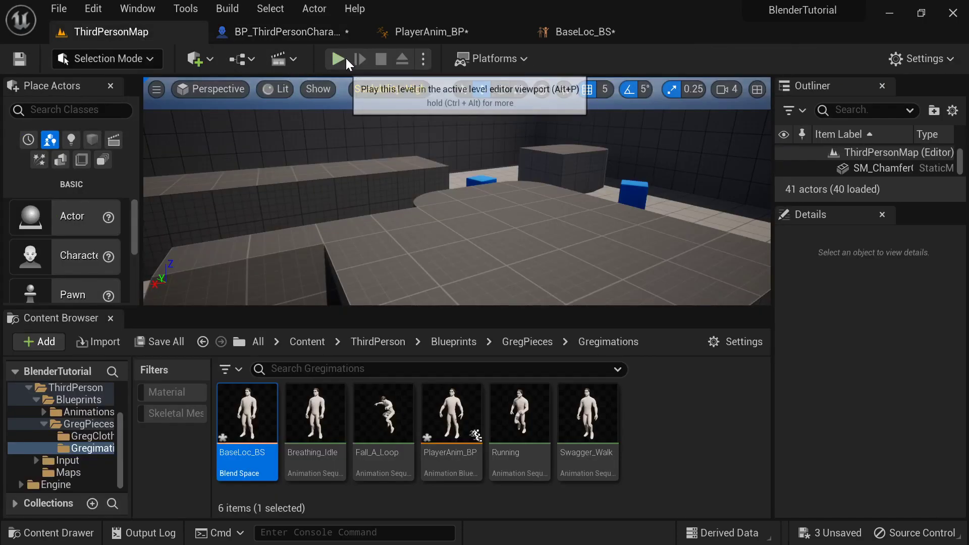
key("a")
key("w")
key("d")
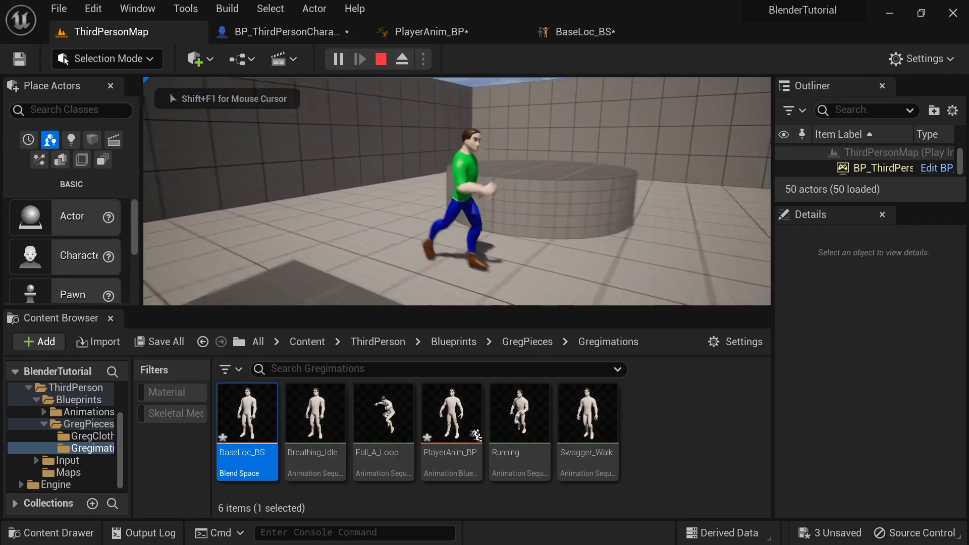
key("s")
key("d")
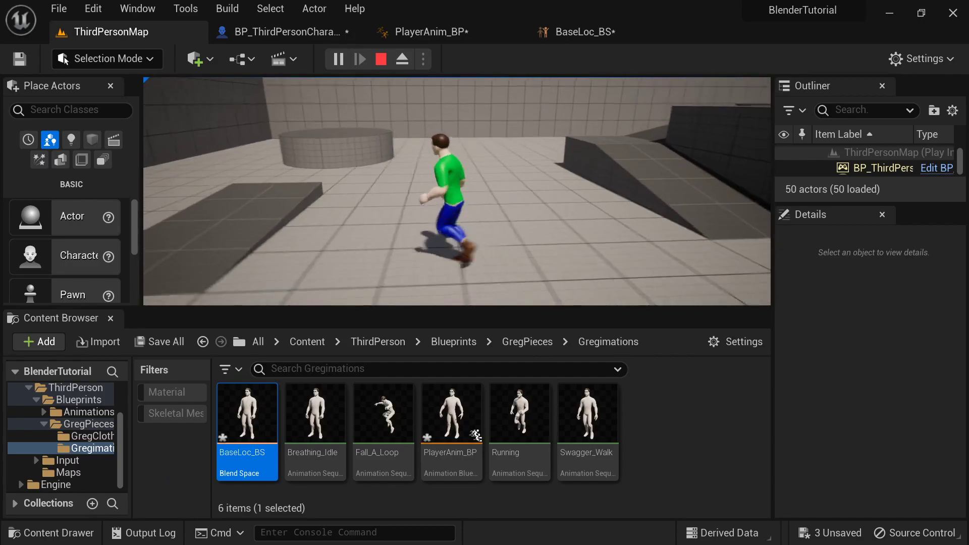
key("w")
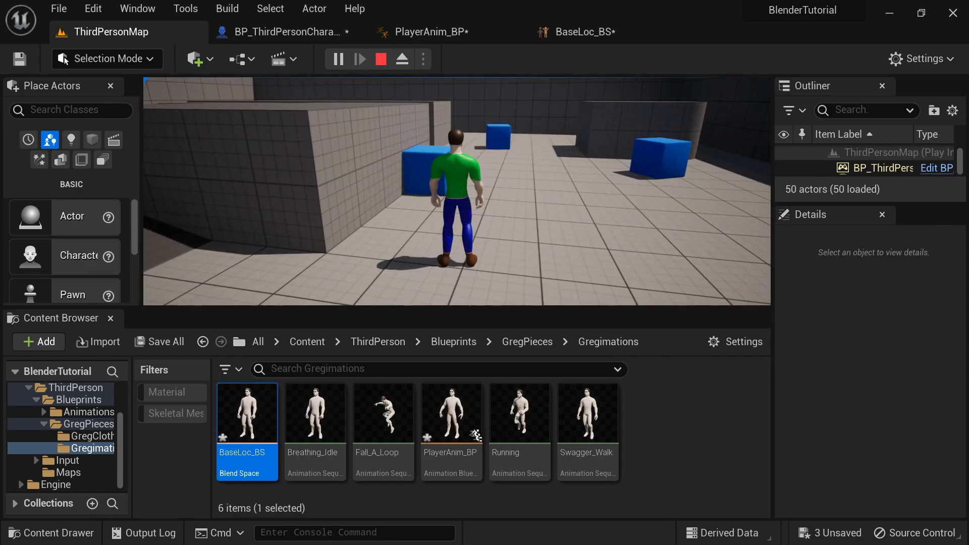
key("a")
key("w")
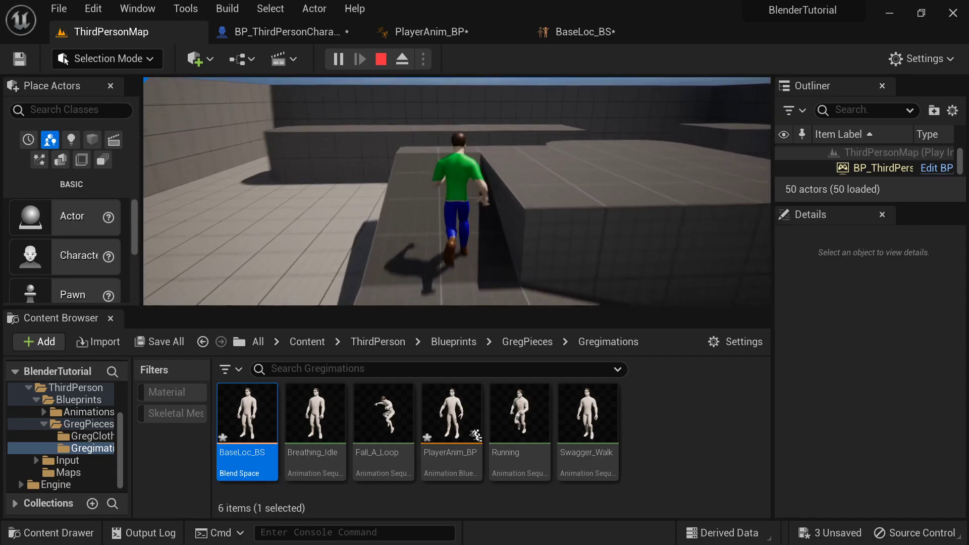
key("d")
key("w")
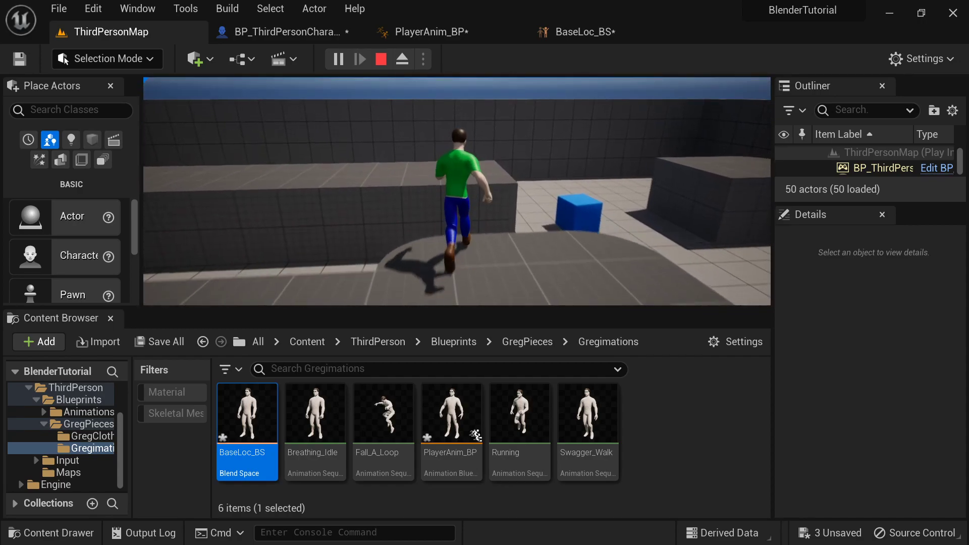
key("space")
key("a")
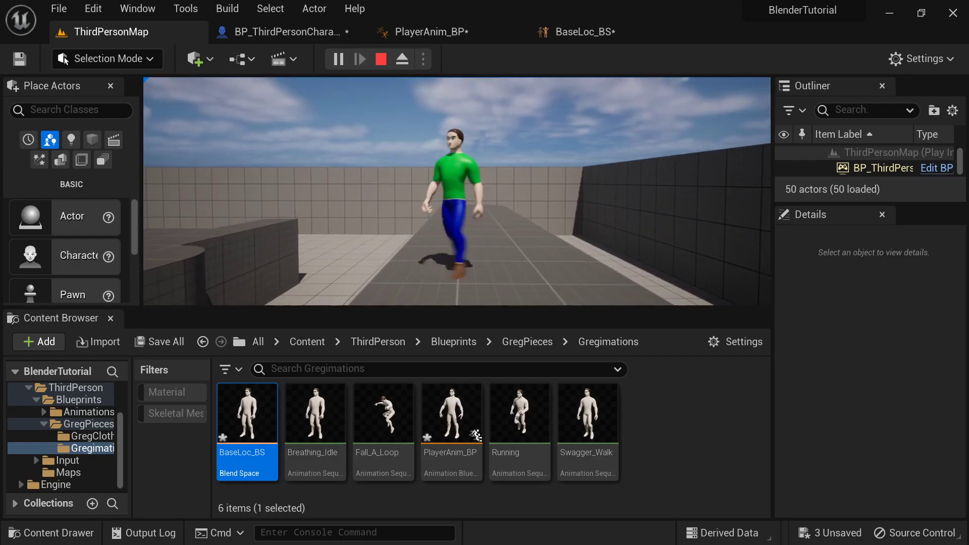
key("s")
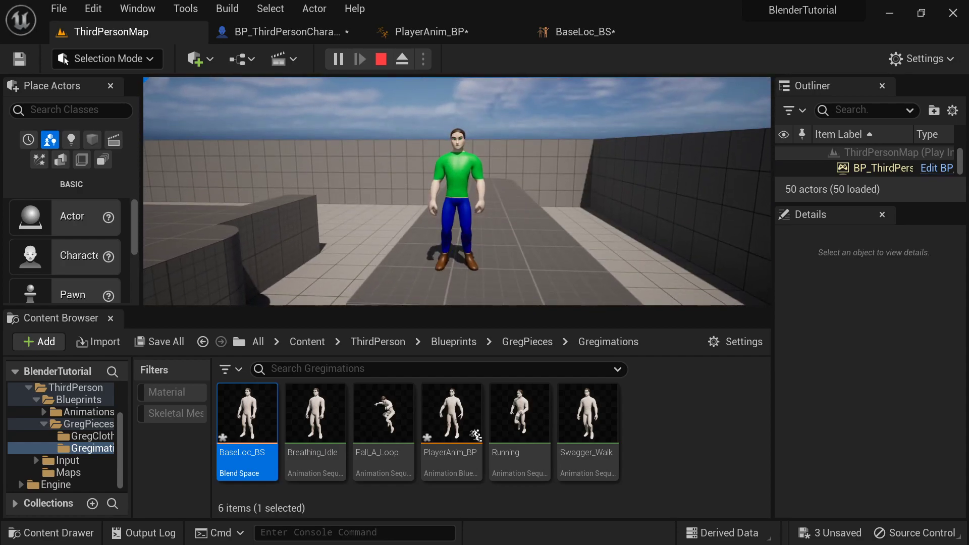